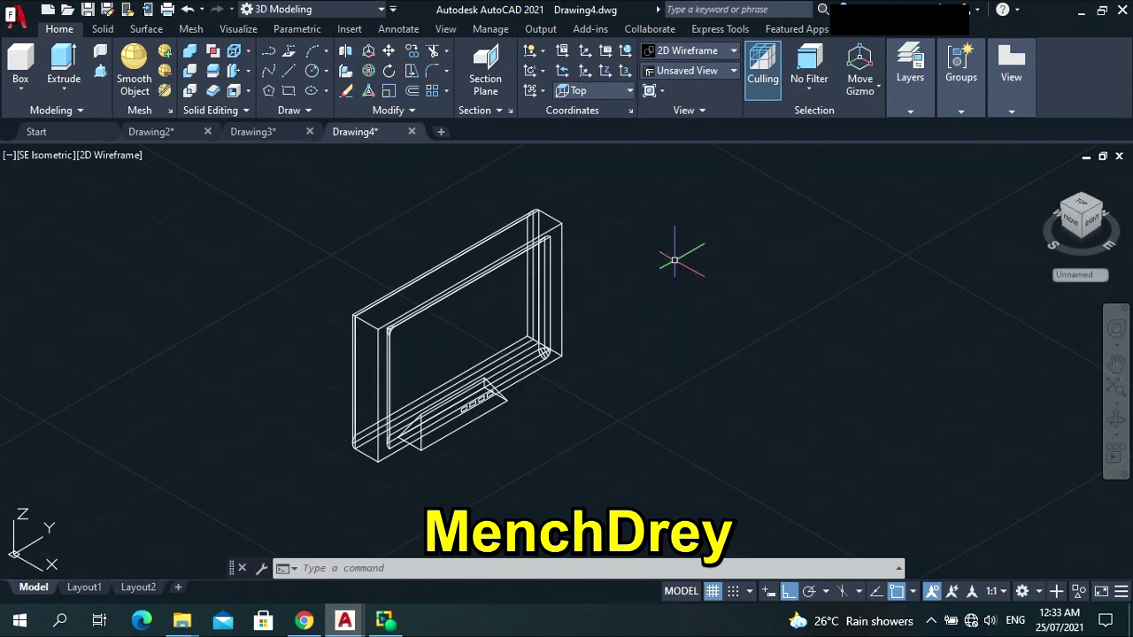
Switch the viewport to the Top view with clear space beside the flat-screen model.
scroll(420, 469, "down", 4)
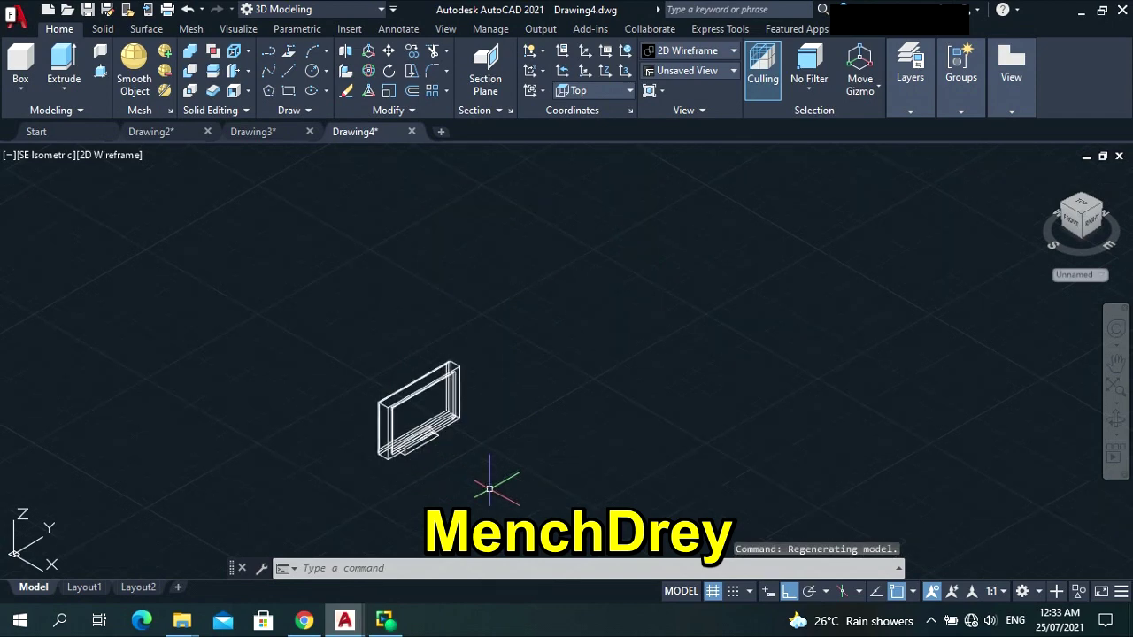
scroll(489, 489, "up", 2)
left_click(30, 153)
left_click(55, 196)
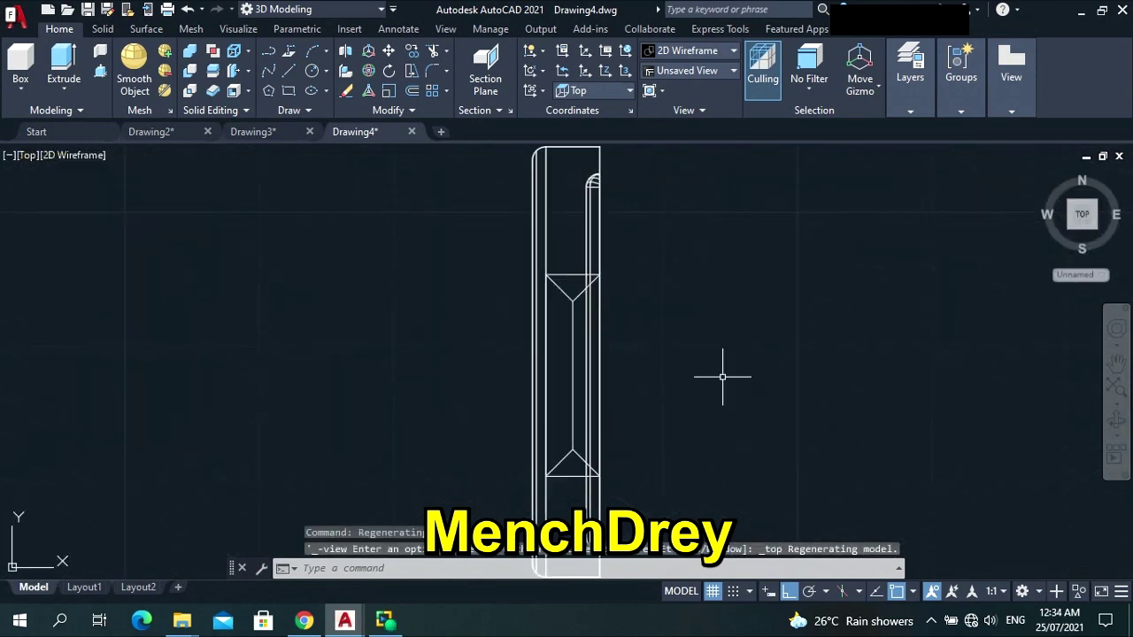
scroll(735, 389, "down", 5)
scroll(797, 402, "up", 5)
scroll(460, 372, "down", 1)
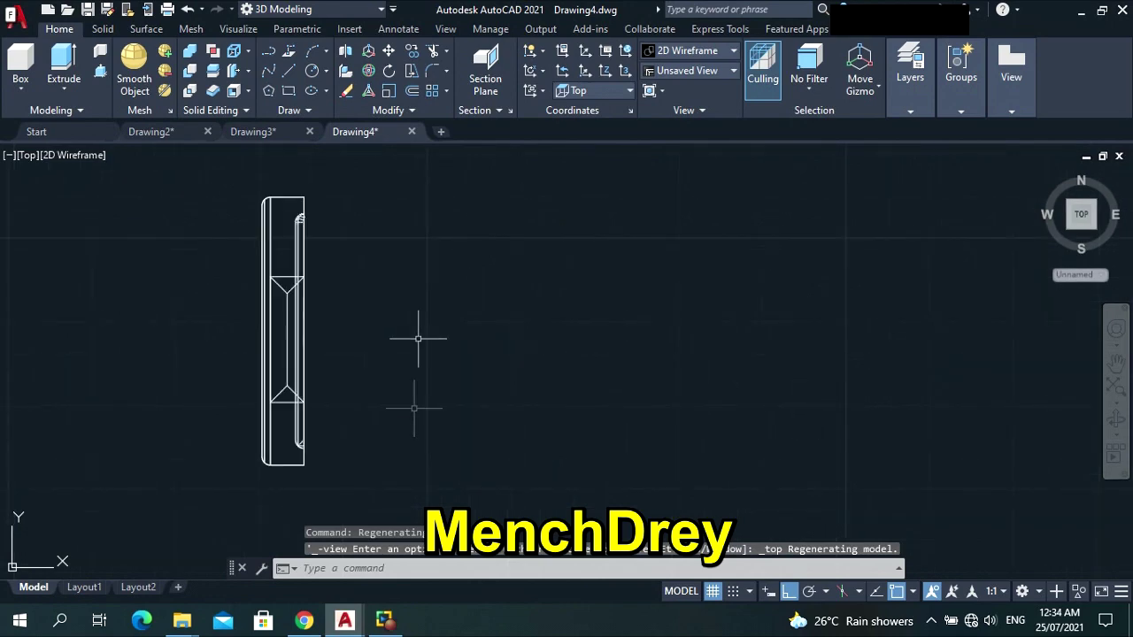
Draw a rectangle 16 long and 13 wide in the empty space to the right of the flat-screen model.
left_click(418, 567)
type("rec")
key("Return")
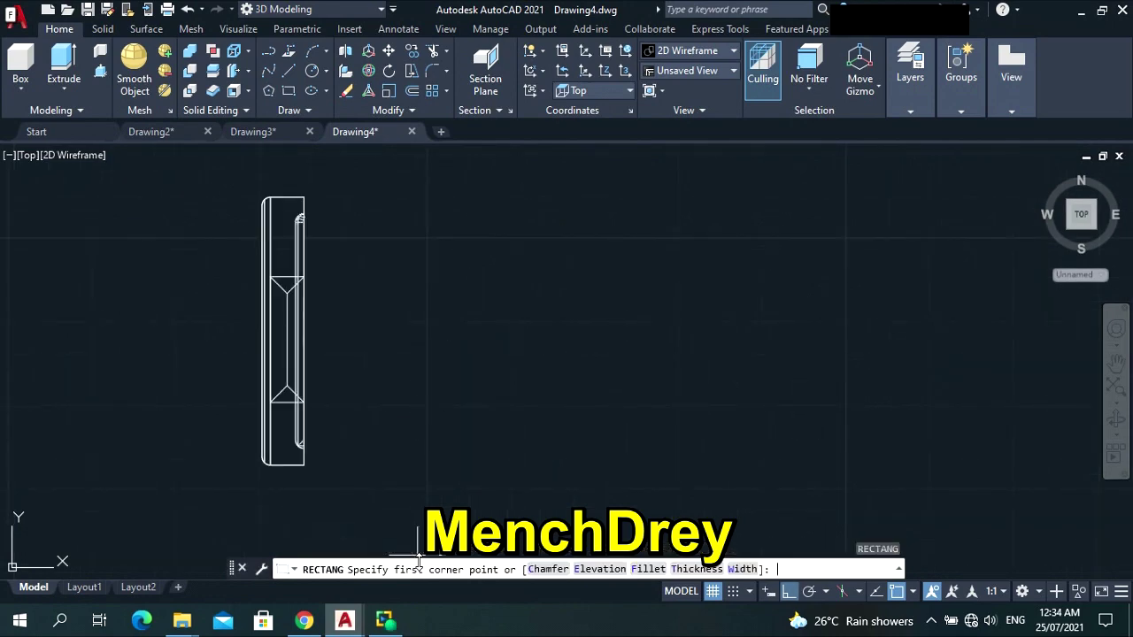
left_click(426, 297)
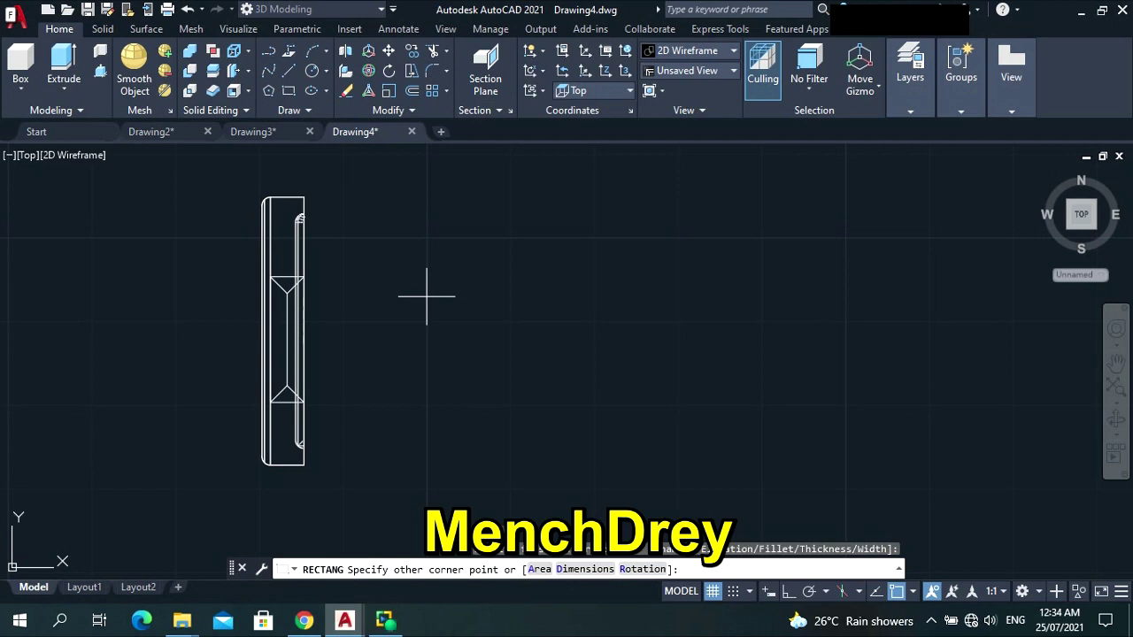
type("d")
key("Return")
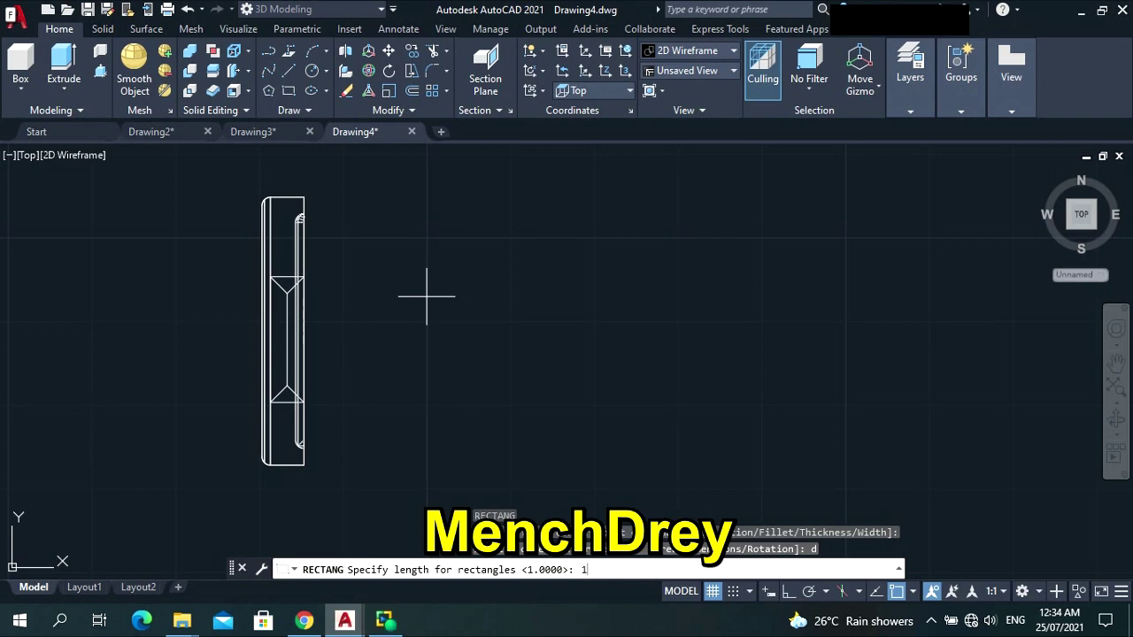
key("Return")
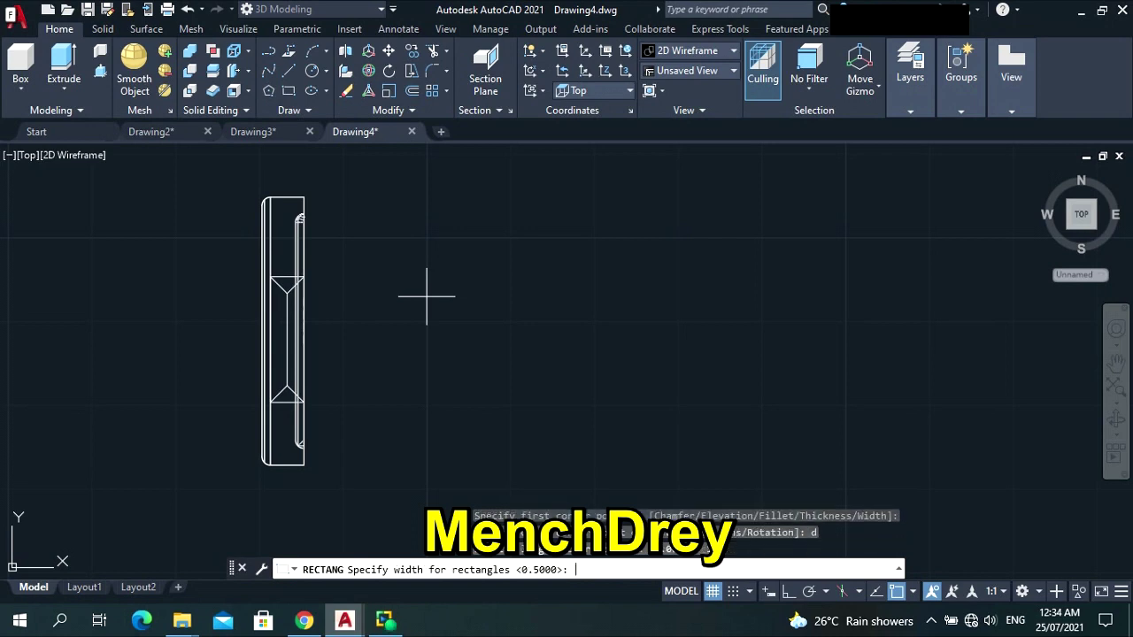
type("13")
key("Return")
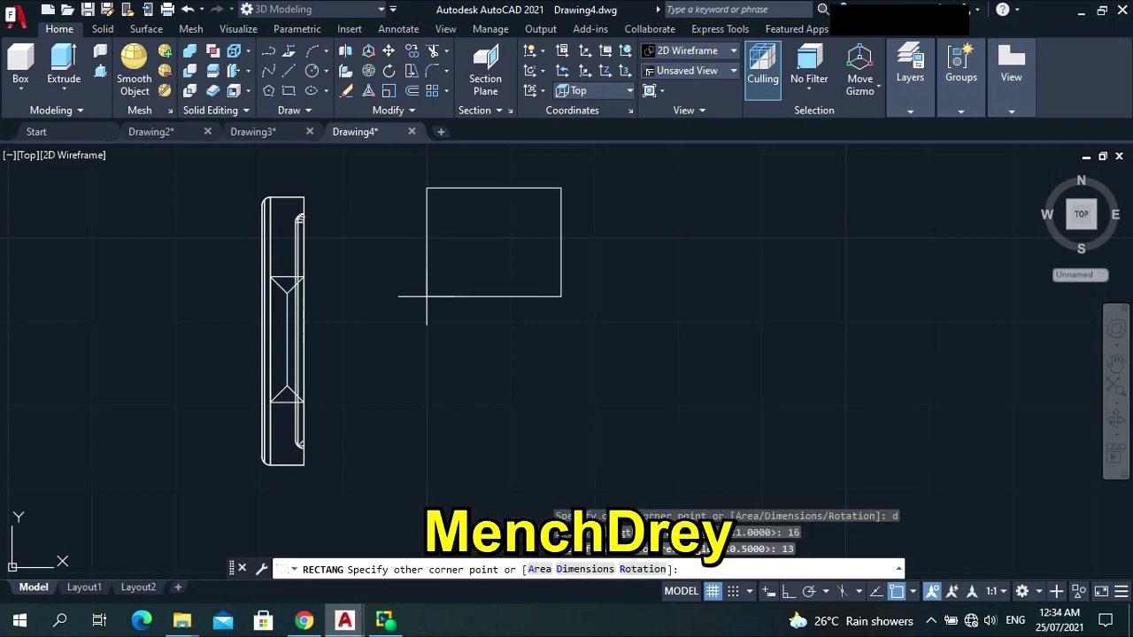
left_click(544, 430)
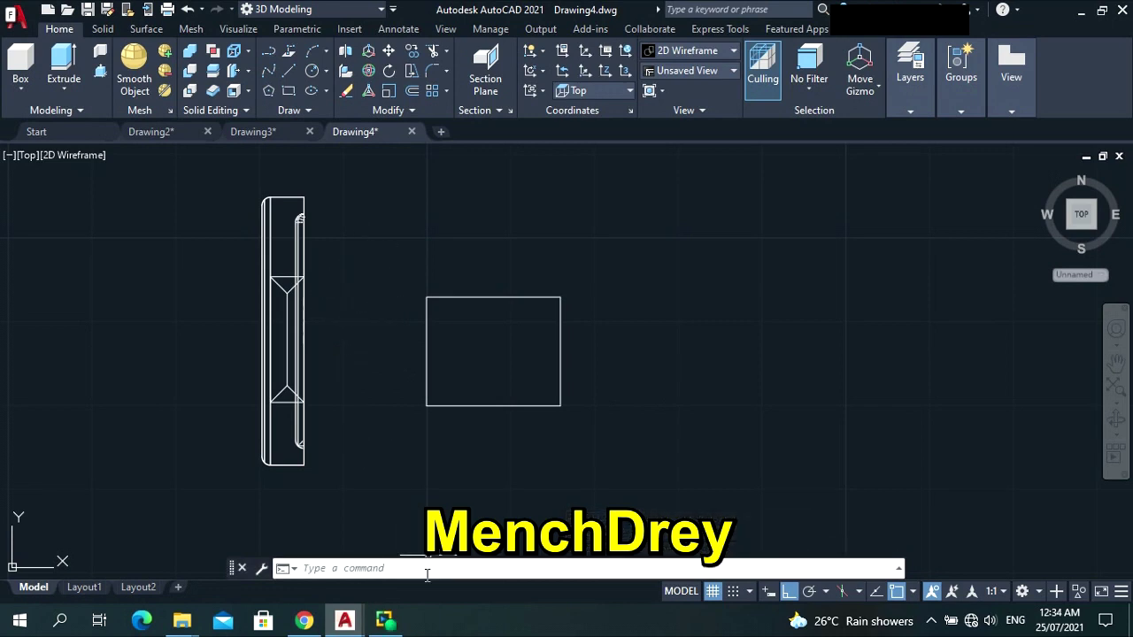
Explode the new 16 by 13 rectangle into separate lines.
type("pl")
key("Return")
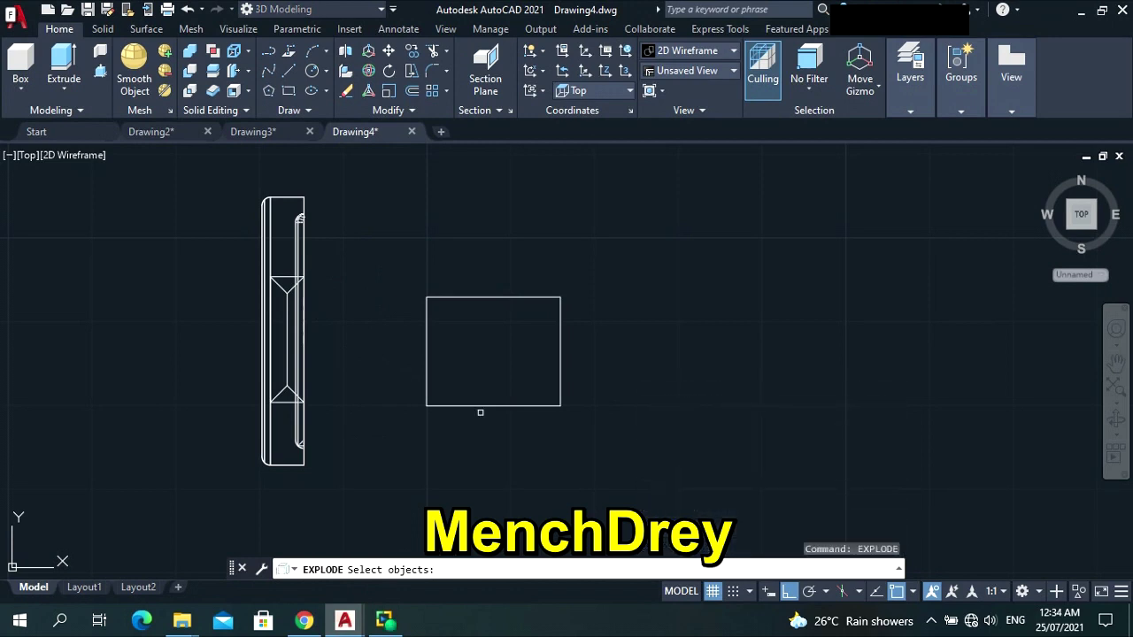
left_click(428, 355)
left_click(428, 355)
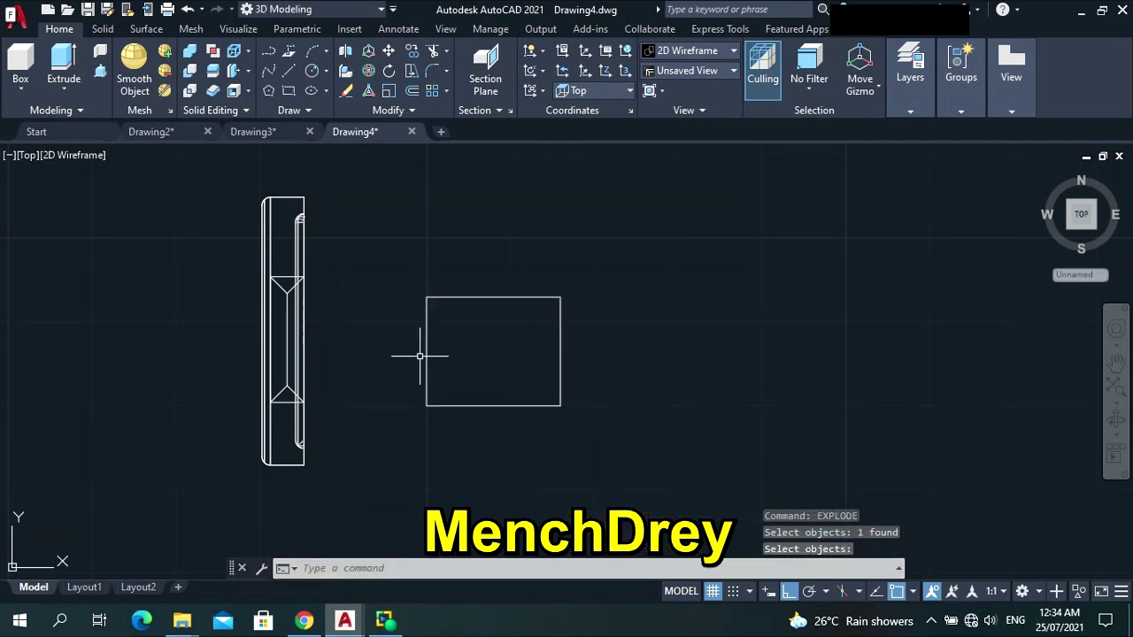
Offset the rectangle's left and right edges inward by 3.
type("0")
key("BackSpace")
type("o")
key("Return")
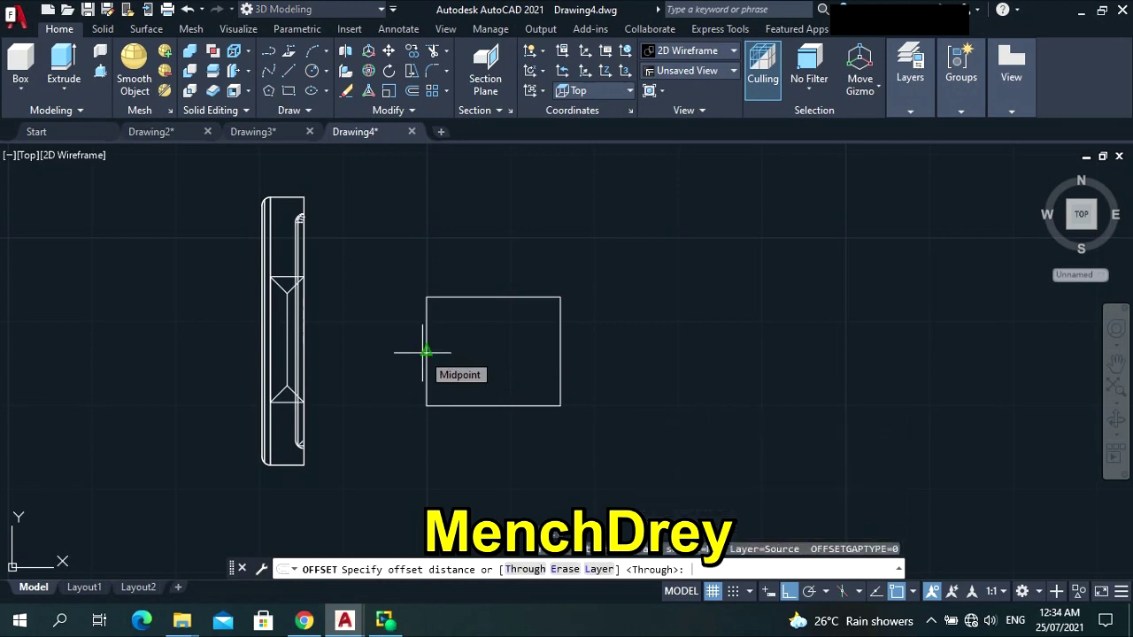
type("3")
key("Return")
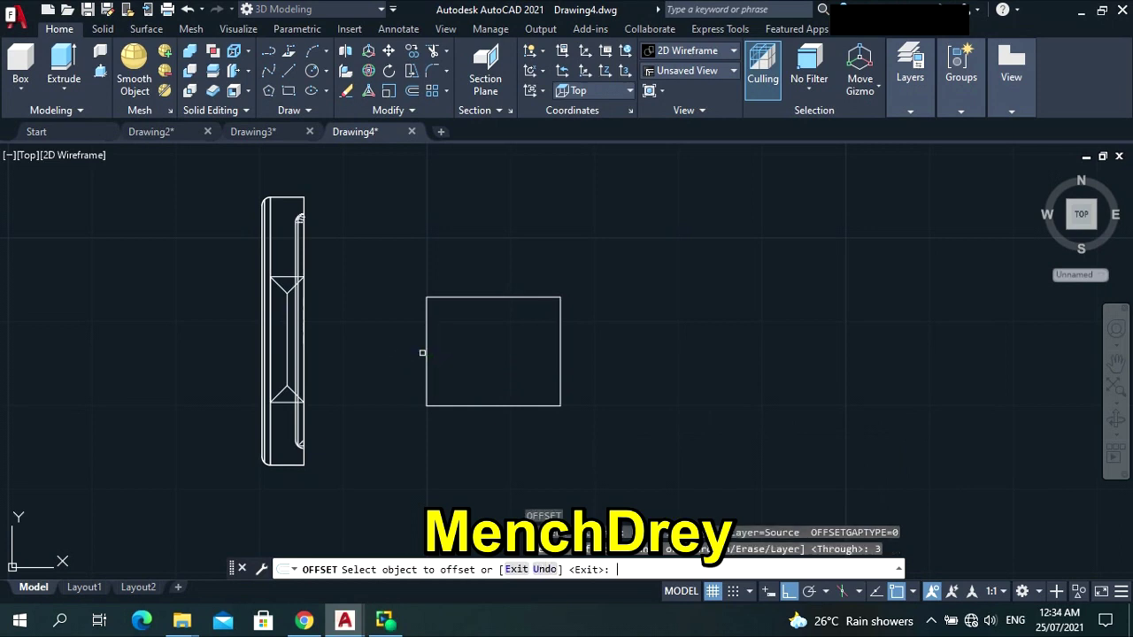
left_click(419, 341)
left_click(493, 357)
left_click(560, 334)
left_click(514, 336)
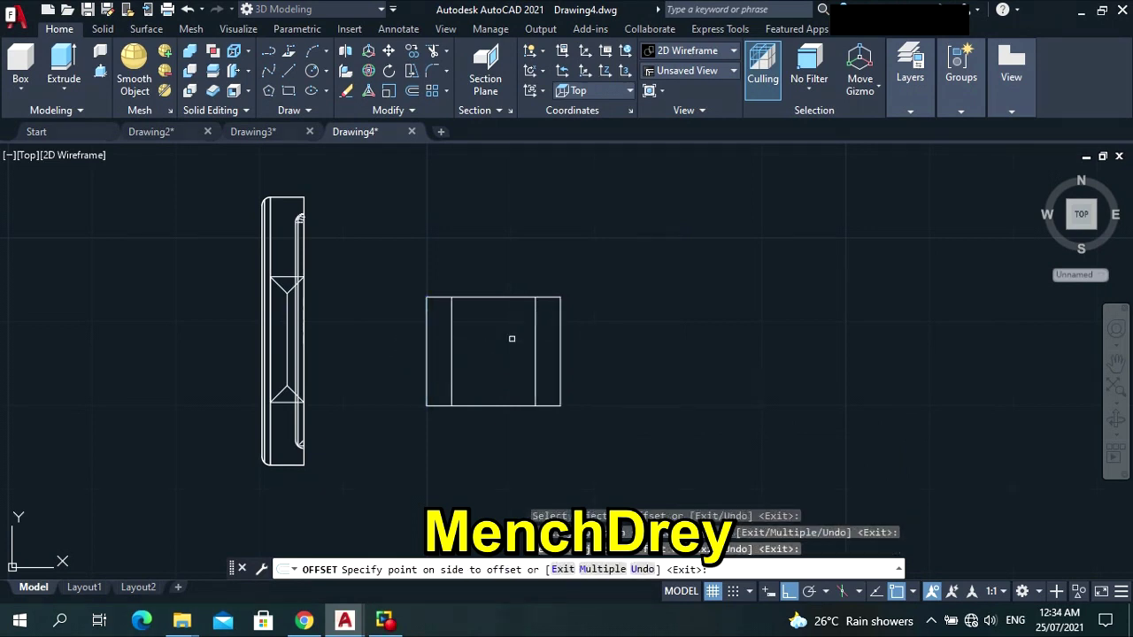
key("Escape")
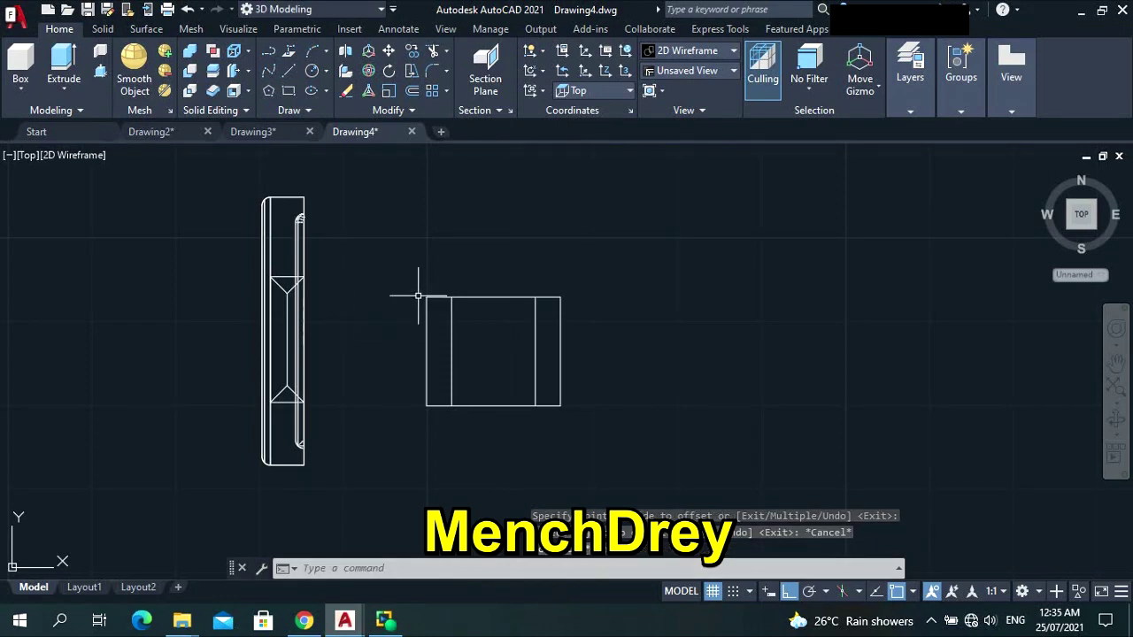
Offset the rectangle's upper edge downward by 9.
type("o")
key("Return")
type("9")
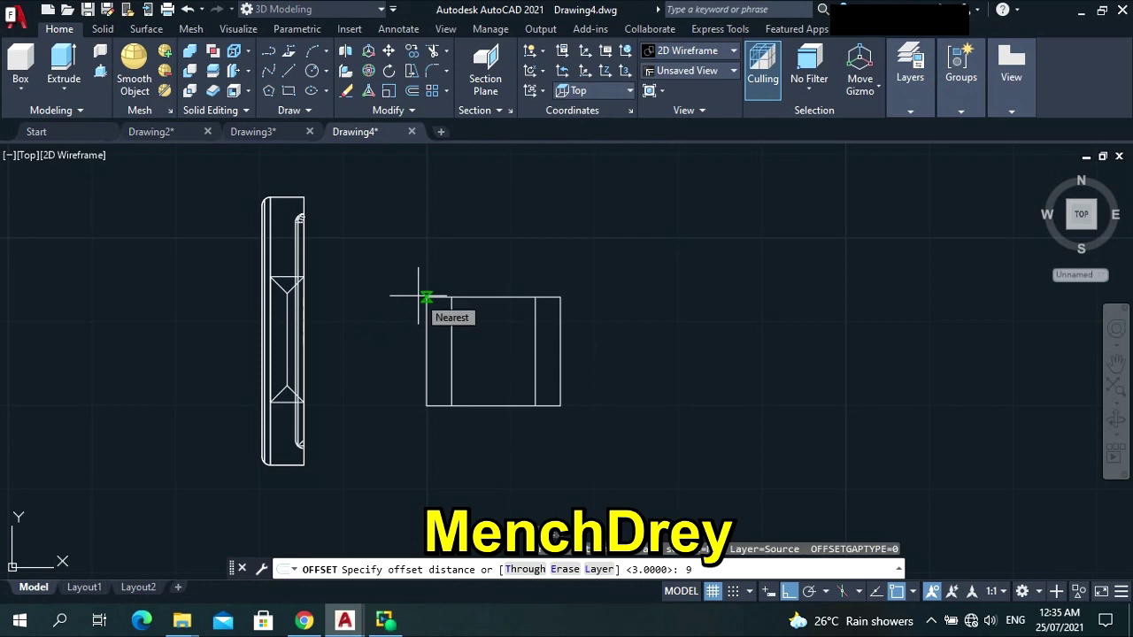
key("Return")
left_click(493, 297)
left_click(500, 397)
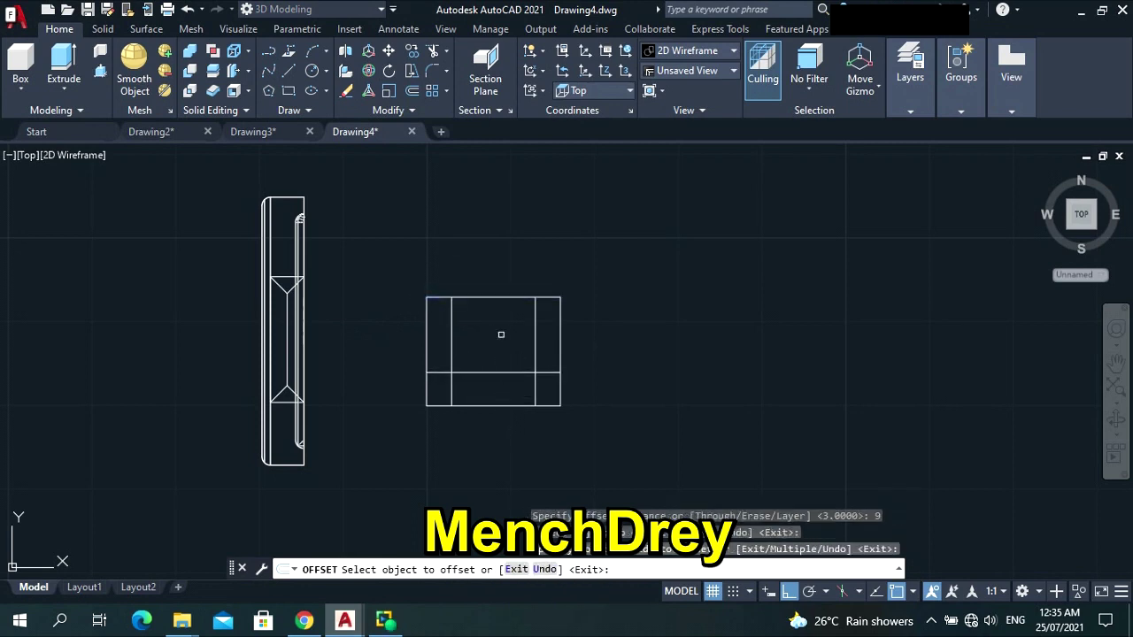
key("Escape")
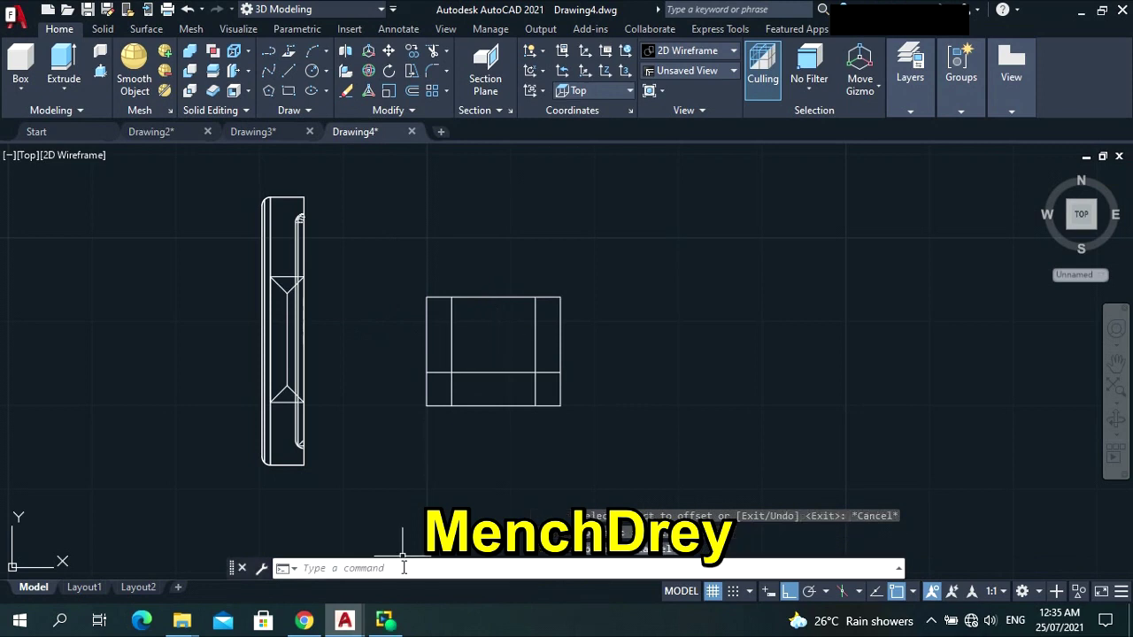
Draw a circle of radius 1.5 centred on the intersection of the left vertical and horizontal offset lines.
key("Return")
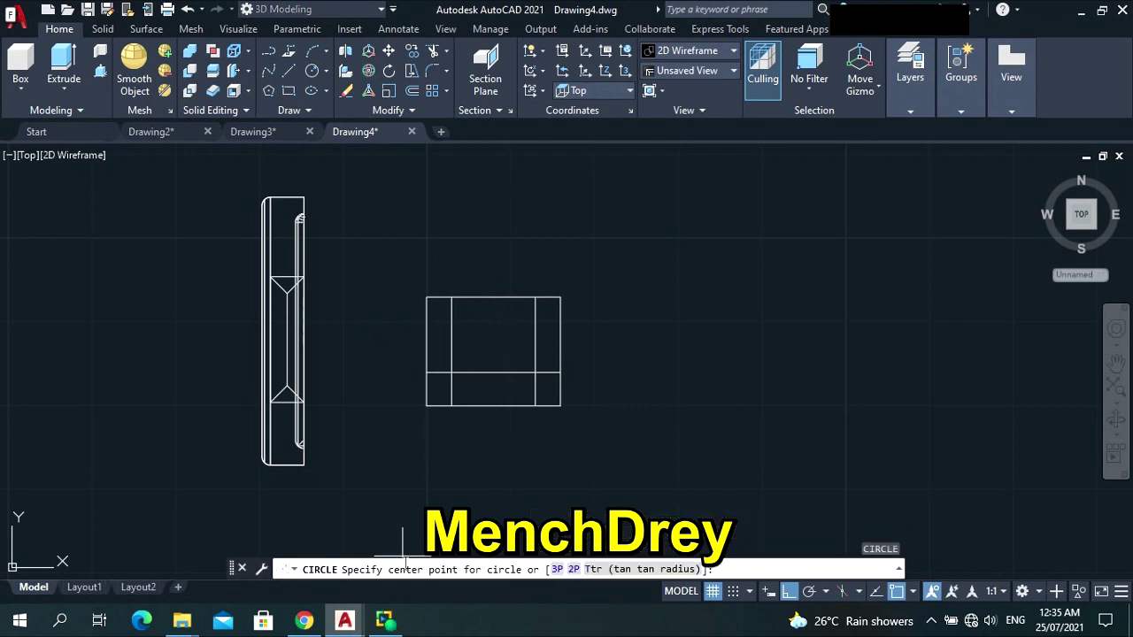
left_click(452, 373)
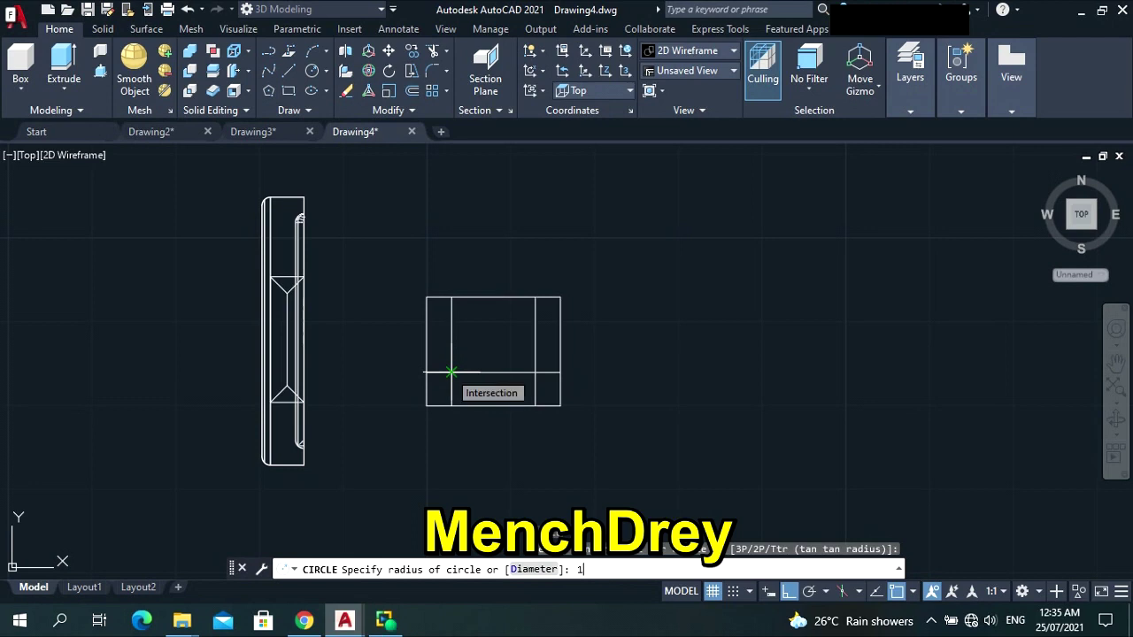
key("Return")
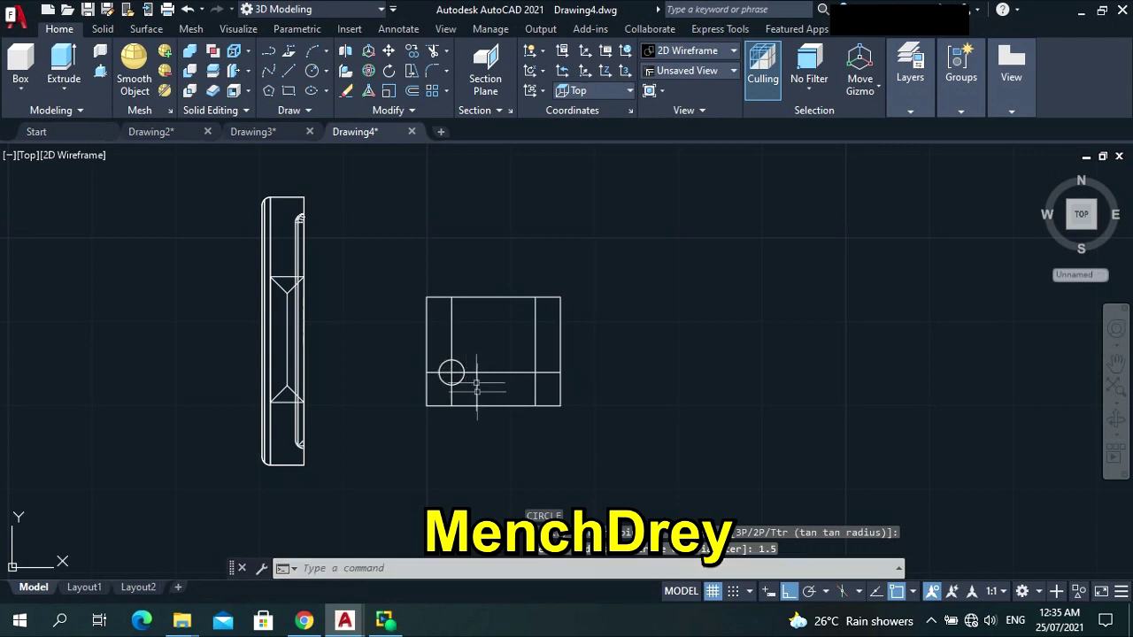
Offset the radius 1.5 circle inward by 0.1.
scroll(462, 387, "up", 2)
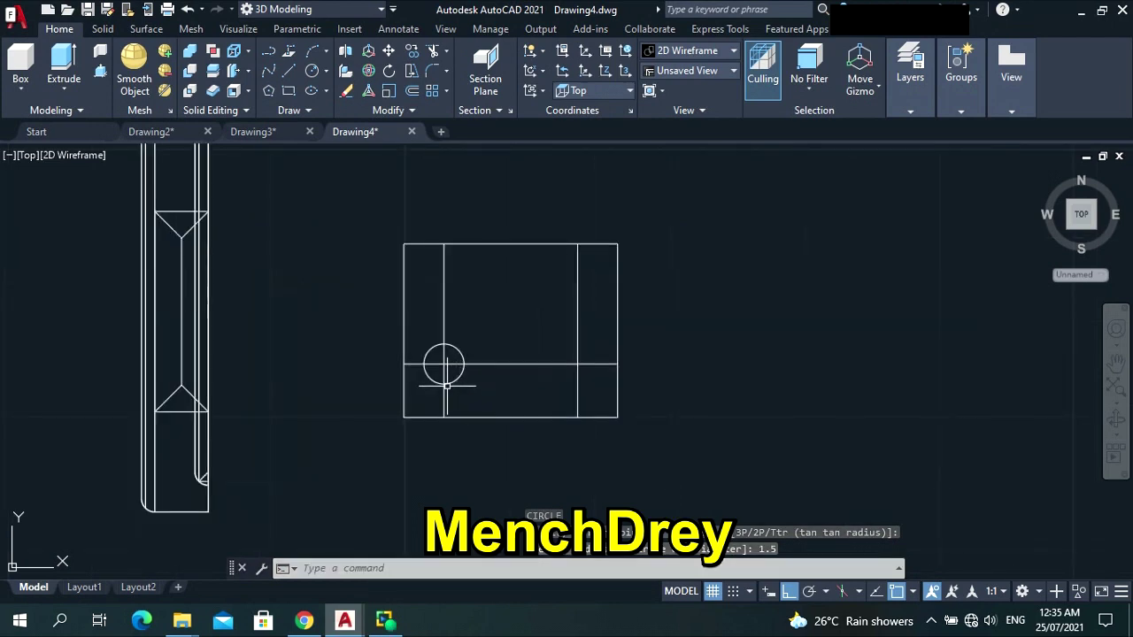
scroll(463, 371, "up", 2)
scroll(463, 371, "up", 2)
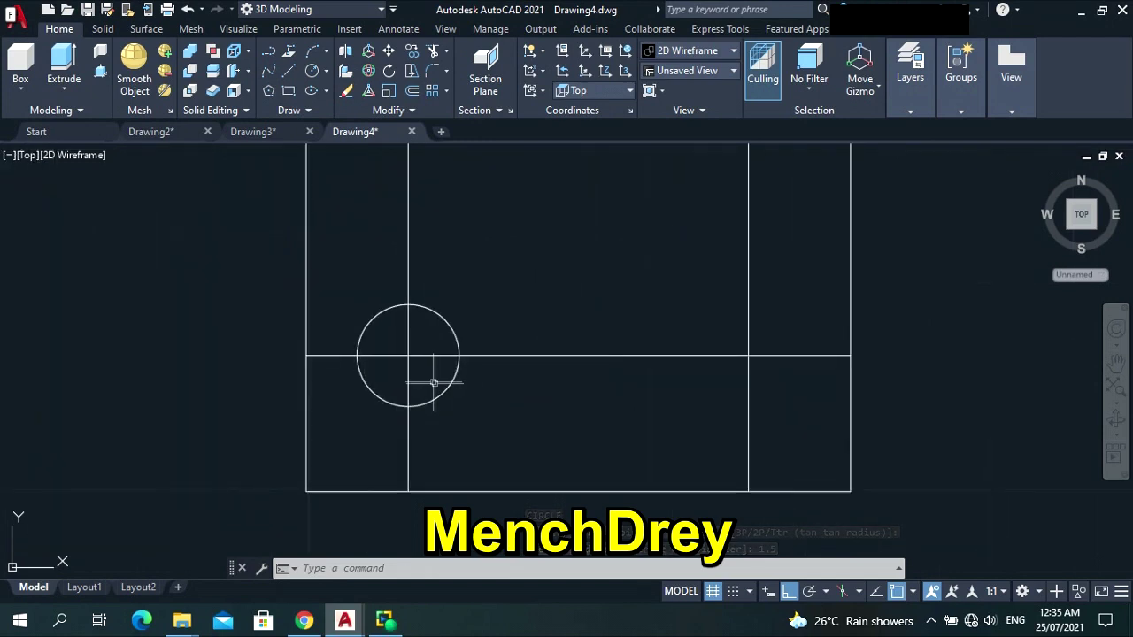
left_click(447, 389)
left_click(447, 392)
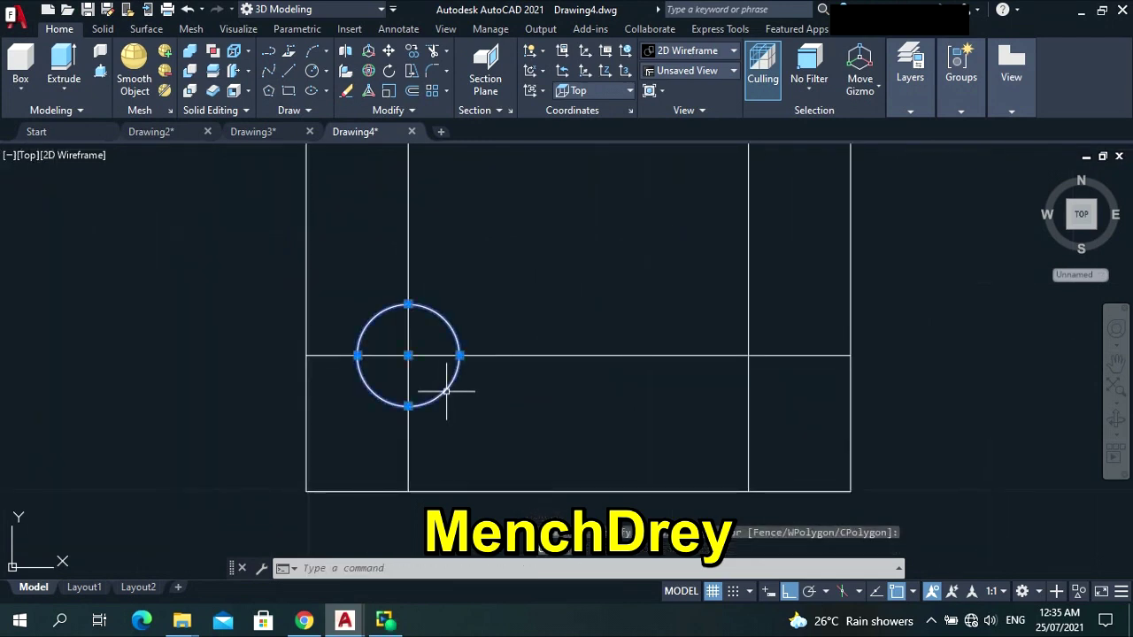
type("o")
key("Return")
type("0.")
key("Return")
left_click(447, 391)
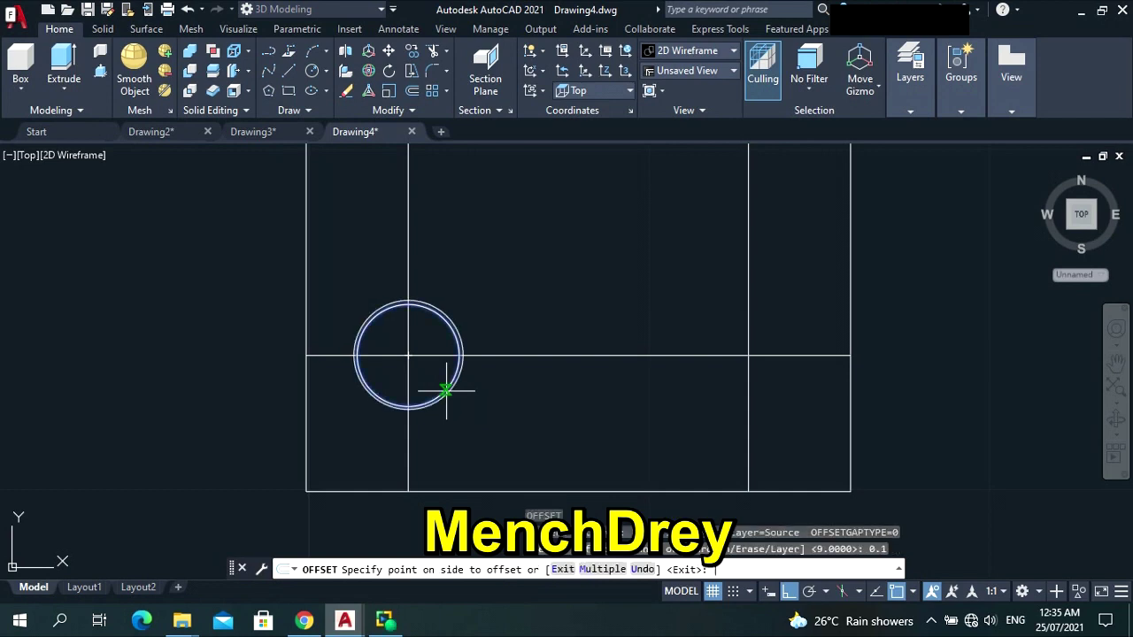
left_click(403, 334)
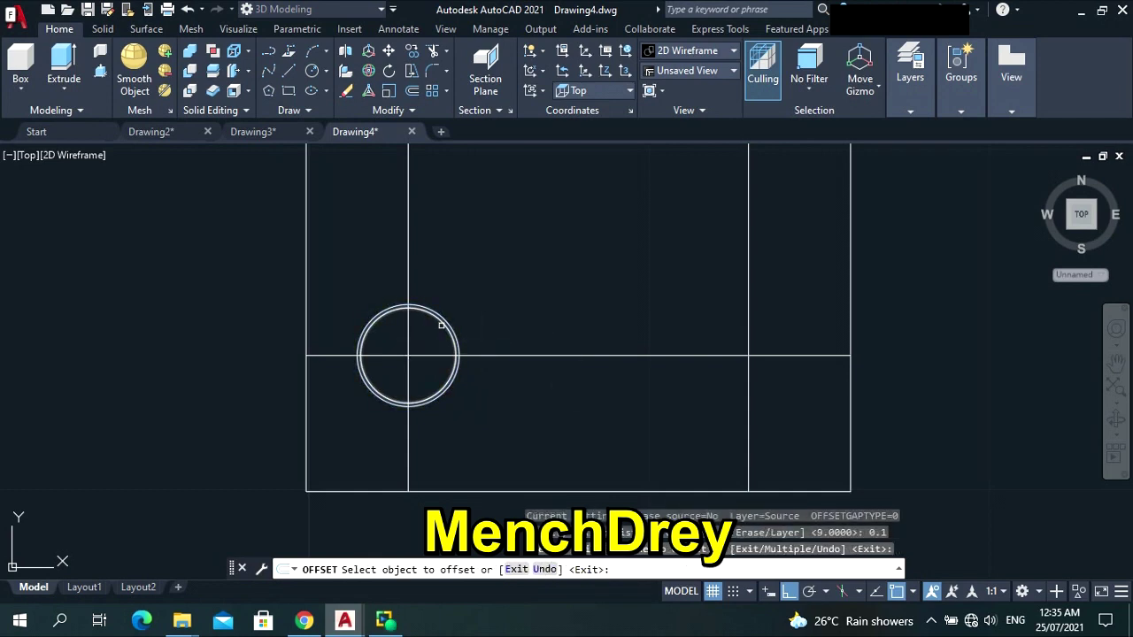
Keep offsetting each innermost circle inward by 0.1 until there are ten concentric circles.
left_click(441, 326)
left_click(437, 331)
left_click(435, 330)
left_click(435, 335)
left_click(434, 338)
left_click(434, 342)
left_click(434, 338)
left_click(430, 344)
left_click(430, 341)
left_click(426, 343)
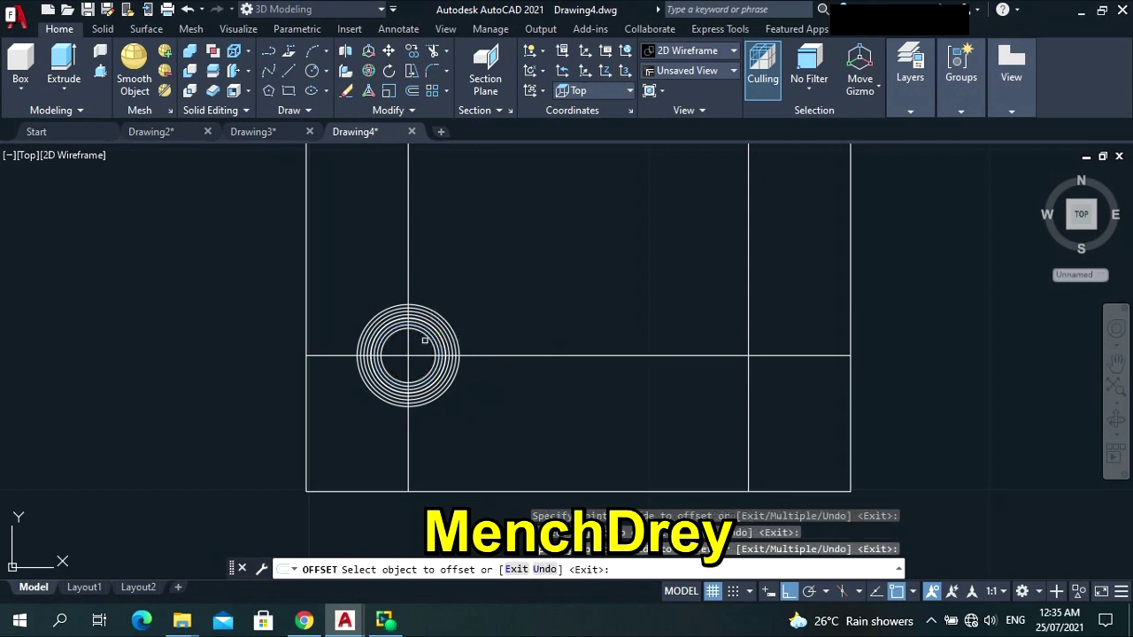
left_click(426, 341)
left_click(427, 343)
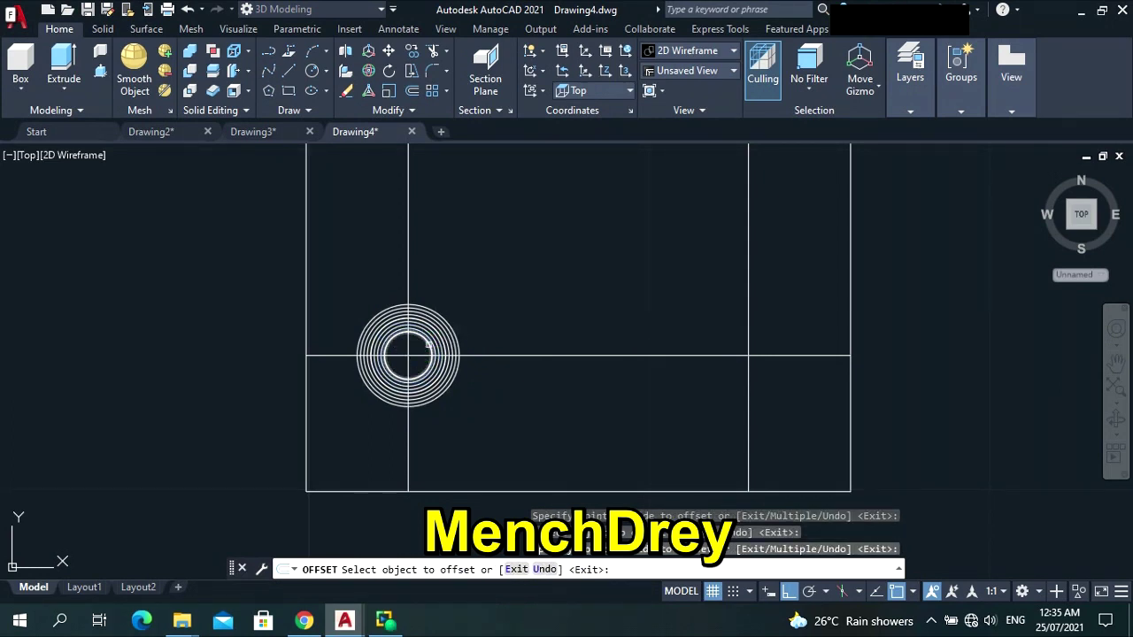
left_click(426, 342)
left_click(427, 344)
key("Escape")
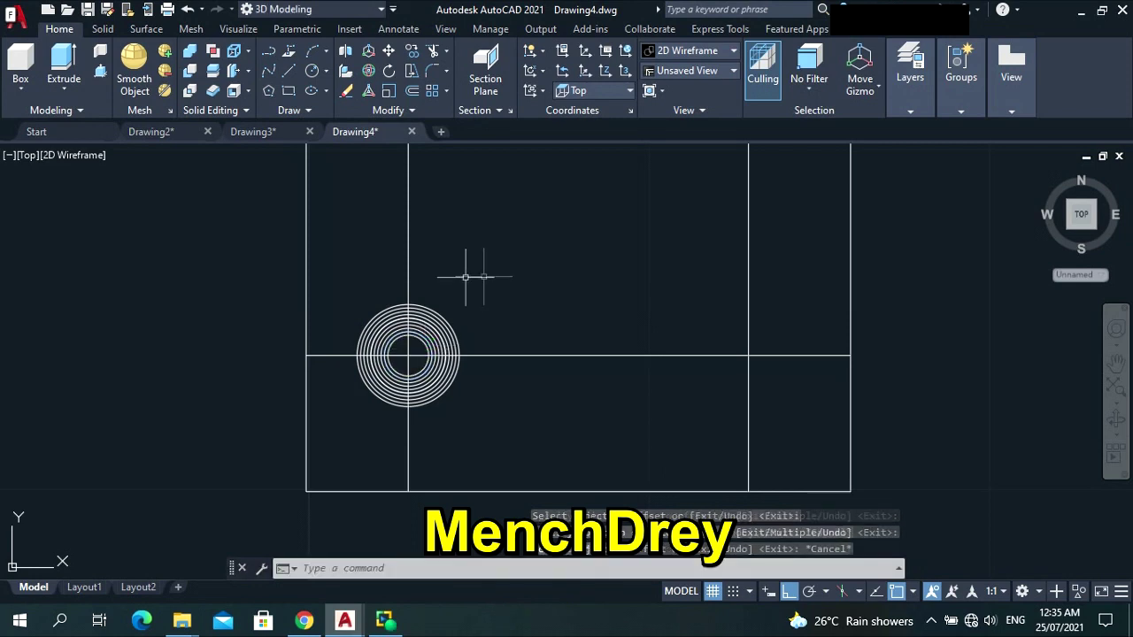
Copy all the concentric circles from their centre to the intersection of the right vertical and horizontal offset lines.
left_click(461, 429)
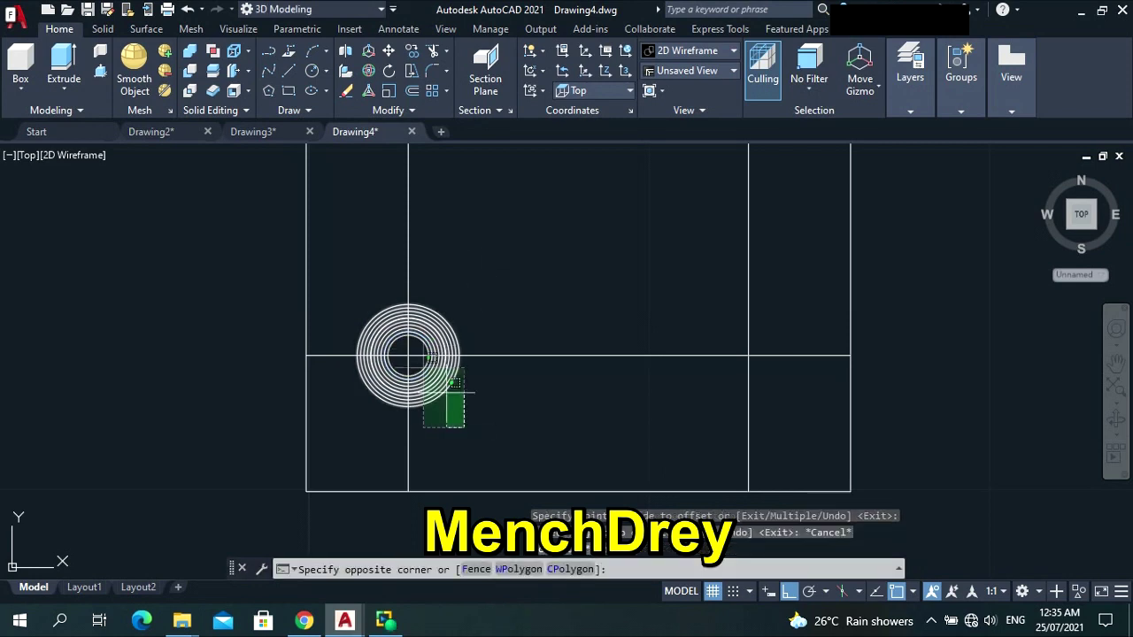
left_click(413, 351)
type("cop")
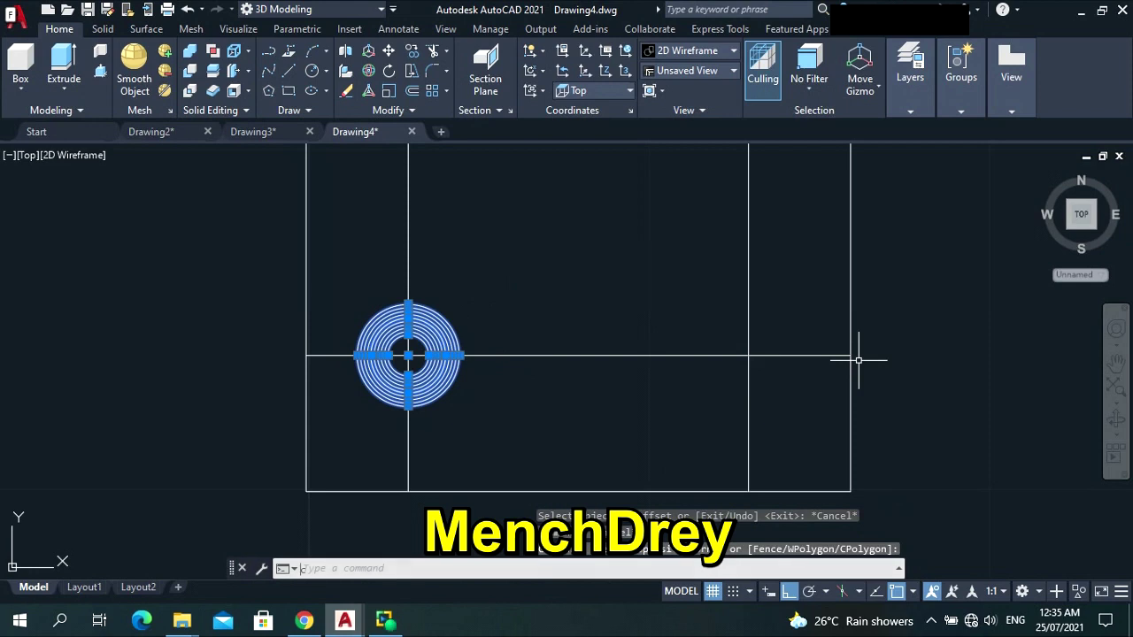
type("y")
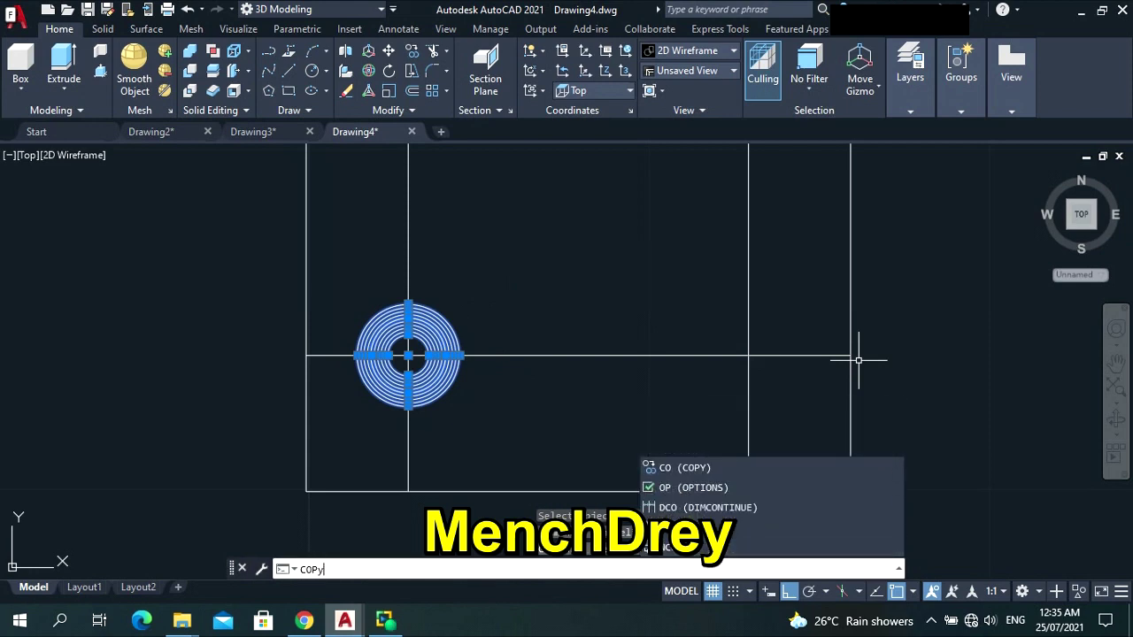
key("Return")
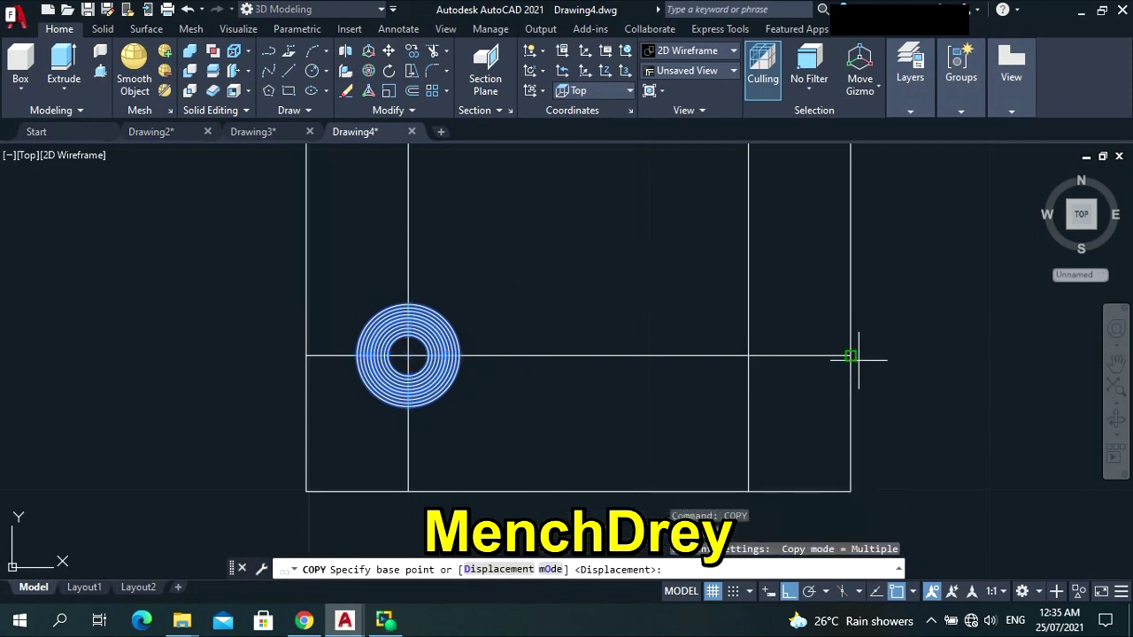
left_click(408, 355)
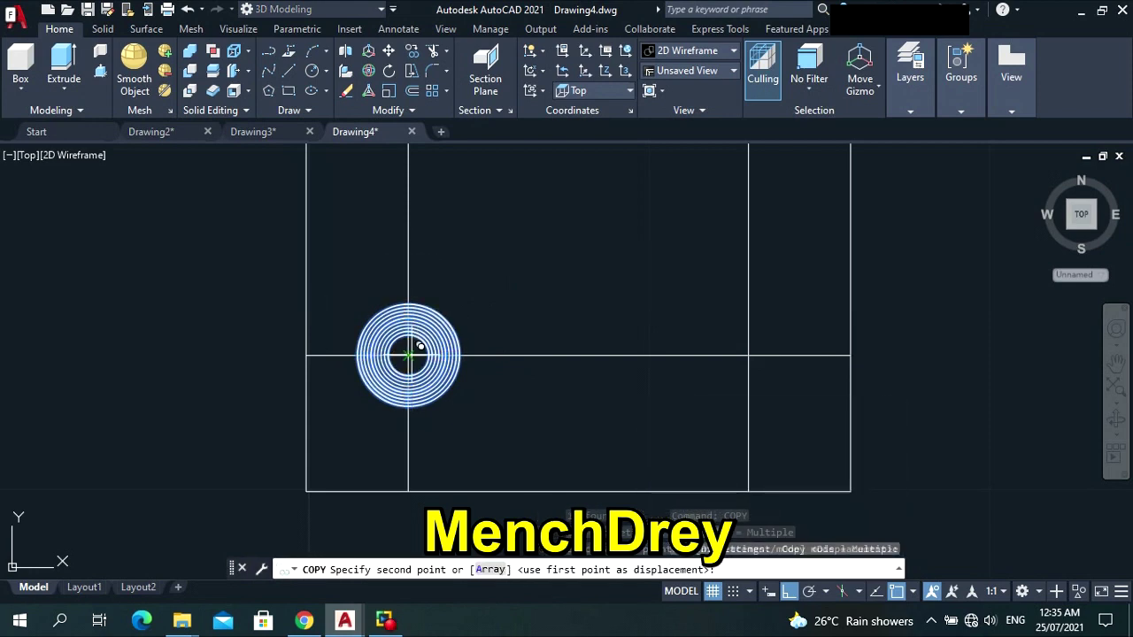
left_click(750, 355)
key("Escape")
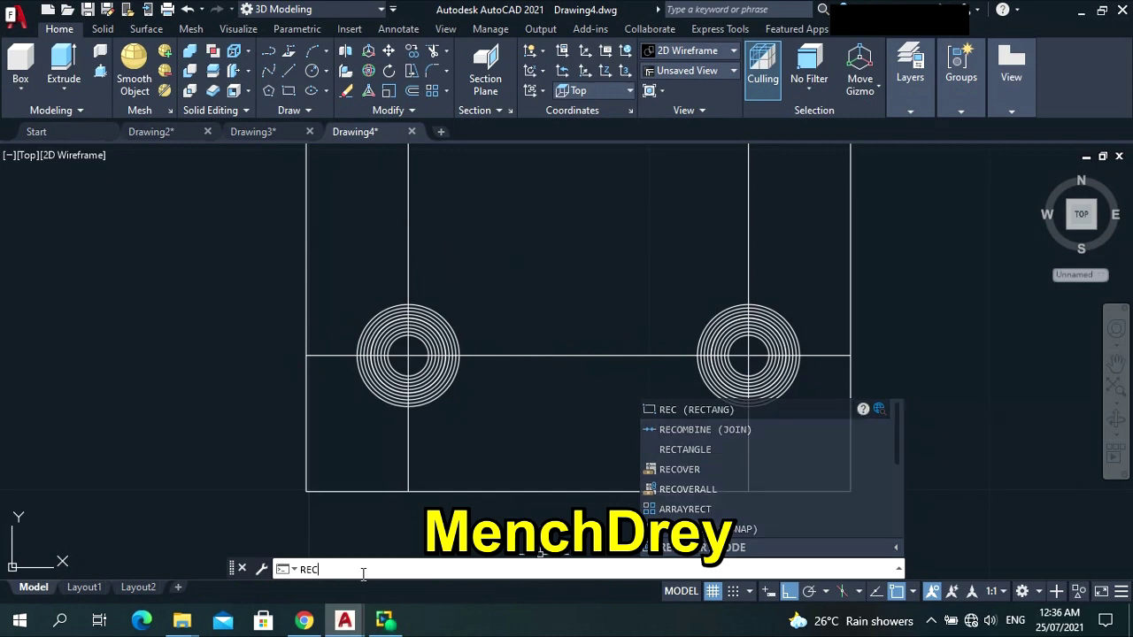
Draw a rectangle 3 long and 8 wide, upward and rightward from the midpoint of the horizontal construction line.
key("Return")
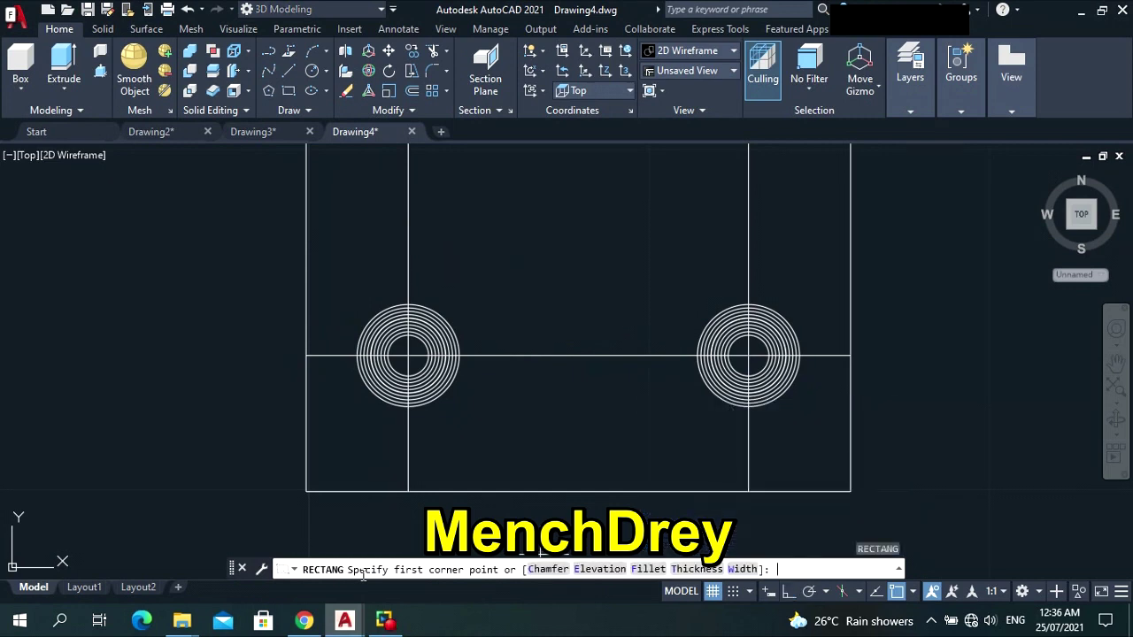
left_click(578, 356)
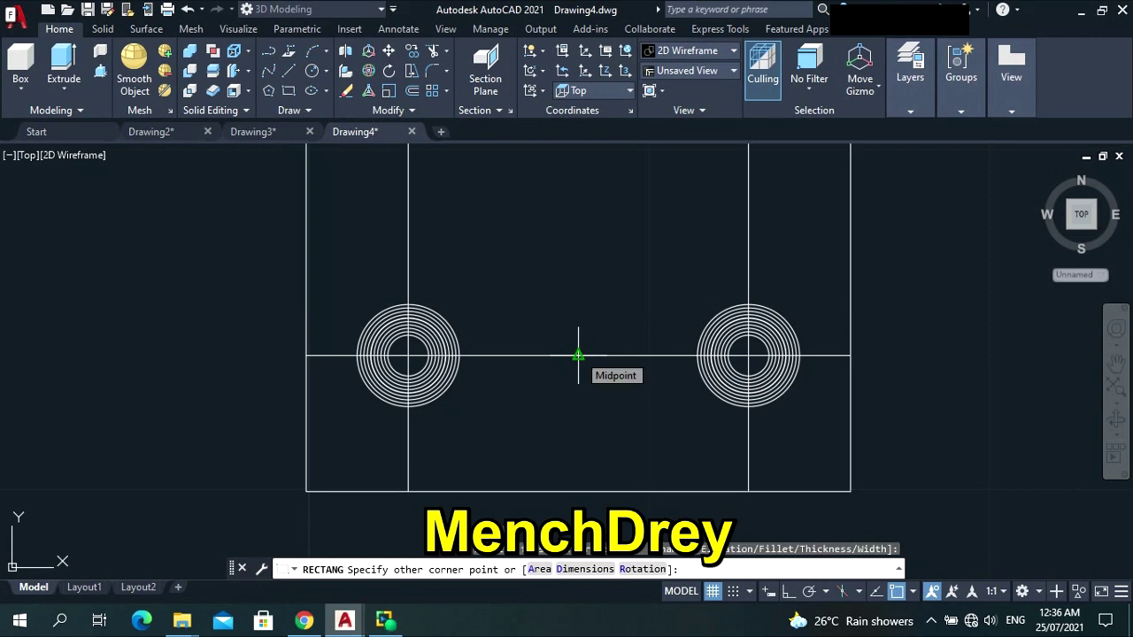
type("d")
key("Return")
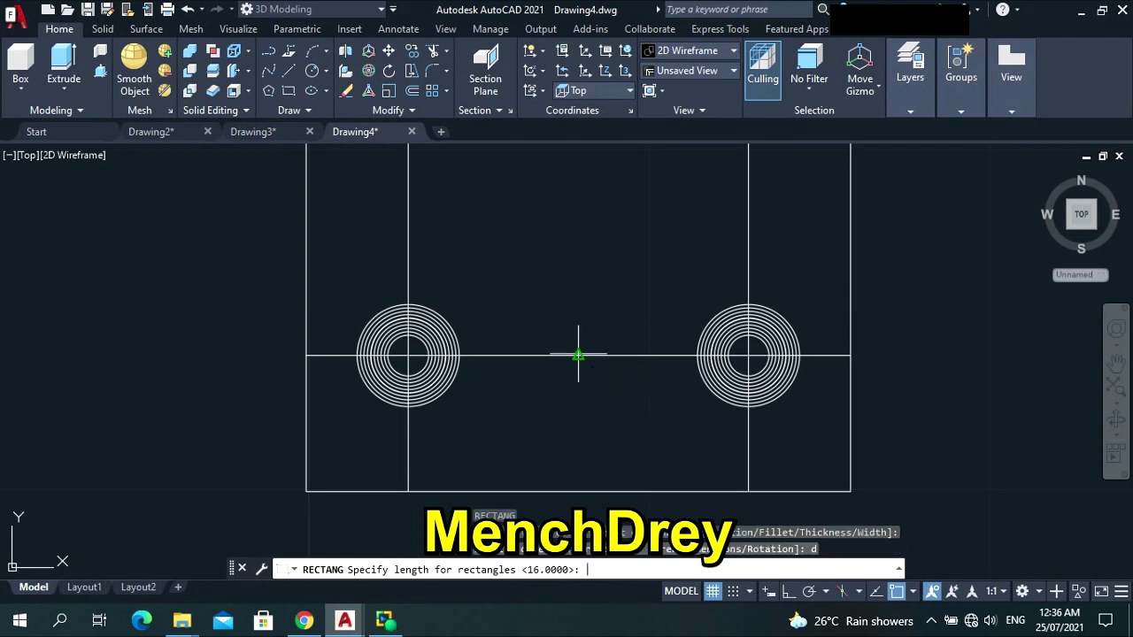
type("3")
key("Return")
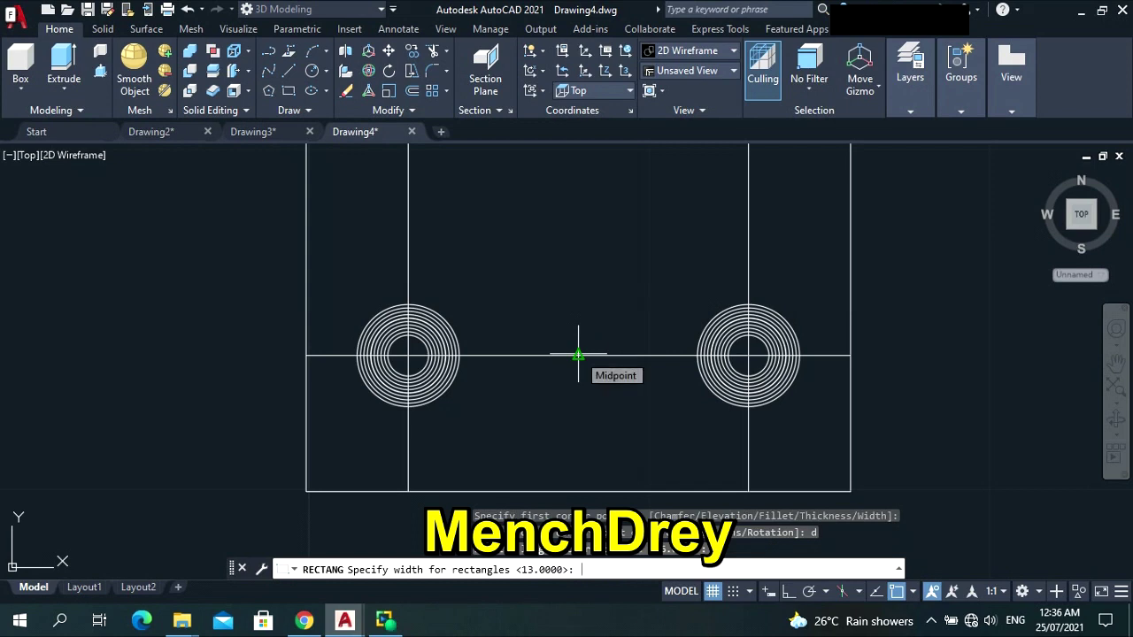
type("8")
key("Return")
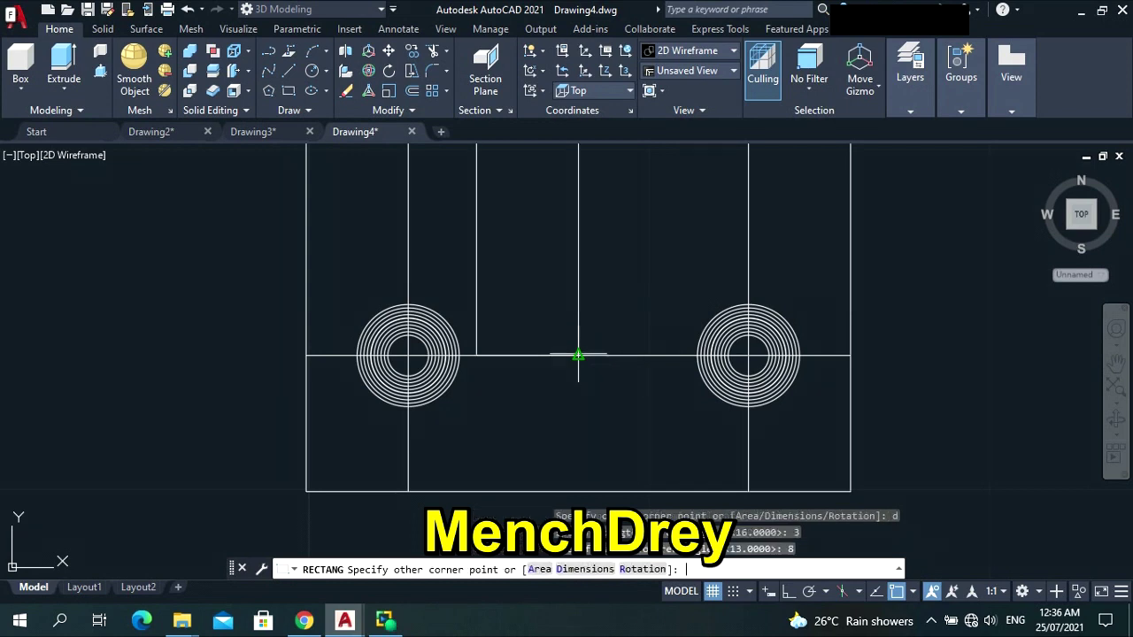
left_click(609, 310)
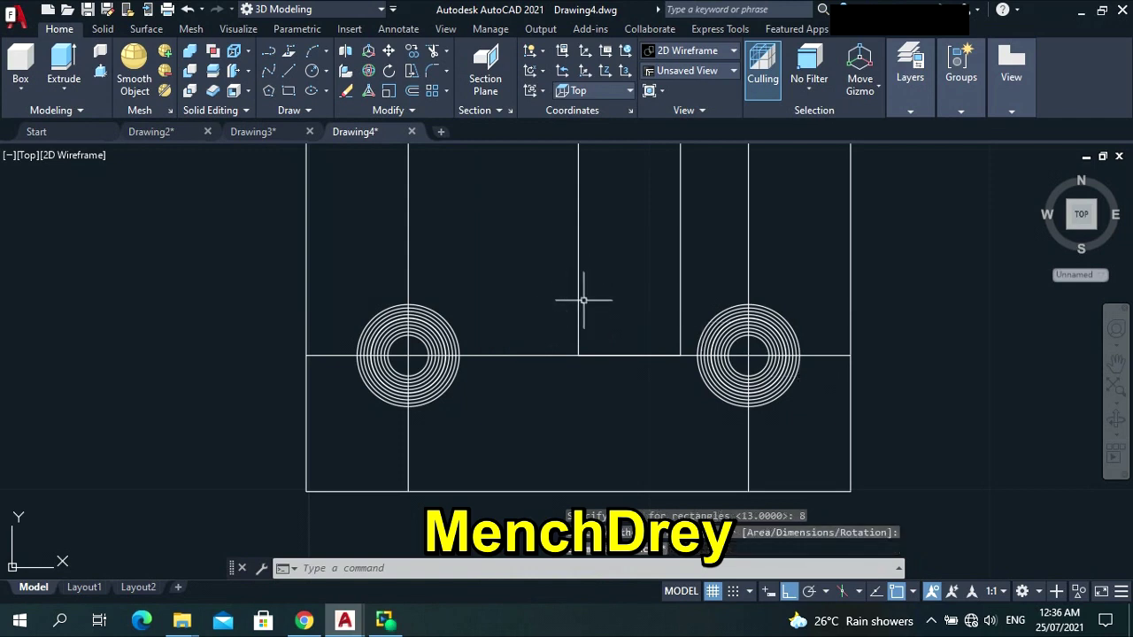
Move the 3 by 8 rectangle from its bottom edge's midpoint to the midpoint of the horizontal construction line.
left_click(581, 297)
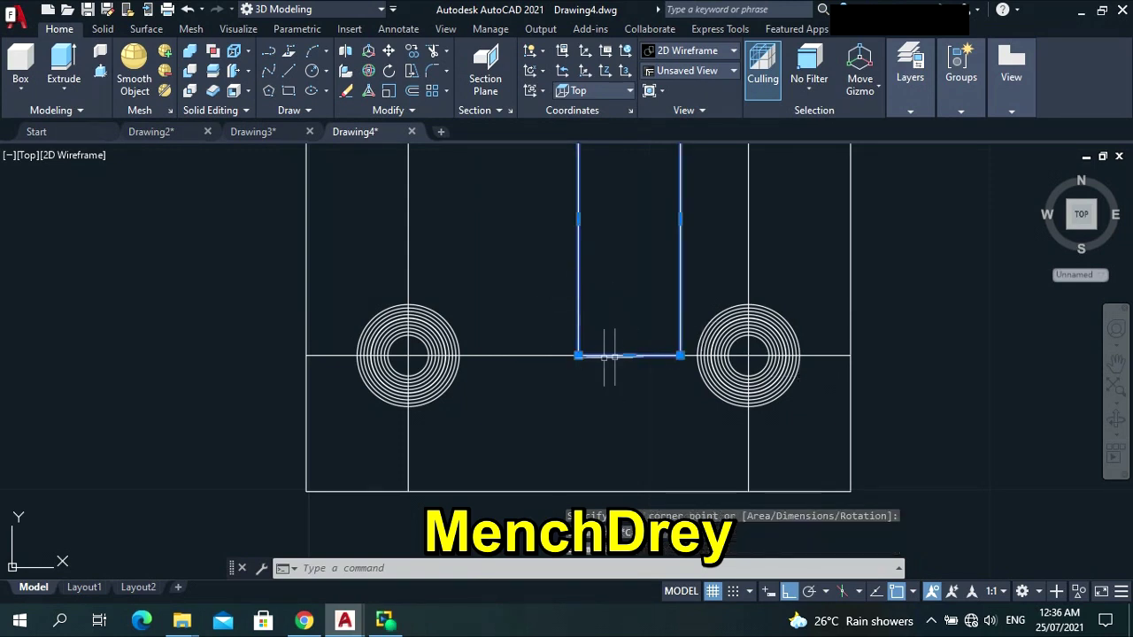
type("move")
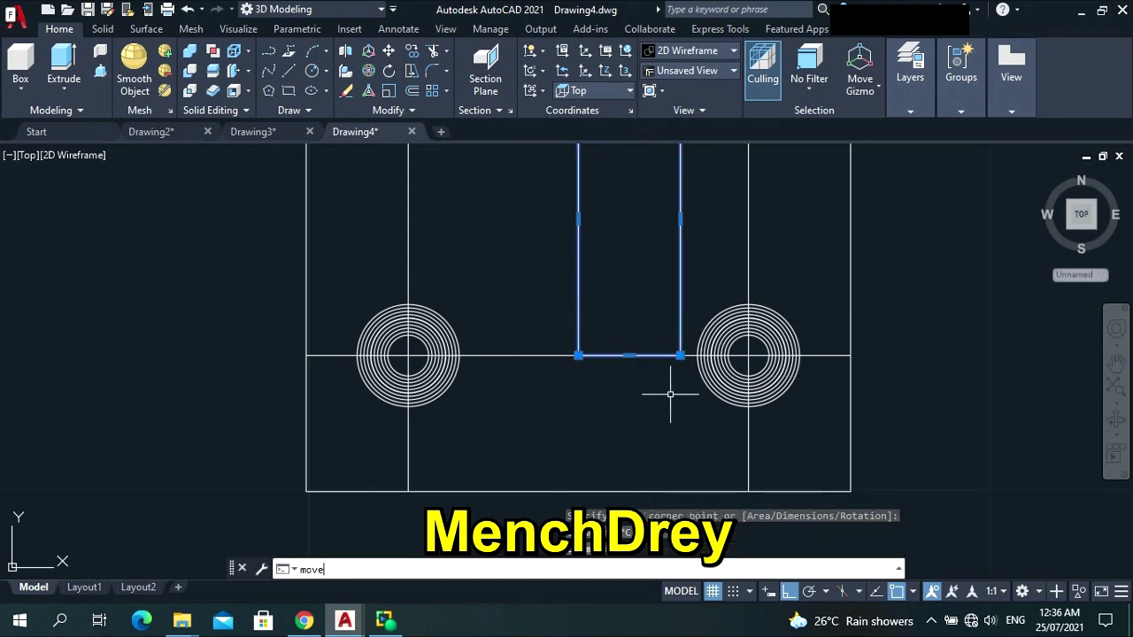
key("Return")
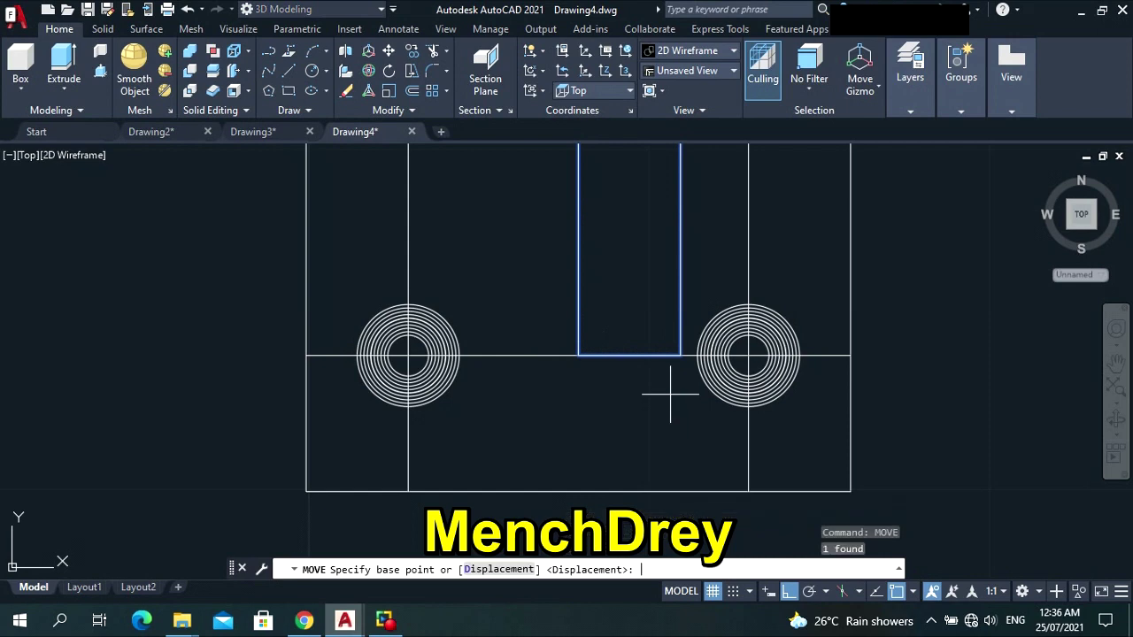
left_click(629, 355)
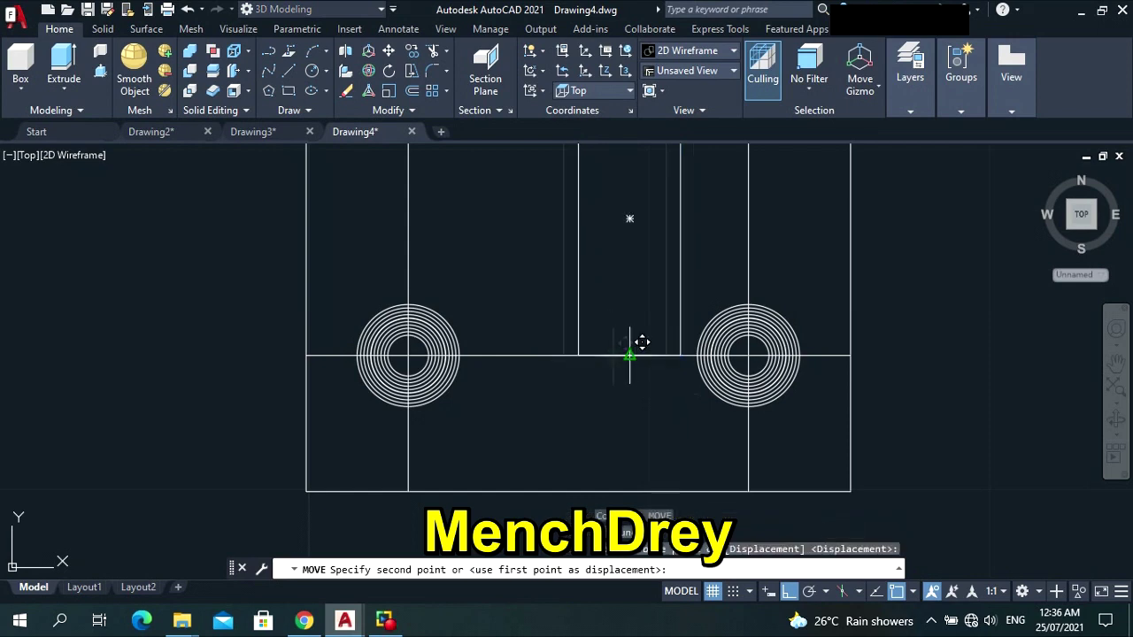
left_click(578, 355)
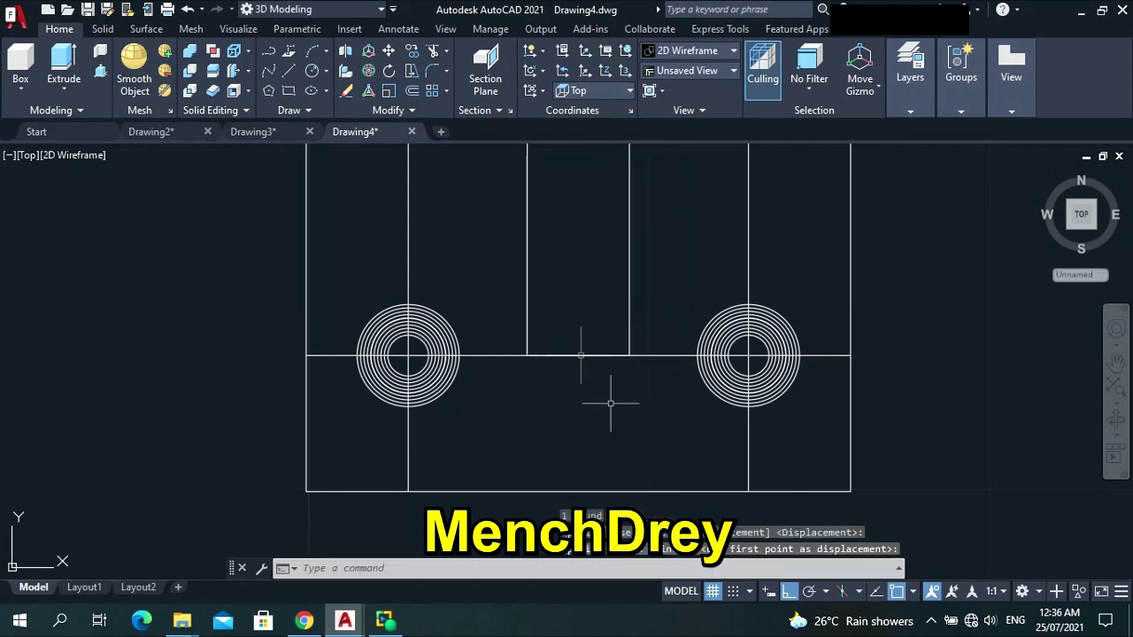
Delete the left and right vertical construction lines running through the two sets of concentric circles.
scroll(595, 402, "down", 6)
scroll(590, 408, "up", 4)
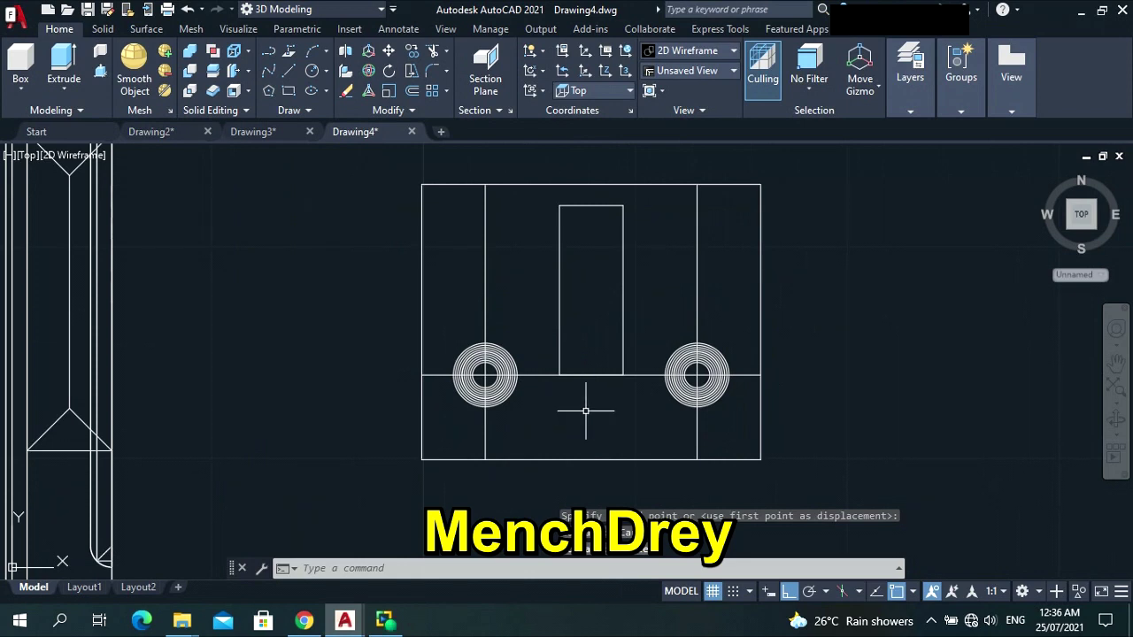
left_click(512, 426)
left_click(463, 427)
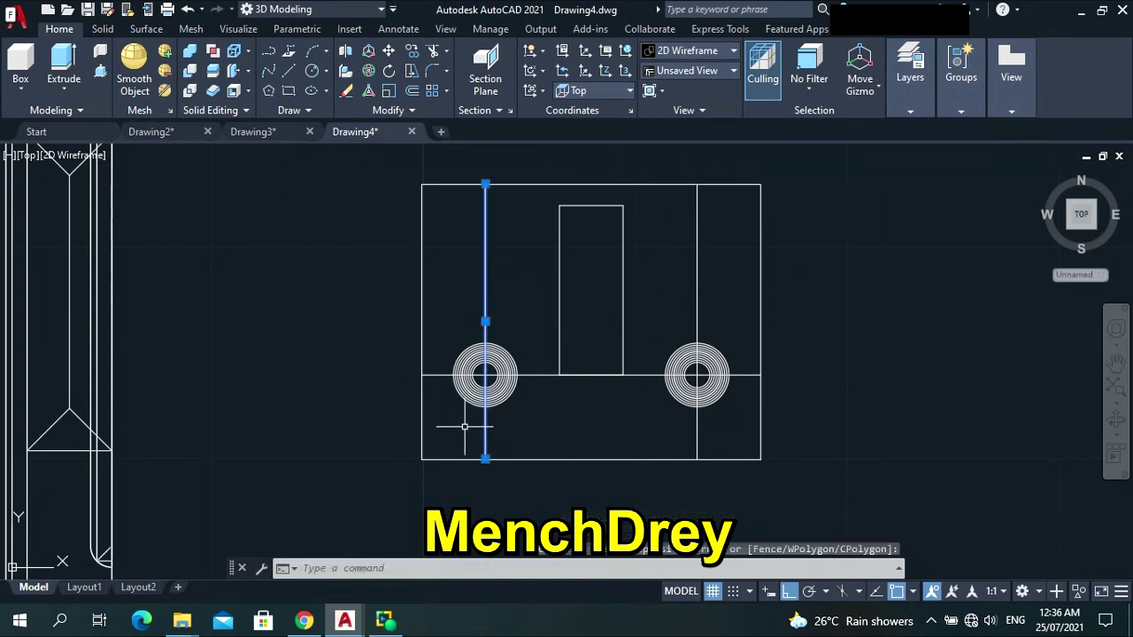
key("Escape")
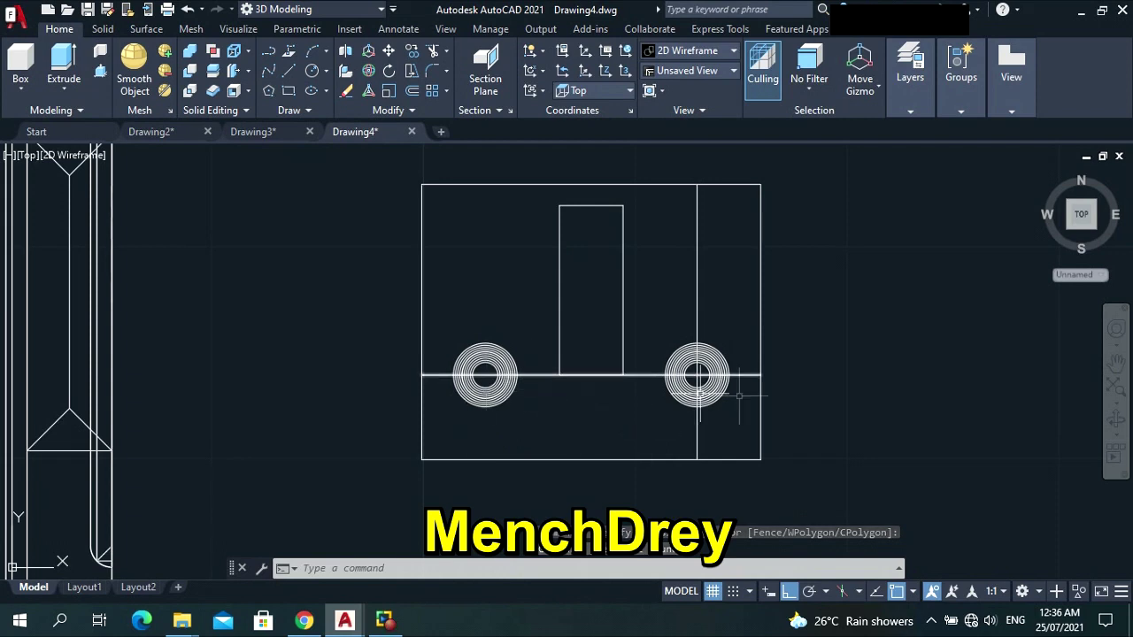
left_click(733, 429)
left_click(681, 418)
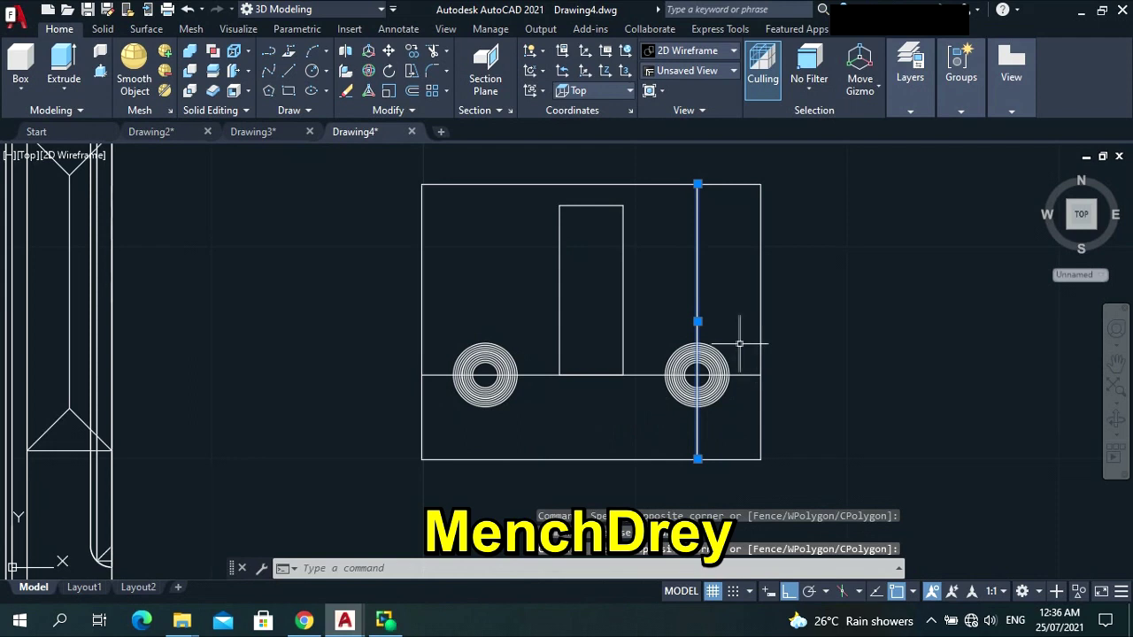
key("Escape")
left_click(750, 403)
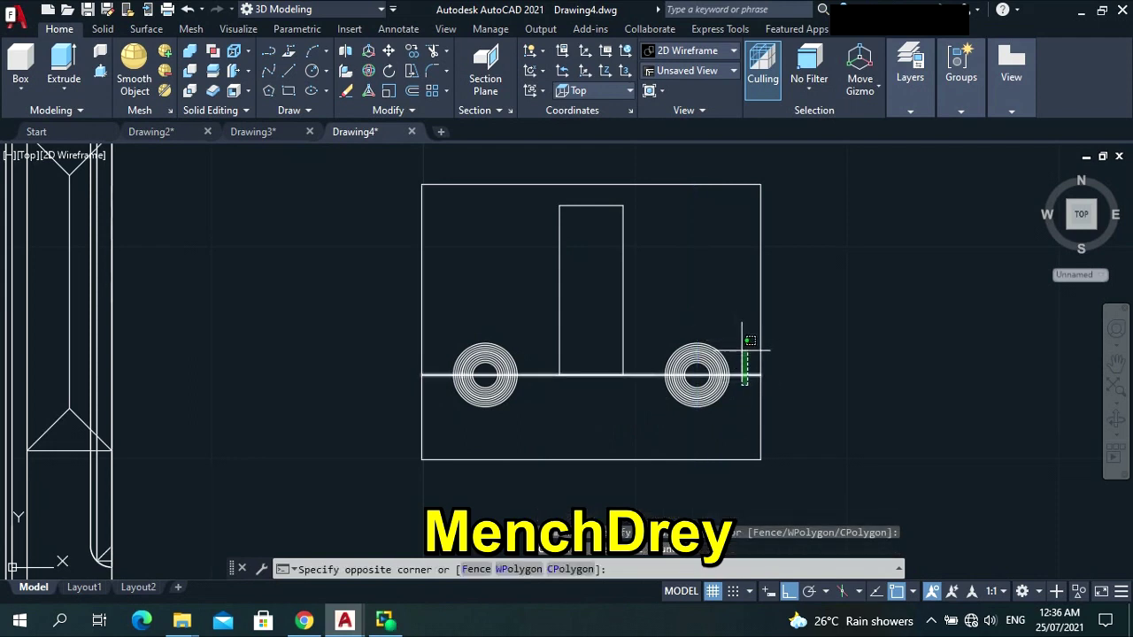
left_click(742, 350)
key("Escape")
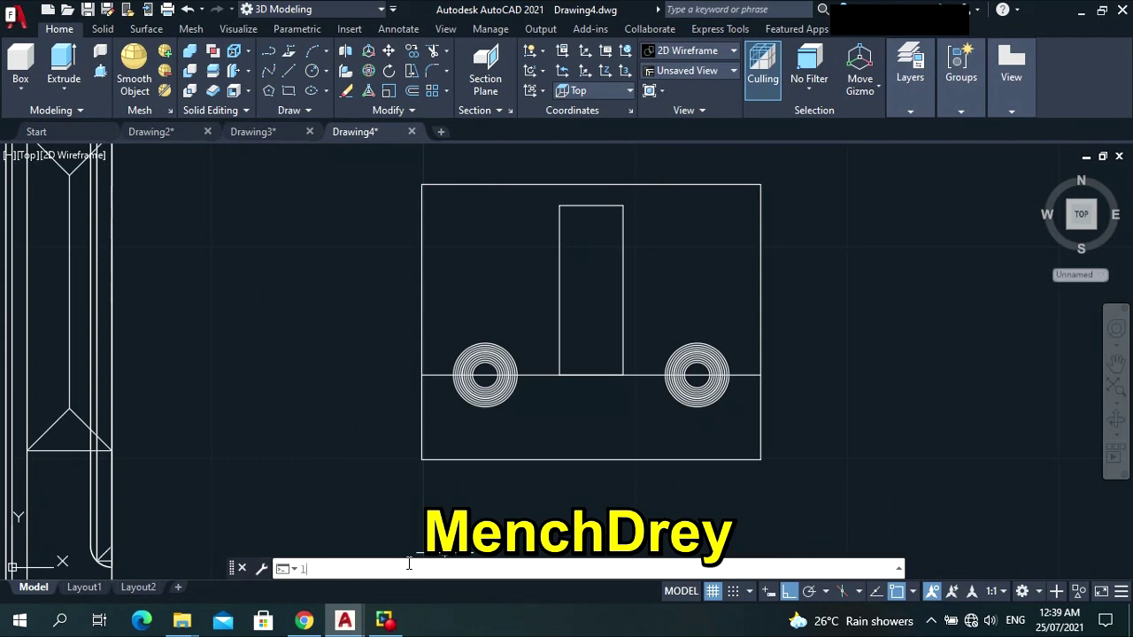
Draw a vertical line 2 units upward from the midpoint of the inner rectangle's bottom edge.
key("Return")
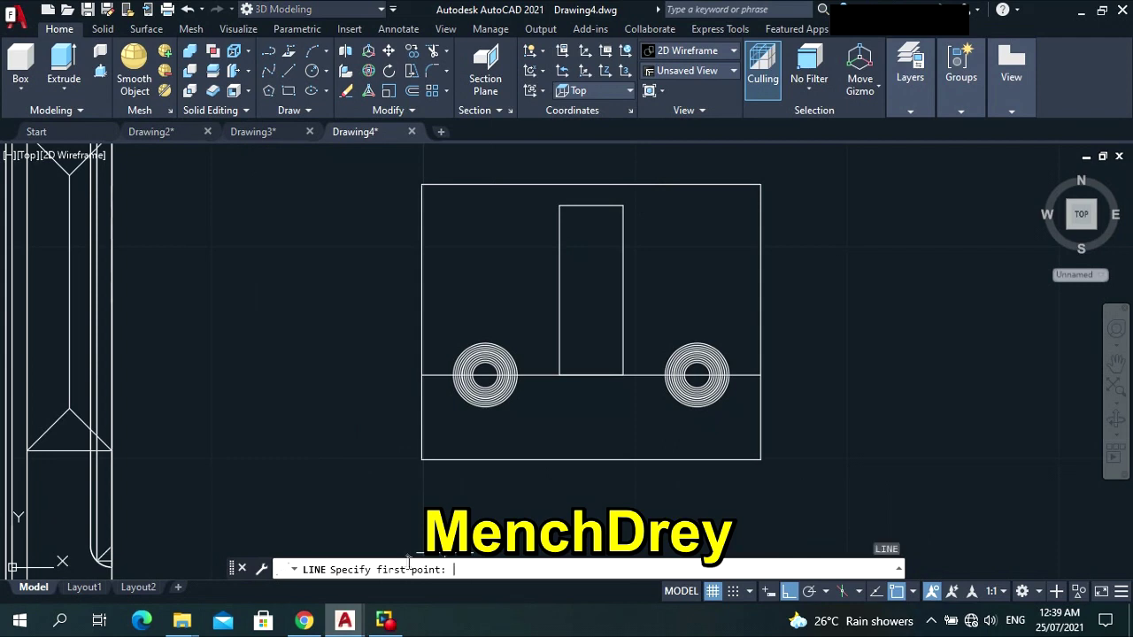
left_click(591, 374)
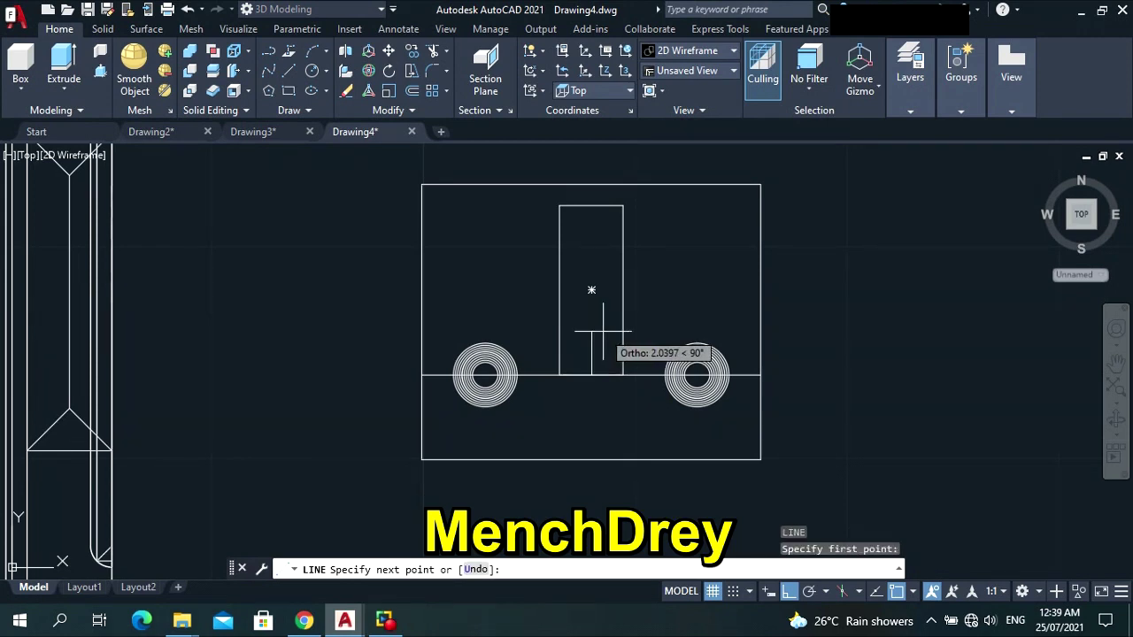
key("Return")
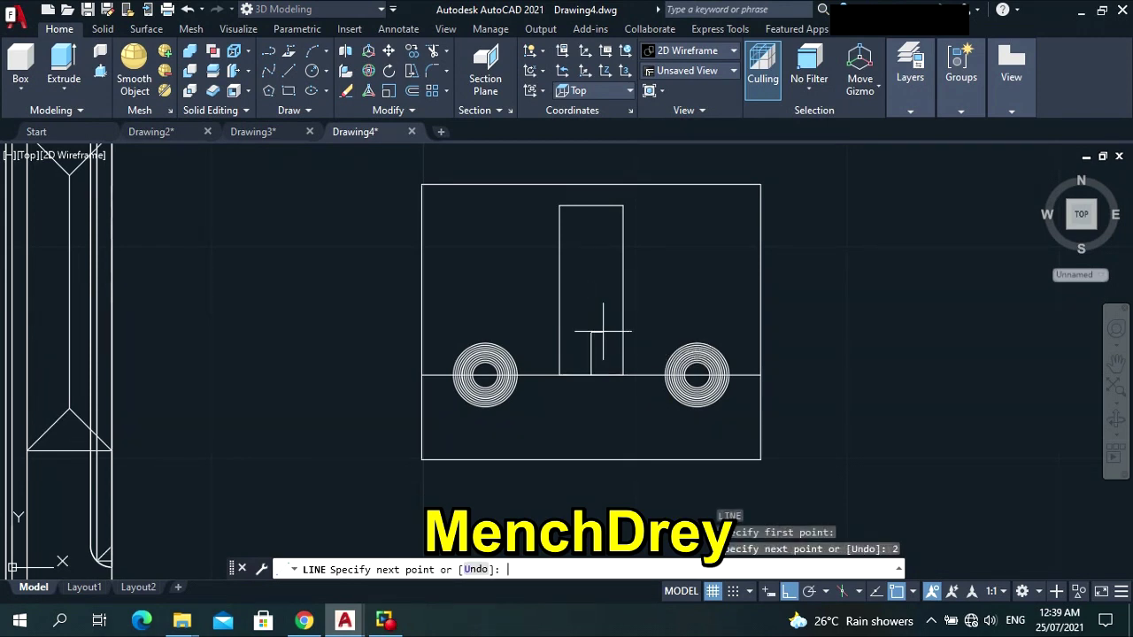
key("Escape")
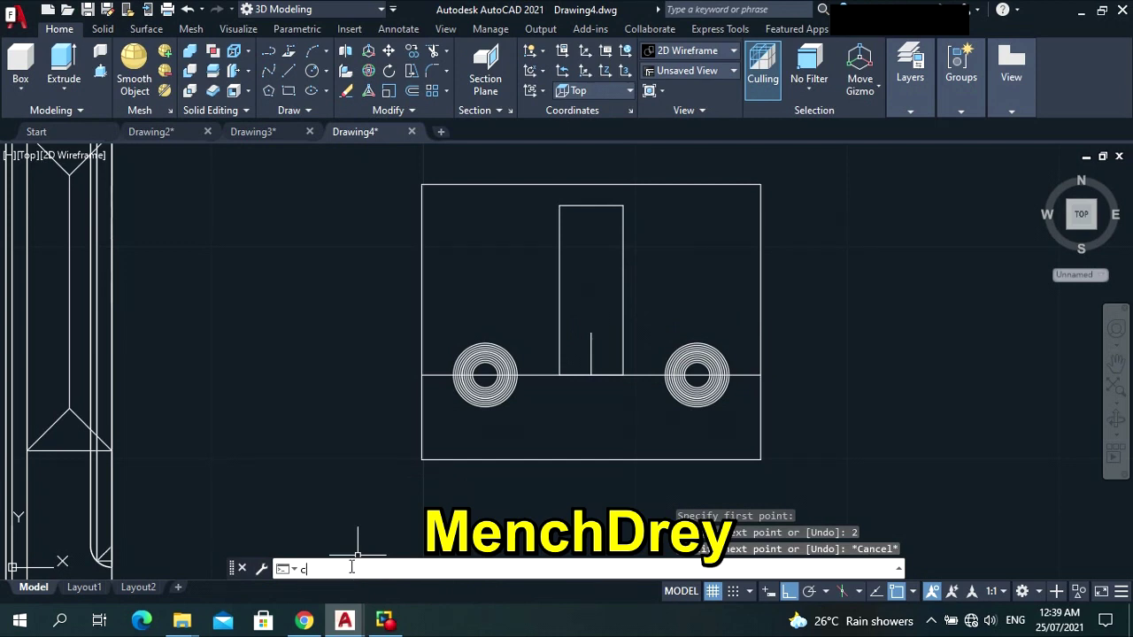
Draw a circle of radius 0.5 centred on the upper end of the short vertical line.
key("Return")
left_click(591, 333)
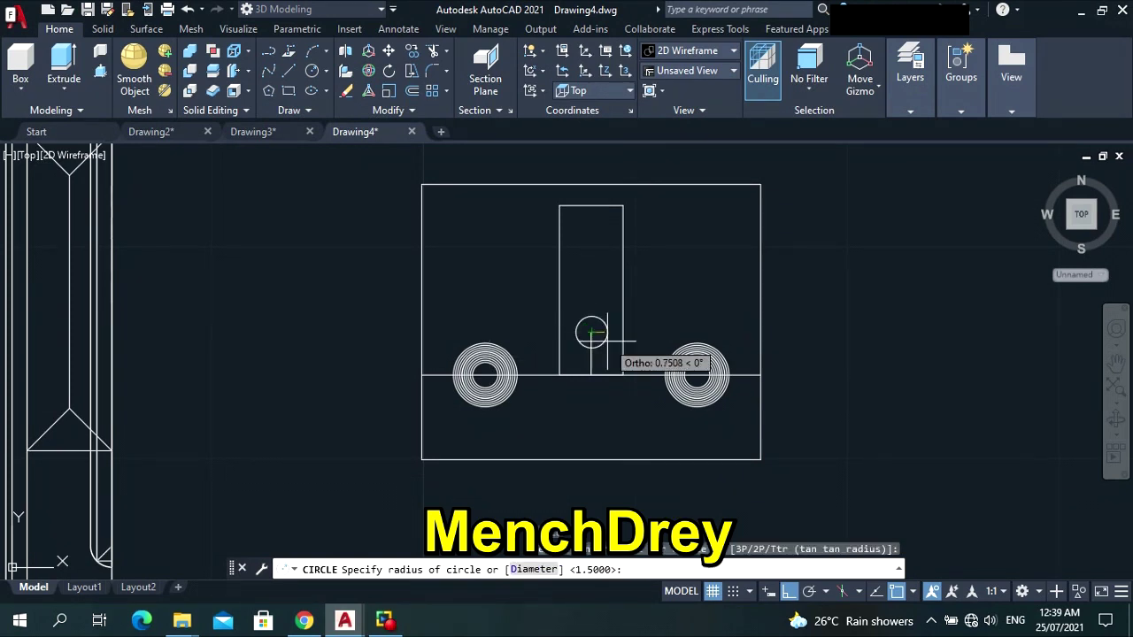
key("Return")
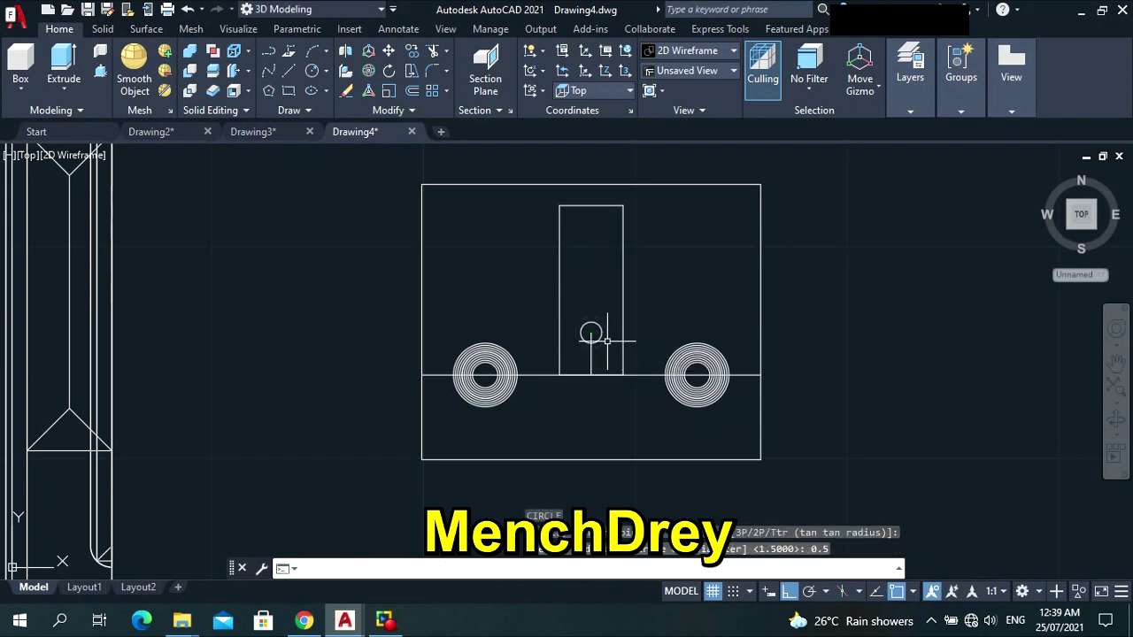
scroll(607, 324, "up", 3)
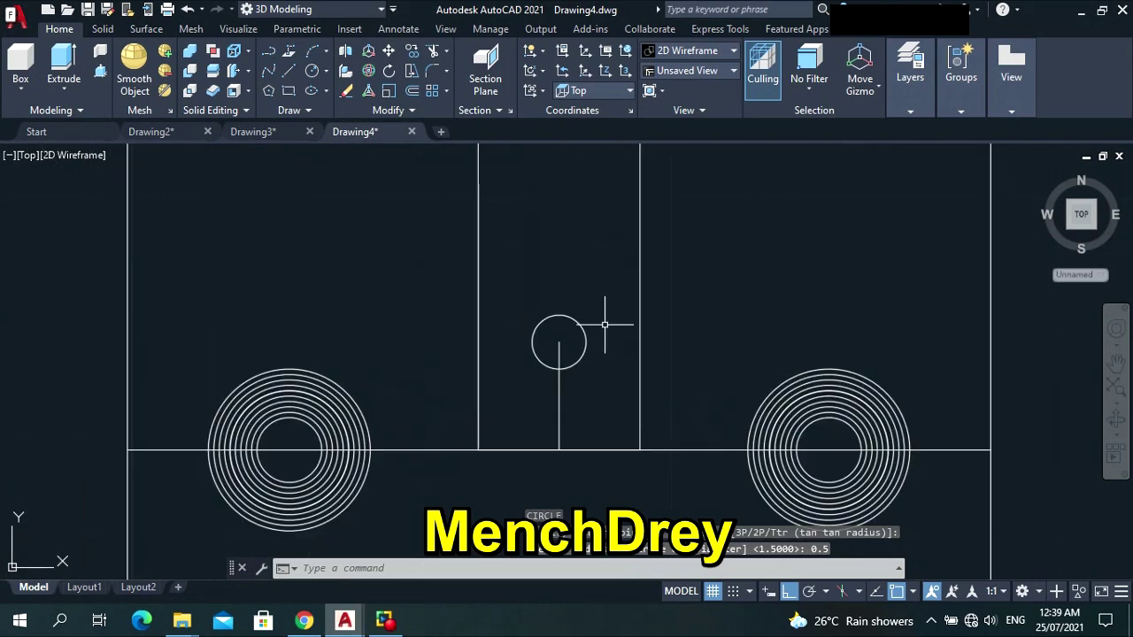
type("re")
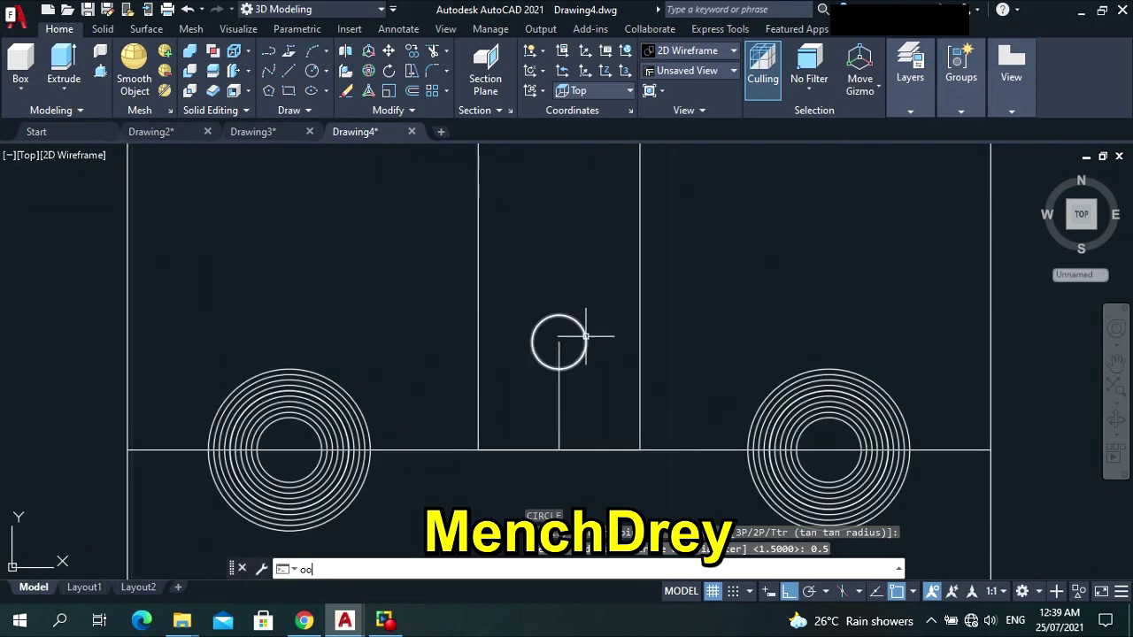
key("Return")
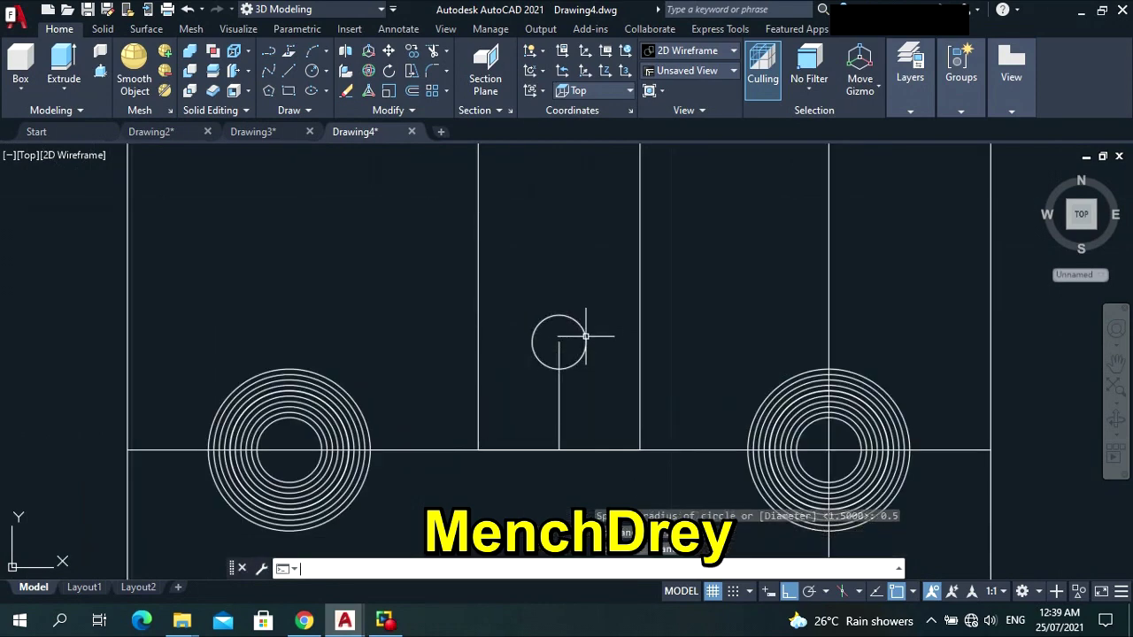
key("Escape")
key("Escape")
key("Escape")
Offset the radius 0.5 circle inward by 0.1.
type("o")
key("Return")
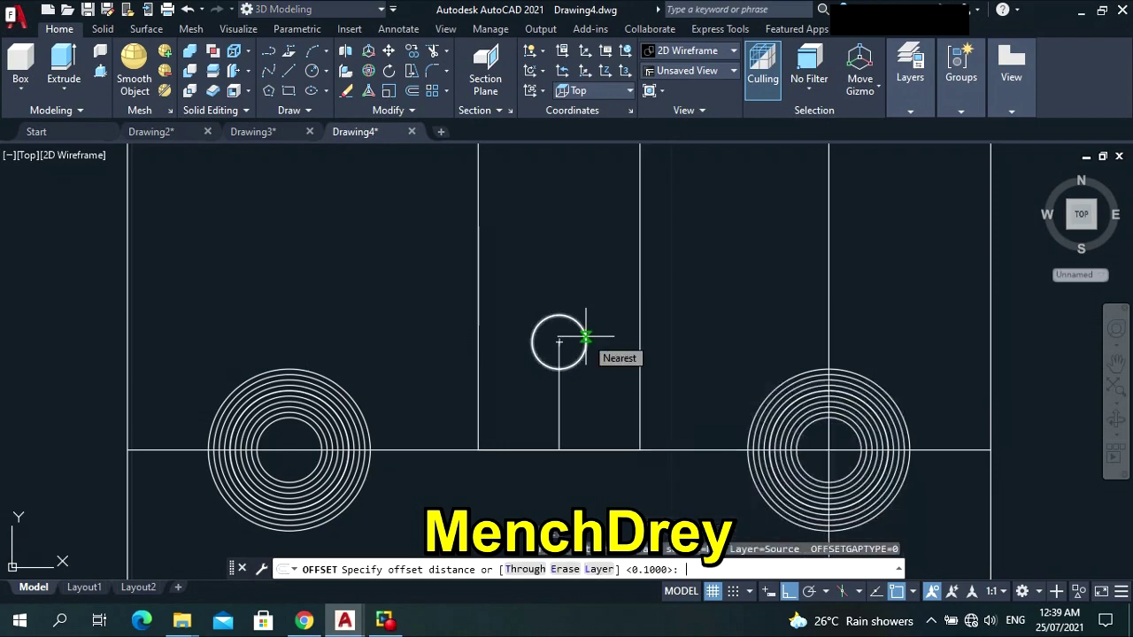
key("Return")
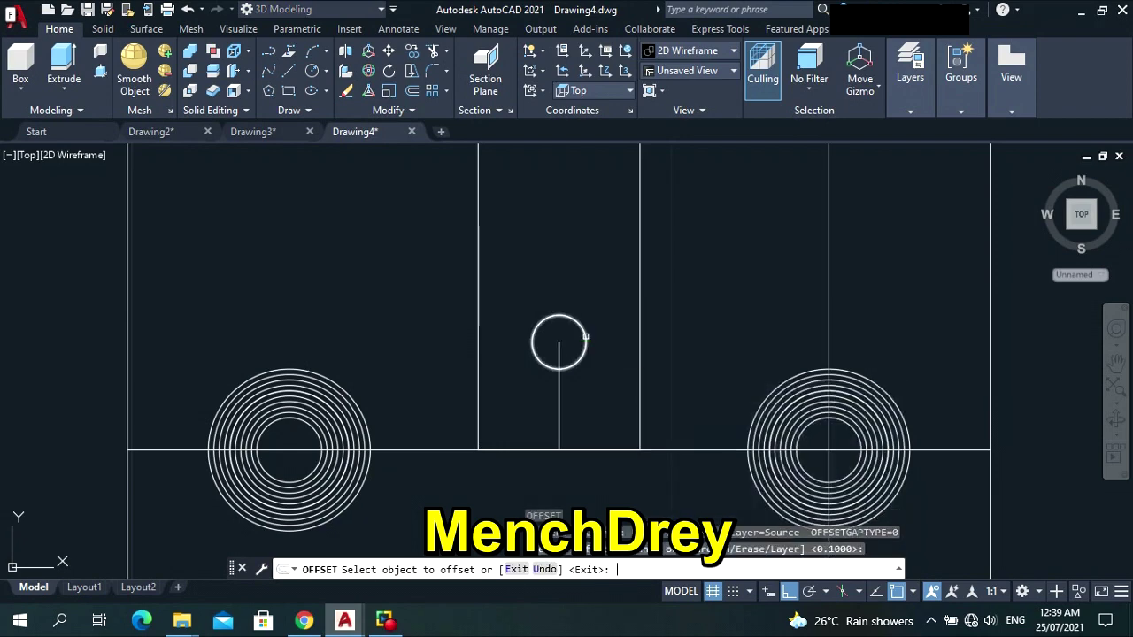
left_click(578, 320)
left_click(581, 340)
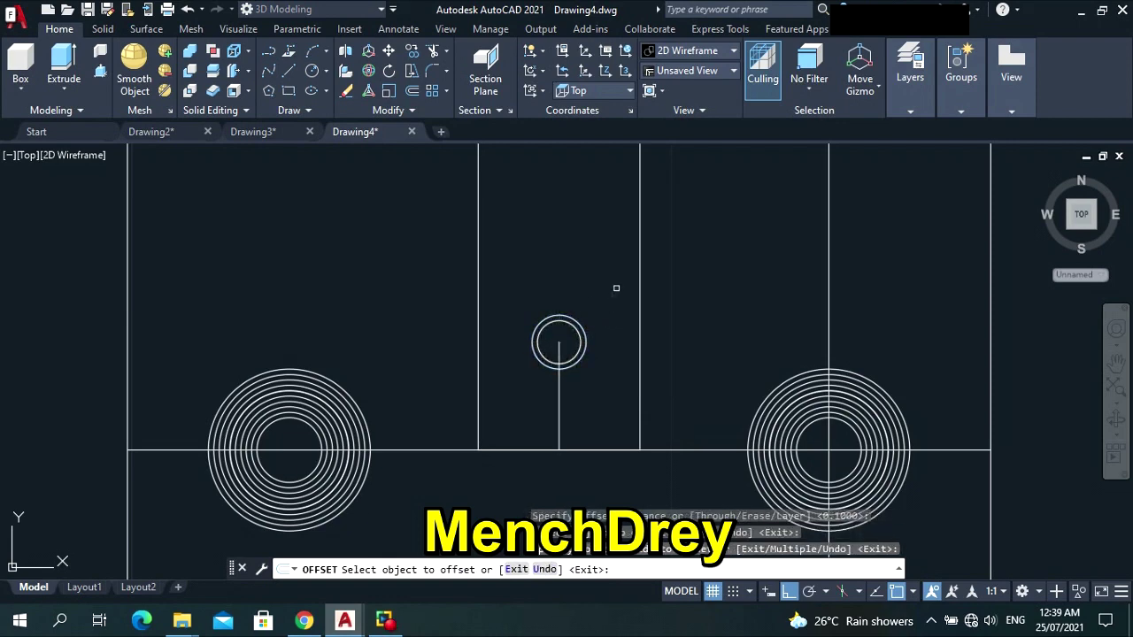
key("Escape")
Draw a rectangle over the panel outline from its upper-left corner to its lower-right corner.
scroll(566, 425, "down", 4)
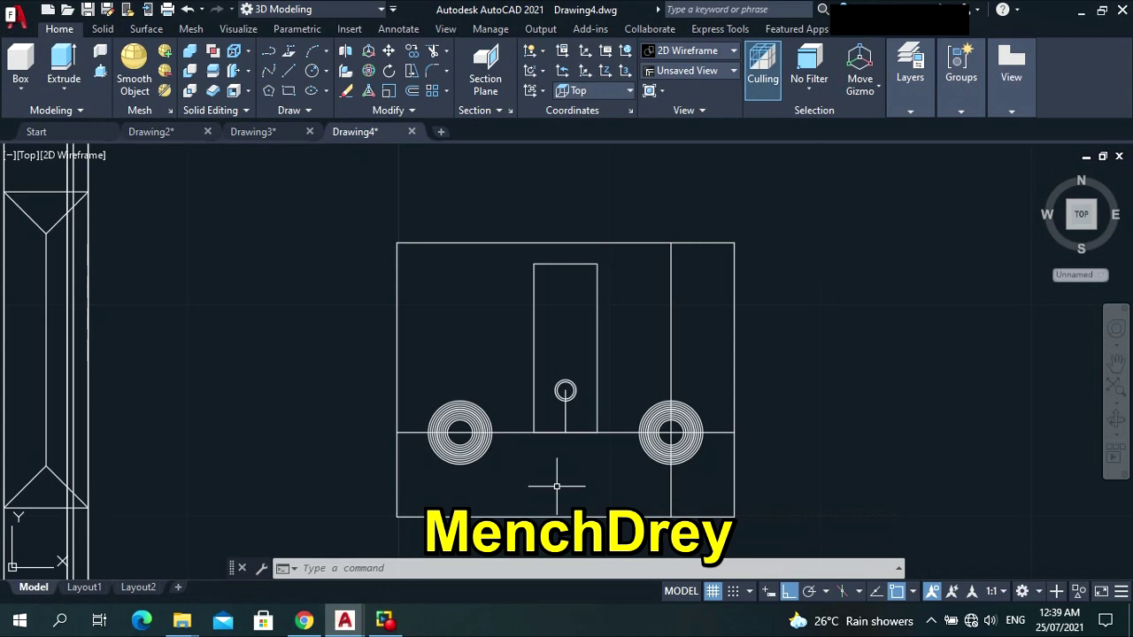
key("Escape")
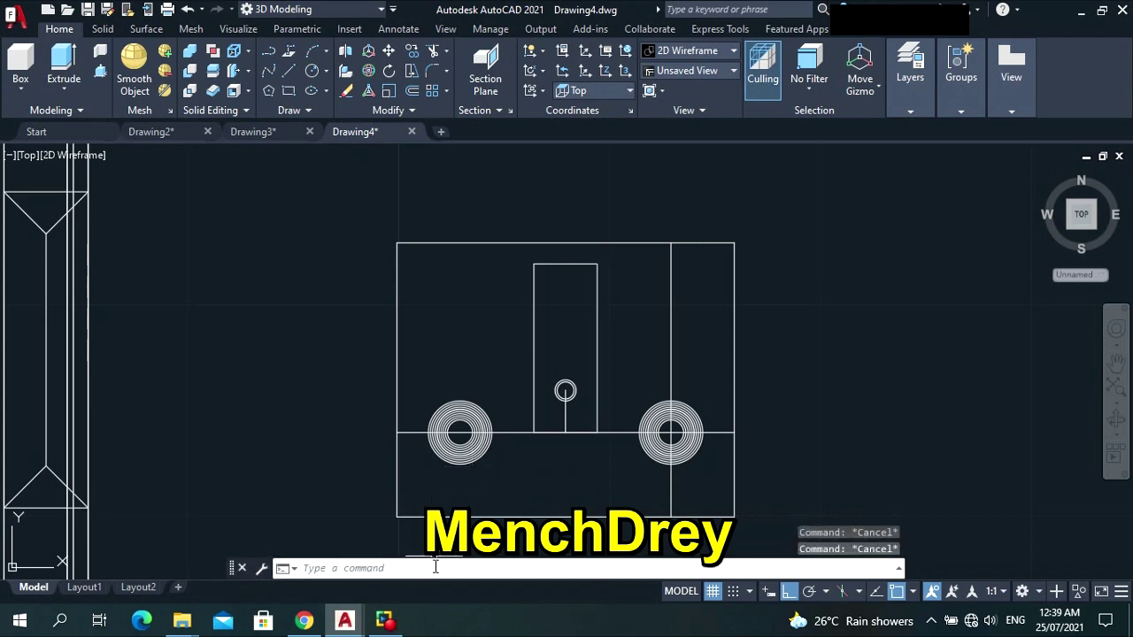
key("Return")
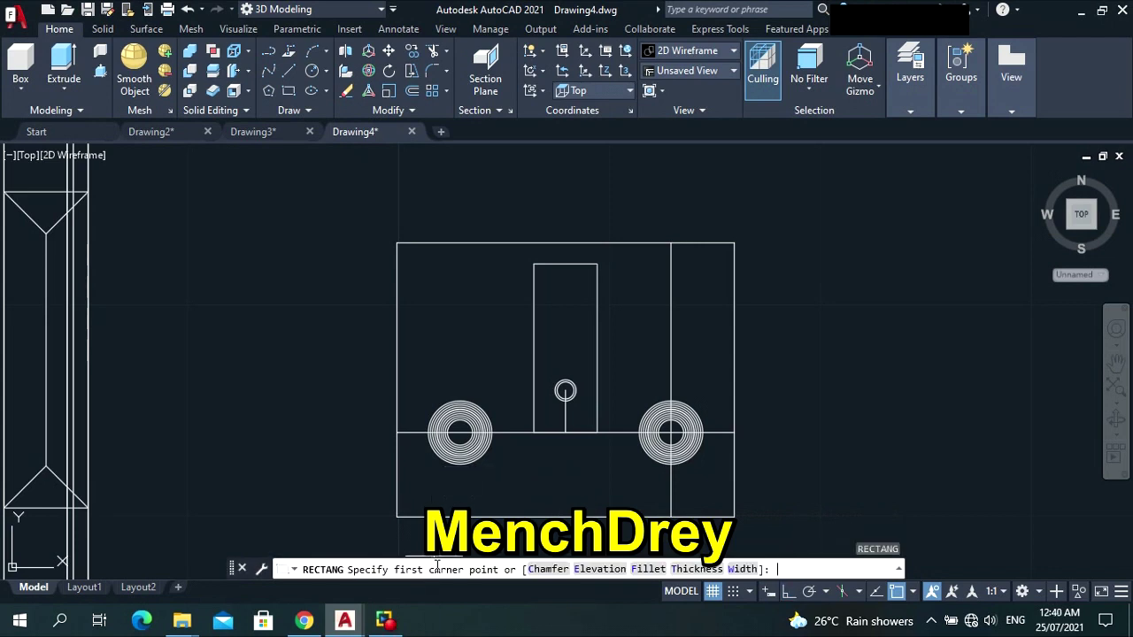
left_click(396, 242)
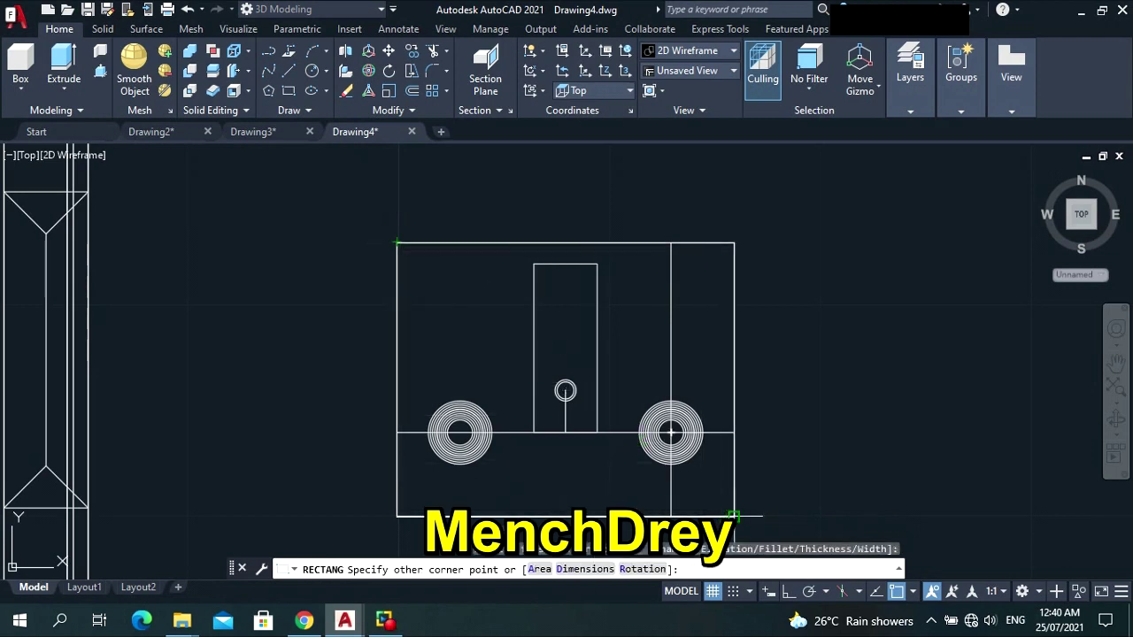
key("Escape")
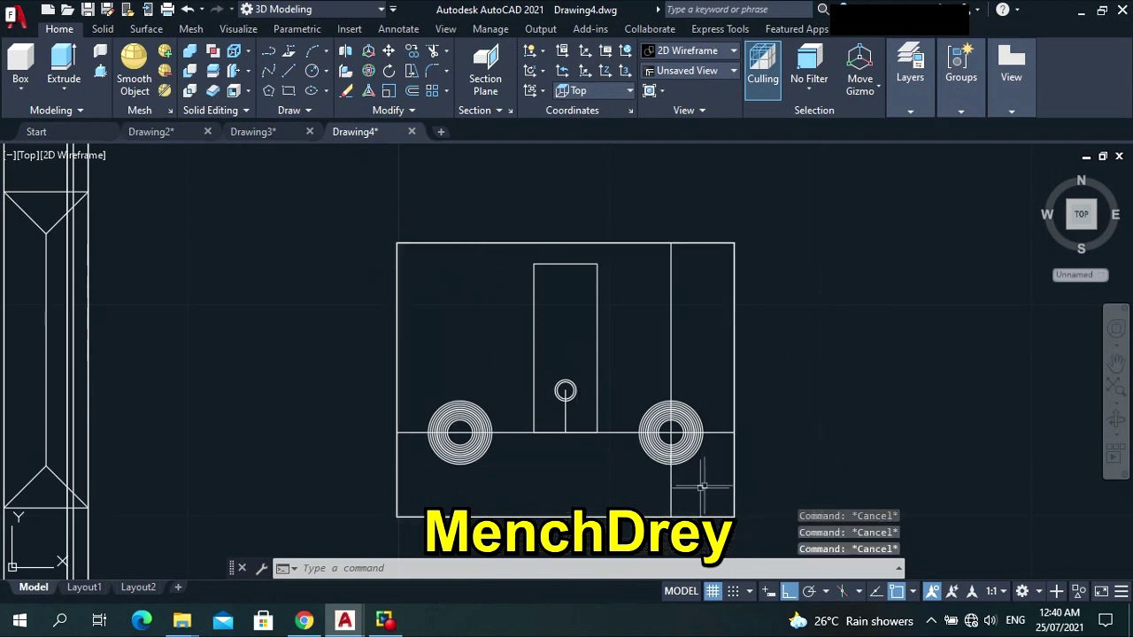
Delete the vertical construction line running through the concentric circle set on the panel's right side.
left_click(671, 490)
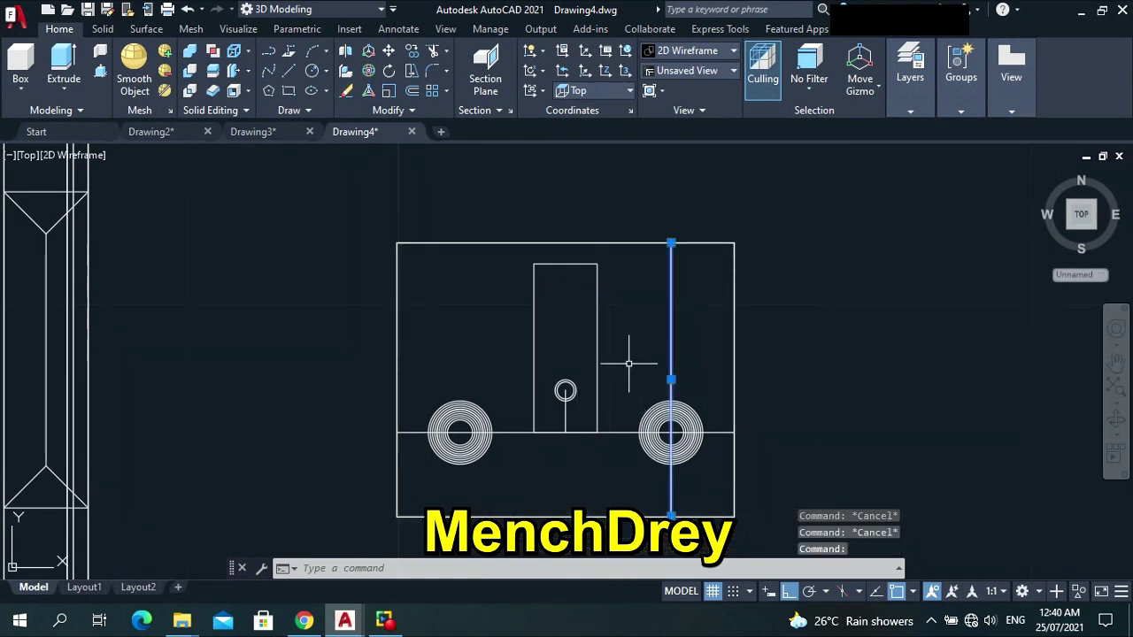
key("Delete")
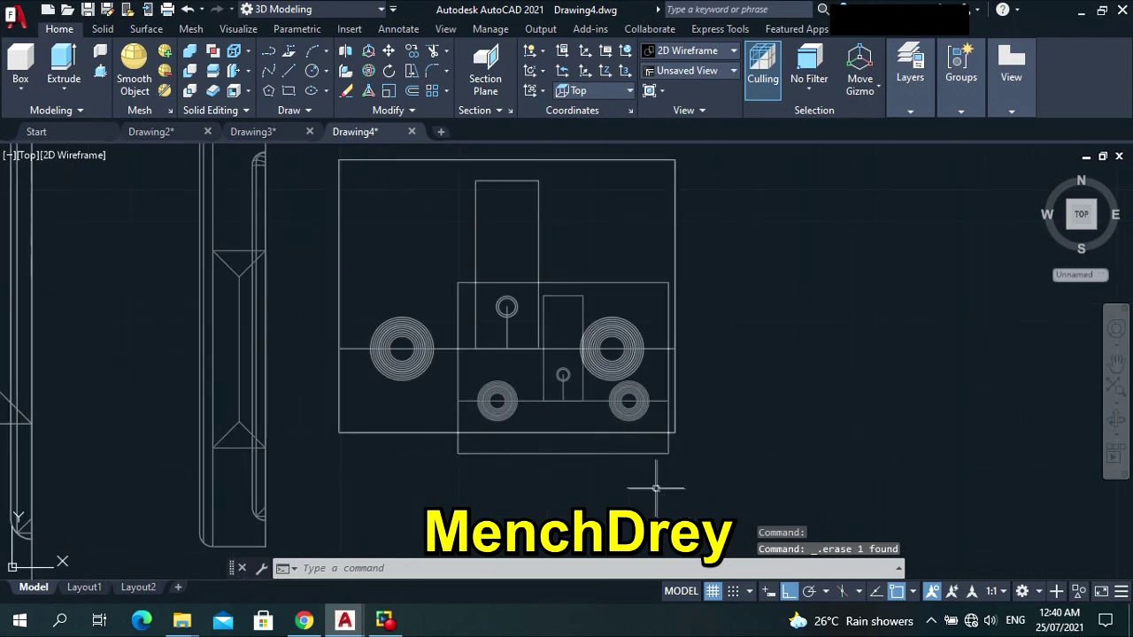
key("Escape")
key("Escape")
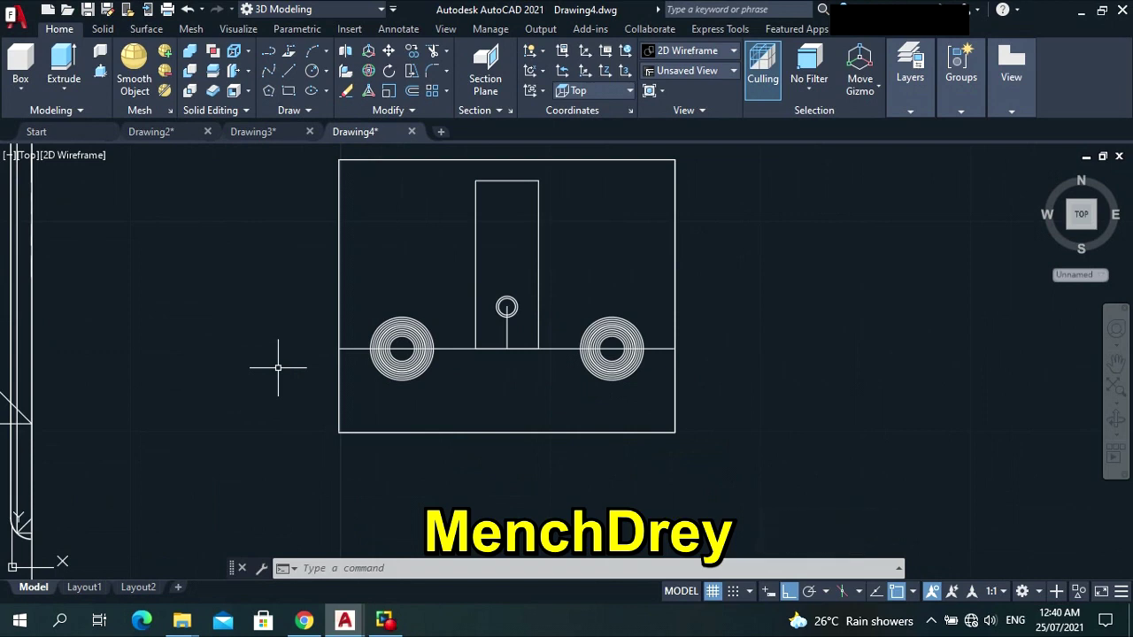
Compare the Top and SE Isometric views to examine how the flat panel sits beside the 3D flat-screen model.
left_click(27, 155)
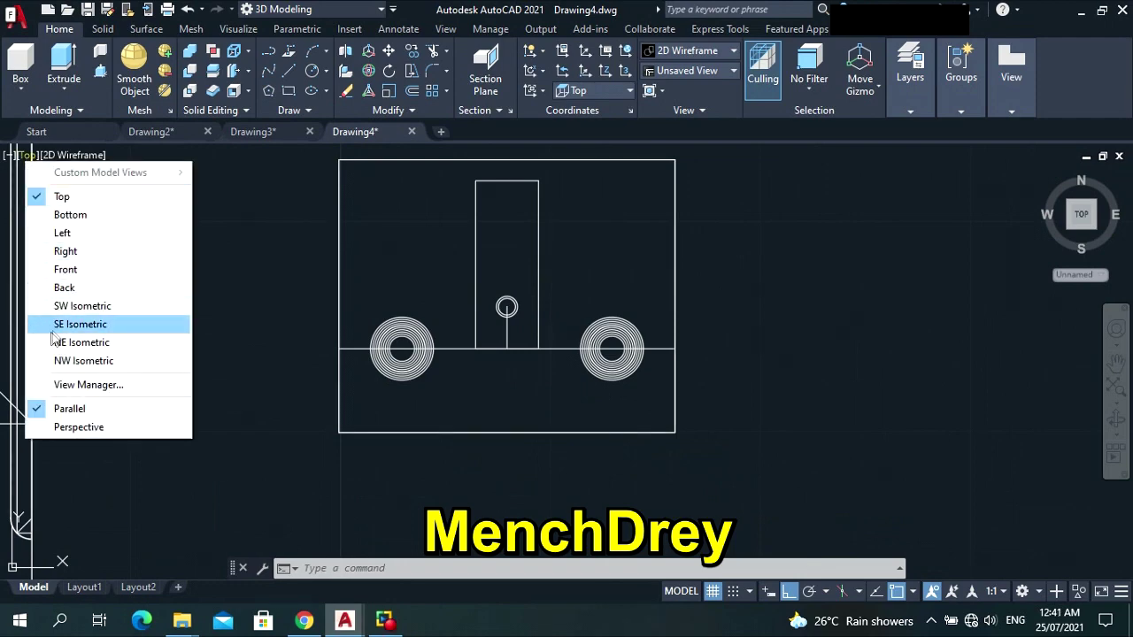
left_click(51, 326)
left_click(25, 156)
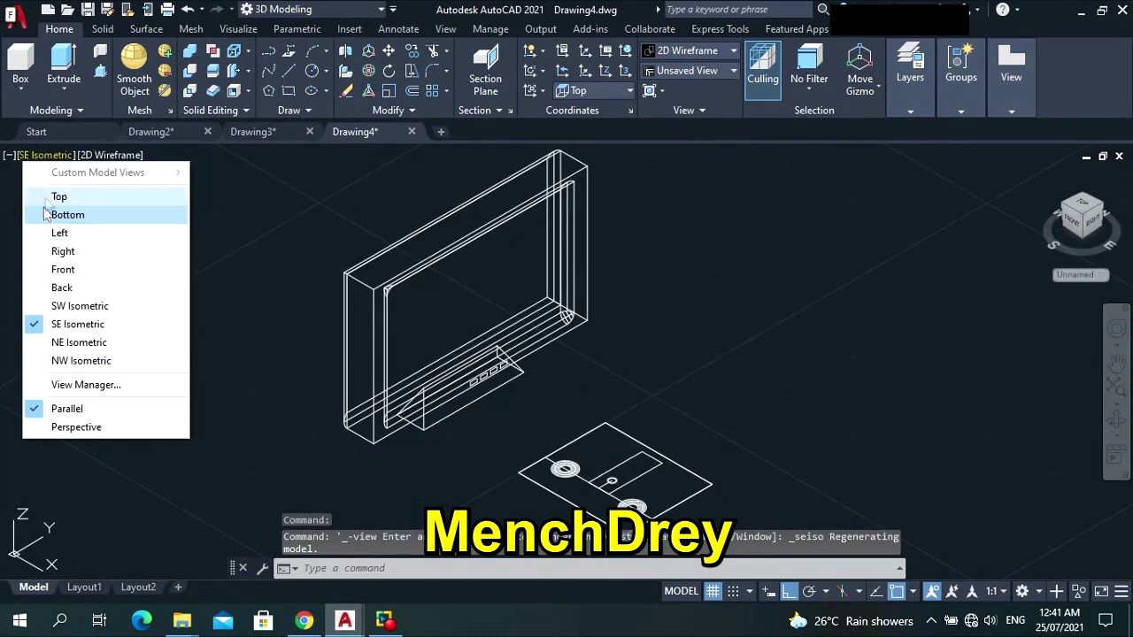
left_click(58, 196)
left_click(26, 156)
left_click(54, 324)
left_click(45, 155)
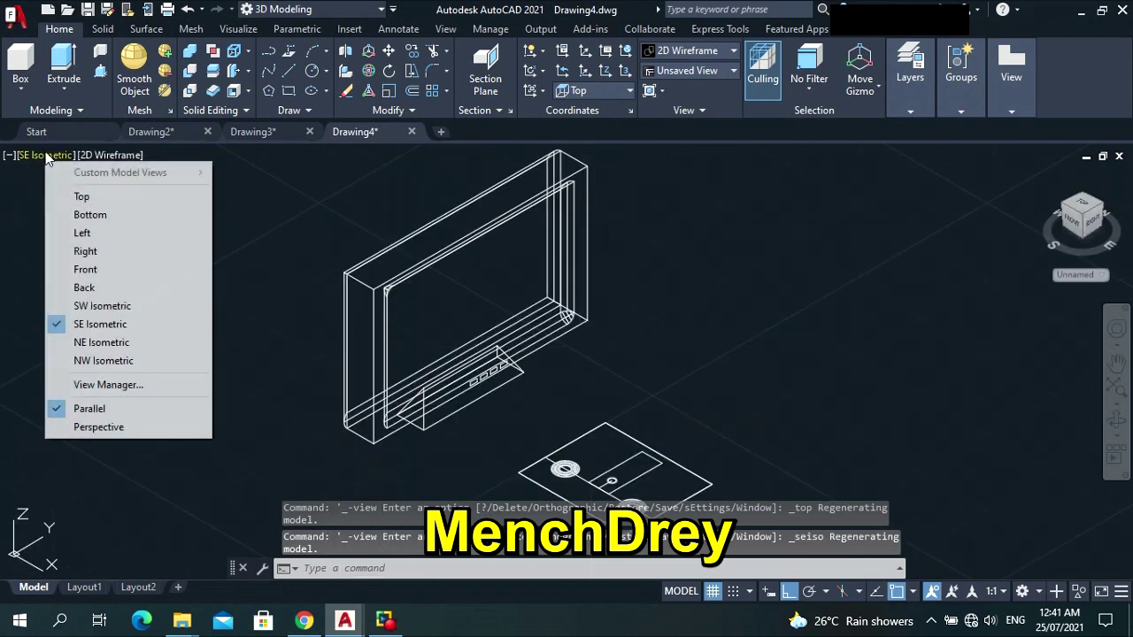
left_click(56, 193)
left_click(29, 156)
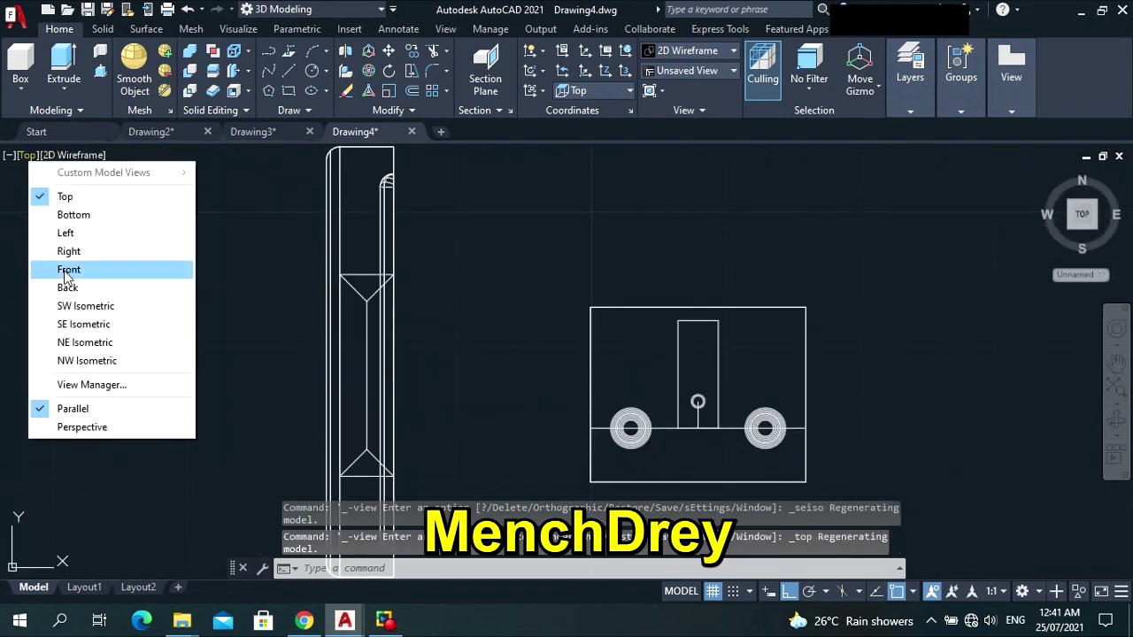
left_click(55, 324)
In the Front view, draw a circle of radius 1 centred on the midpoint of the panel's front edge.
left_click(34, 156)
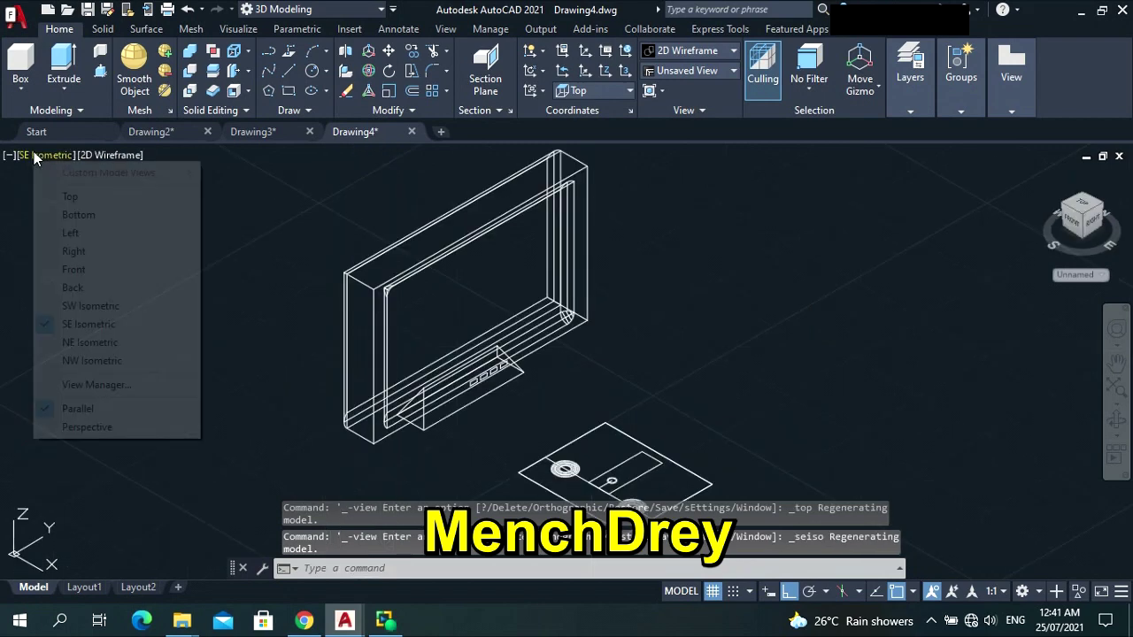
left_click(46, 269)
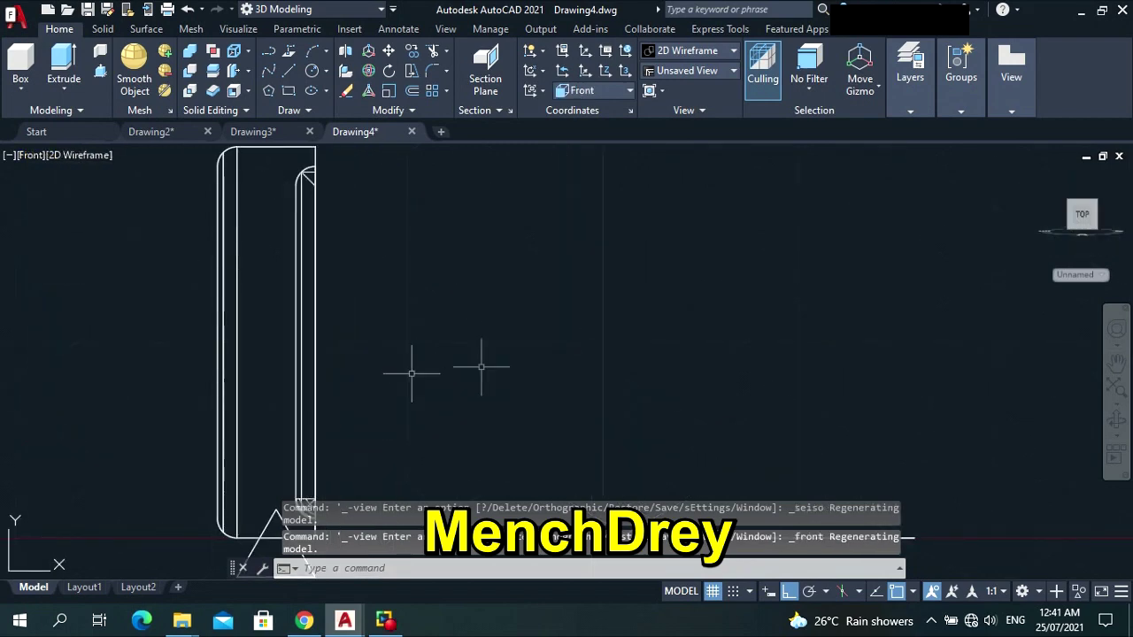
scroll(496, 376, "down", 5)
scroll(573, 425, "up", 2)
scroll(577, 412, "up", 5)
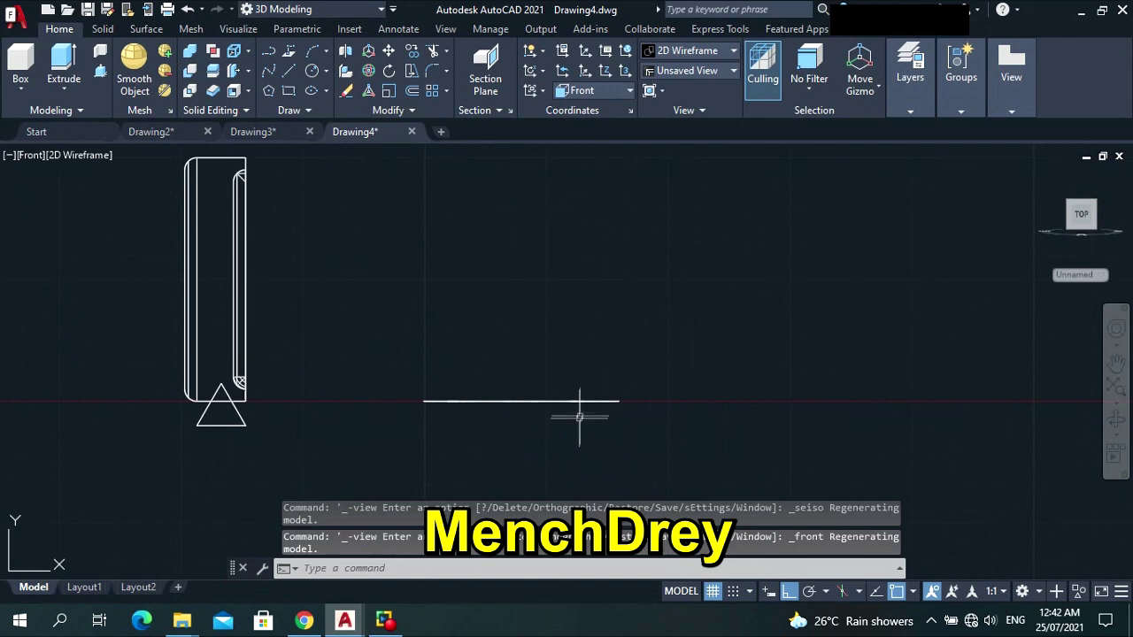
scroll(580, 407, "down", 2)
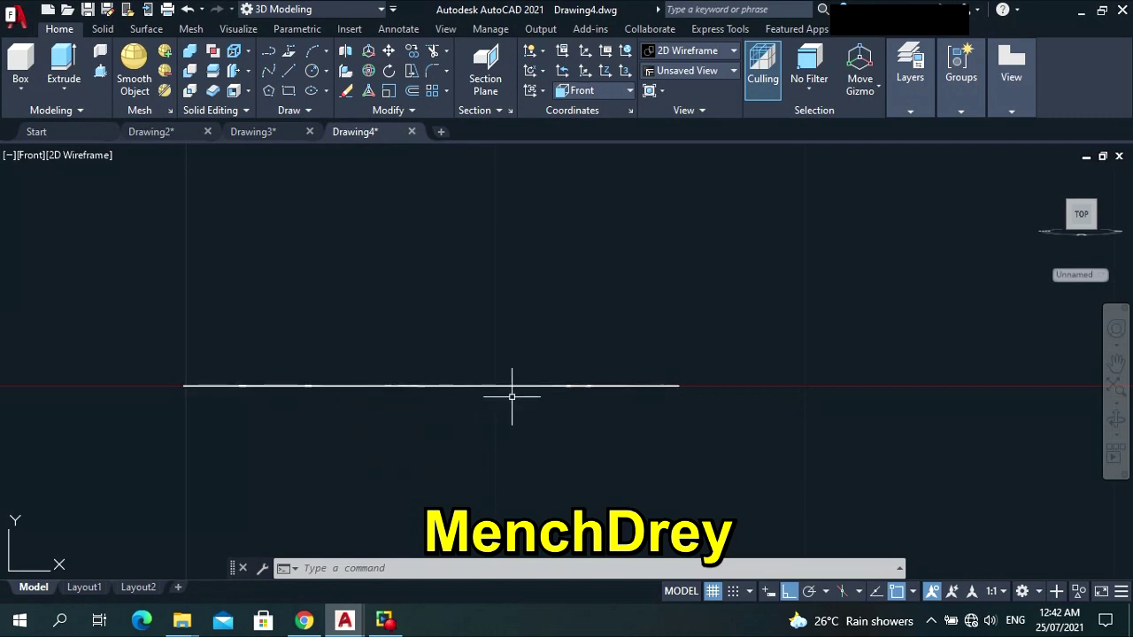
type("c")
key("Return")
left_click(431, 385)
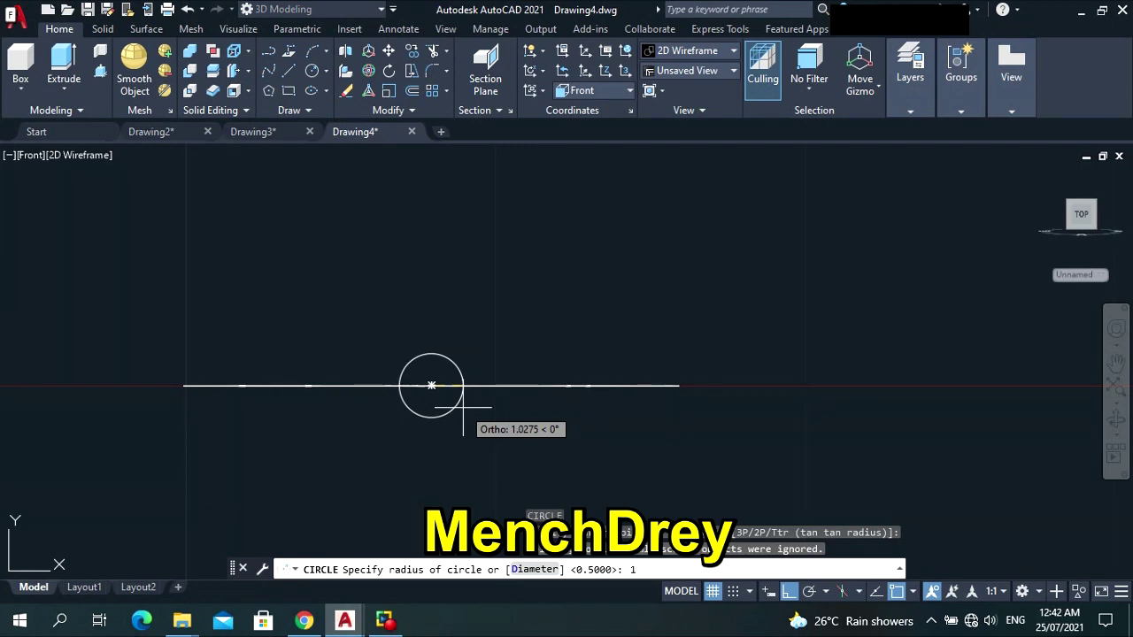
key("Return")
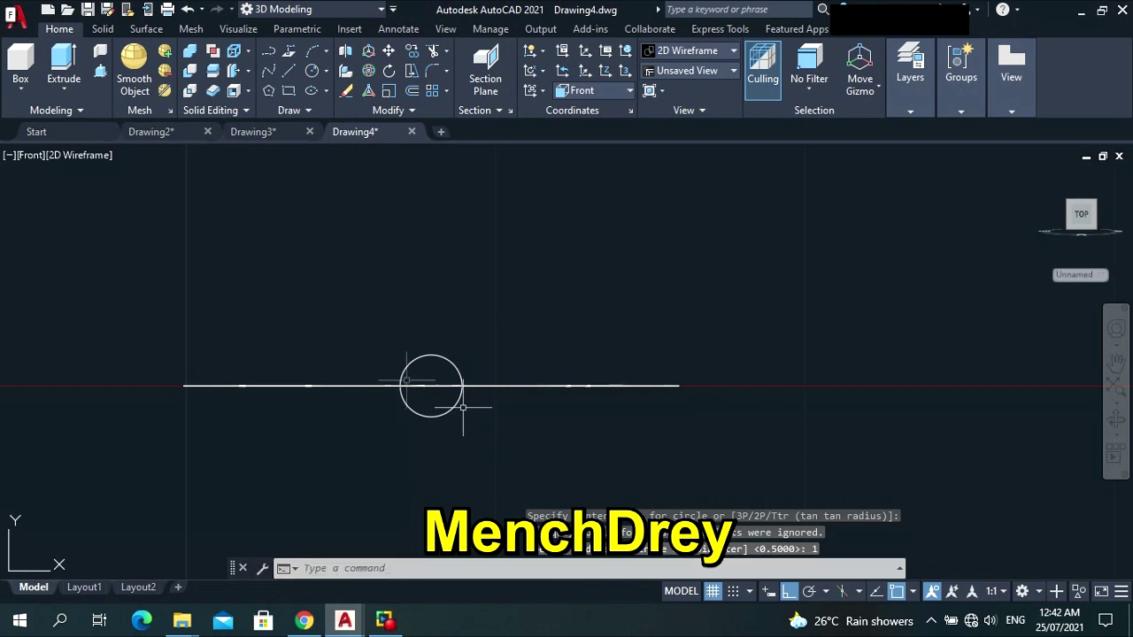
Offset the radius 1 circle outward by 0.25 twice to make three concentric circles.
left_click(449, 357)
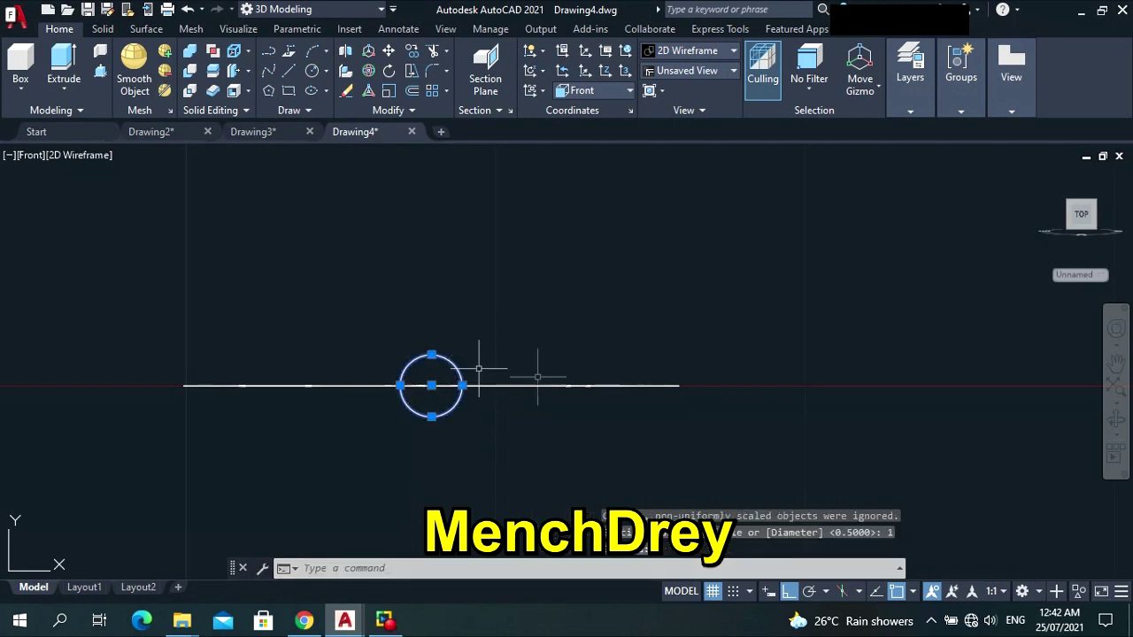
type("o")
key("Return")
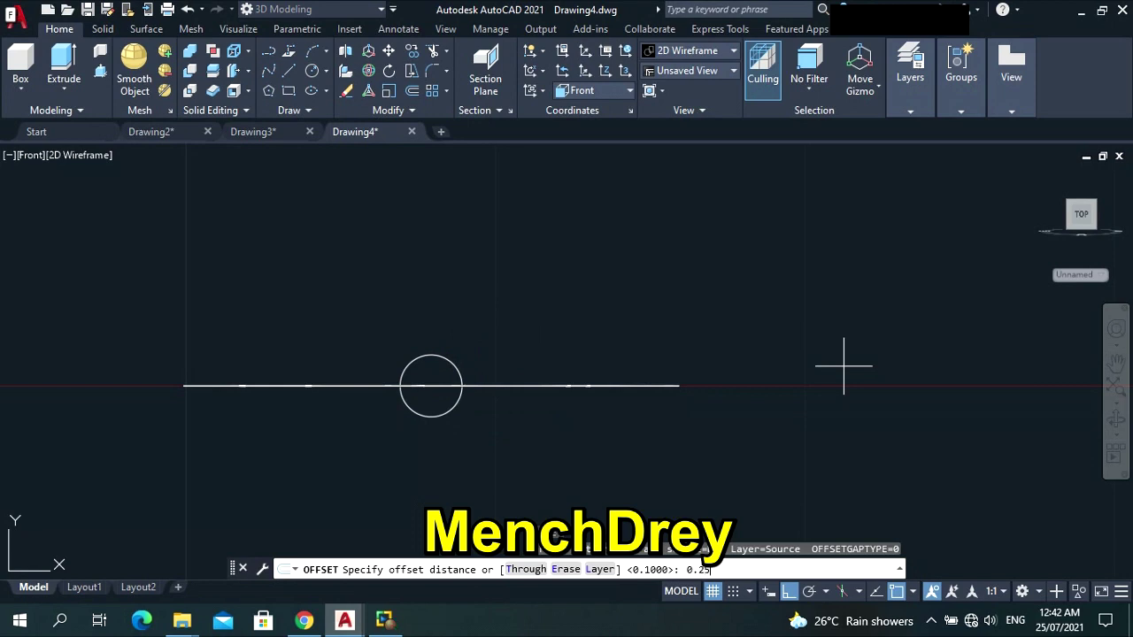
type("0.25")
key("Return")
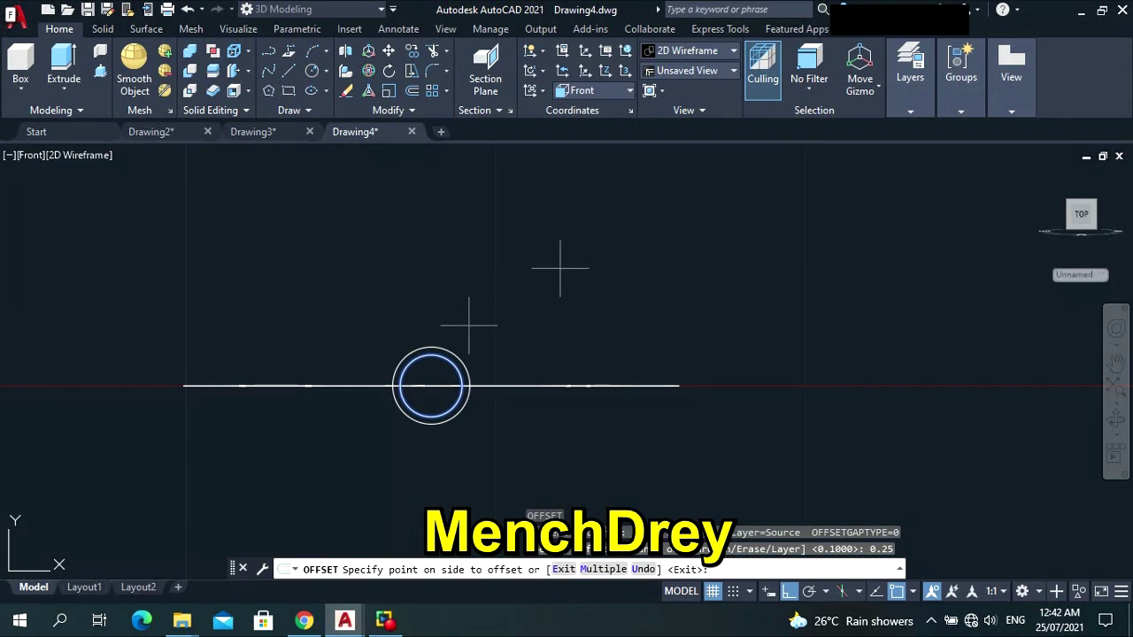
left_click(431, 385)
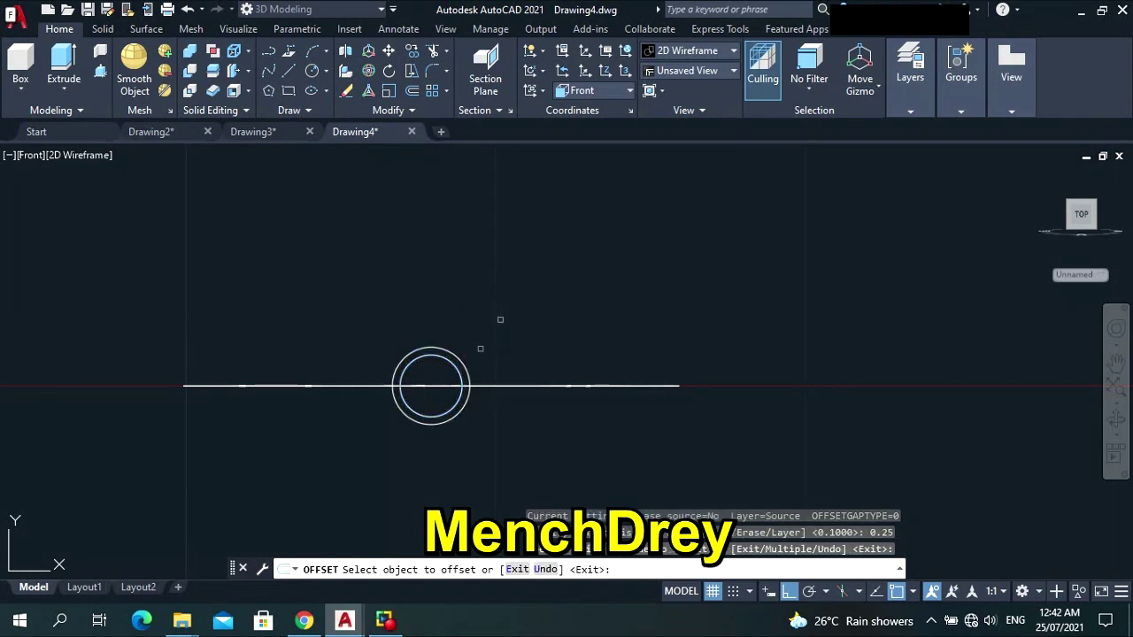
left_click(460, 371)
left_click(518, 338)
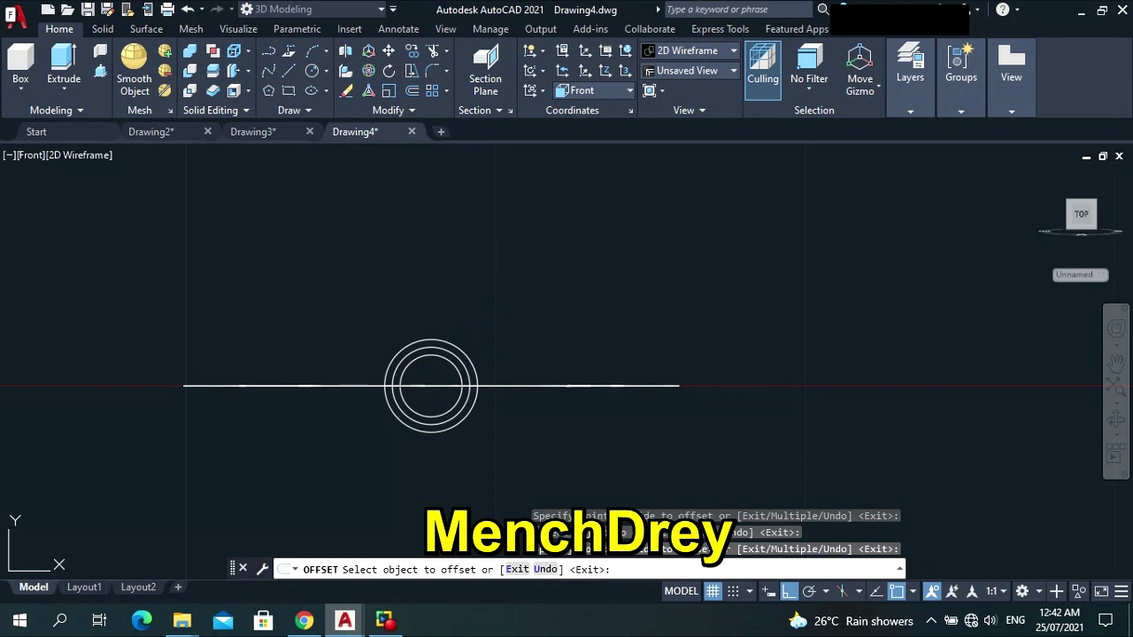
key("Escape")
Return to the SE Isometric view by way of the Top view, keeping the Top coordinate orientation active.
left_click(31, 155)
left_click(67, 197)
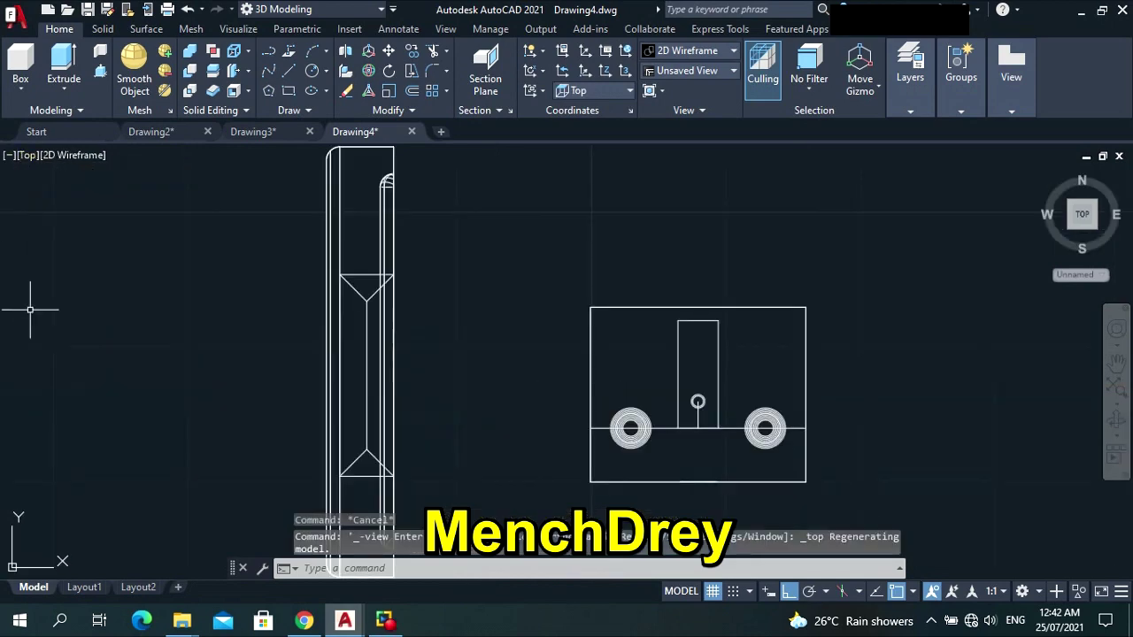
left_click(29, 155)
left_click(82, 324)
left_click(35, 155)
left_click(64, 196)
left_click(30, 156)
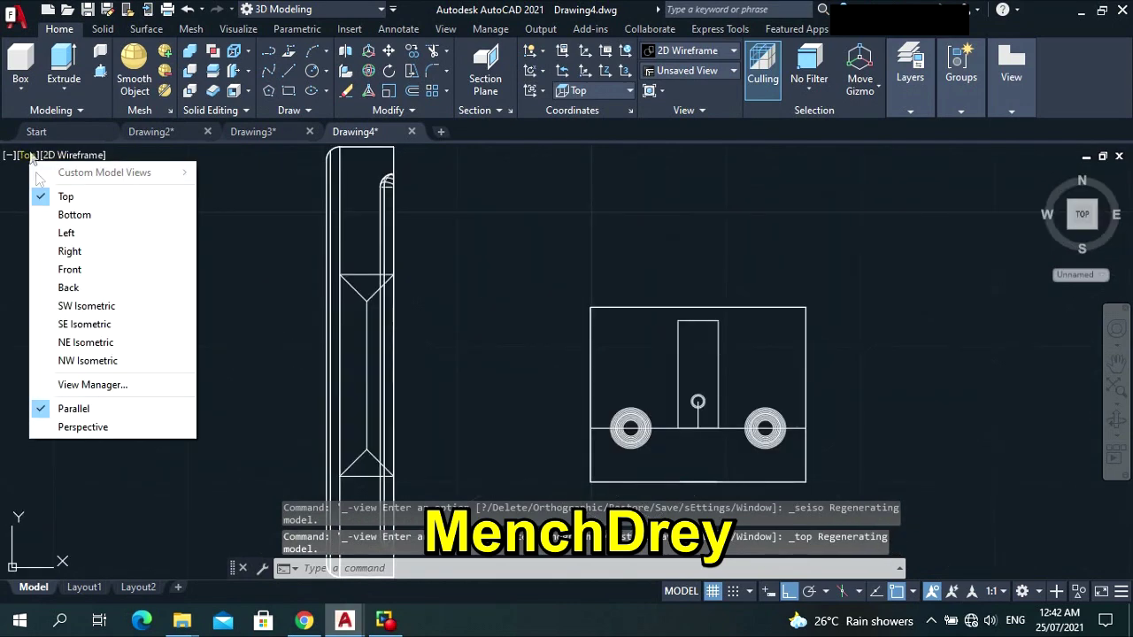
left_click(62, 326)
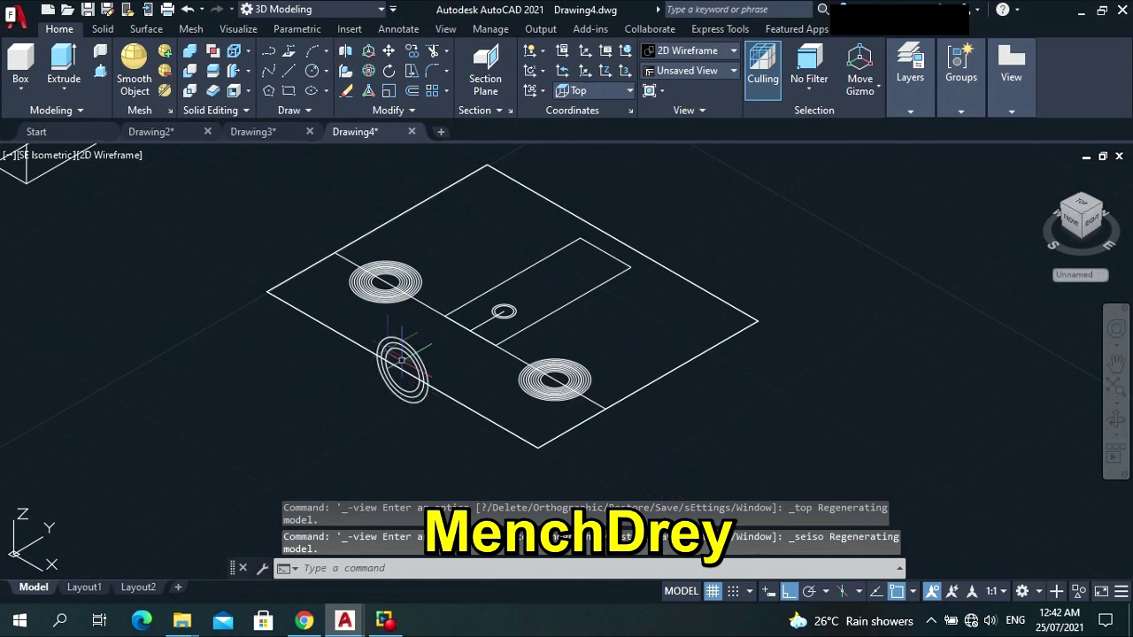
Extrude the outer panel rectangle to a height of 5.
left_click(278, 294)
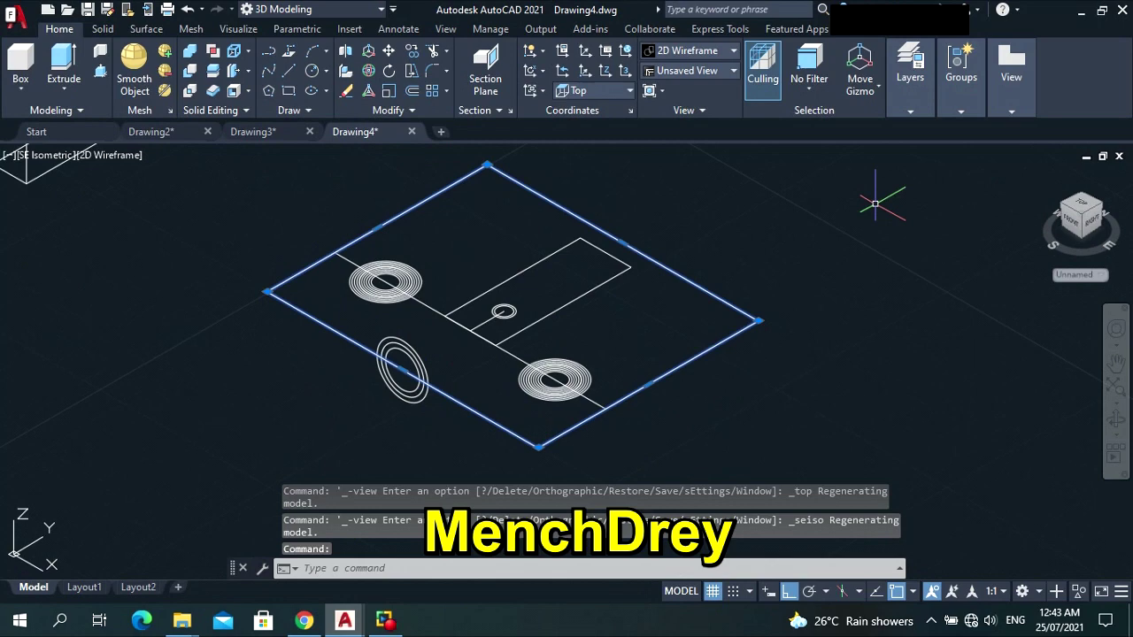
type("e")
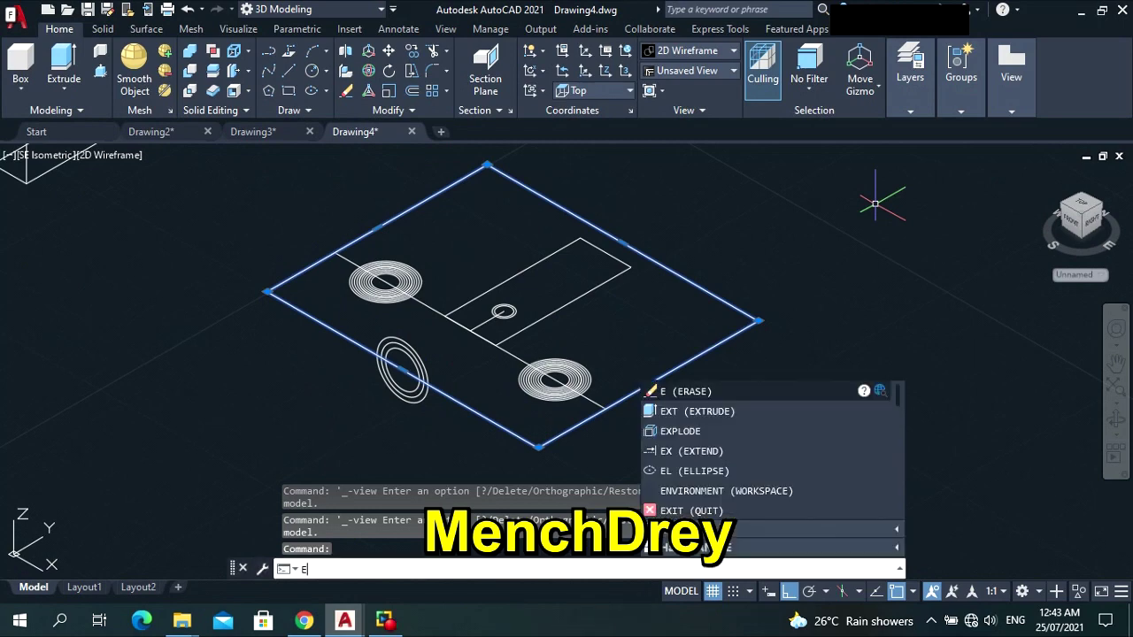
type("x")
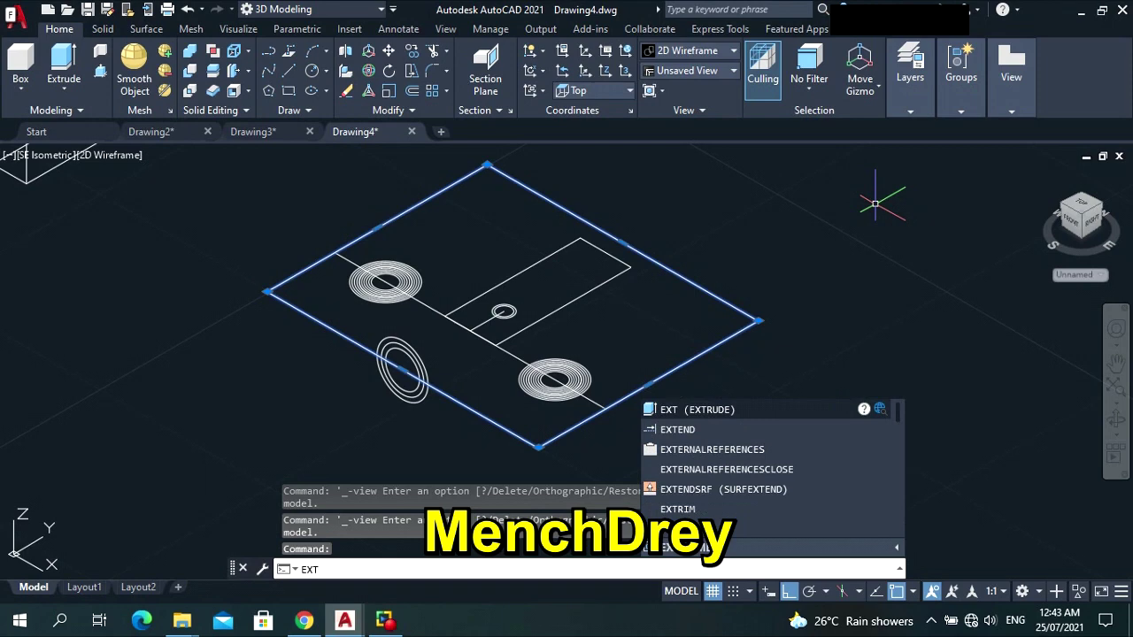
key("Return")
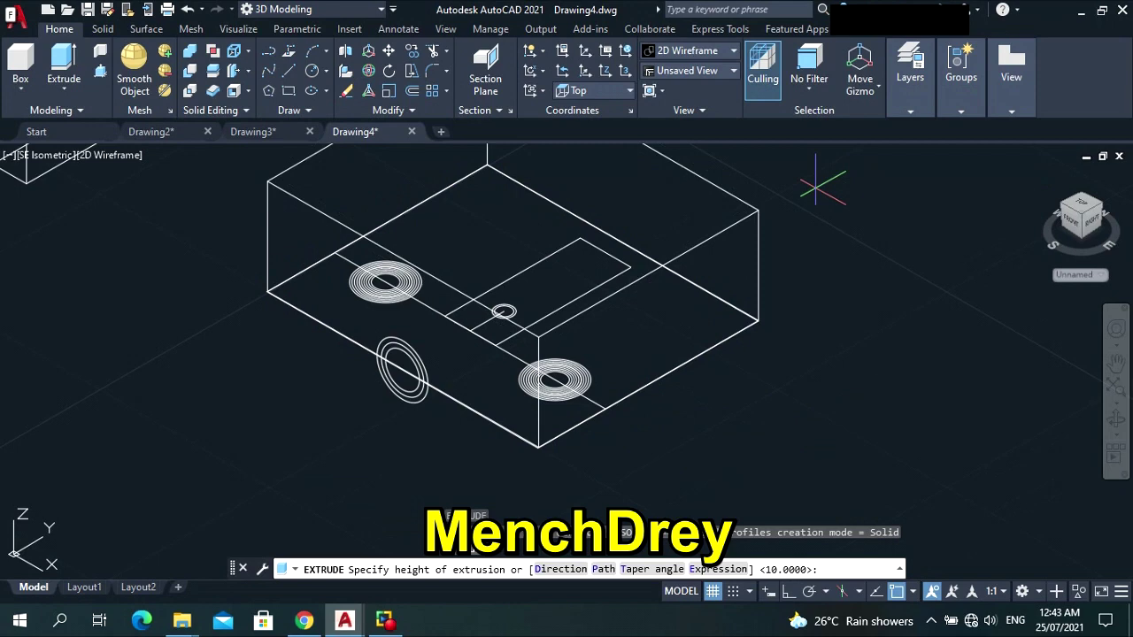
type("5")
key("Return")
Select every circle of the left concentric set on the base of the extruded box.
scroll(494, 314, "down", 3)
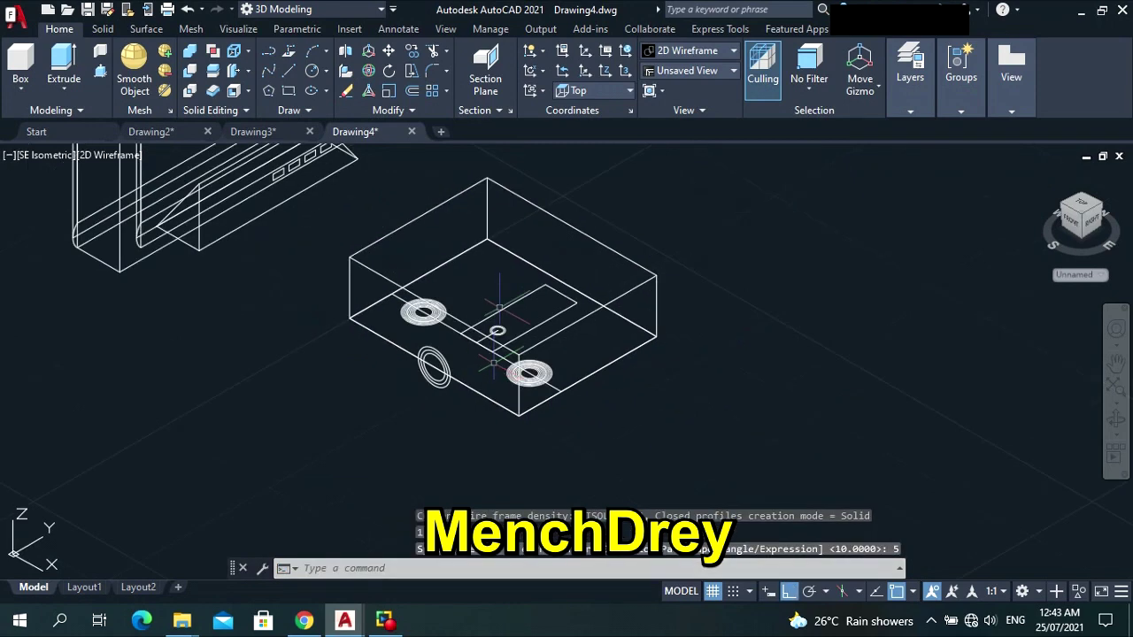
scroll(494, 312, "up", 2)
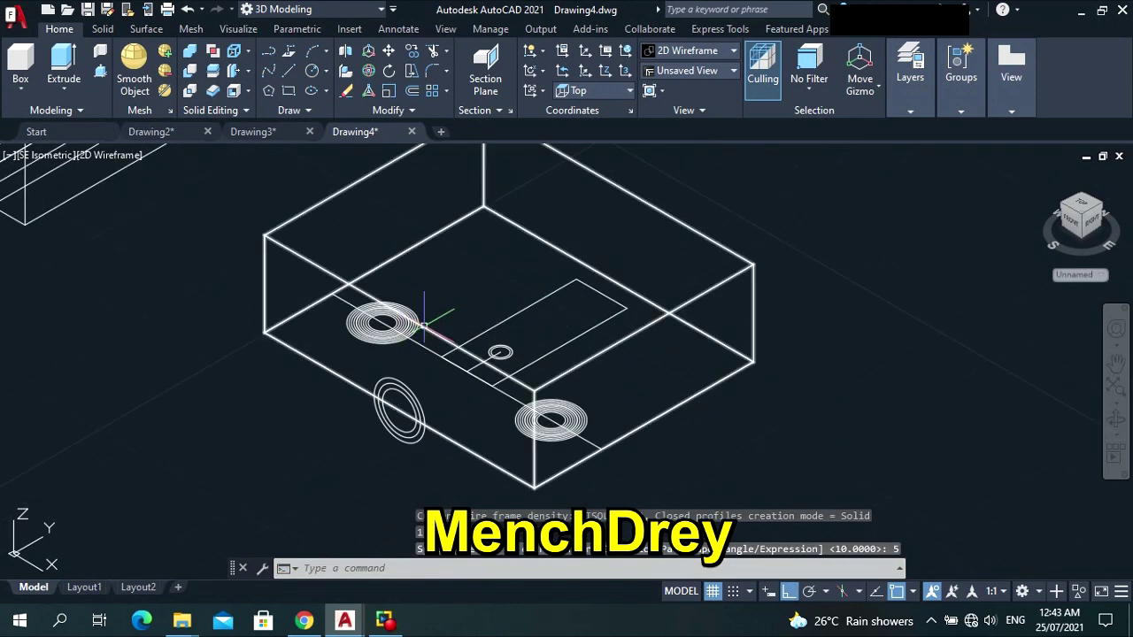
left_click(386, 354)
left_click(379, 324)
scroll(437, 330, "up", 4)
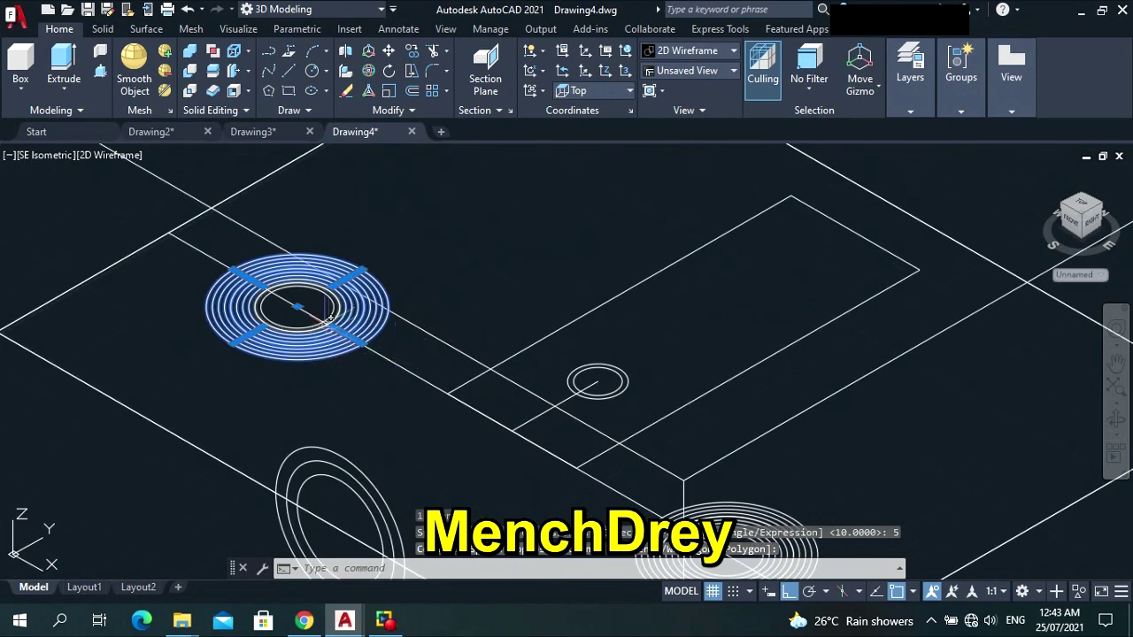
left_click(333, 365)
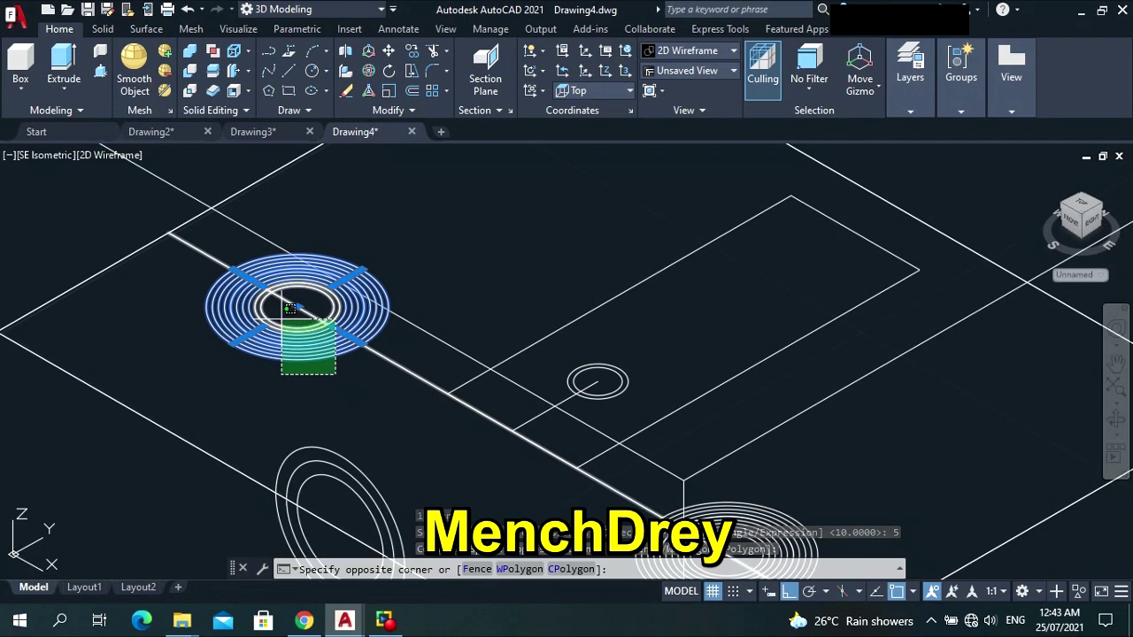
key("Escape")
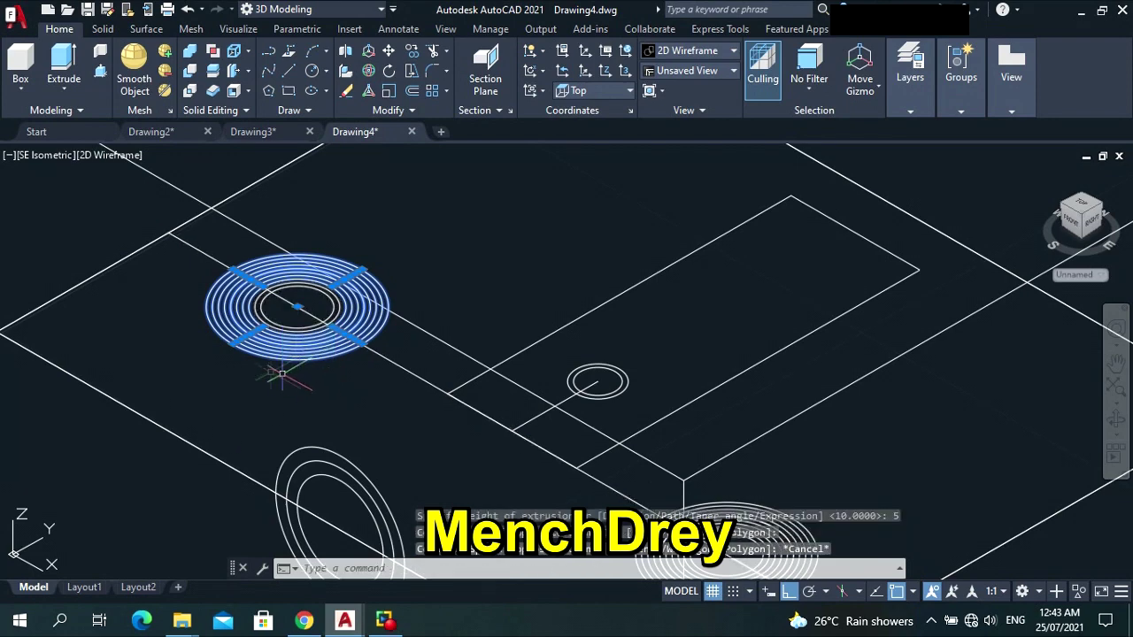
left_click(272, 367)
left_click(279, 319)
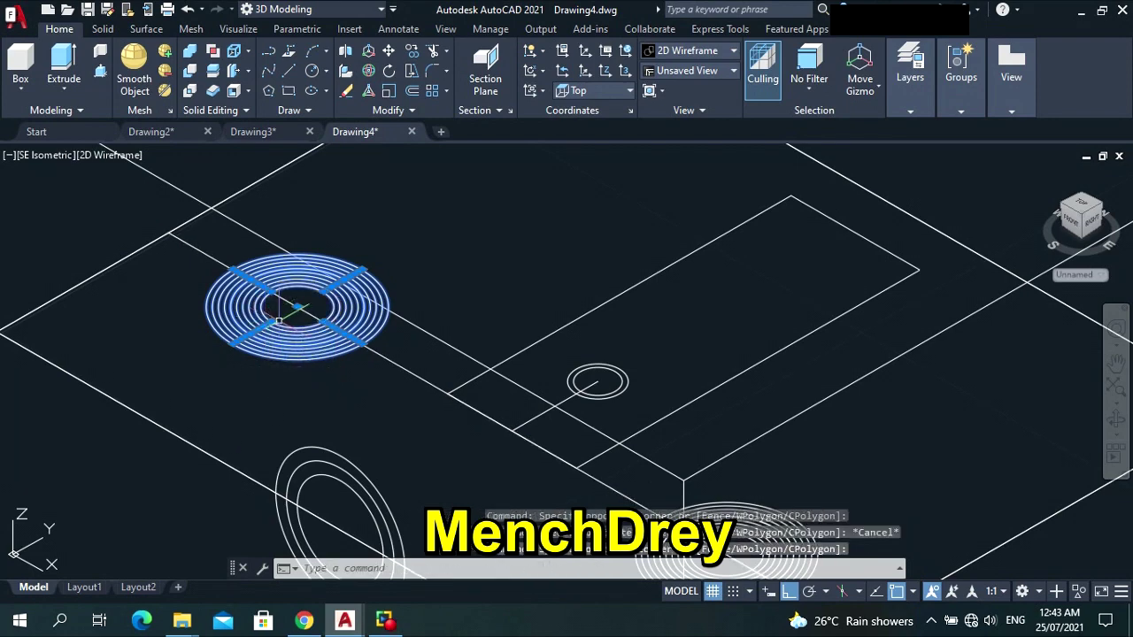
Add the inner rectangle and its two small concentric circles on the box base to the selection.
left_click(598, 312)
left_click(592, 277)
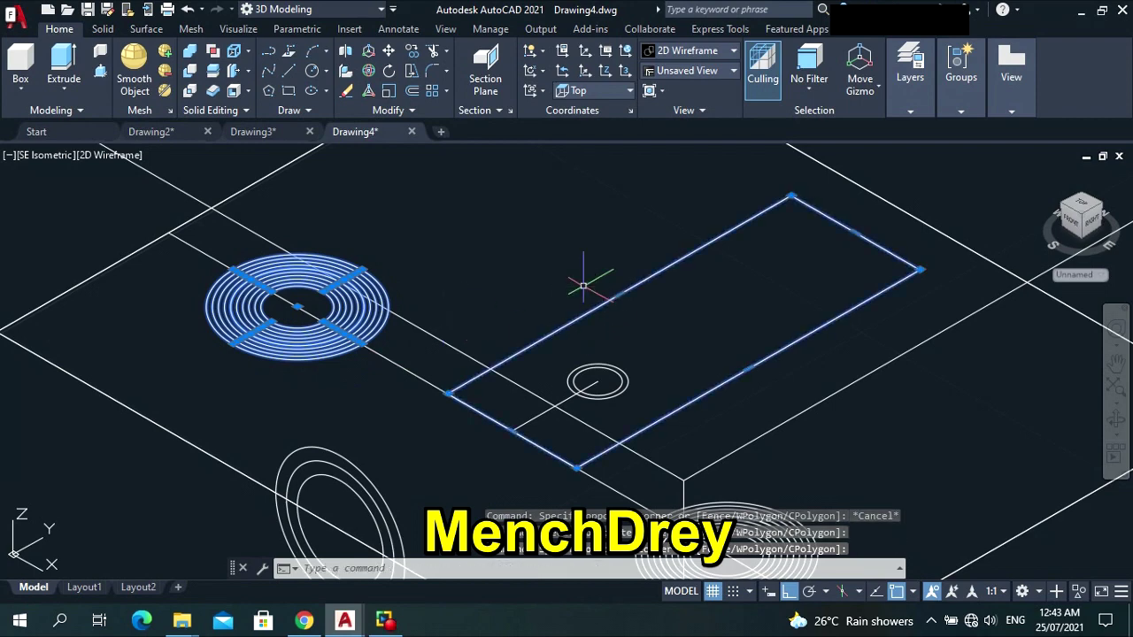
left_click(617, 408)
left_click(599, 328)
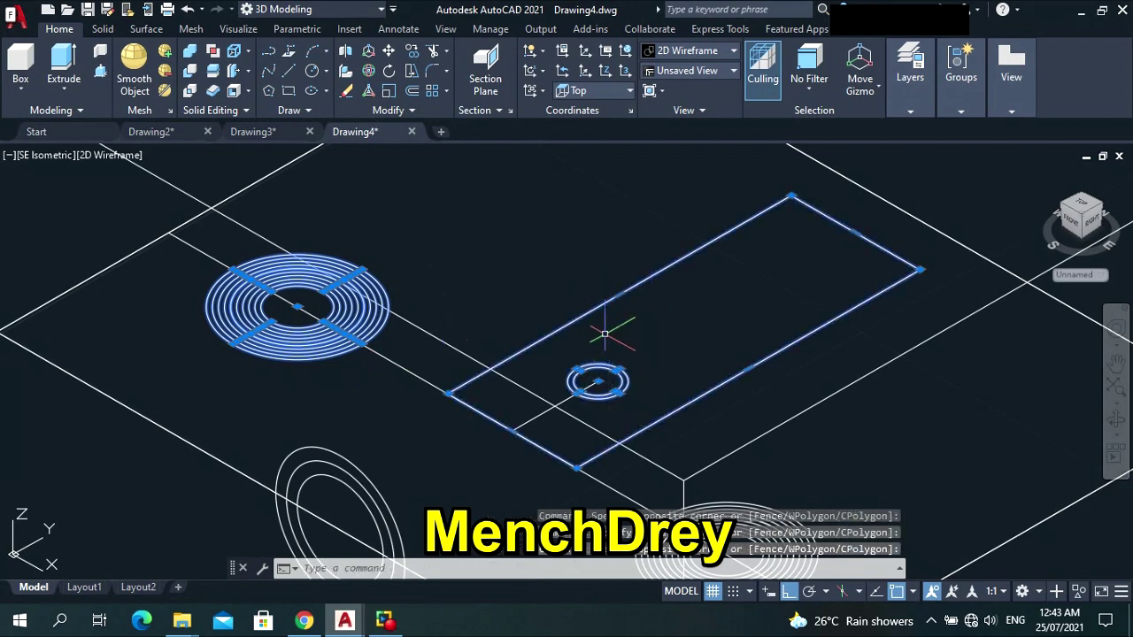
scroll(430, 320, "down", 2)
scroll(430, 320, "up", 6)
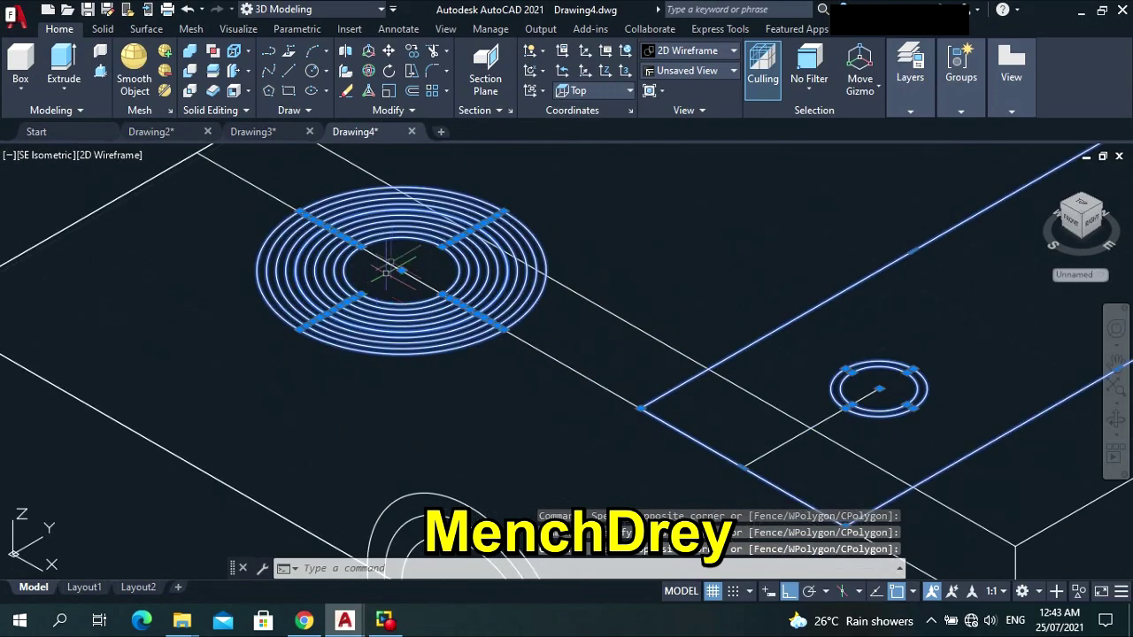
scroll(392, 255, "down", 5)
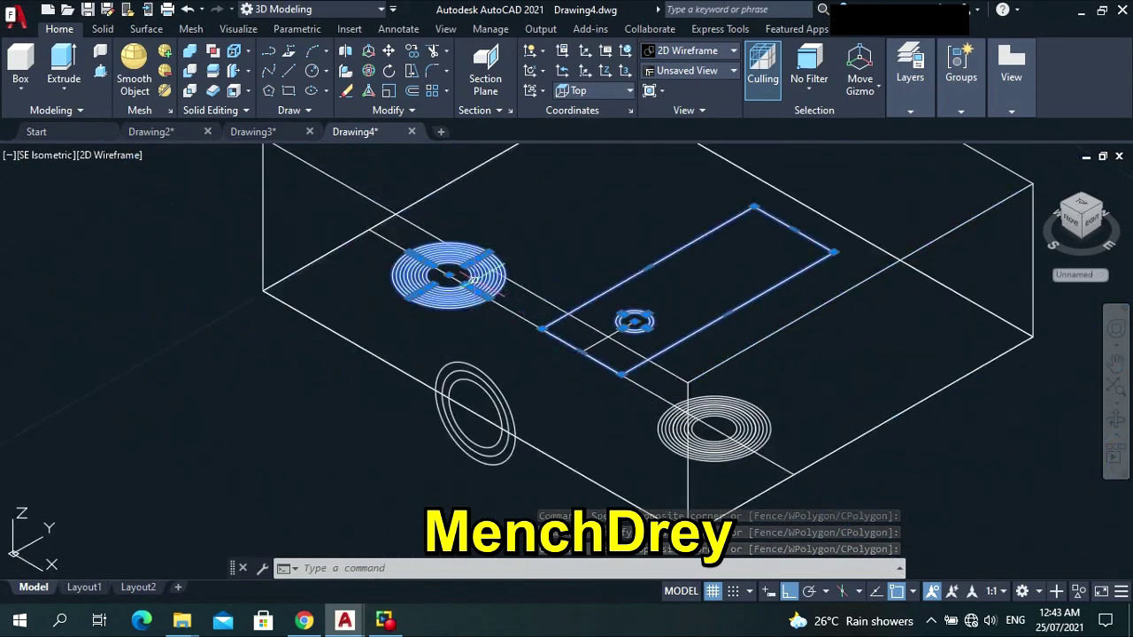
Add every circle of the right concentric set on the box base to the selection, including the two innermost ones.
left_click(737, 478)
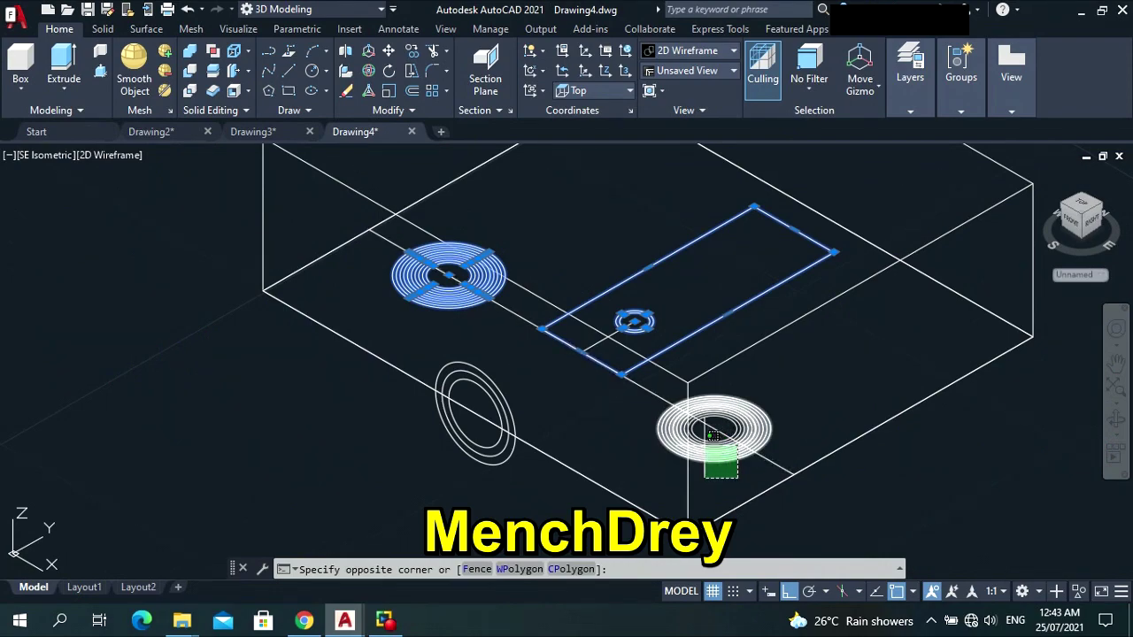
left_click(715, 432)
scroll(726, 445, "up", 6)
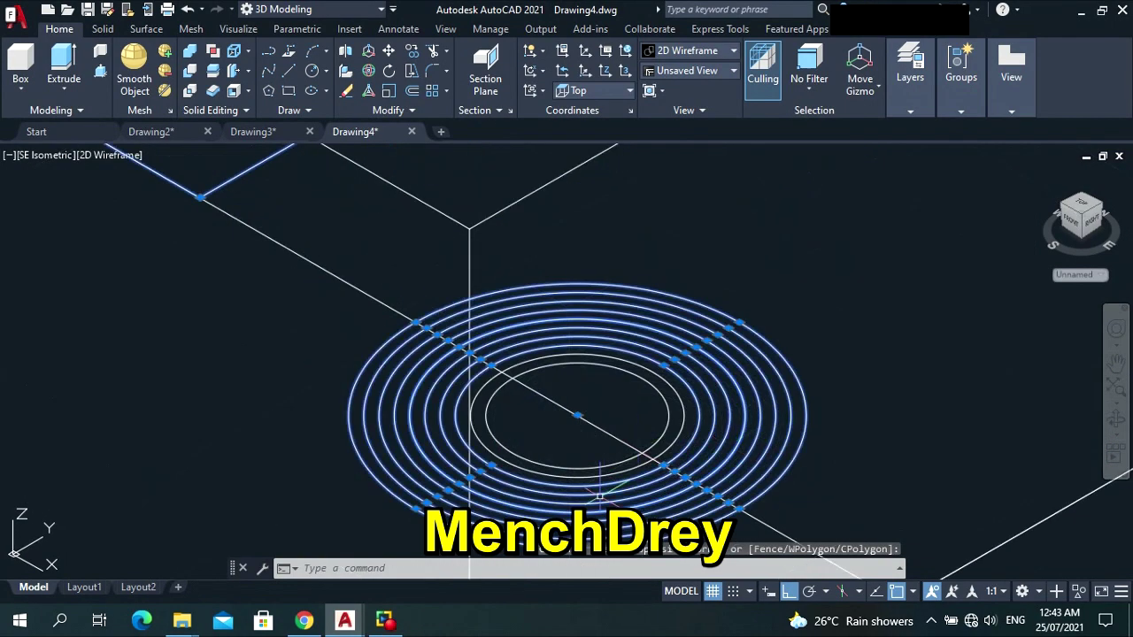
left_click(586, 479)
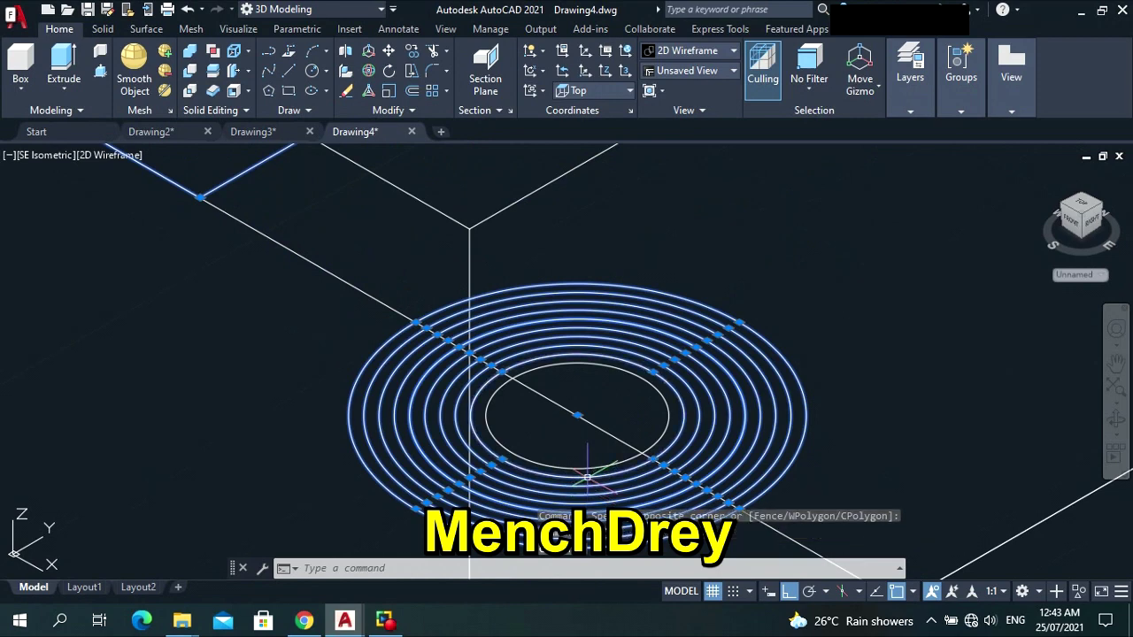
left_click(589, 463)
scroll(592, 447, "down", 6)
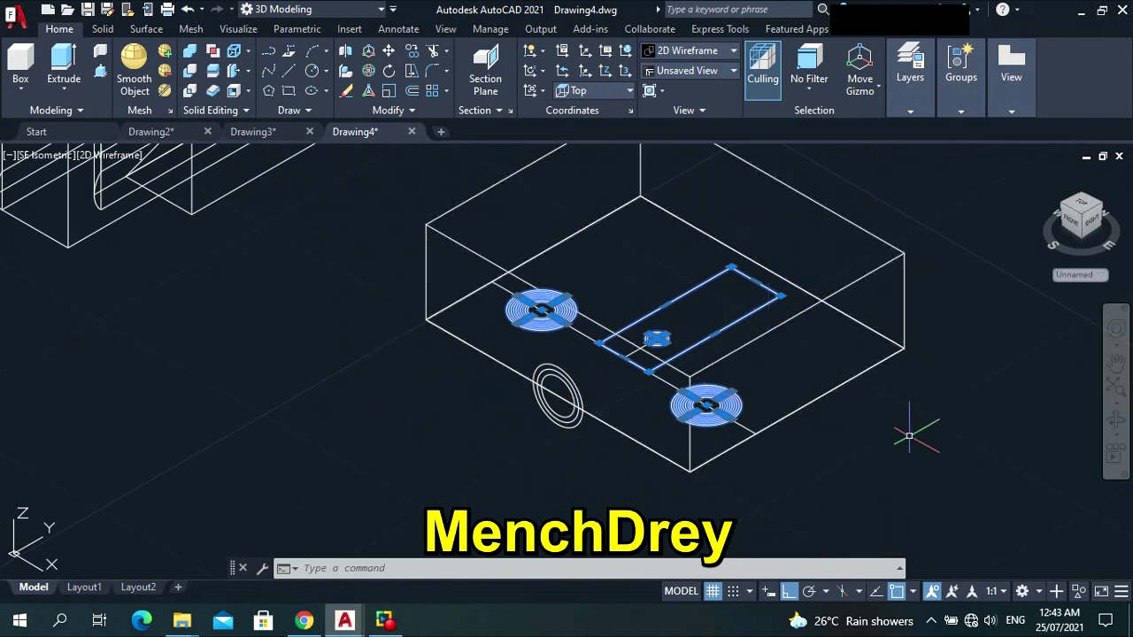
Move the selected circle sets and inner rectangle up to the box's top face with a displacement of 0,0,5.
type("move")
key("Return")
type("d")
key("Return")
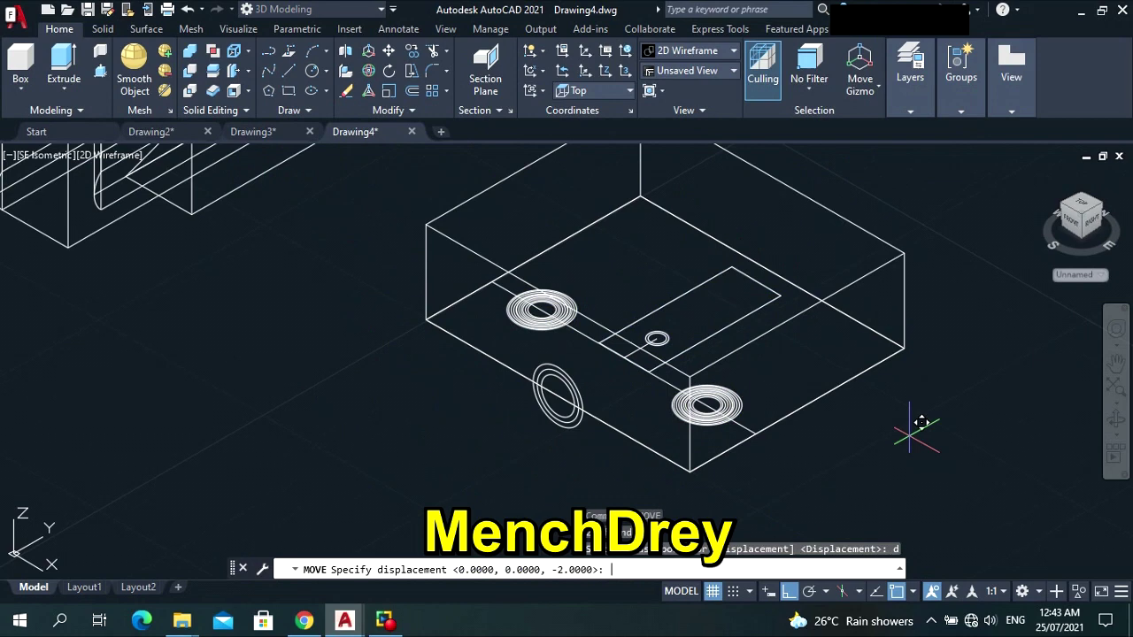
type("0,0,")
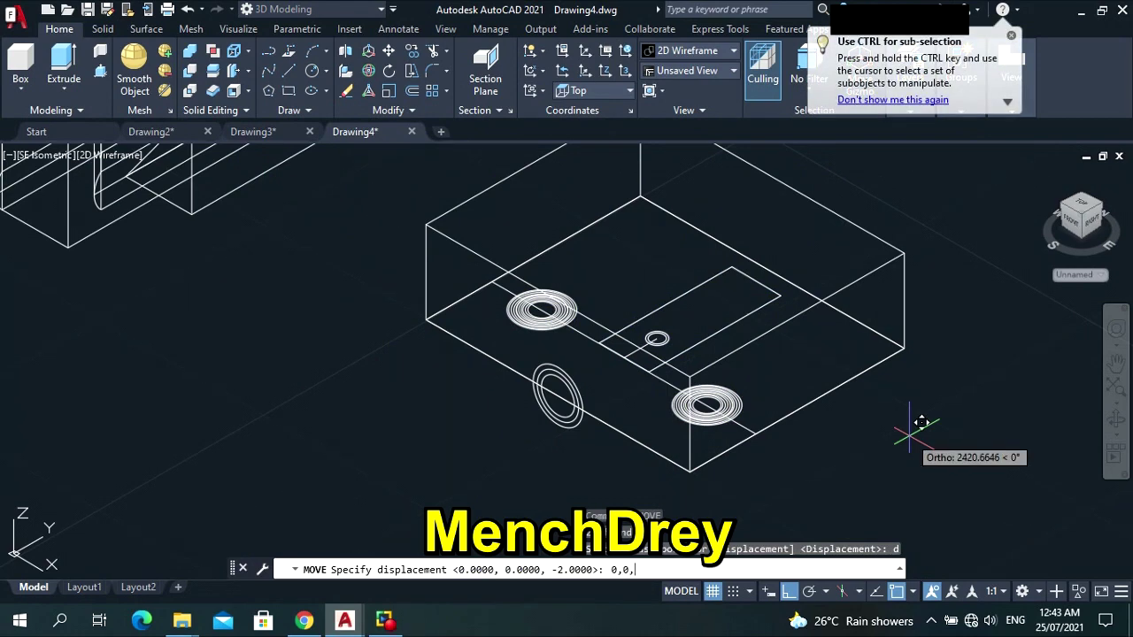
type("5")
key("Return")
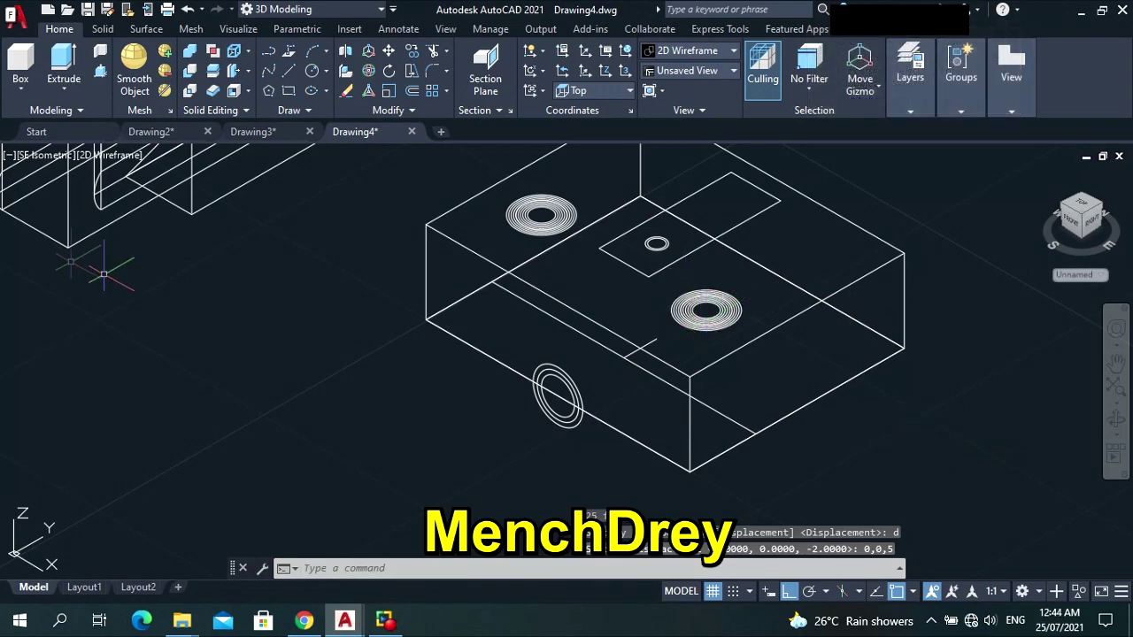
scroll(717, 319, "up", 5)
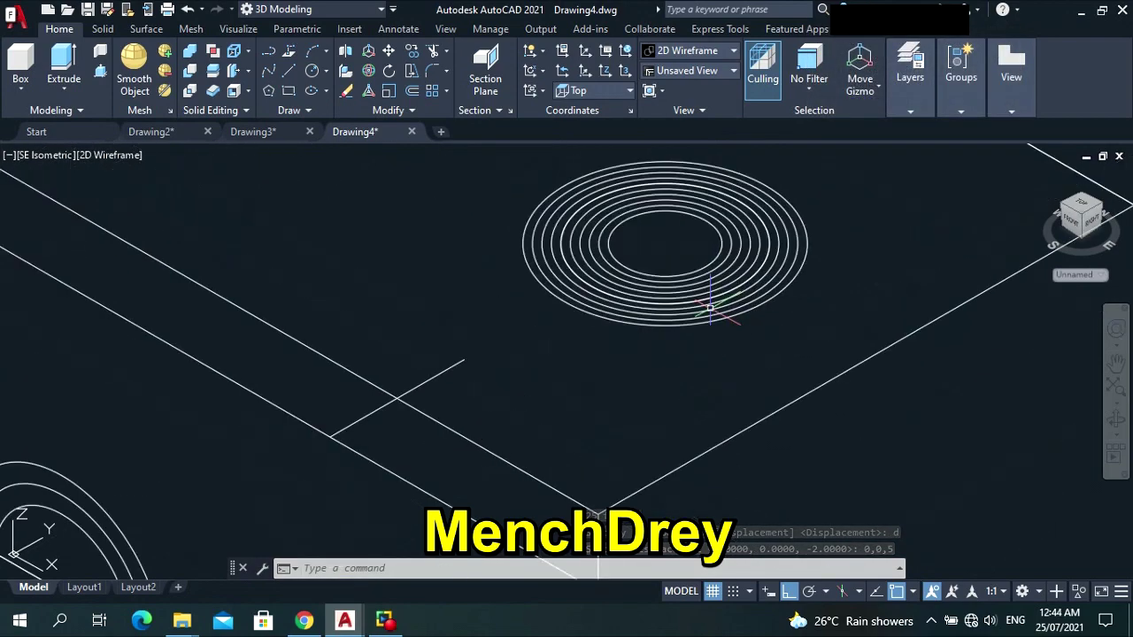
scroll(708, 305, "down", 5)
Check the box in the Shaded with edges visual style and return to 2D Wireframe.
left_click(110, 156)
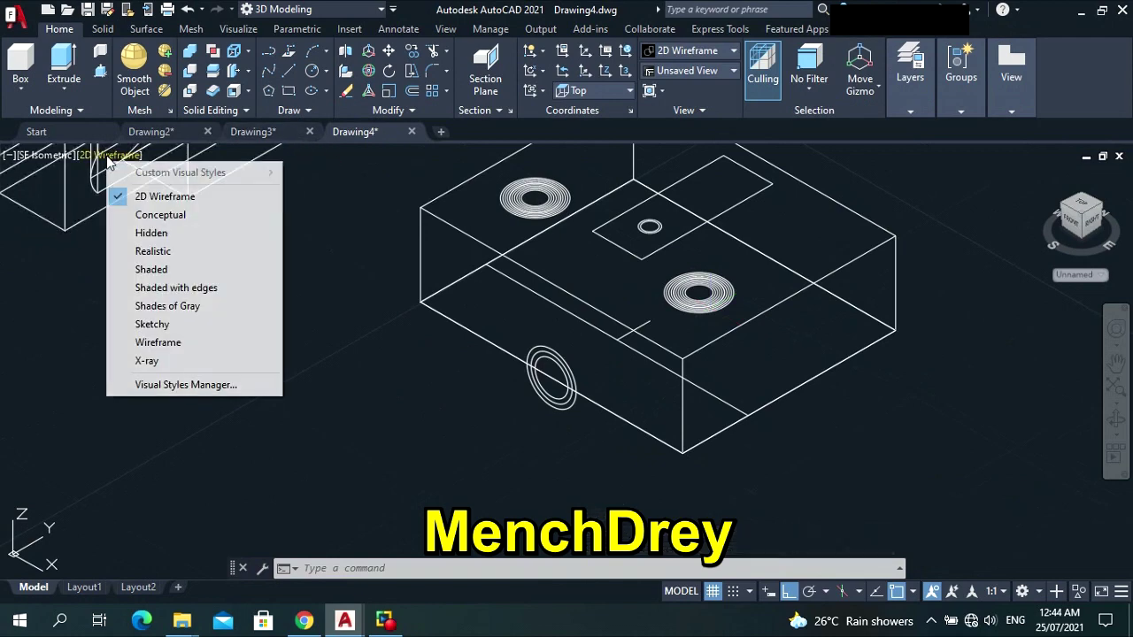
left_click(153, 287)
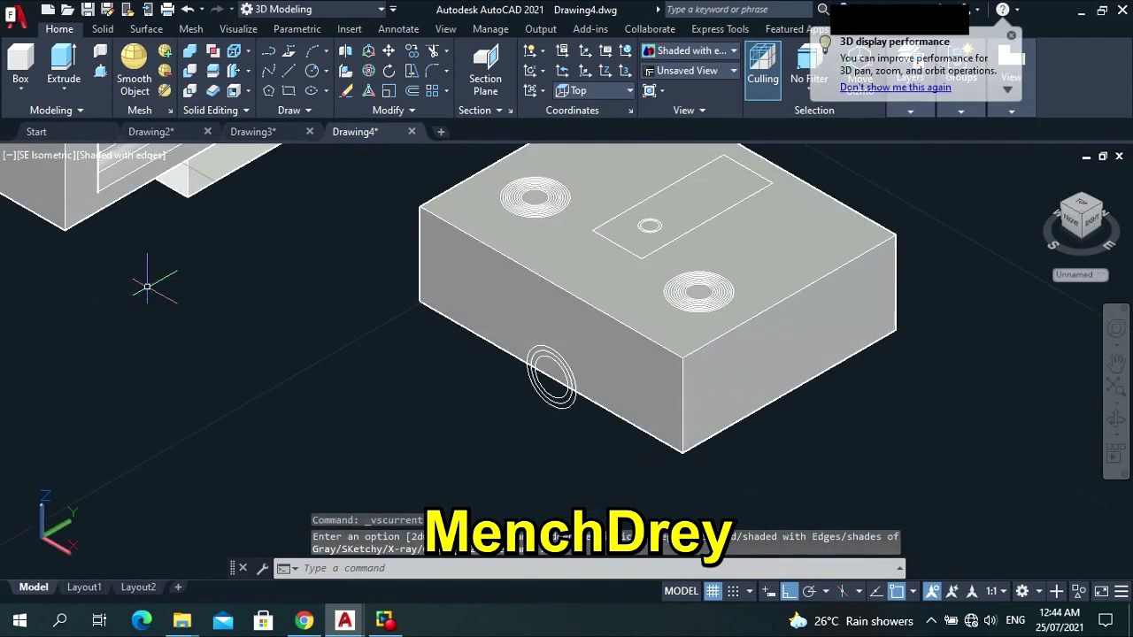
left_click(120, 155)
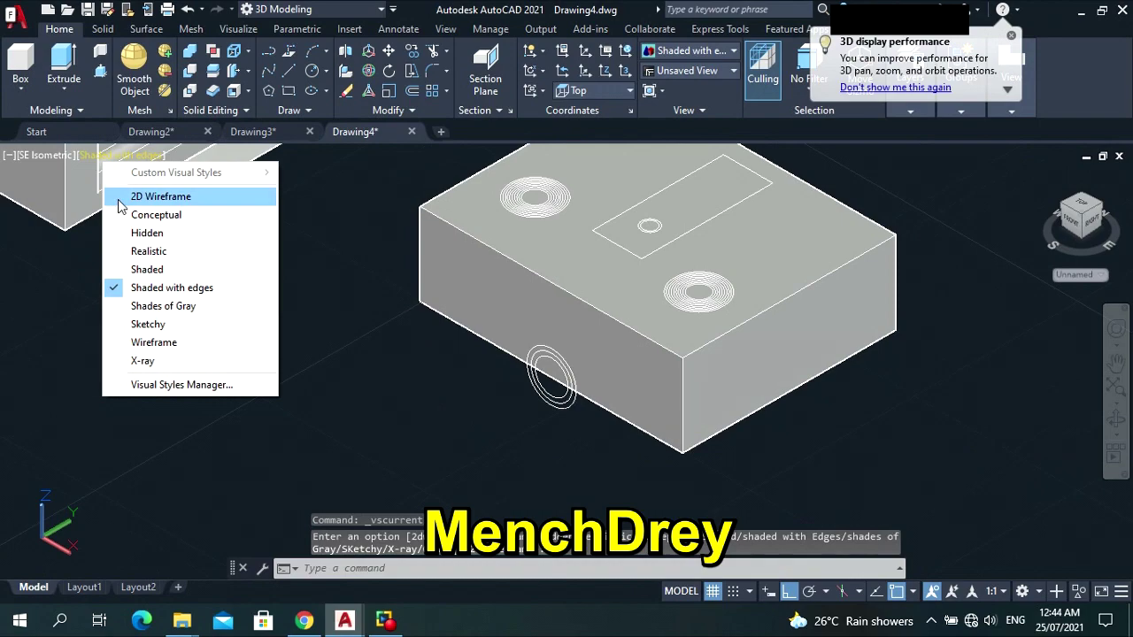
left_click(129, 193)
scroll(611, 292, "down", 3)
scroll(603, 335, "up", 3)
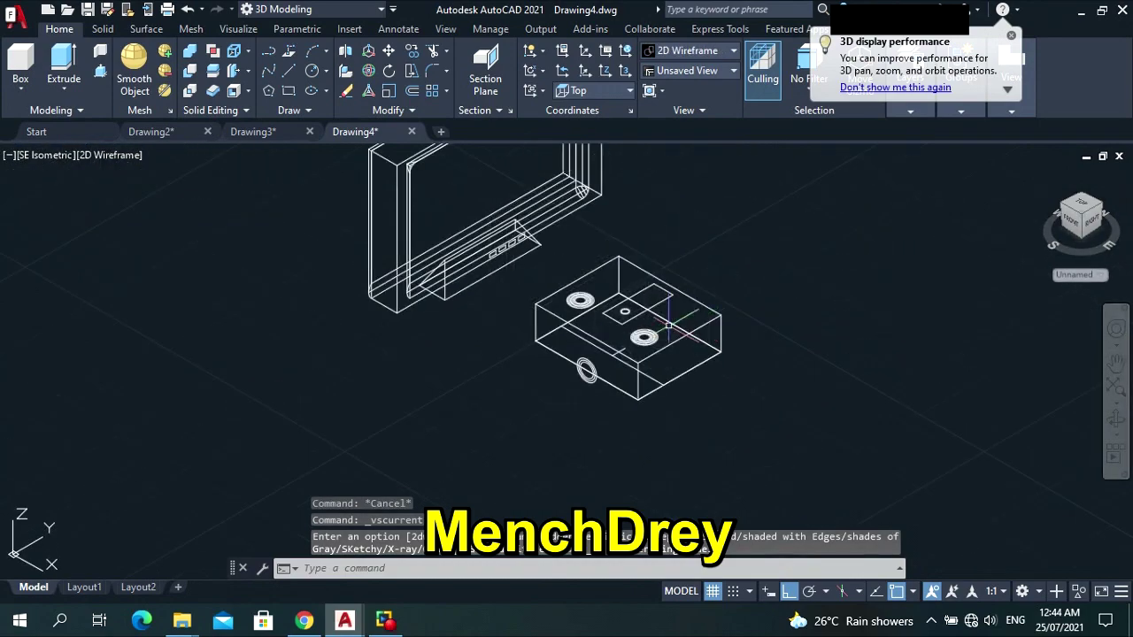
scroll(912, 460, "up", 2)
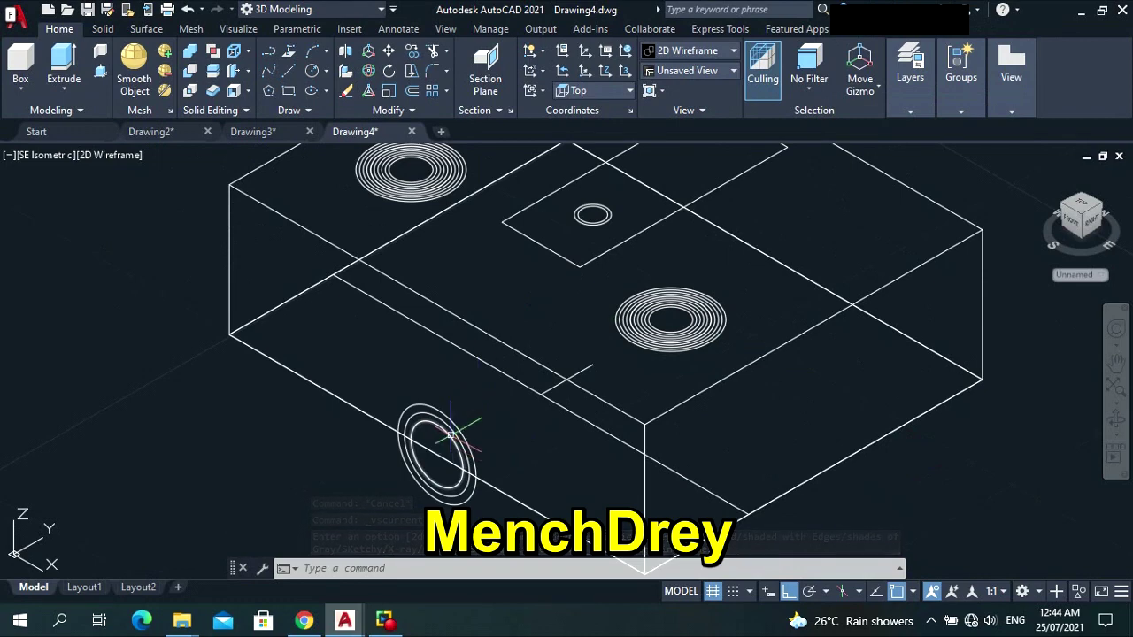
Move the three front circles from their centre to the point where the short guide line meets the long base guide line.
left_click(495, 442)
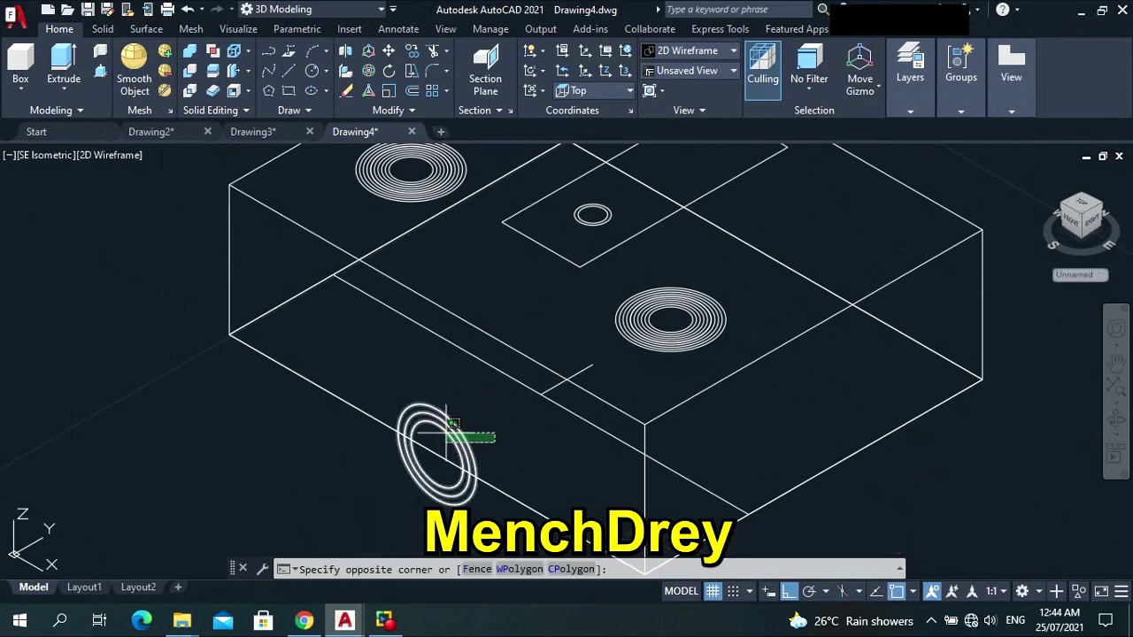
left_click(469, 435)
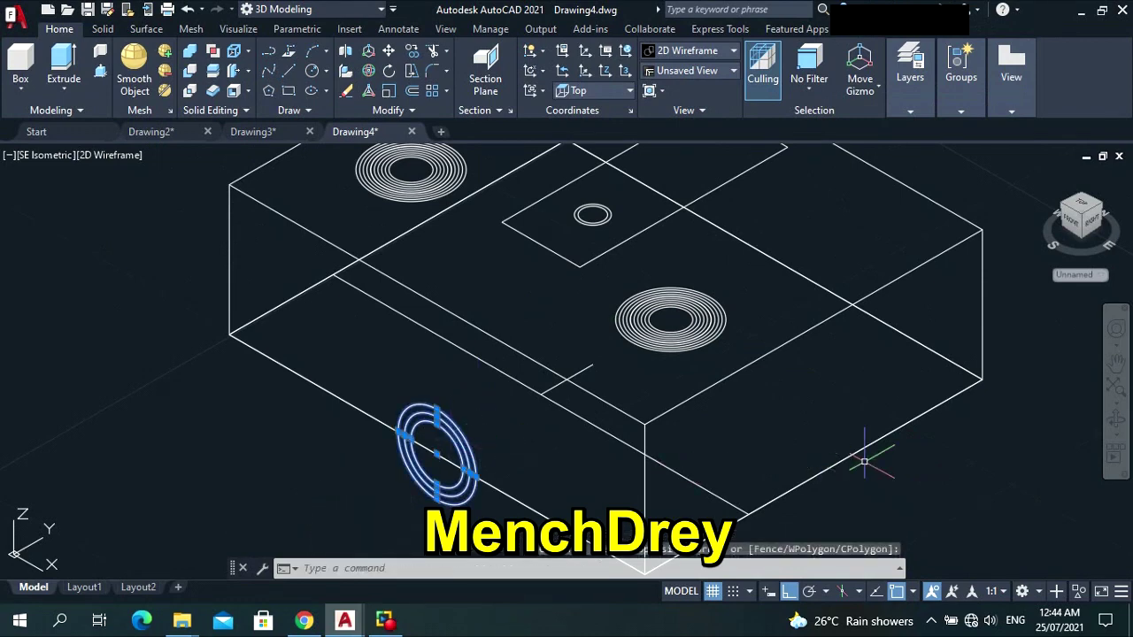
type("move")
key("Return")
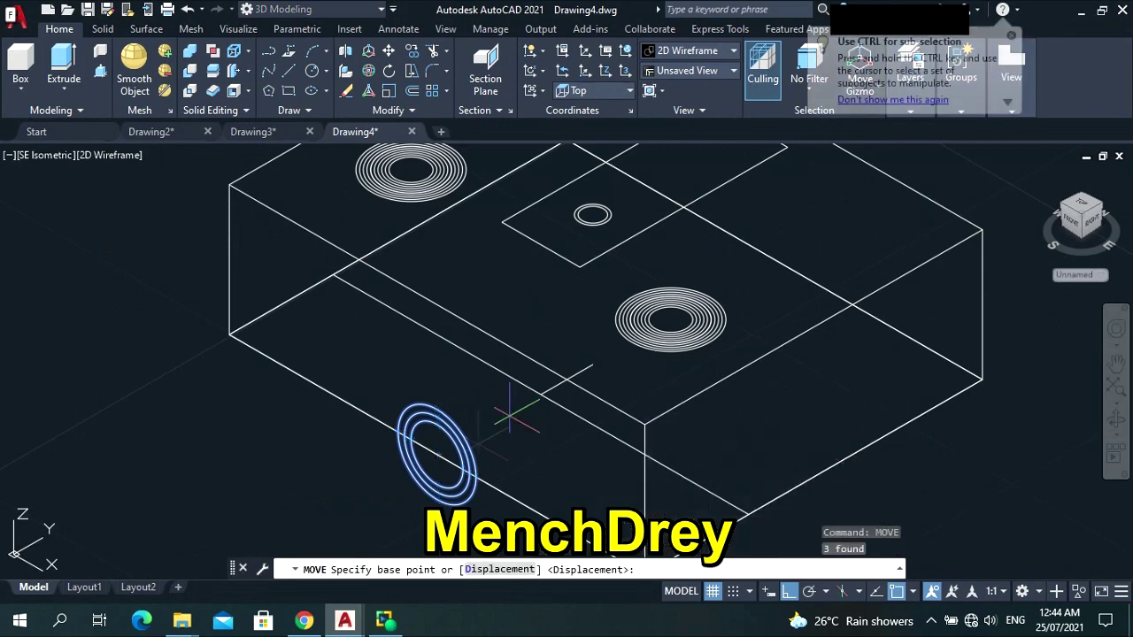
left_click(439, 453)
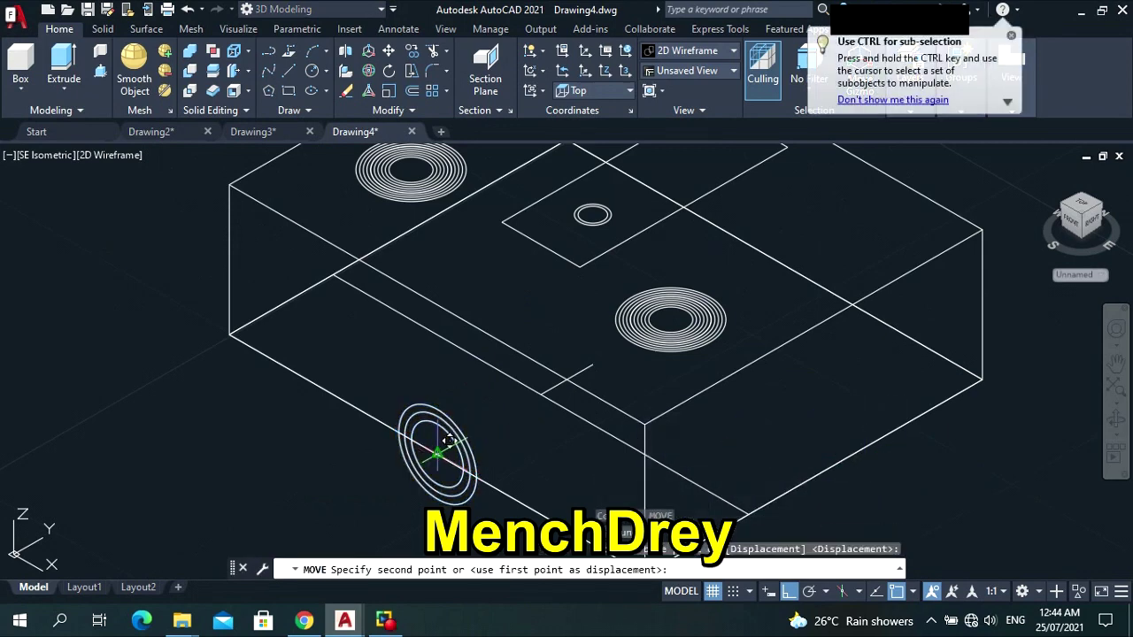
left_click(541, 394)
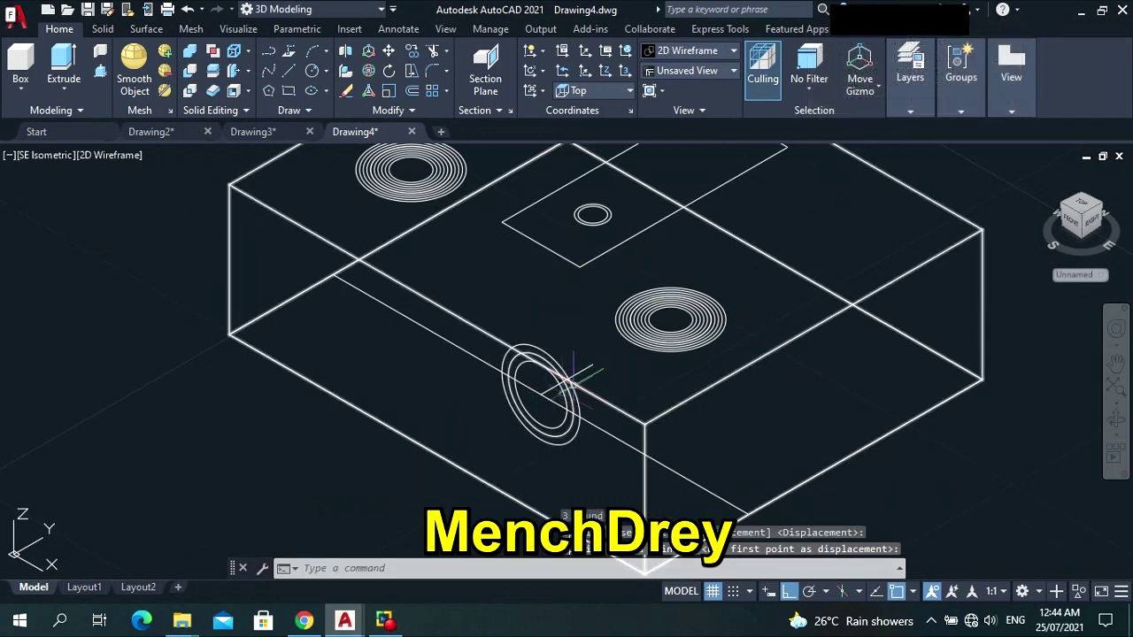
Try to move the three upright circles from their centre to the free end of the short guide line, and undo the move.
left_click(577, 462)
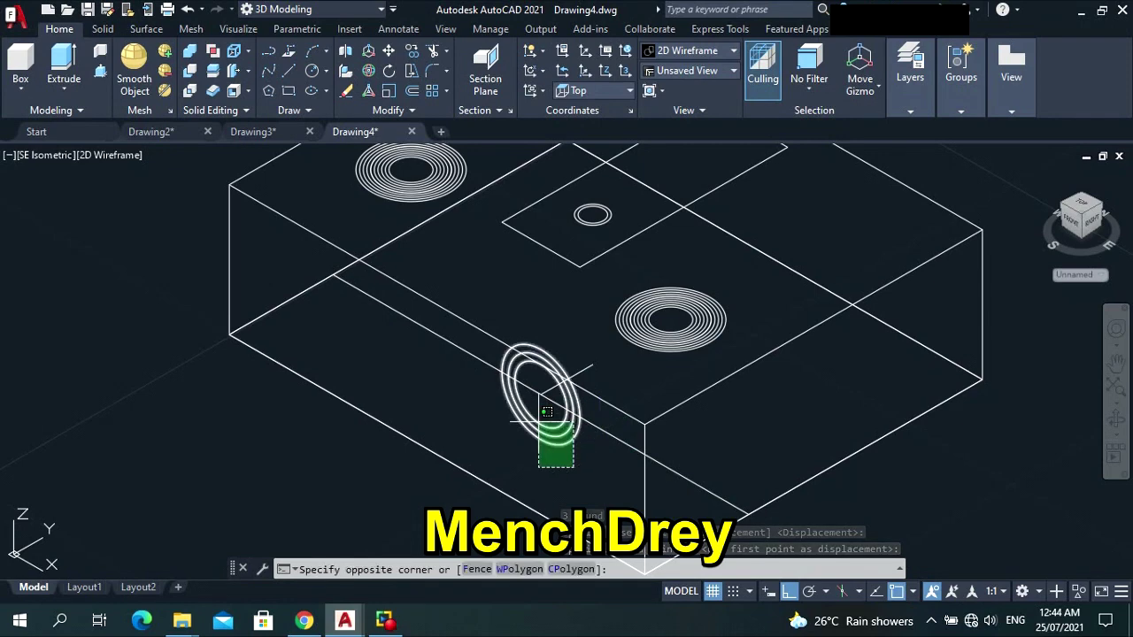
left_click(539, 422)
type("mo")
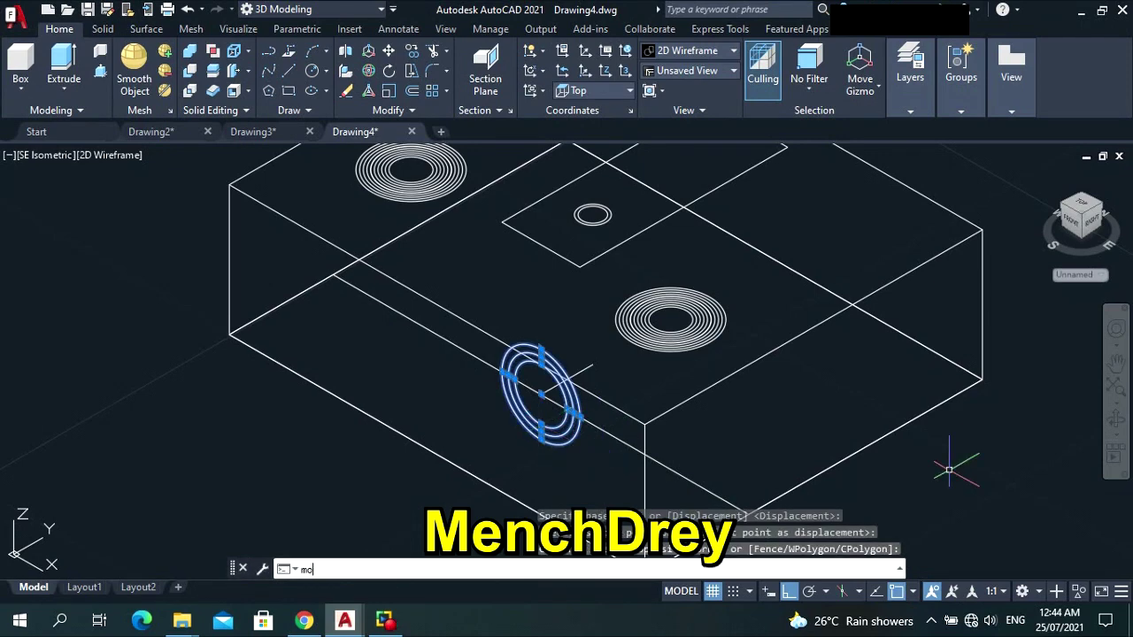
type("ve")
key("Return")
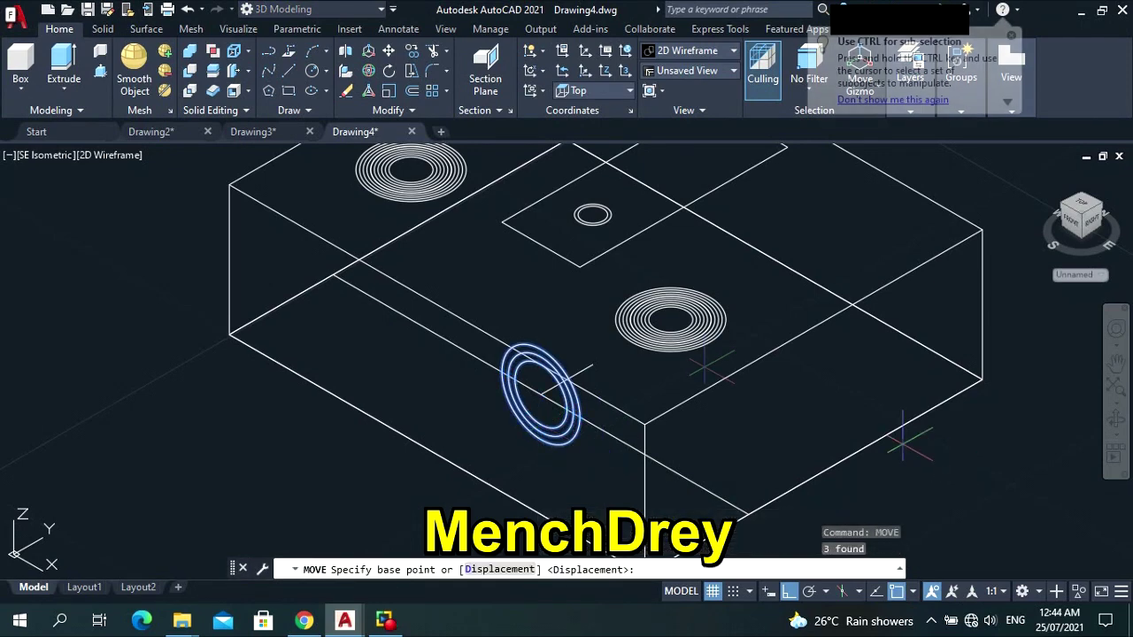
left_click(540, 395)
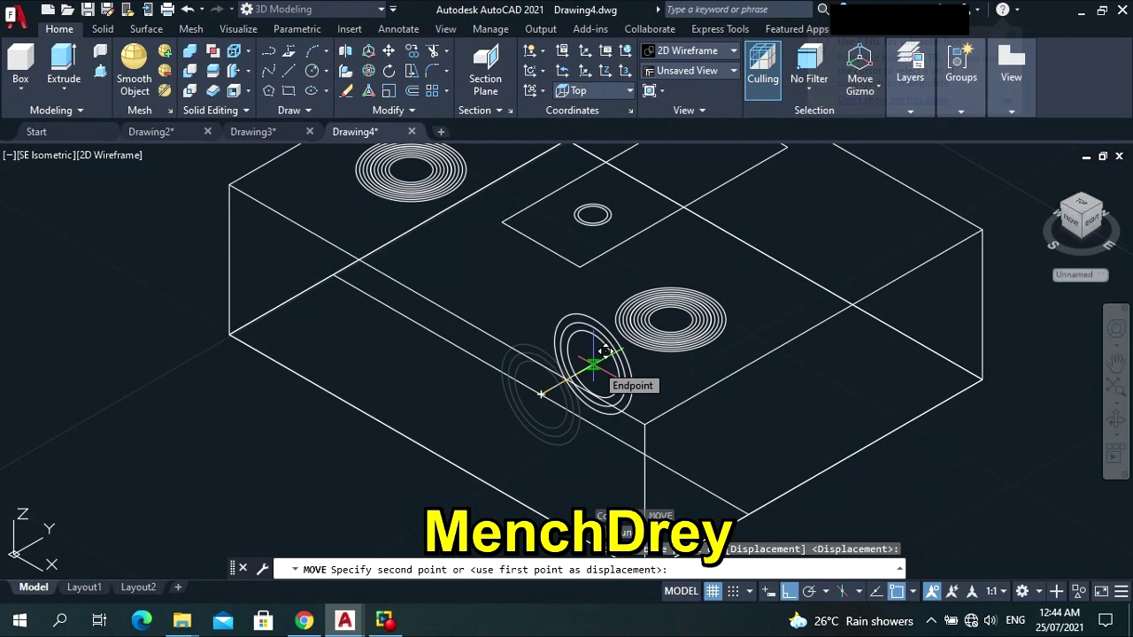
left_click(592, 364)
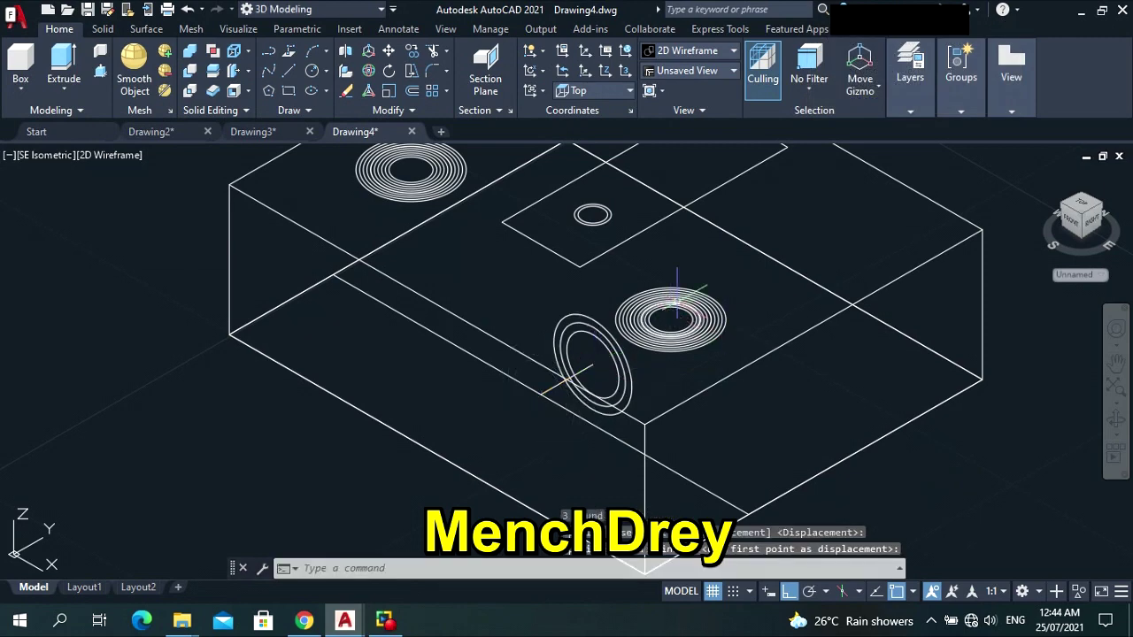
key("ctrl+z")
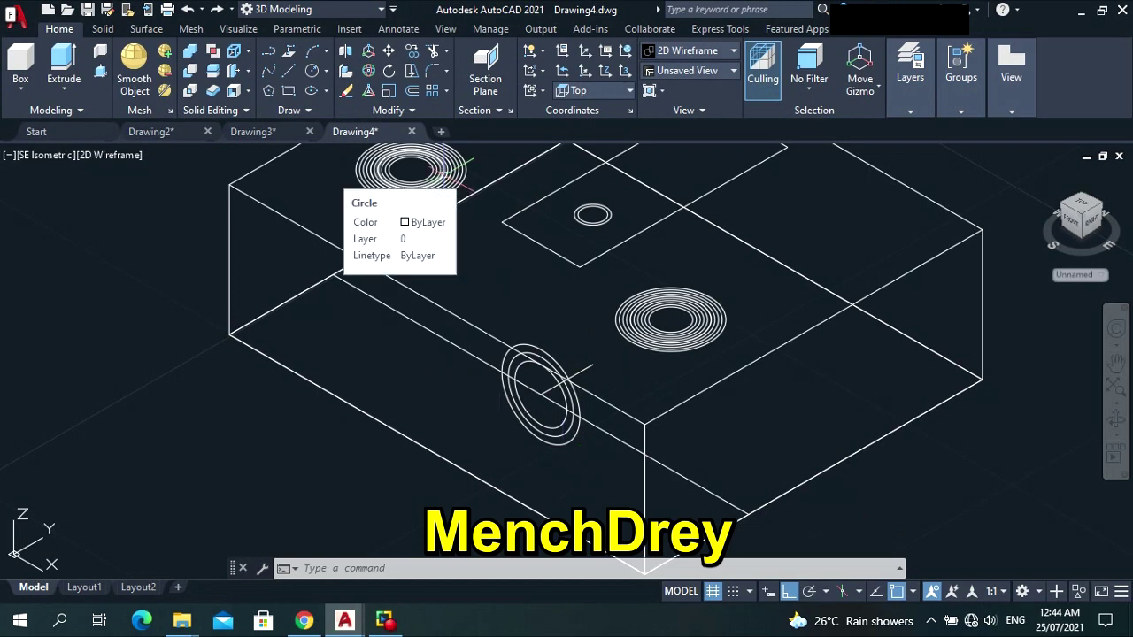
Move the three upright circles vertically with a displacement of 0,0,8.
left_click(577, 470)
left_click(547, 431)
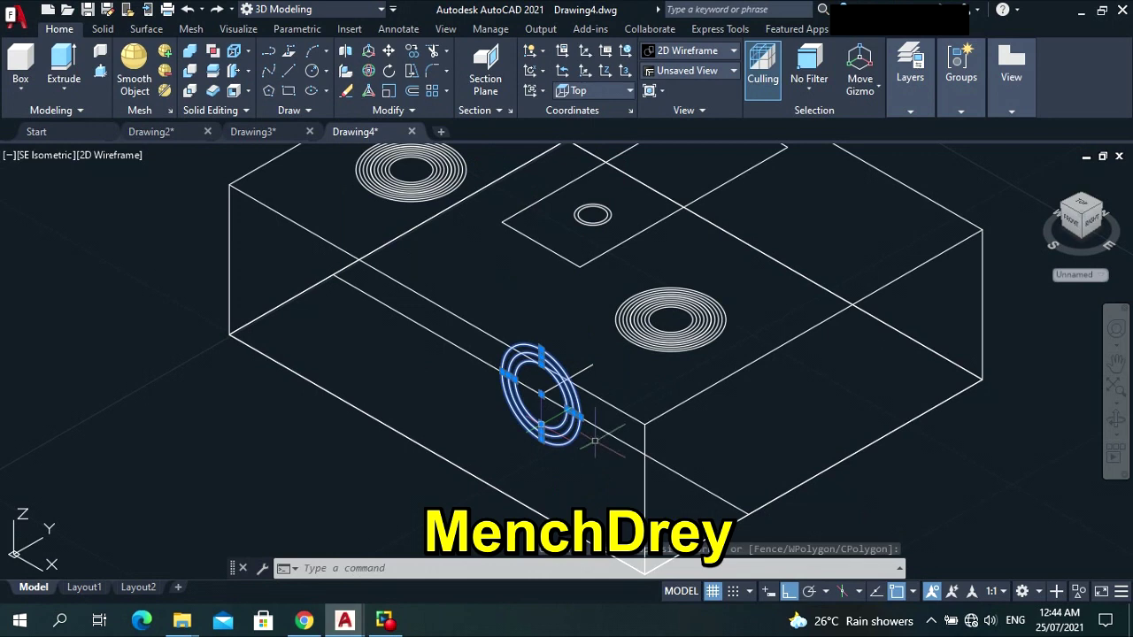
type("mov")
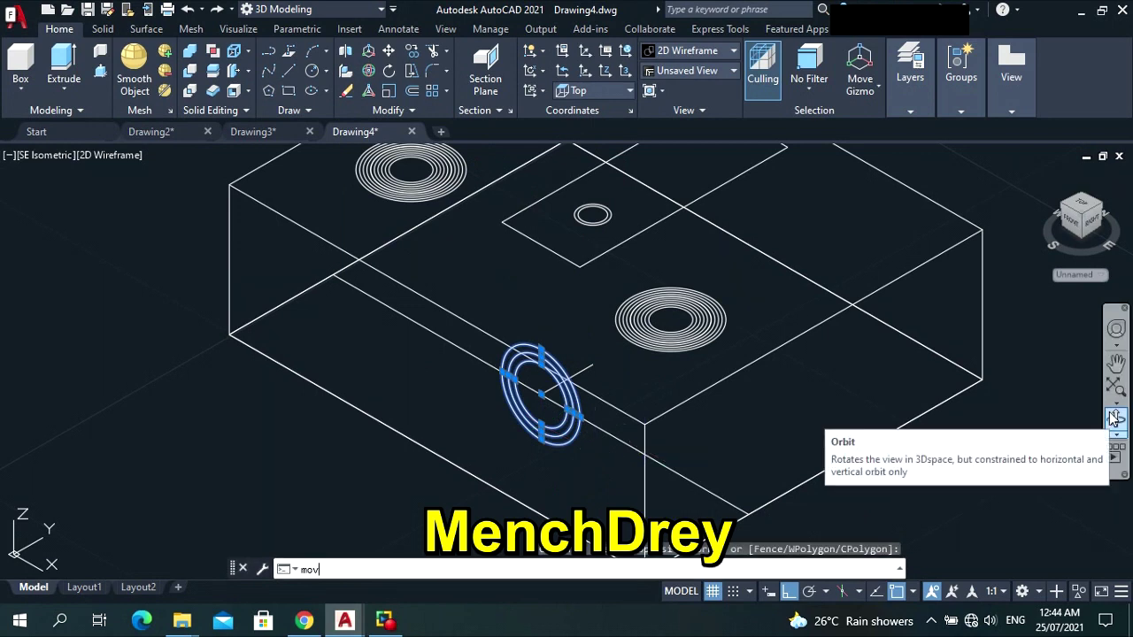
type("e")
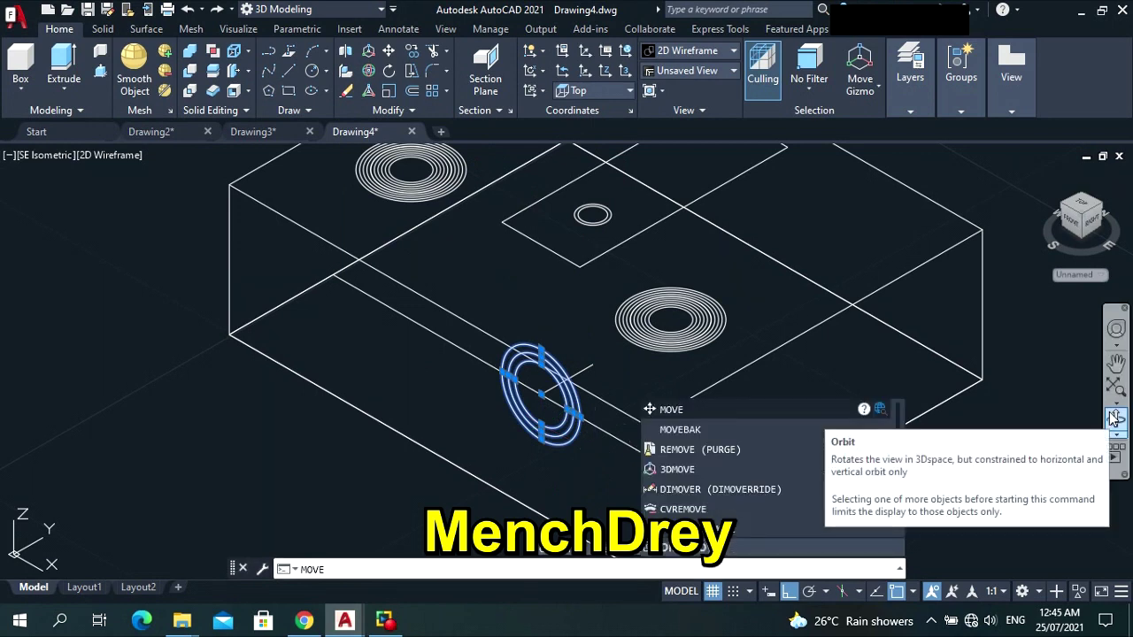
key("Return")
type("d")
key("Return")
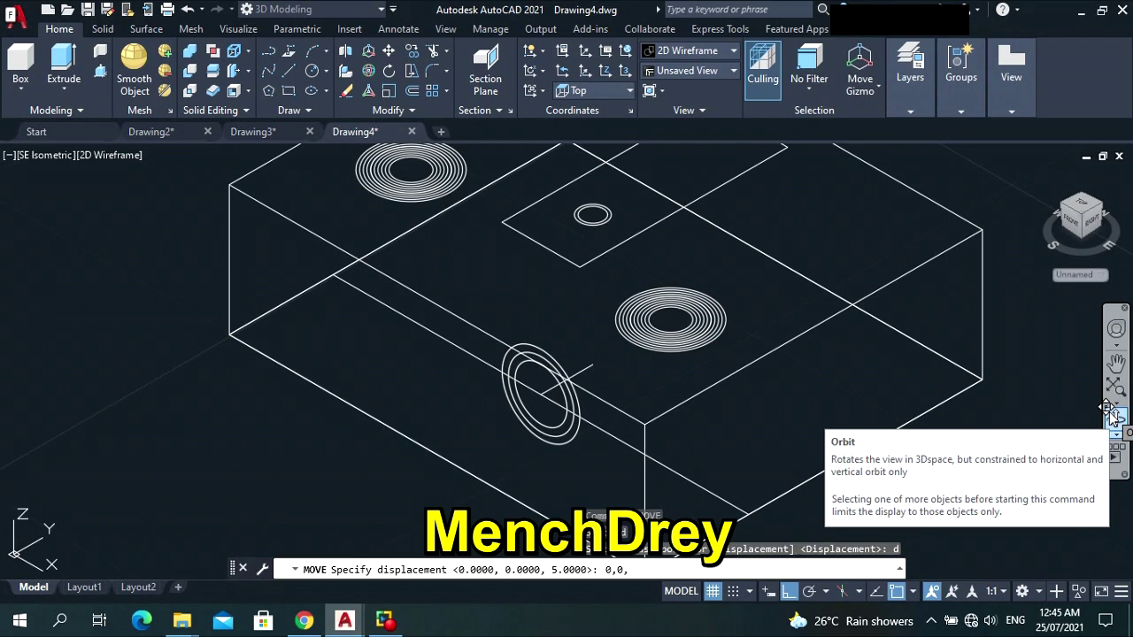
key("Return")
left_click(1113, 418)
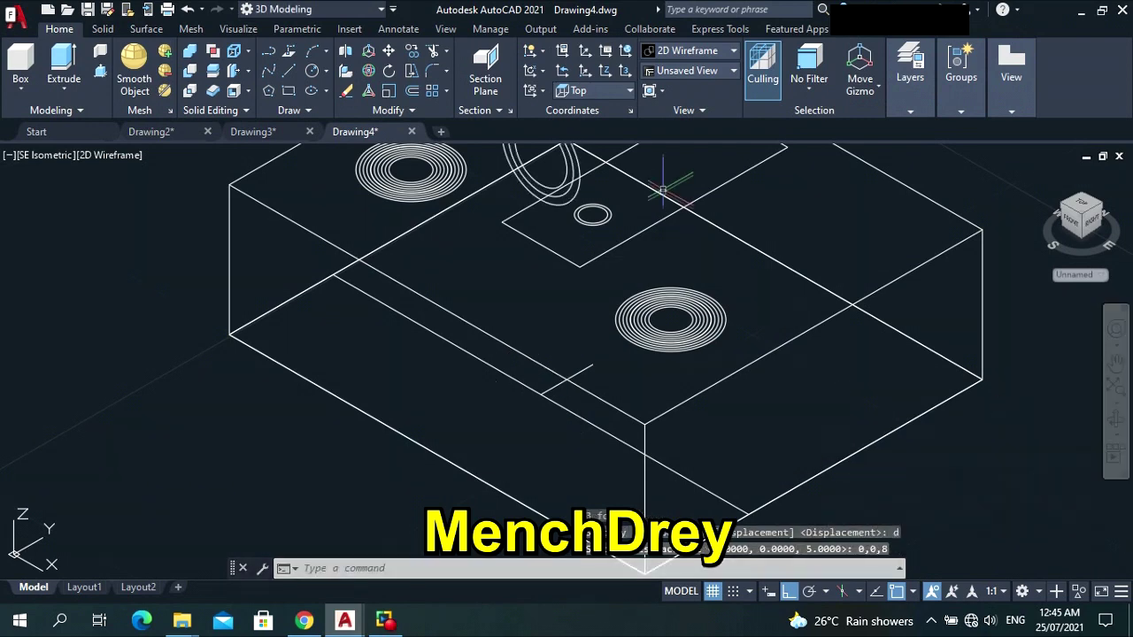
scroll(660, 186, "down", 5)
scroll(673, 254, "up", 5)
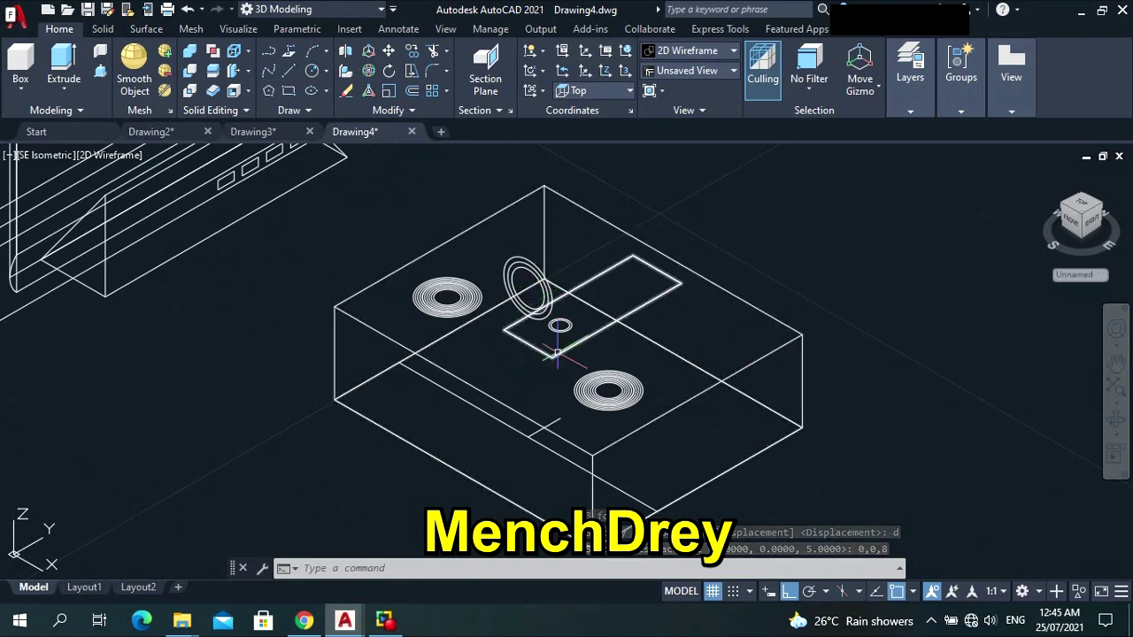
scroll(586, 339, "up", 3)
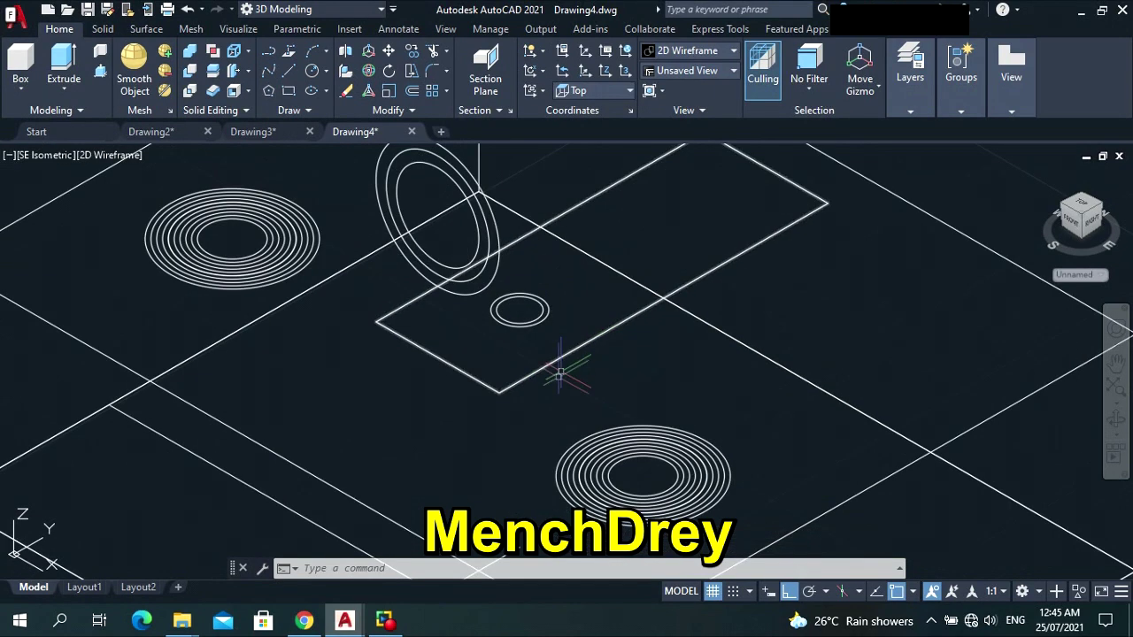
Check the box and the circle positions in the Top and Front views, and return to SE Isometric.
left_click(560, 357)
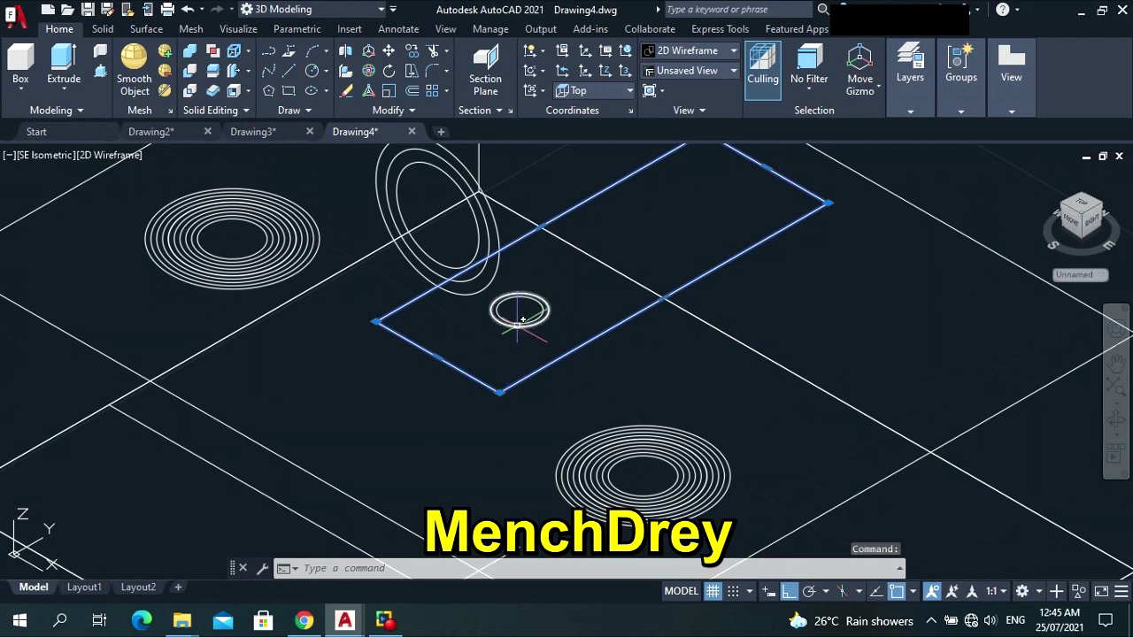
scroll(380, 414, "down", 3)
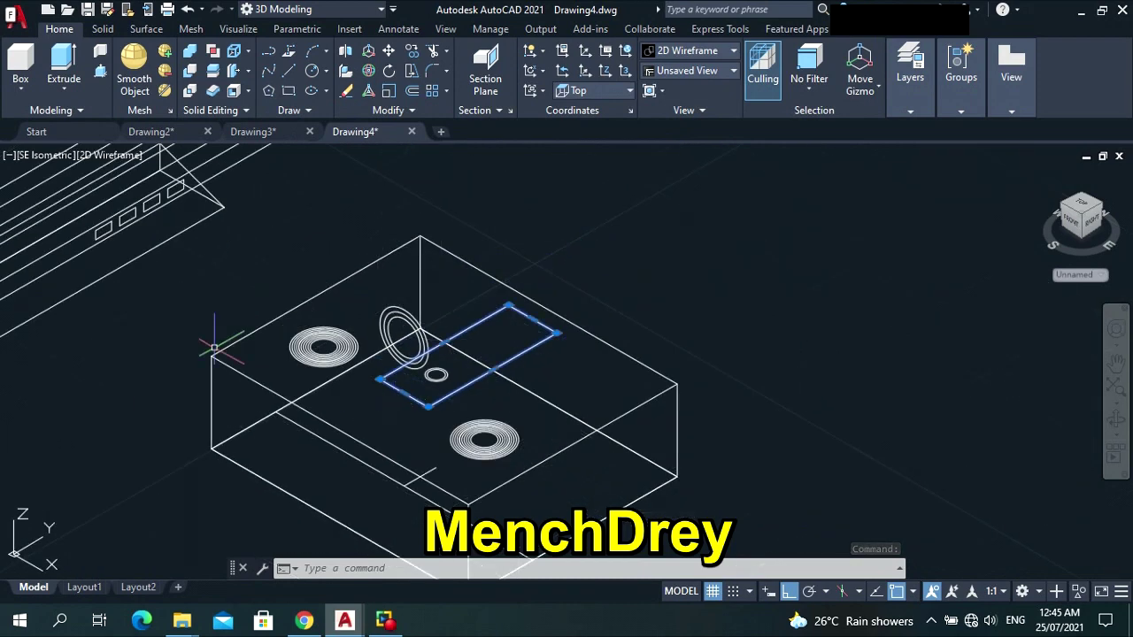
left_click(36, 156)
left_click(49, 195)
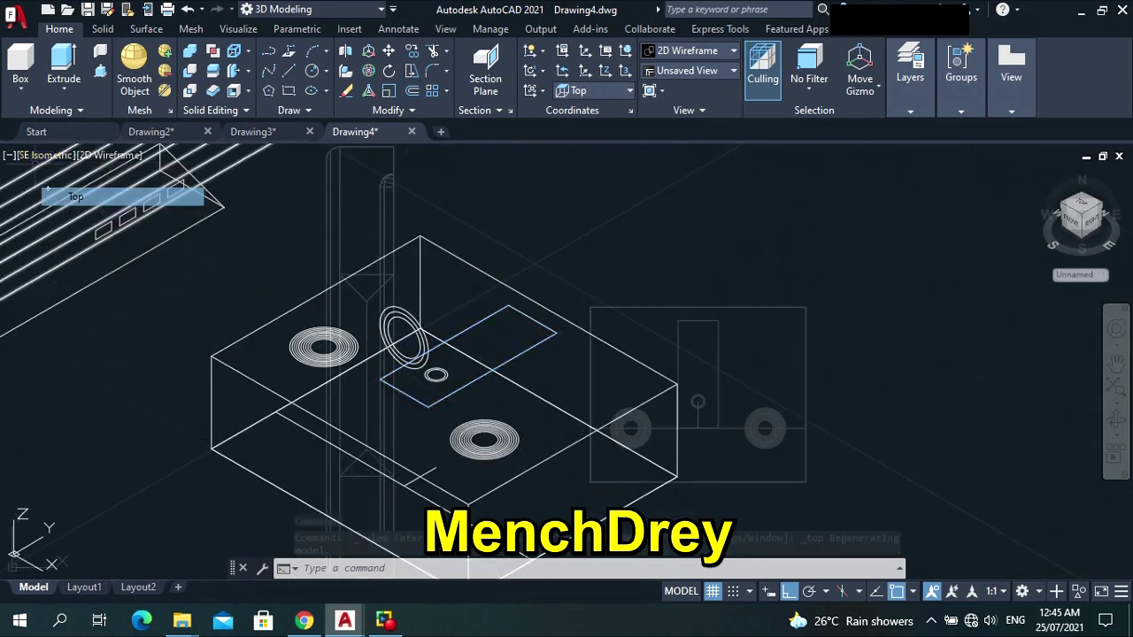
left_click(36, 156)
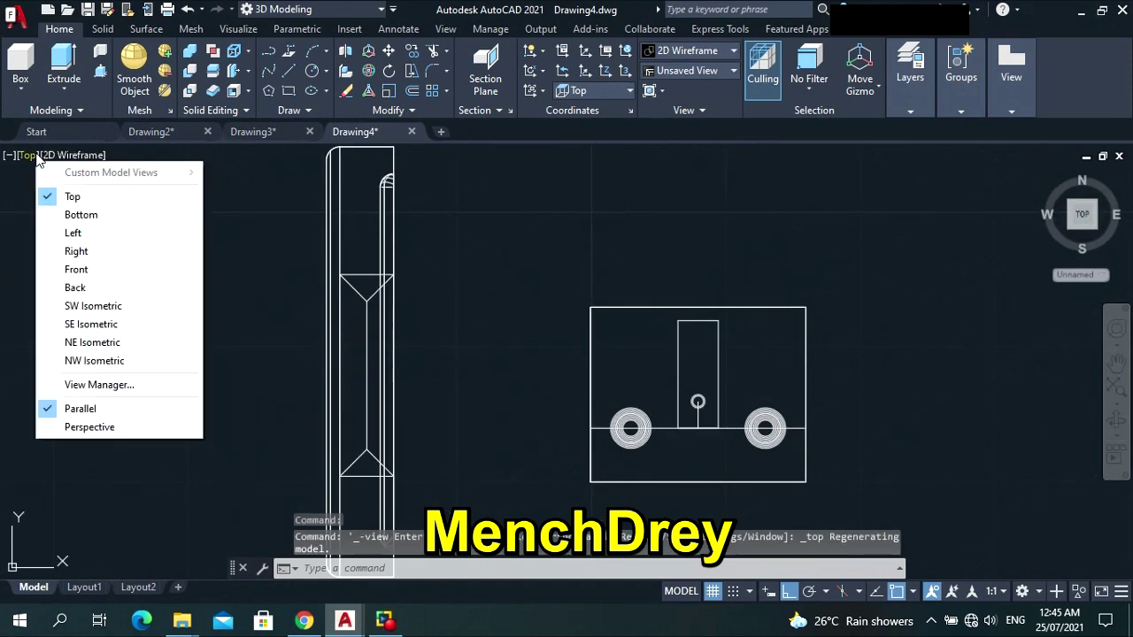
left_click(75, 326)
left_click(53, 158)
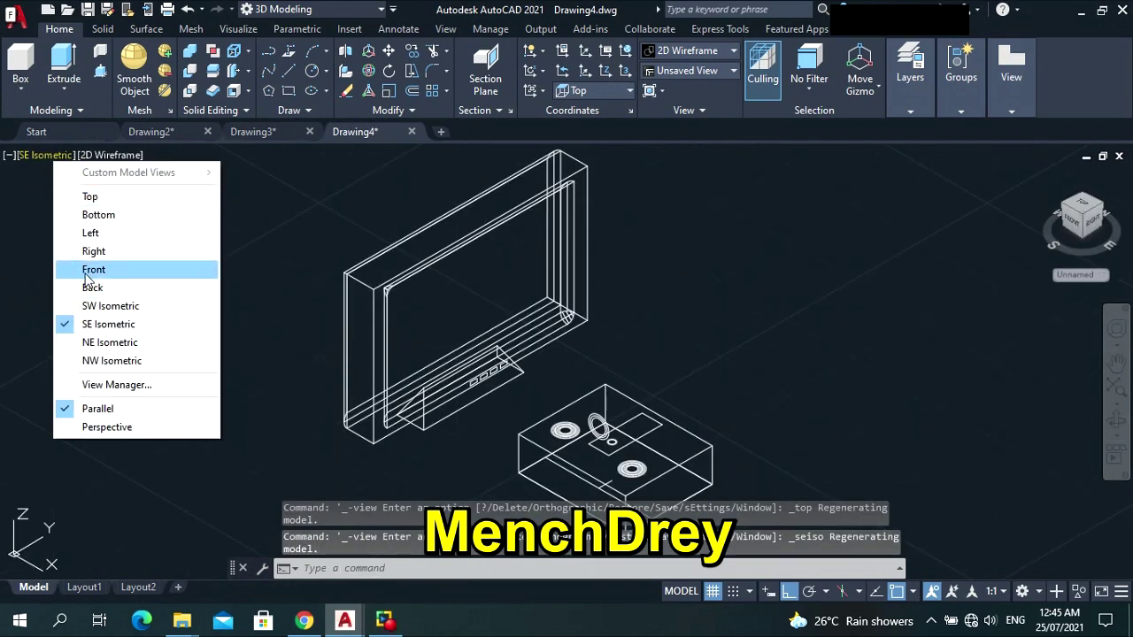
left_click(89, 266)
scroll(776, 384, "down", 4)
scroll(835, 392, "up", 6)
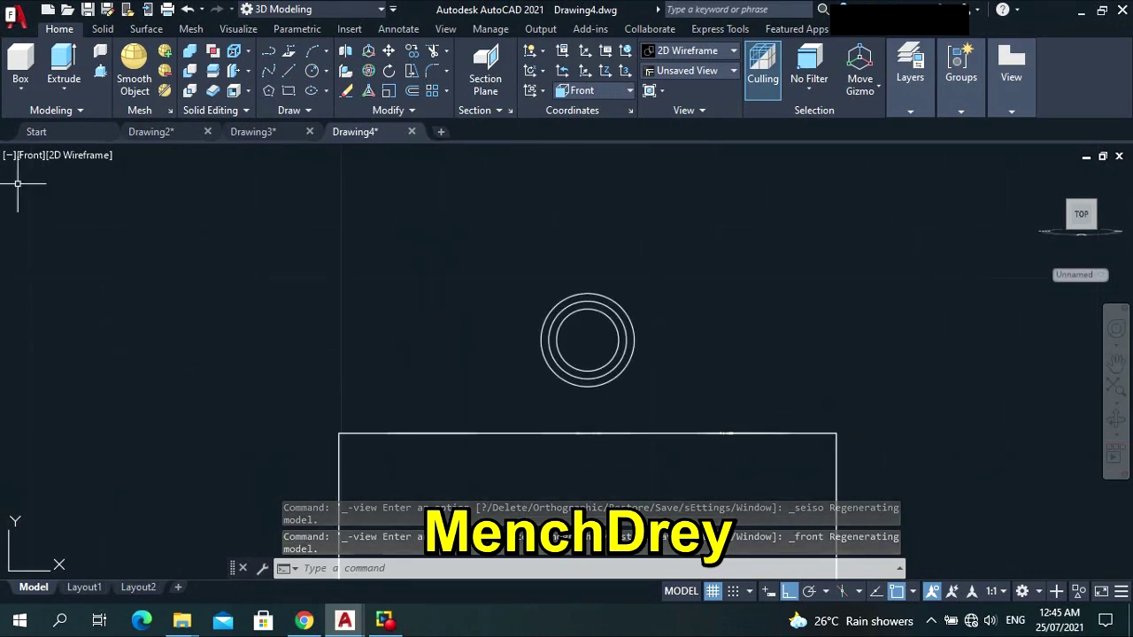
left_click(45, 155)
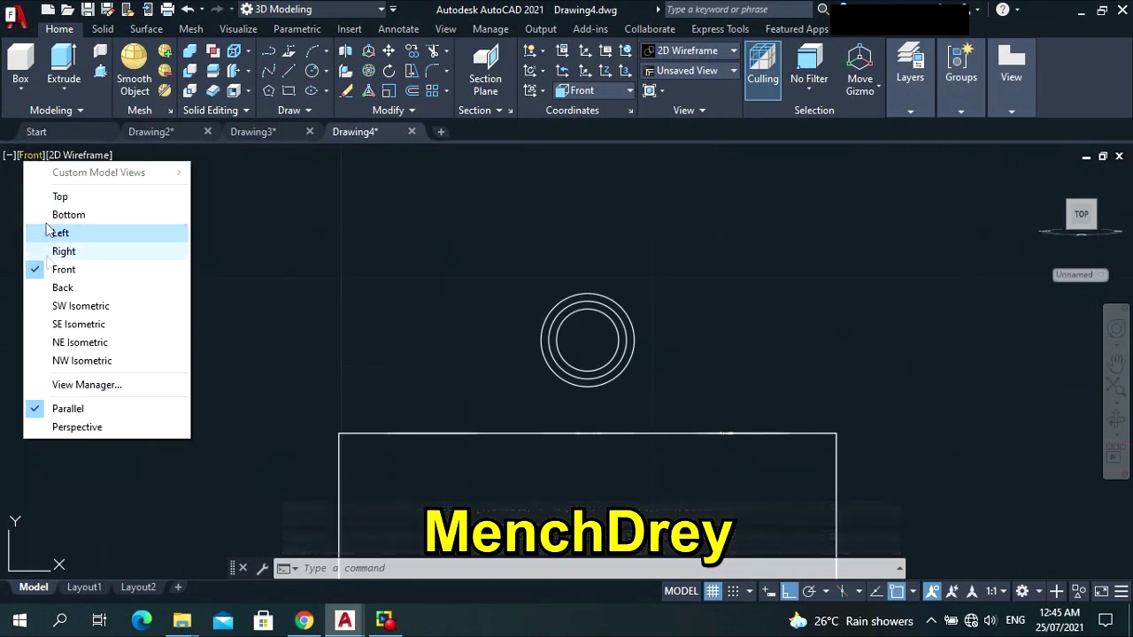
left_click(56, 324)
Extrude the outer of the two small circles in the rectangle on the box top to a height of 0.5.
scroll(617, 450, "down", 2)
scroll(617, 450, "up", 5)
scroll(617, 450, "up", 6)
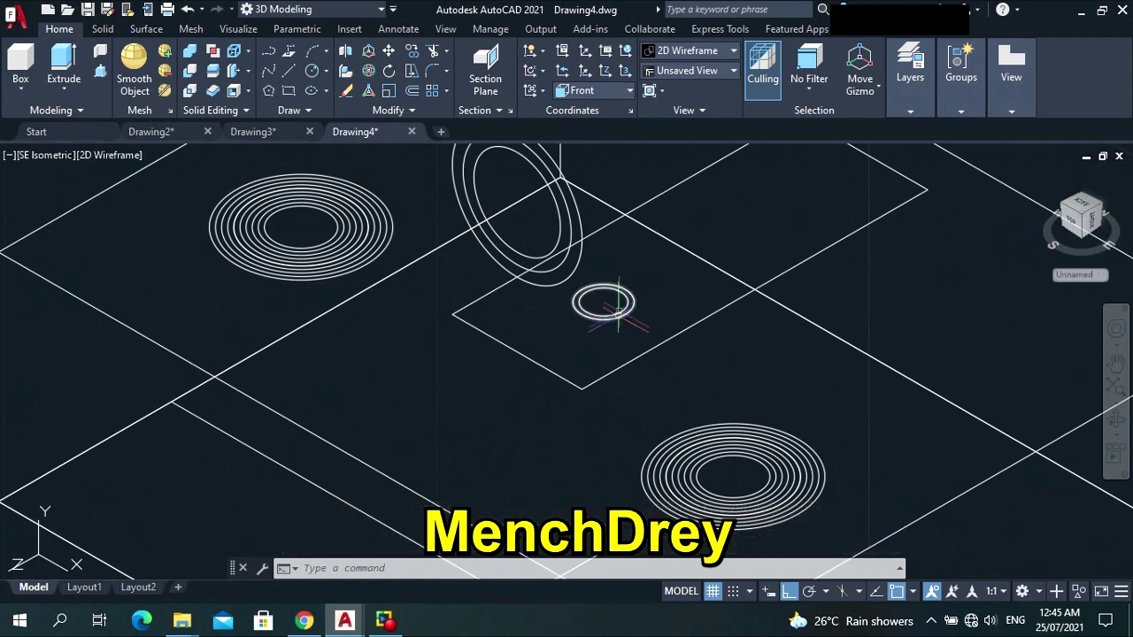
left_click(617, 304)
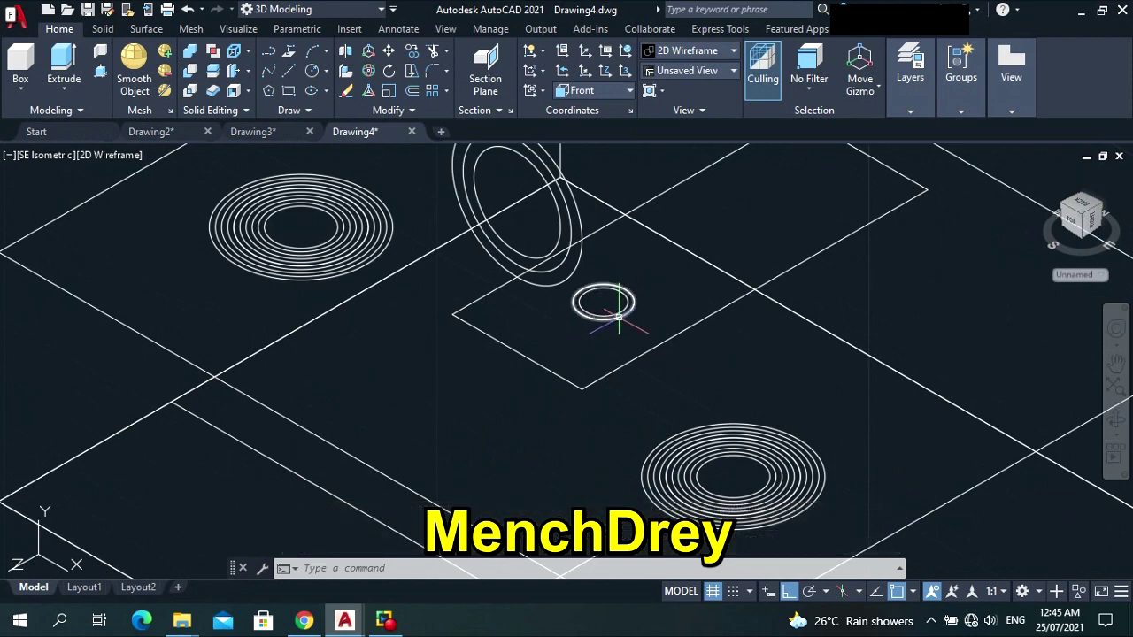
type("ext")
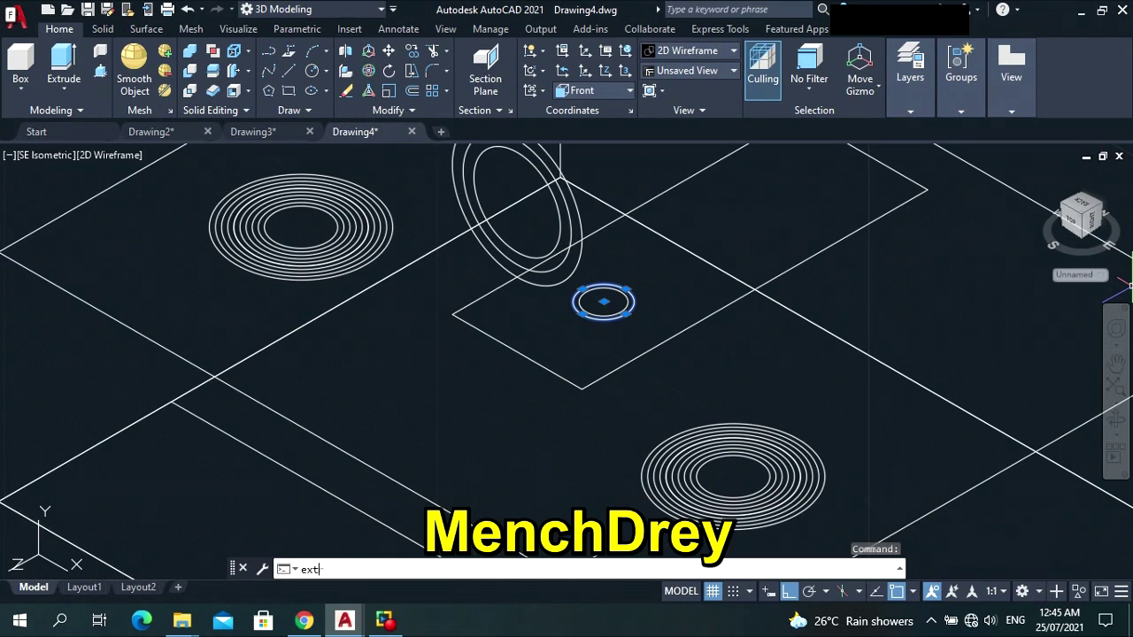
type("rude")
key("Return")
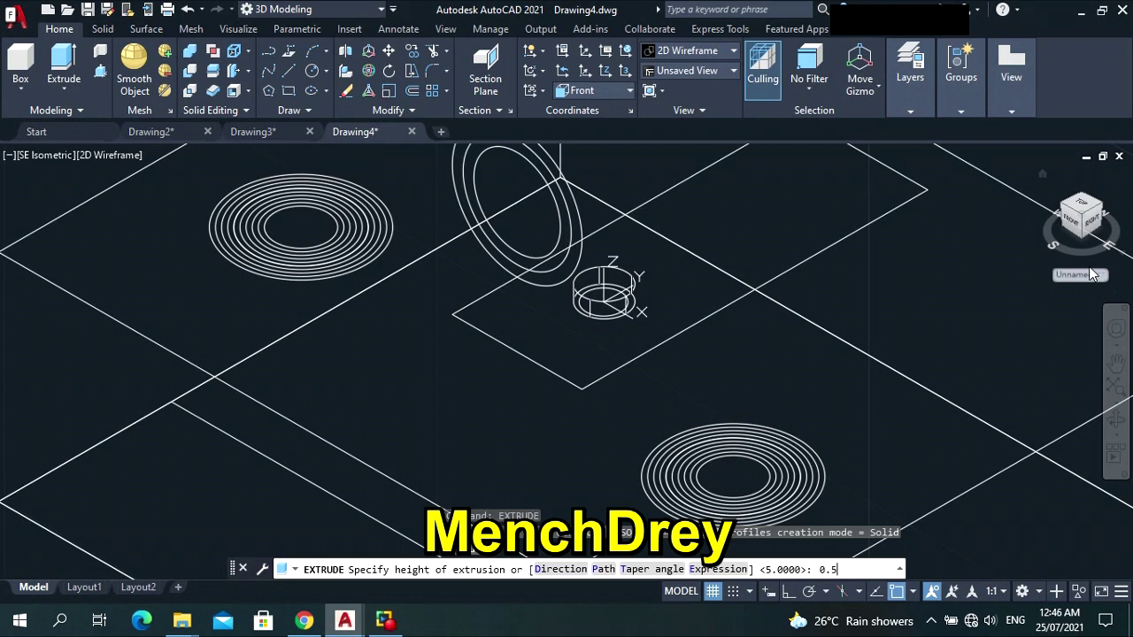
key("Return")
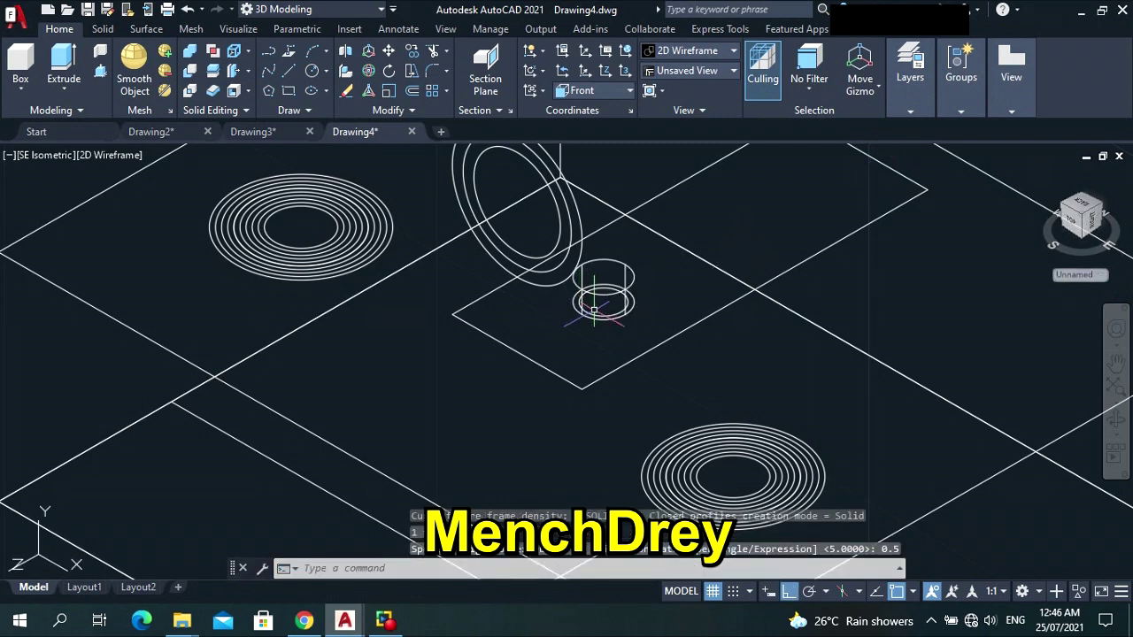
left_click(596, 303)
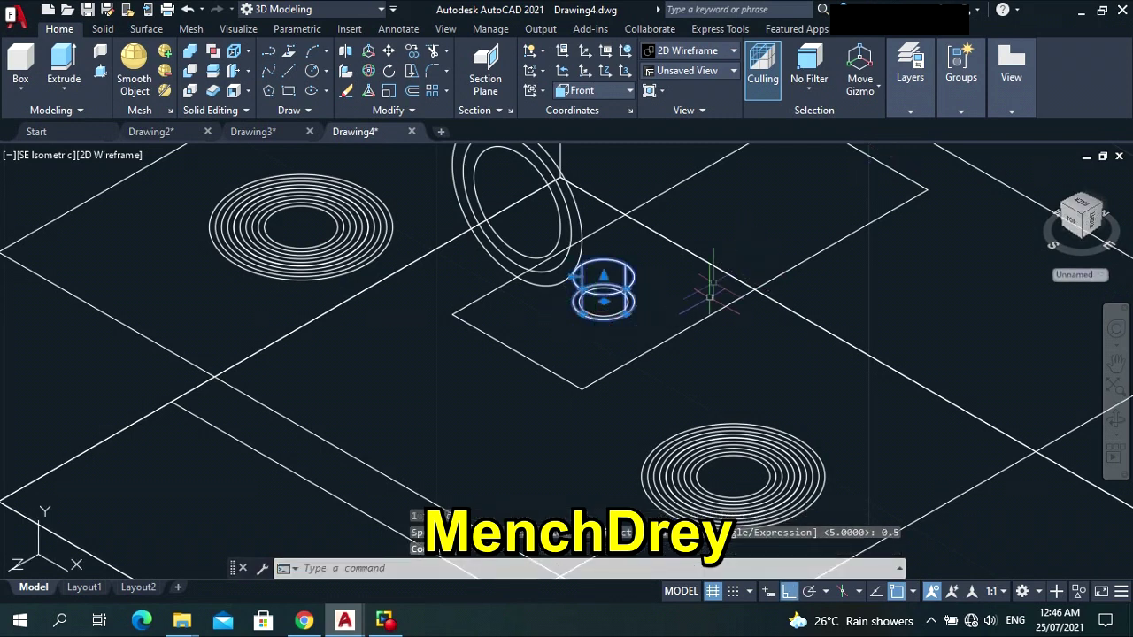
key("Escape")
key("Escape")
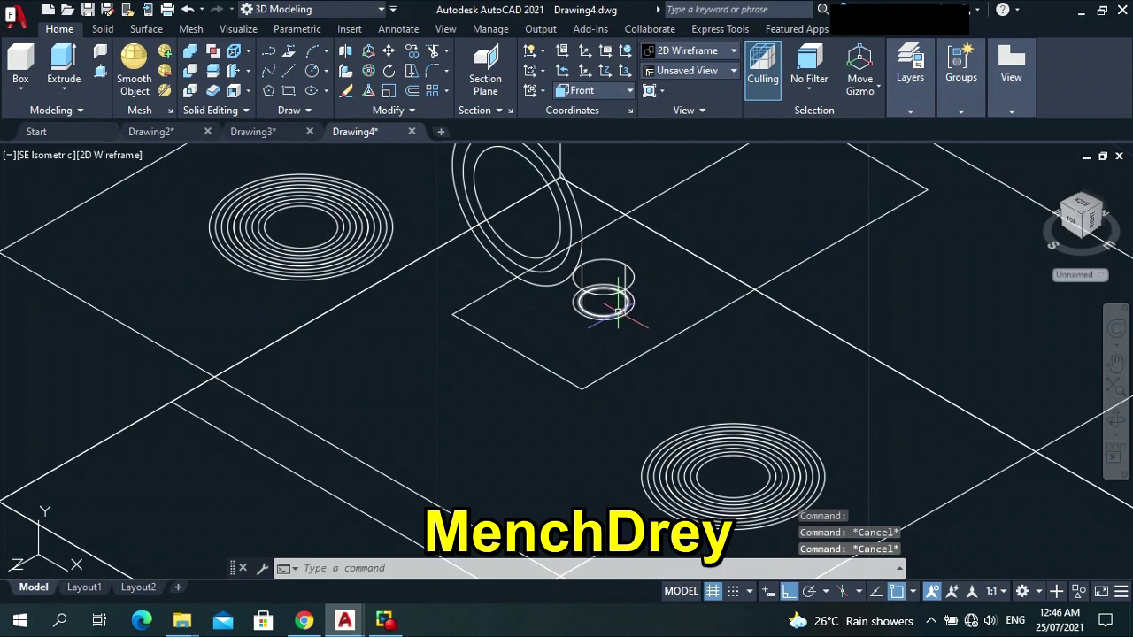
Extrude the inner of the two small circles in the rectangle to a height of 1.
left_click(619, 309)
type("e")
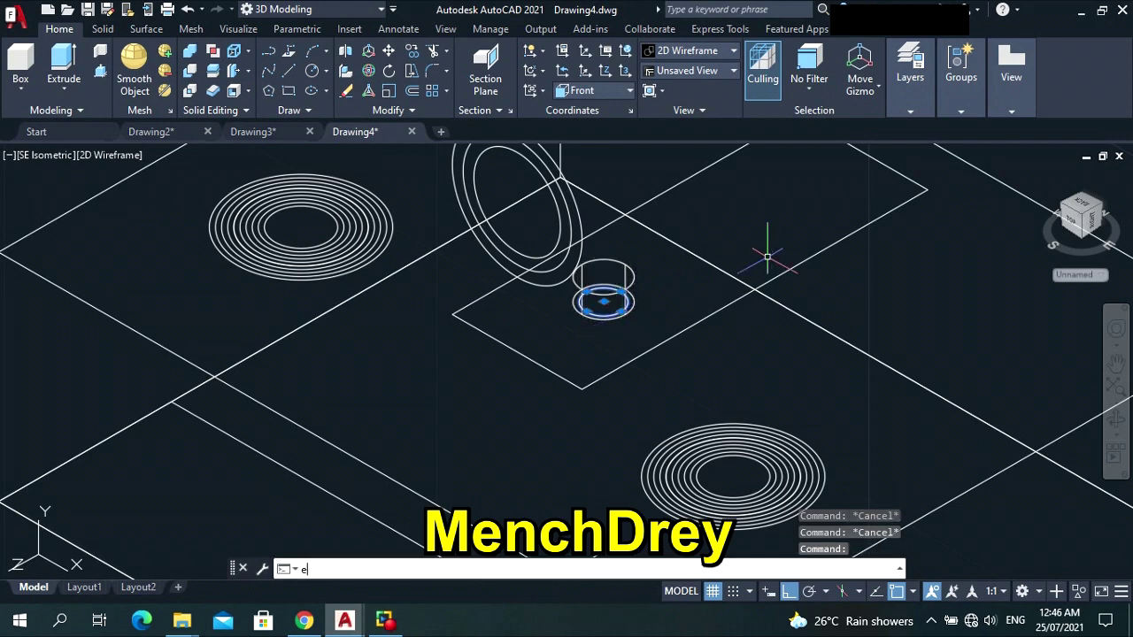
type("xtrude")
key("Return")
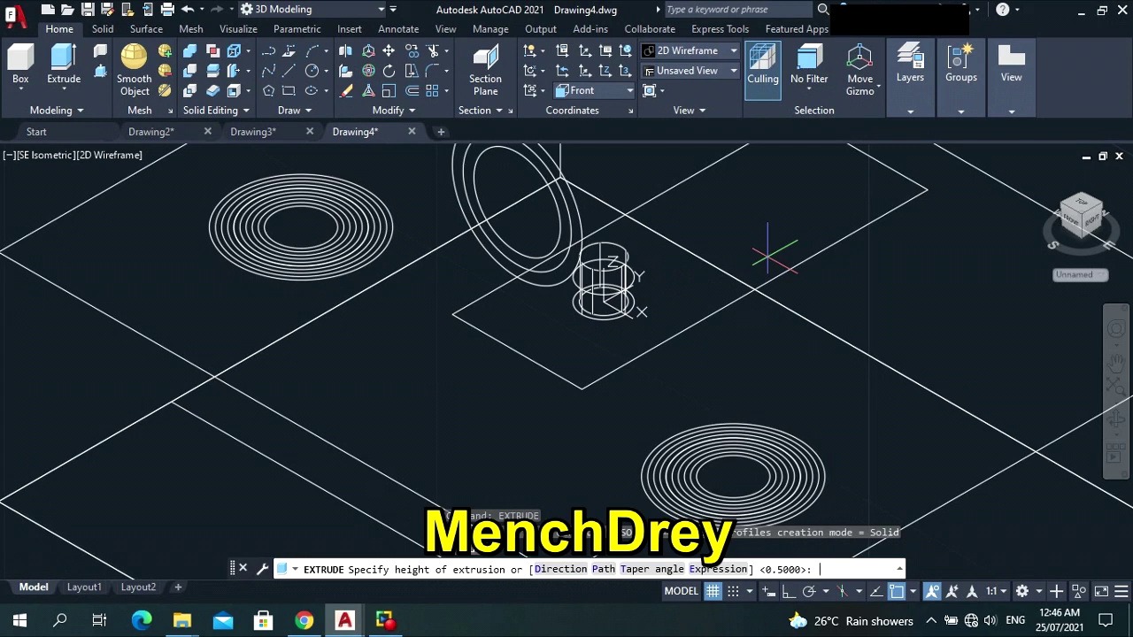
type("1")
key("Return")
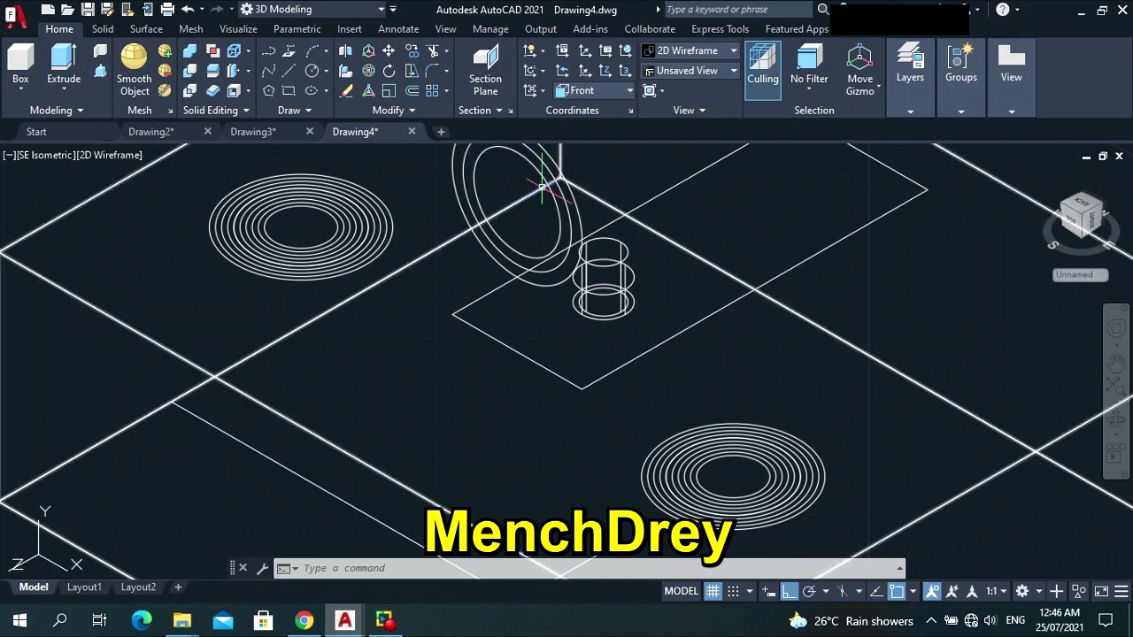
scroll(549, 187, "down", 2)
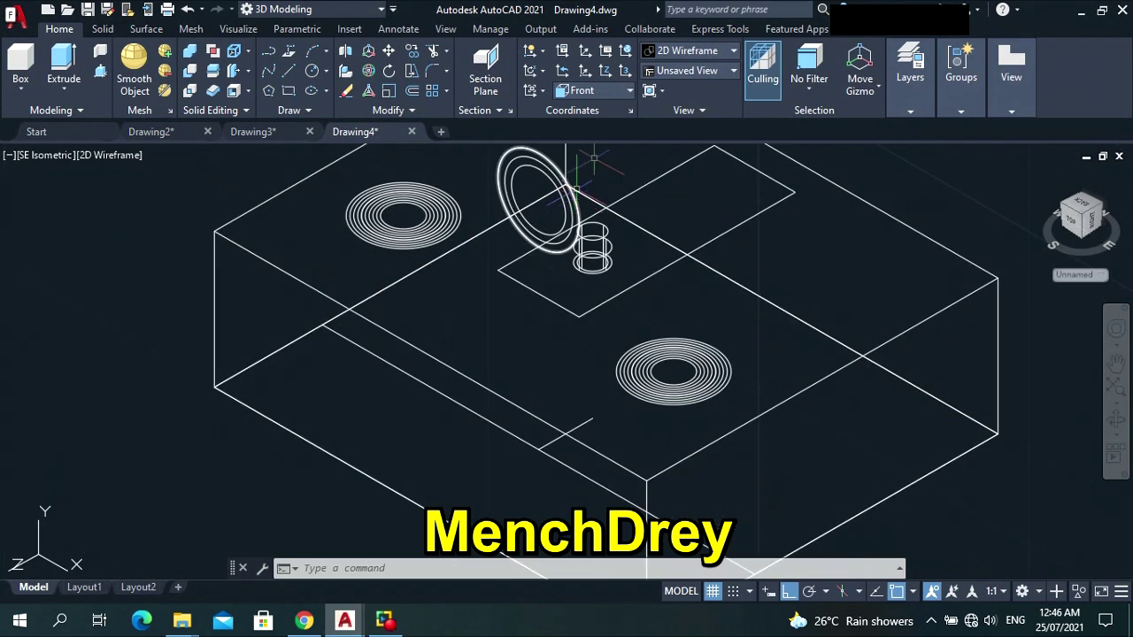
scroll(552, 193, "up", 2)
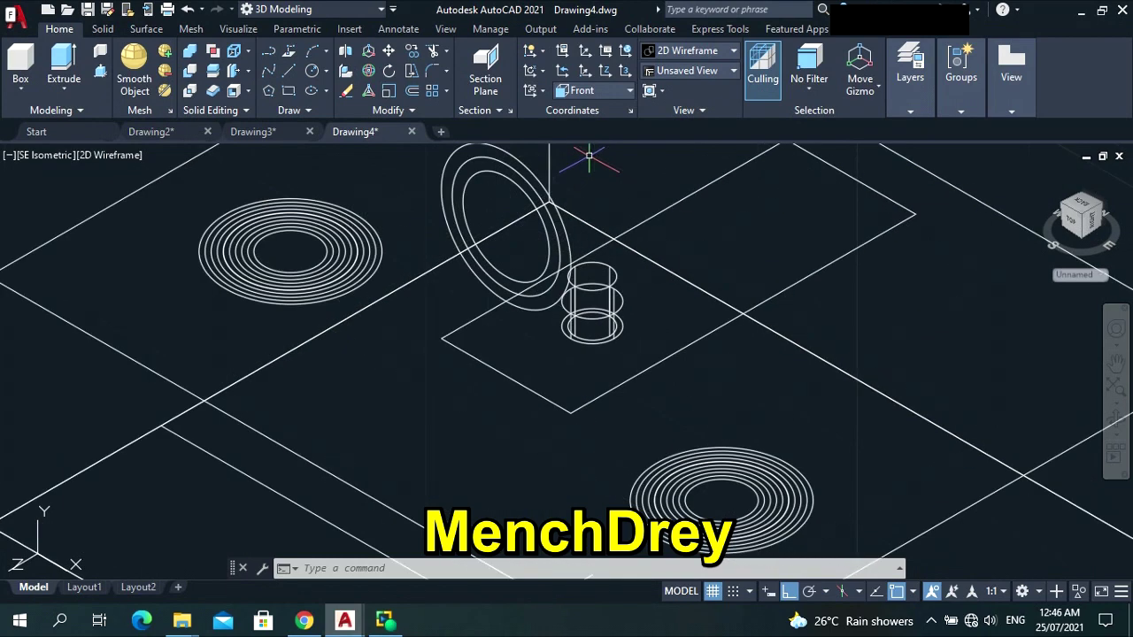
mouse_move(539, 212)
left_click(541, 215)
left_click(551, 217)
left_click(560, 209)
key("Escape")
key("Escape")
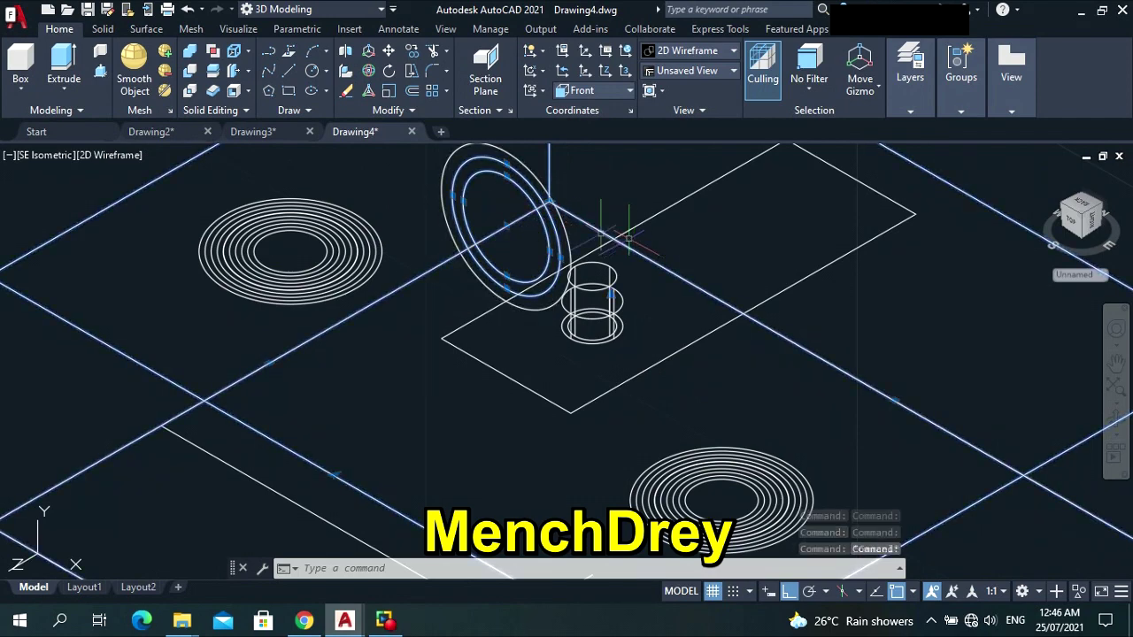
left_click(549, 246)
left_click(558, 240)
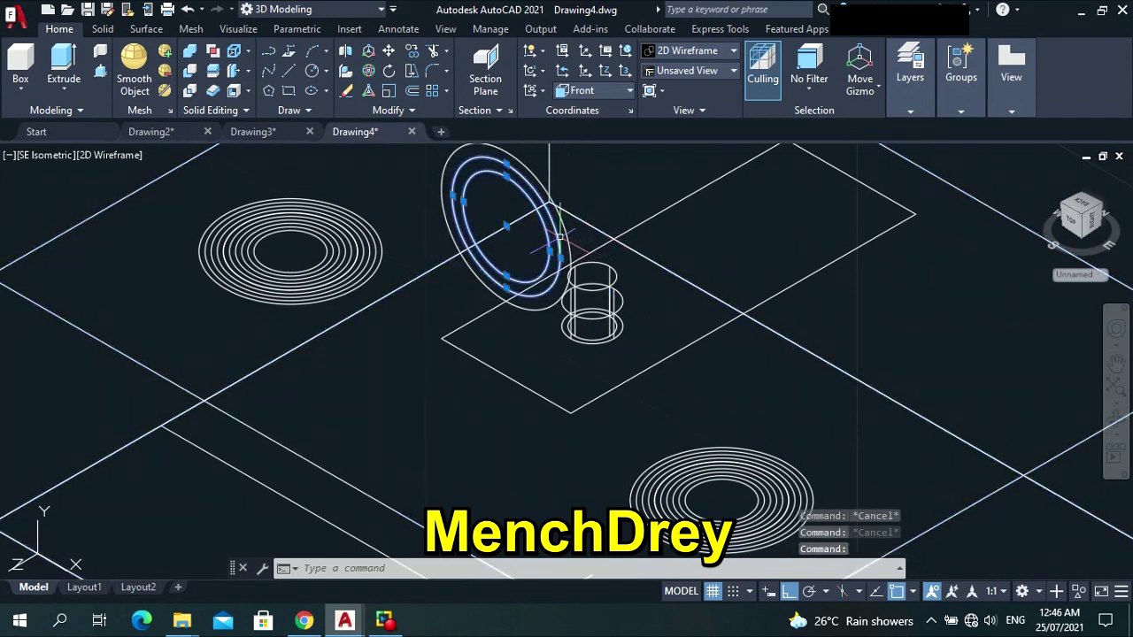
left_click(567, 234)
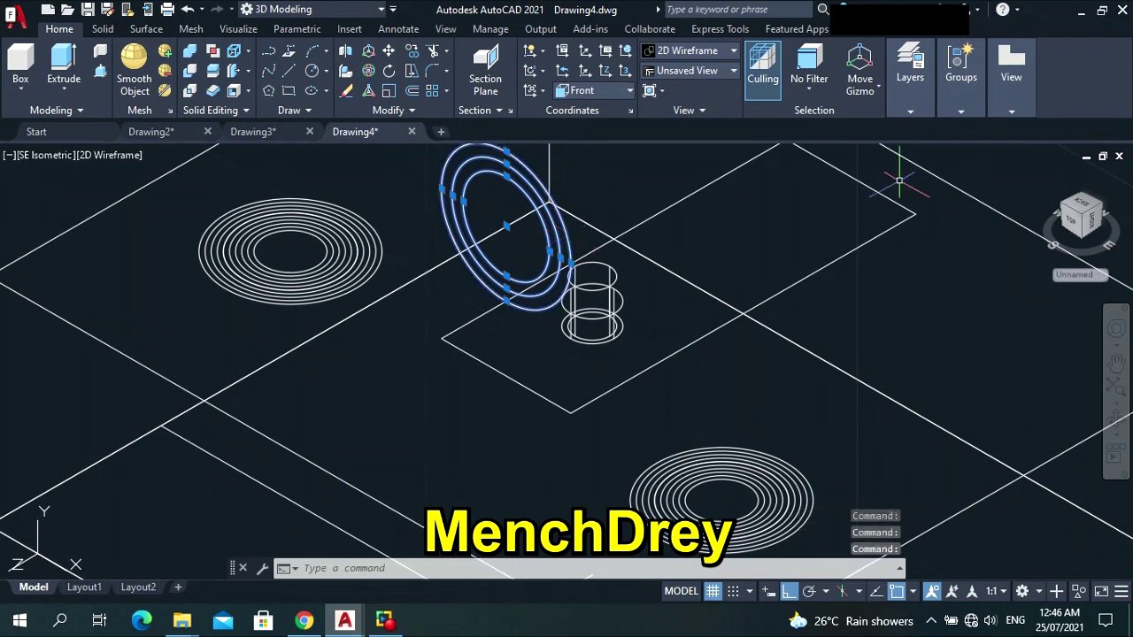
type("extru")
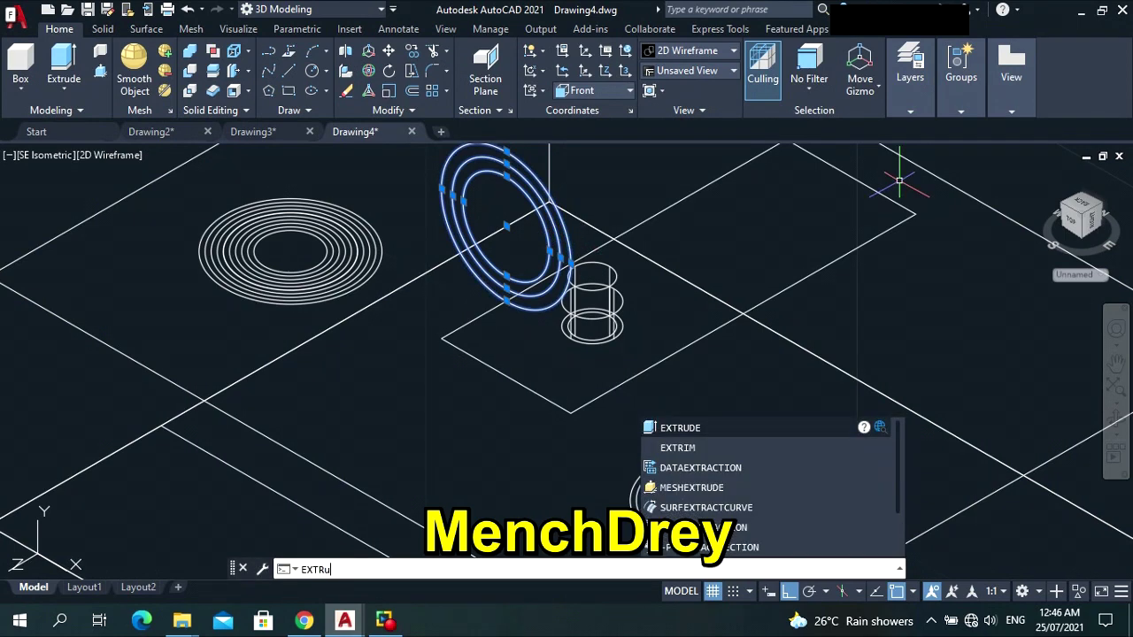
key("Escape")
key("Escape")
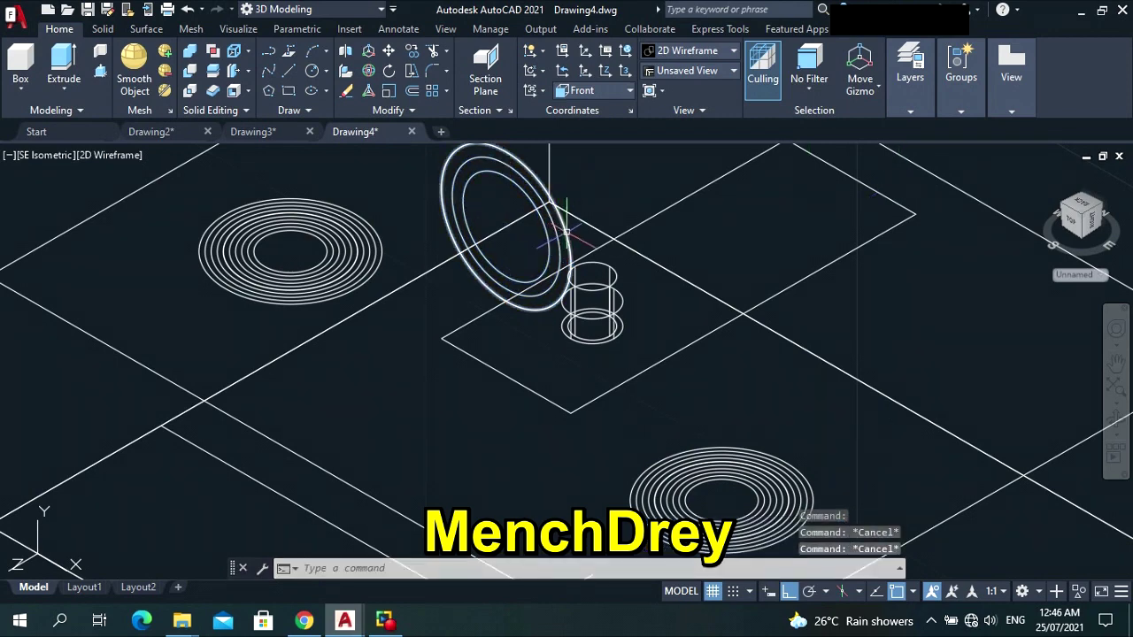
Try to extrude the outermost upright circle by 5.
left_click(568, 232)
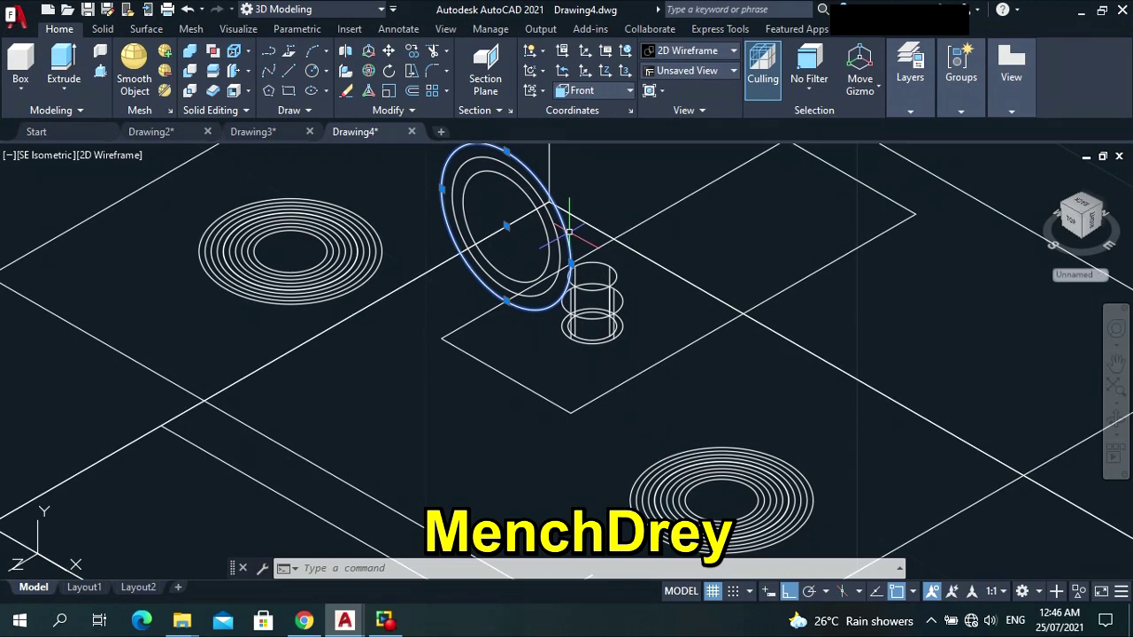
type("extrude")
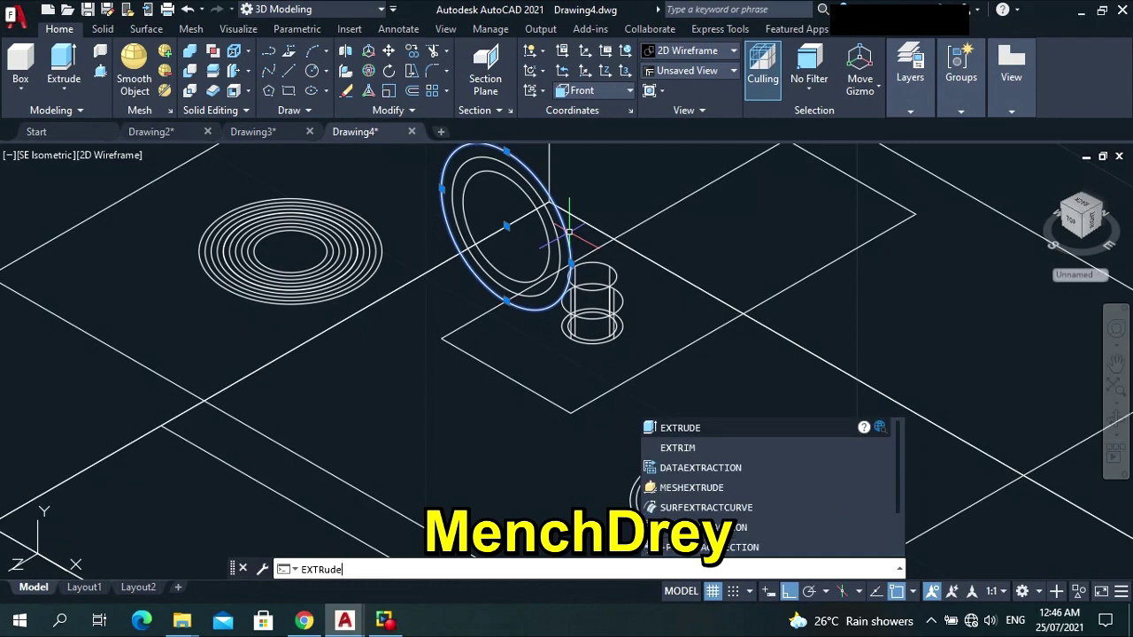
key("Return")
type("5")
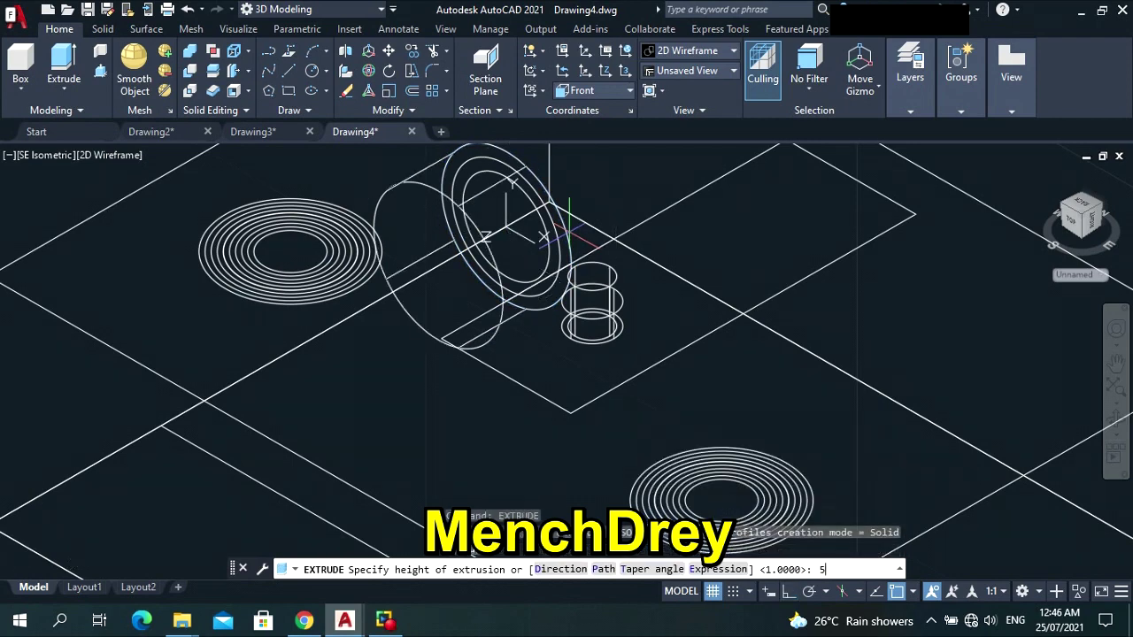
key("Return")
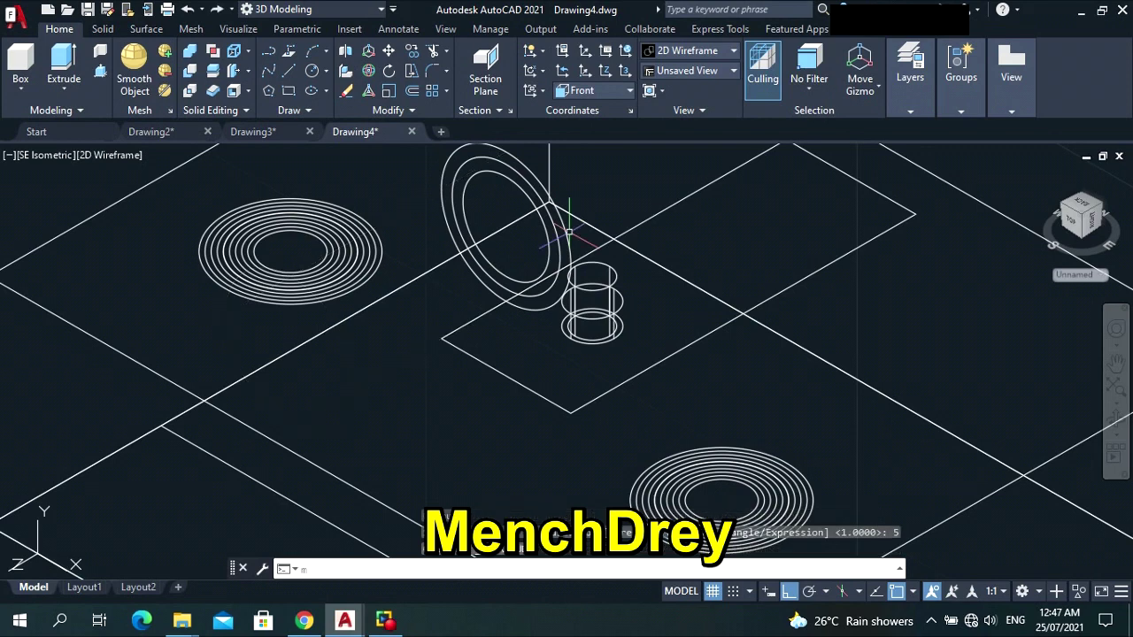
Extrude the outermost upright circle by -5, towards the back of the box.
type("extrude")
key("Return")
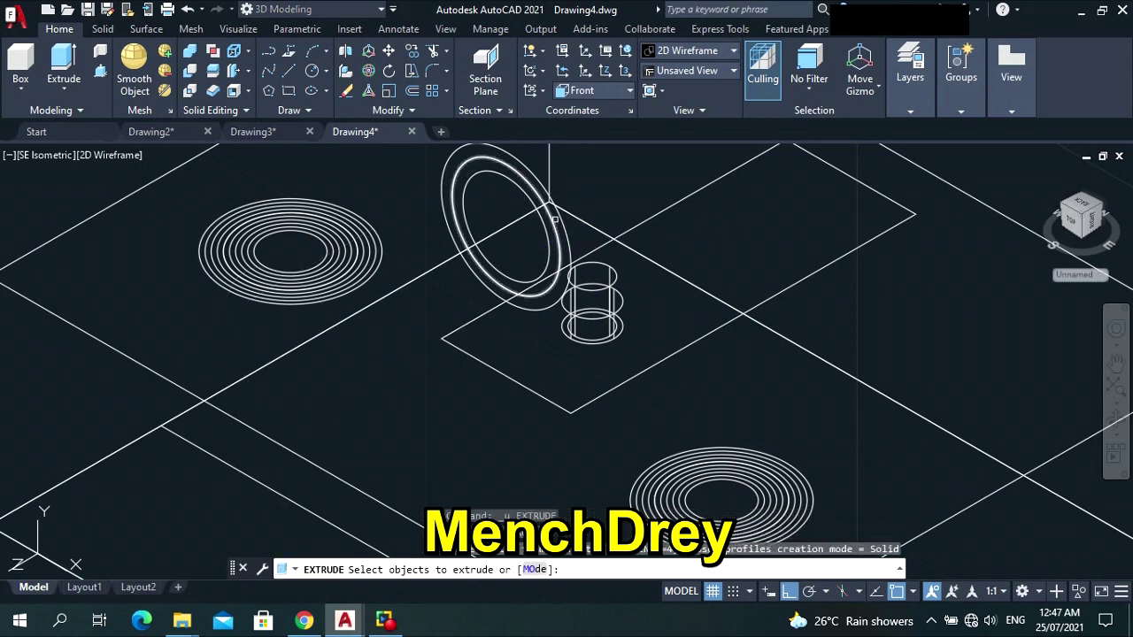
left_click(565, 224)
key("Return")
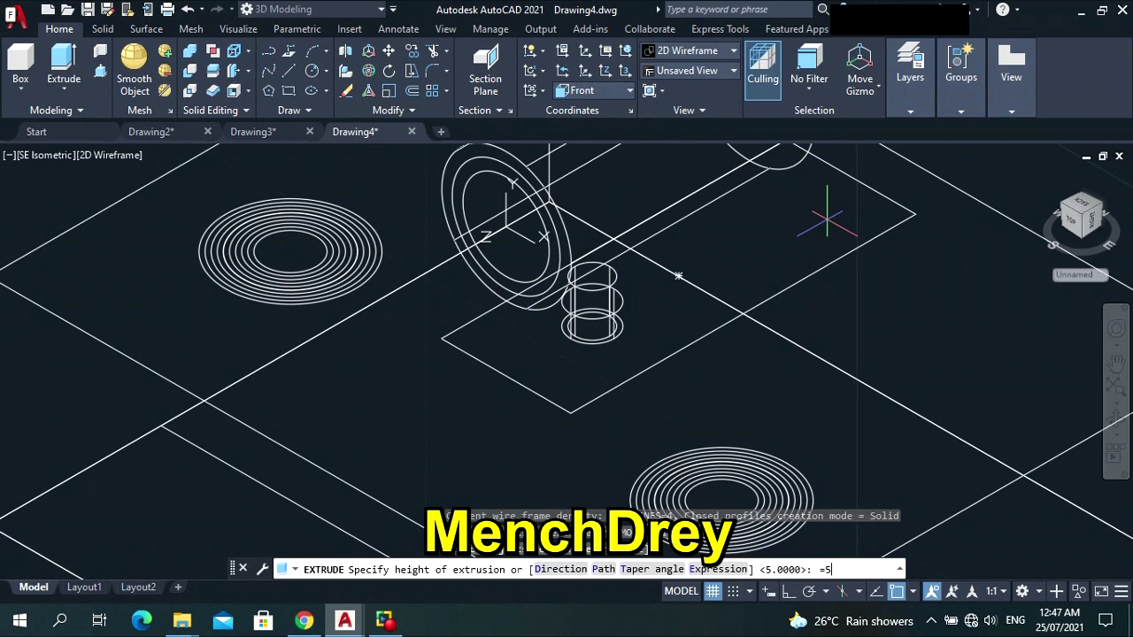
type("=5")
key("Return")
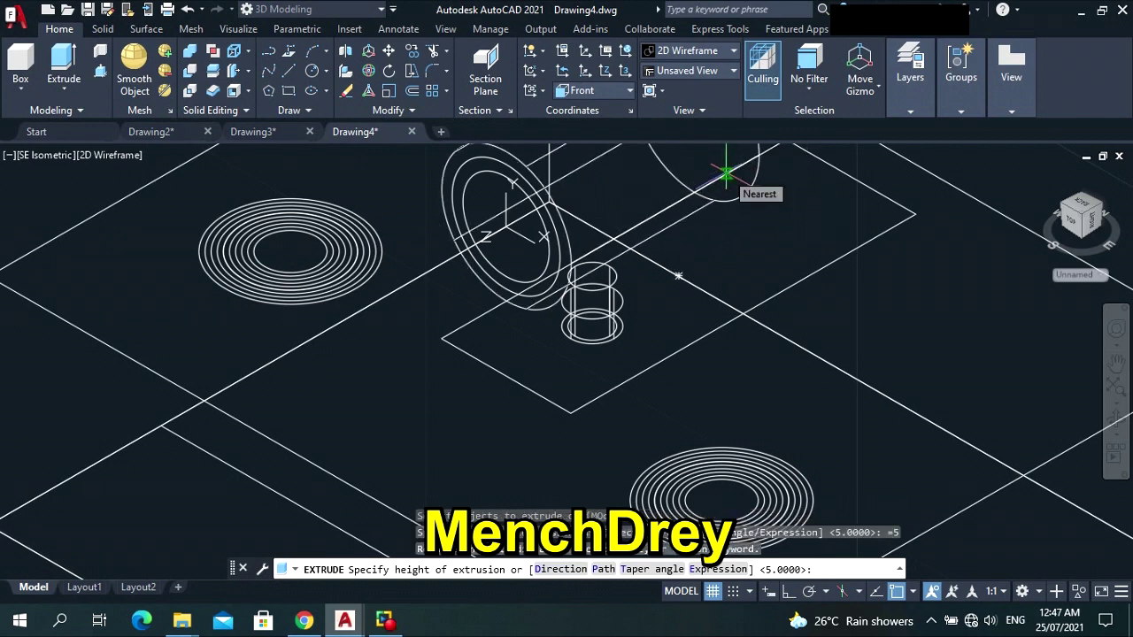
type("-5")
key("Return")
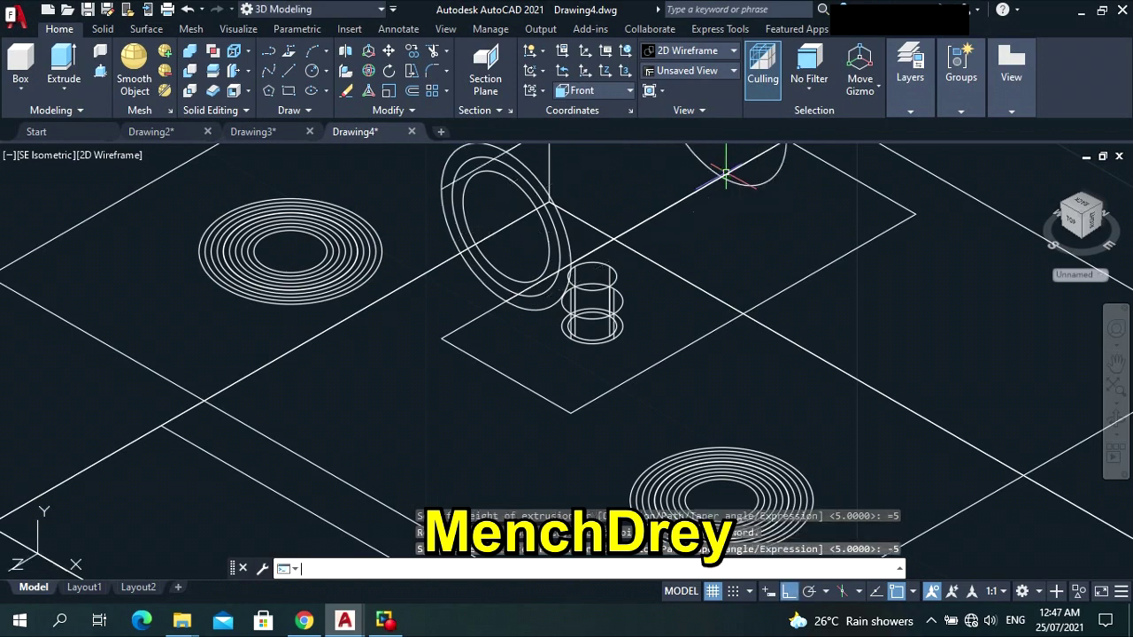
Extrude the middle of the three upright circles forward to a height of 0.5.
scroll(726, 175, "down", 4)
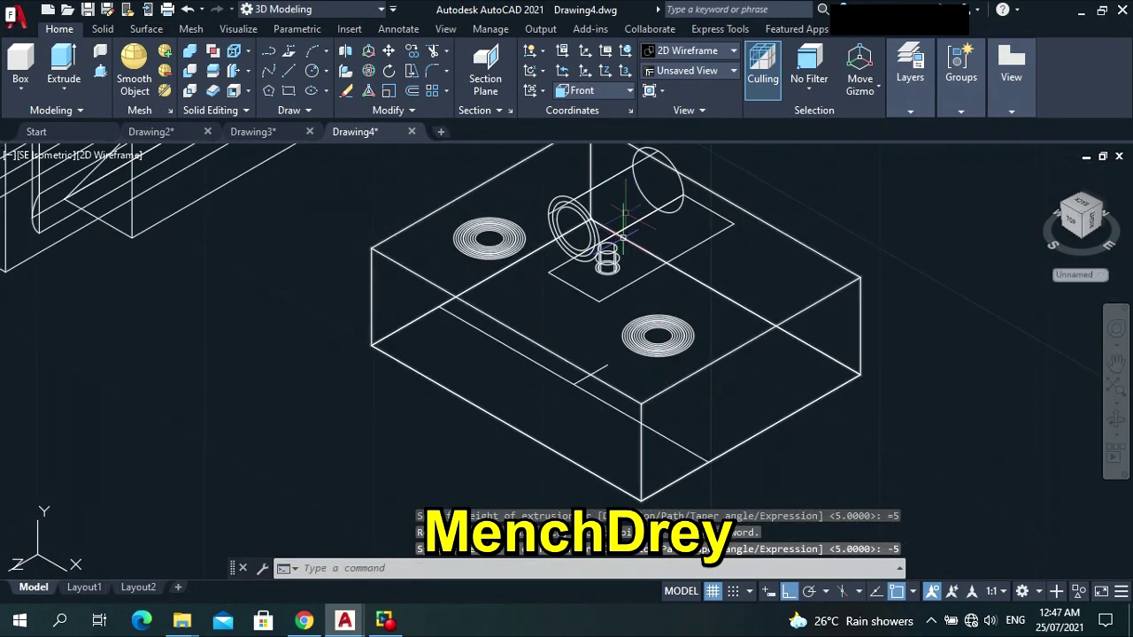
scroll(586, 202, "up", 5)
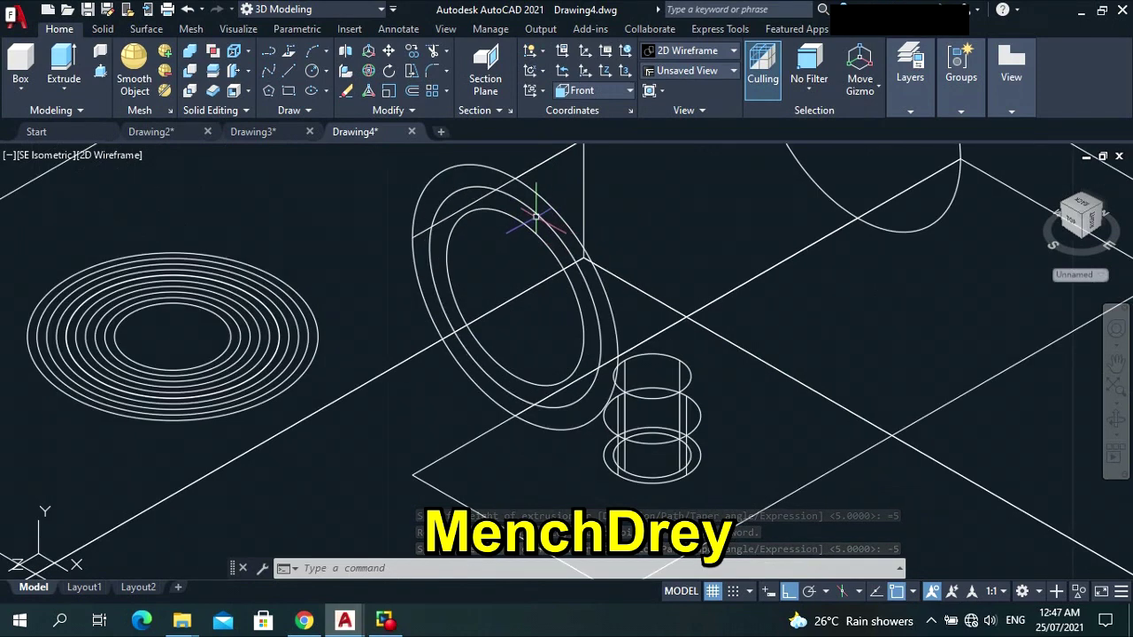
left_click(539, 215)
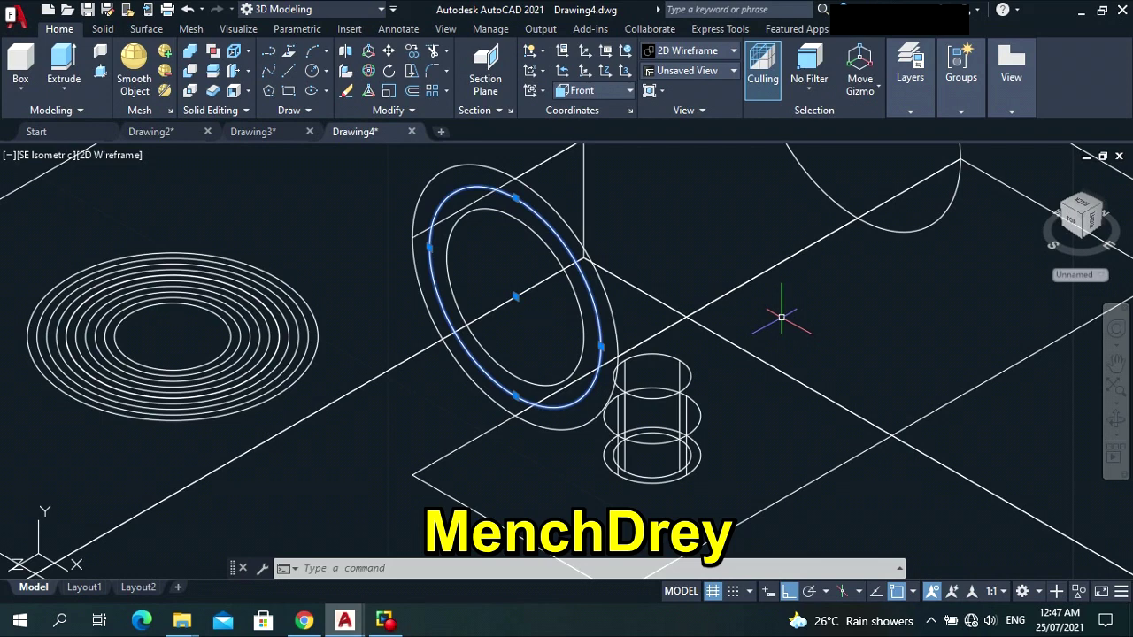
type("extru")
key("Return")
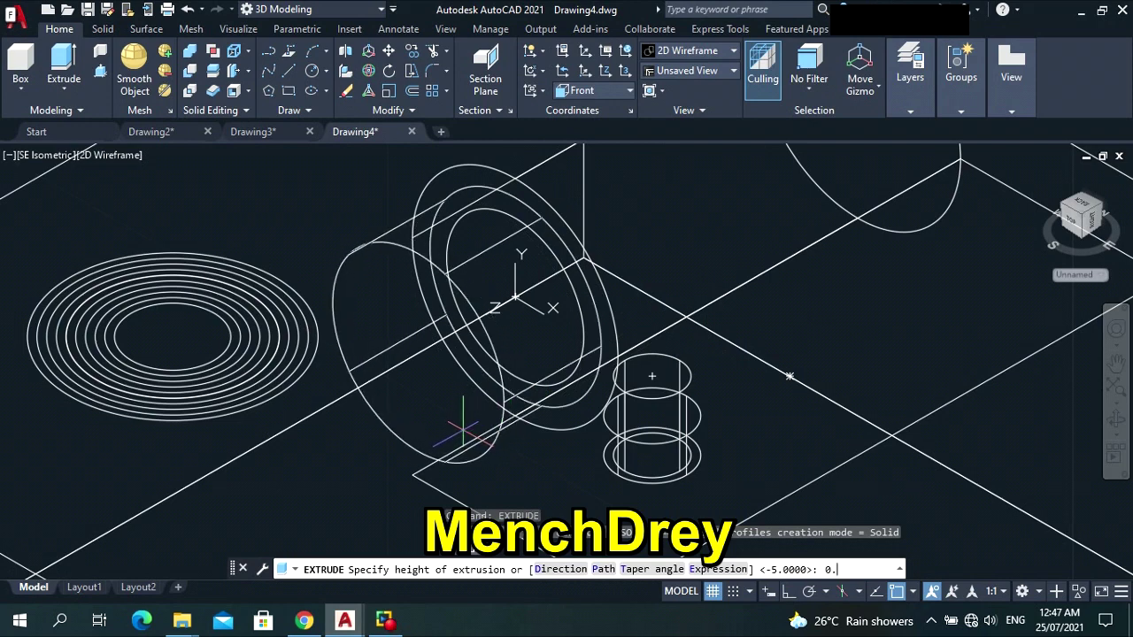
type("0.5")
key("Return")
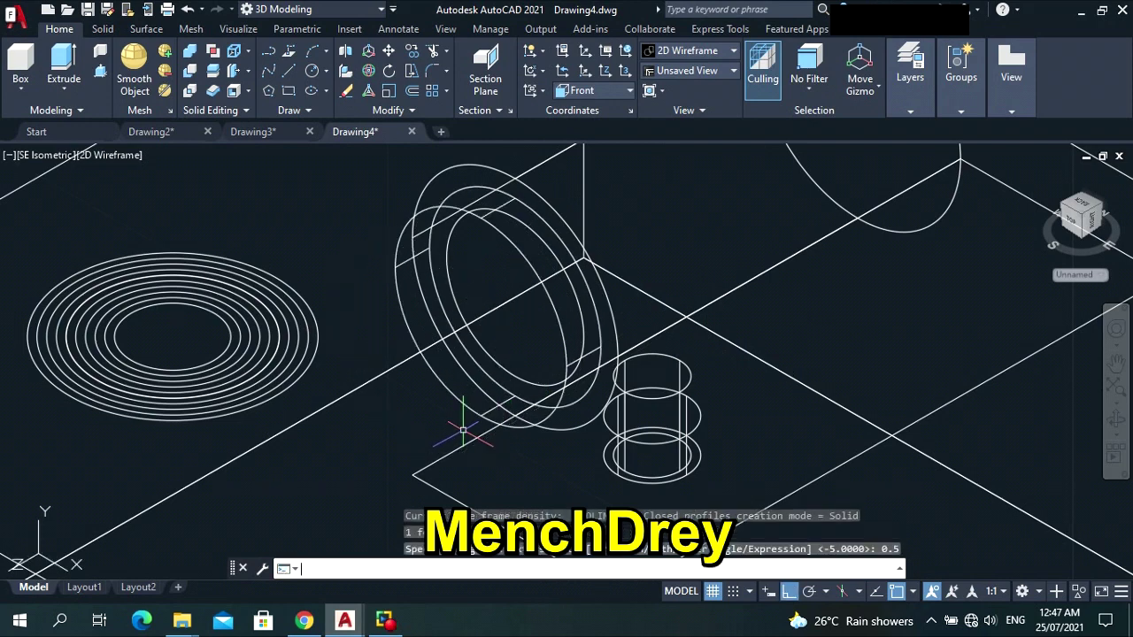
Extrude the innermost upright circle forward to a height of 1.
left_click(598, 329)
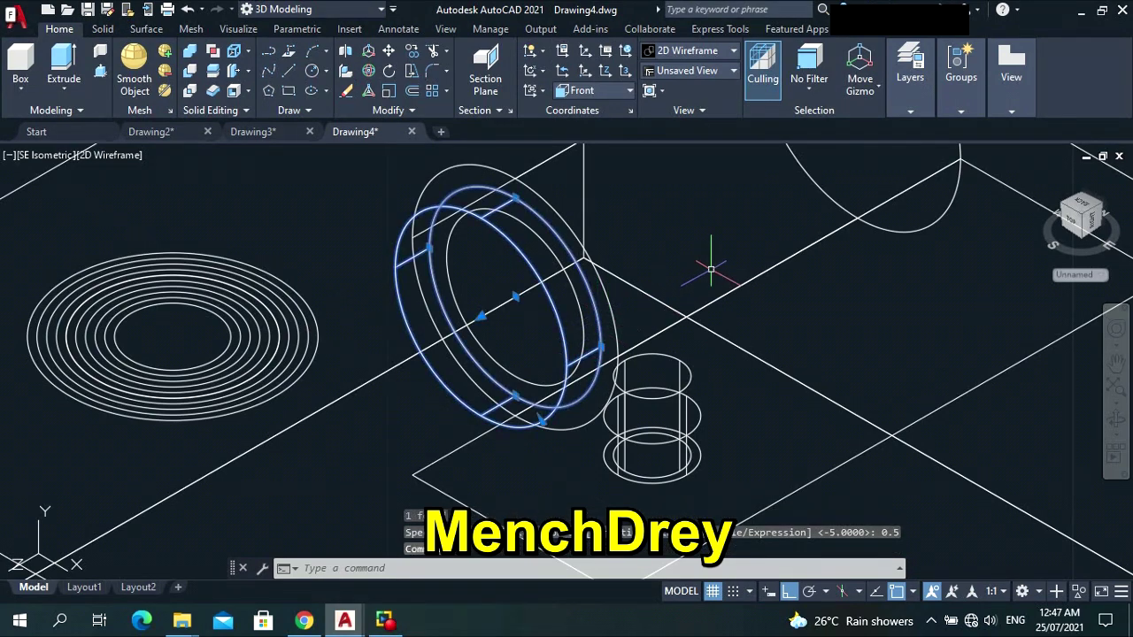
key("Escape")
key("Escape")
left_click(576, 285)
type("extrude")
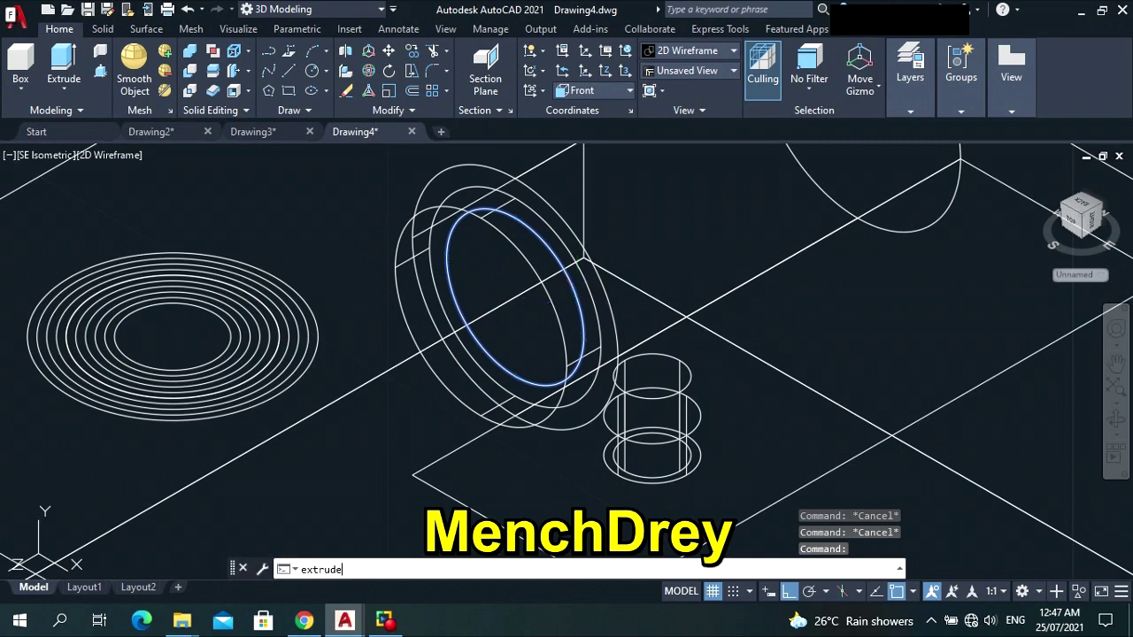
key("Return")
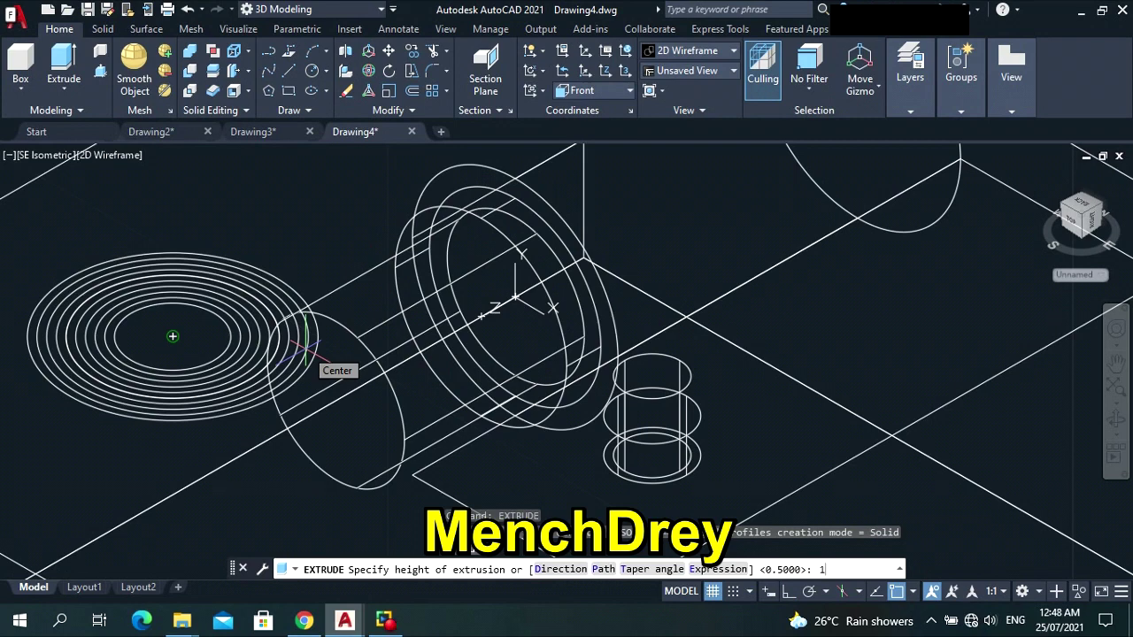
type("1")
key("Return")
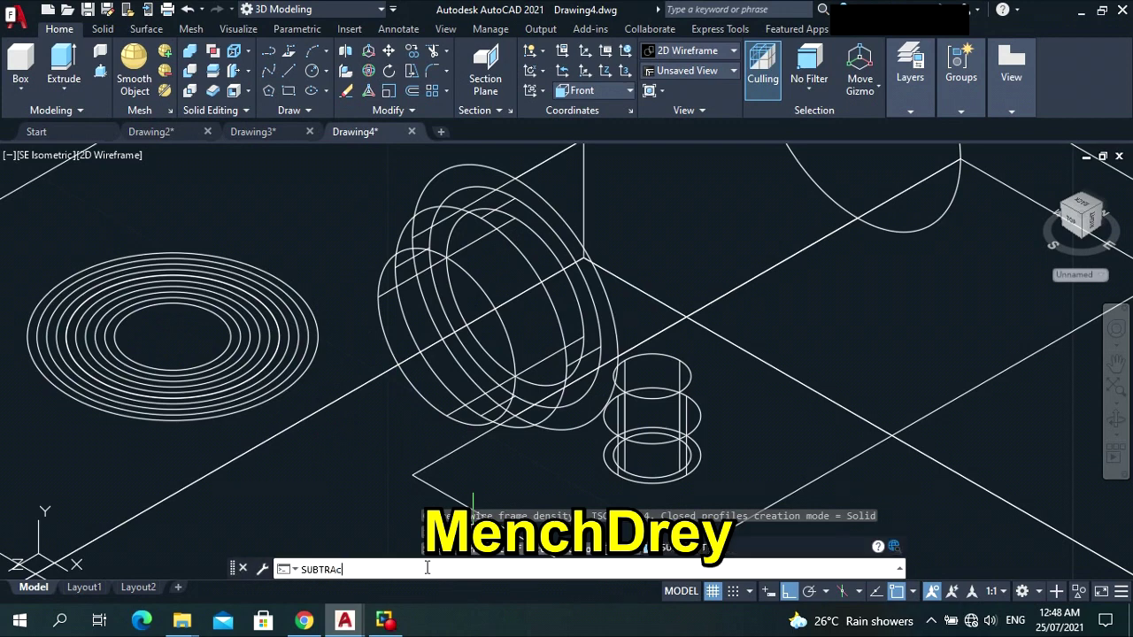
Subtract the innermost upright cylinder from the 0.5 deep middle disc to form a ring.
key("Return")
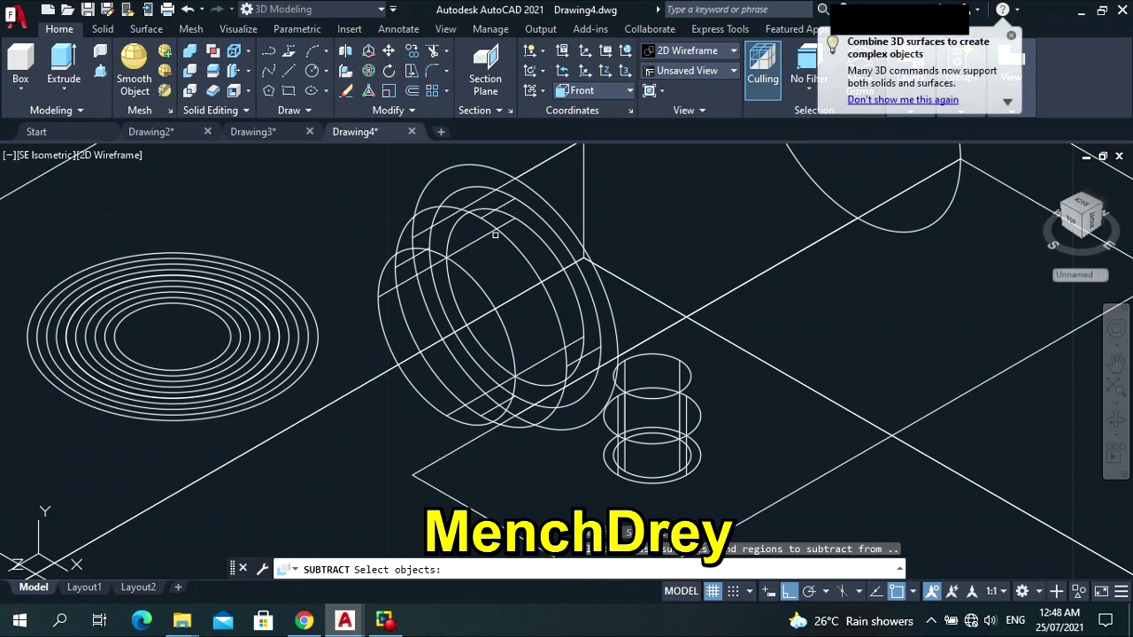
left_click(506, 237)
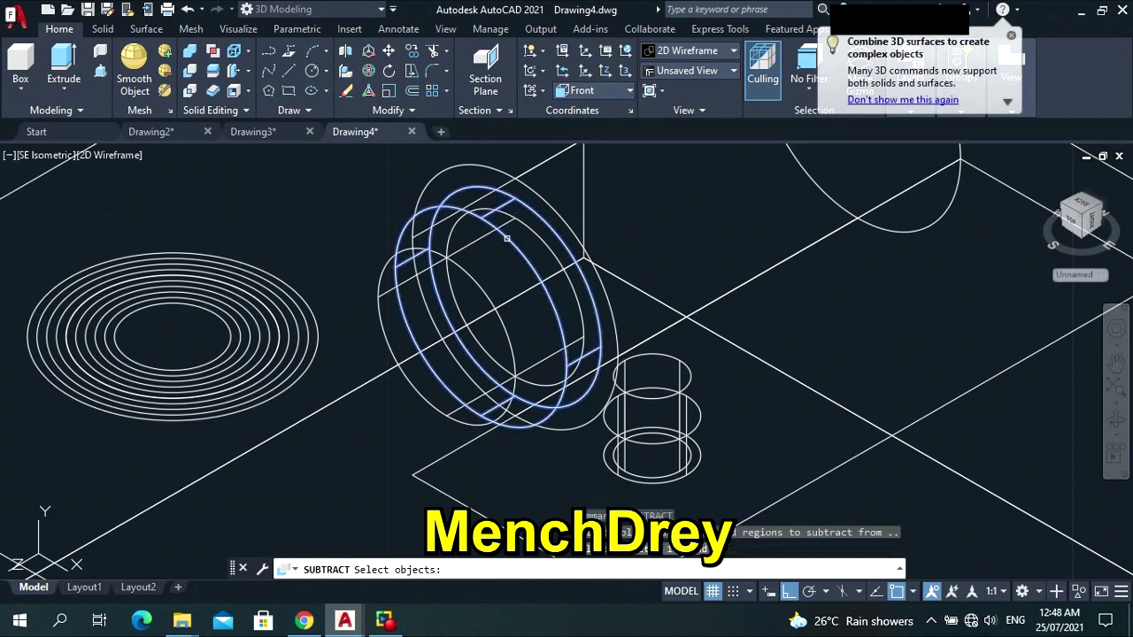
left_click(506, 237)
key("Return")
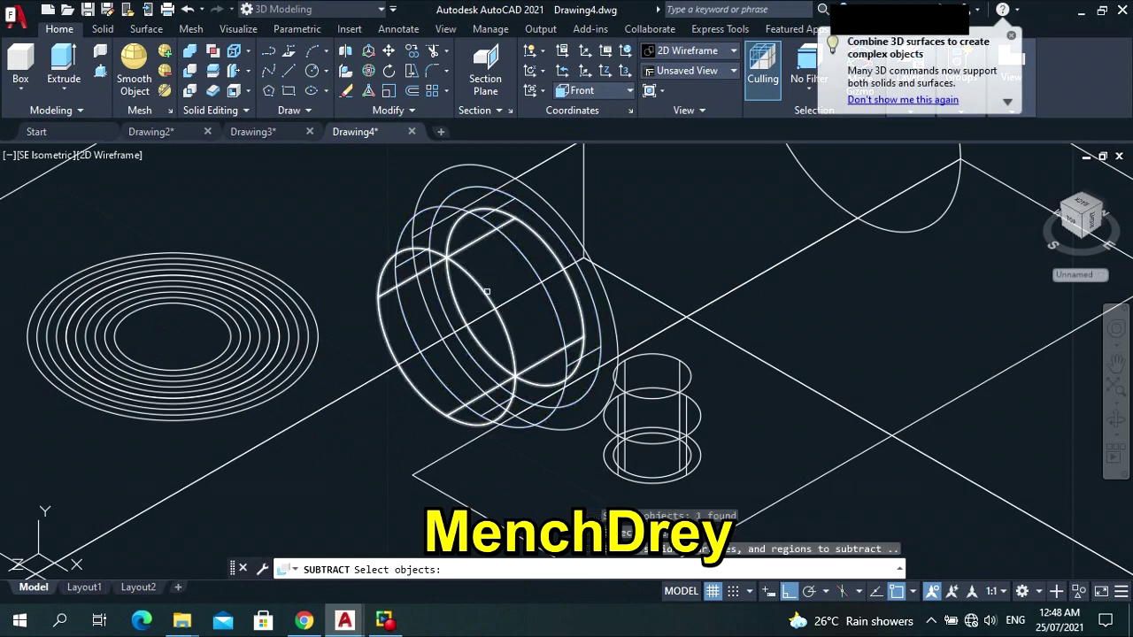
left_click(483, 295)
key("Return")
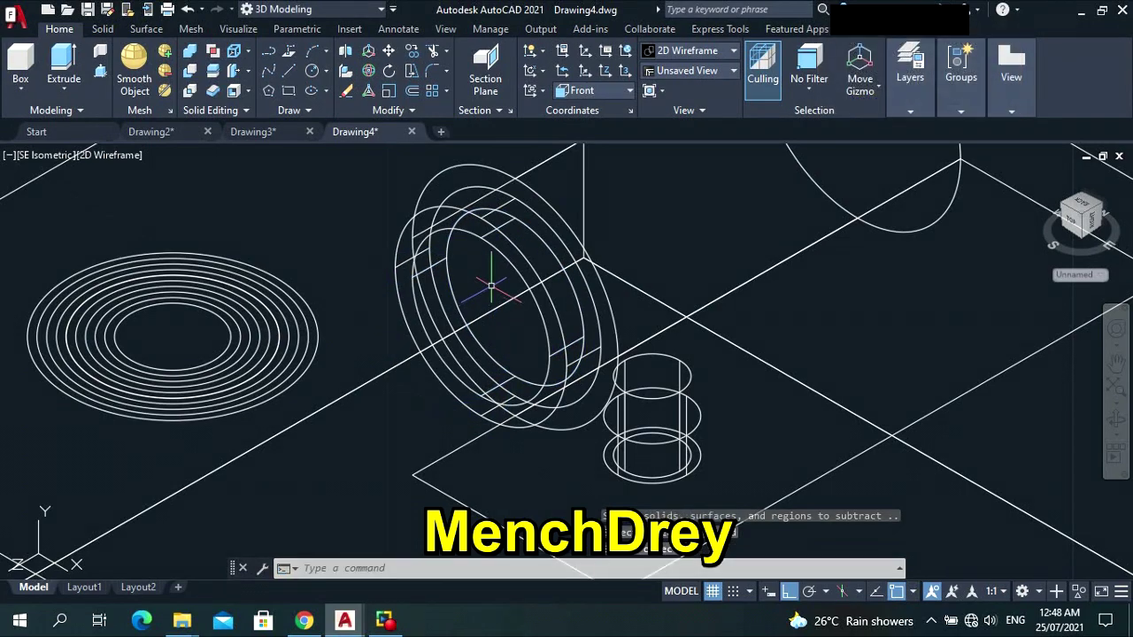
Check the cylinder and its front ring in the Shaded with edges visual style, and return to 2D Wireframe.
left_click(106, 154)
left_click(175, 288)
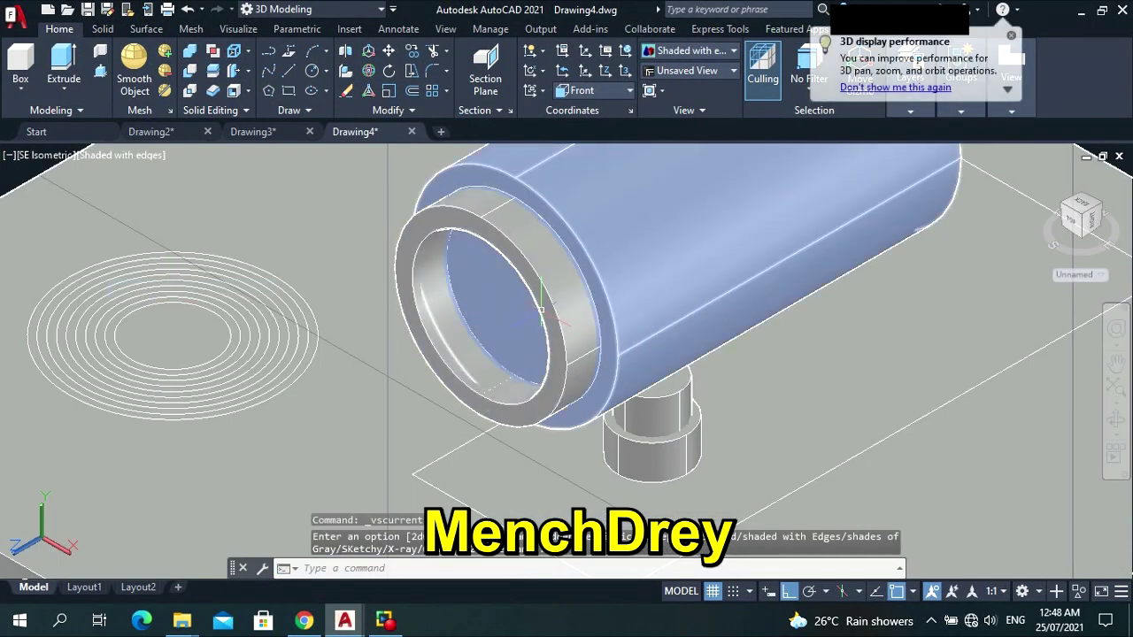
key("Escape")
key("Escape")
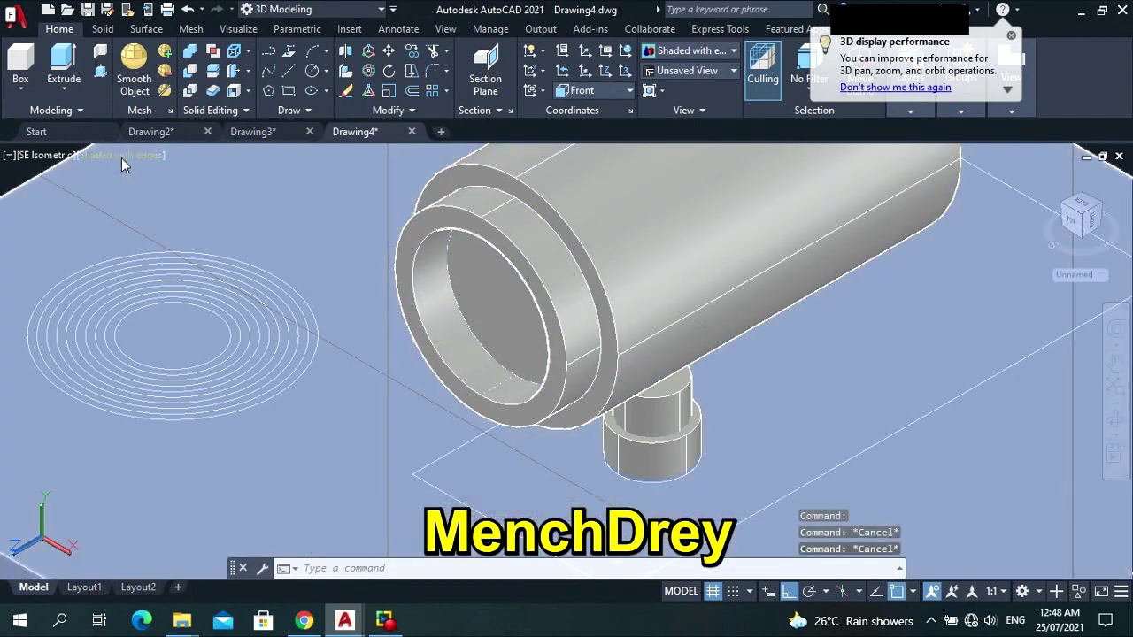
left_click(126, 155)
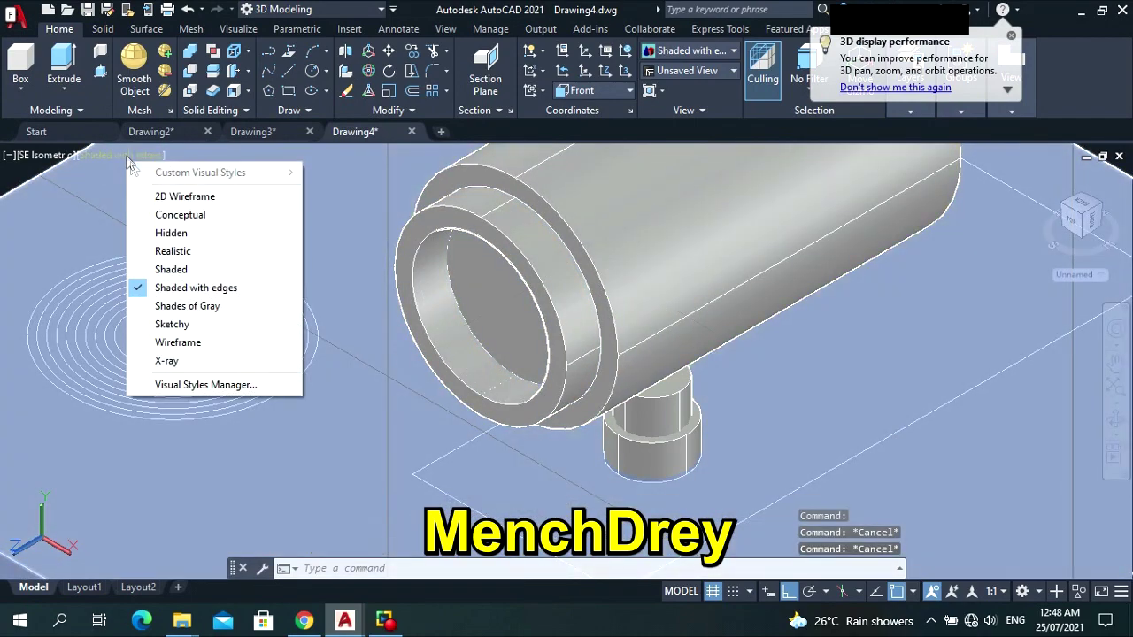
left_click(151, 194)
Delete the long guide line and the short line meeting it at its midpoint near the front of the box.
scroll(441, 370, "down", 6)
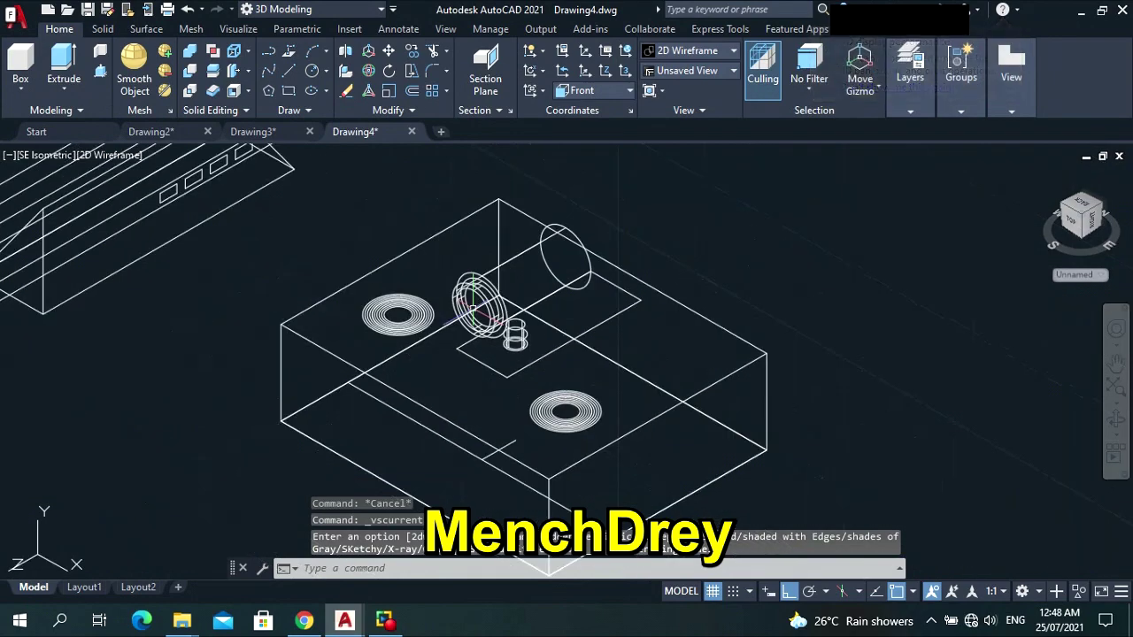
key("Escape")
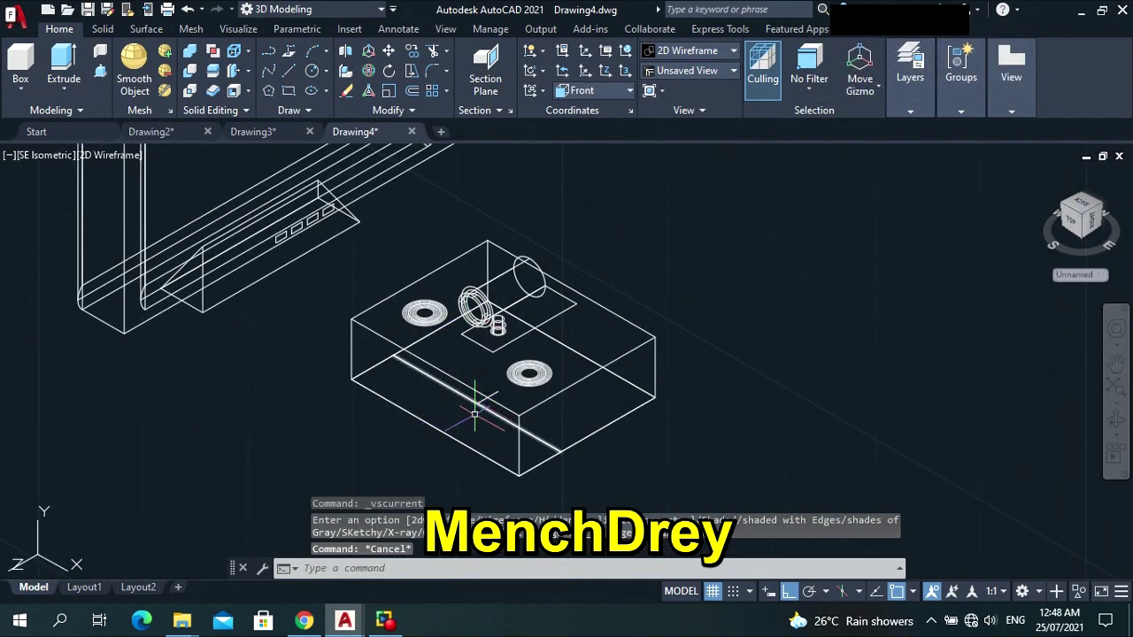
left_click(535, 437)
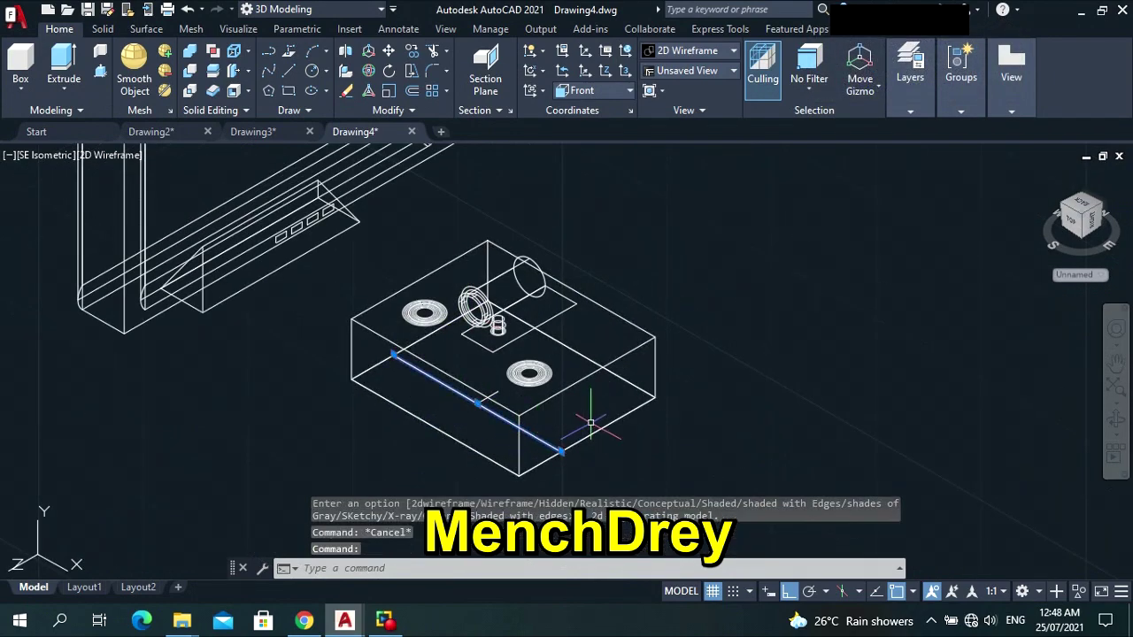
key("Delete")
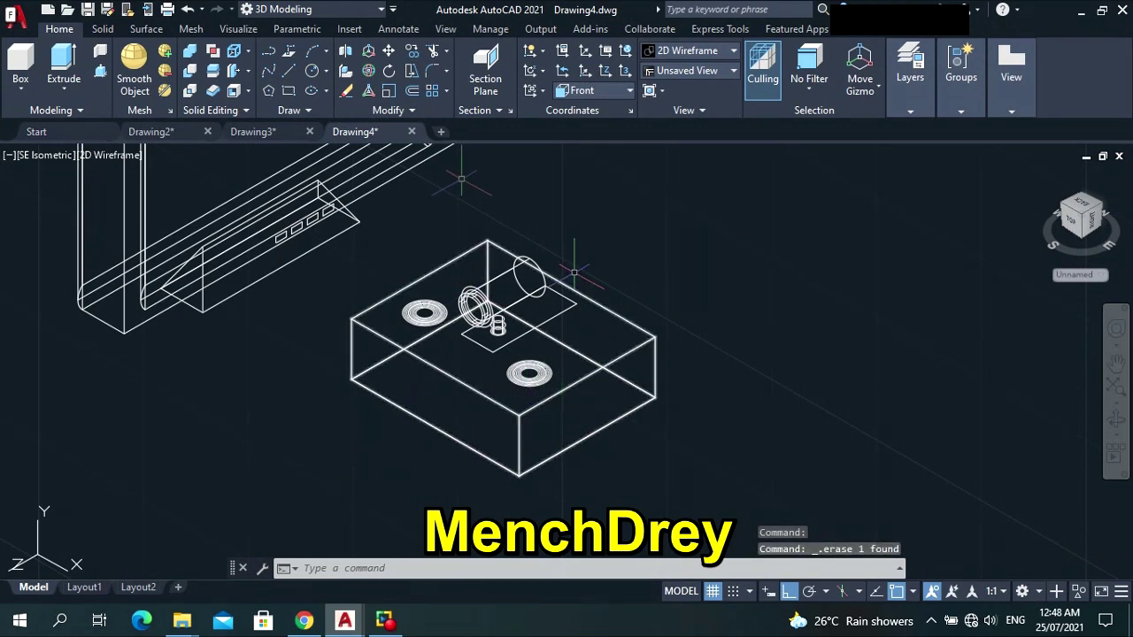
Set the model view to Front with the box and upright cylinder in sight.
left_click(46, 155)
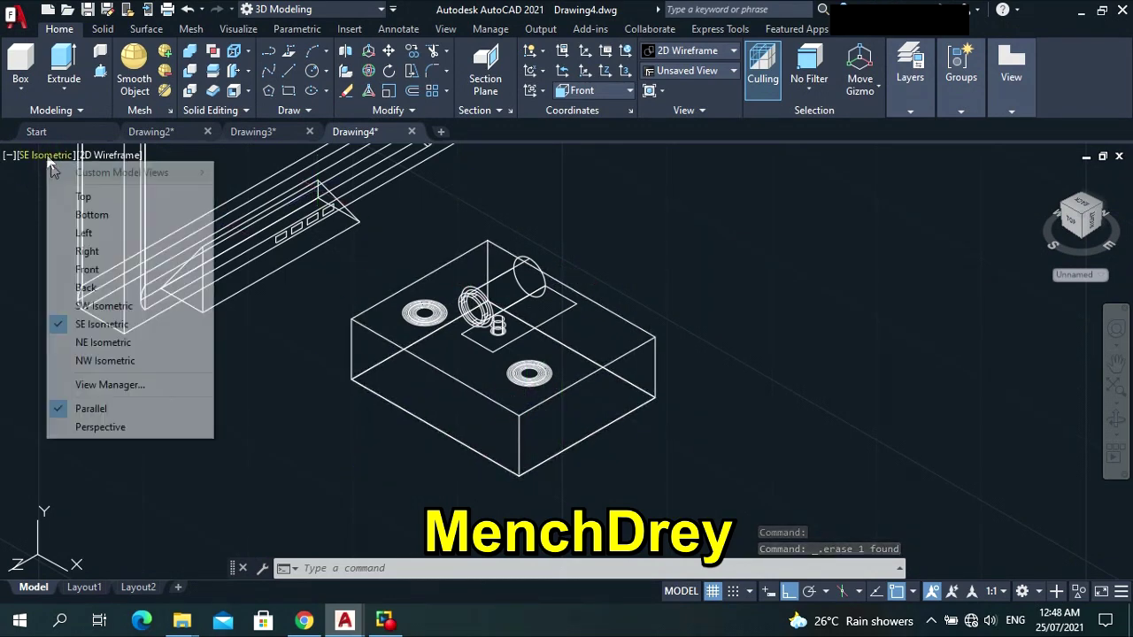
left_click(57, 193)
left_click(27, 155)
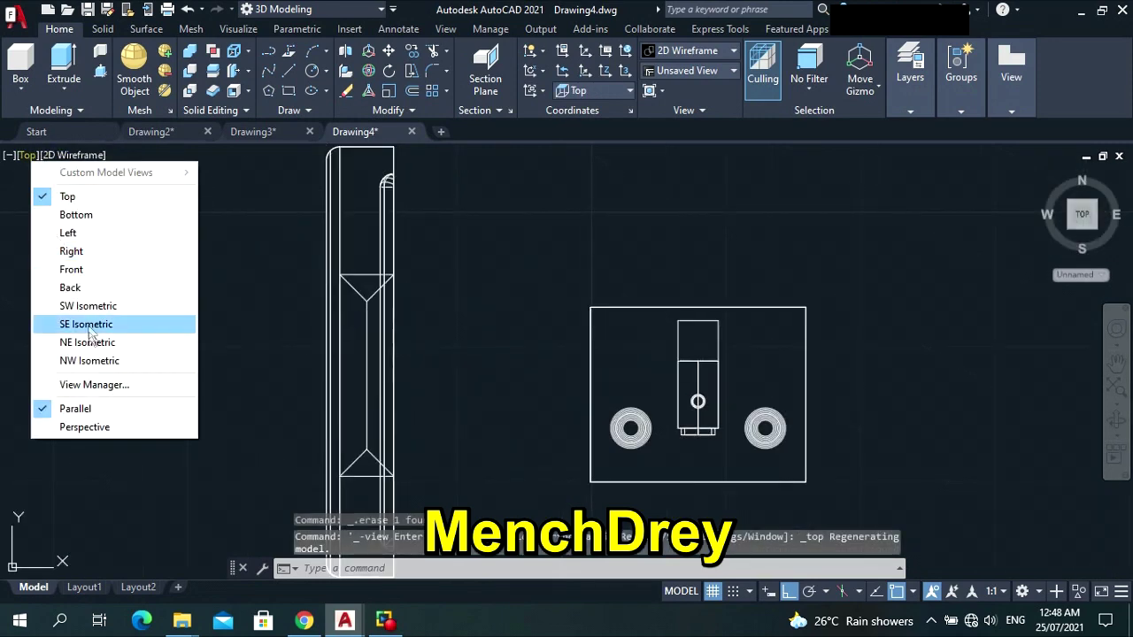
left_click(88, 306)
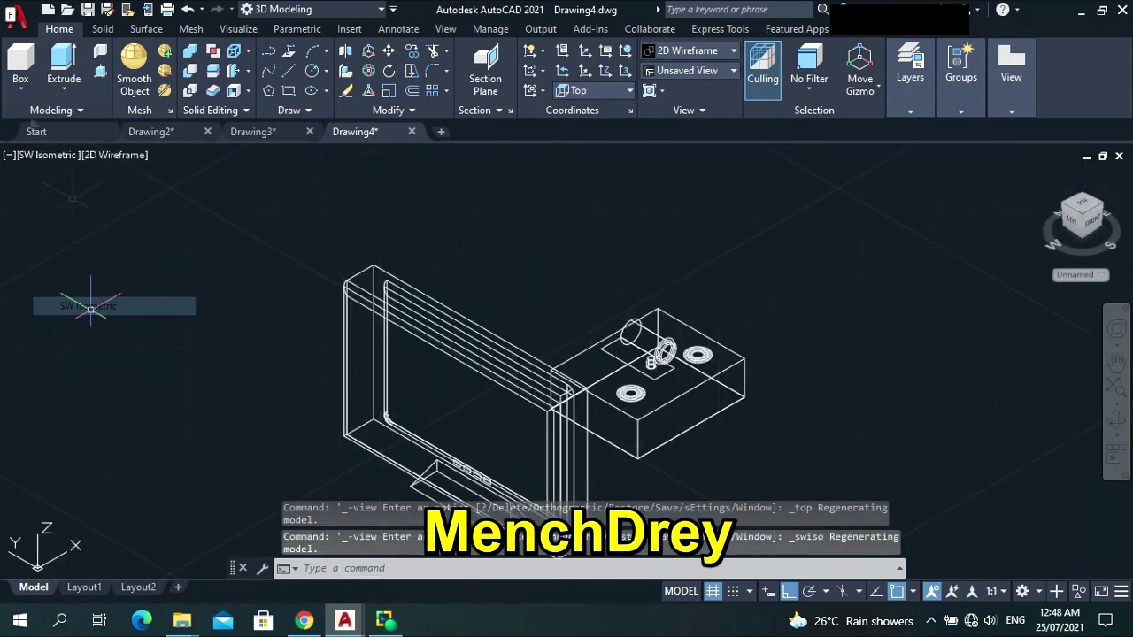
left_click(40, 155)
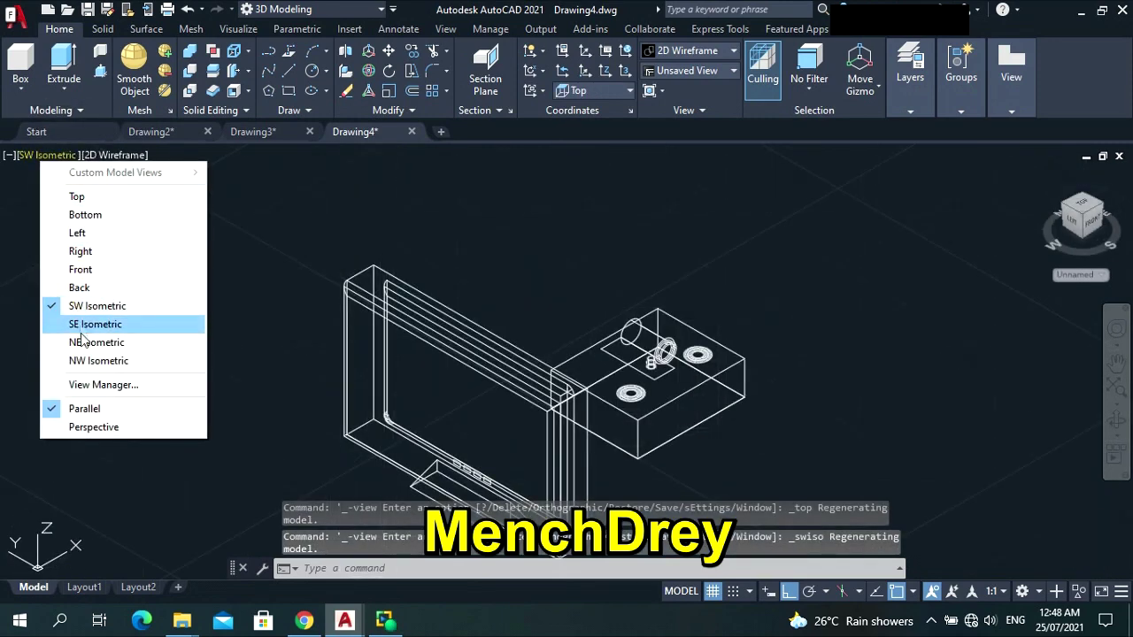
left_click(81, 270)
scroll(805, 420, "up", 5)
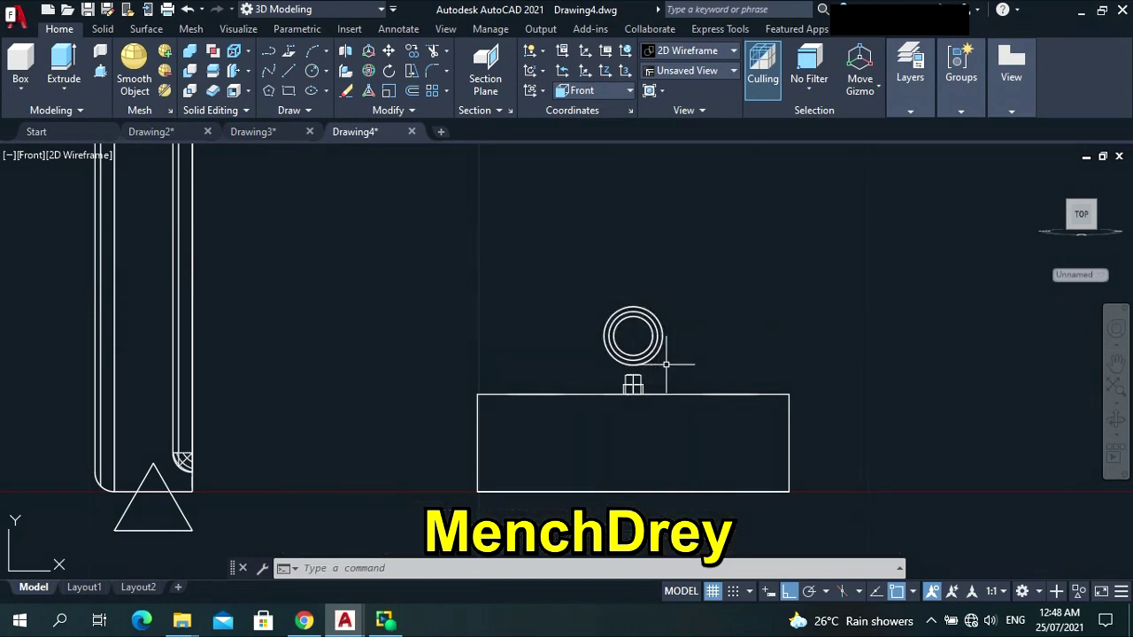
Try to move the large cylinder and its front ring by a displacement of 0,0.5,0.
scroll(666, 364, "up", 5)
left_click(630, 353)
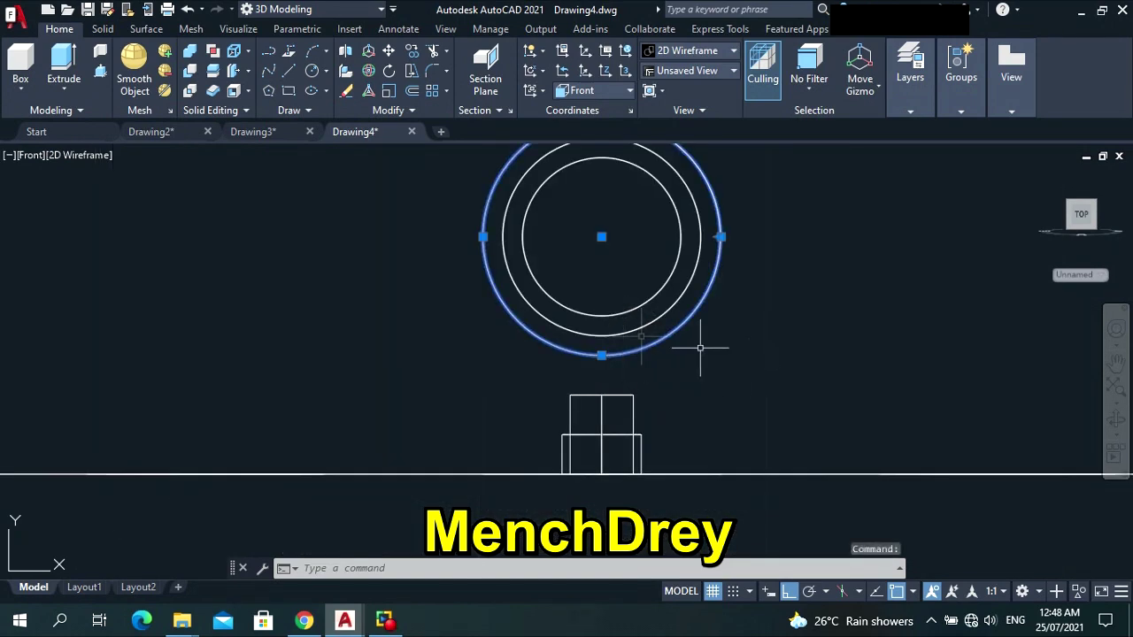
left_click(646, 328)
left_click(627, 301)
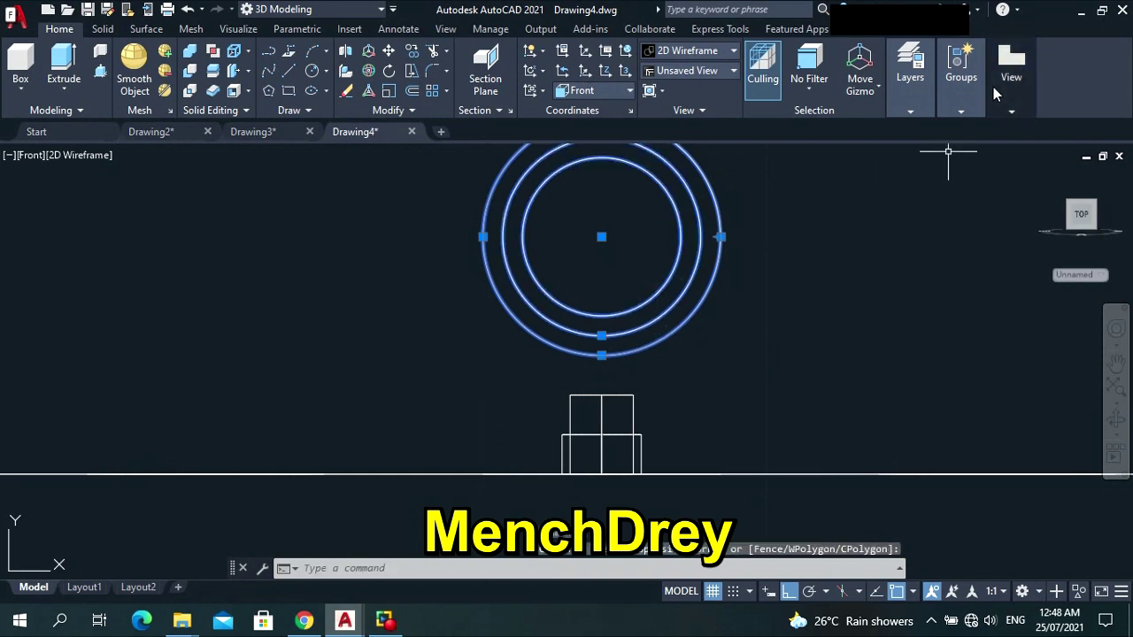
mouse_move(993, 87)
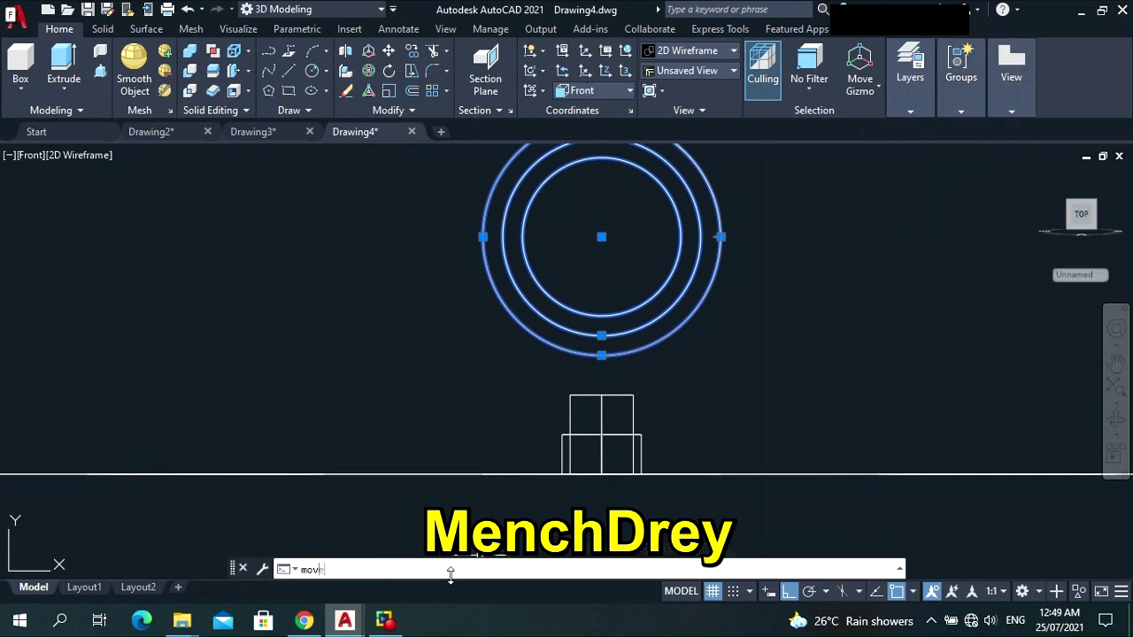
key("Return")
type("d")
key("Return")
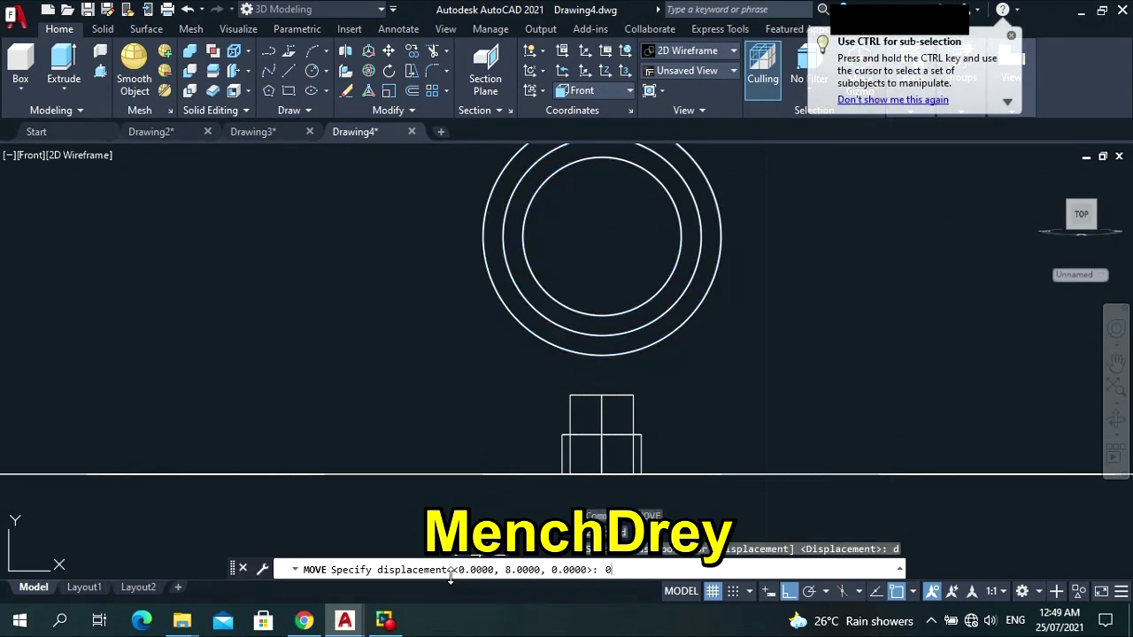
type("0,0.")
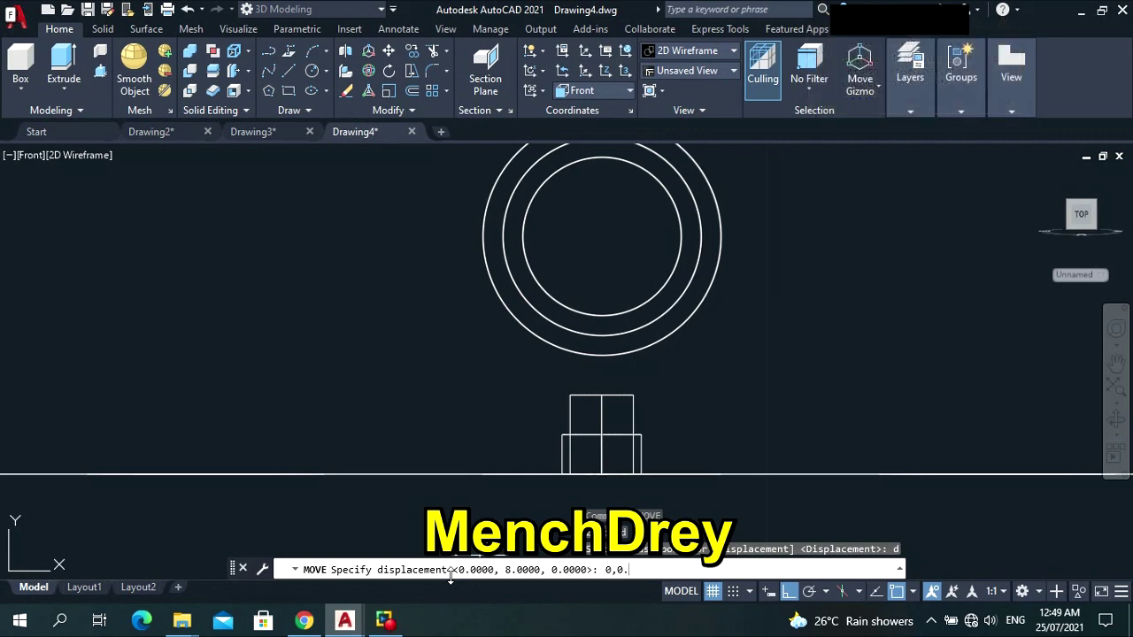
type("5,0")
key("Return")
key("ctrl+z")
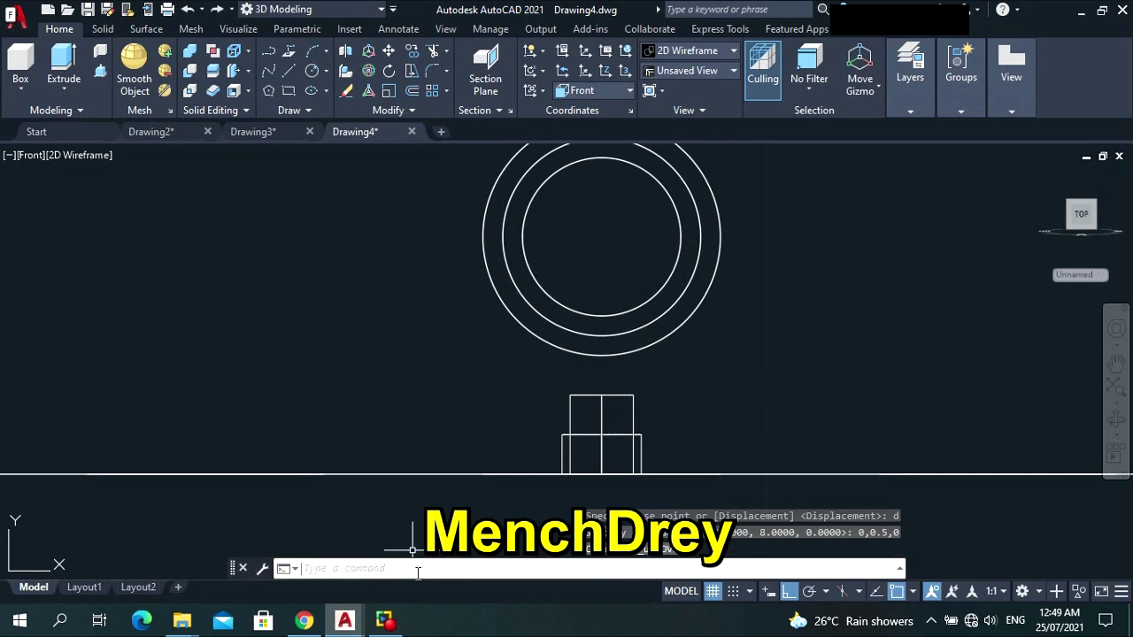
Move the large cylinder and its front ring by a displacement of 0,-0.5,0.
type("o")
key("BackSpace")
type("move")
key("Return")
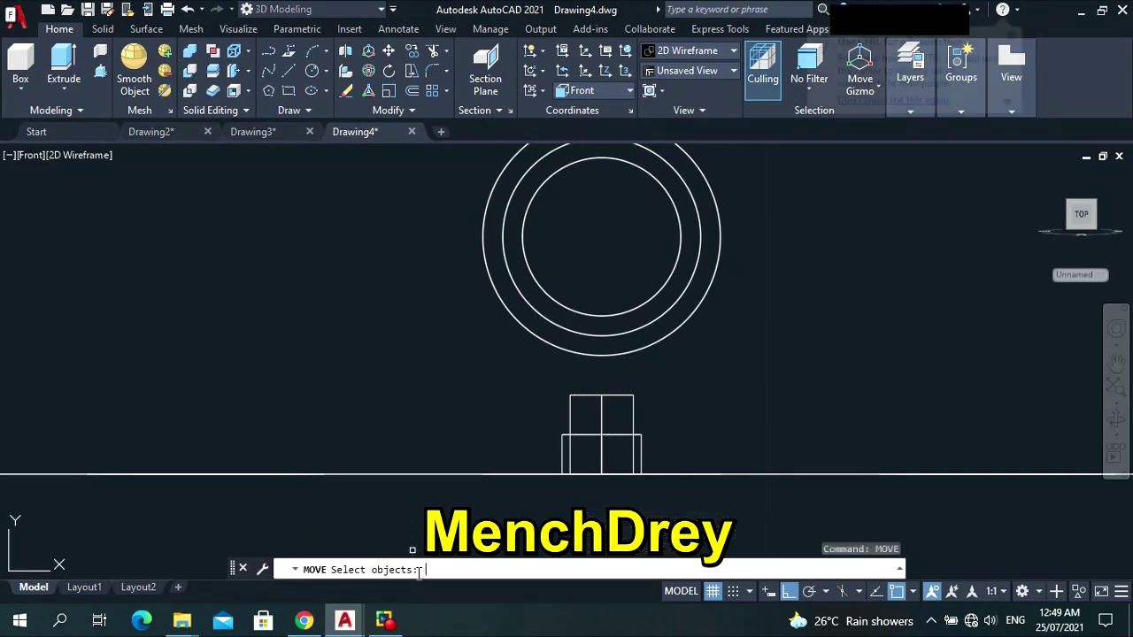
left_click(775, 348)
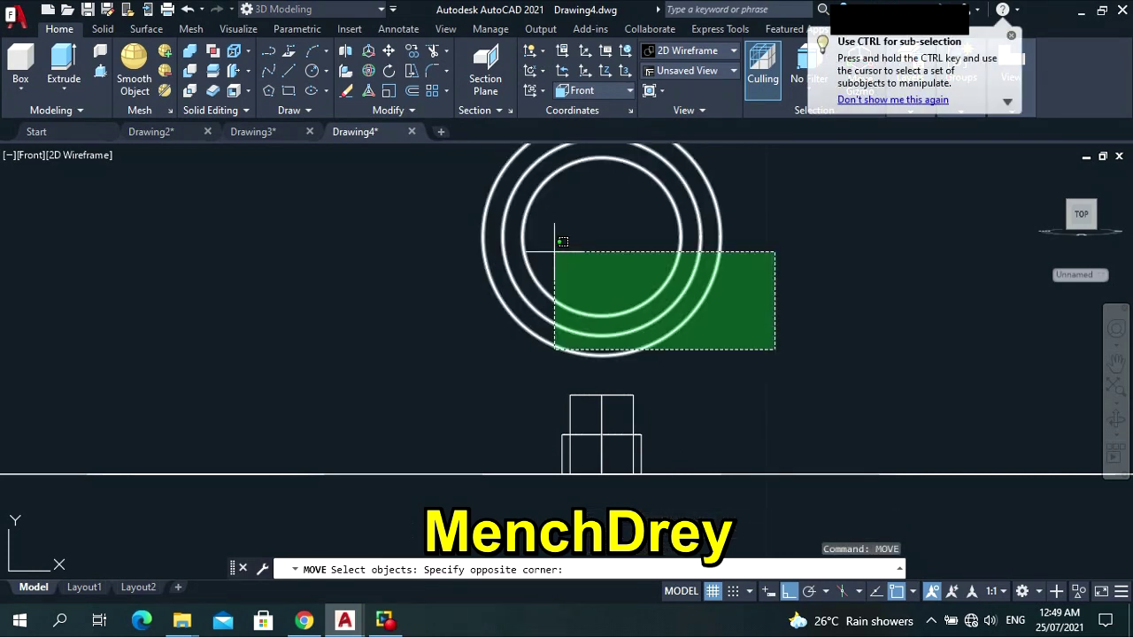
left_click(559, 251)
key("Return")
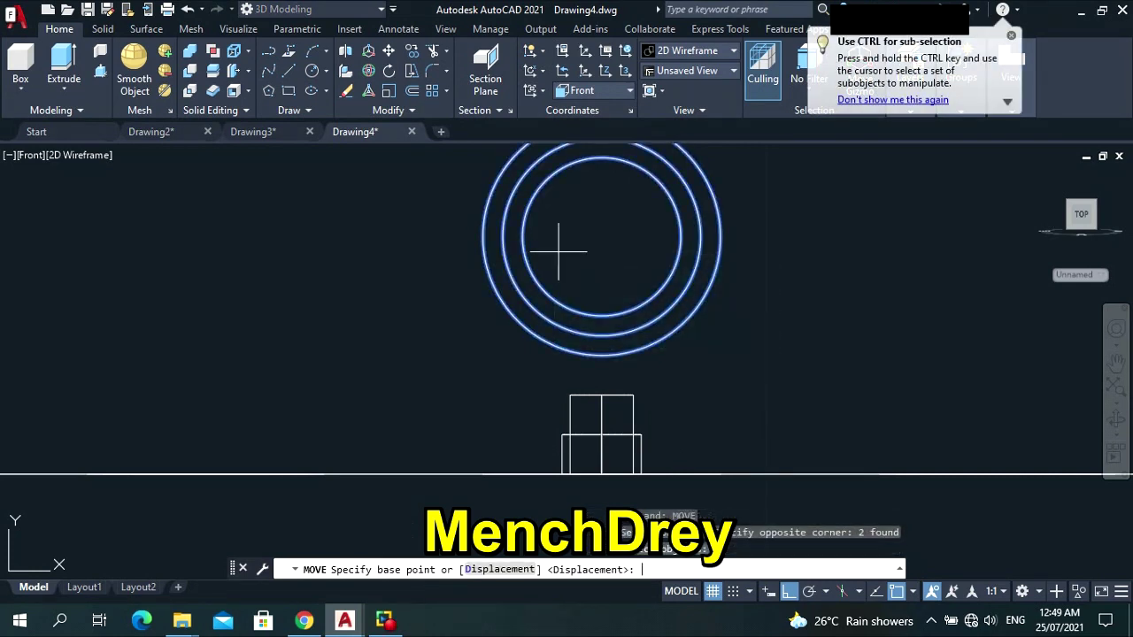
key("Return")
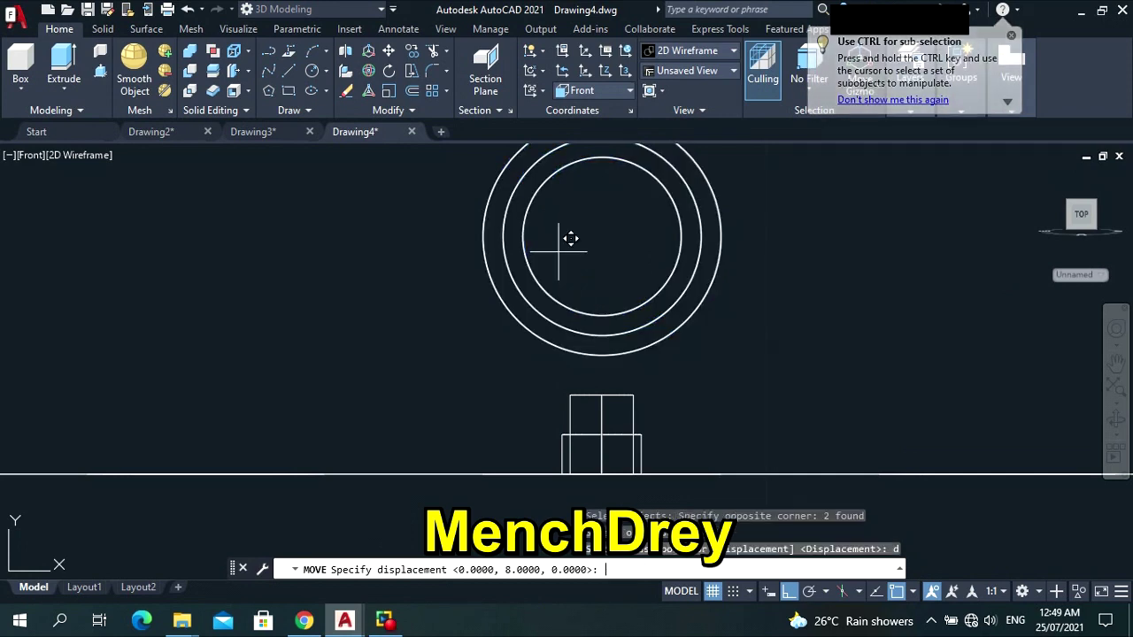
type("0,-0.5,0")
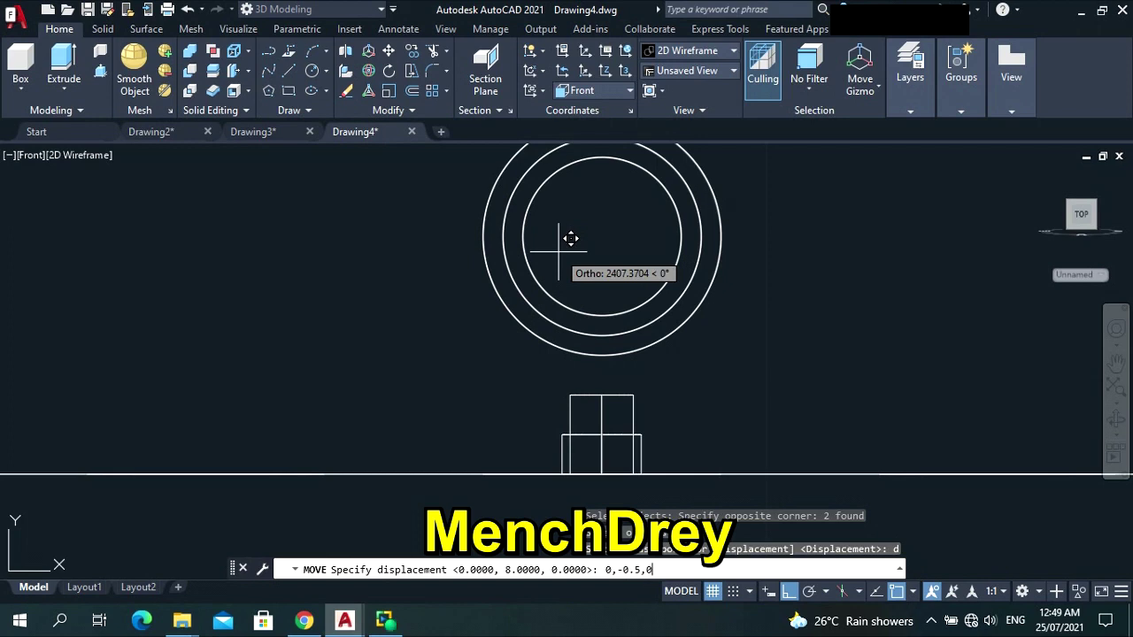
key("Return")
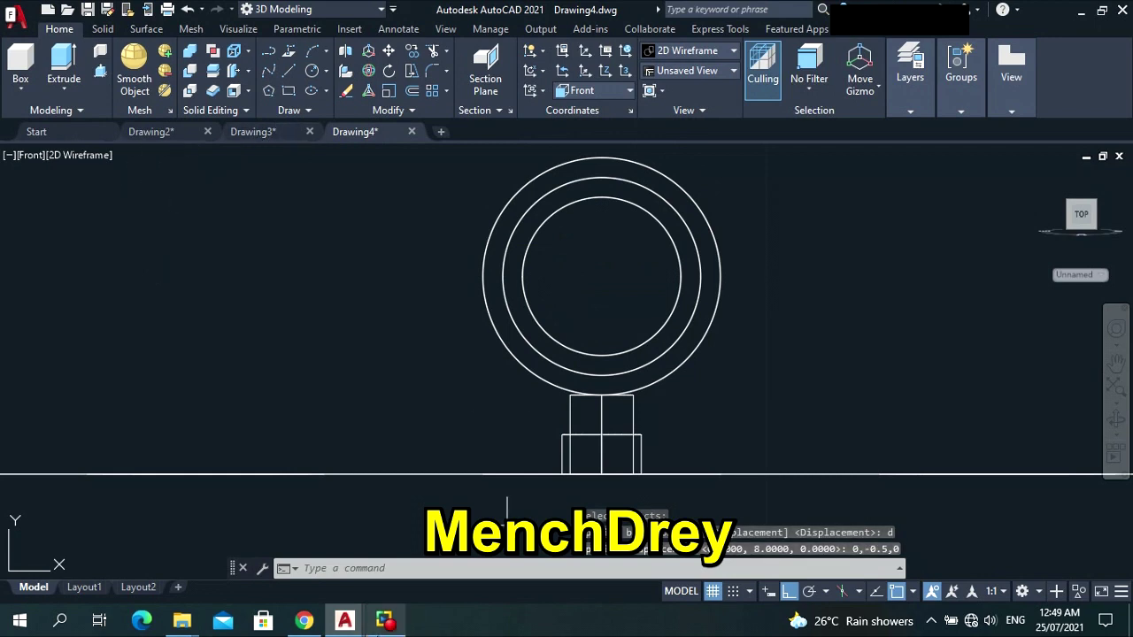
Draw a rectangle over the front face of the box from its upper-left corner to its lower-right corner.
mouse_move(384, 619)
mouse_move(341, 625)
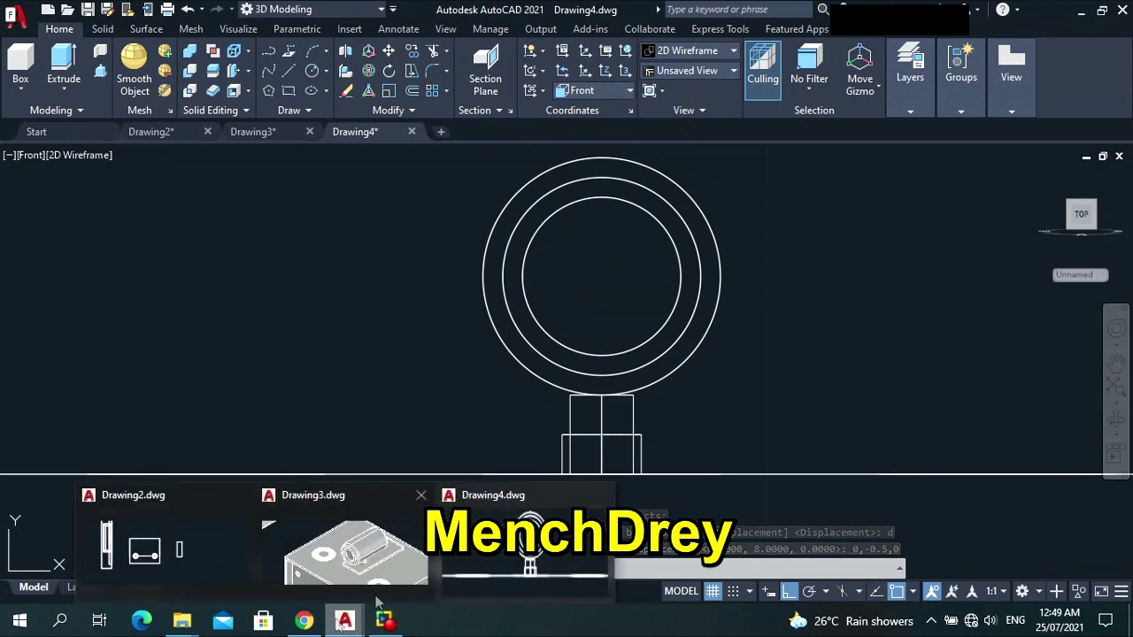
scroll(435, 428, "down", 6)
scroll(464, 496, "down", 2)
scroll(469, 505, "up", 5)
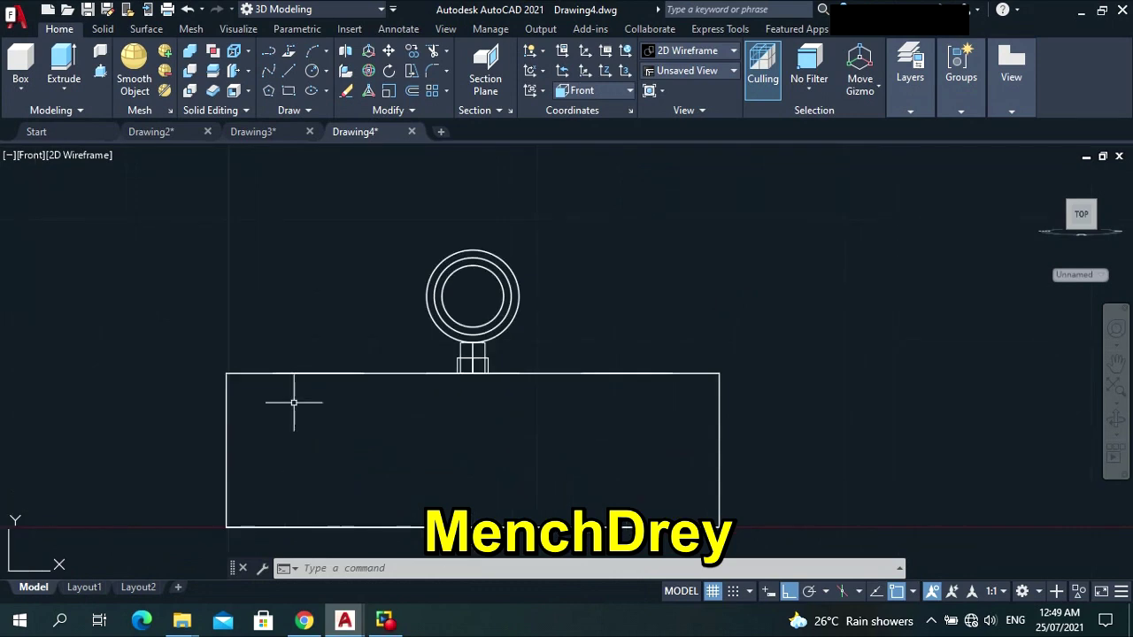
type("rec")
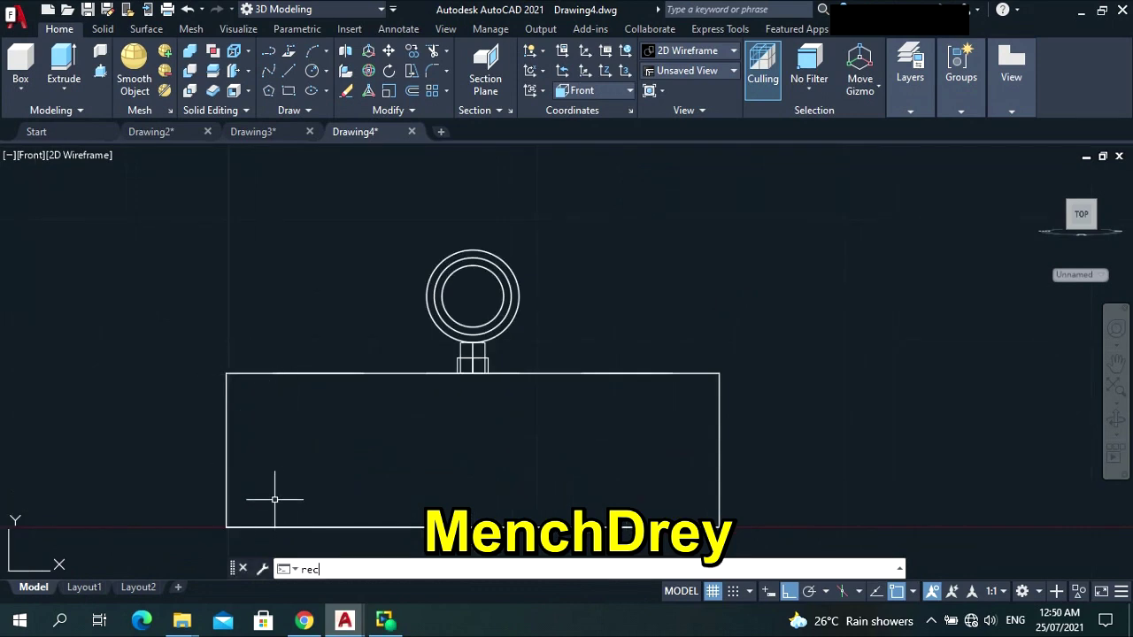
key("Return")
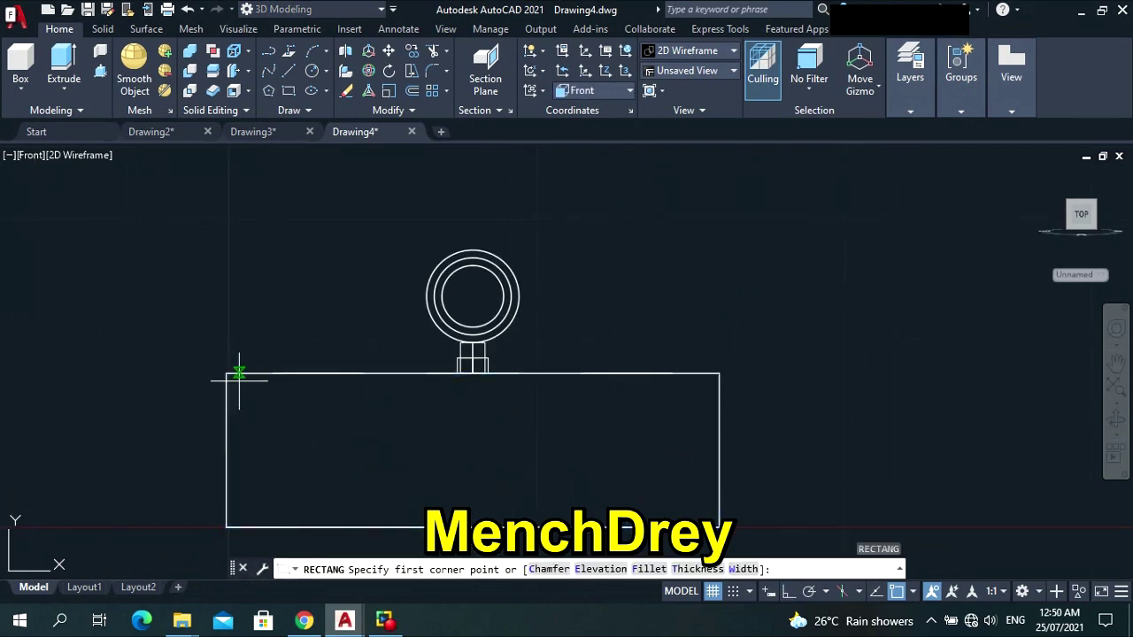
left_click(227, 373)
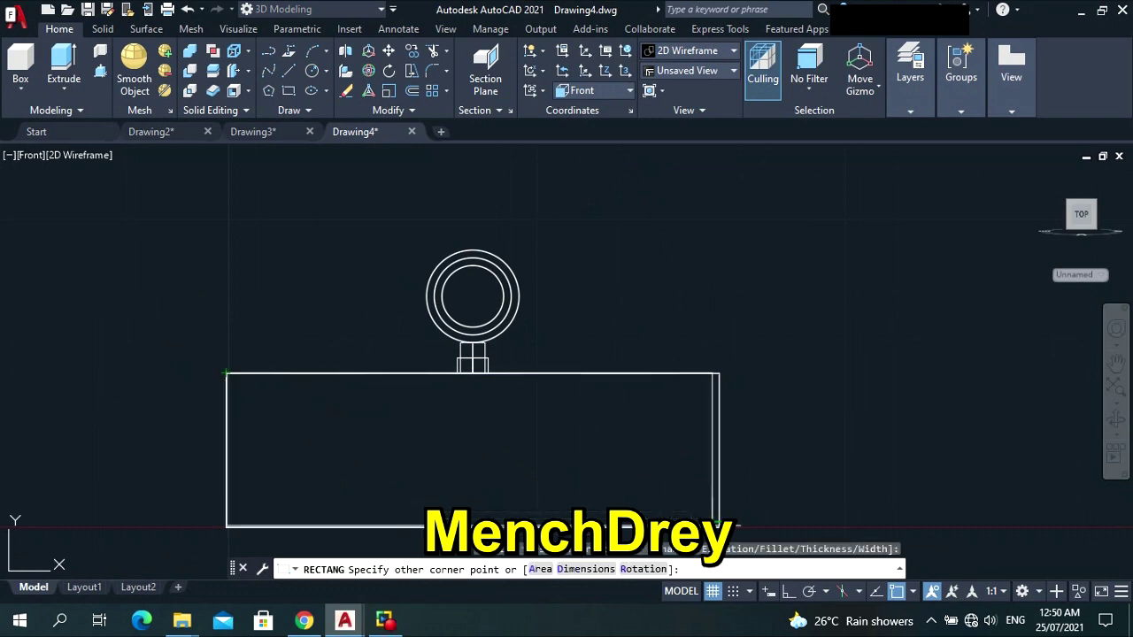
left_click(719, 527)
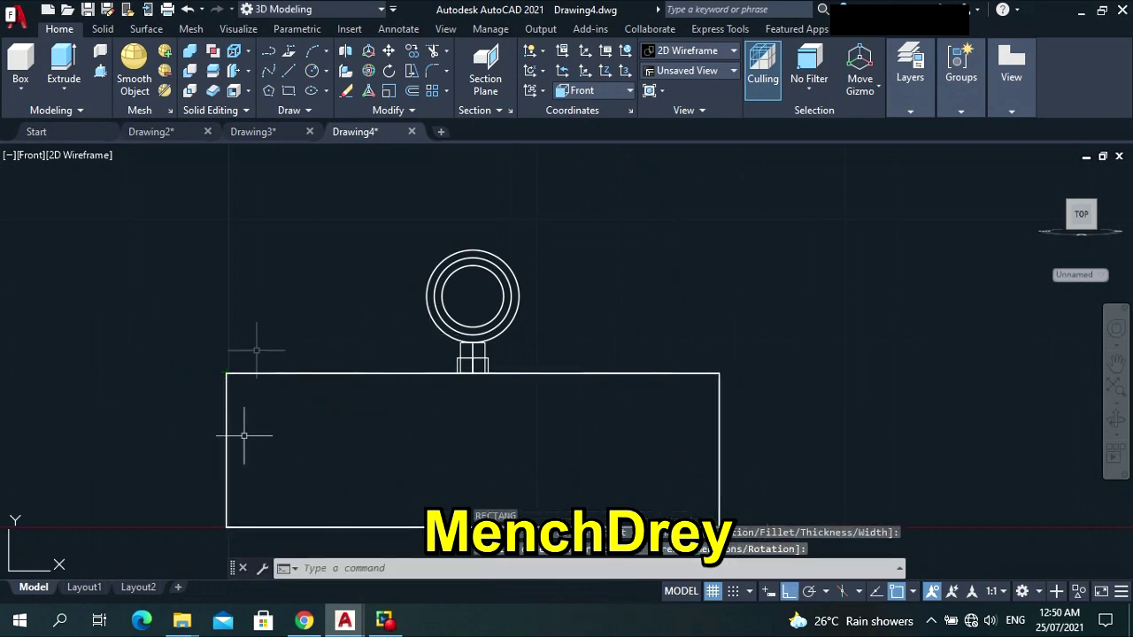
type("o")
key("Return")
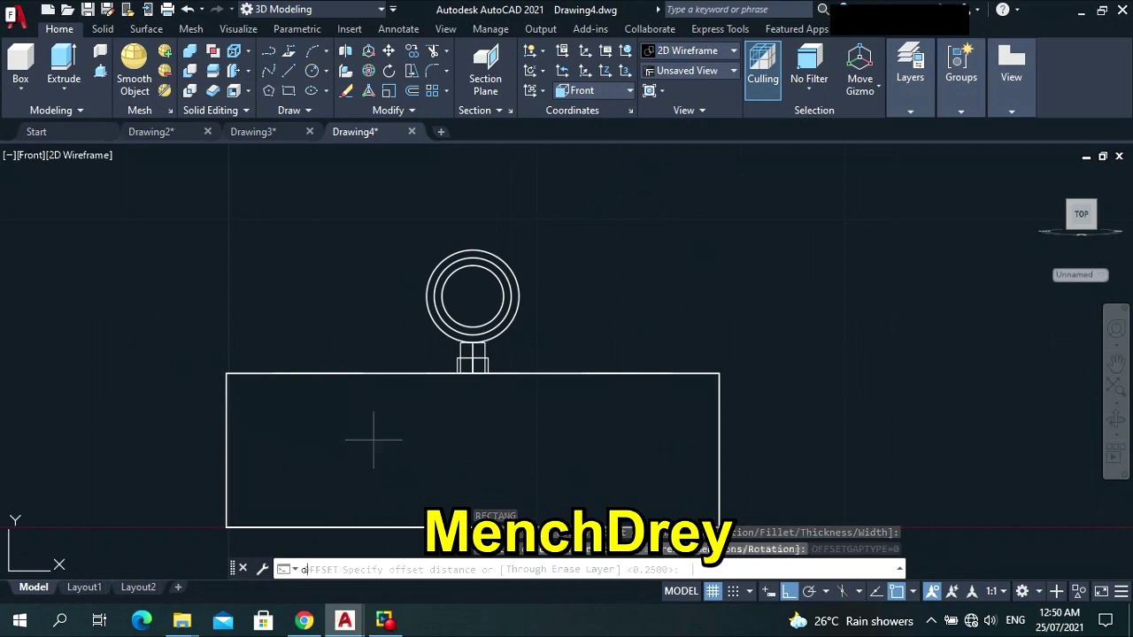
type("1")
key("Return")
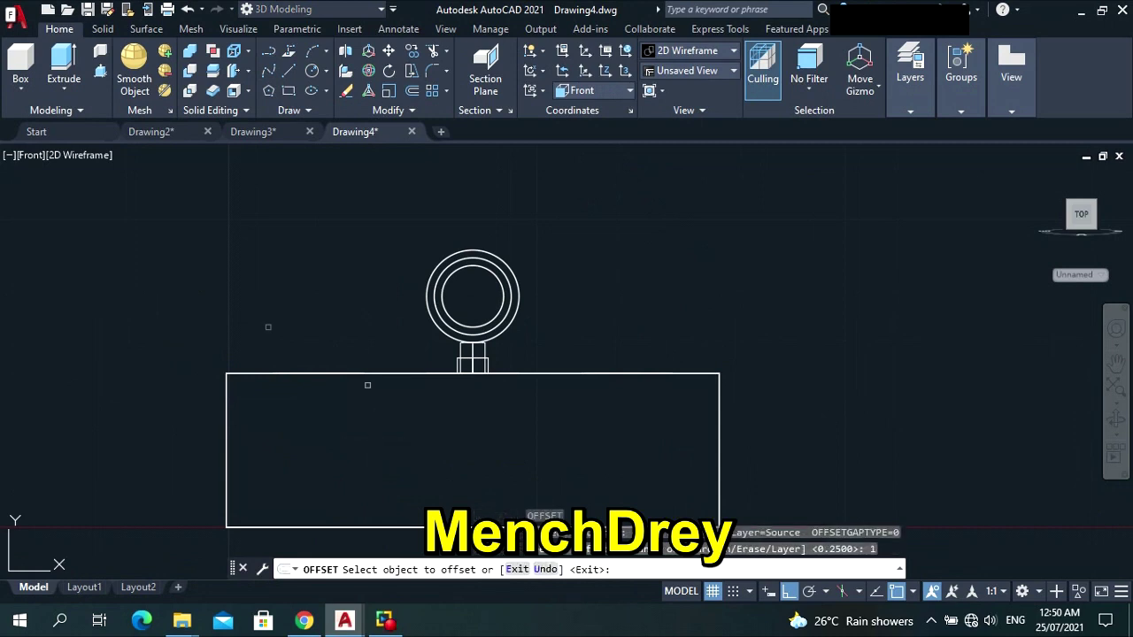
left_click(293, 374)
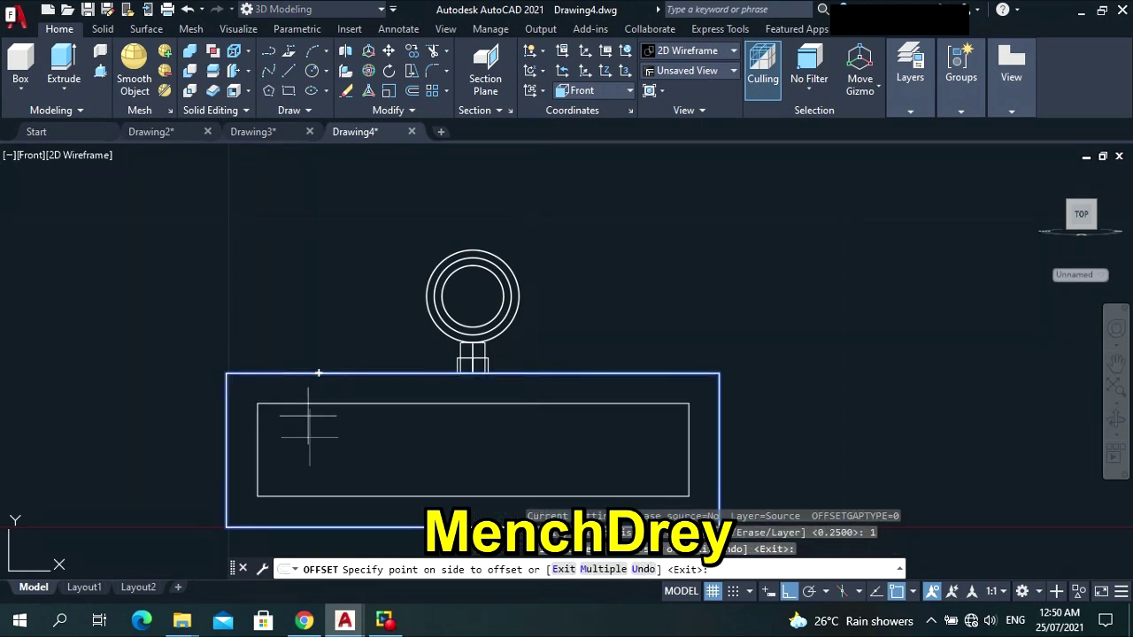
key("Escape")
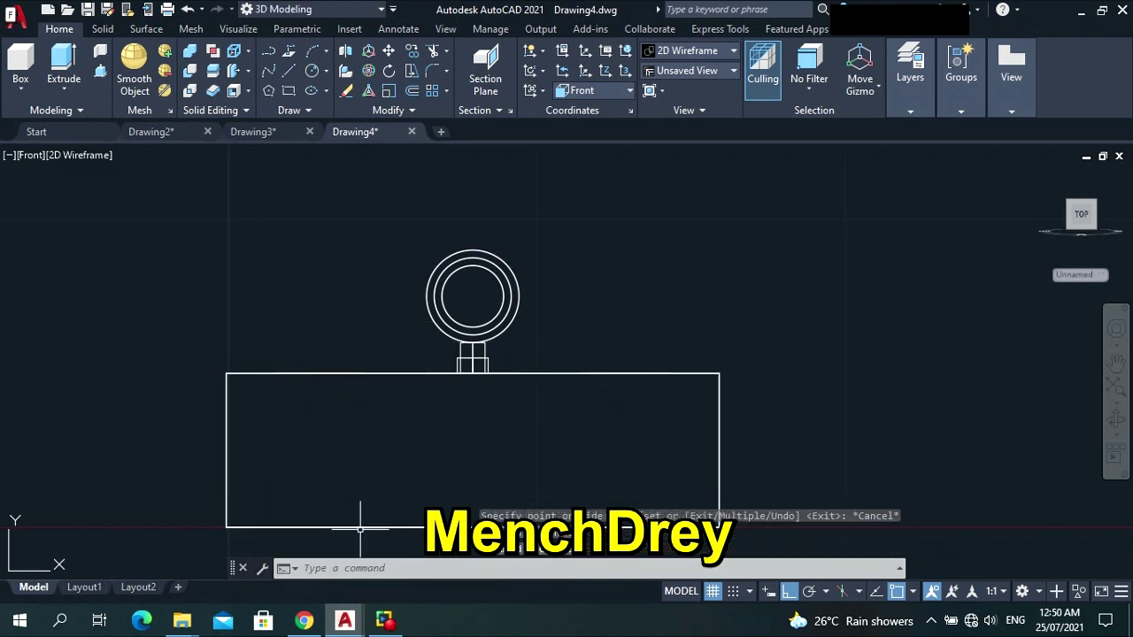
Offset the front face rectangle inward by 0.5.
type("o")
key("Return")
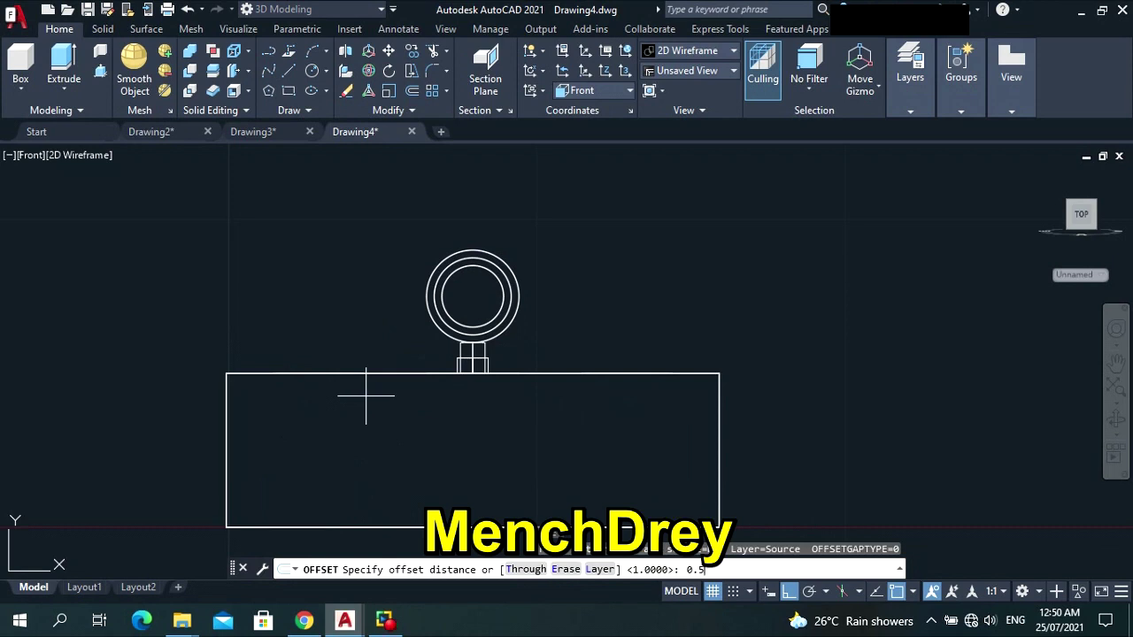
key("Return")
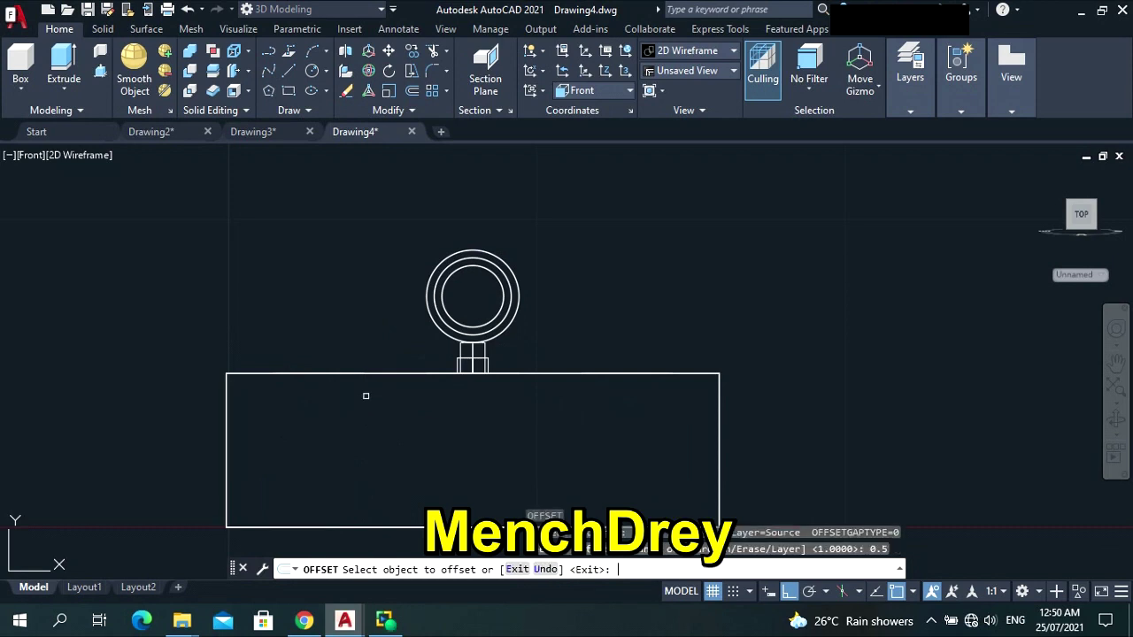
left_click(309, 374)
left_click(326, 459)
key("Escape")
scroll(428, 410, "down", 5)
scroll(547, 459, "up", 3)
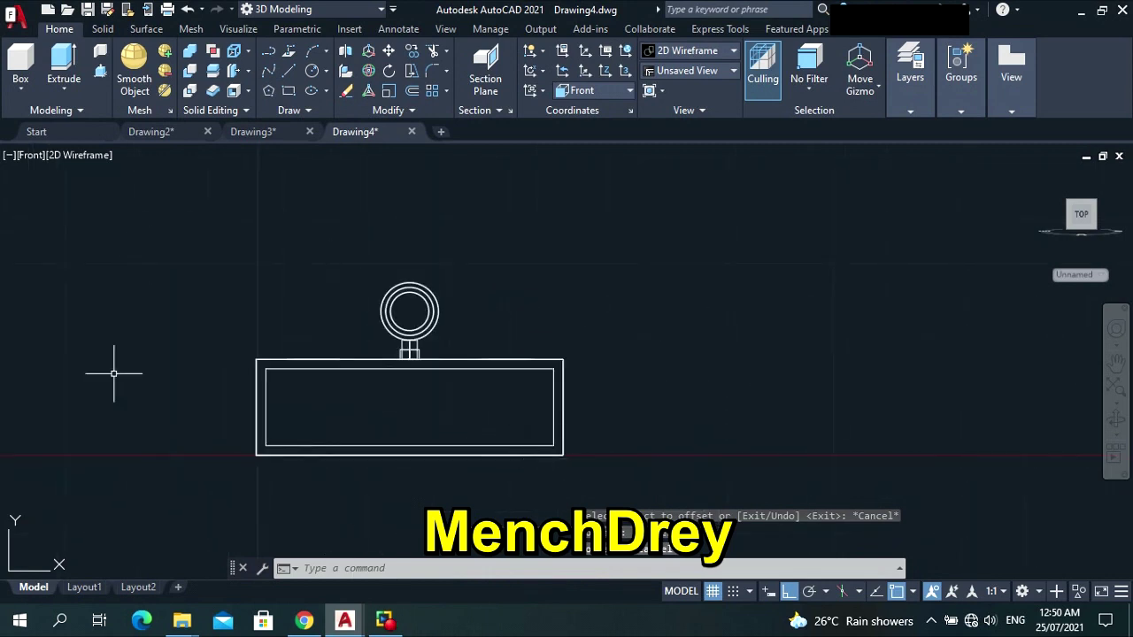
Set the model view to SE Isometric with the front of the box in close view.
left_click(31, 157)
left_click(62, 196)
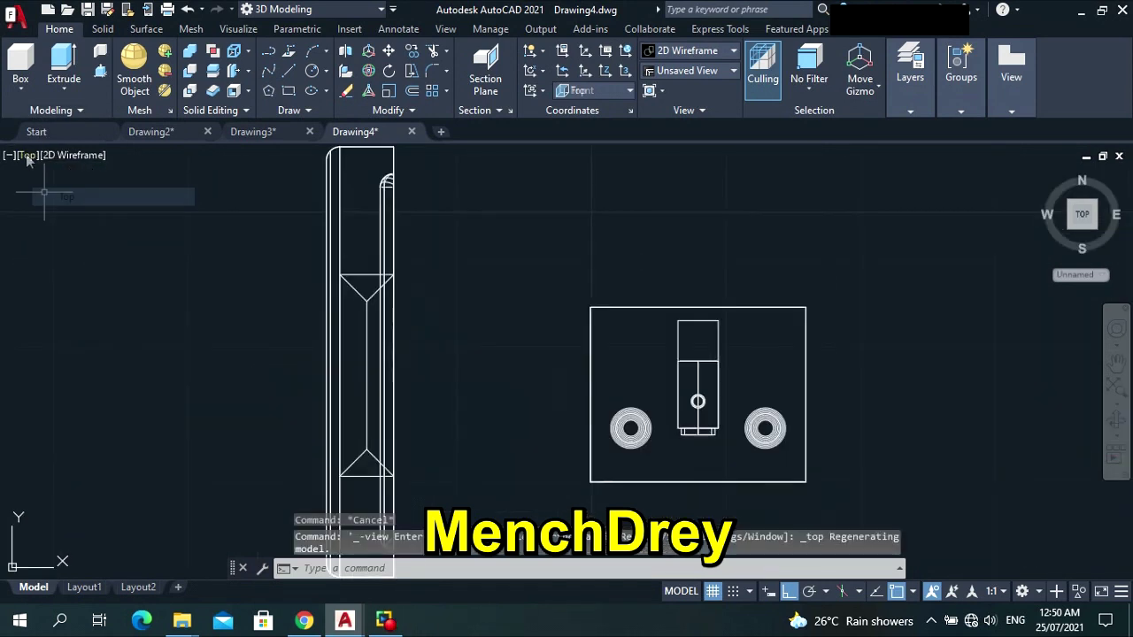
left_click(26, 156)
left_click(58, 324)
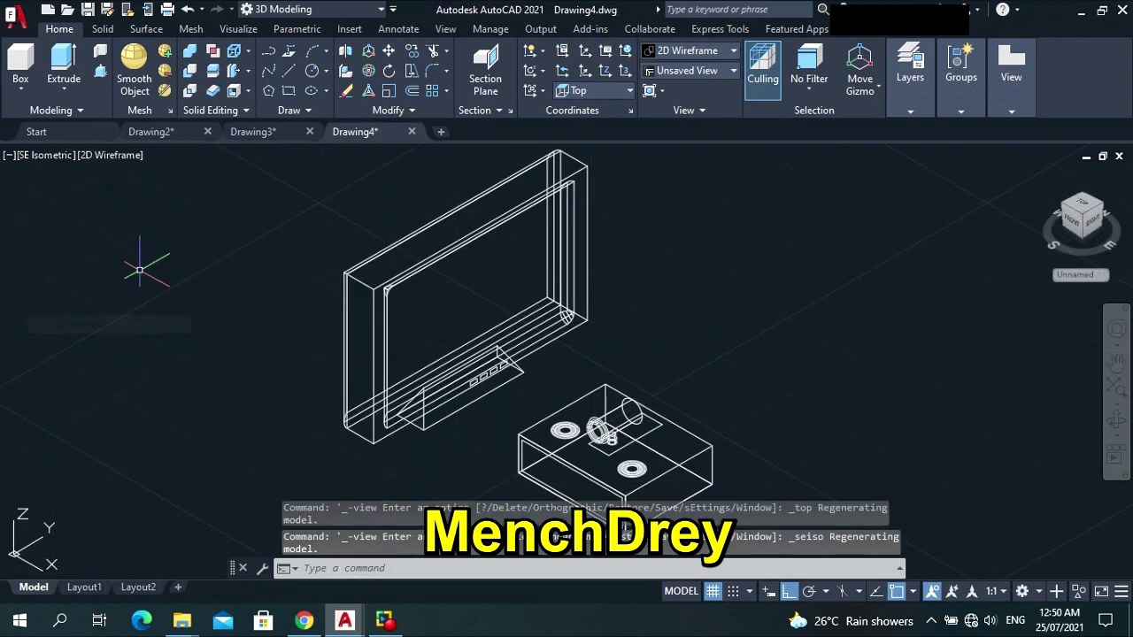
scroll(754, 487, "down", 4)
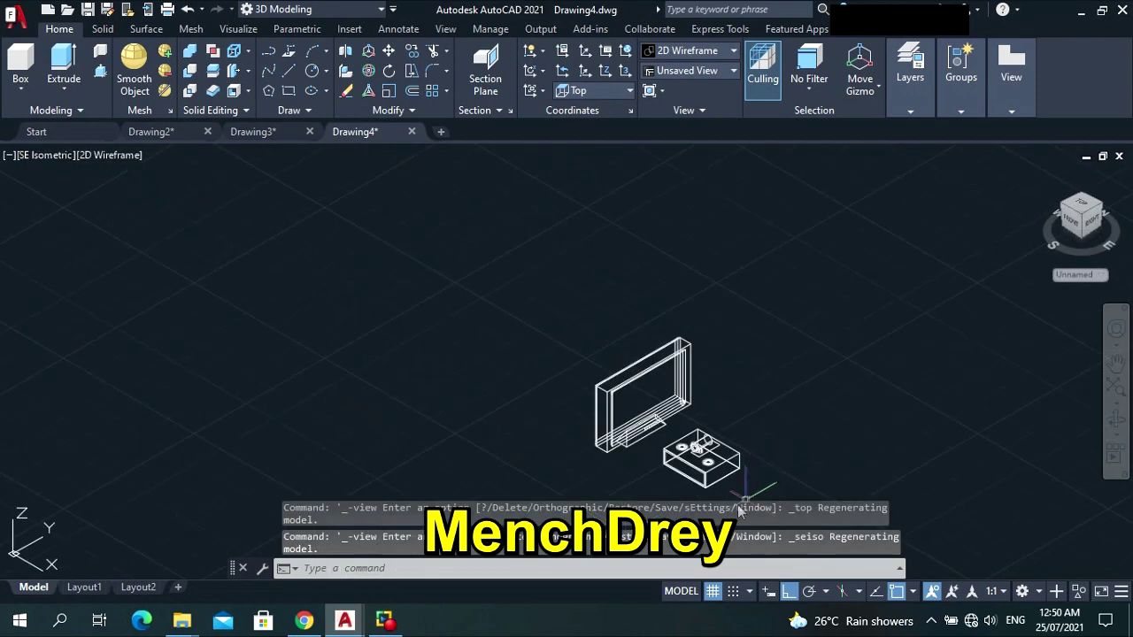
scroll(748, 481, "up", 2)
scroll(748, 481, "up", 4)
scroll(696, 435, "down", 3)
scroll(704, 440, "down", 2)
scroll(726, 455, "up", 2)
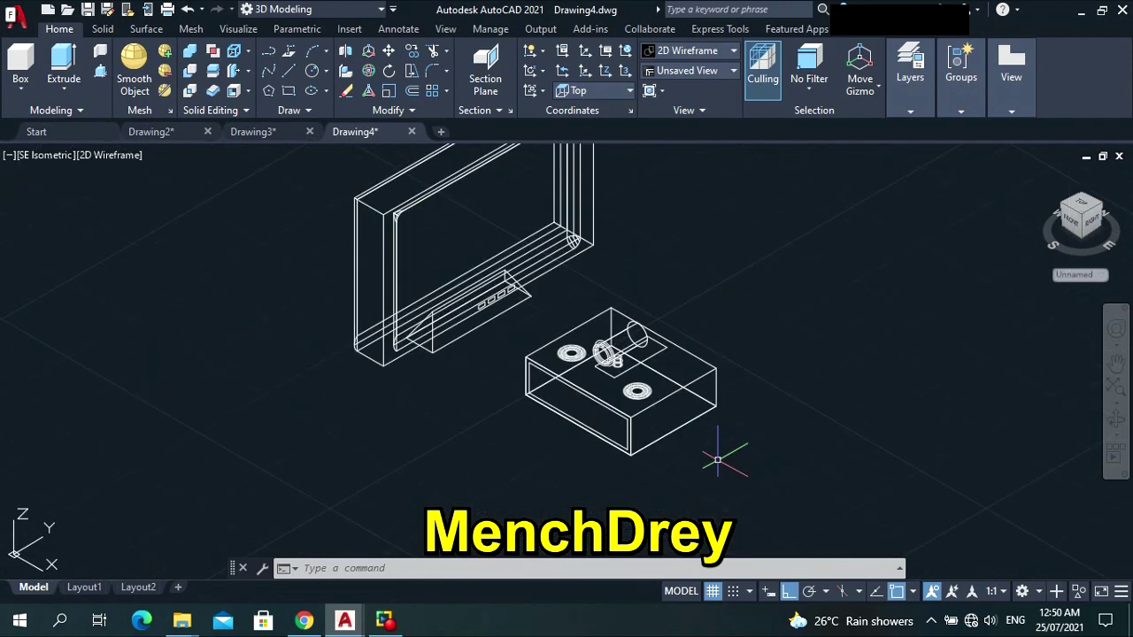
scroll(634, 435, "up", 3)
scroll(634, 436, "up", 3)
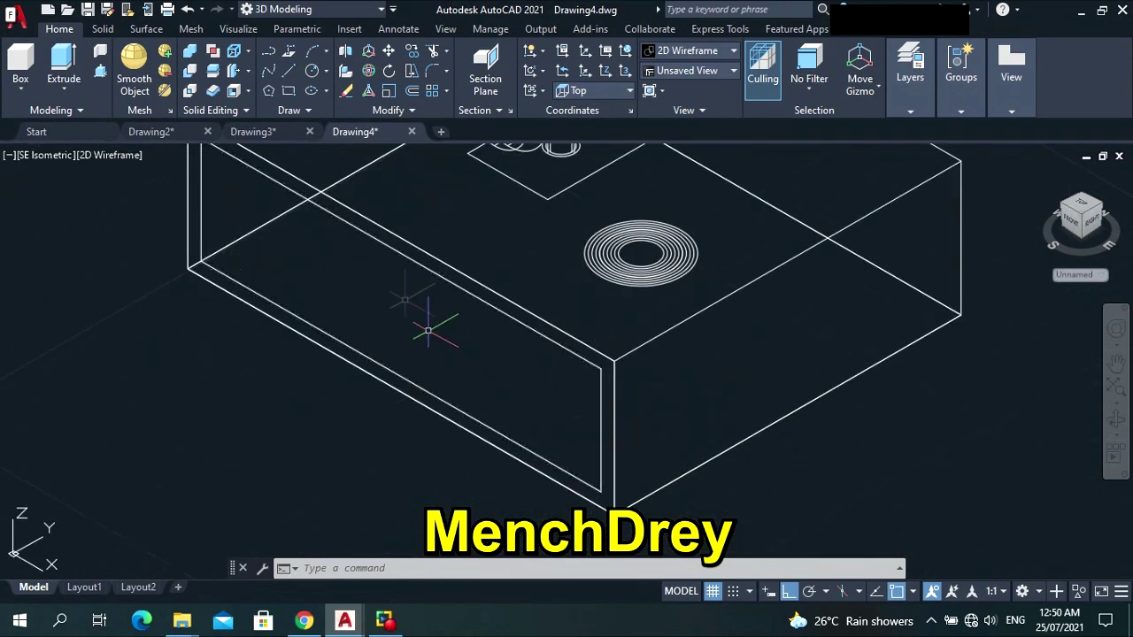
scroll(311, 352, "down", 3)
scroll(311, 352, "up", 5)
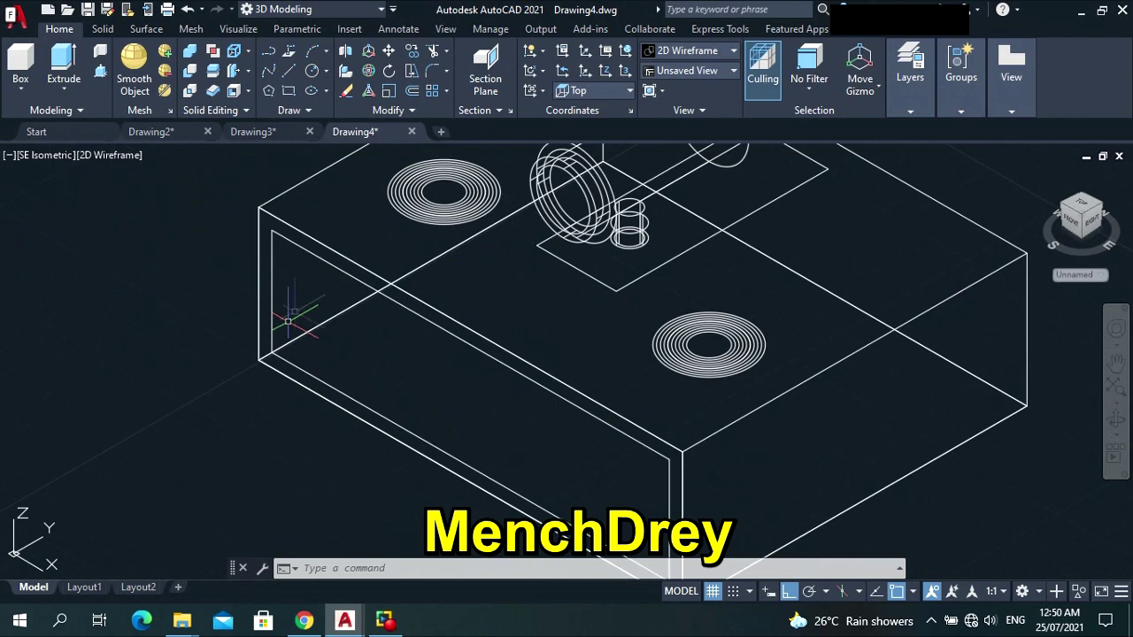
Extrude the inner rectangle forward, out of the front face of the box.
left_click(290, 240)
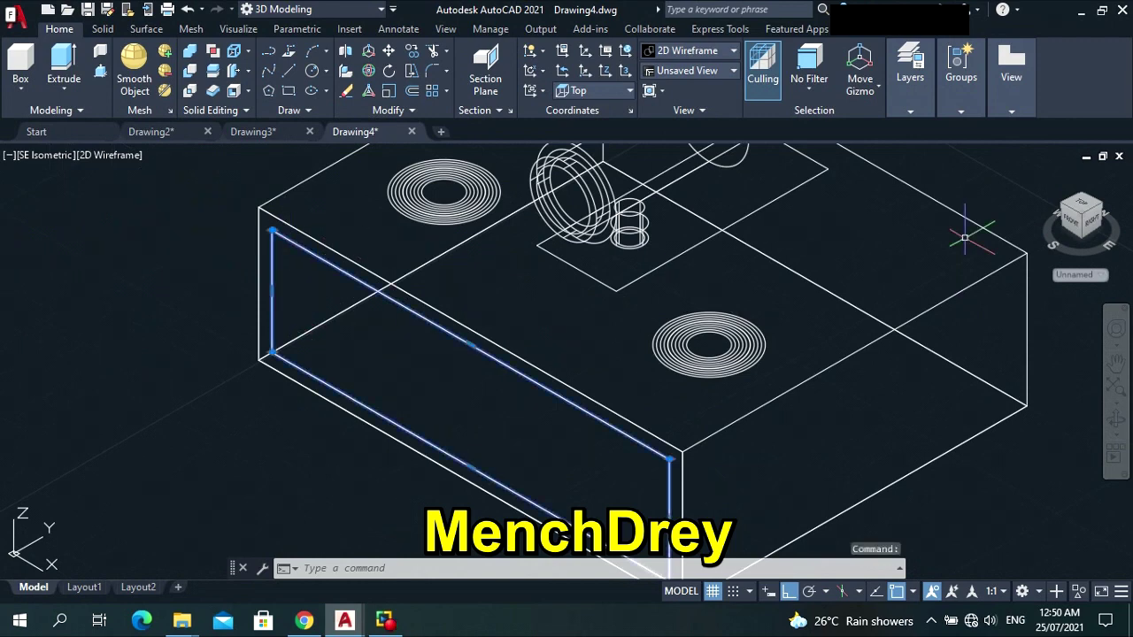
type("extrude")
key("Return")
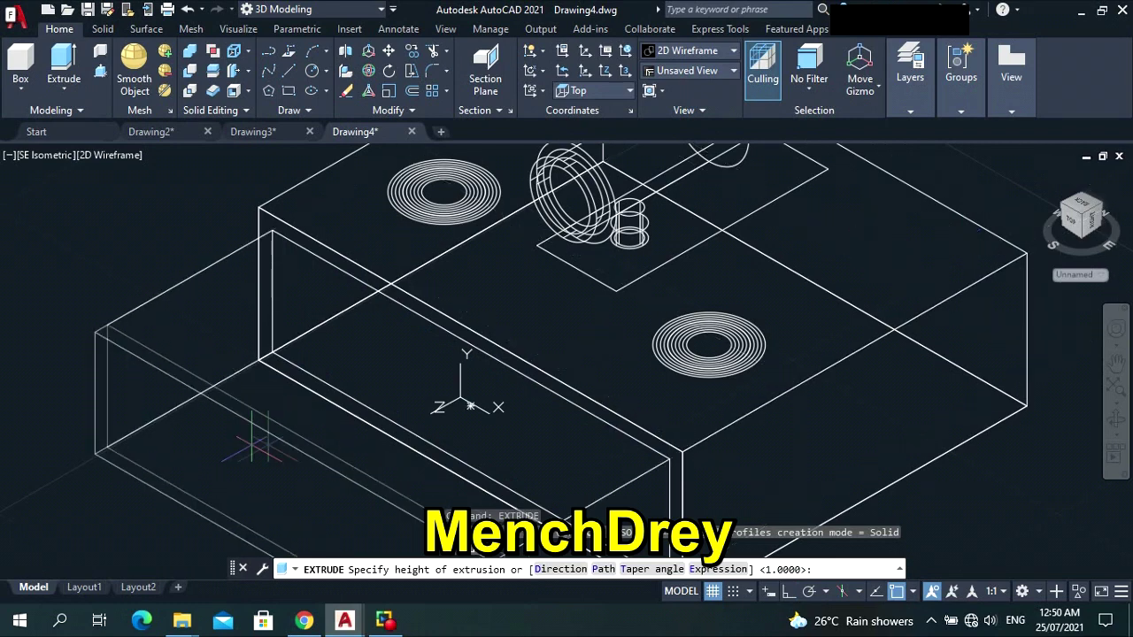
left_click(259, 433)
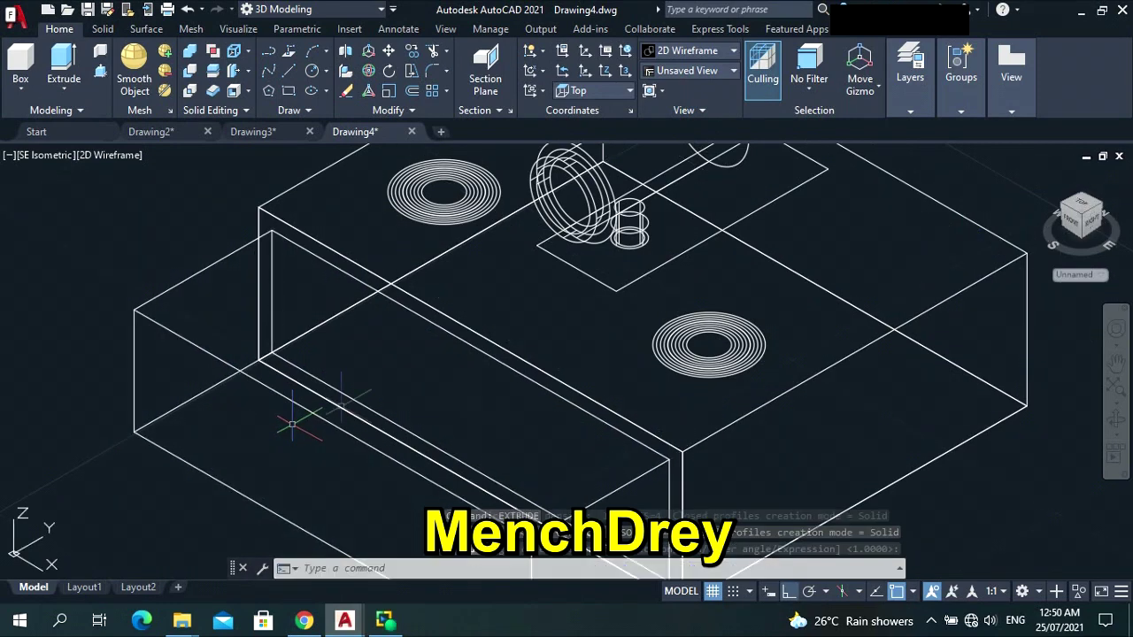
Move the extruded front block by a displacement of 0,0.5,0 into the box.
left_click(339, 271)
type("move")
key("Return")
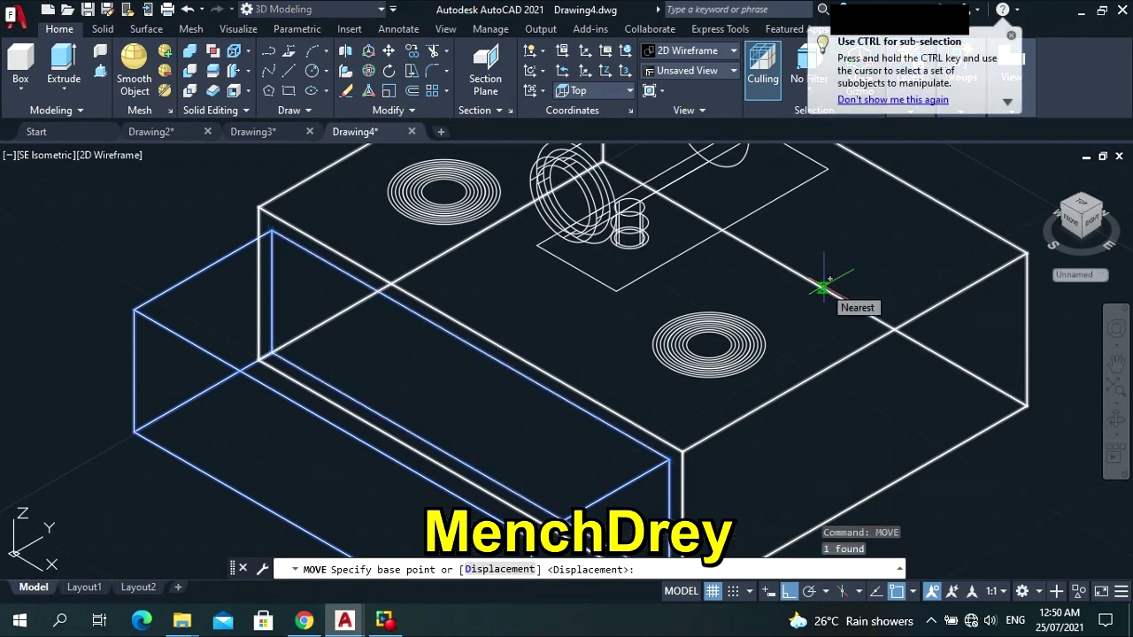
type("d")
key("Return")
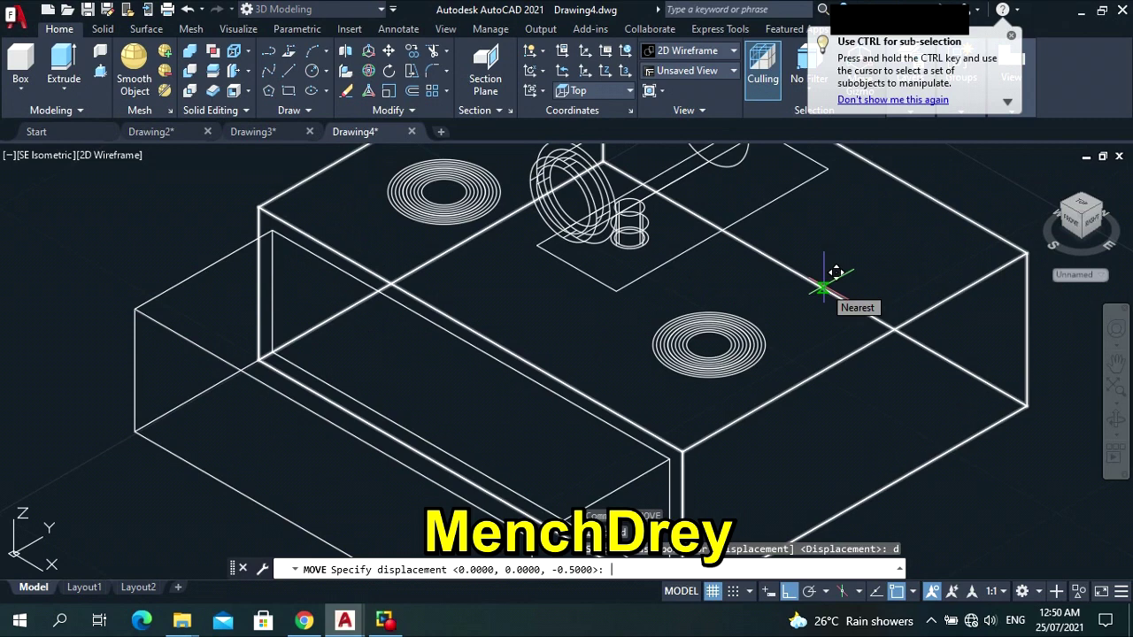
type("0,")
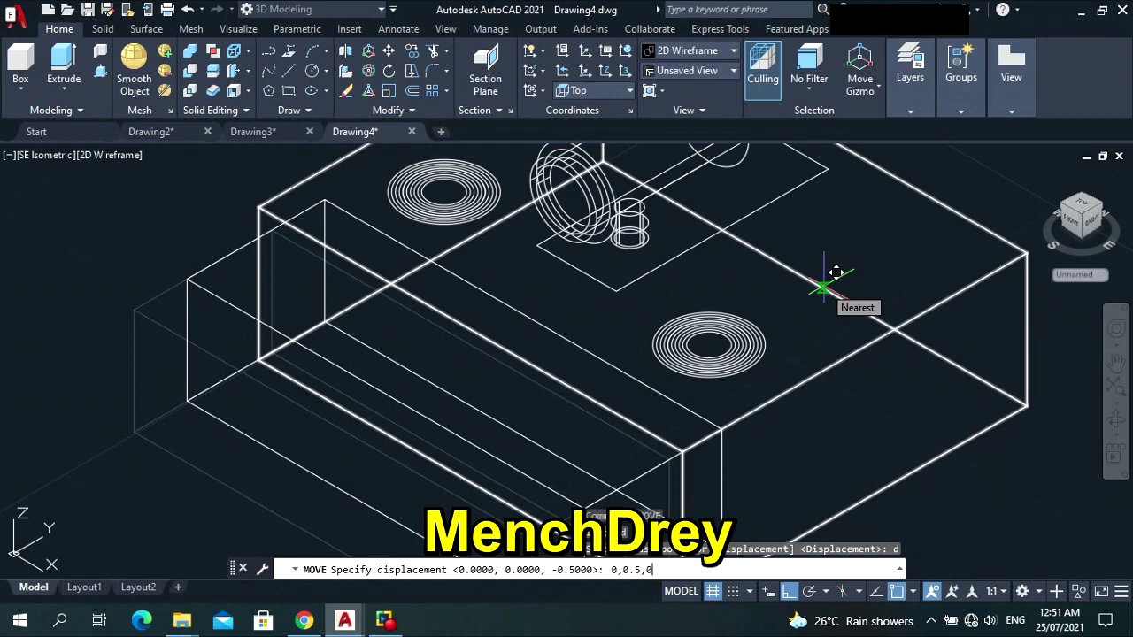
type("0.5,0")
key("Return")
Set the model view to Right with the box and its protruding front block in sight.
scroll(619, 451, "down", 5)
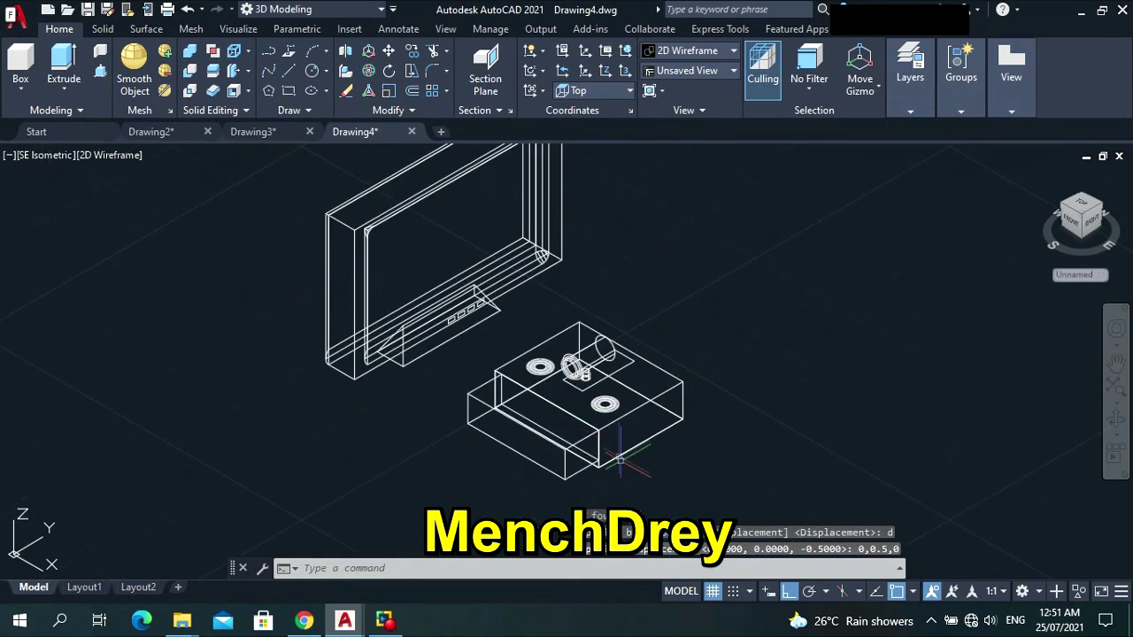
scroll(620, 456, "up", 2)
left_click(38, 156)
left_click(55, 196)
left_click(27, 158)
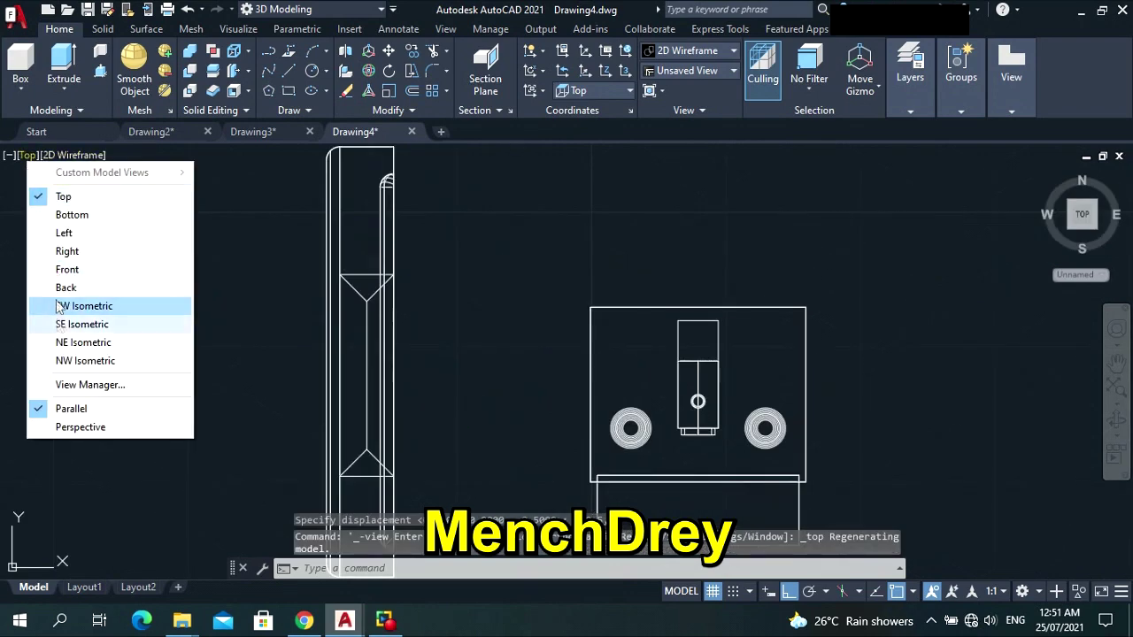
left_click(60, 324)
left_click(35, 156)
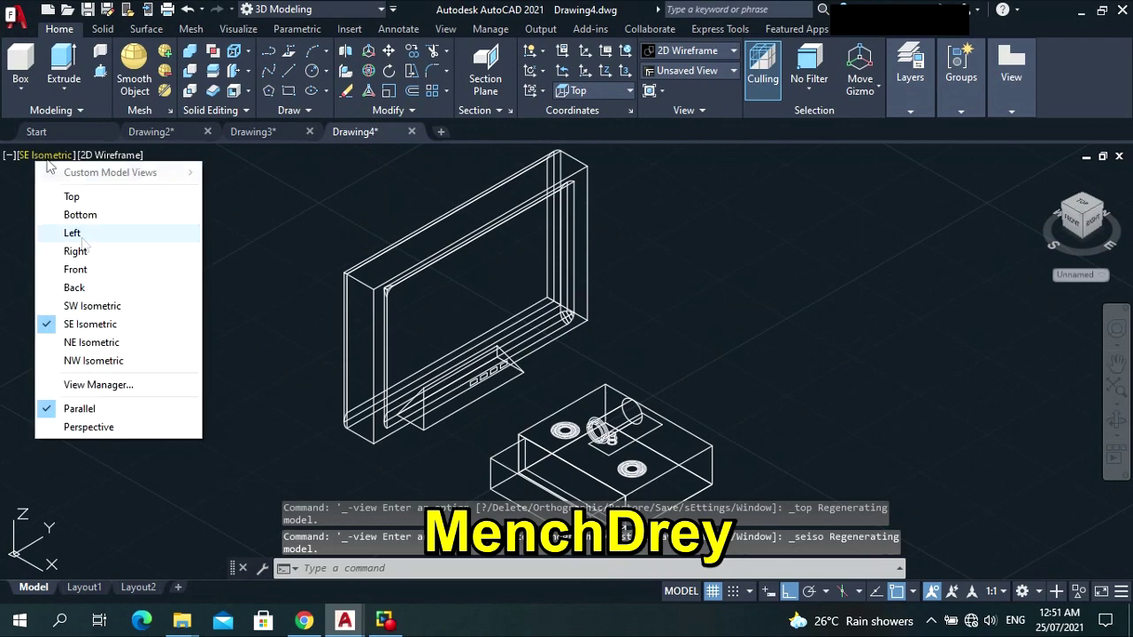
left_click(96, 253)
scroll(651, 389, "down", 4)
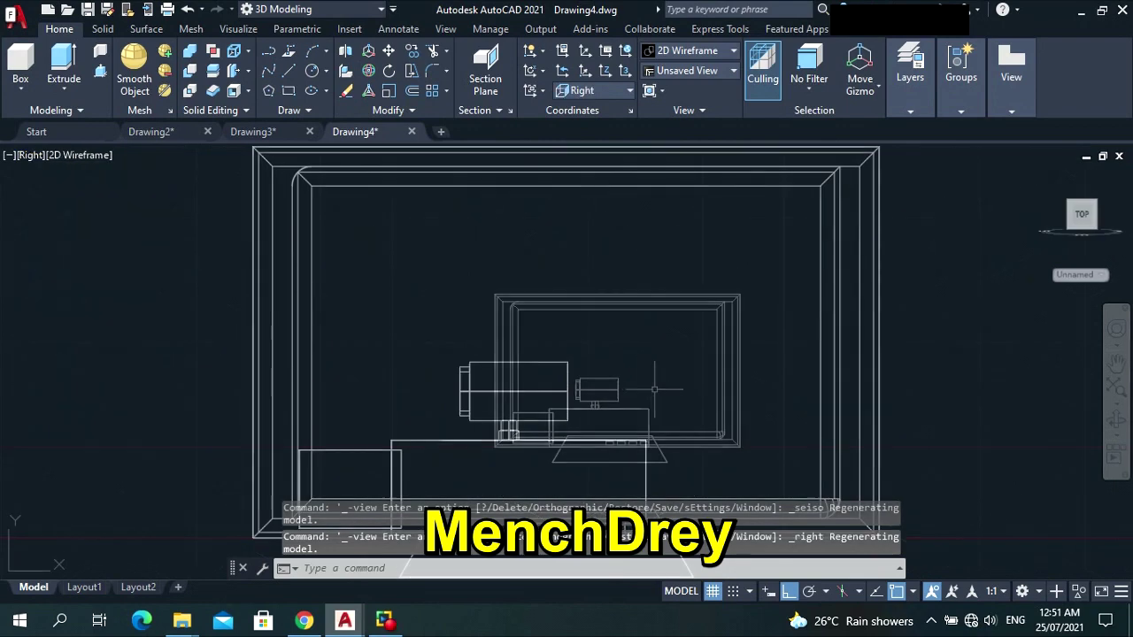
Examine how the front block overlaps the box in the Right, Top and SE Isometric model views.
scroll(504, 432, "up", 6)
scroll(503, 432, "down", 4)
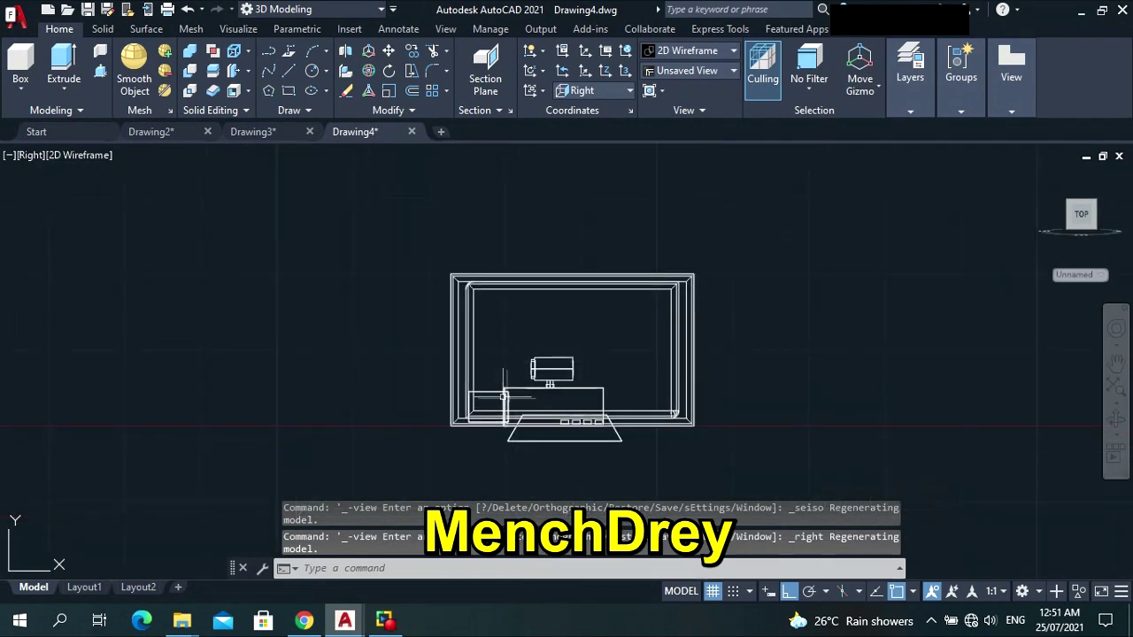
scroll(460, 432, "up", 5)
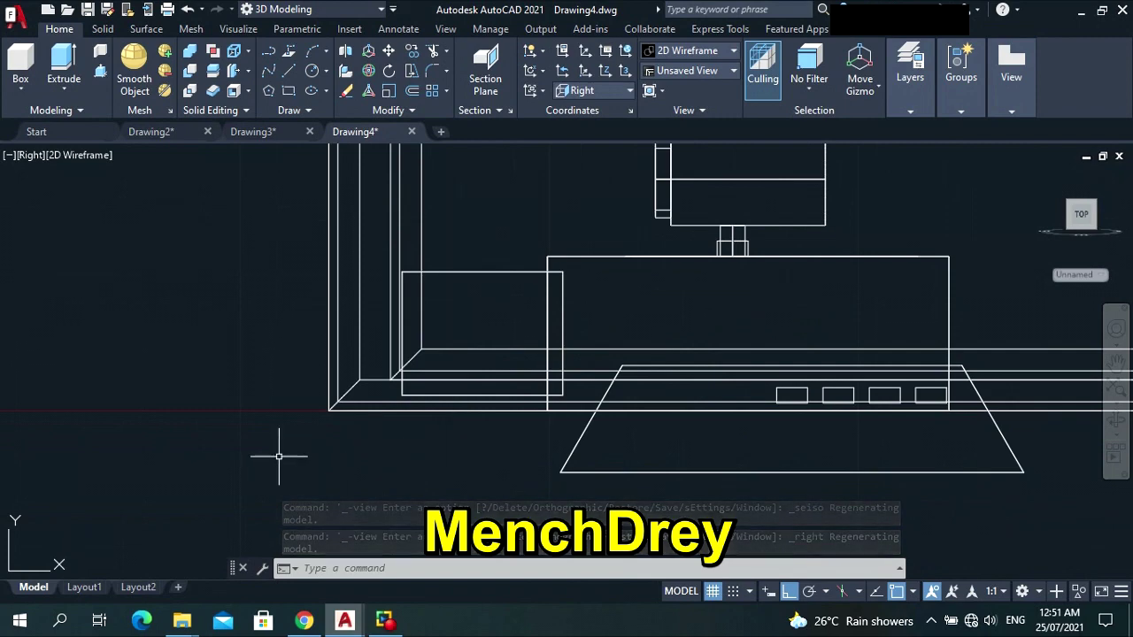
scroll(505, 425, "up", 4)
scroll(675, 363, "down", 5)
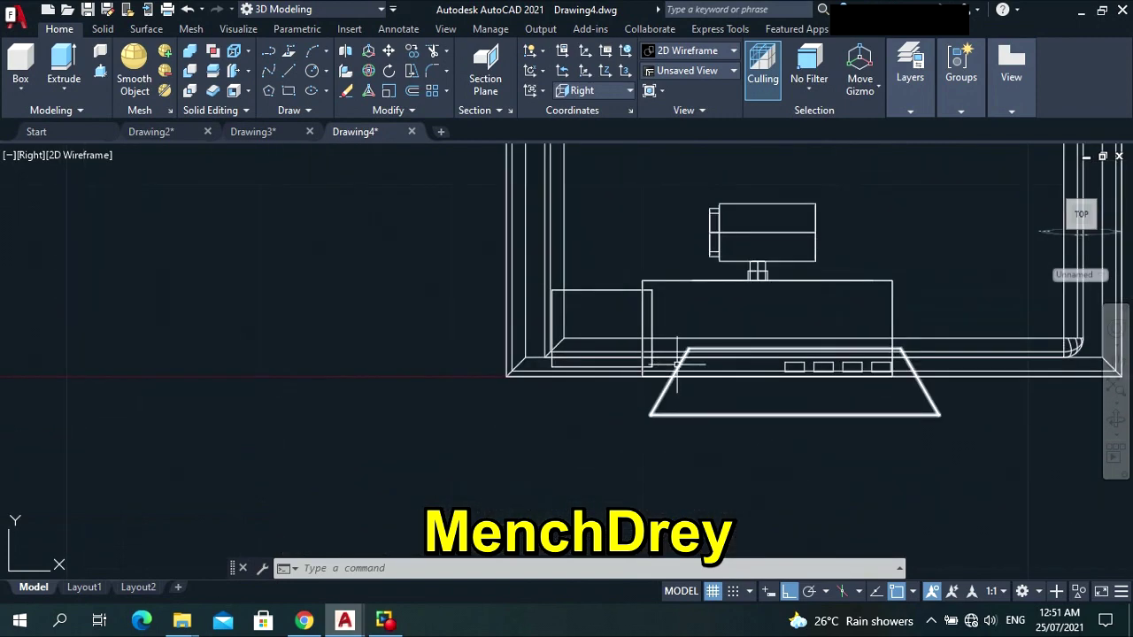
scroll(677, 363, "down", 2)
scroll(702, 353, "up", 5)
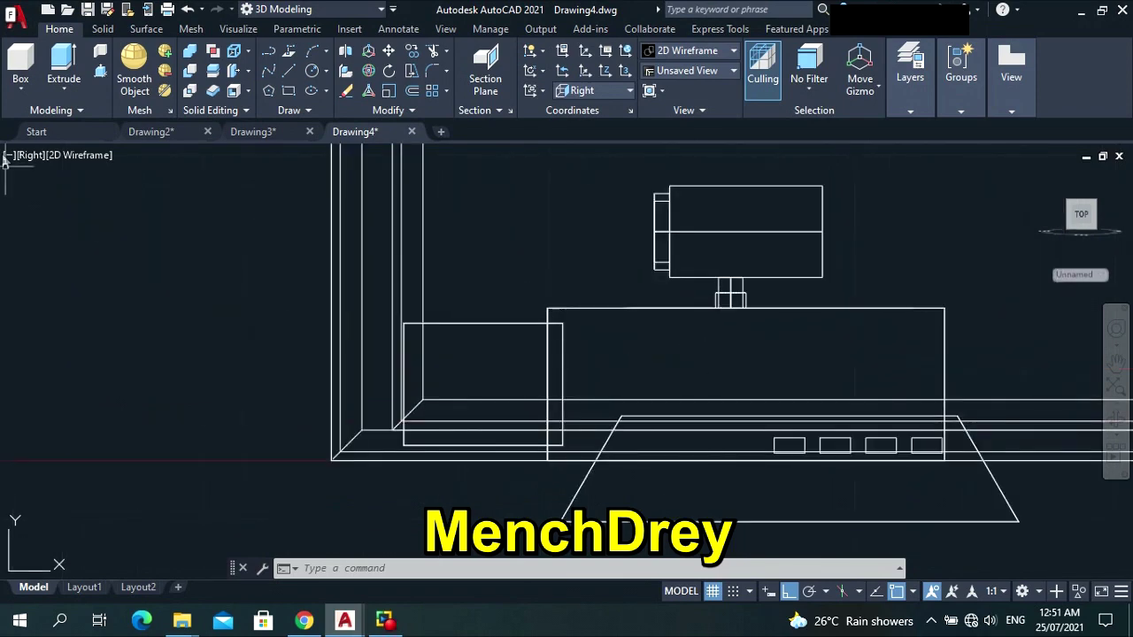
left_click(71, 156)
left_click(30, 155)
left_click(31, 156)
left_click(45, 198)
left_click(25, 155)
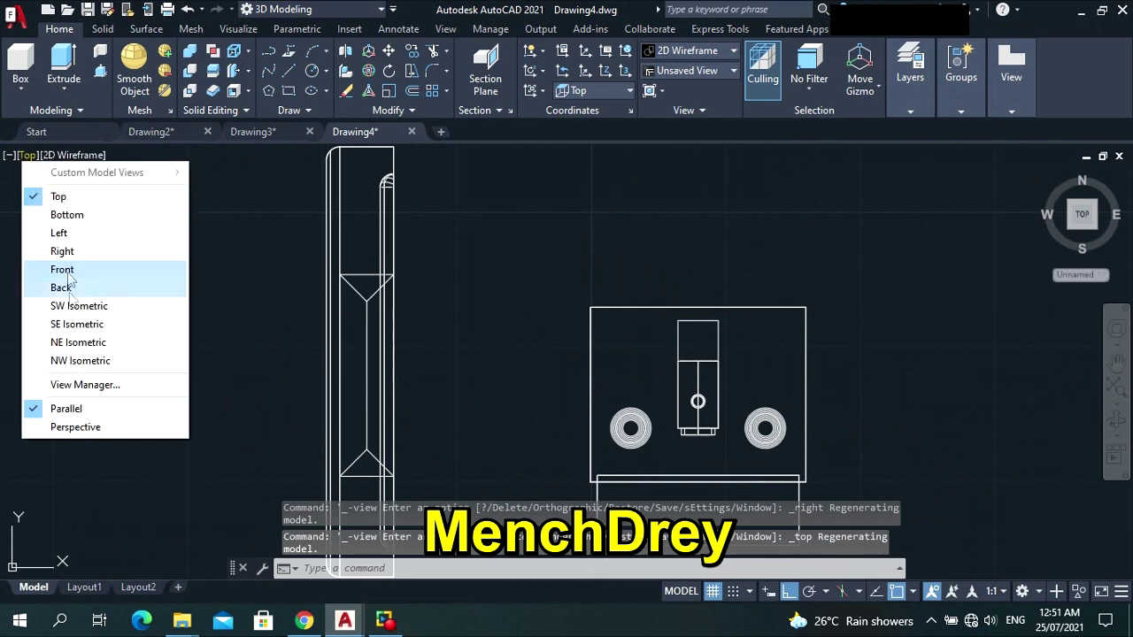
left_click(64, 328)
left_click(29, 156)
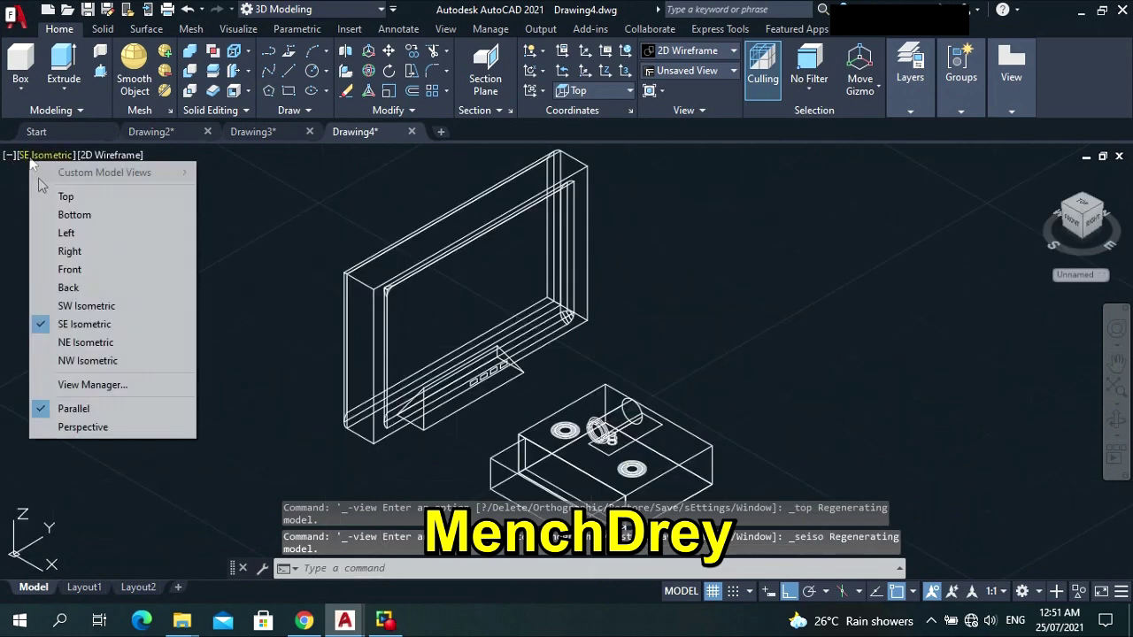
left_click(65, 197)
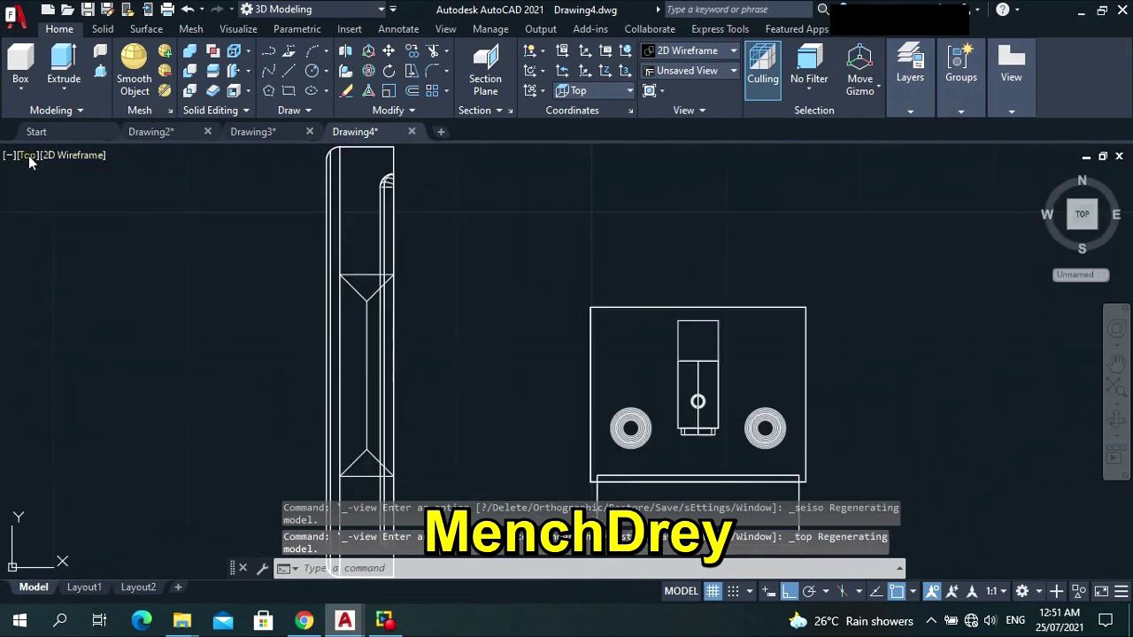
Set the model view to SE Isometric with the box and its front block in close view.
left_click(29, 157)
left_click(61, 324)
scroll(531, 456, "up", 8)
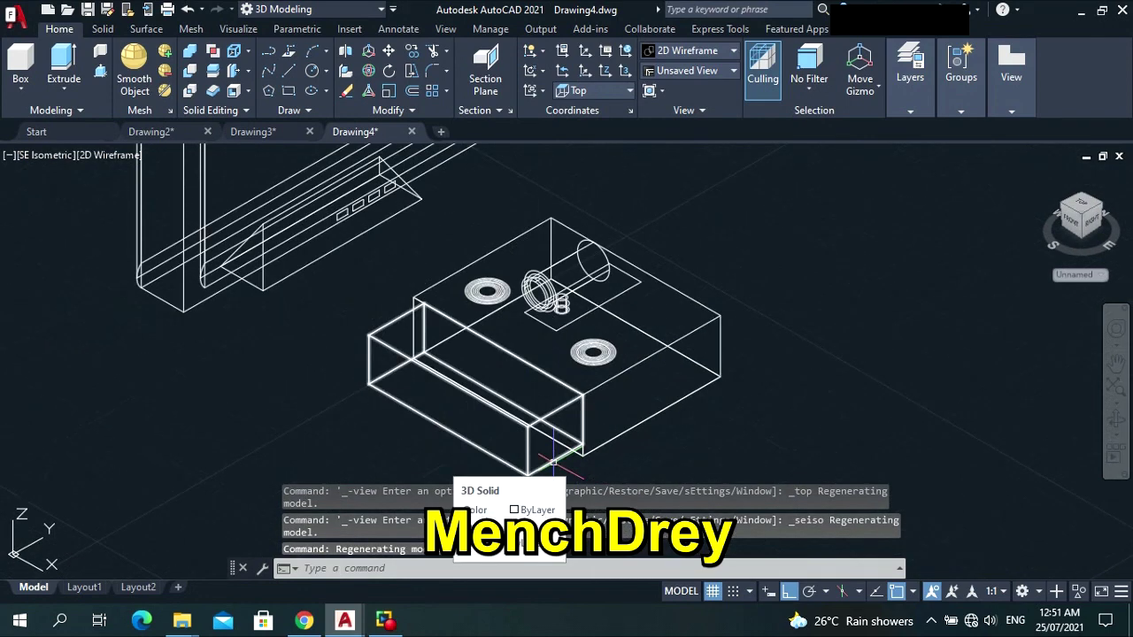
scroll(566, 459, "up", 4)
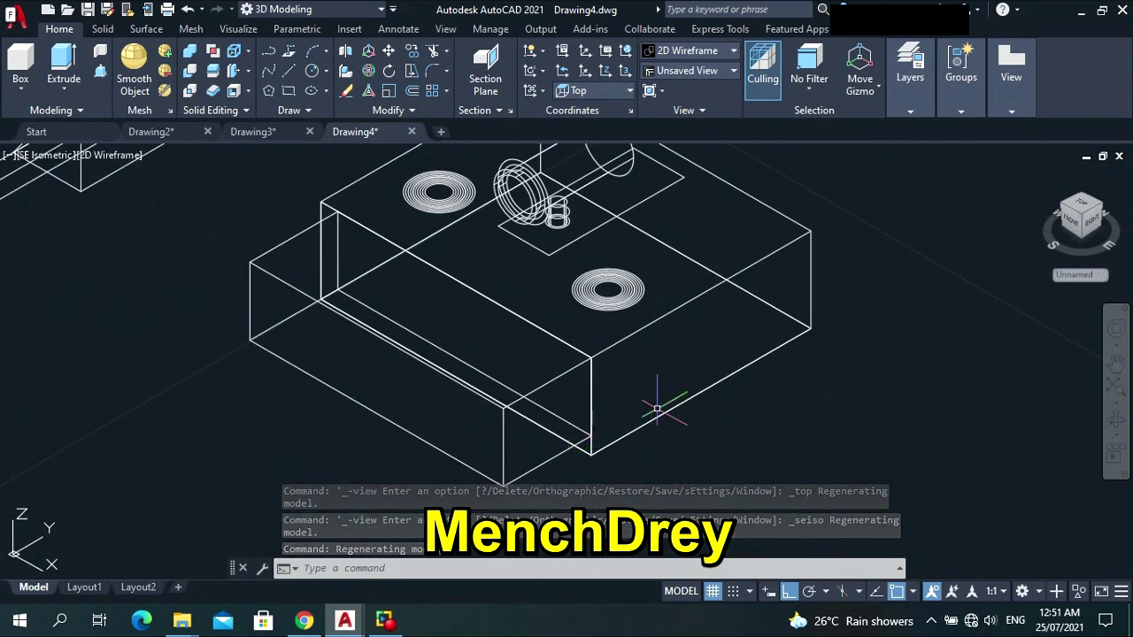
Subtract the protruding front block from the box solid to cut a recess into the front face.
type("subtract")
key("Return")
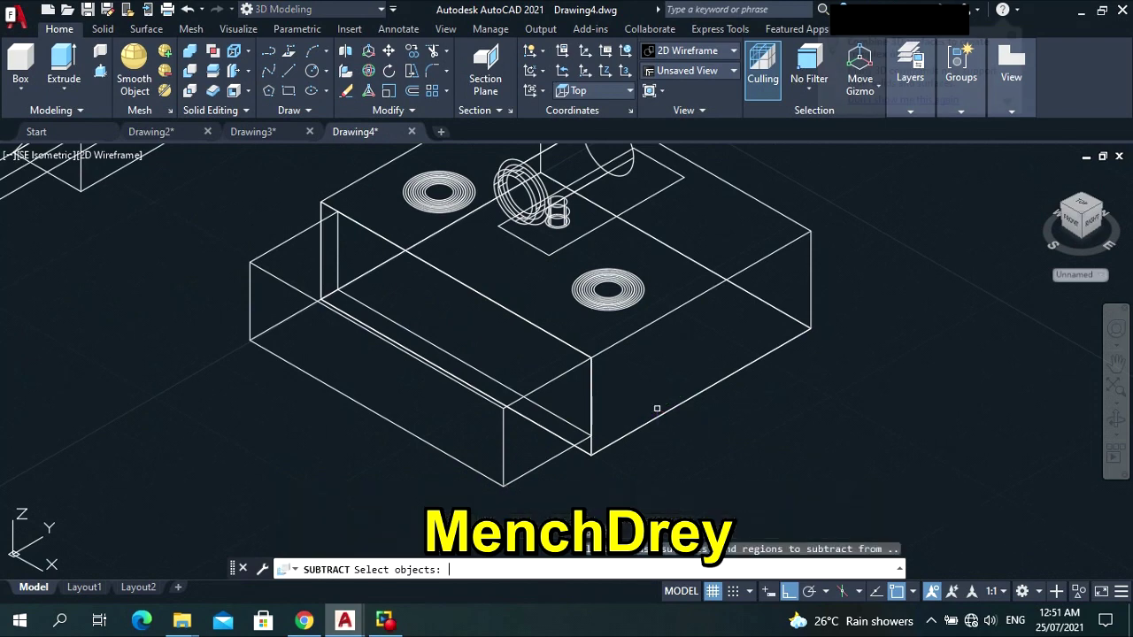
left_click(611, 349)
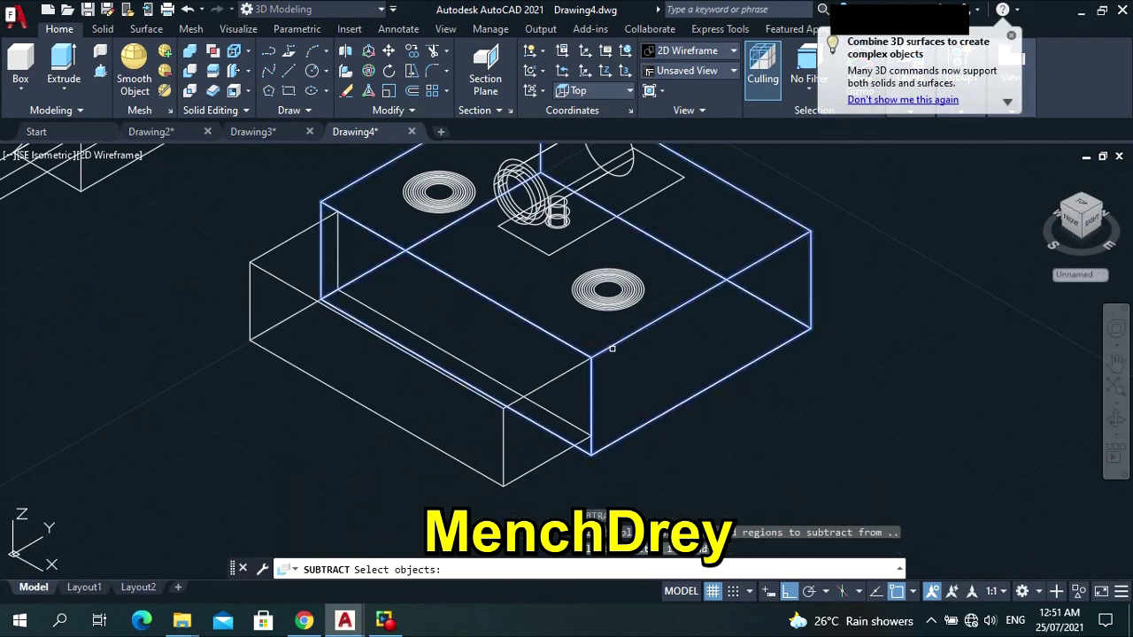
key("Return")
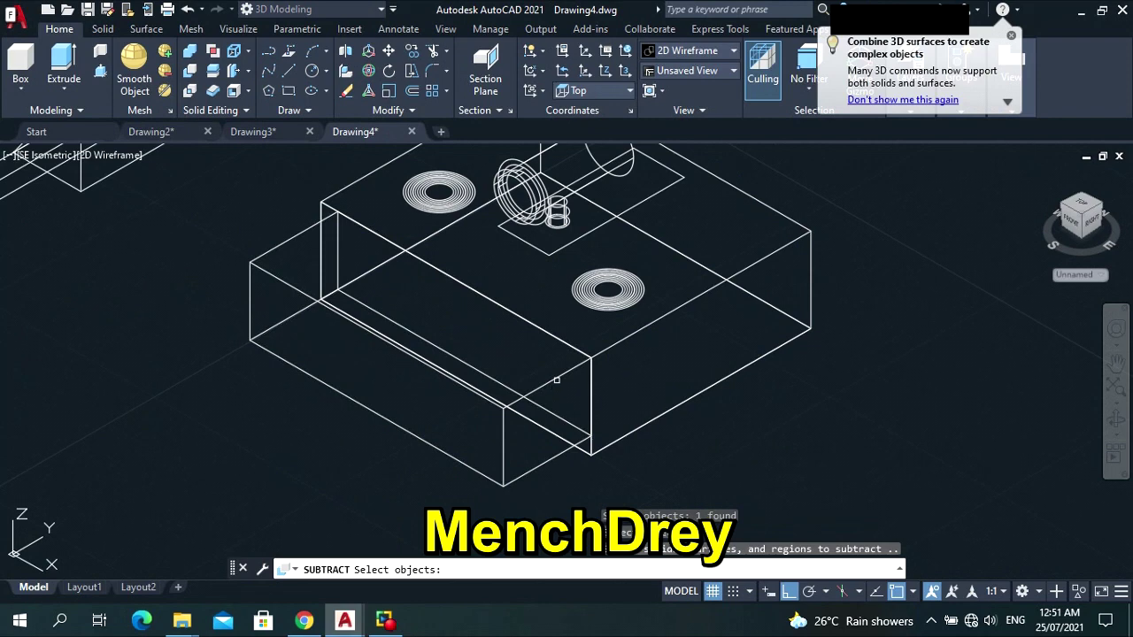
left_click(556, 378)
key("Return")
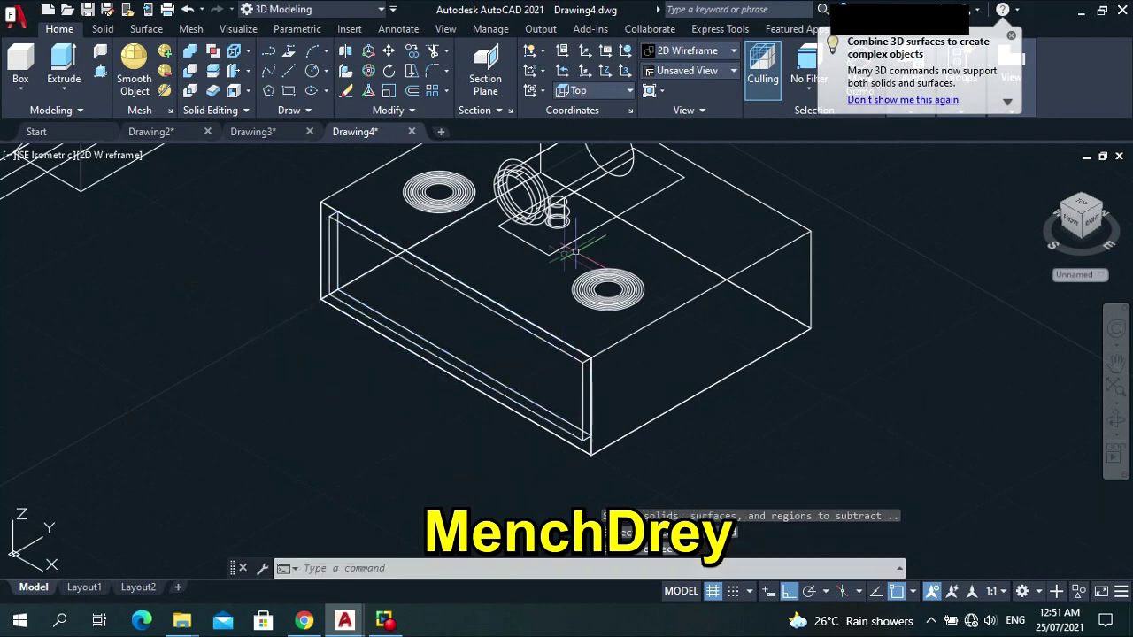
Check the front recess in the Shaded with edges visual style, and return to 2D Wireframe.
scroll(381, 253, "up", 2)
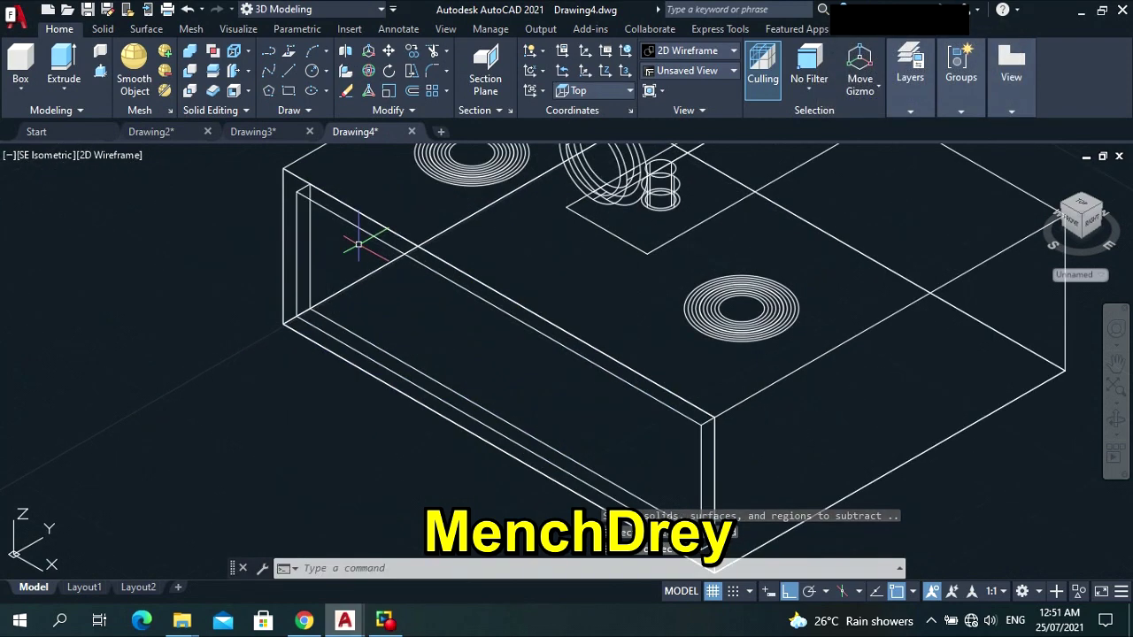
left_click(110, 155)
left_click(177, 288)
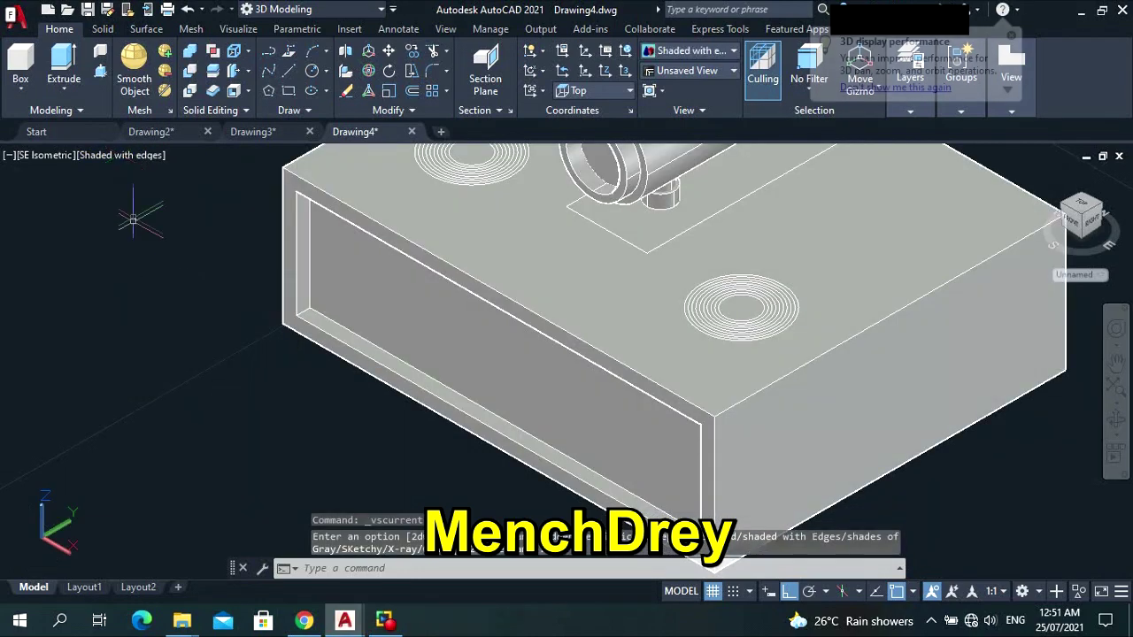
left_click(137, 157)
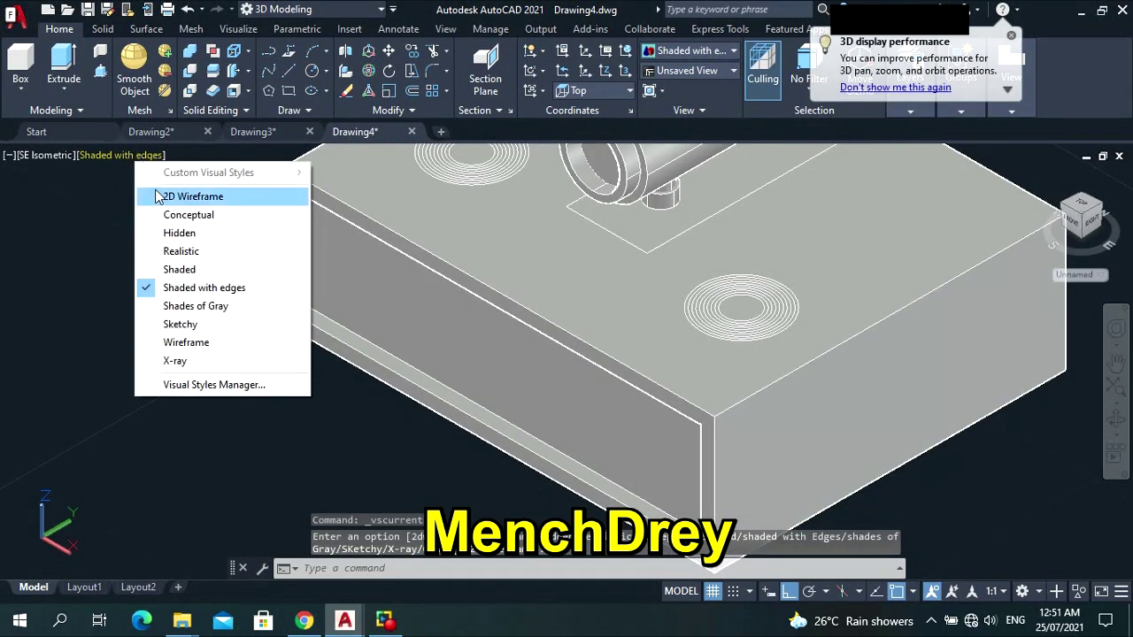
left_click(159, 196)
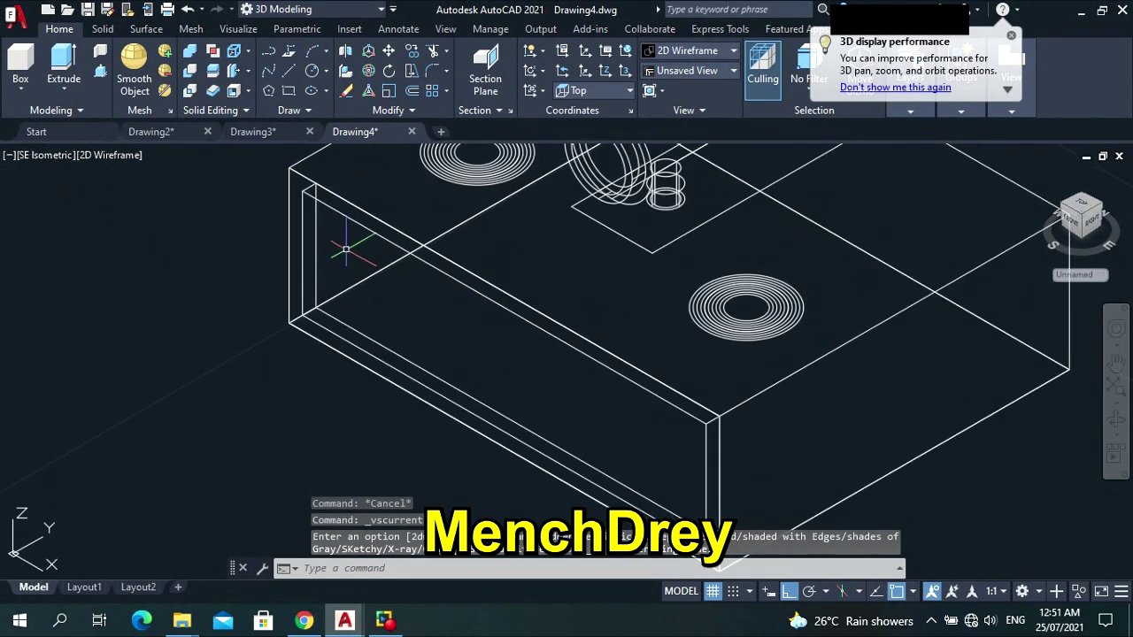
Set the model view to Front with the box's recessed face and the cylinder above it in close view.
left_click(46, 156)
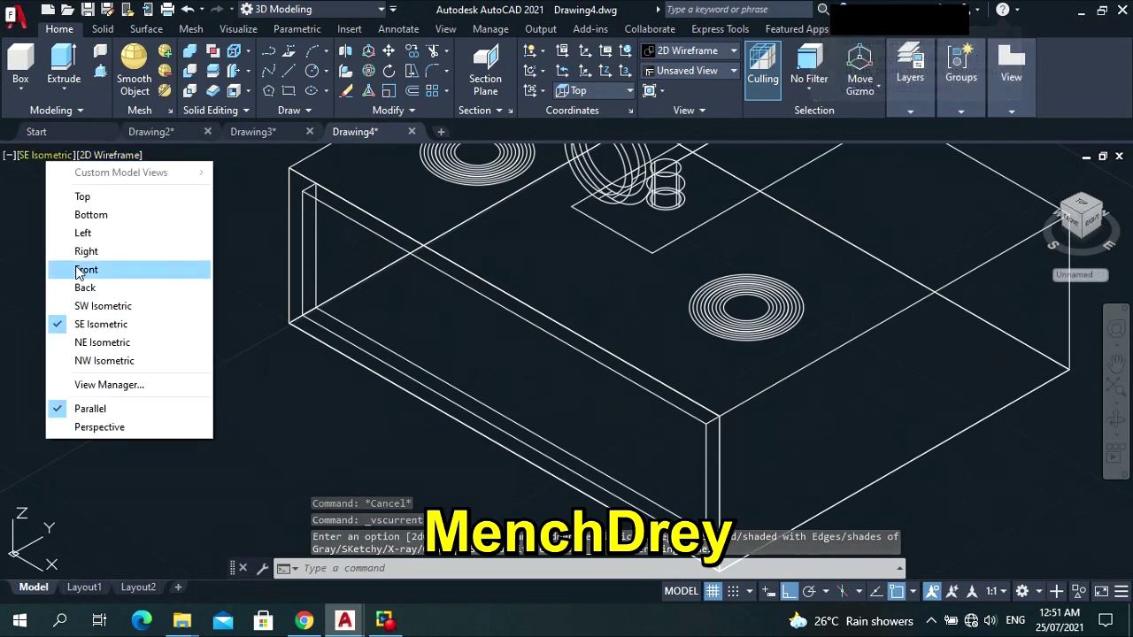
left_click(80, 269)
scroll(419, 349, "down", 4)
scroll(549, 394, "up", 5)
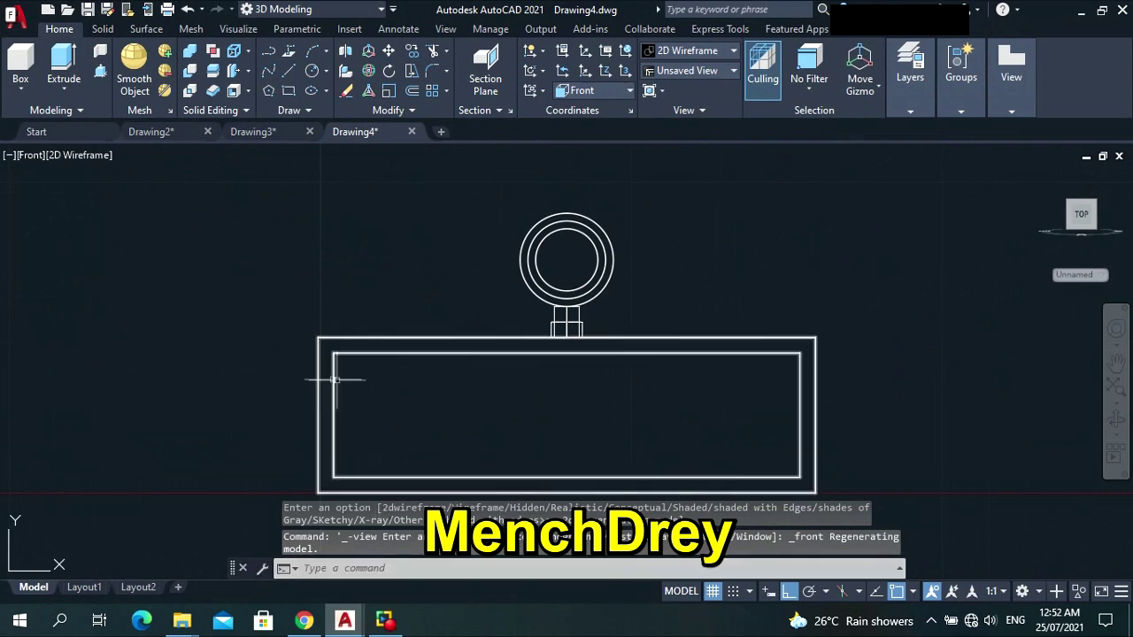
key("Escape")
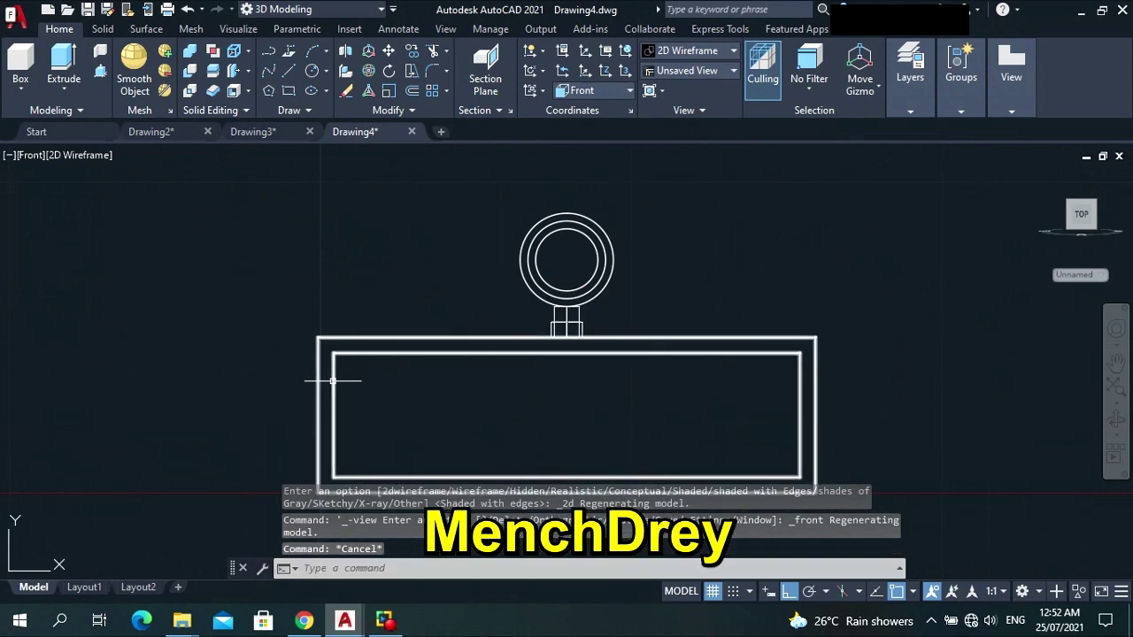
key("Escape")
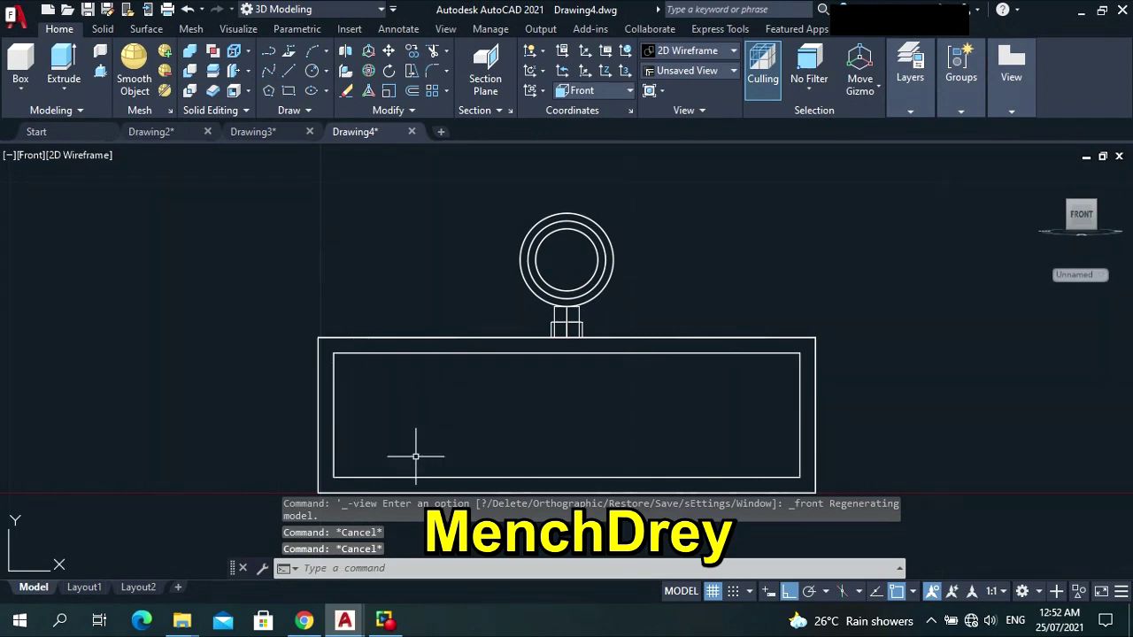
Draw a rectangle over the recess outline from its upper-left to its lower-right inner corner.
type("rec")
key("Return")
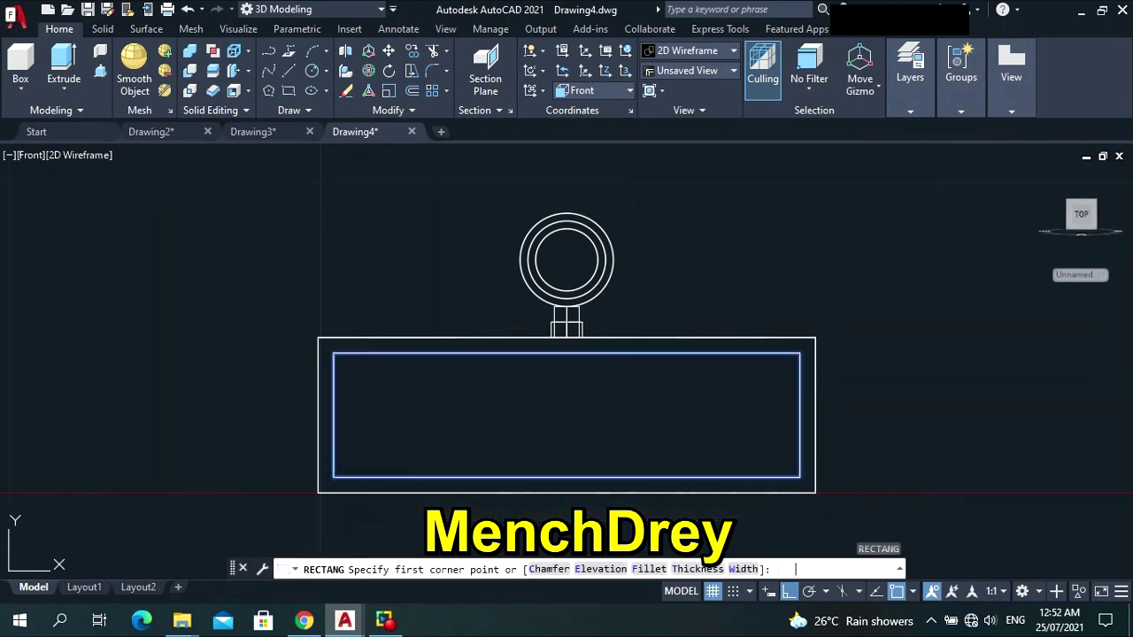
left_click(334, 353)
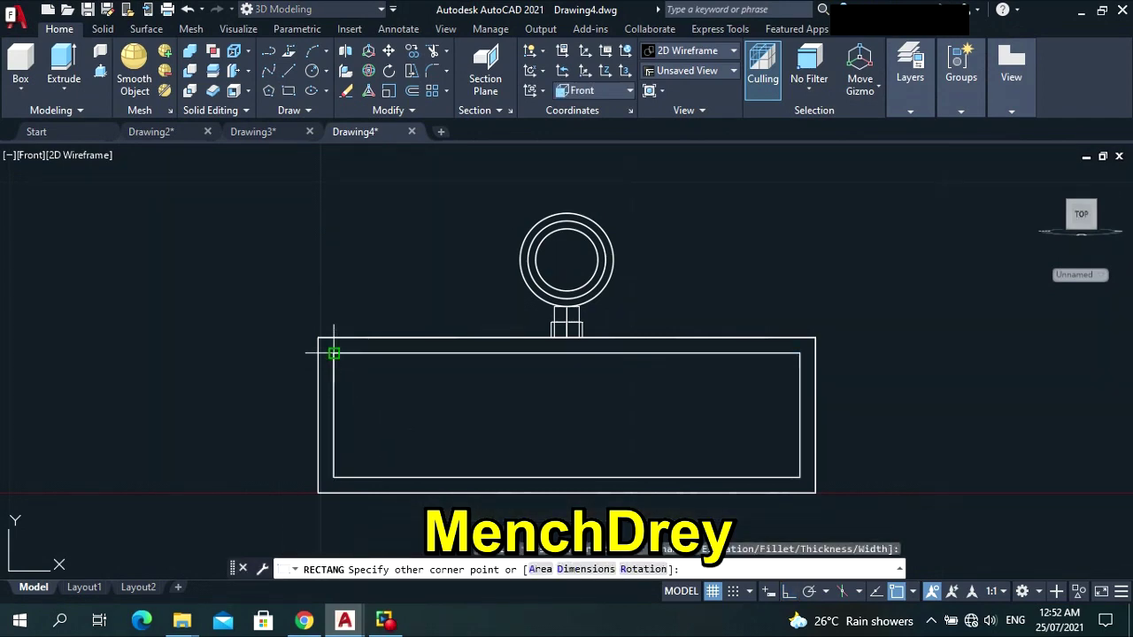
left_click(800, 477)
key("Escape")
key("Escape")
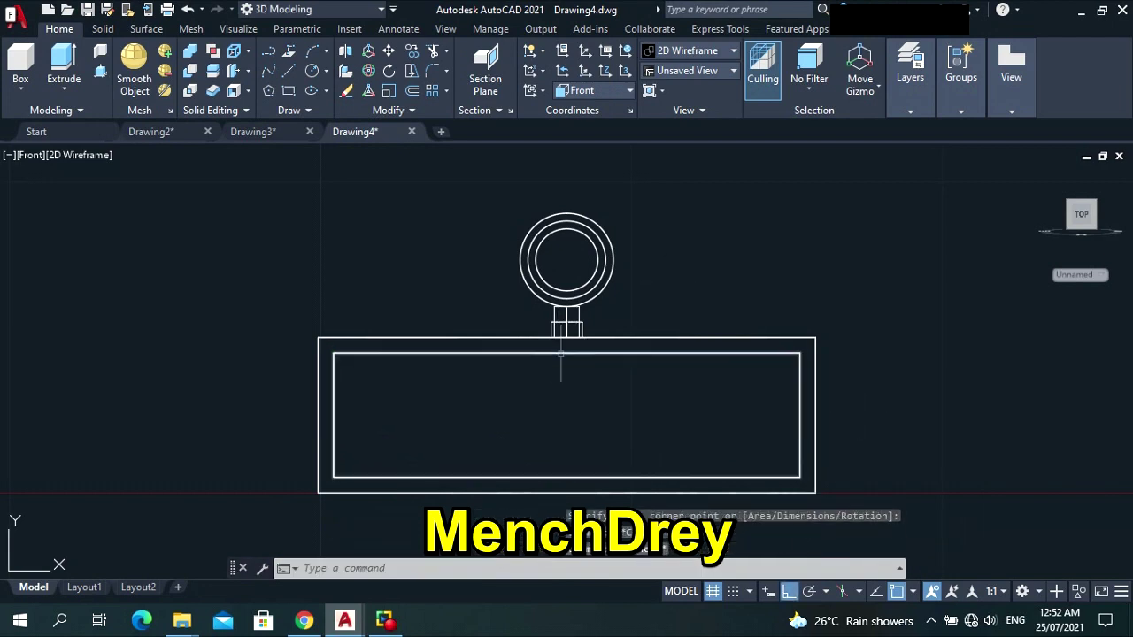
Explode the rectangle on the recess outline into separate lines.
left_click(567, 353)
mouse_move(566, 354)
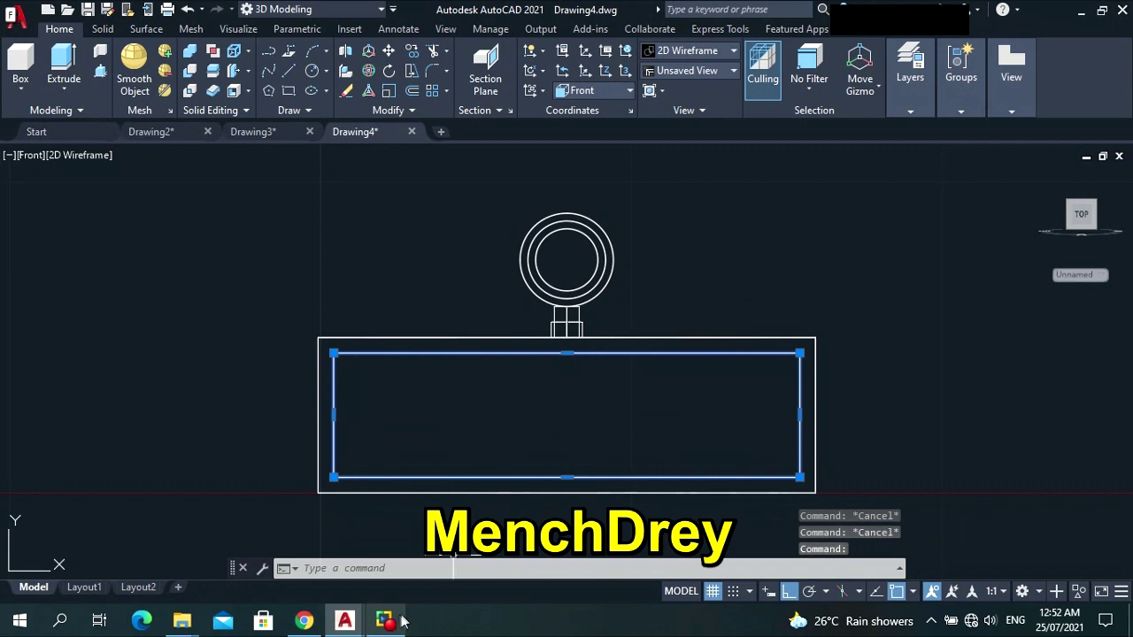
left_click(604, 568)
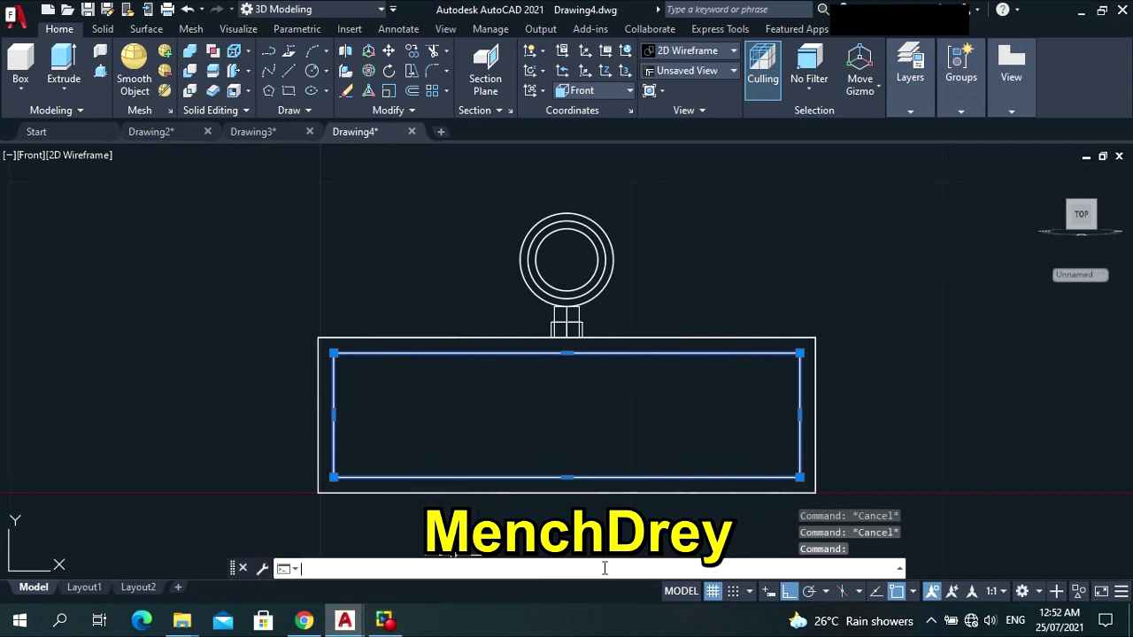
type("explo")
key("Return")
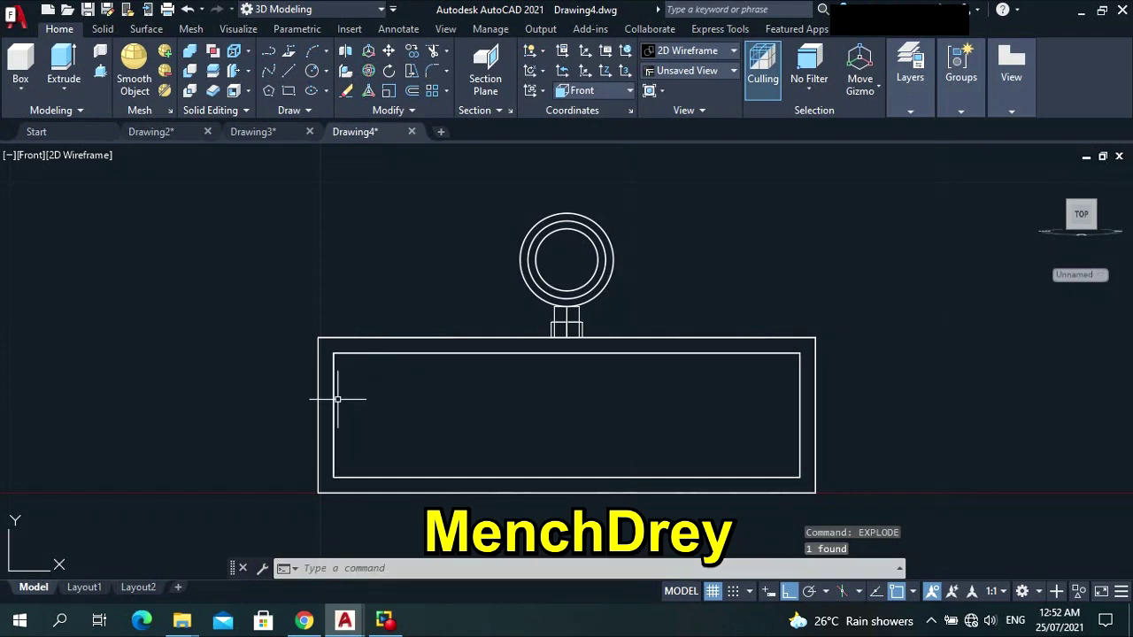
Offset the left vertical line of the recess outline inward by 1.
left_click(334, 398)
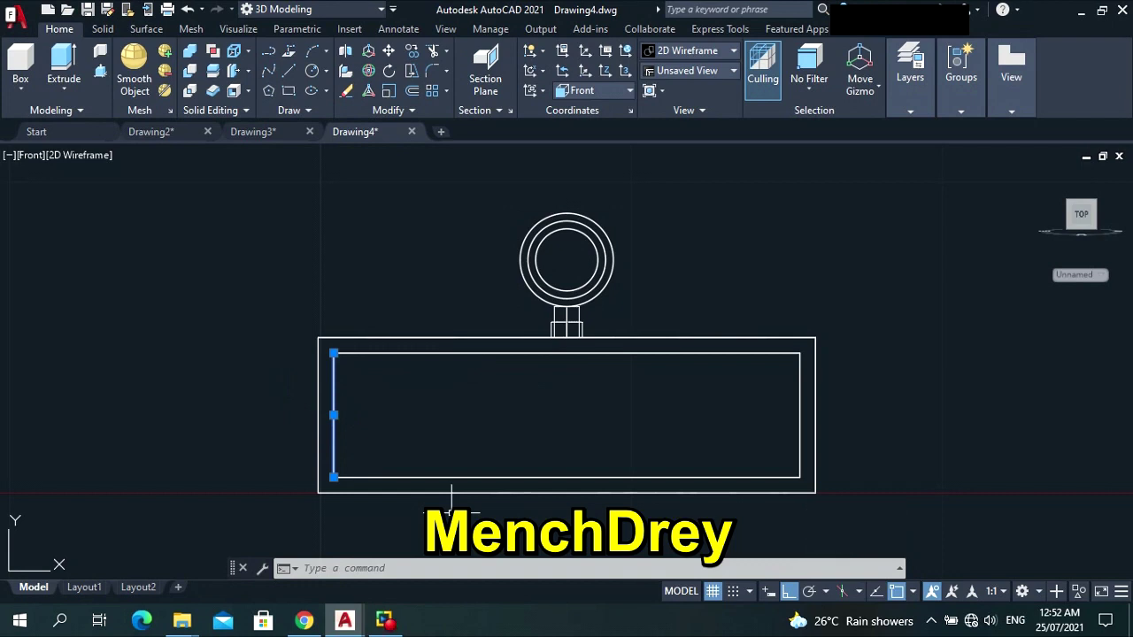
type("o")
key("Return")
key("Return")
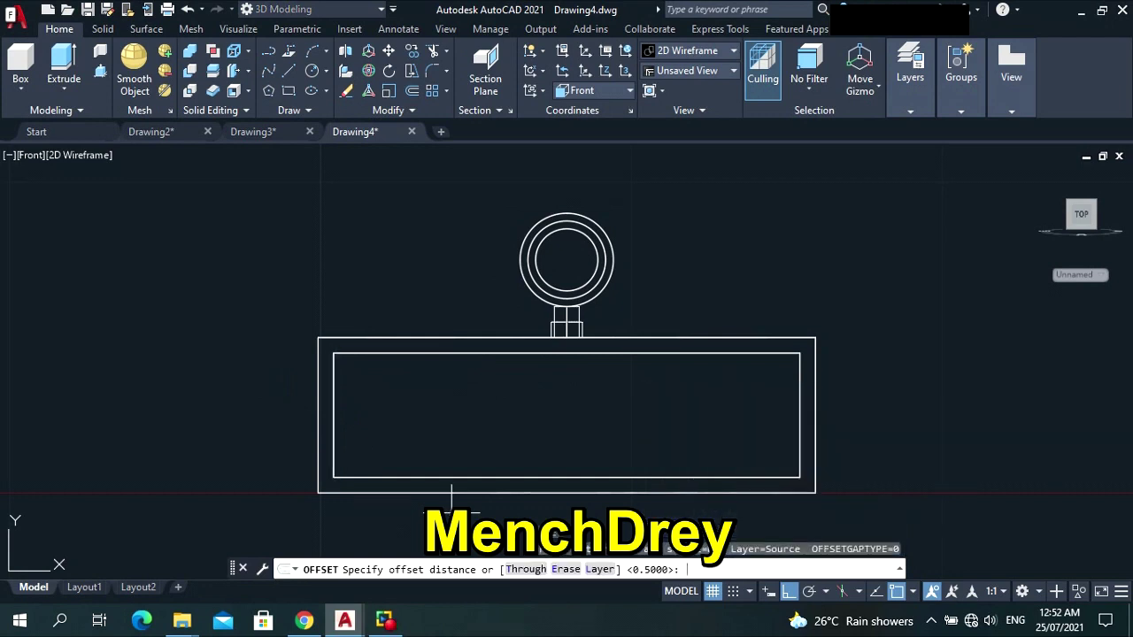
type("1")
key("Return")
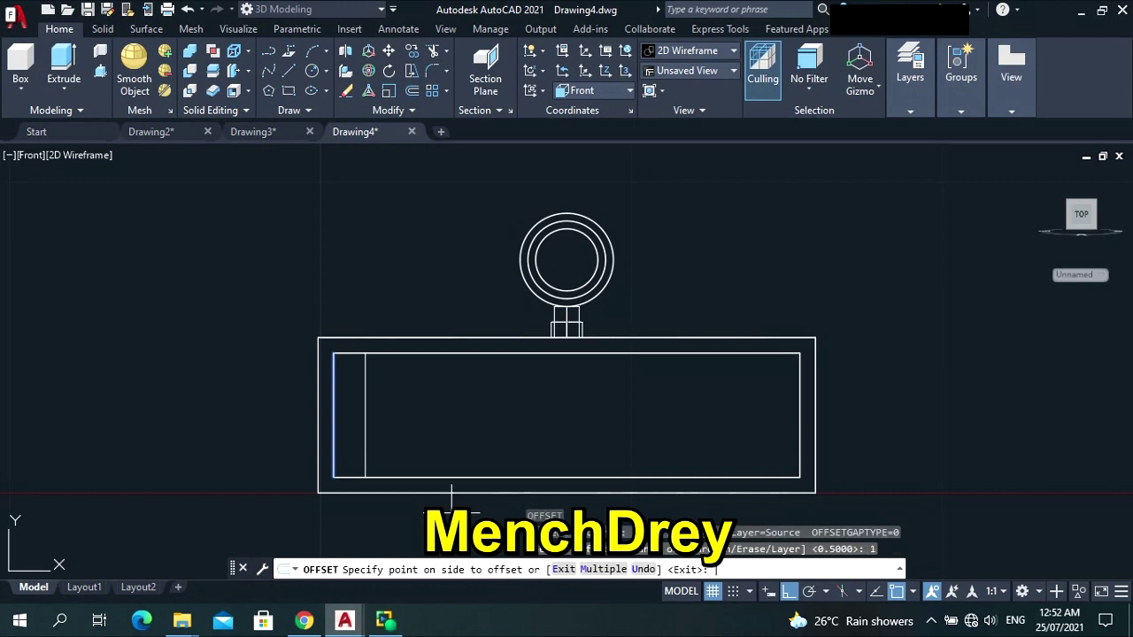
left_click(536, 427)
Offset the right vertical line of the recess outline inward three times in succession, spacing the copies 1 apart.
left_click(799, 384)
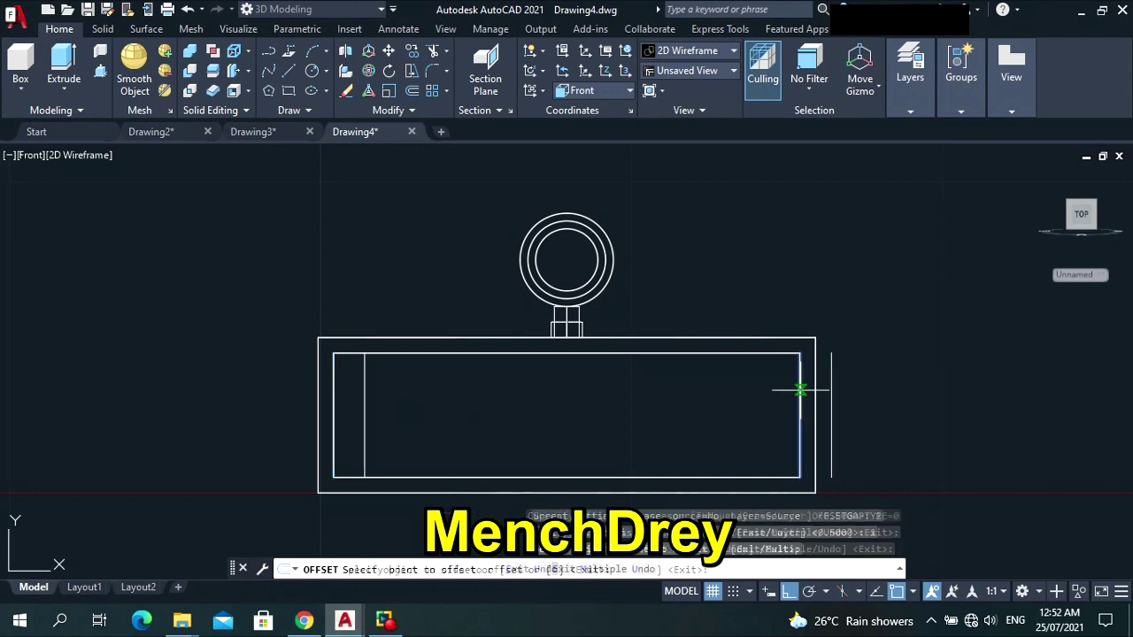
left_click(756, 403)
left_click(767, 401)
left_click(727, 419)
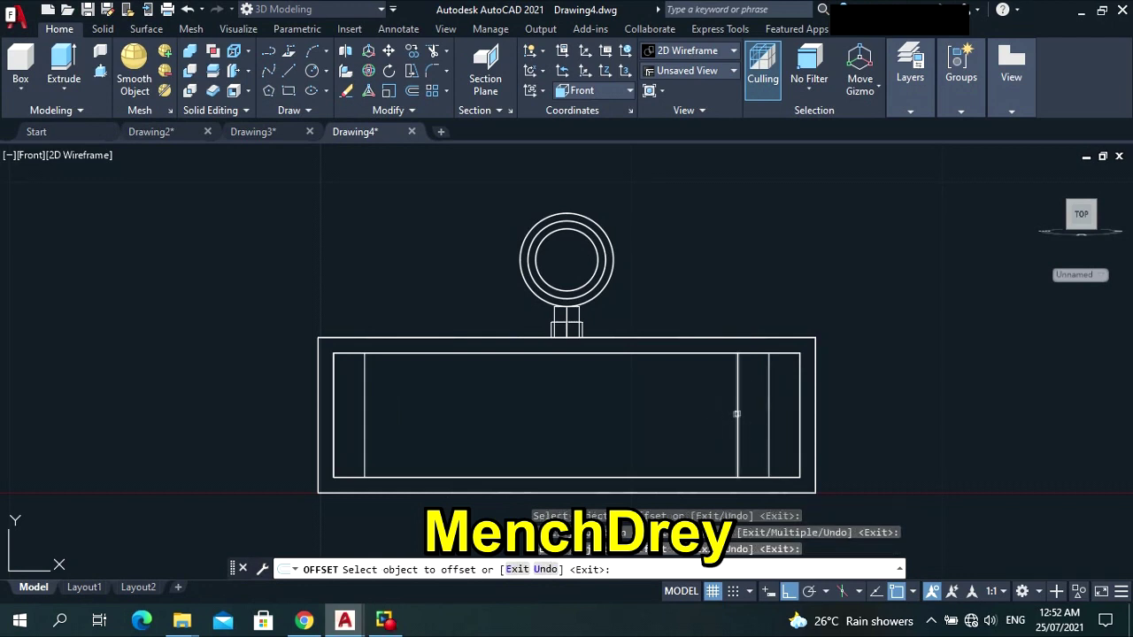
left_click(736, 415)
left_click(701, 417)
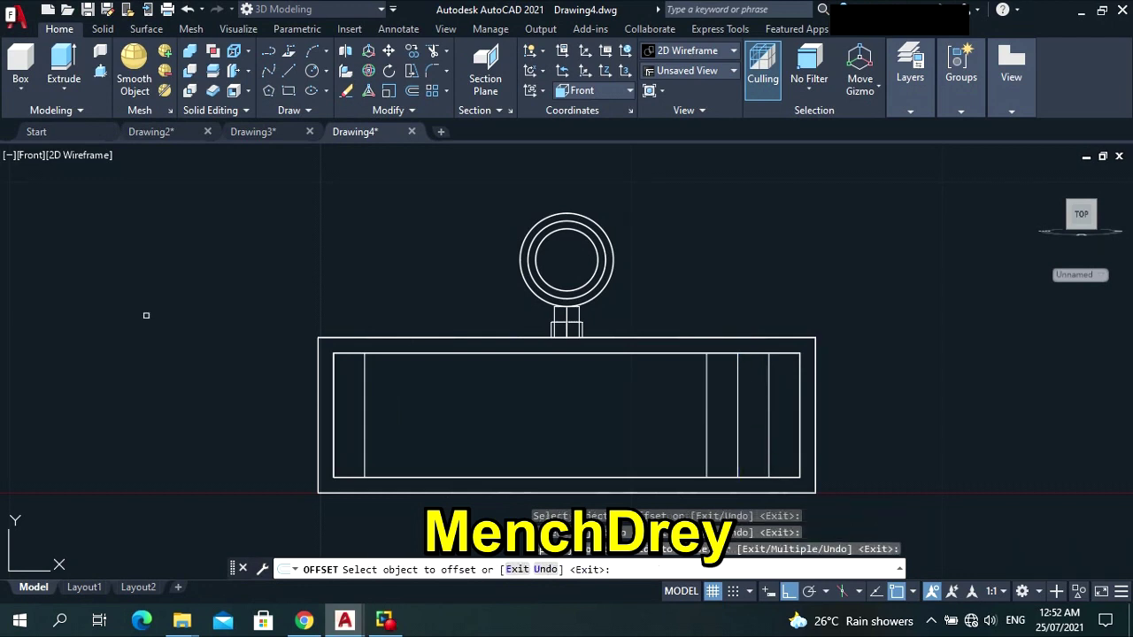
key("Escape")
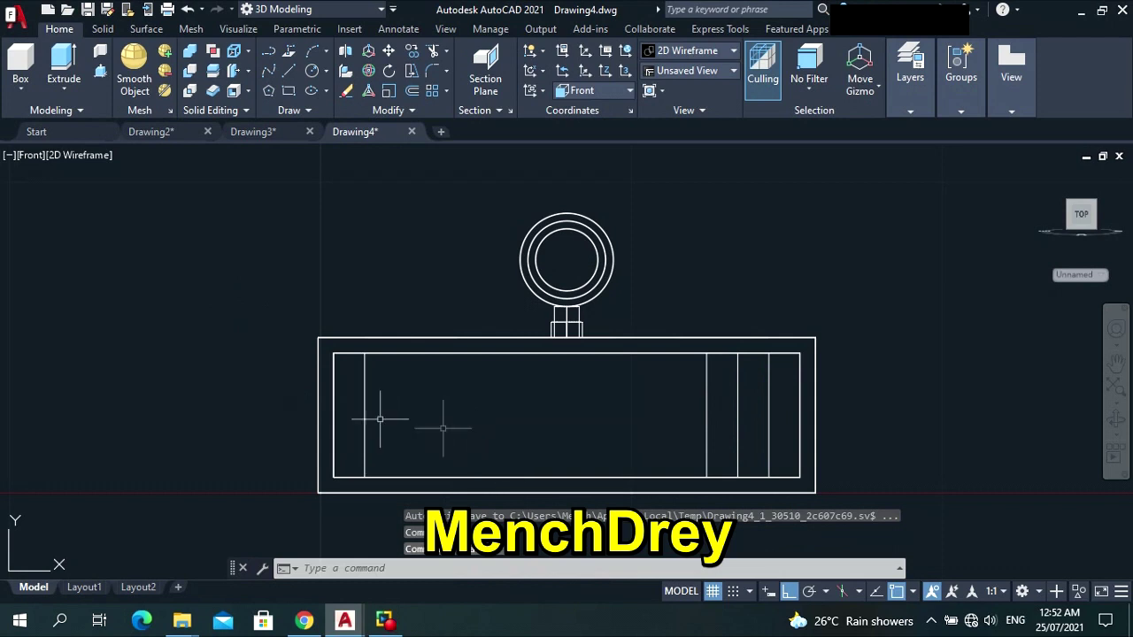
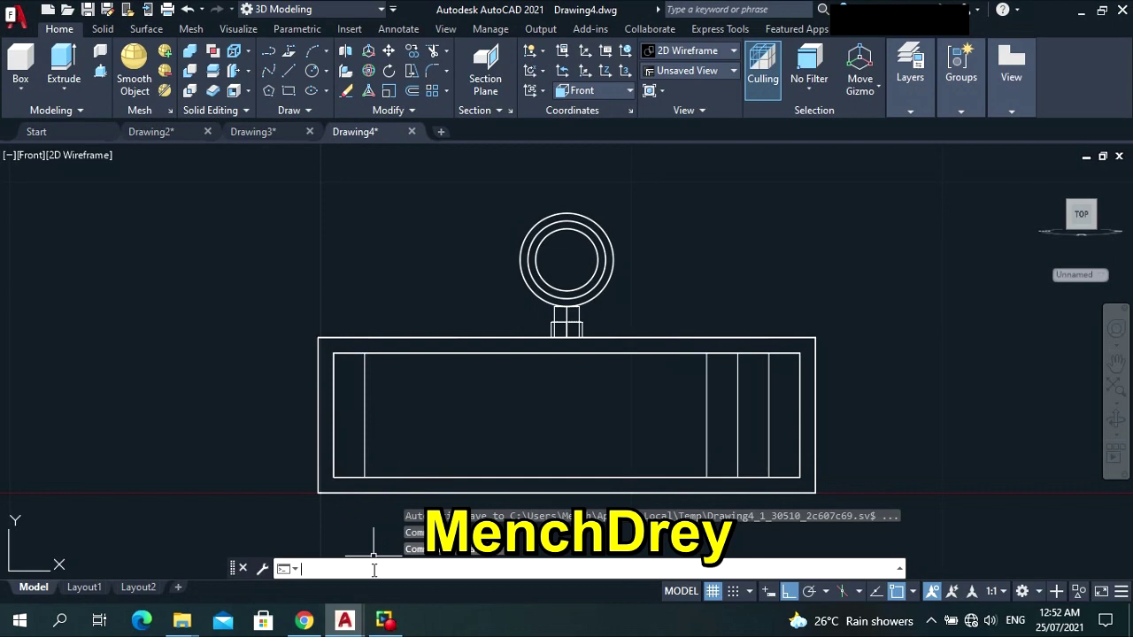
Draw a 6-sided polygon inscribed in a circle of radius 0.4, centred on the midpoint of the recess's left inner vertical line.
type("y")
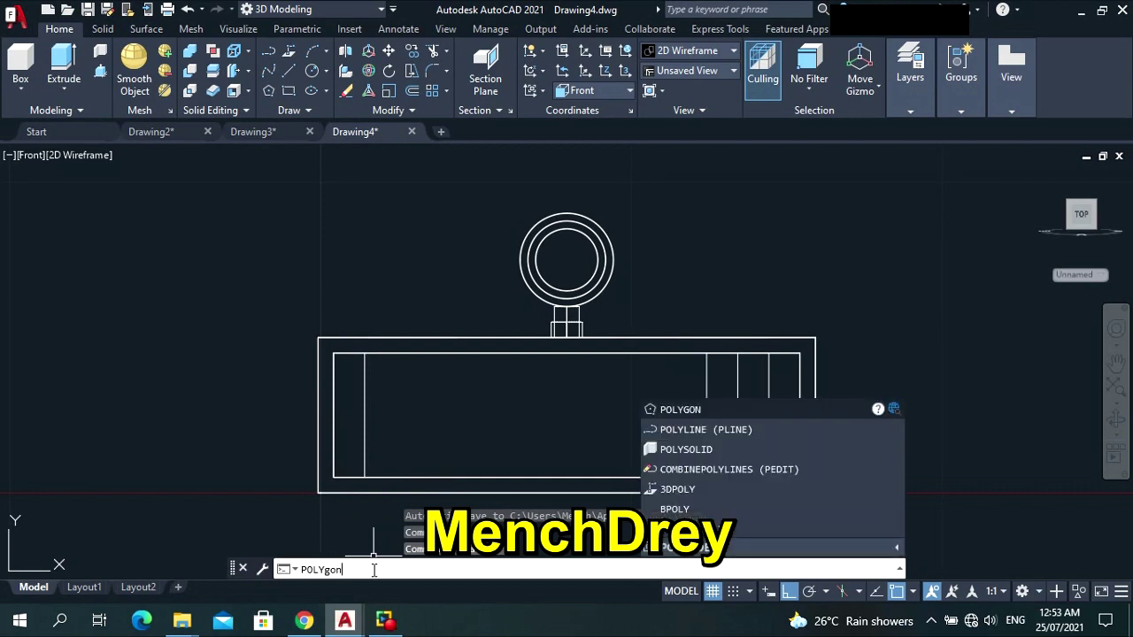
key("Return")
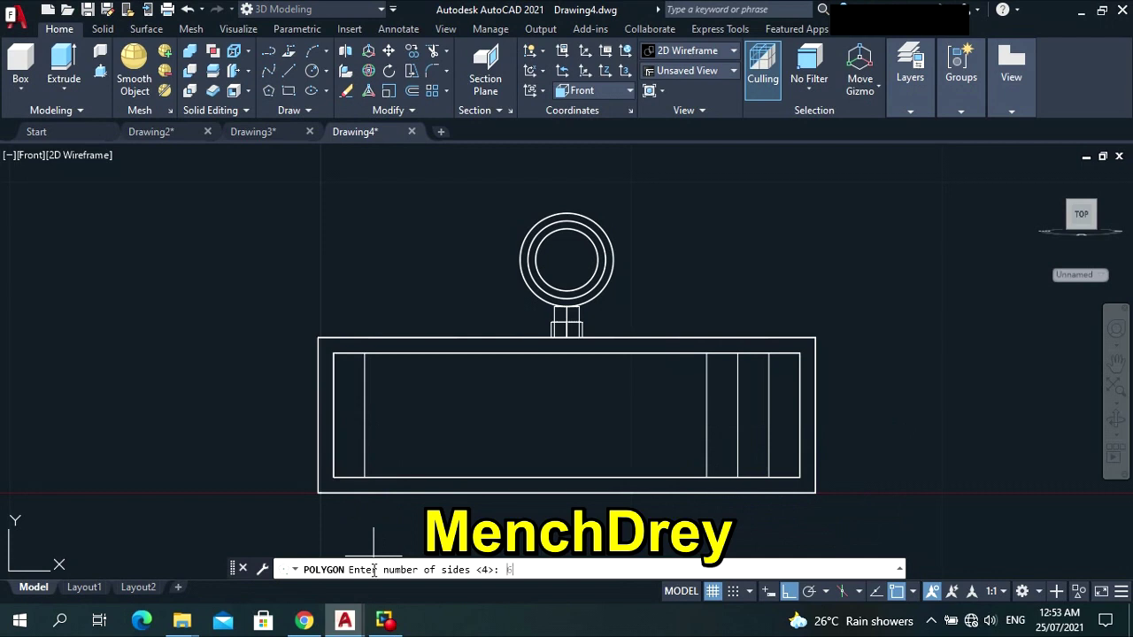
key("Return")
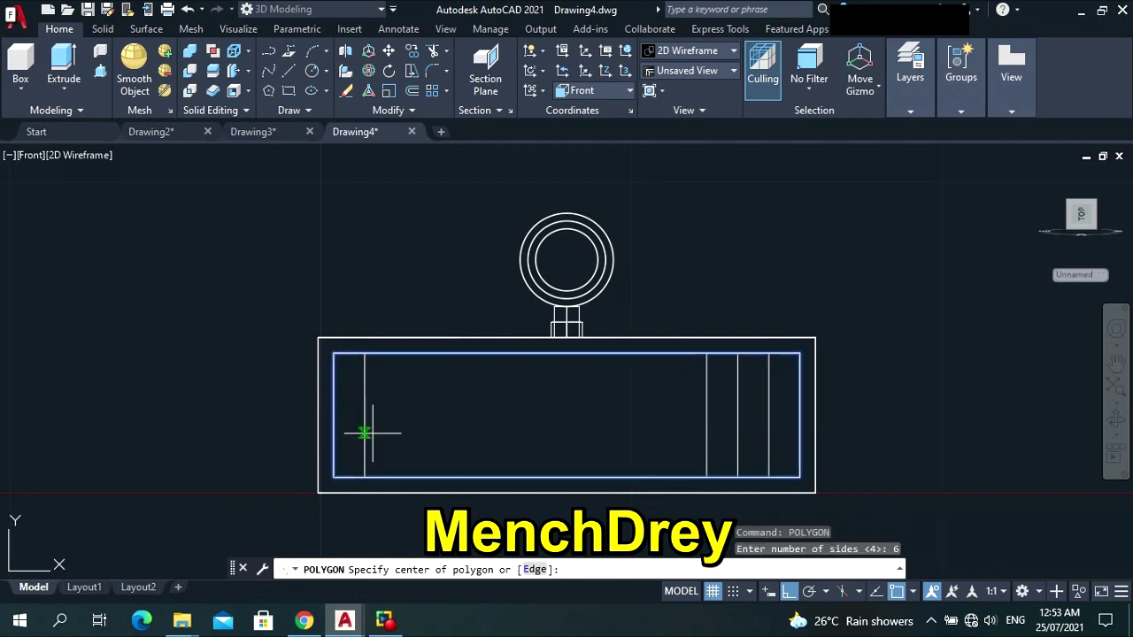
left_click(364, 414)
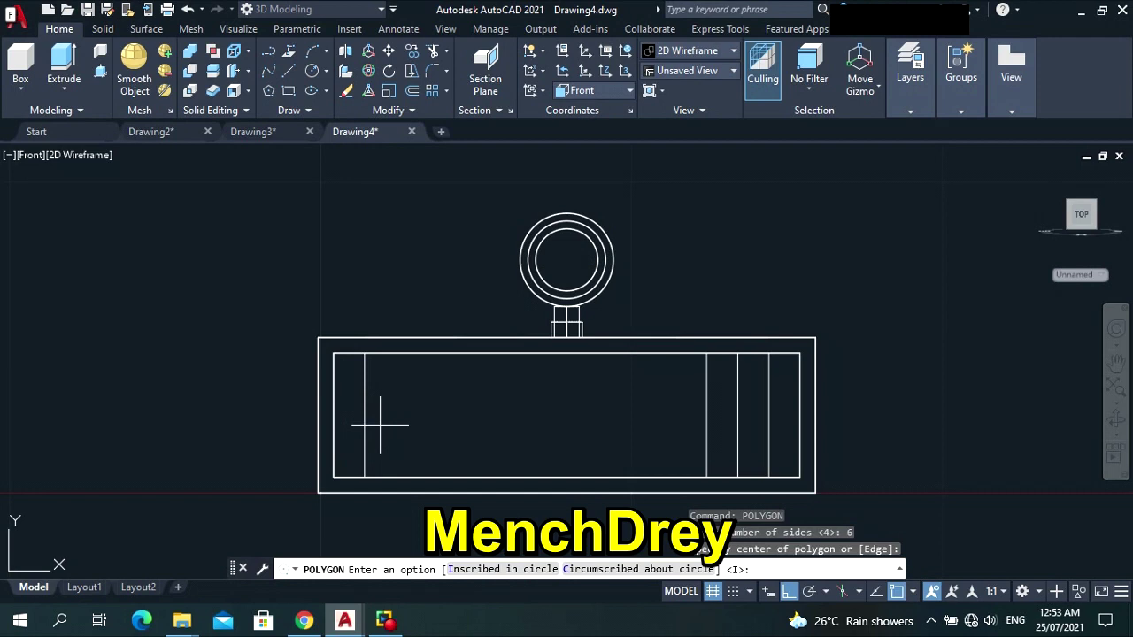
key("Return")
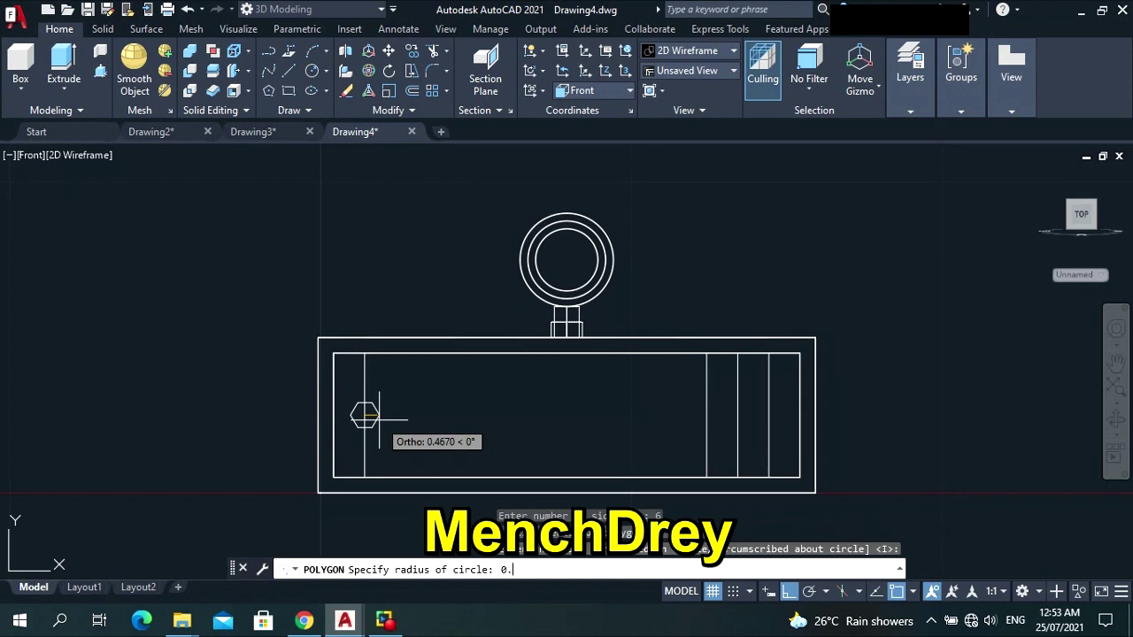
type("0.4")
key("Return")
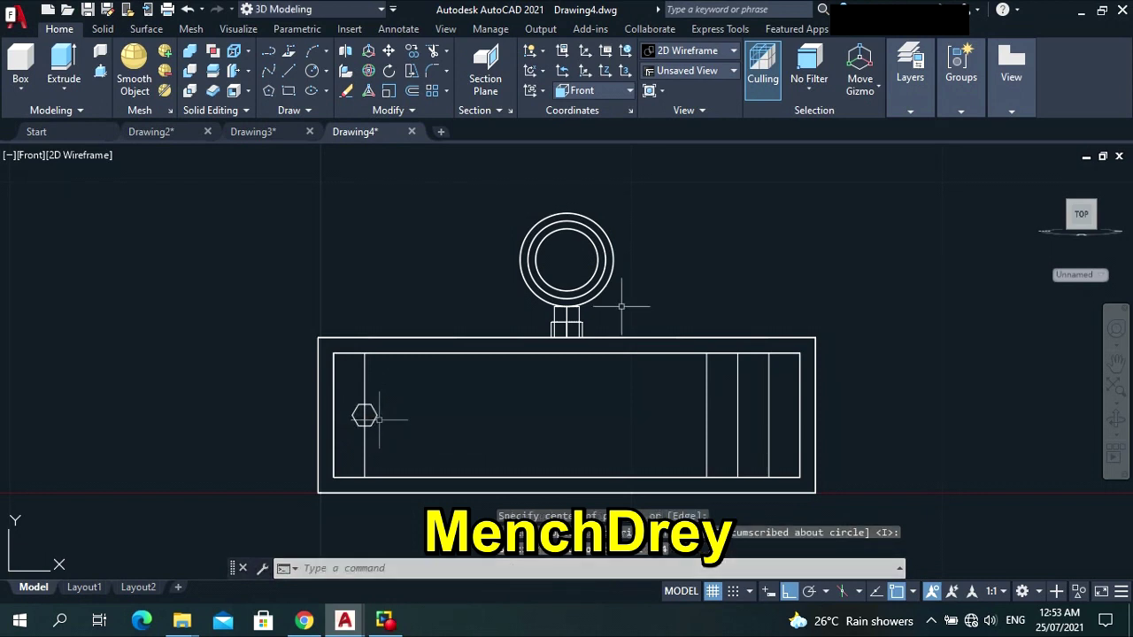
Draw a circle of radius 0.3 at the centre of the hexagon.
scroll(363, 427, "up", 6)
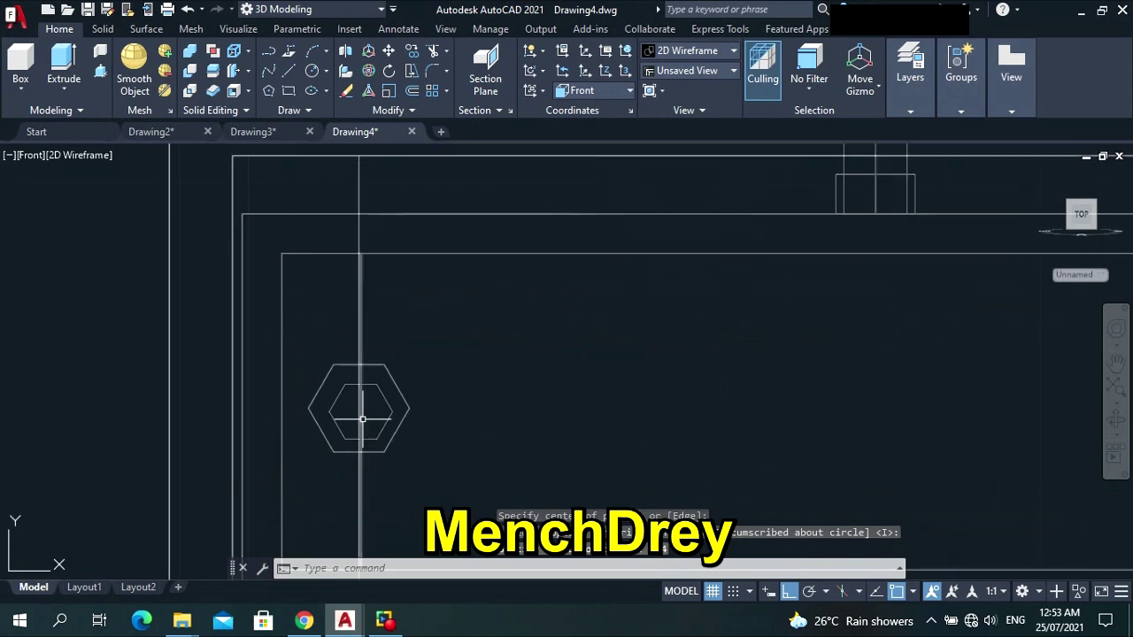
type("c")
key("Return")
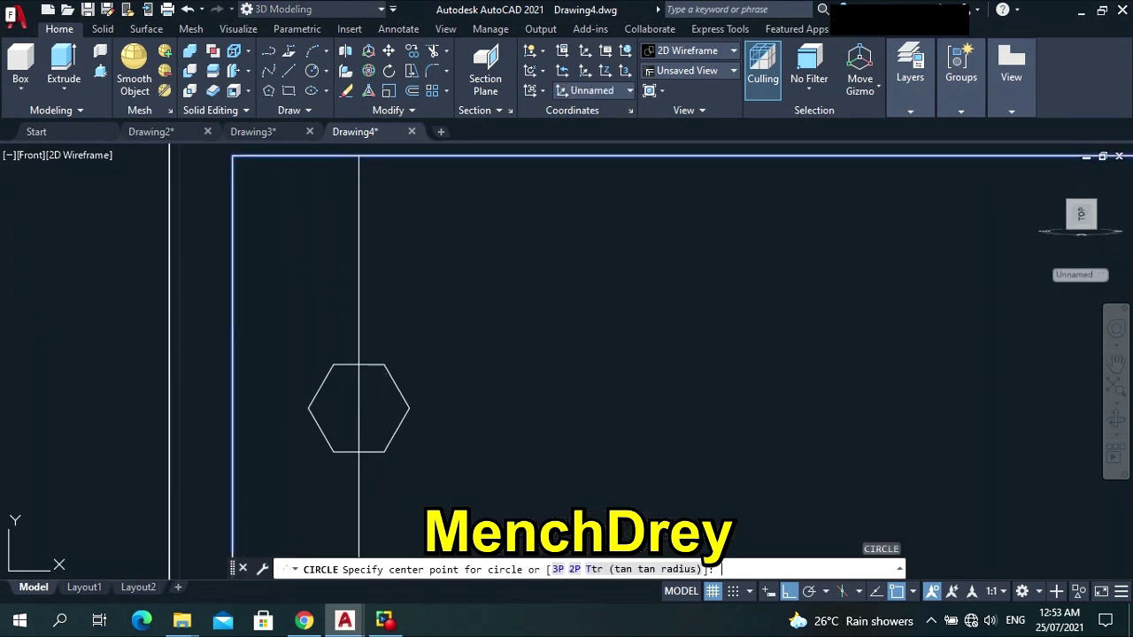
left_click(359, 407)
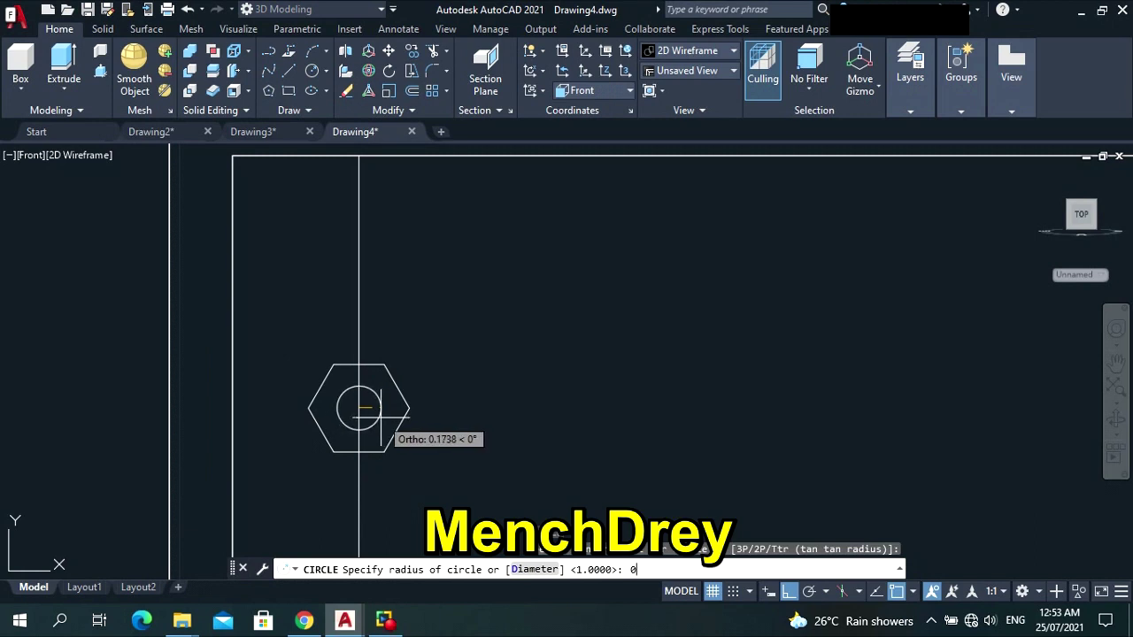
type("0.3")
key("Return")
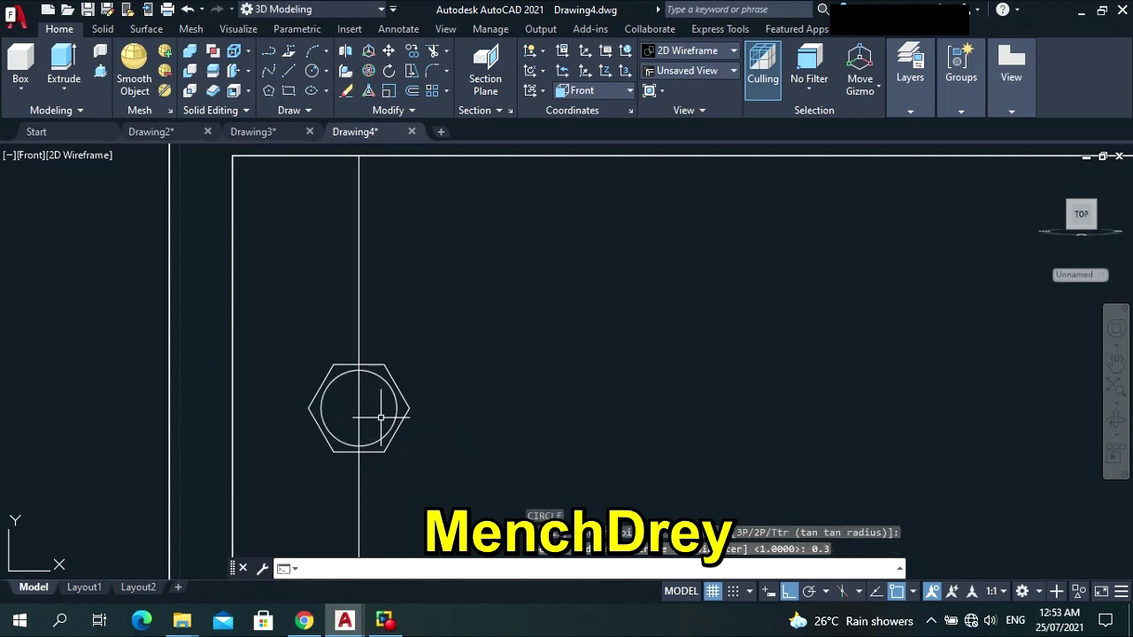
type("o")
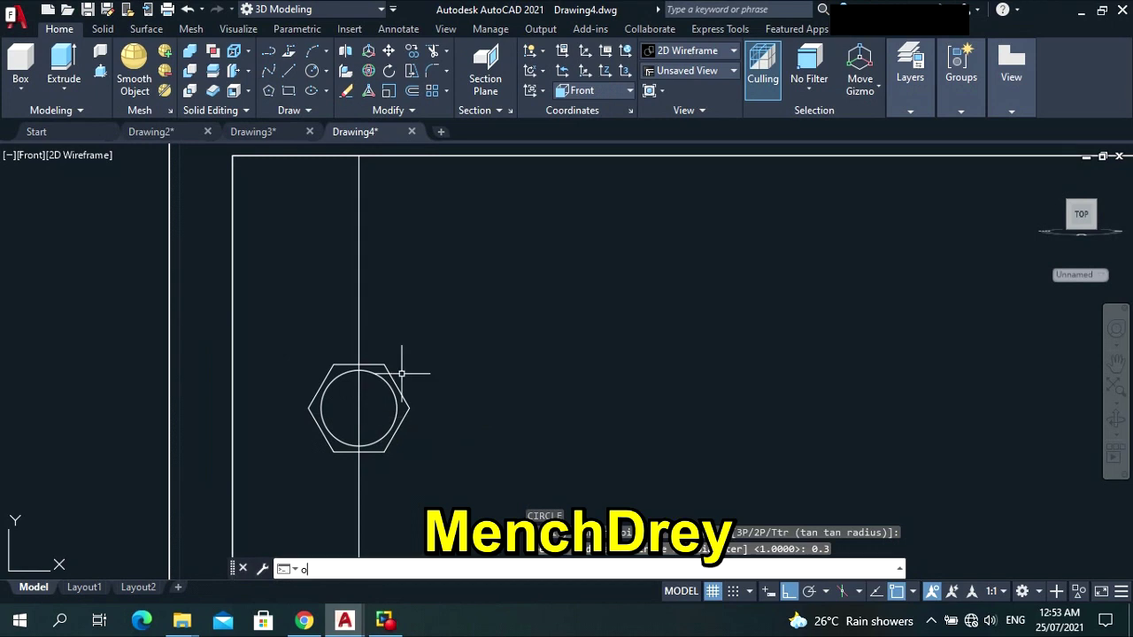
key("Return")
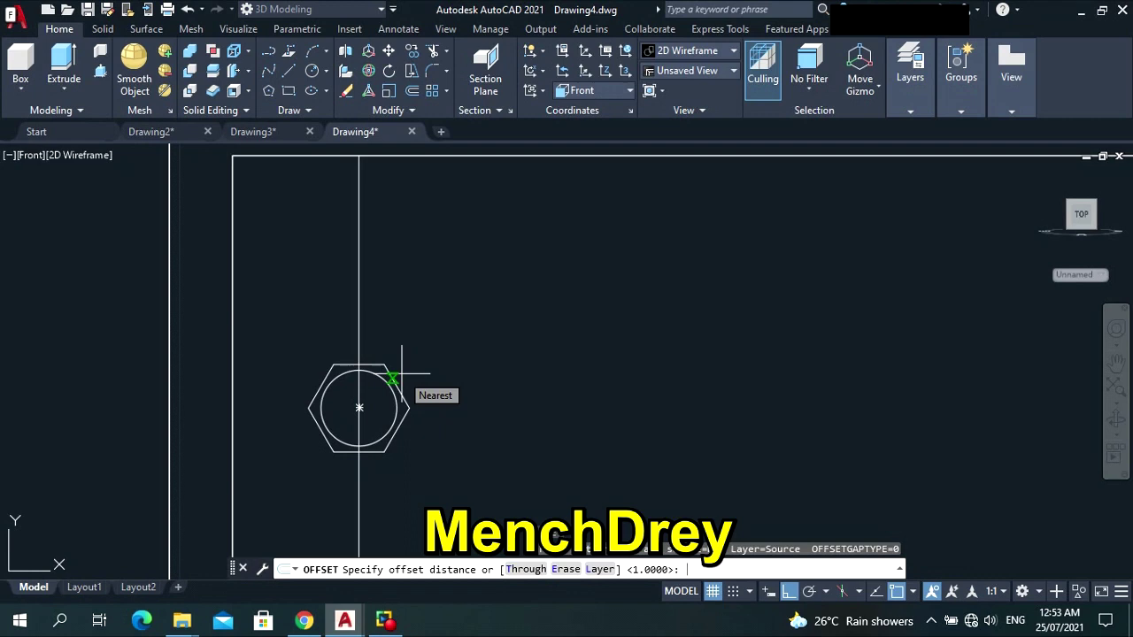
type("1")
key("Return")
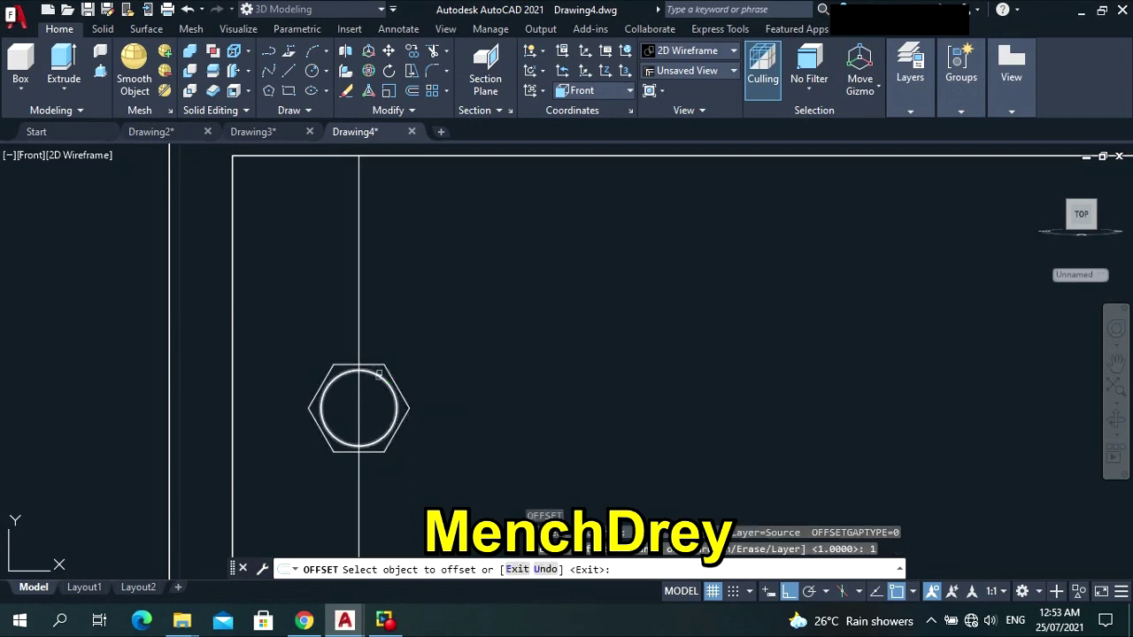
left_click(378, 375)
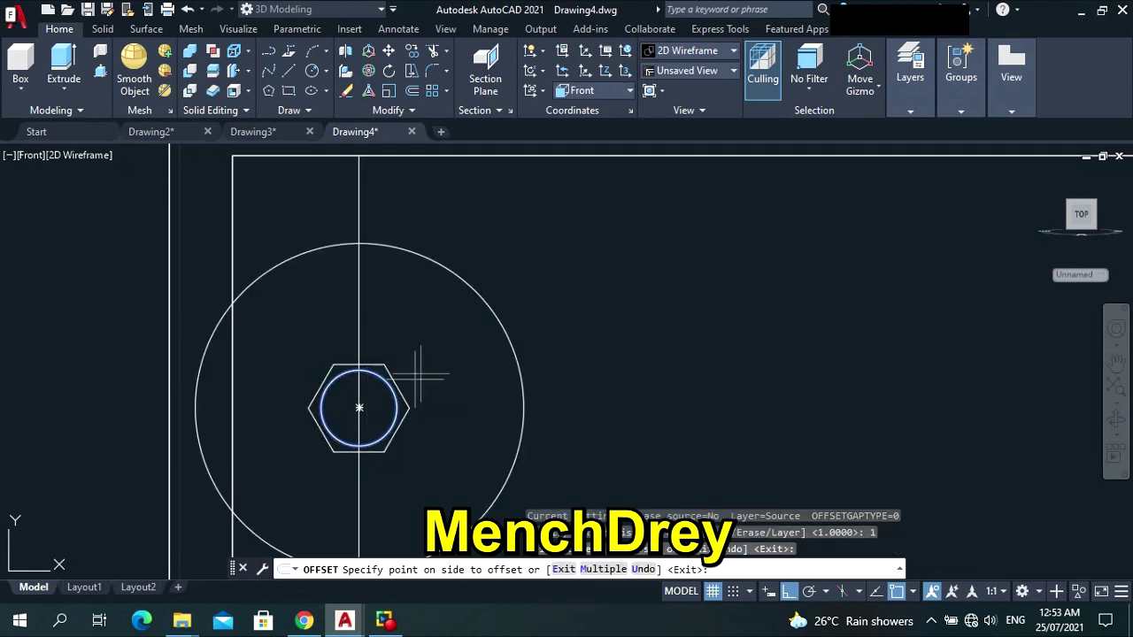
key("Escape")
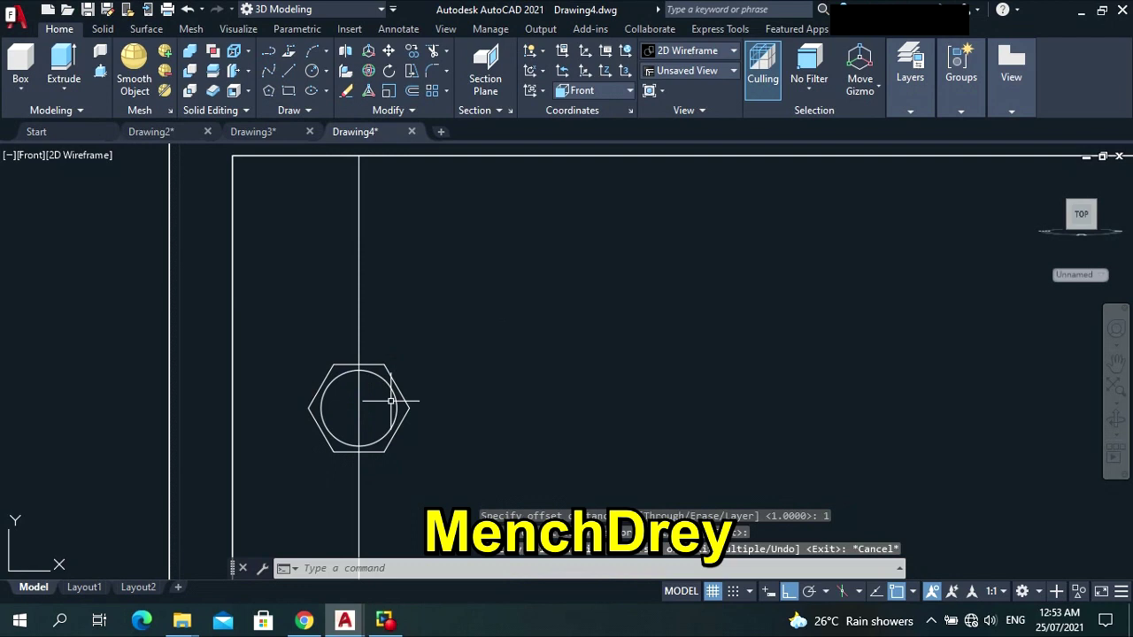
Offset the circle inside the hexagon by a fraction of a unit.
type("o")
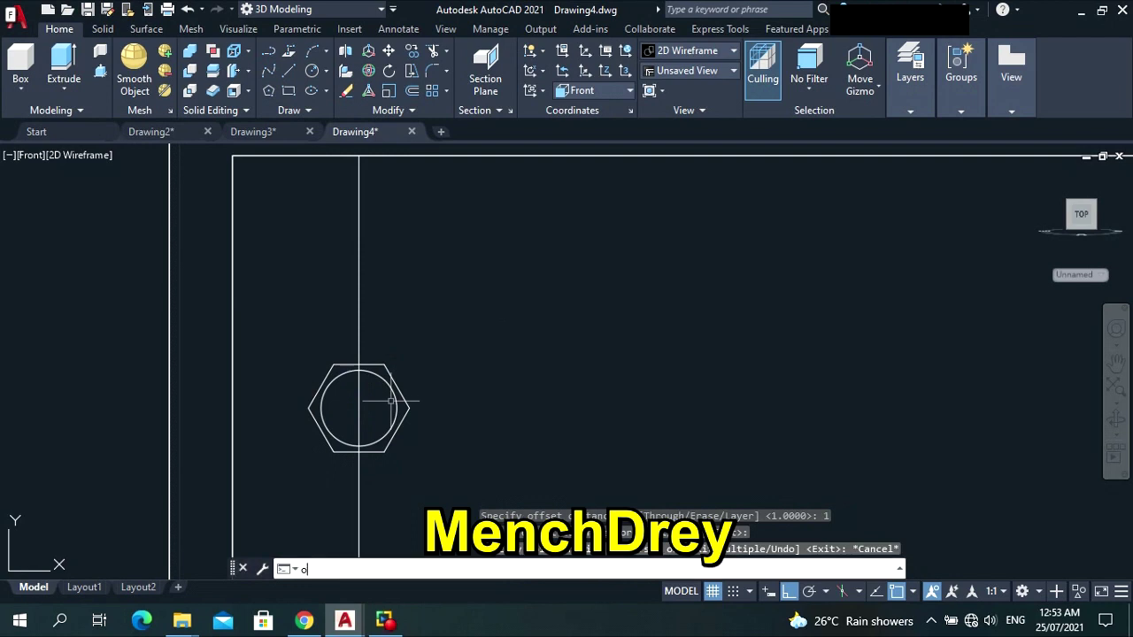
key("Return")
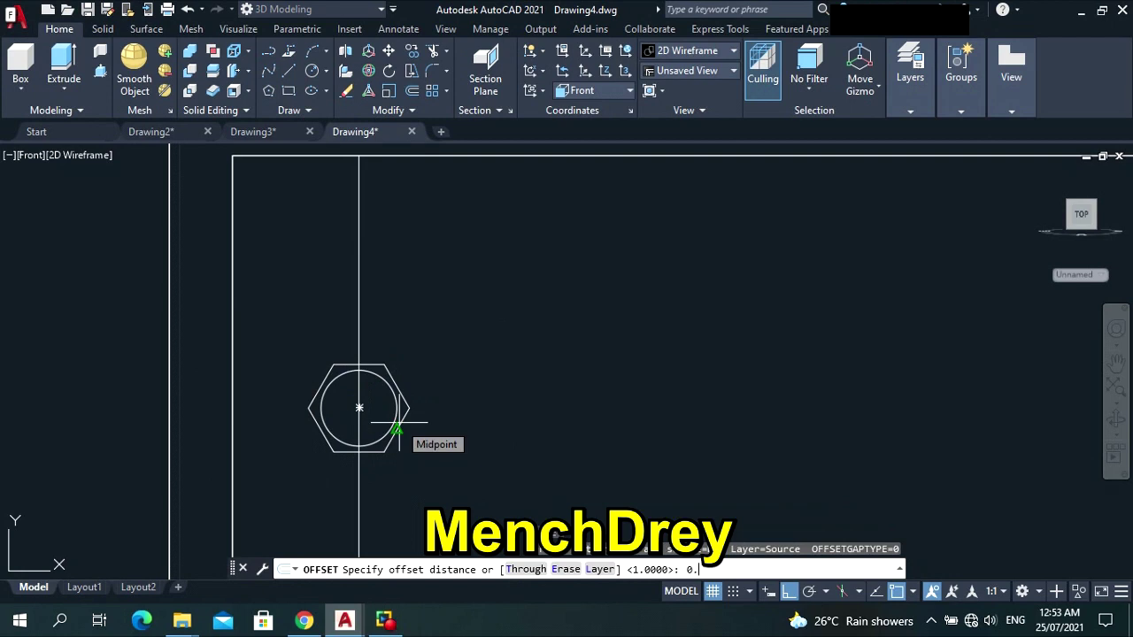
Offset the circle inside the hexagon inward by 0.1.
key("Return")
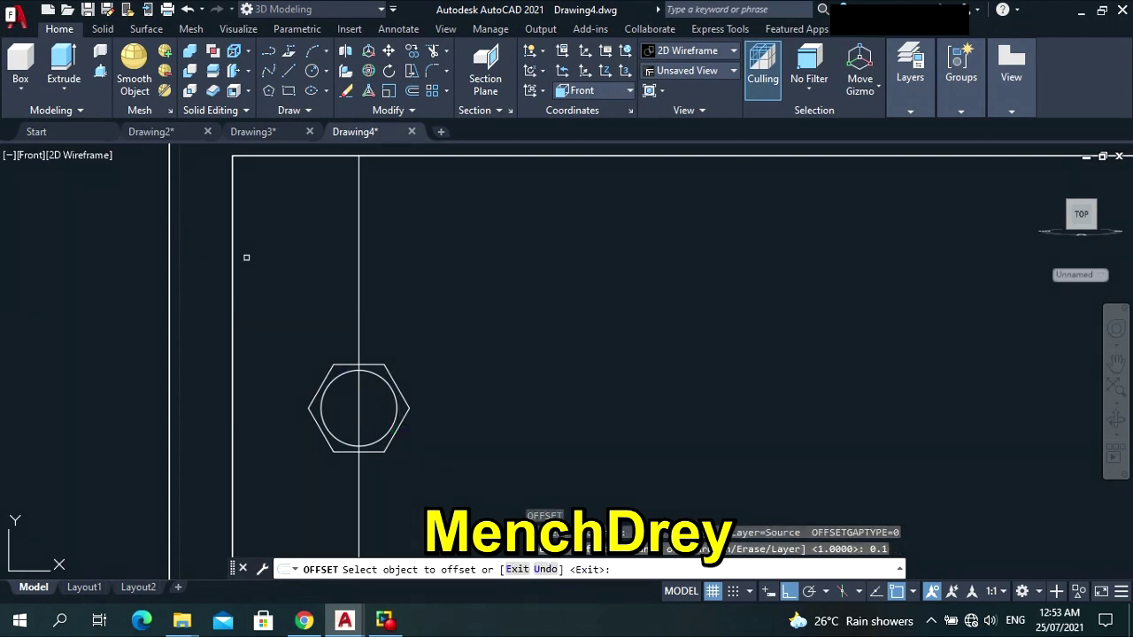
left_click(375, 377)
left_click(377, 409)
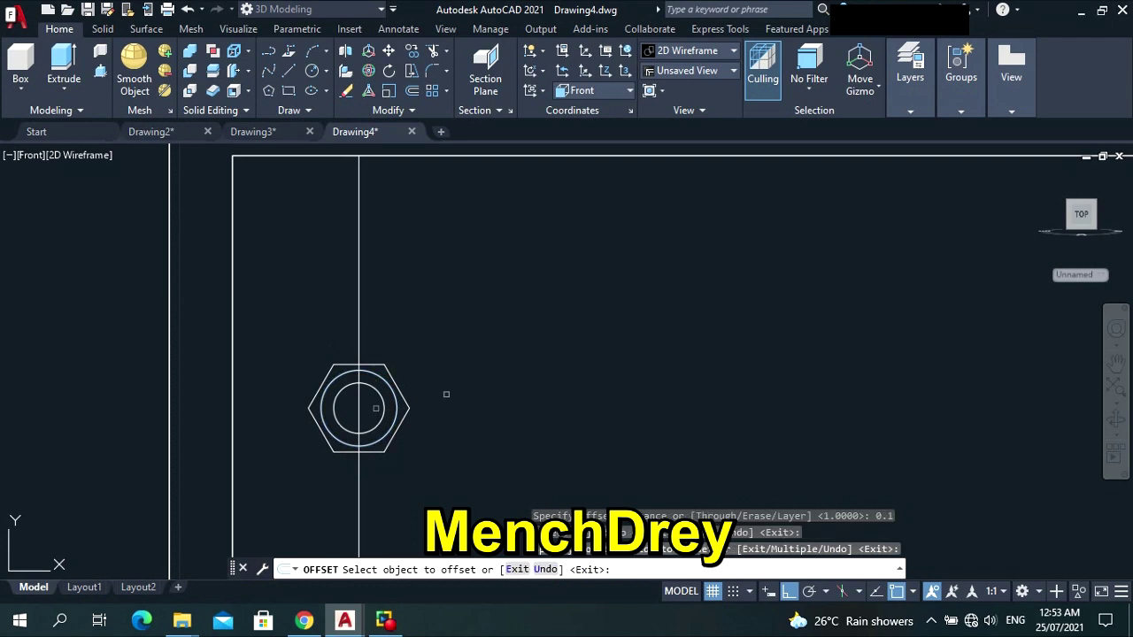
key("Escape")
scroll(382, 344, "down", 3)
left_click(433, 400)
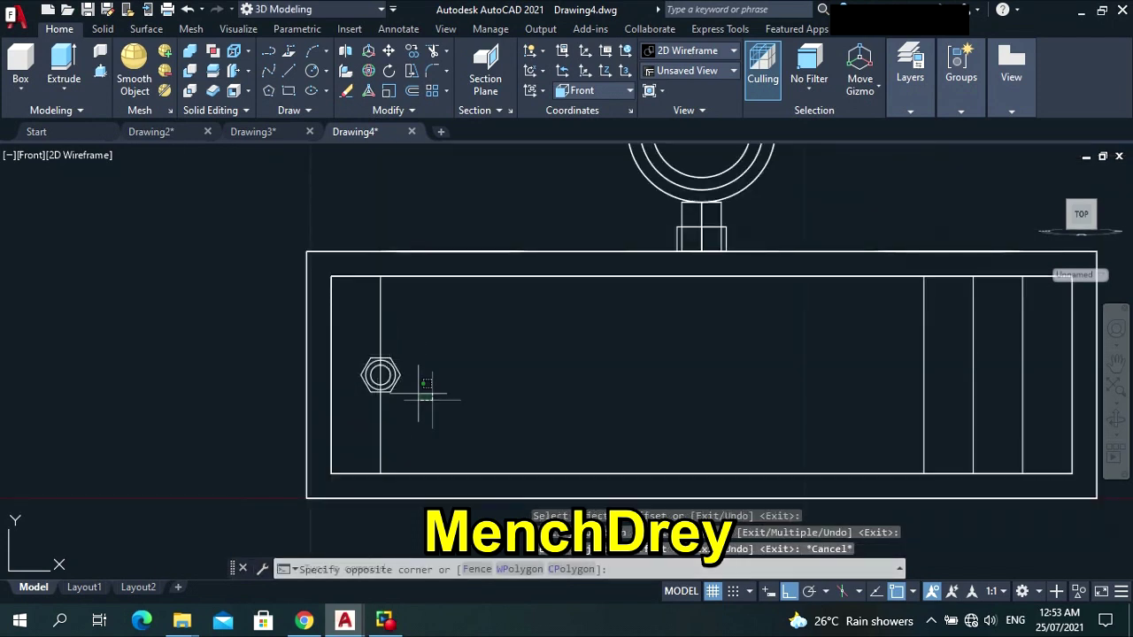
left_click(358, 351)
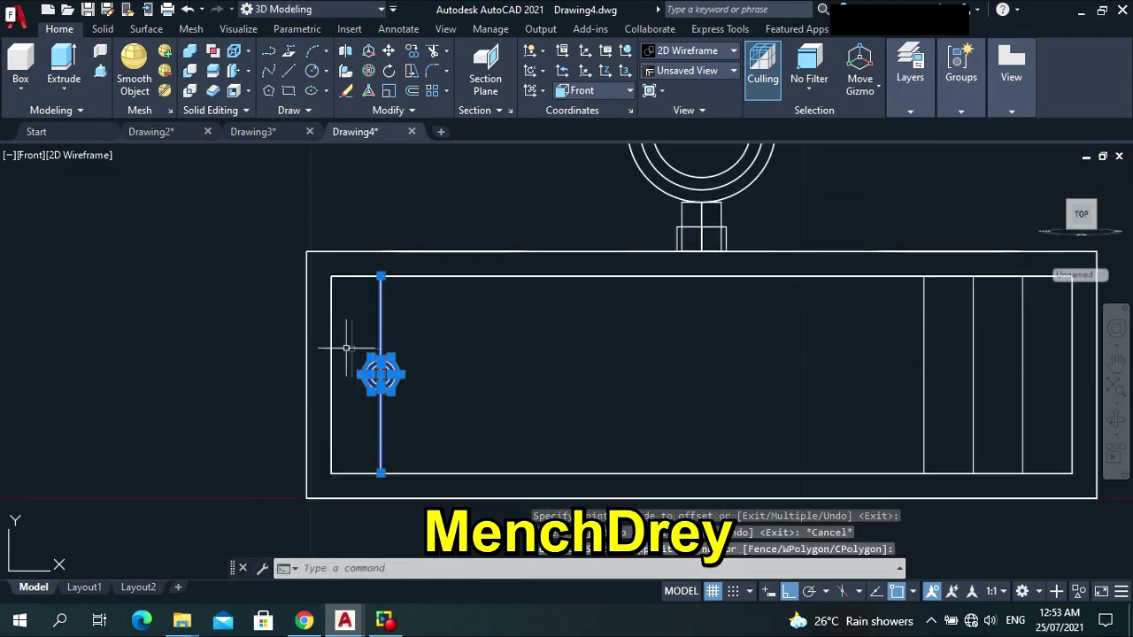
key("Escape")
Copy the hexagon and its two circles from their centre to the midpoints of the three right-hand vertical lines and the inner rectangle's right edge.
left_click(353, 350)
left_click(428, 407)
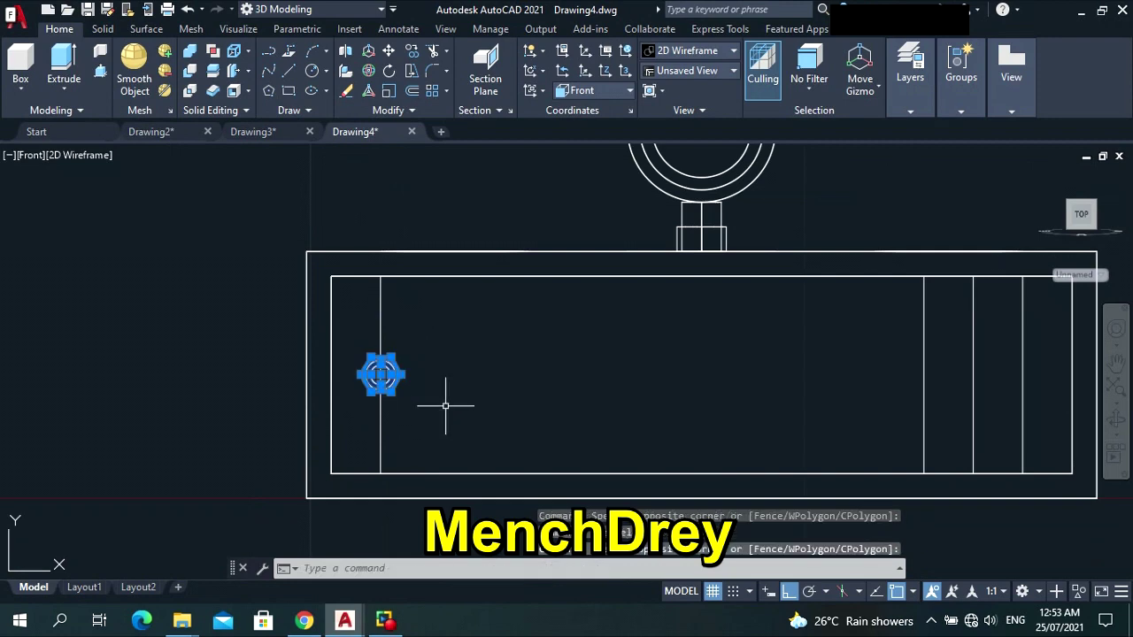
type("cop")
key("Return")
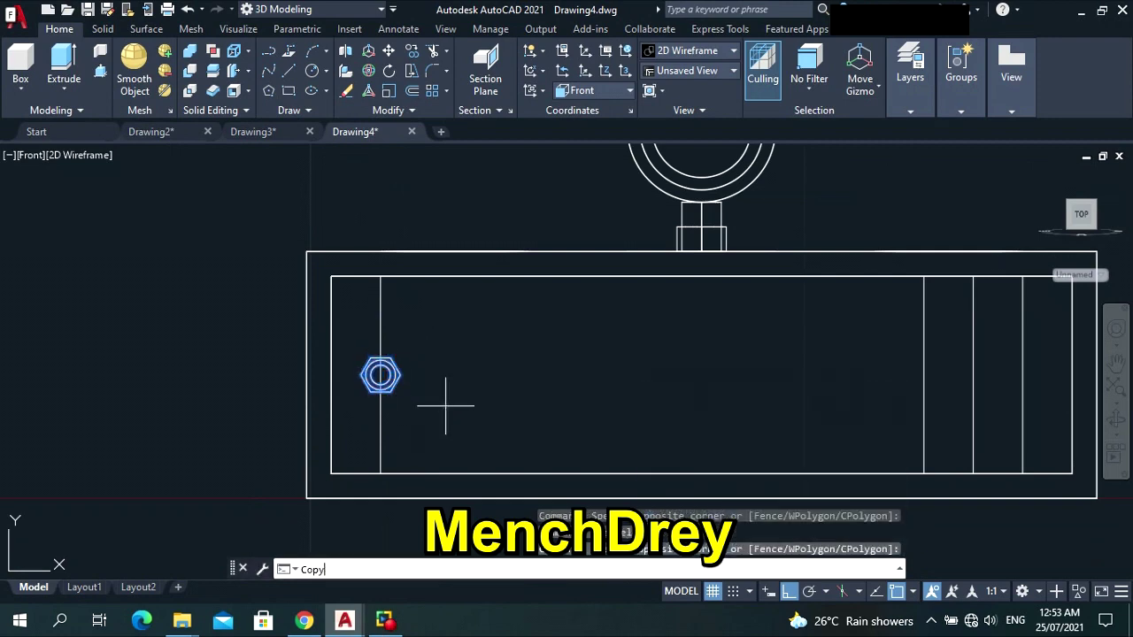
scroll(669, 400, "down", 4)
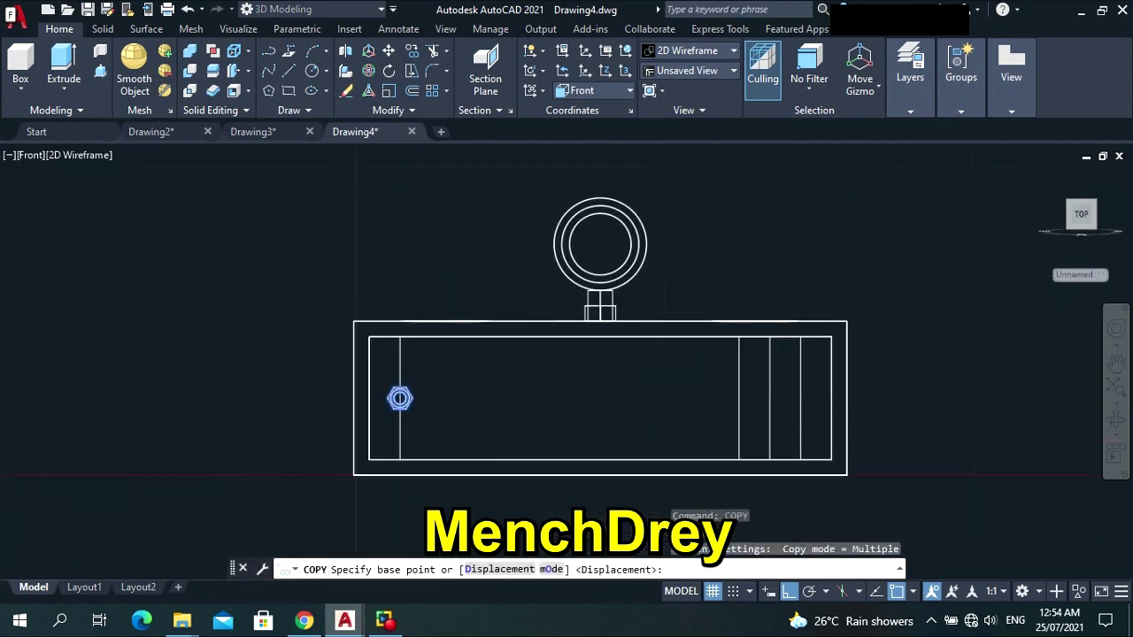
scroll(307, 366, "up", 2)
left_click(182, 405)
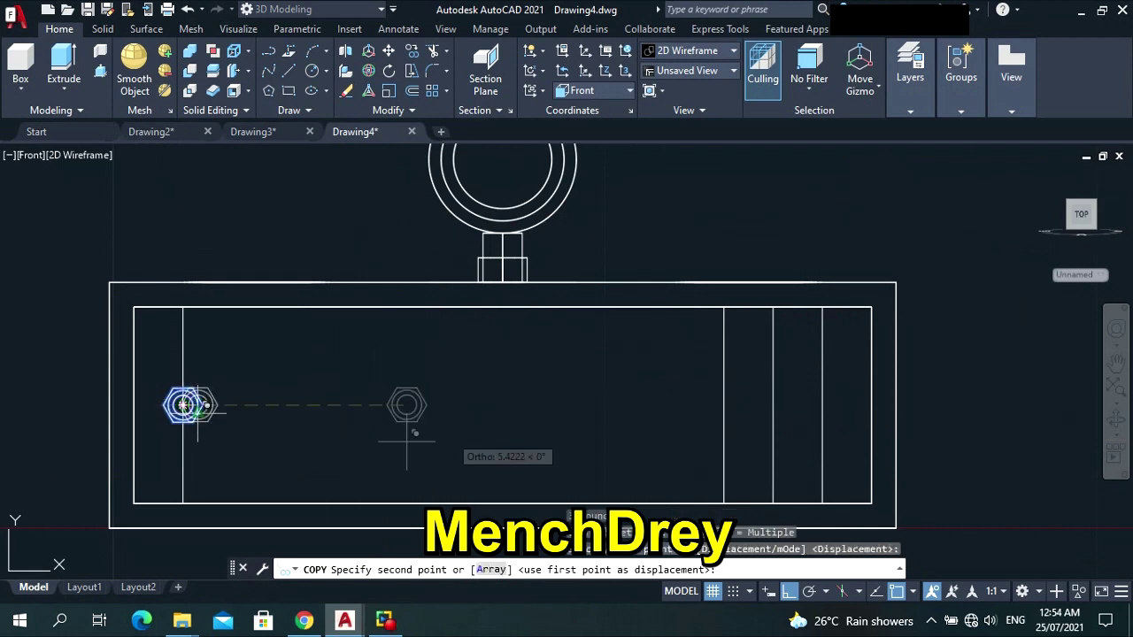
left_click(724, 405)
left_click(773, 405)
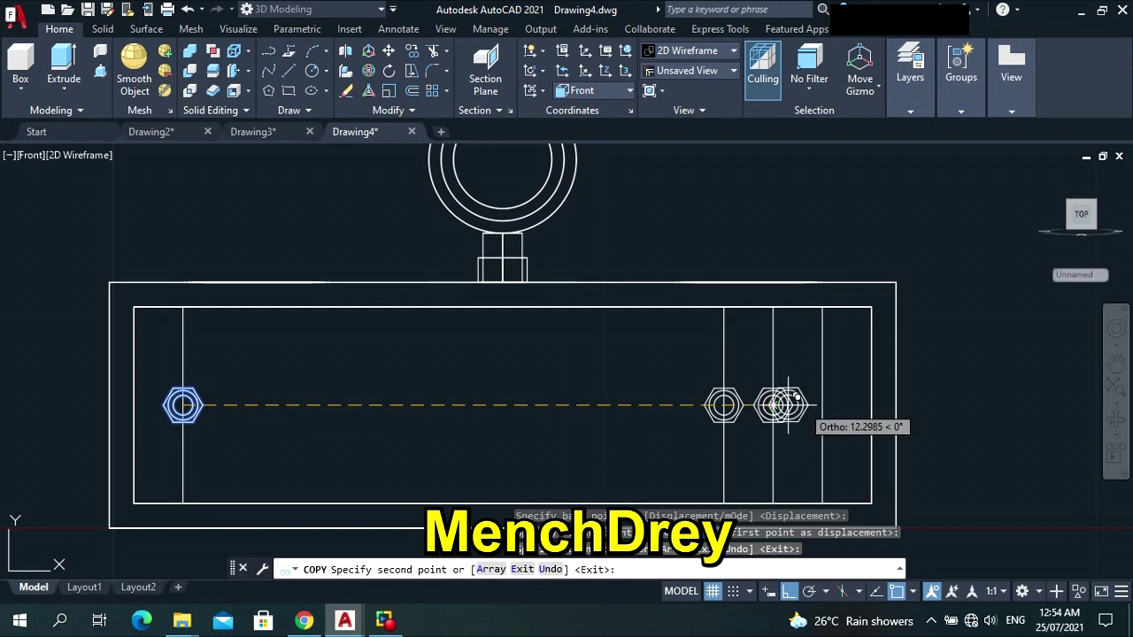
left_click(822, 405)
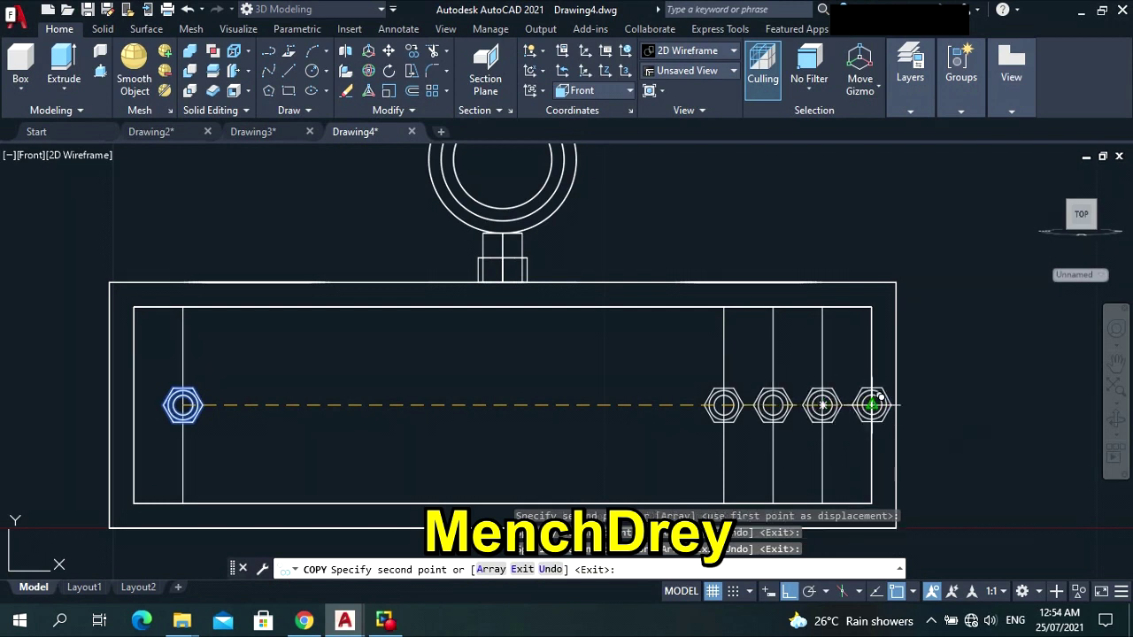
left_click(872, 405)
key("Escape")
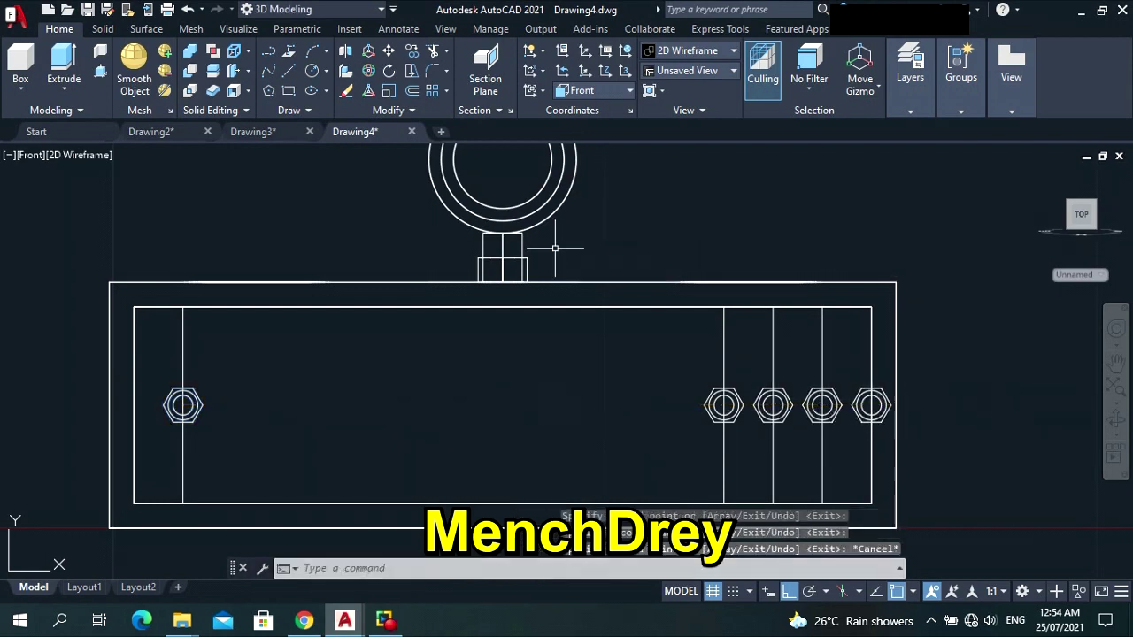
Delete the hexagon and circles copied onto the inner rectangle's right edge.
left_click(888, 428)
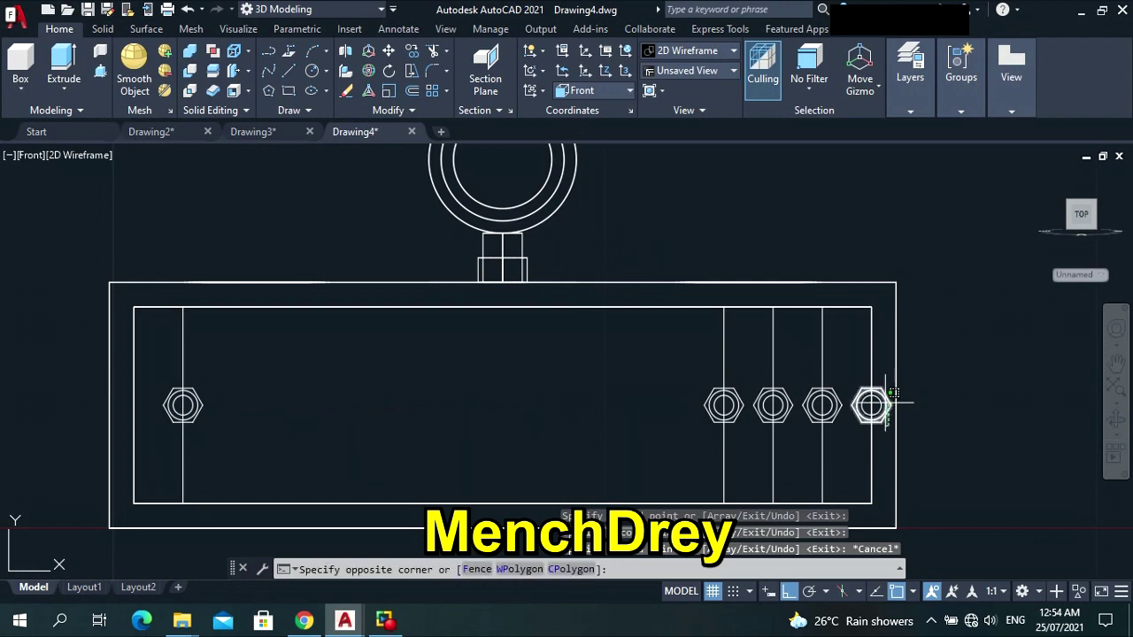
left_click(886, 396)
key("Delete")
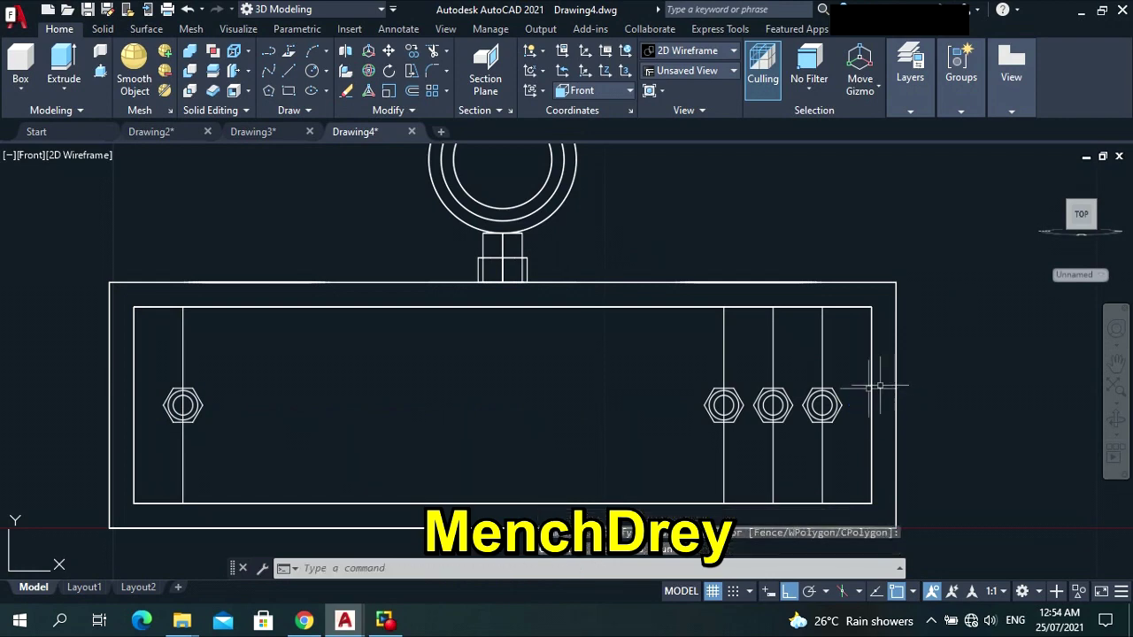
scroll(802, 425, "down", 2)
scroll(802, 441, "up", 2)
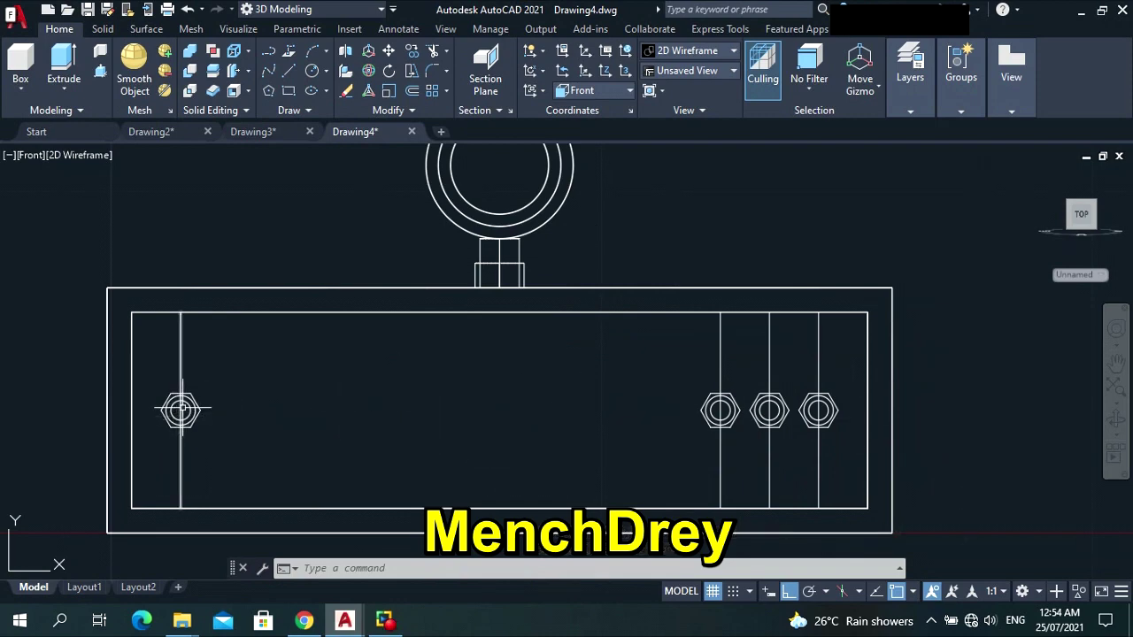
scroll(182, 410, "up", 6)
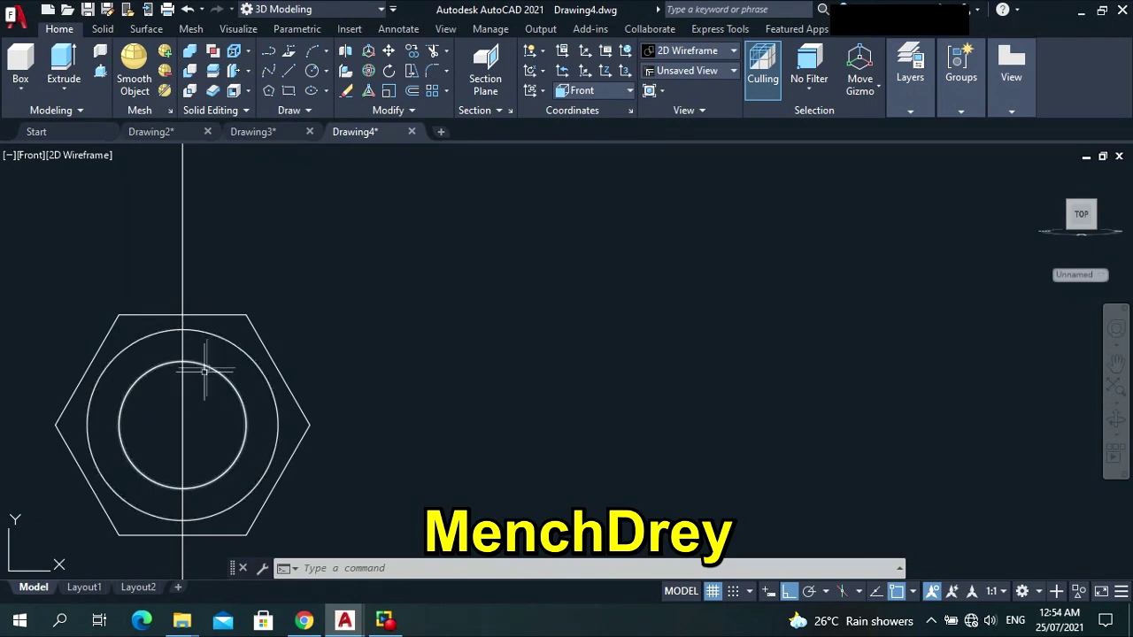
scroll(399, 367, "down", 6)
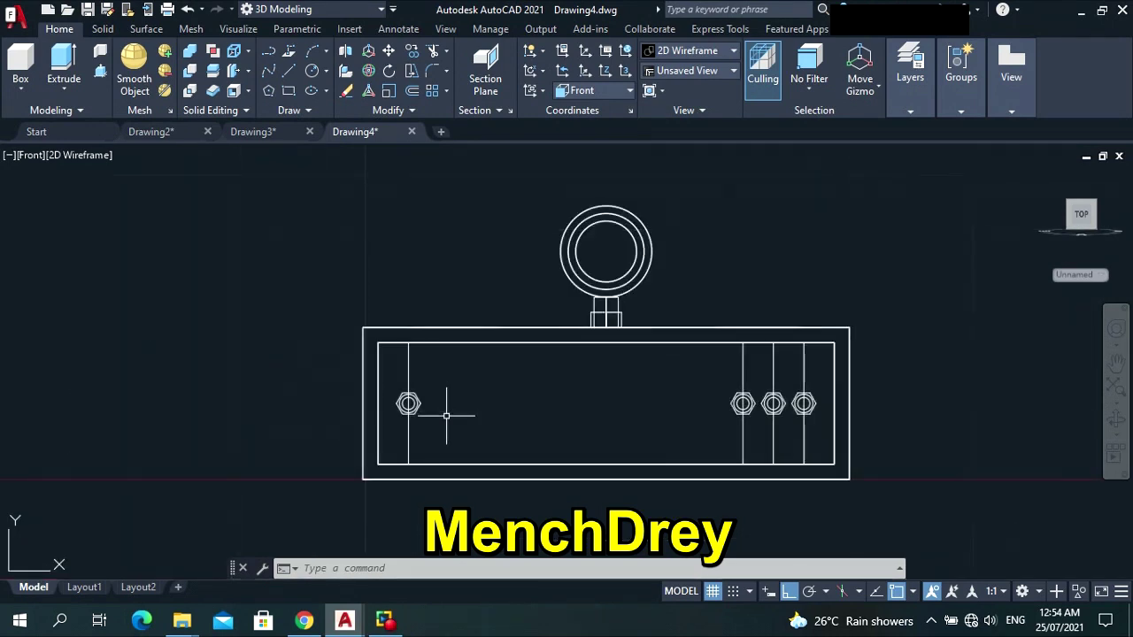
scroll(432, 432, "down", 4)
scroll(594, 460, "up", 4)
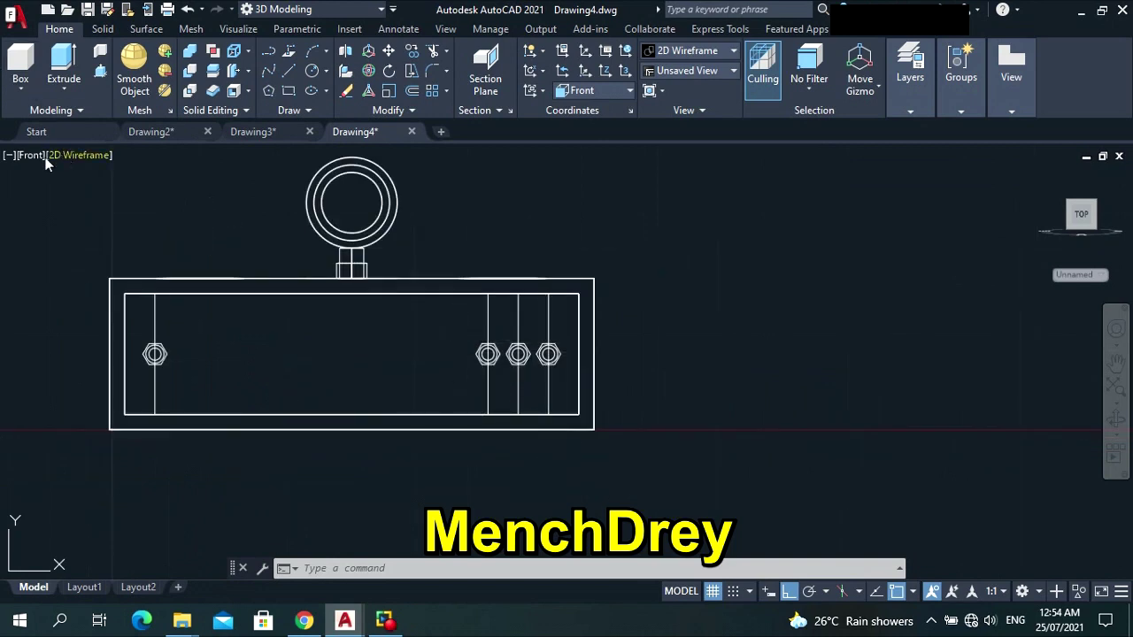
Switch the model to the Top view and from there to the SE Isometric view.
left_click(28, 157)
left_click(43, 196)
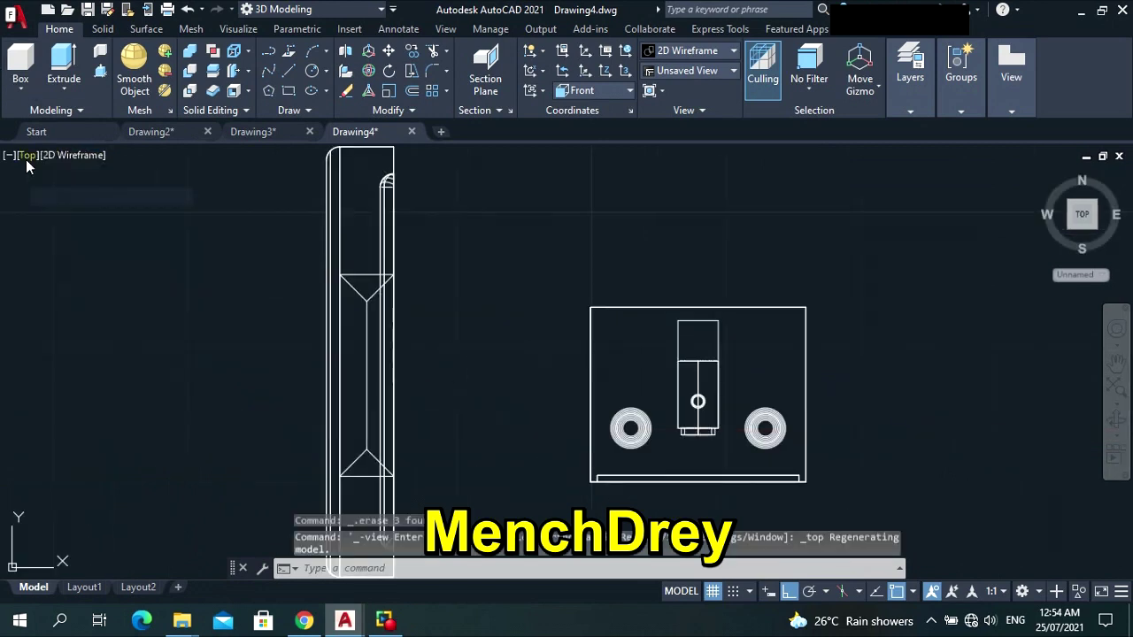
left_click(29, 157)
left_click(75, 324)
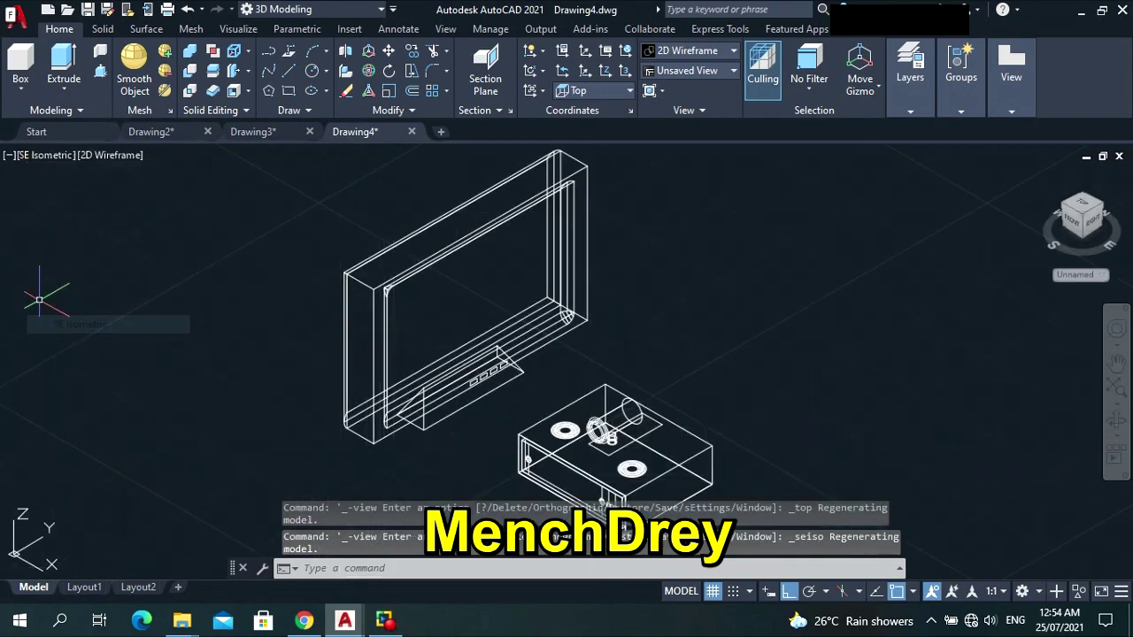
scroll(658, 388, "up", 8)
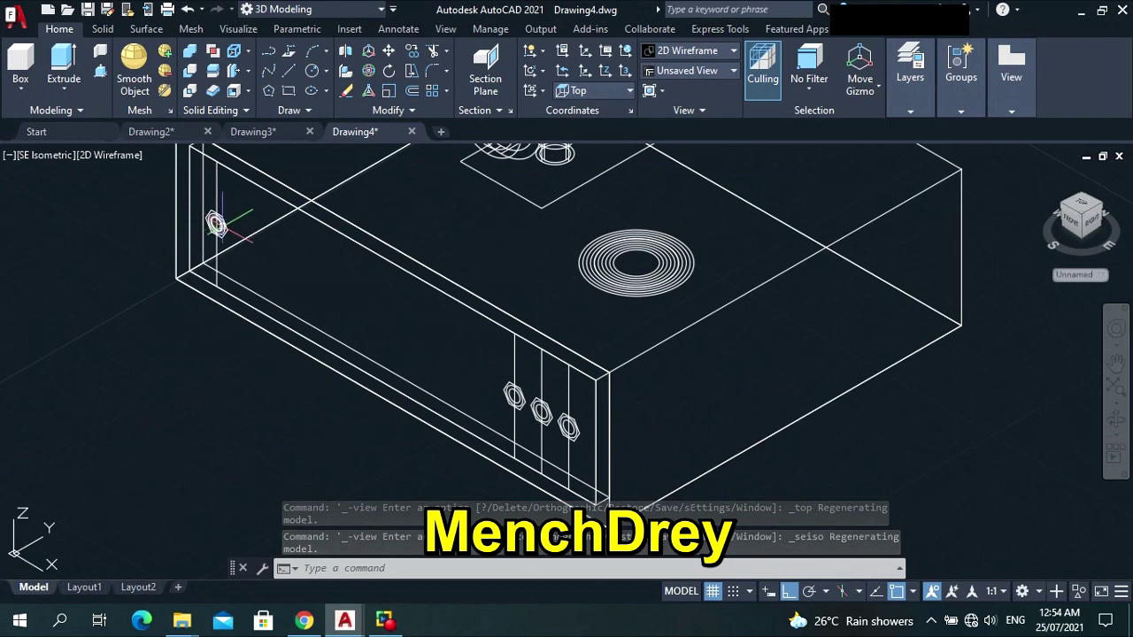
scroll(217, 226, "up", 5)
scroll(221, 228, "down", 6)
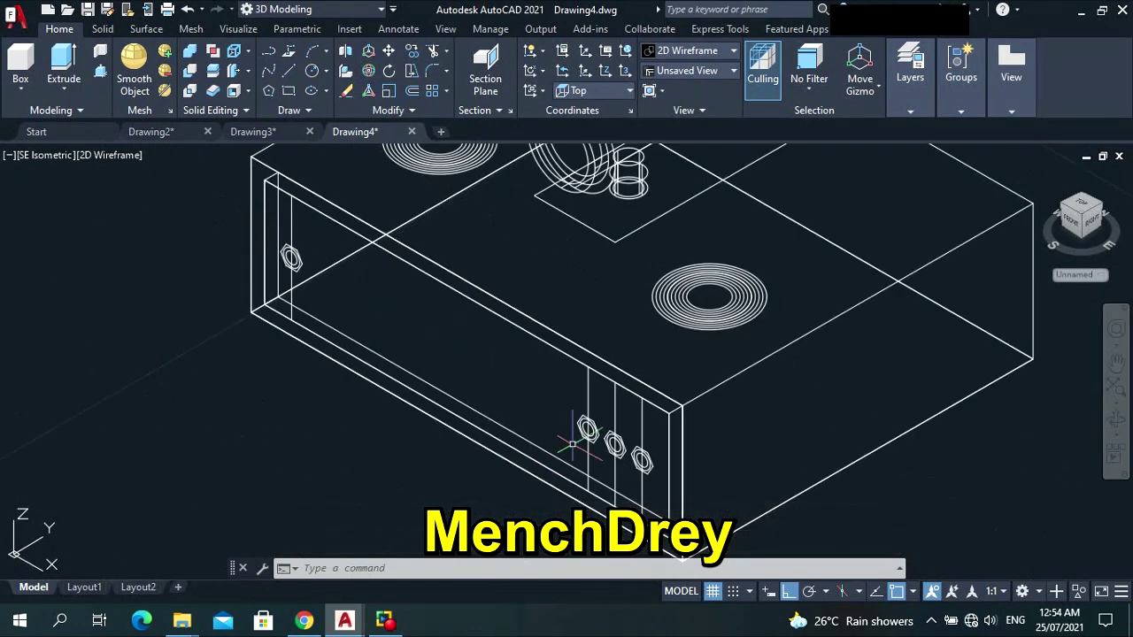
left_click(292, 257)
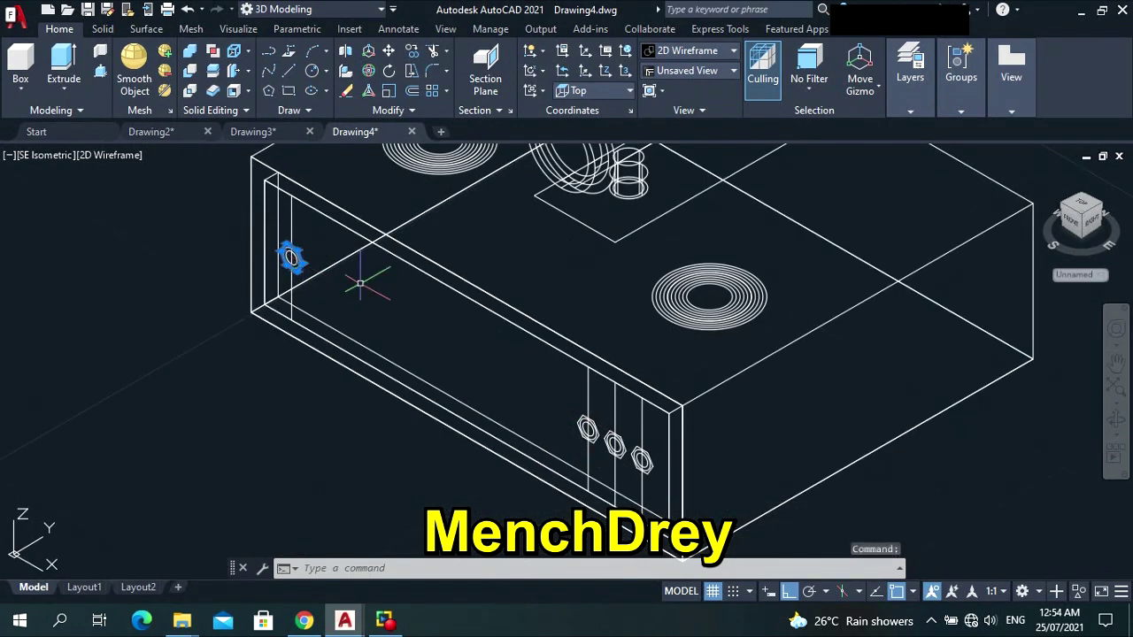
scroll(659, 460, "up", 2)
scroll(659, 460, "up", 2)
left_click(545, 408)
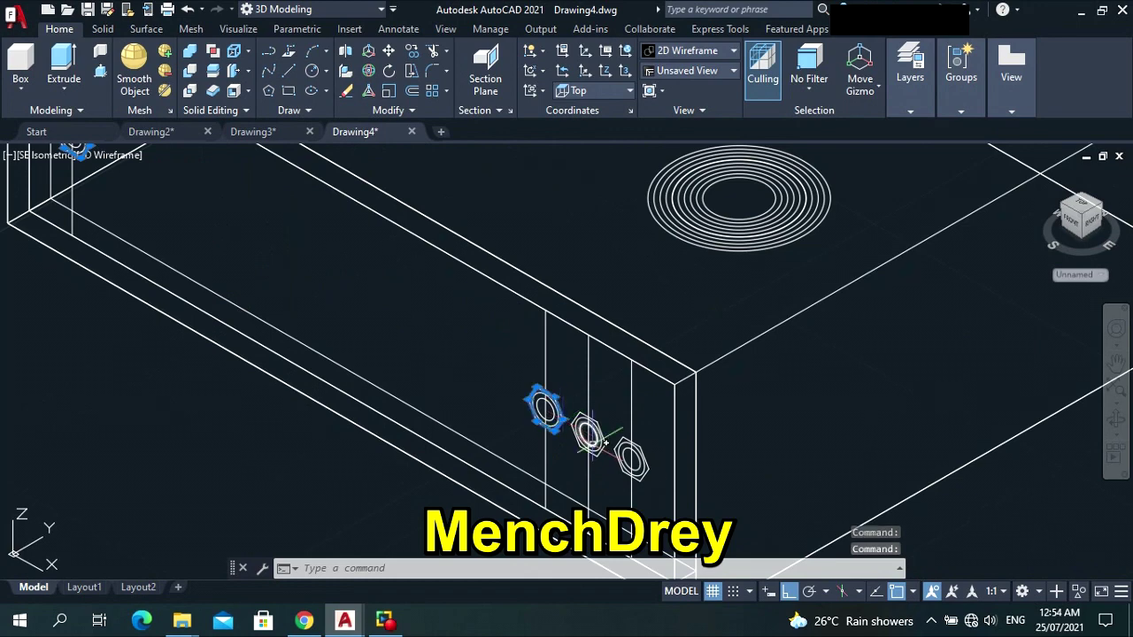
key("Escape")
key("Escape")
key("Escape")
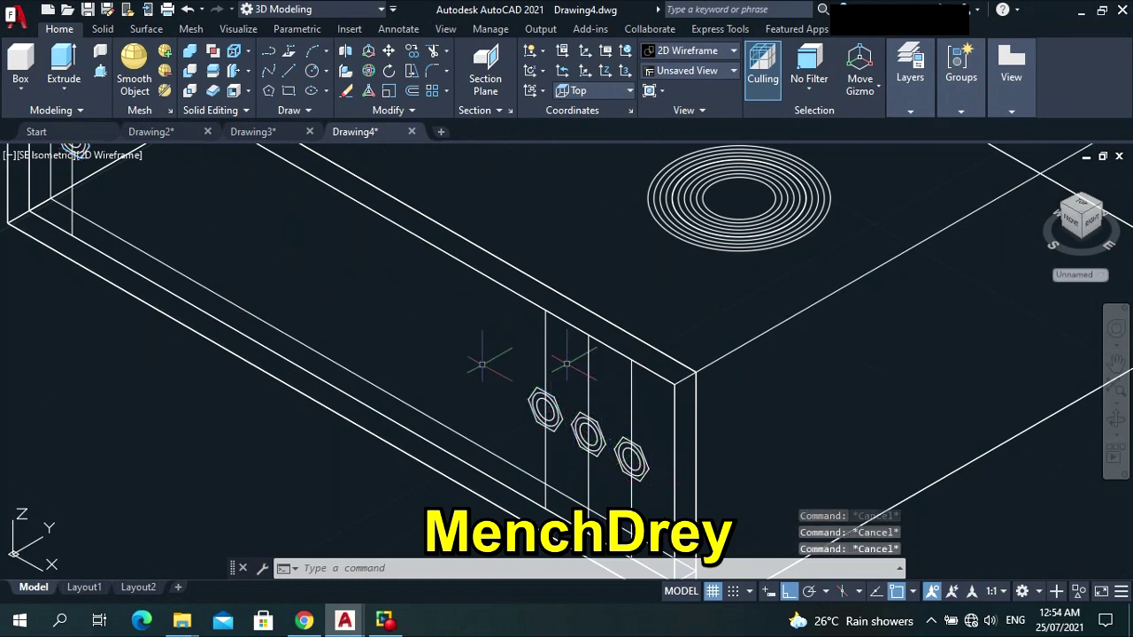
scroll(234, 286, "down", 5)
scroll(213, 249, "up", 7)
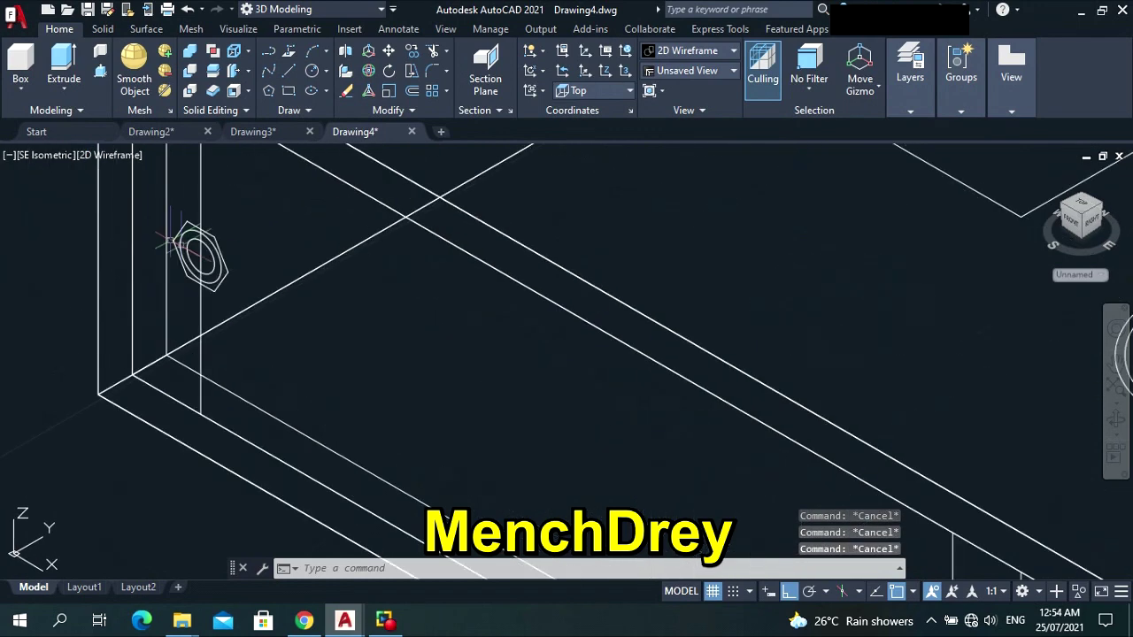
left_click(214, 244)
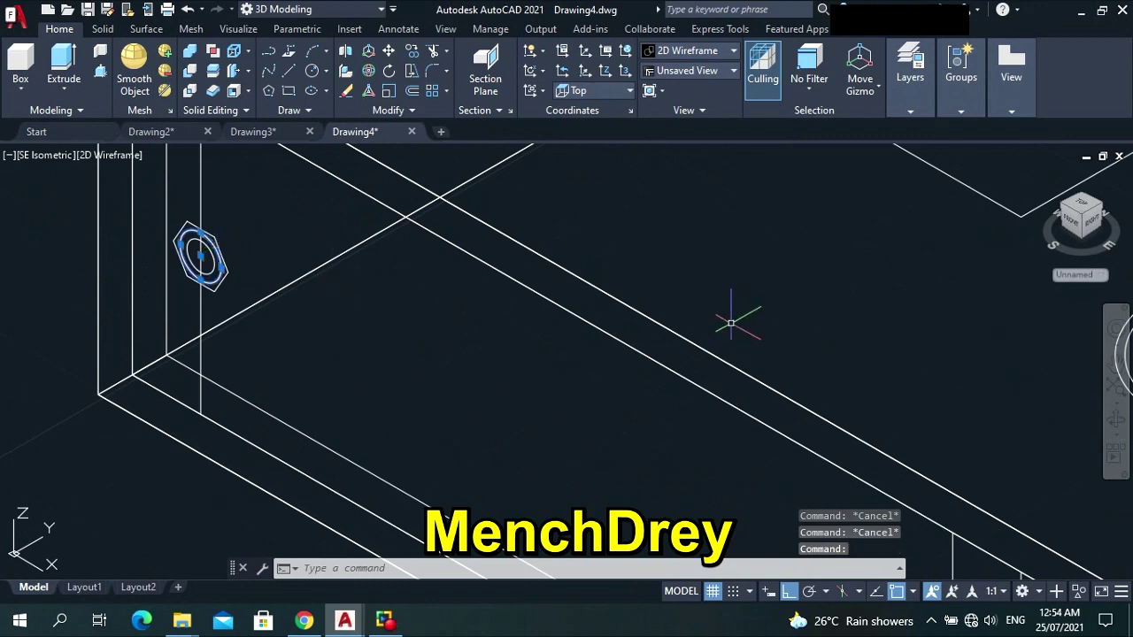
type("ext")
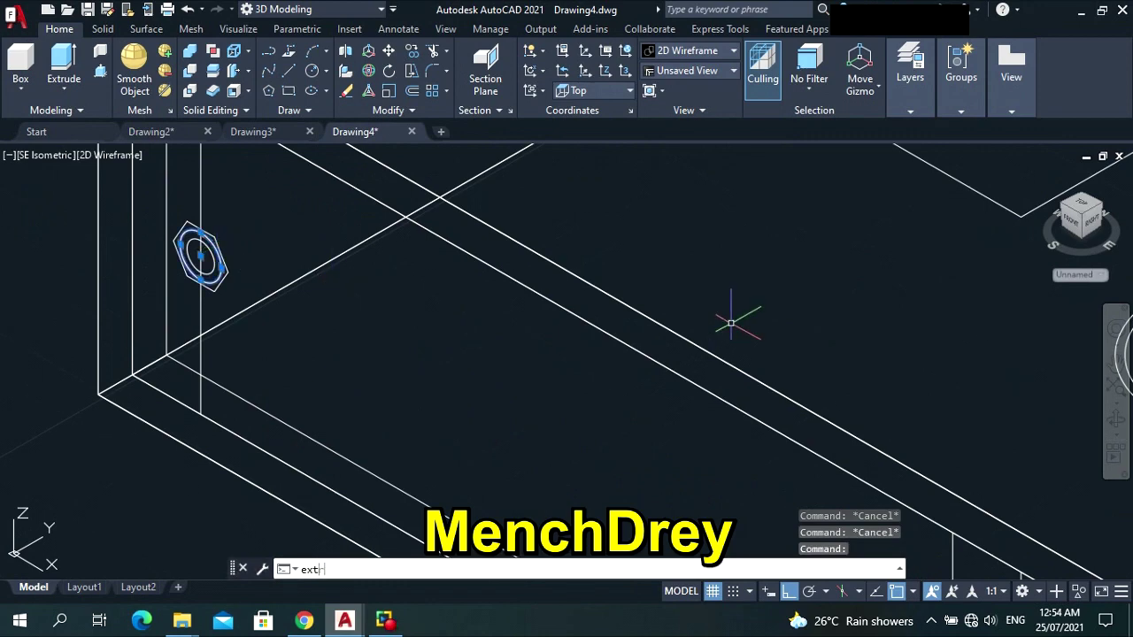
type("rude")
key("Return")
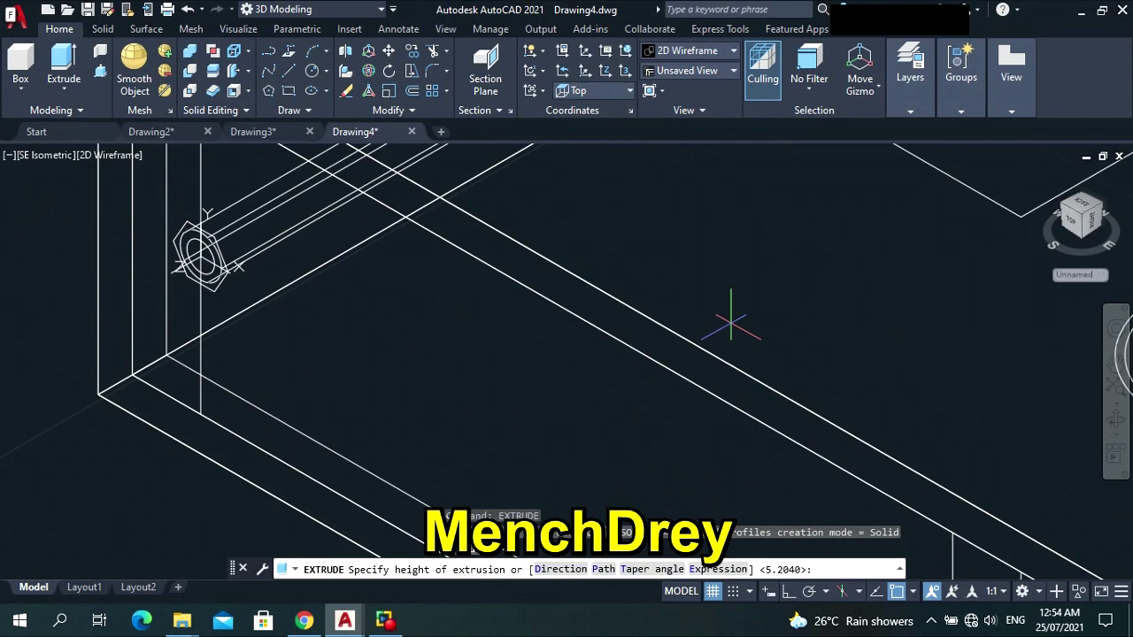
key("Escape")
scroll(311, 476, "down", 5)
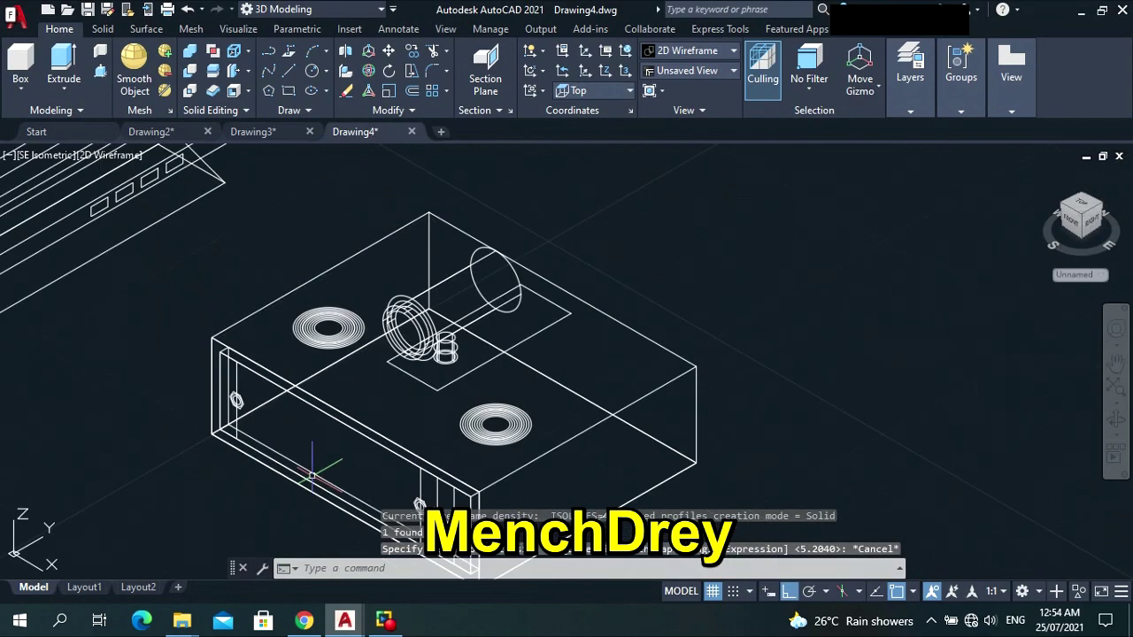
scroll(531, 485, "down", 3)
scroll(495, 486, "up", 8)
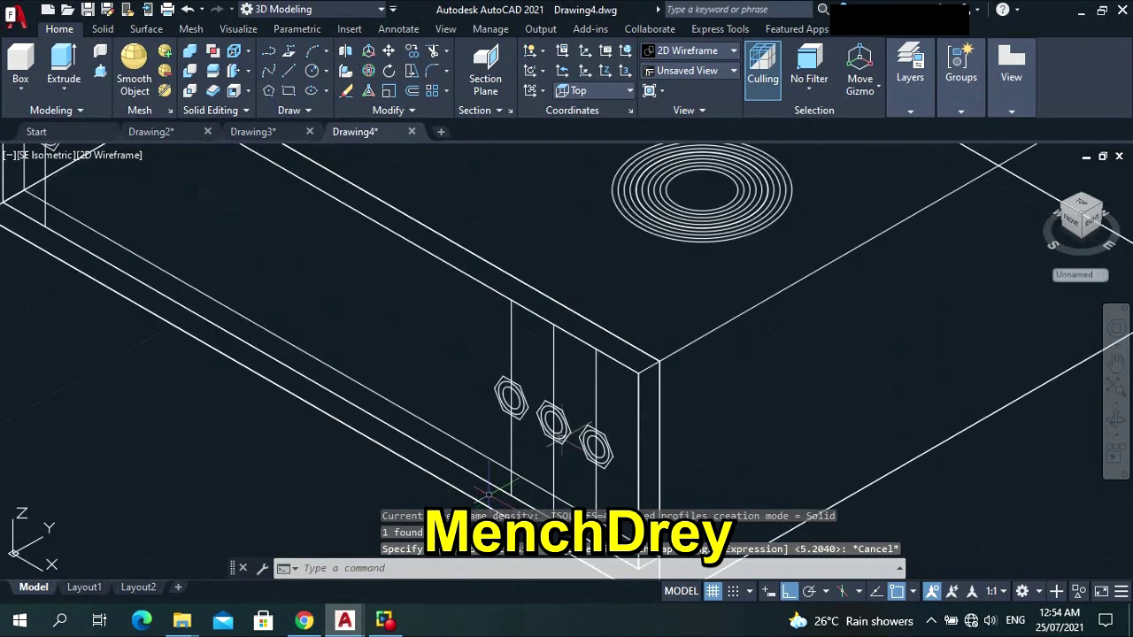
left_click(521, 398)
left_click(556, 422)
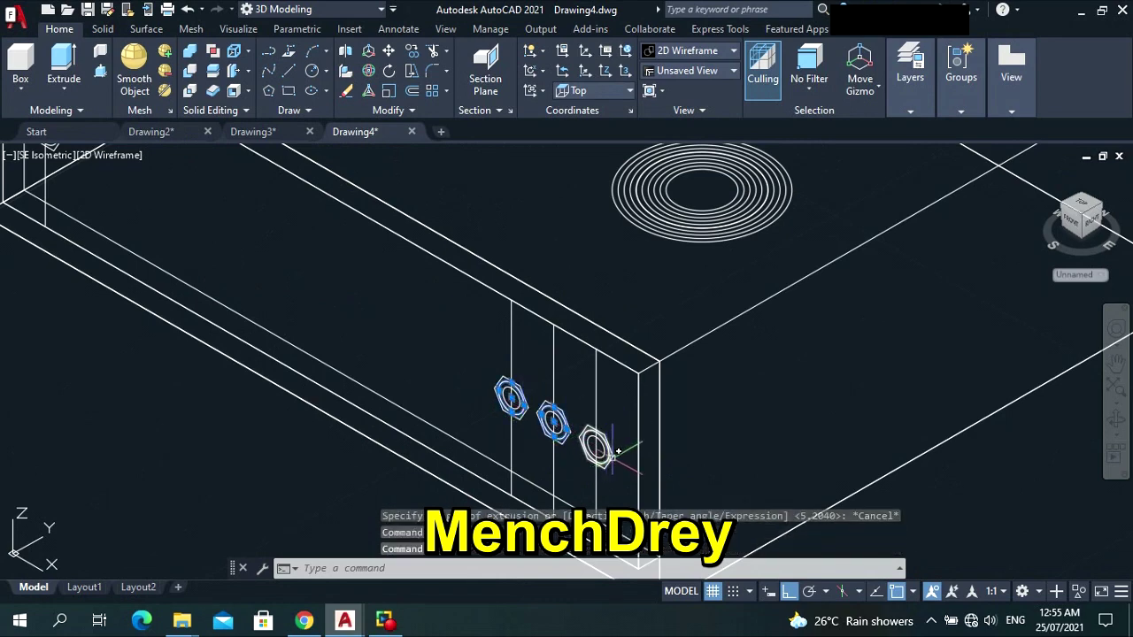
right_click(613, 449)
scroll(611, 451, "up", 2)
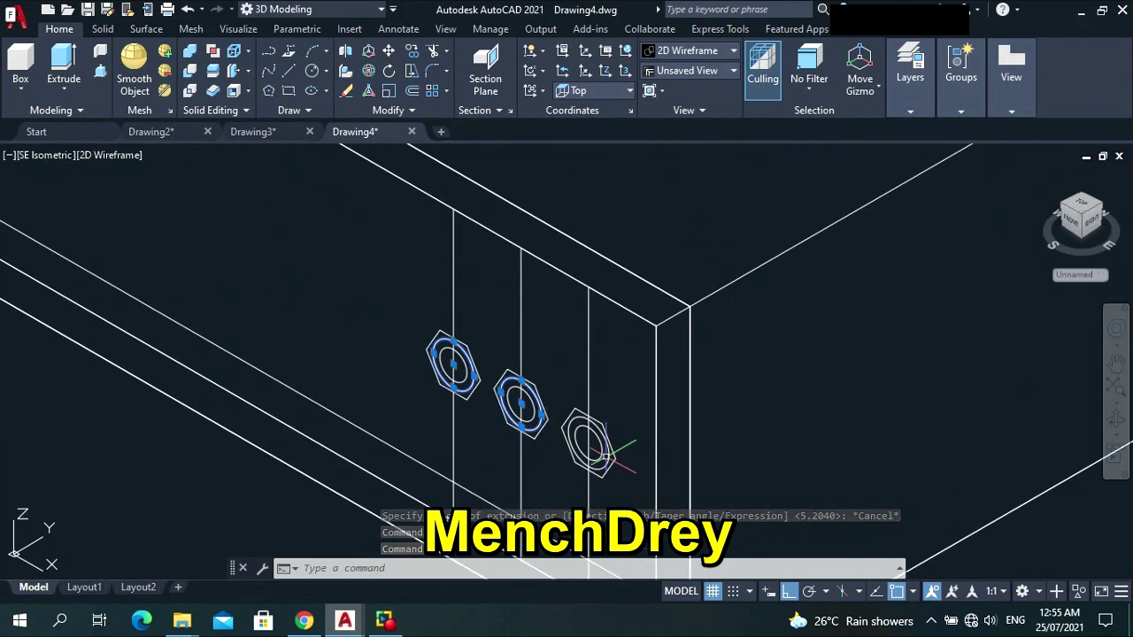
left_click(611, 451)
scroll(587, 425, "down", 3)
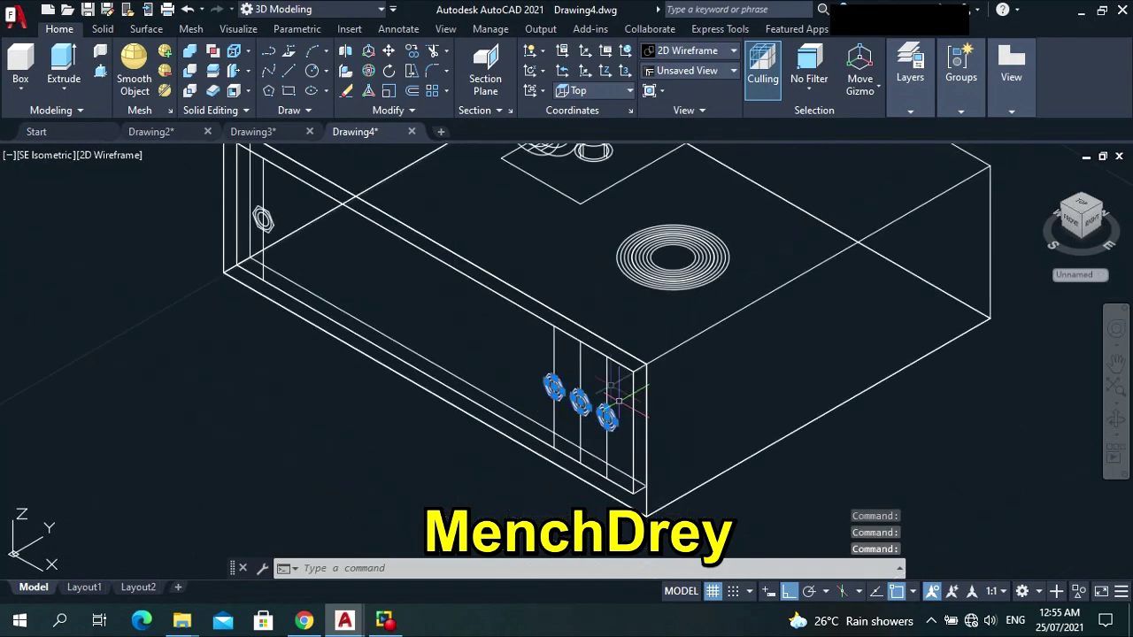
scroll(329, 253, "up", 4)
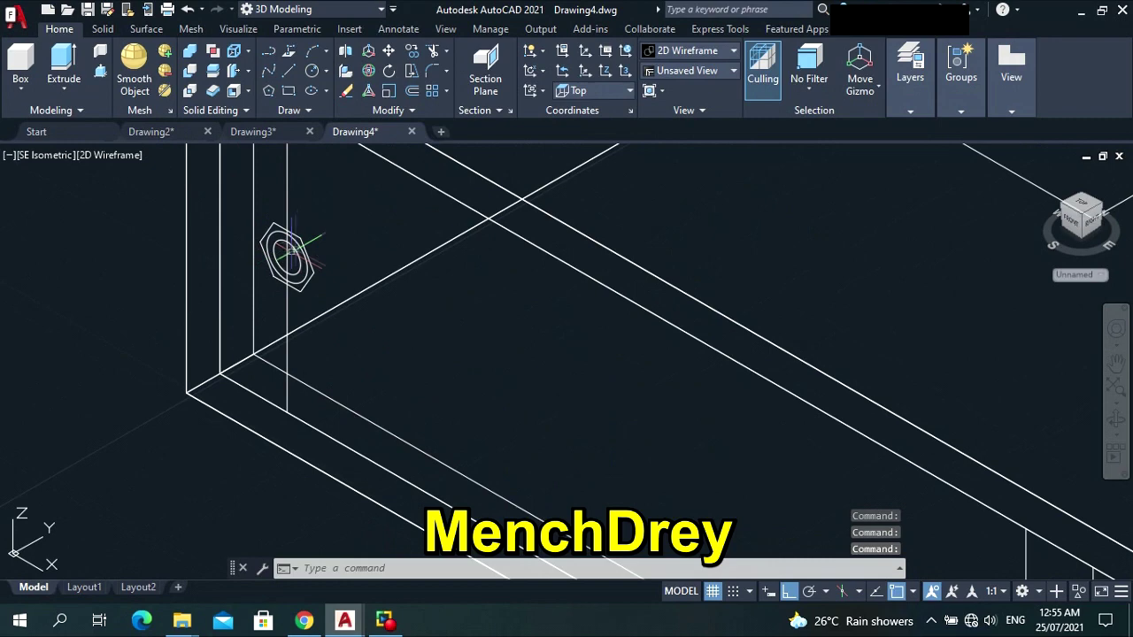
left_click(281, 250)
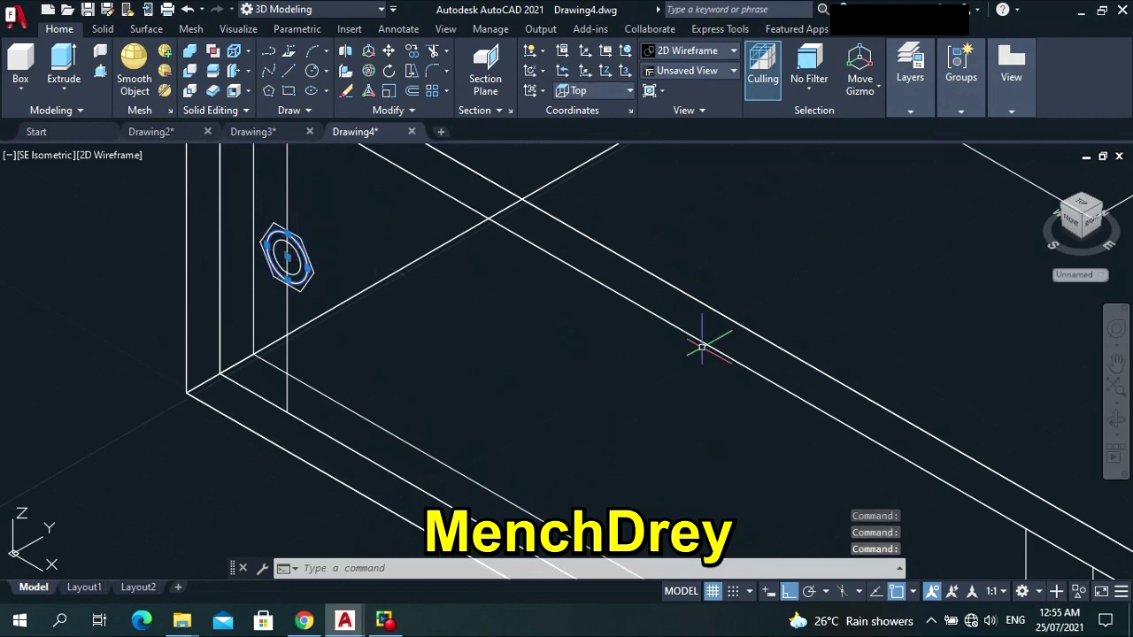
type("extrud")
key("Return")
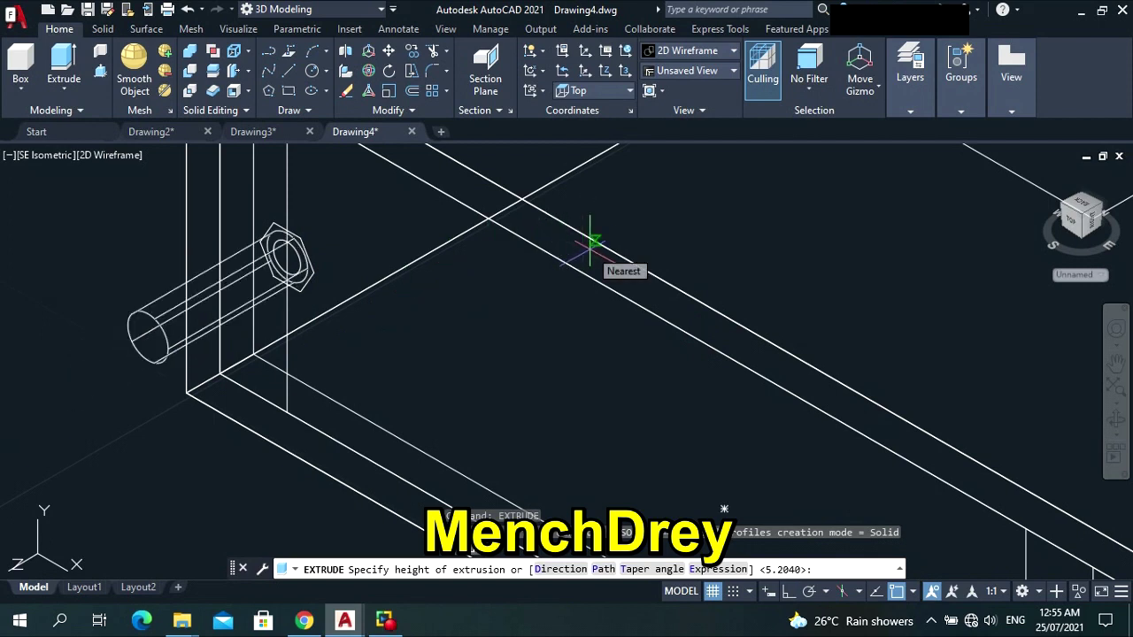
key("Escape")
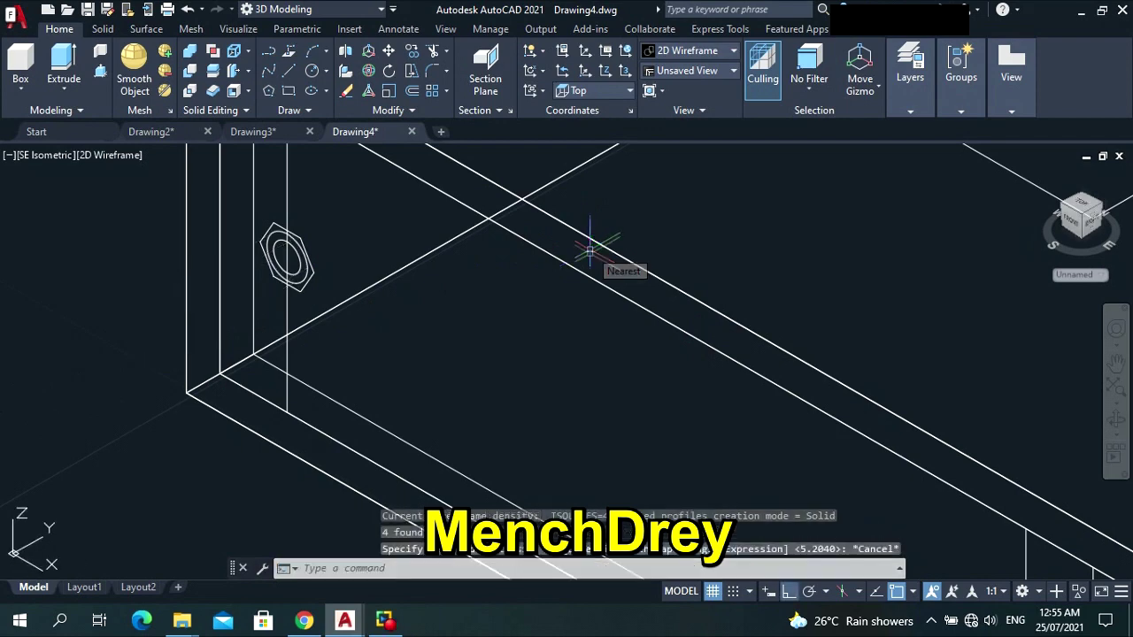
Try to move the outer circles of all four hexagonal fittings by a displacement of 0,1,0, and undo the move.
left_click(306, 270)
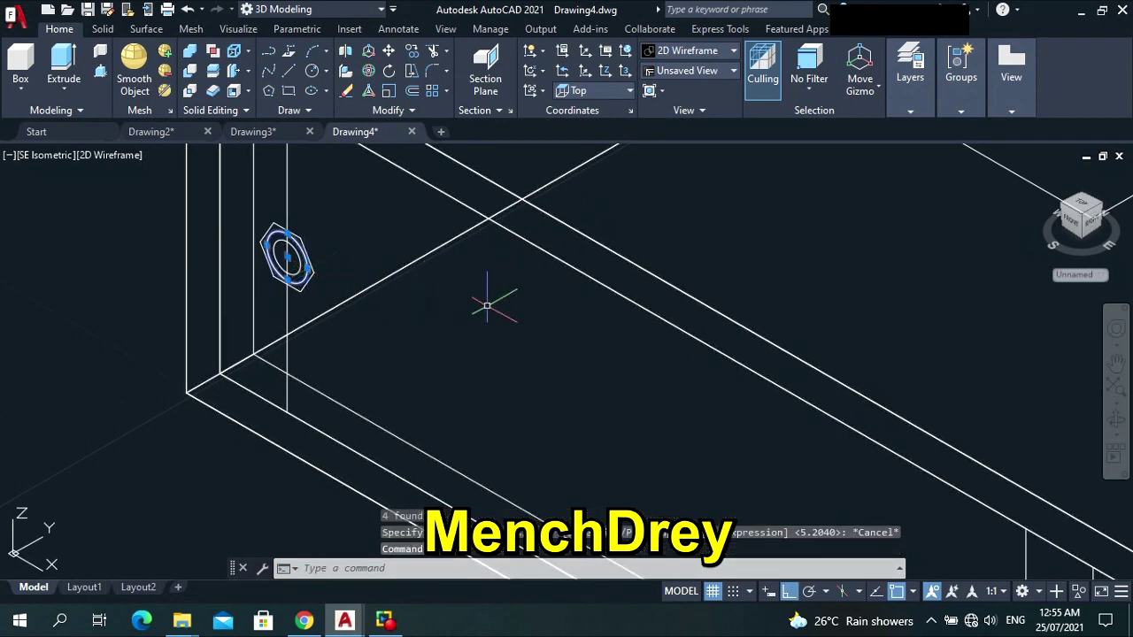
scroll(493, 322, "down", 4)
scroll(579, 416, "up", 2)
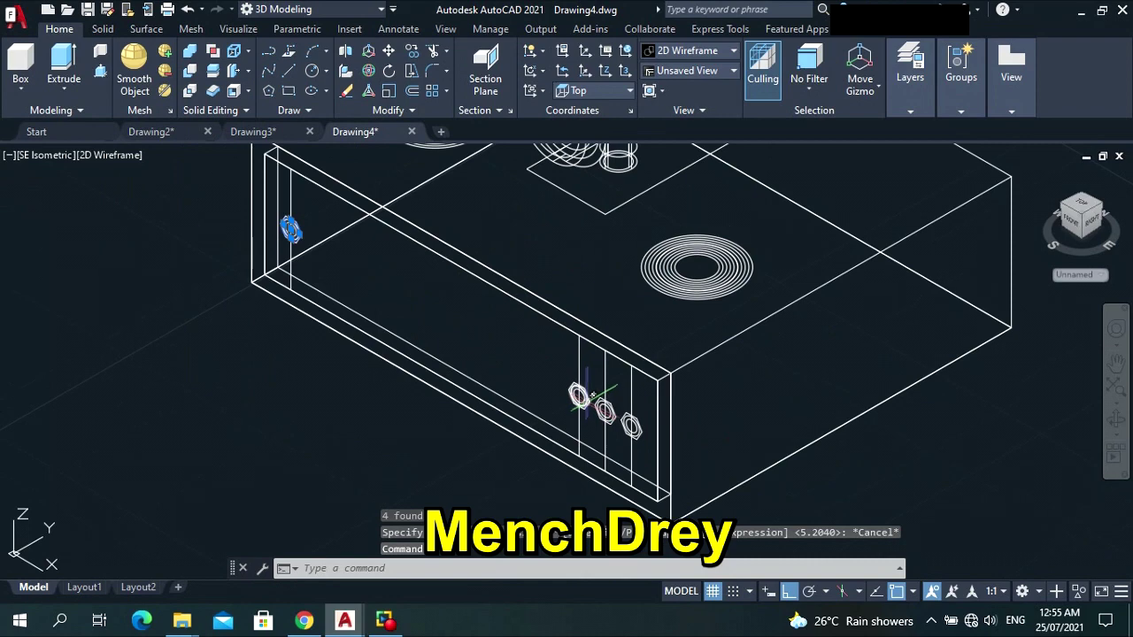
scroll(583, 412, "up", 2)
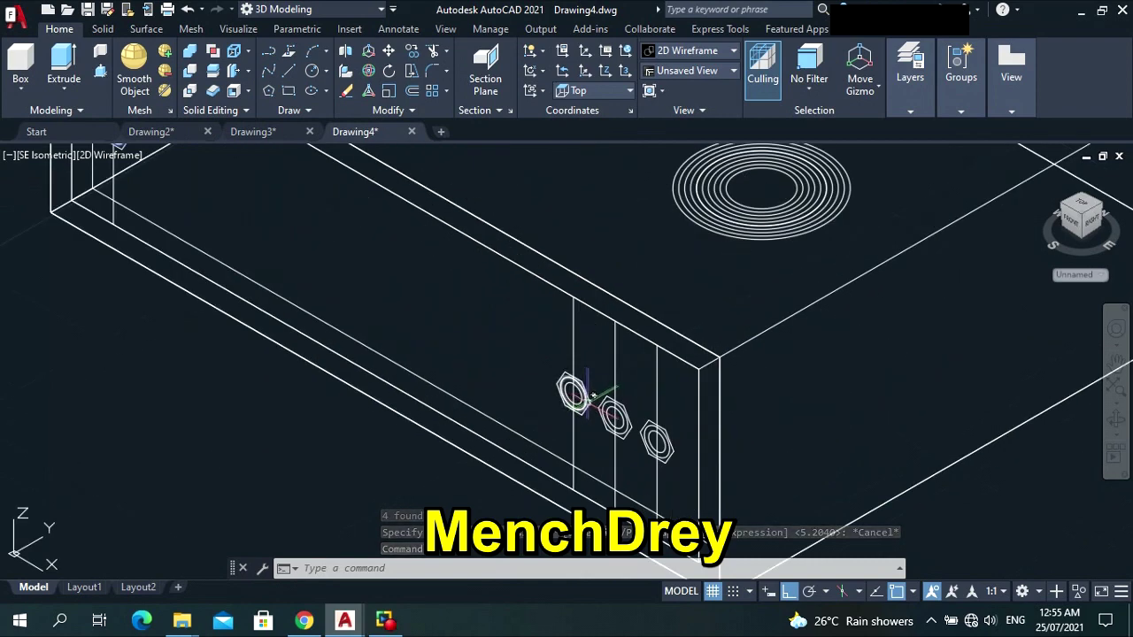
scroll(589, 398, "up", 2)
left_click(590, 402)
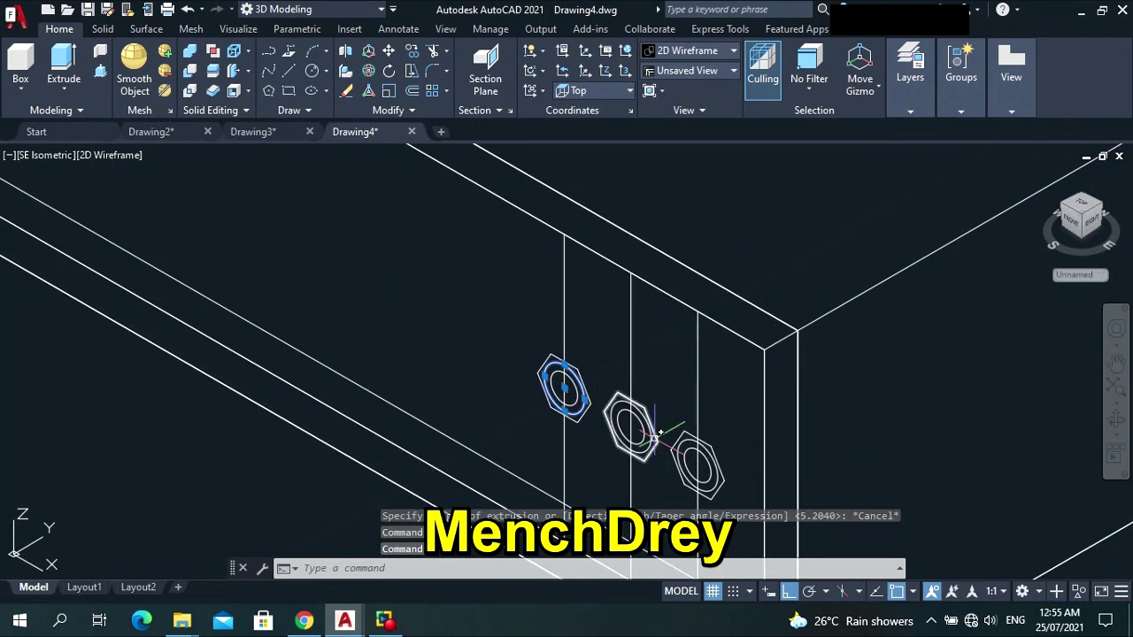
left_click(647, 437)
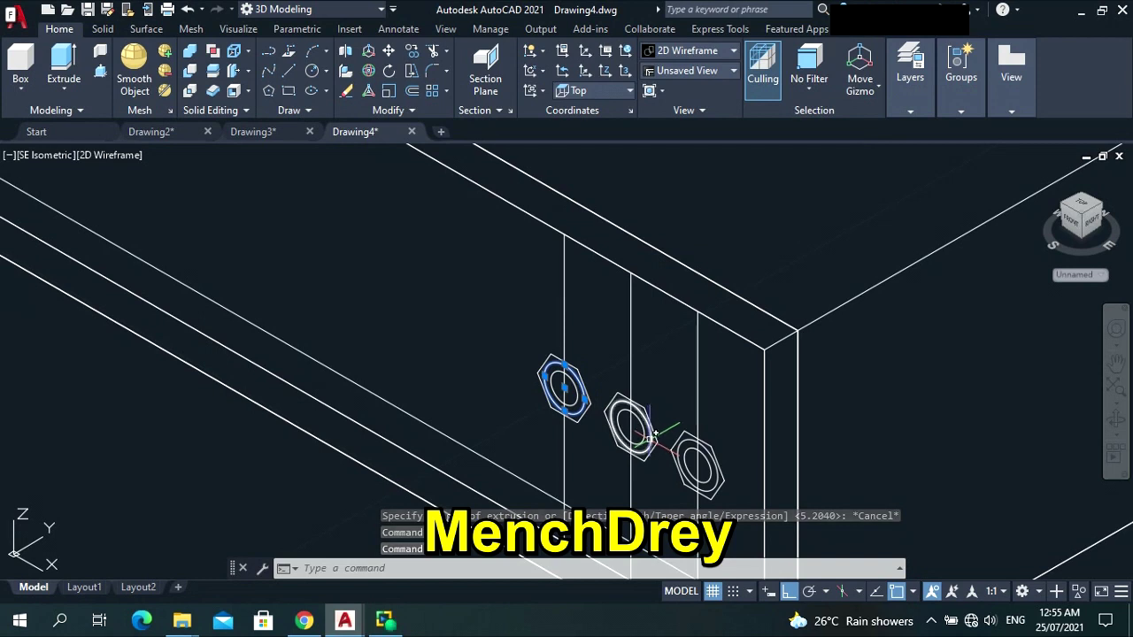
left_click(717, 475)
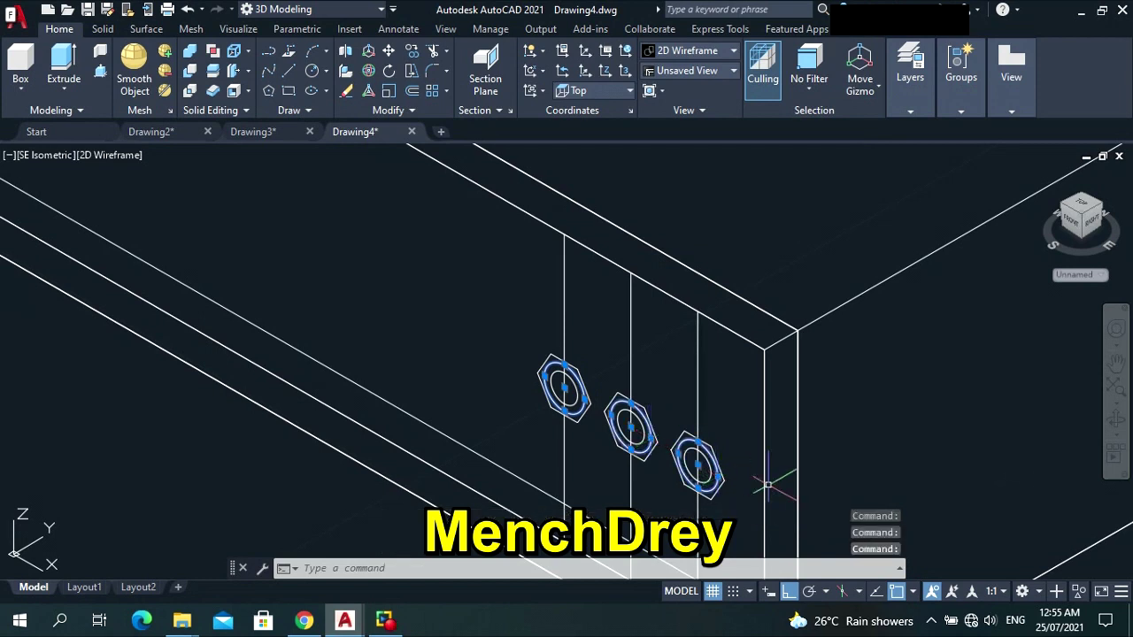
type("mov")
key("Return")
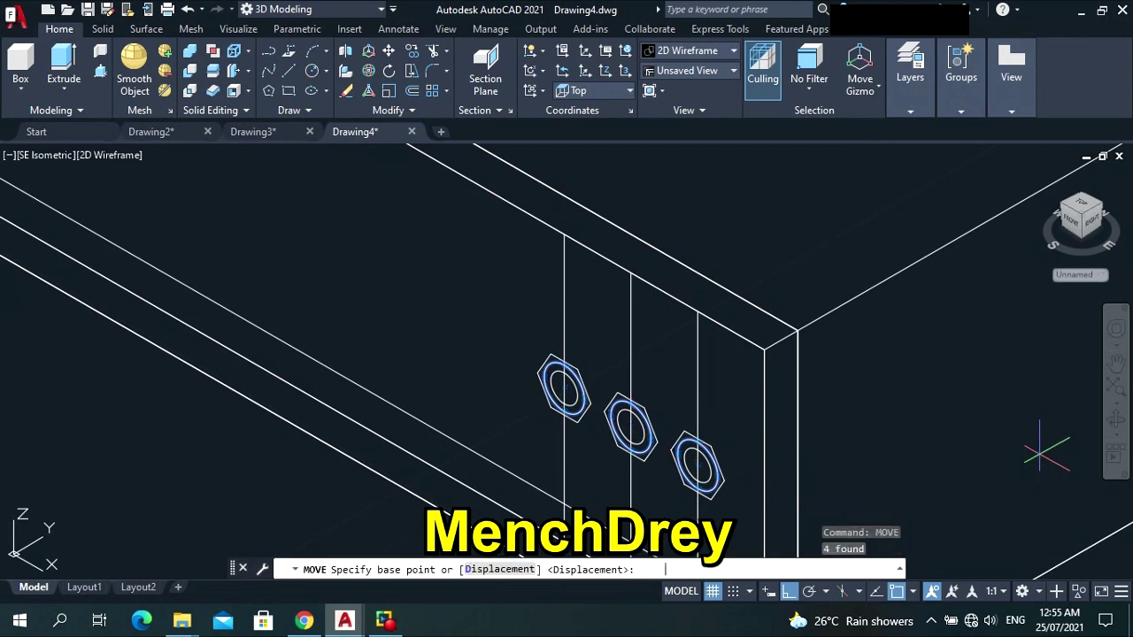
type("d")
key("Return")
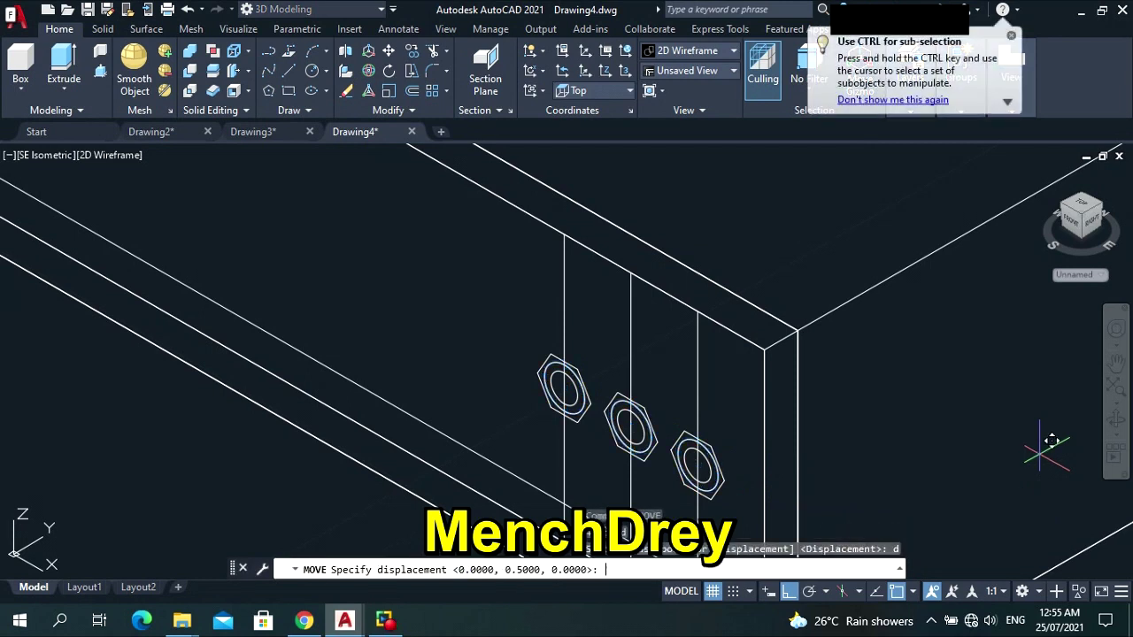
type("0,1,0")
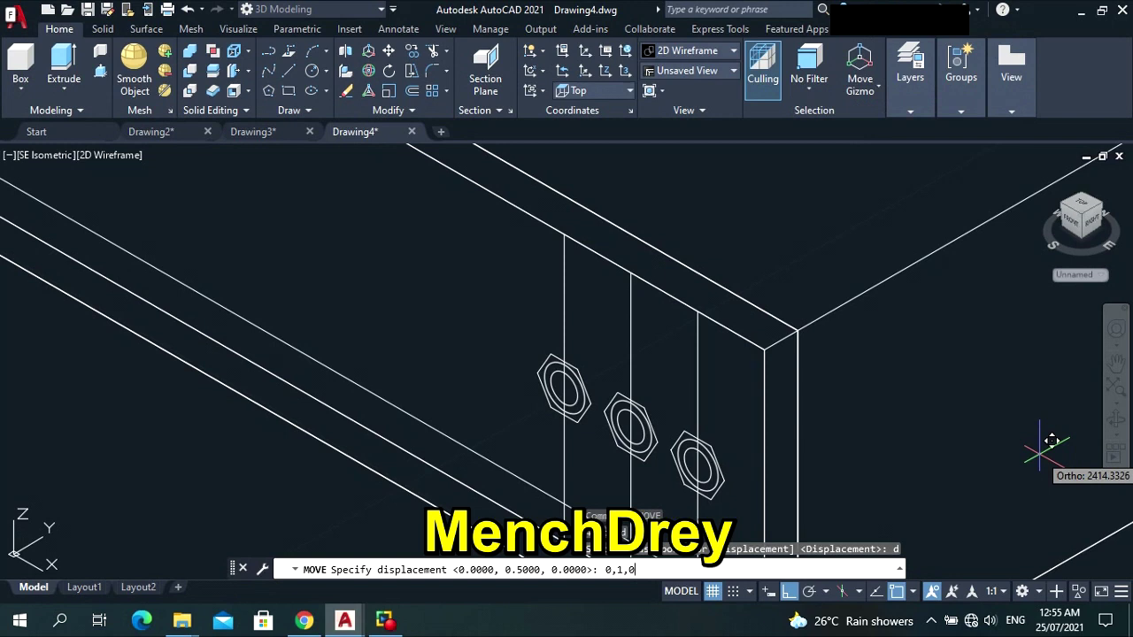
key("Return")
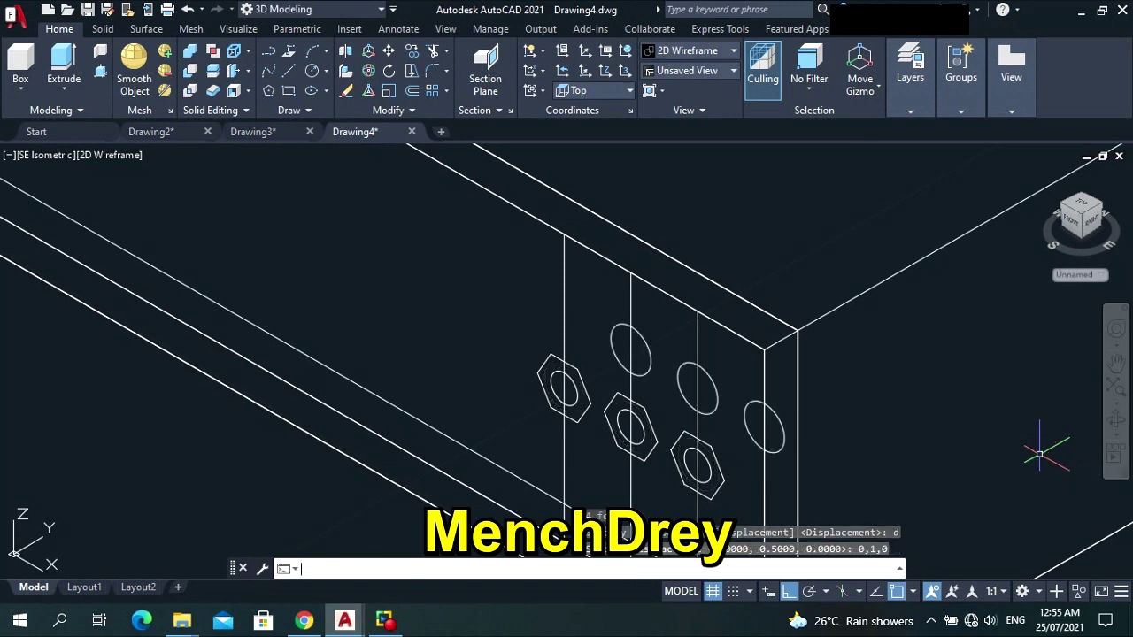
key("ctrl+z")
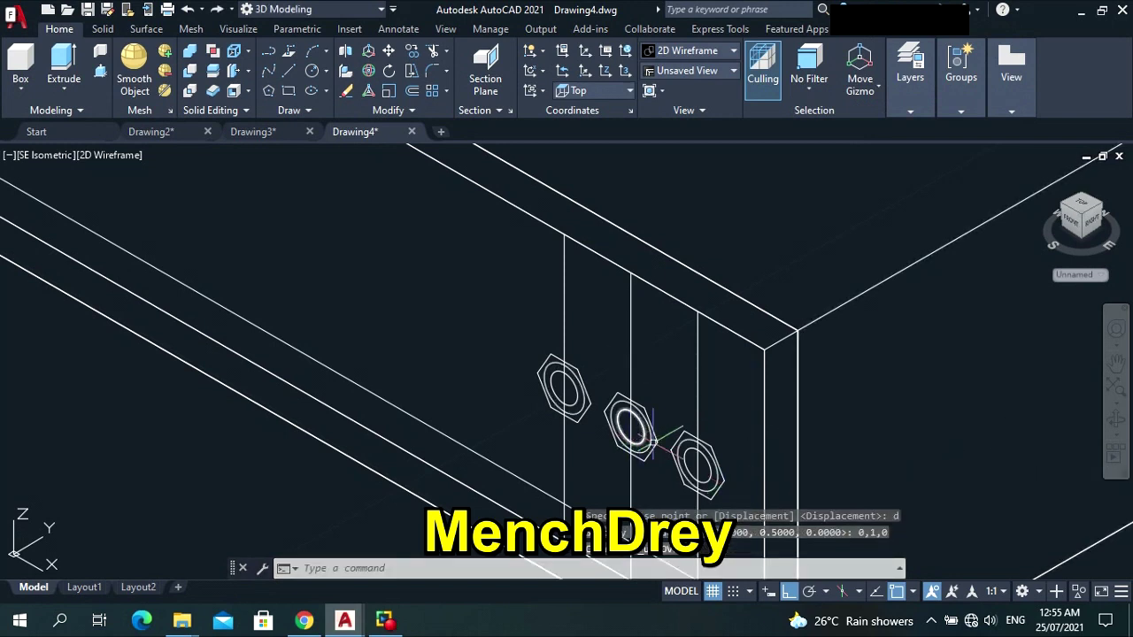
Move the outer circles of all four hexagonal fittings out of the front panel by a displacement of 0,-0.5,0.
left_click(651, 437)
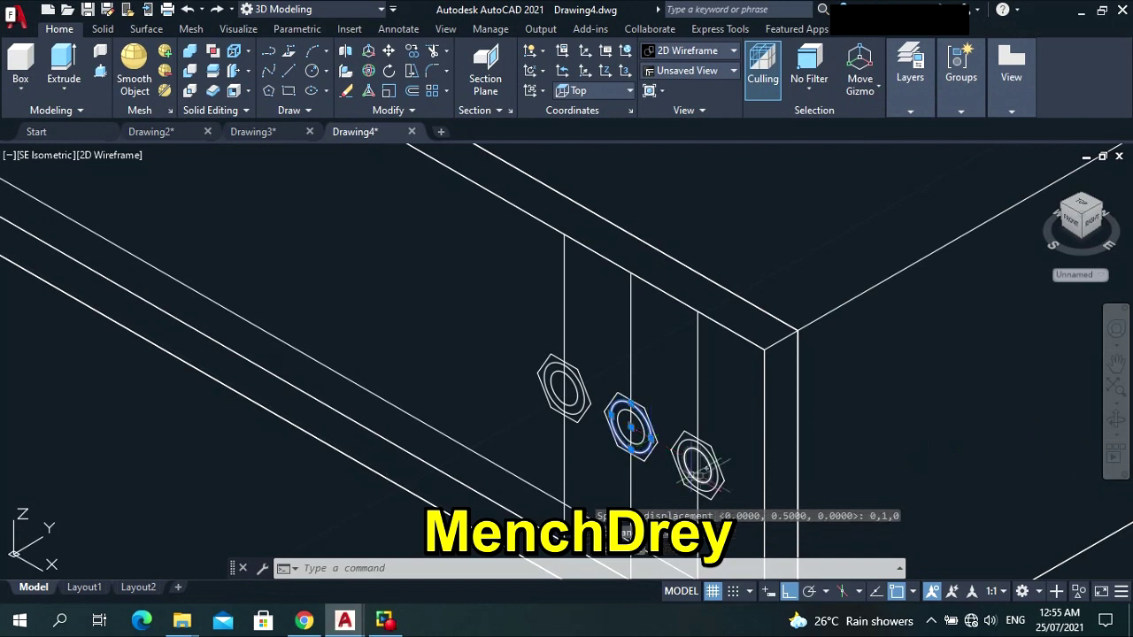
left_click(711, 479)
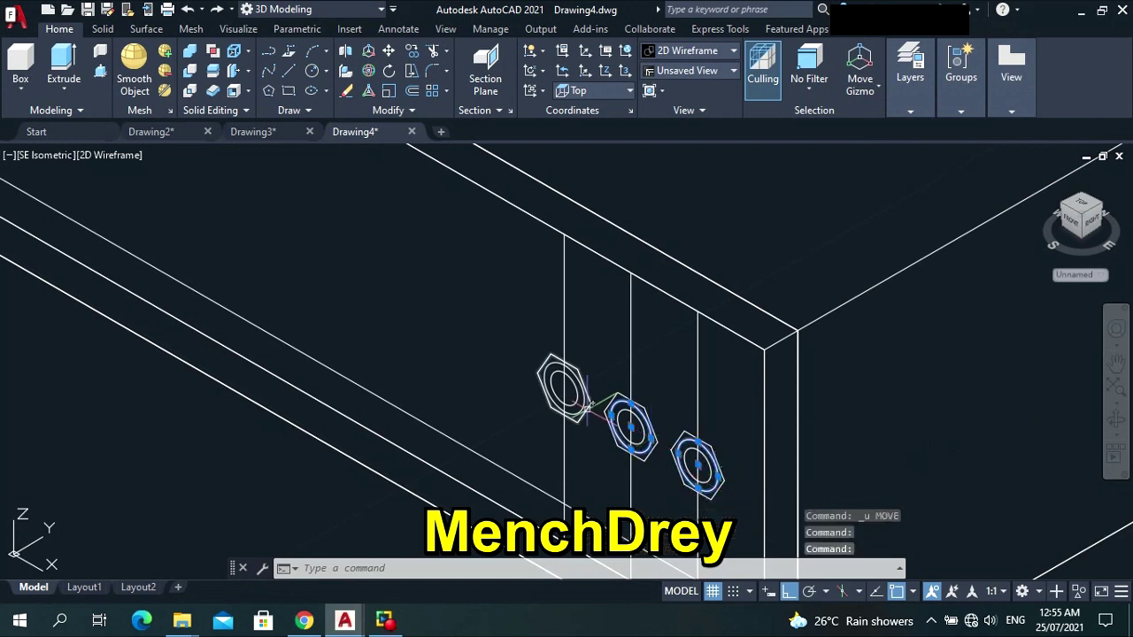
left_click(584, 400)
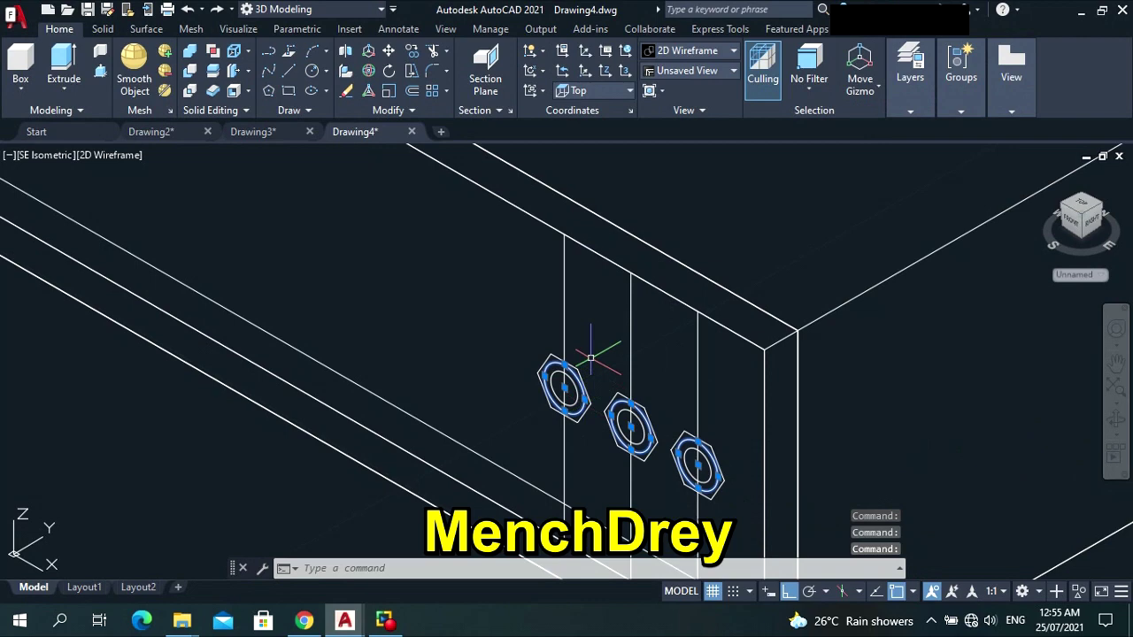
scroll(599, 349, "down", 5)
scroll(306, 202, "up", 4)
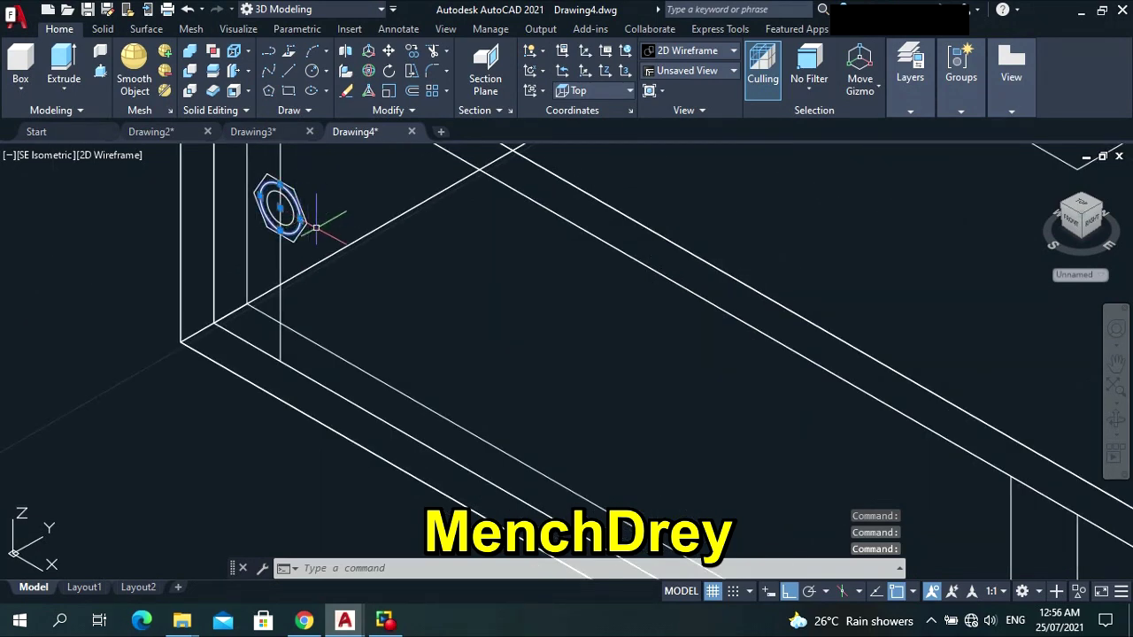
type("move")
key("Return")
type("d")
key("Return")
type("0")
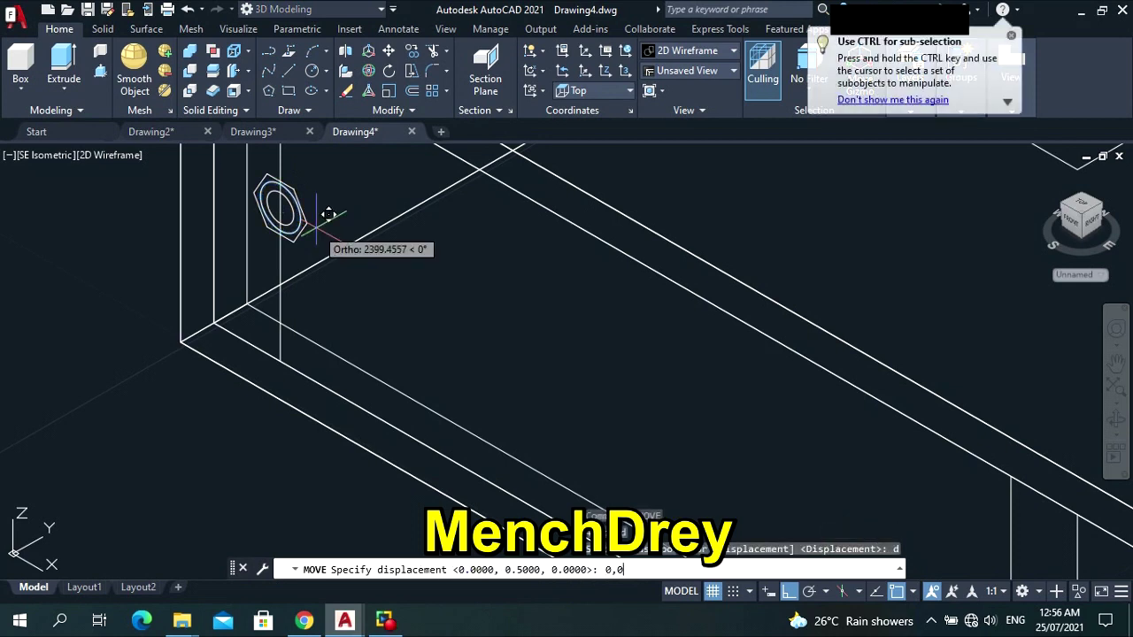
key("BackSpace")
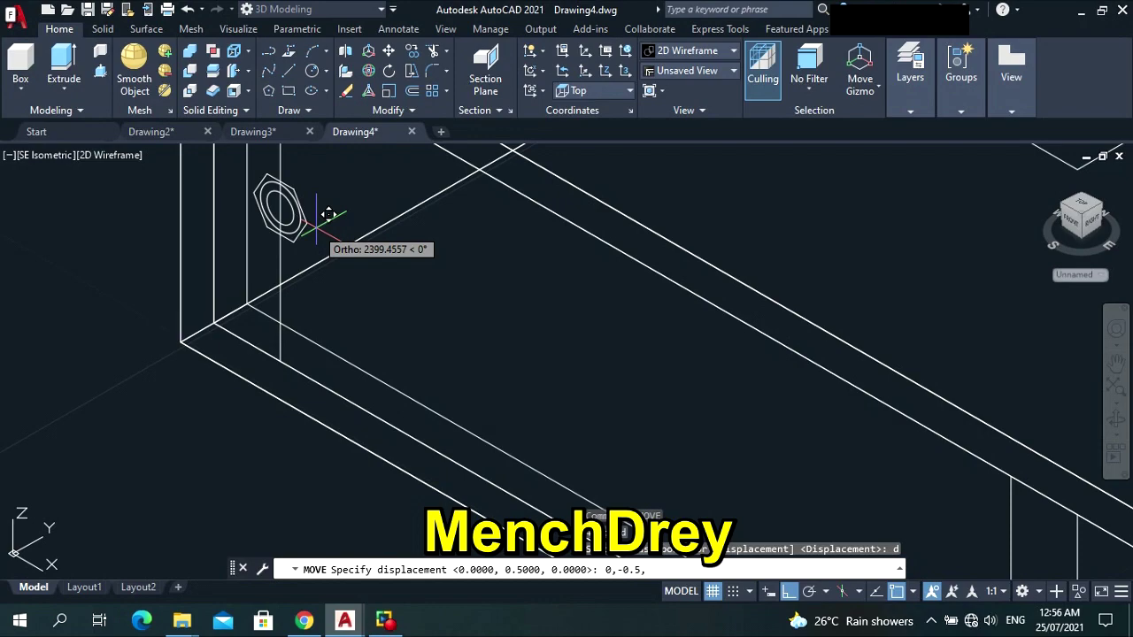
key("Return")
Extrude the four circles standing in front of the hexagons to a height of 0.1.
scroll(429, 358, "down", 6)
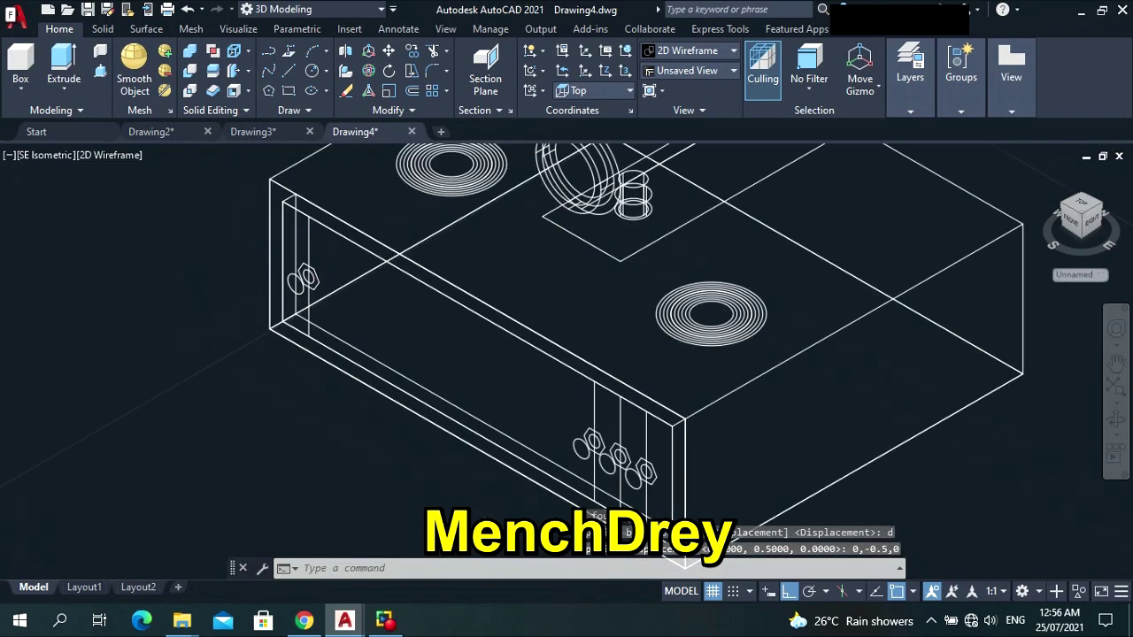
scroll(429, 357, "up", 5)
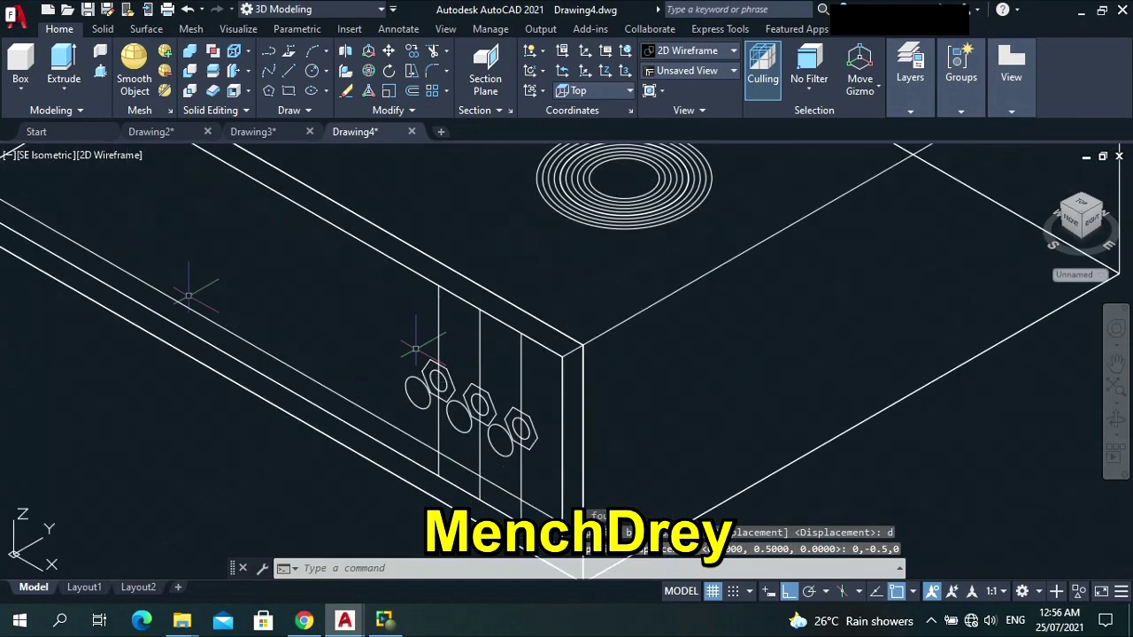
scroll(221, 316, "down", 3)
scroll(137, 249, "up", 2)
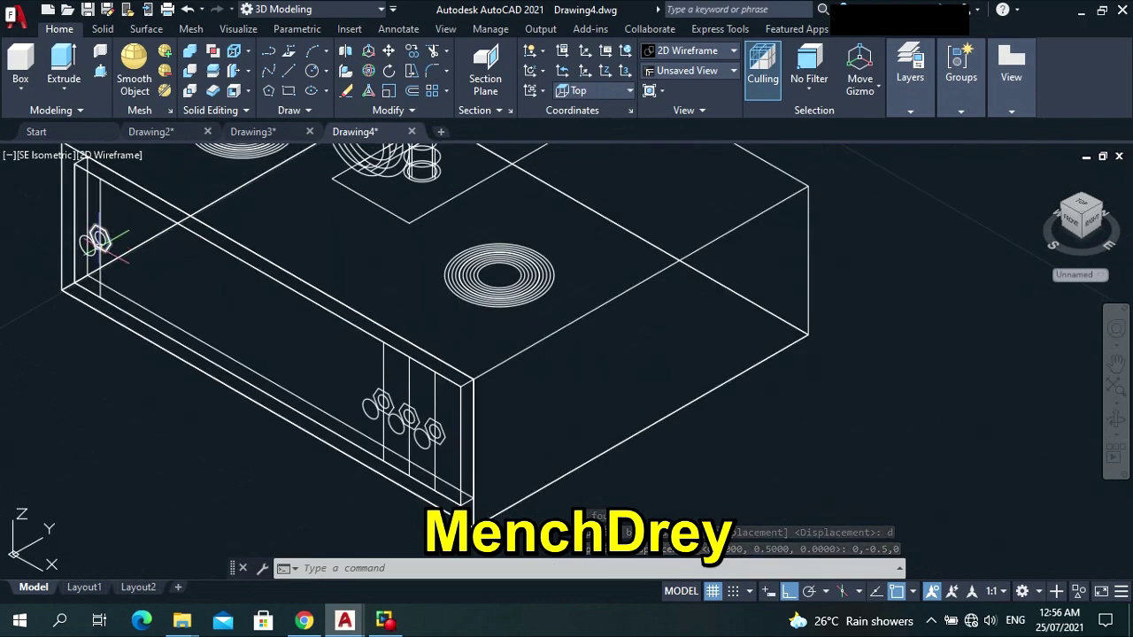
left_click(88, 246)
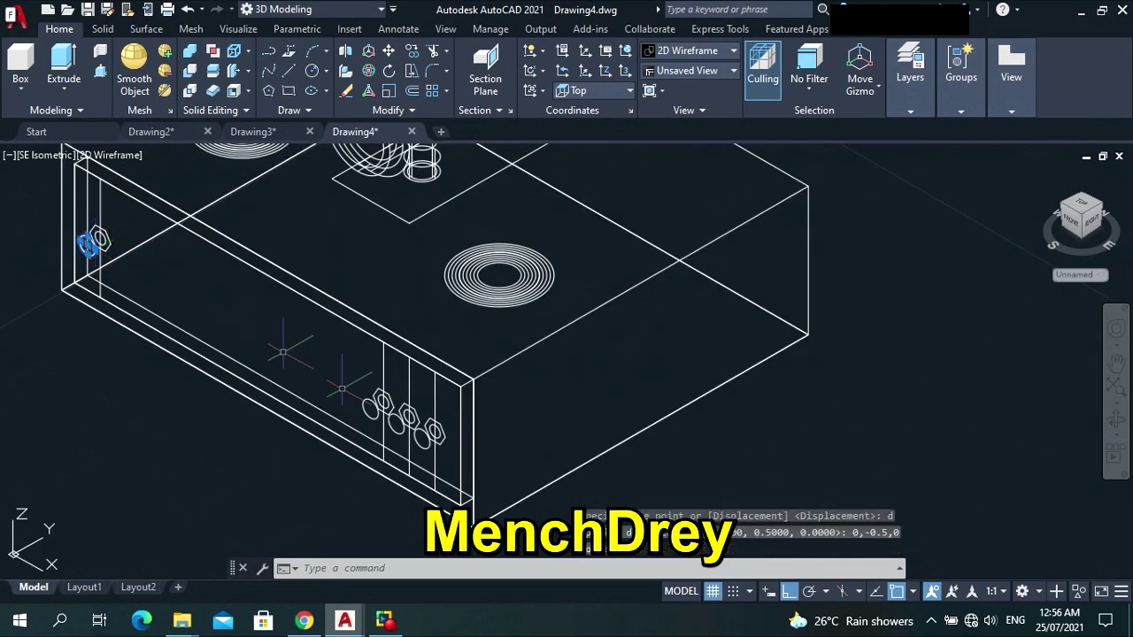
left_click(376, 408)
left_click(400, 421)
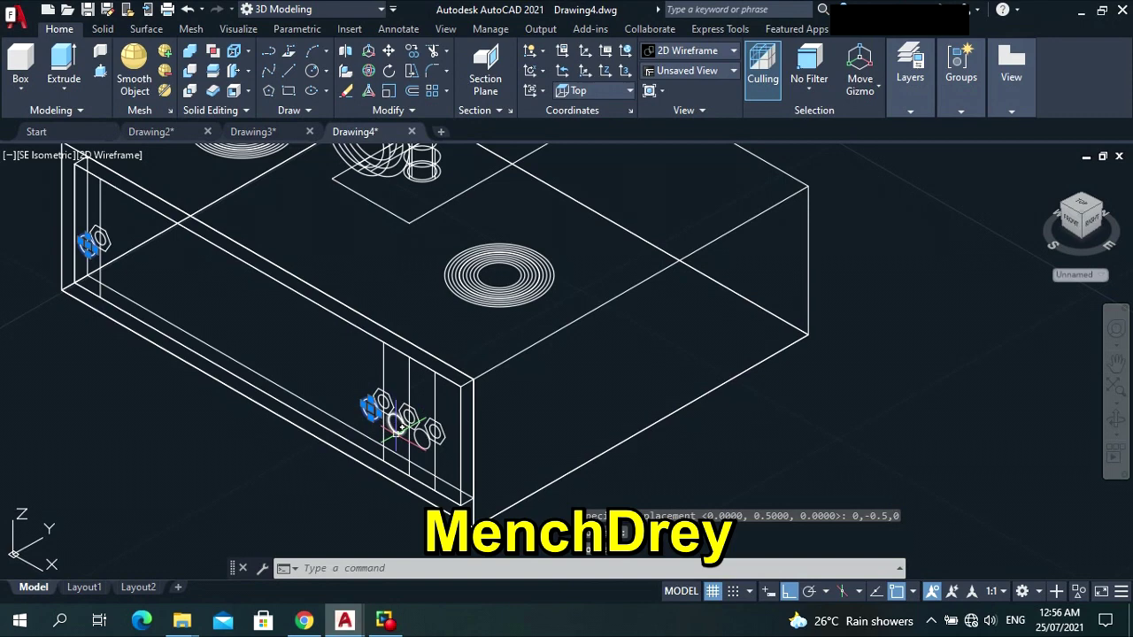
left_click(434, 436)
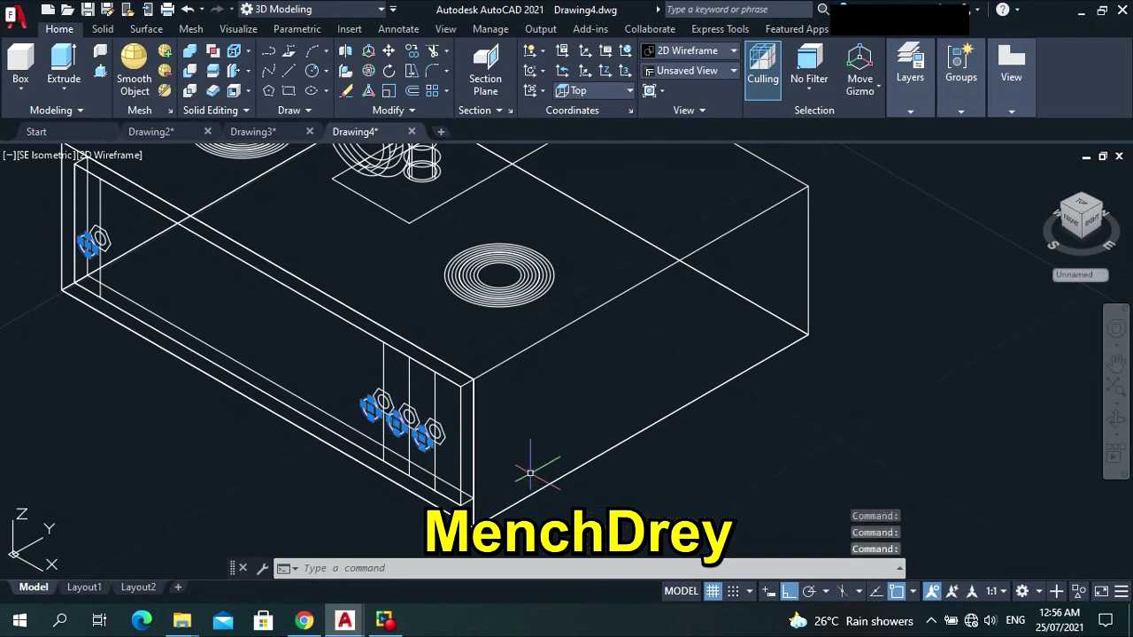
type("extrude")
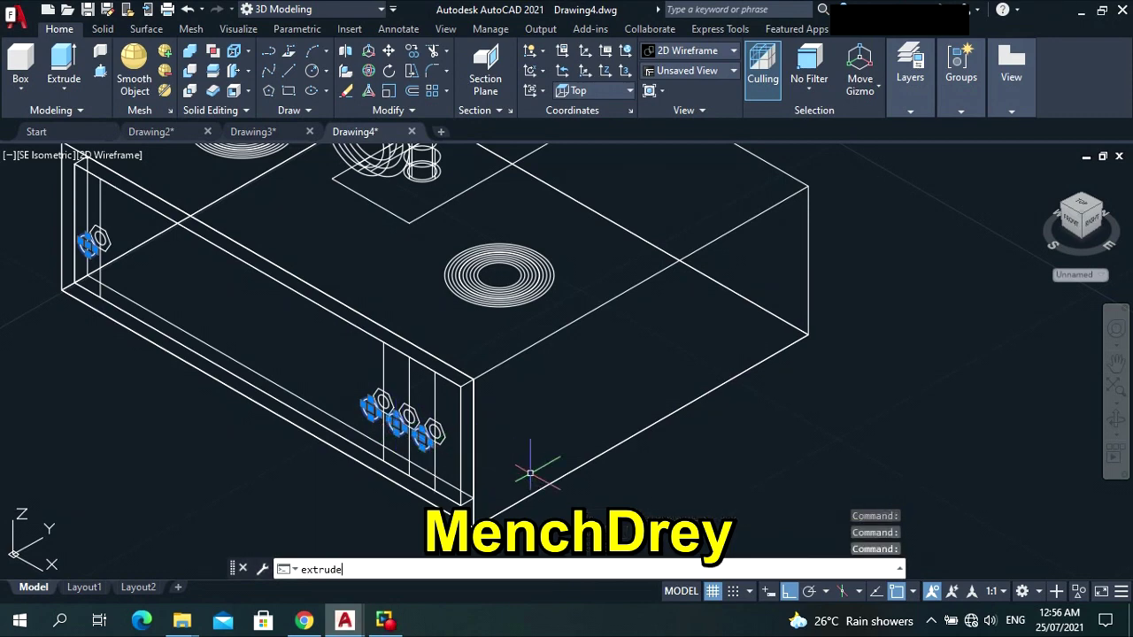
key("Return")
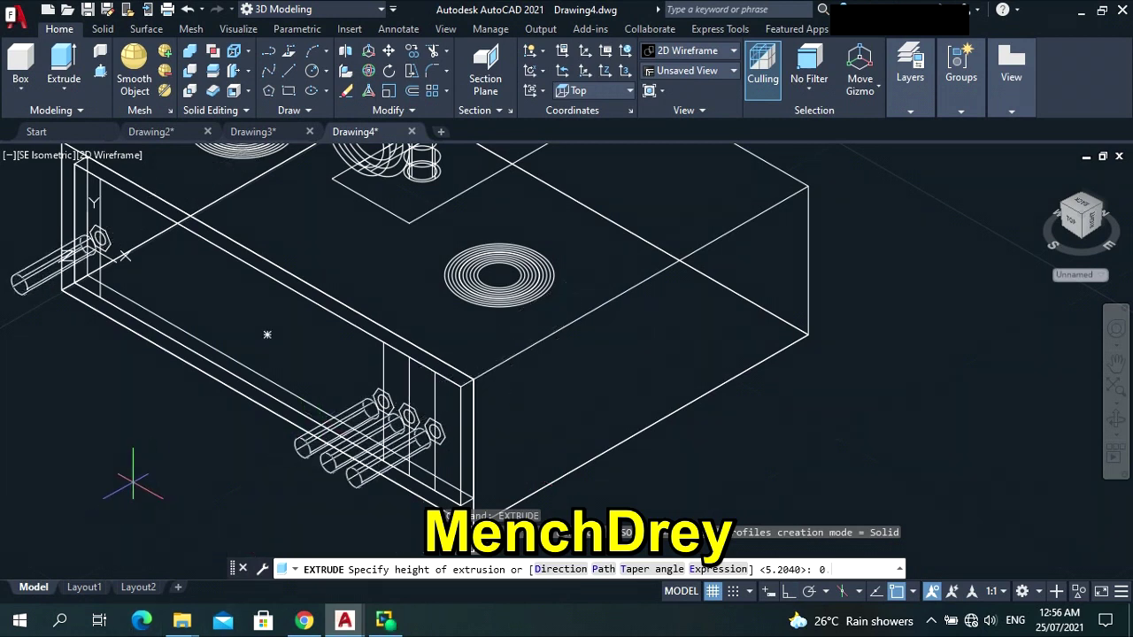
key("Return")
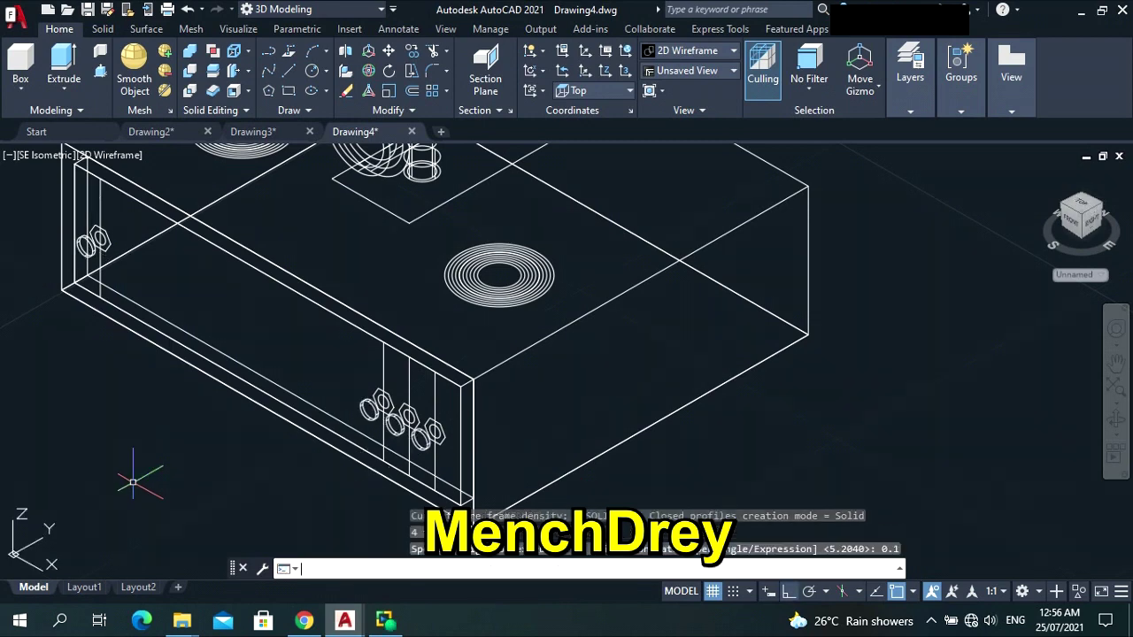
Extrude the inner circles of all four hexagonal fittings to a height of 0.5.
scroll(359, 390, "up", 6)
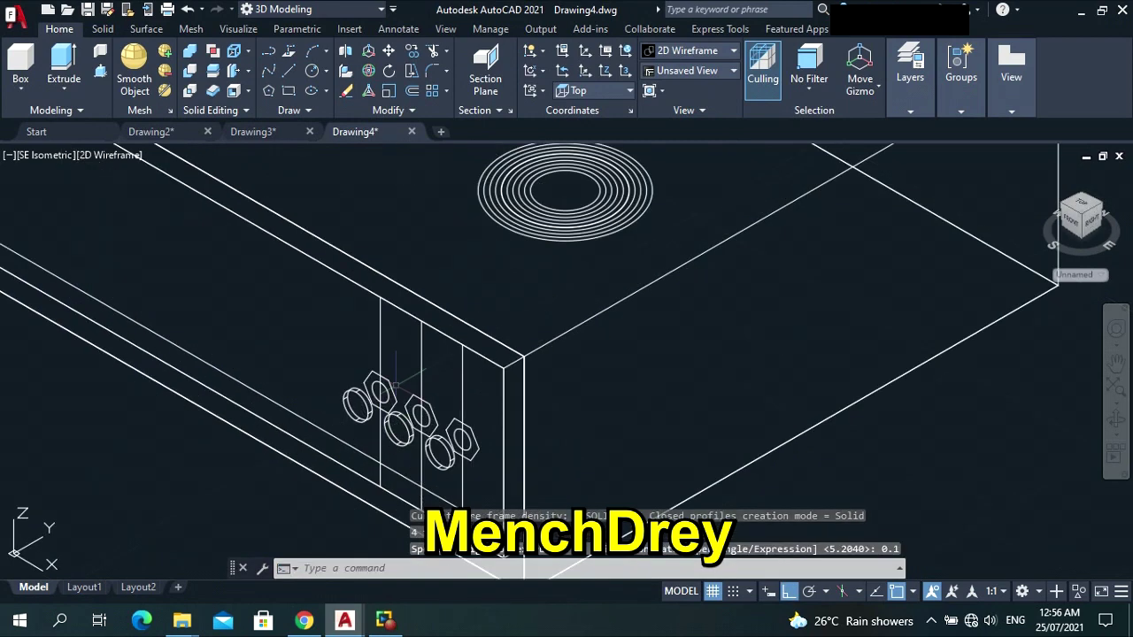
scroll(356, 379, "down", 6)
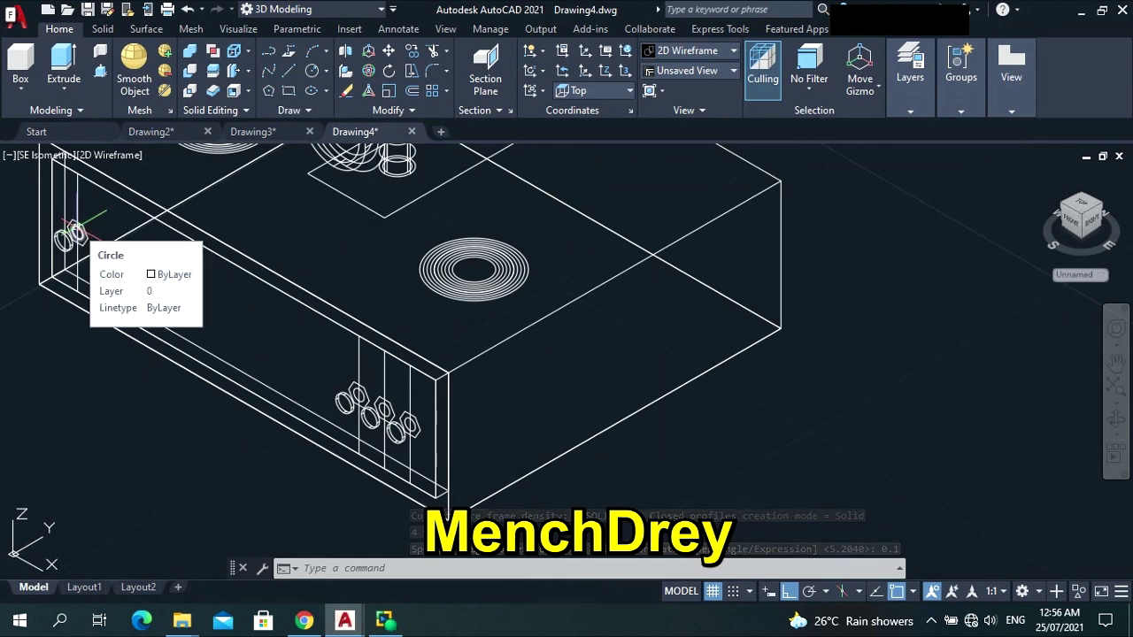
left_click(78, 231)
scroll(78, 231, "up", 3)
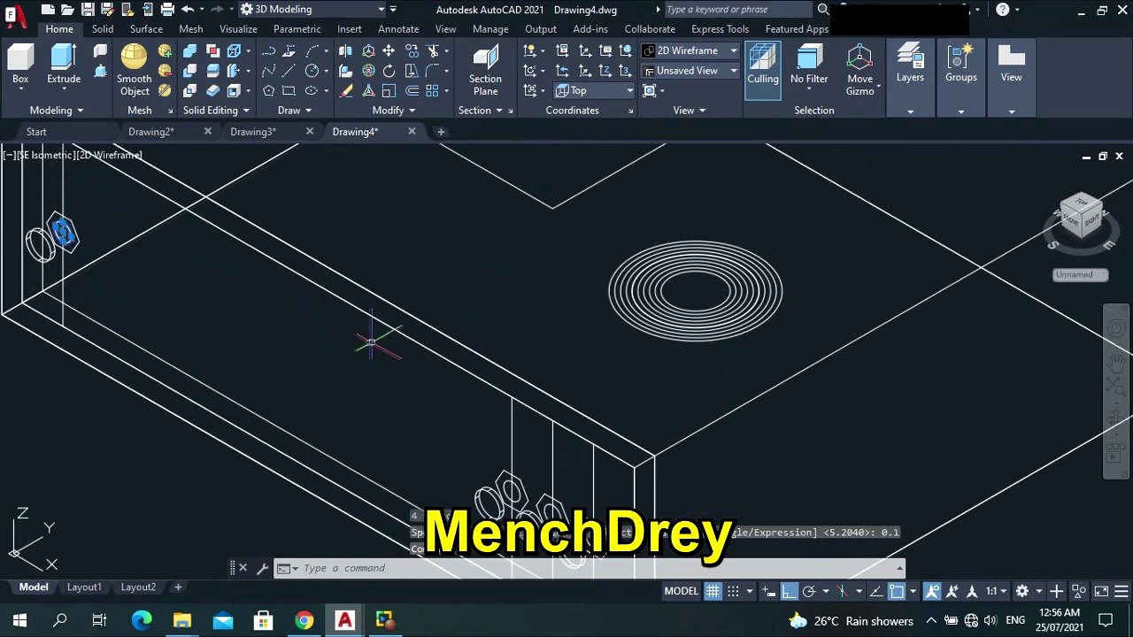
scroll(372, 343, "down", 2)
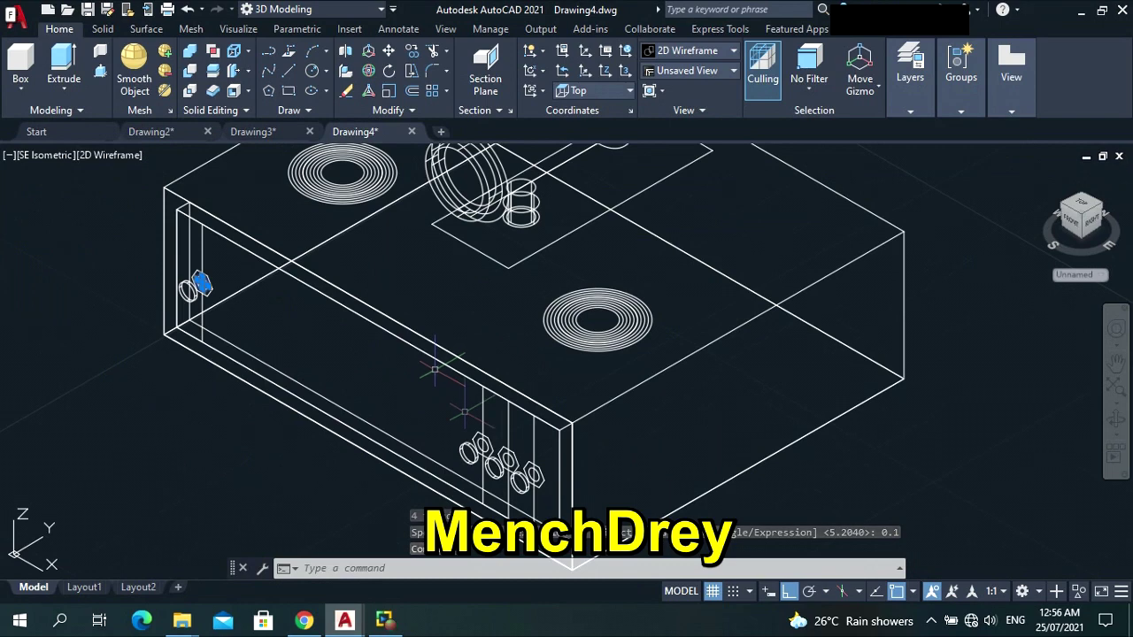
scroll(524, 461, "up", 2)
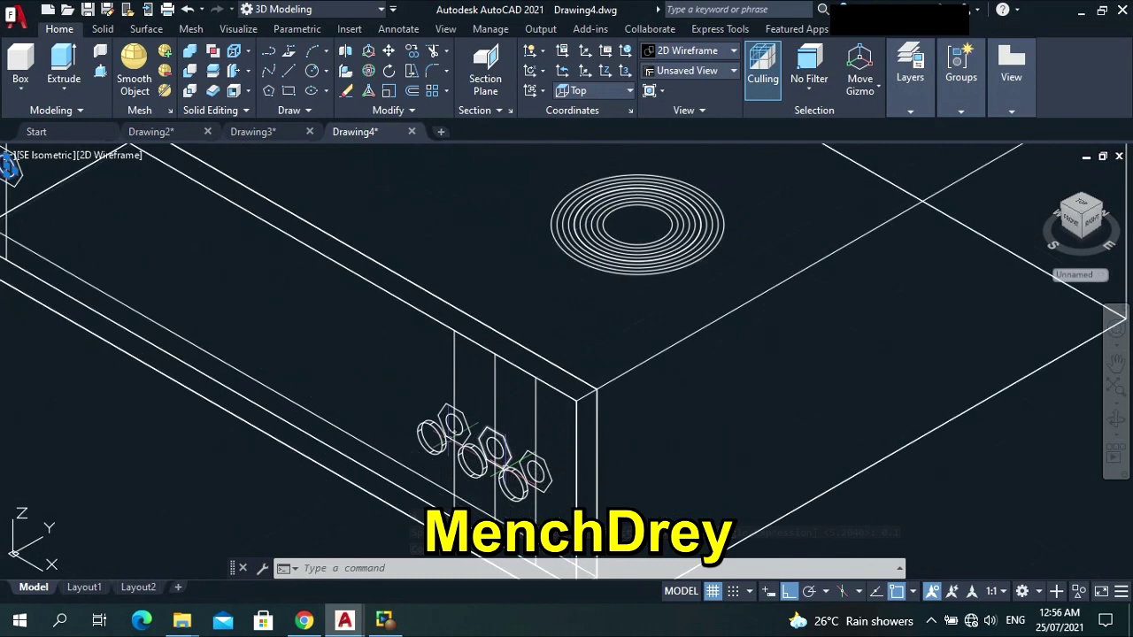
left_click(450, 419)
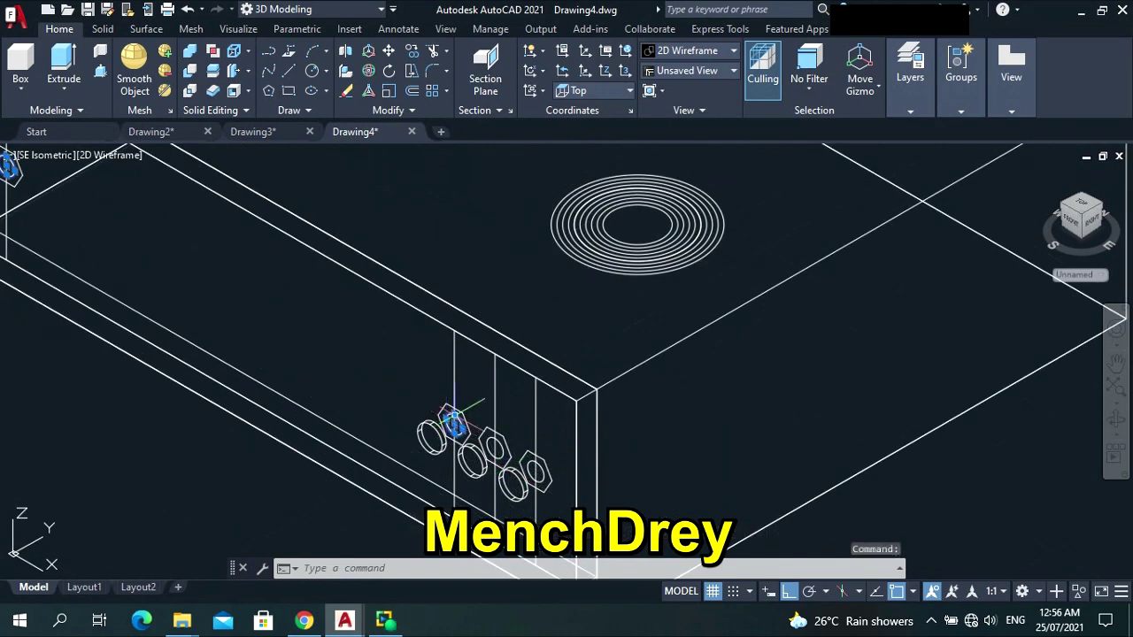
left_click(492, 443)
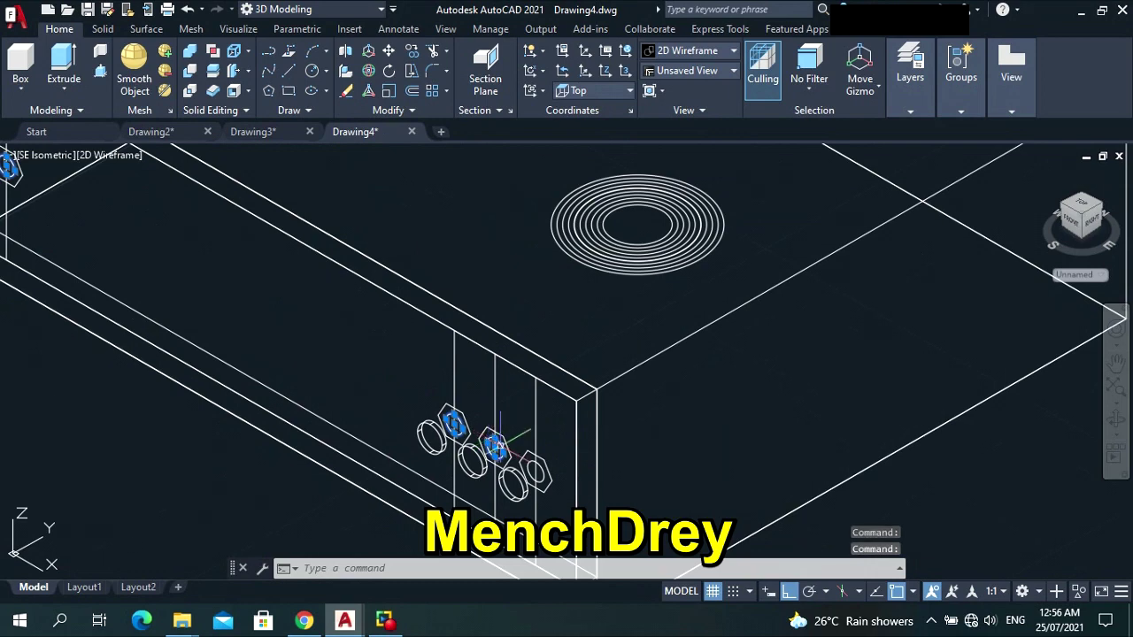
left_click(534, 464)
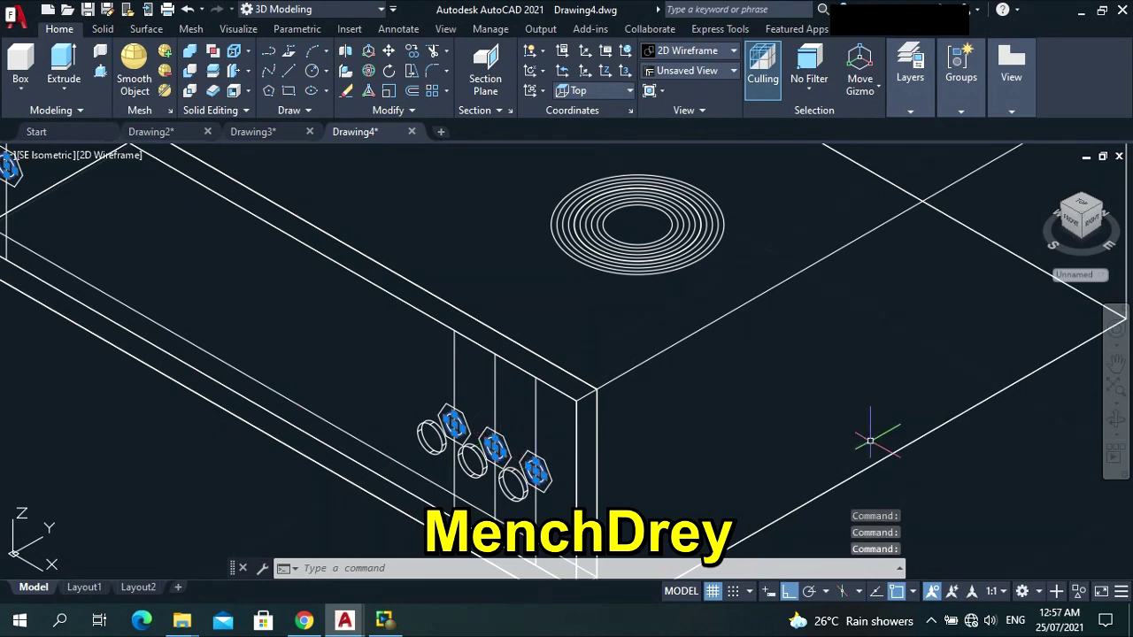
type("E")
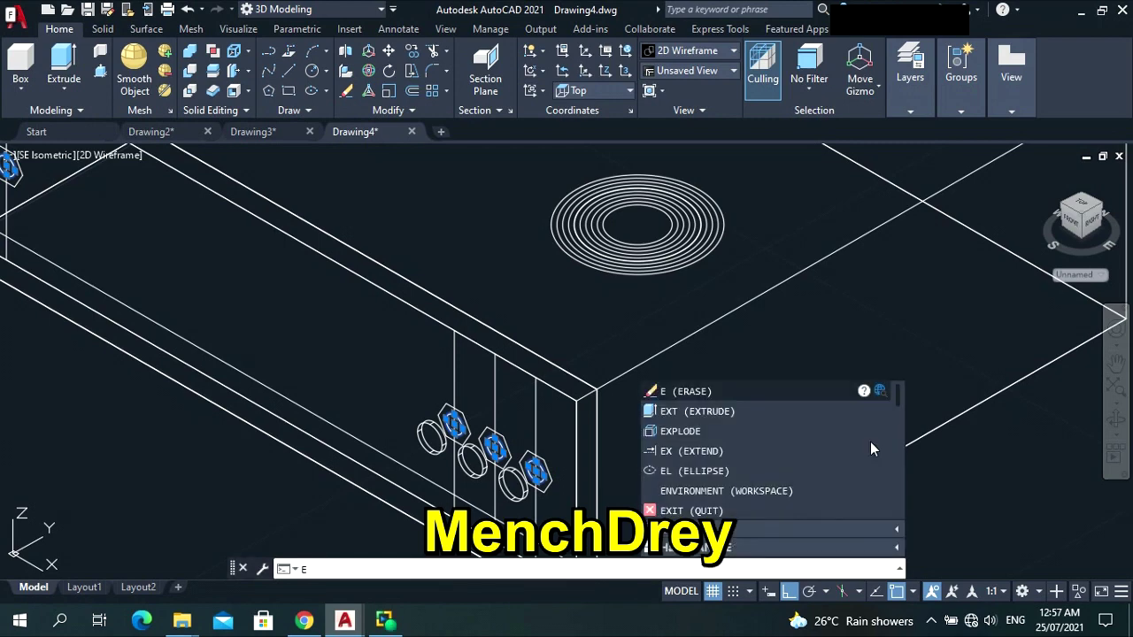
type("XTRUDE")
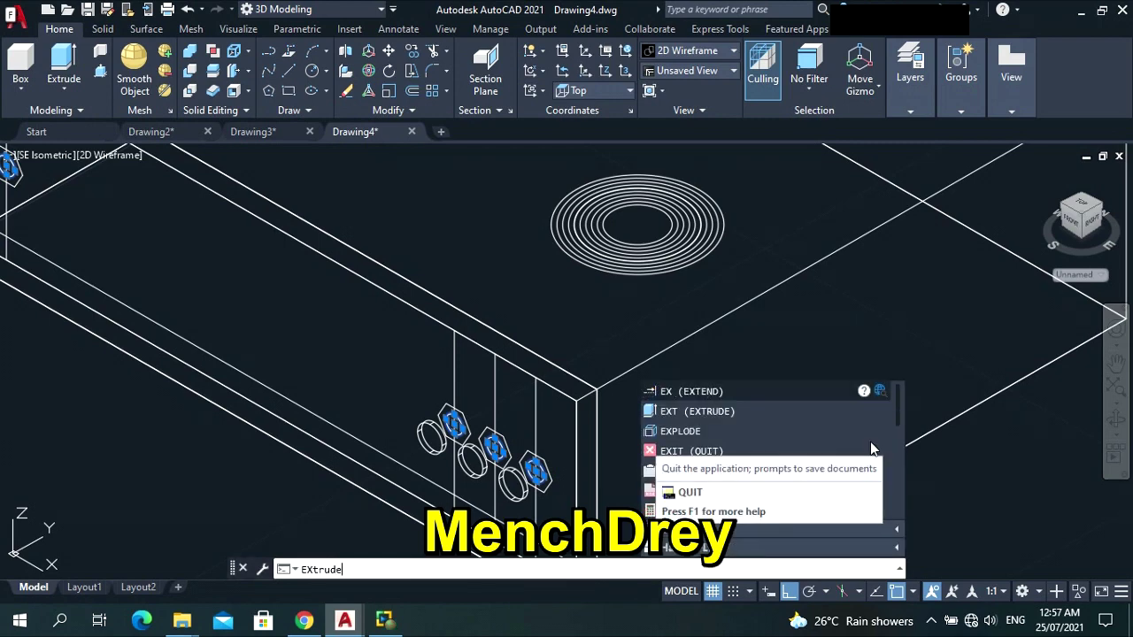
key("Return")
key("Return")
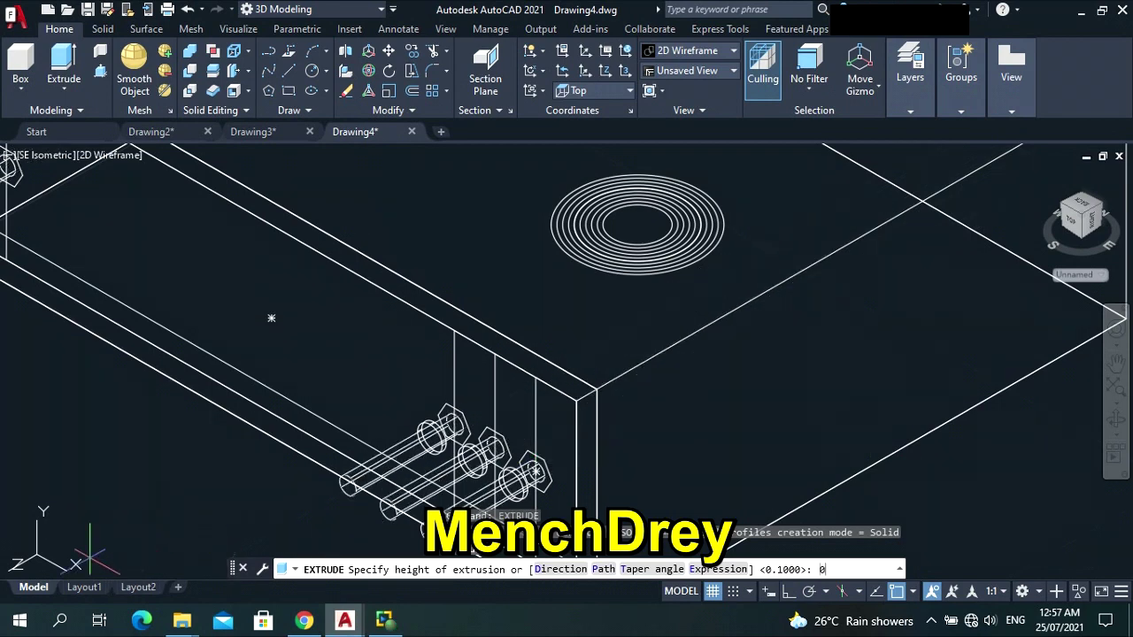
type("0.5")
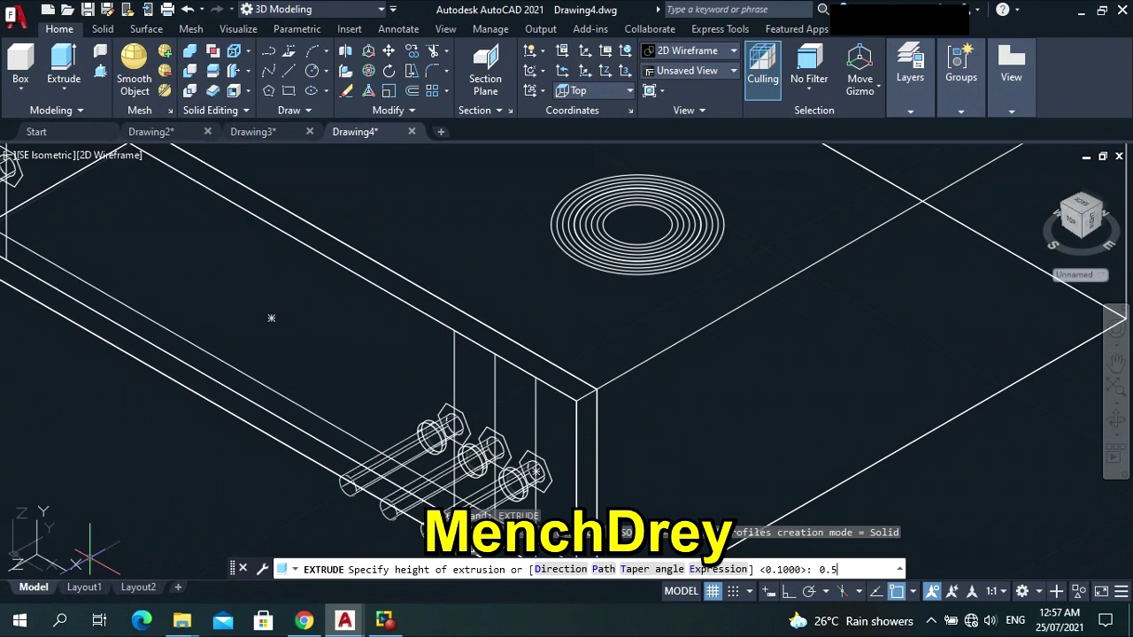
key("Return")
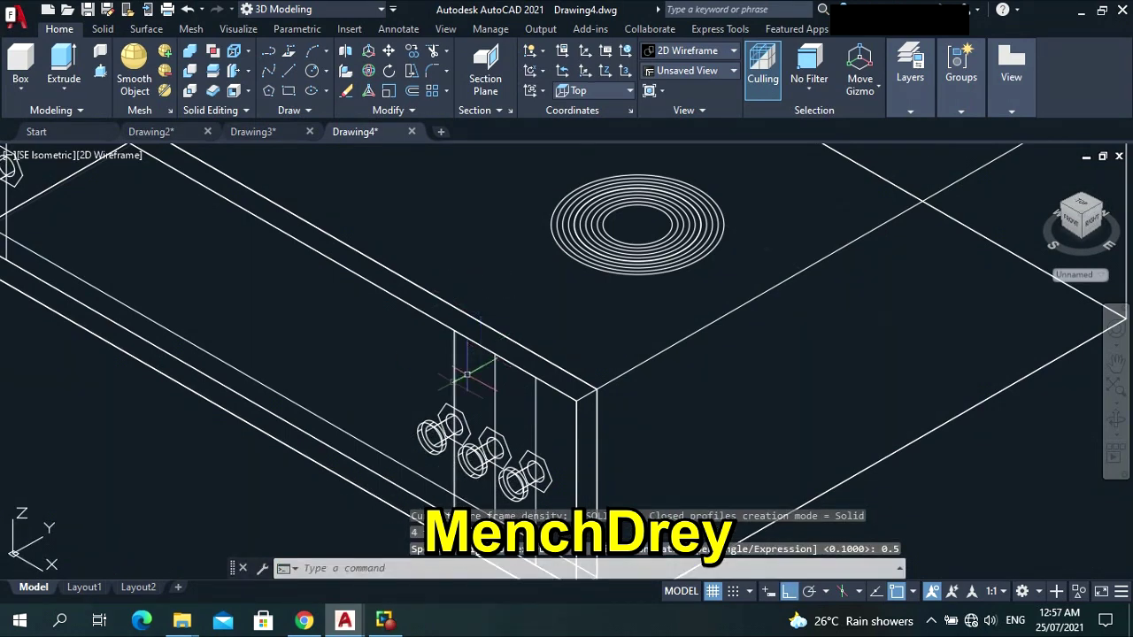
Extrude the four hexagons on the front panel to a height of 0.1.
scroll(292, 300, "down", 2)
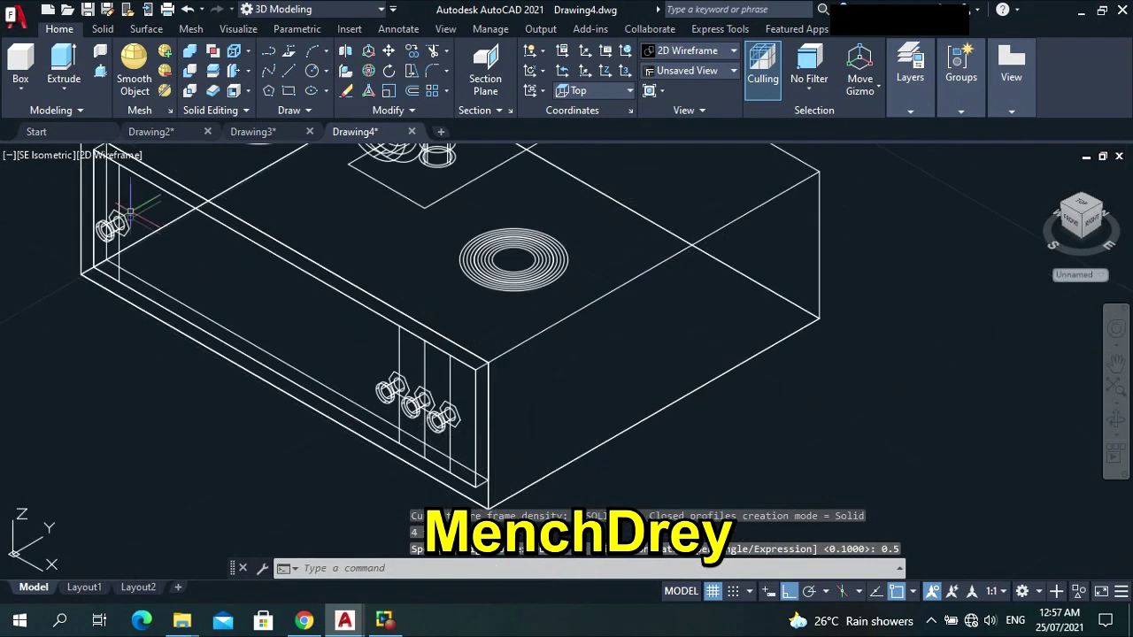
left_click(113, 227)
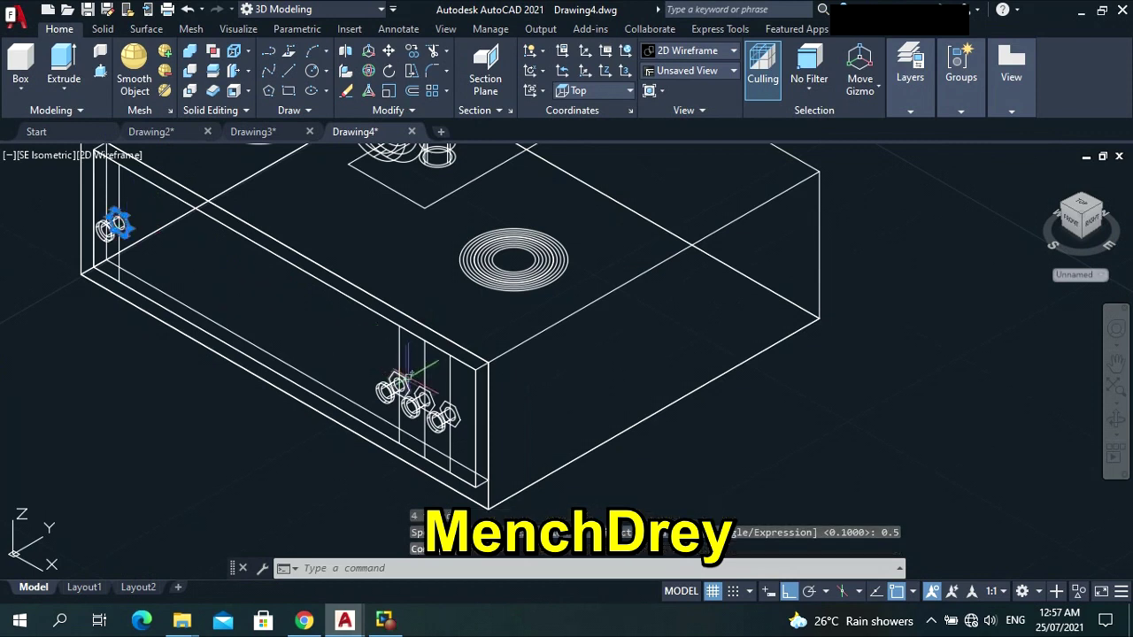
left_click(424, 378)
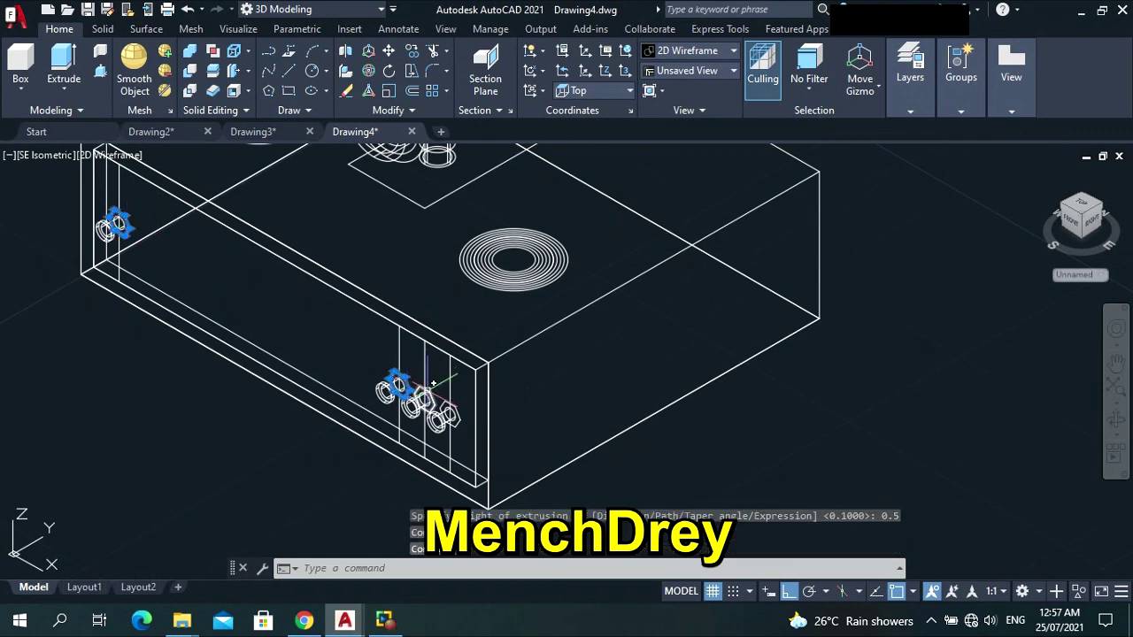
left_click(414, 400)
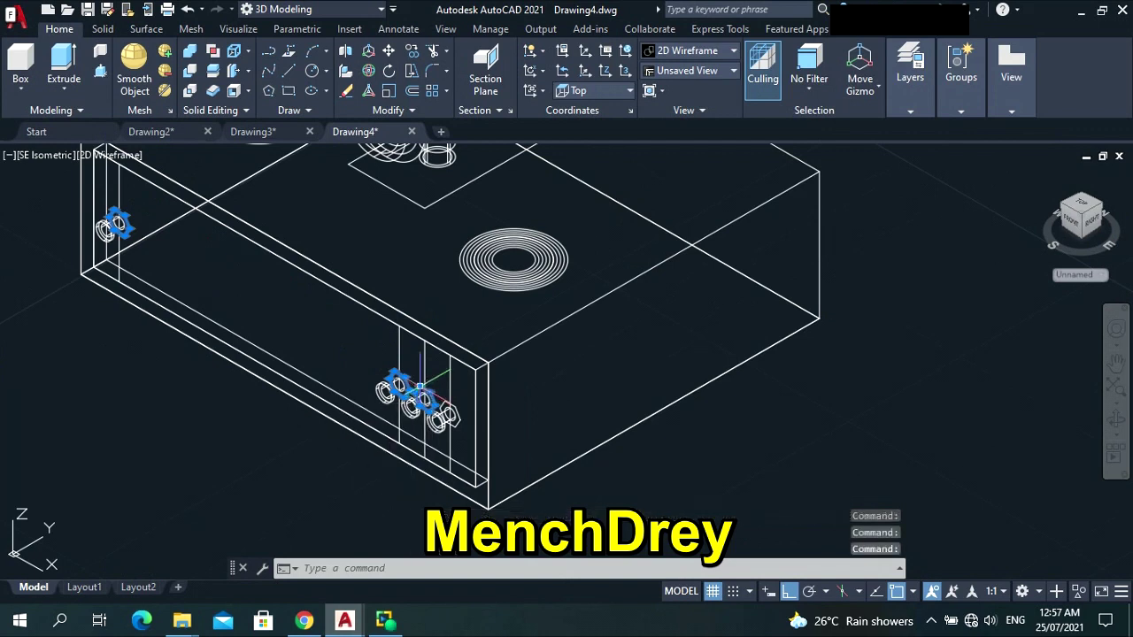
left_click(458, 406)
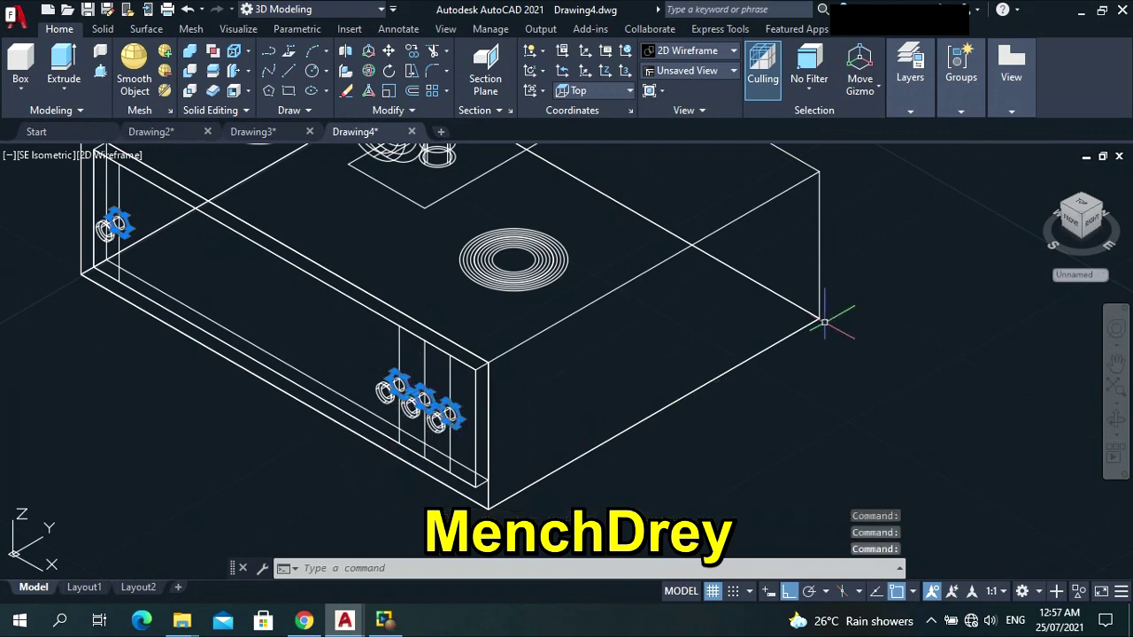
type("extrude")
key("Return")
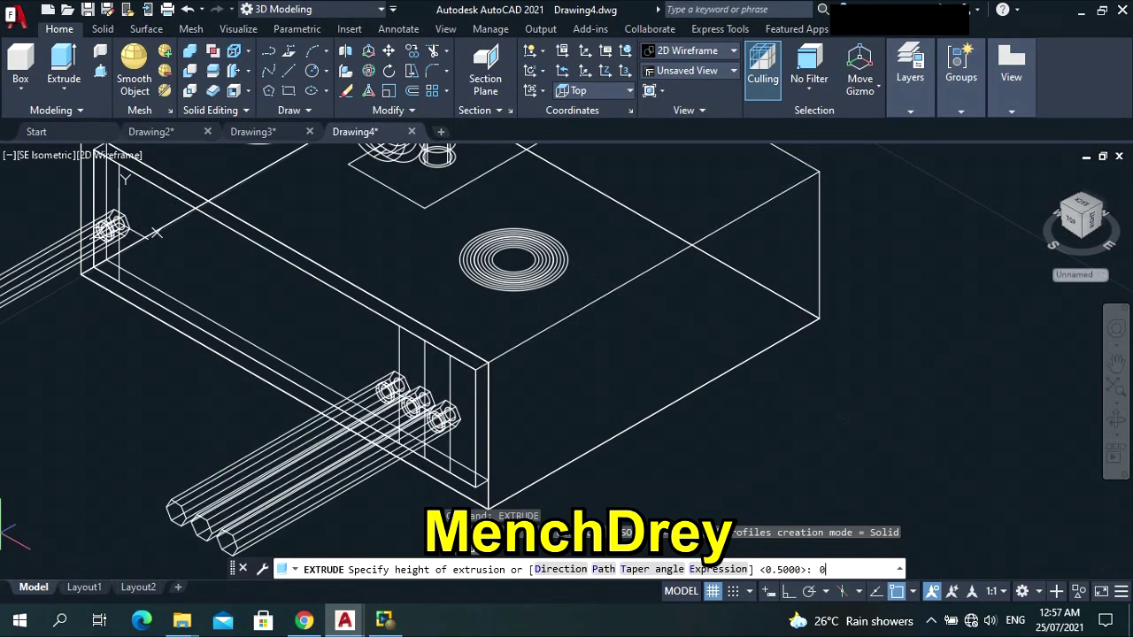
type("0.1")
key("Return")
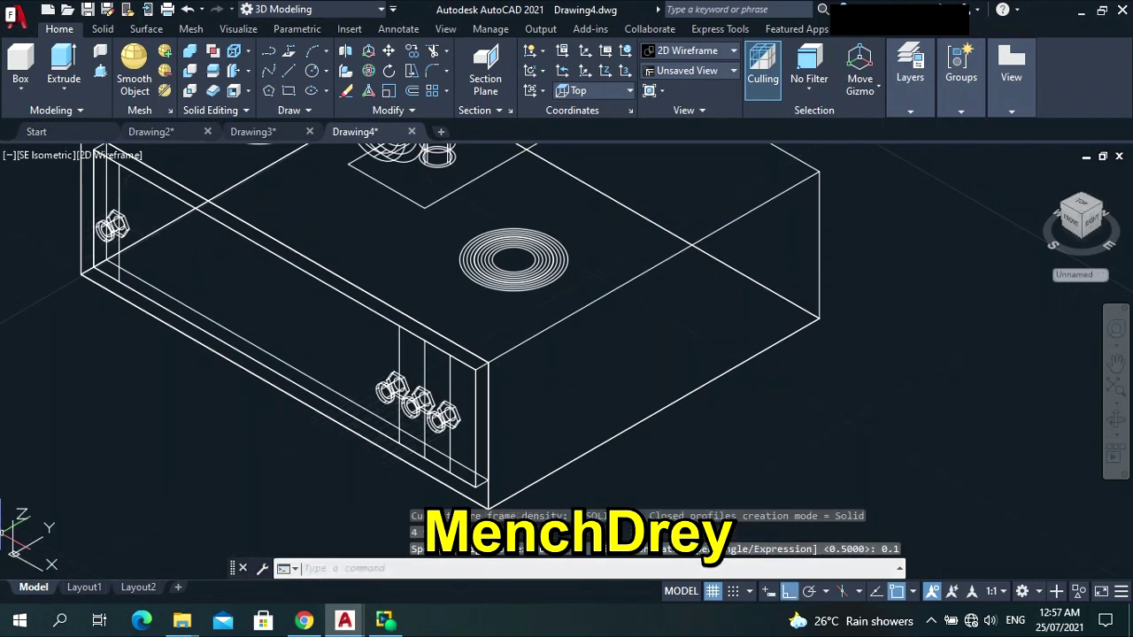
Display the model in the Shaded with edges visual style and inspect the box and the television.
left_click(133, 158)
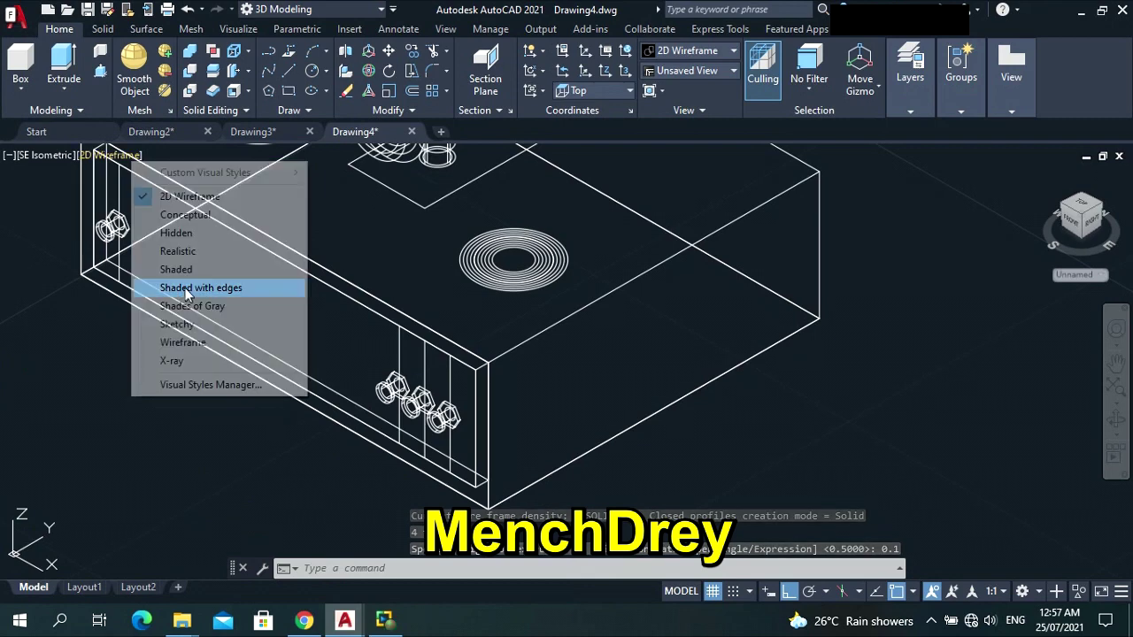
left_click(186, 295)
scroll(372, 354, "down", 5)
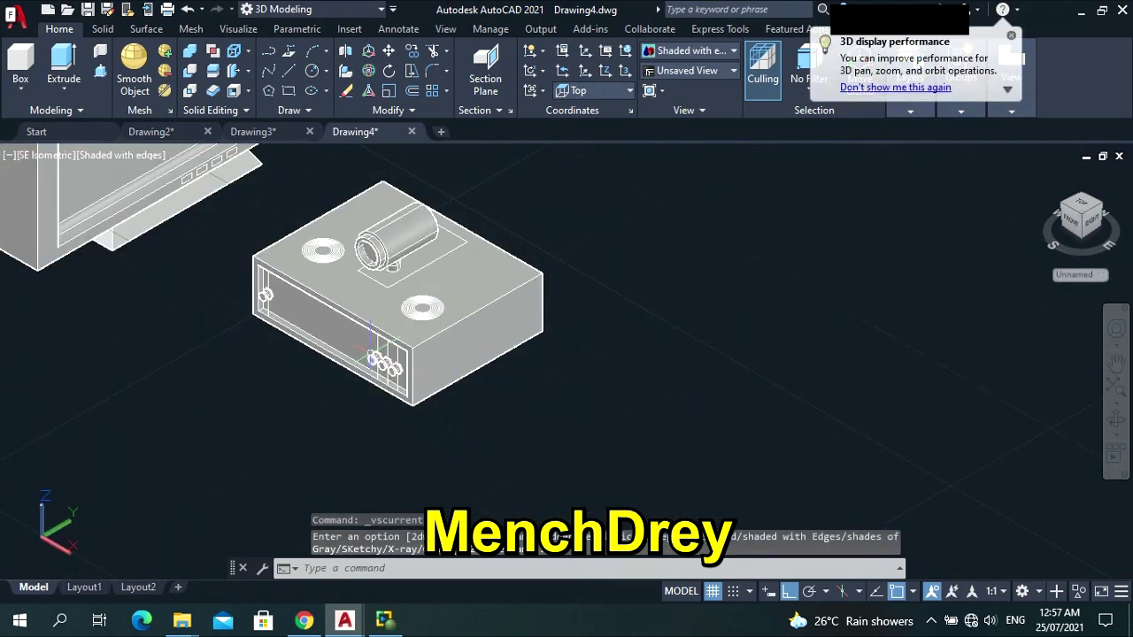
scroll(358, 240, "up", 2)
scroll(407, 276, "up", 2)
scroll(312, 226, "down", 6)
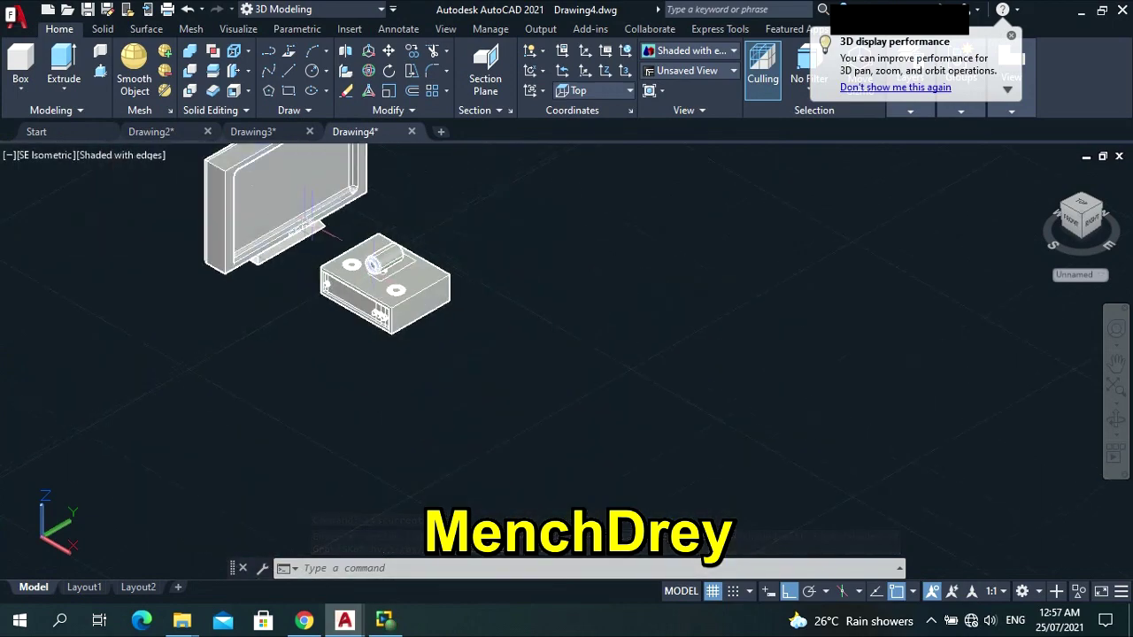
scroll(319, 230, "down", 3)
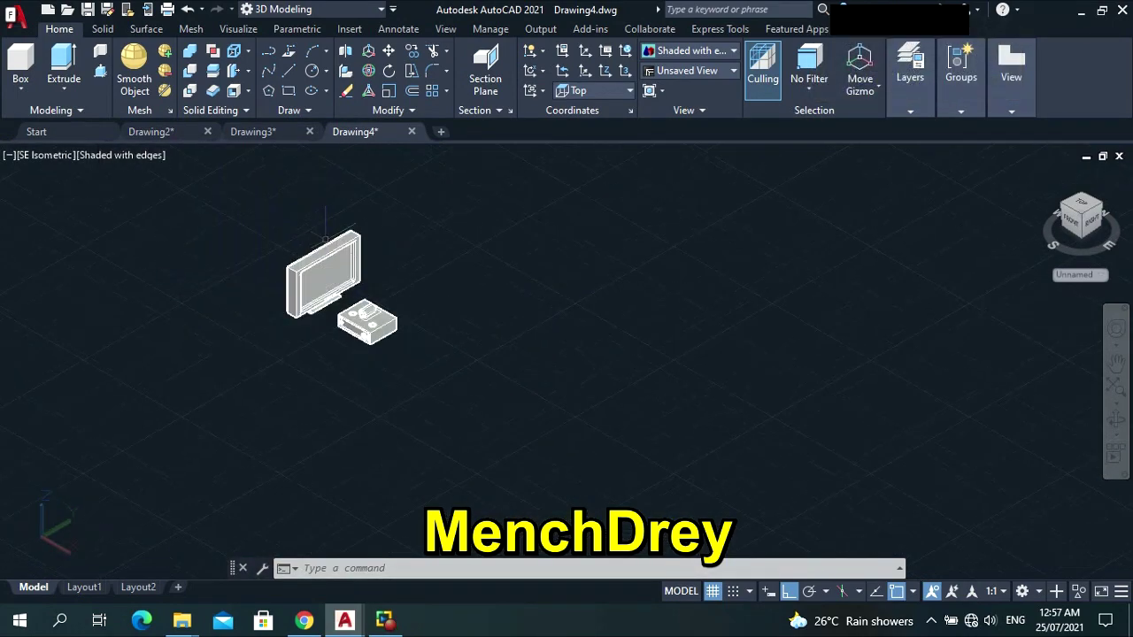
scroll(324, 237, "up", 5)
scroll(379, 304, "down", 3)
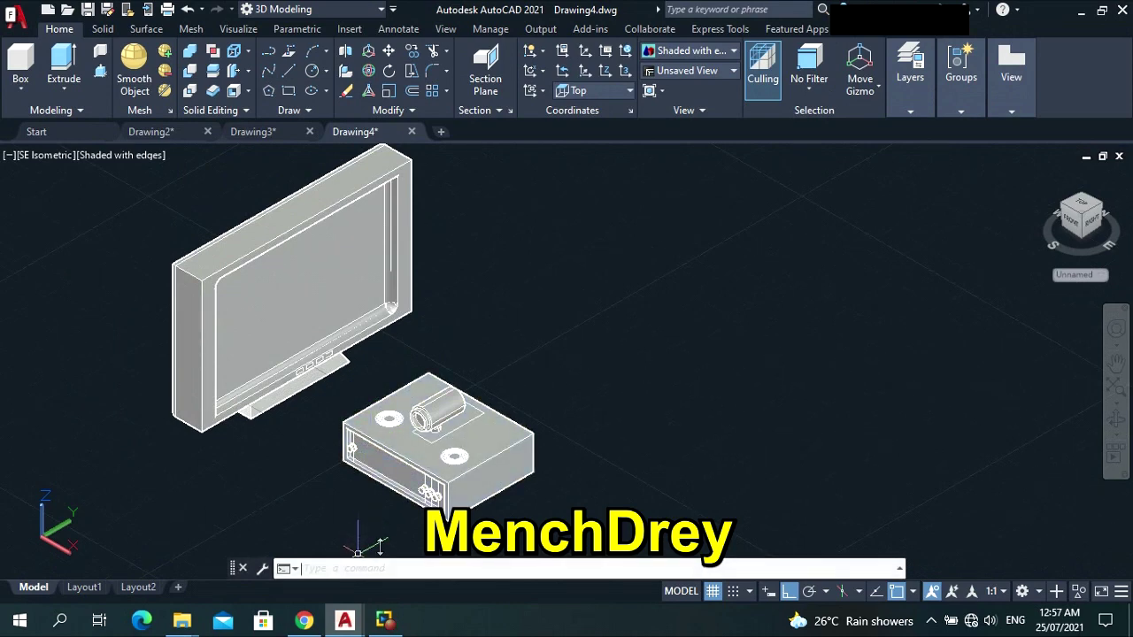
Open the Materials Browser and switch the viewport to the Realistic visual style.
type("mat")
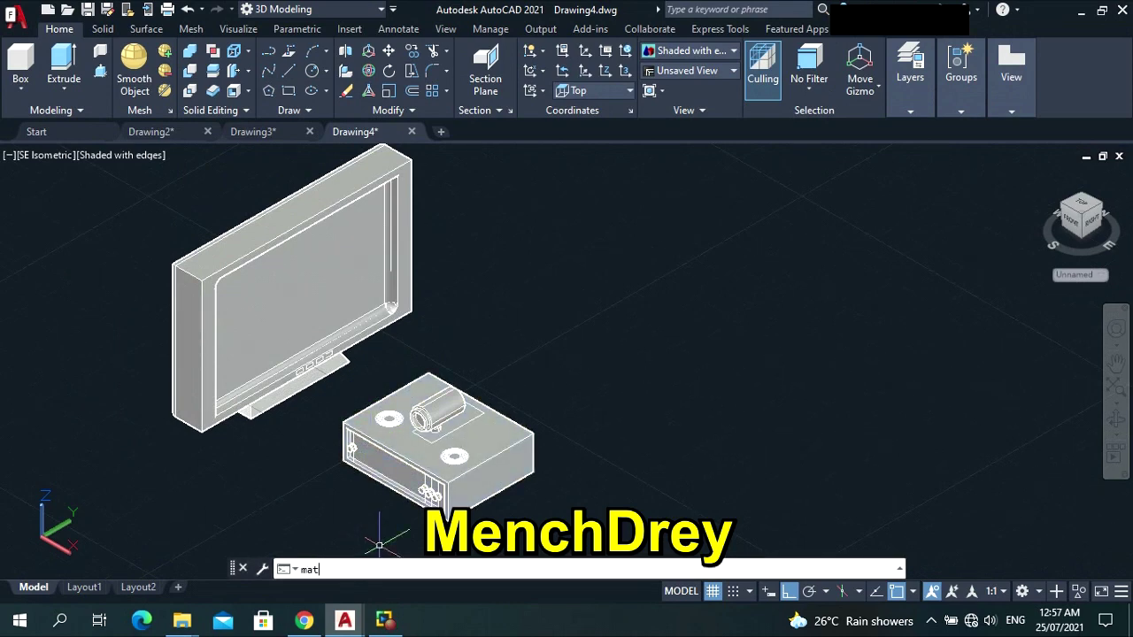
type("erials")
key("Return")
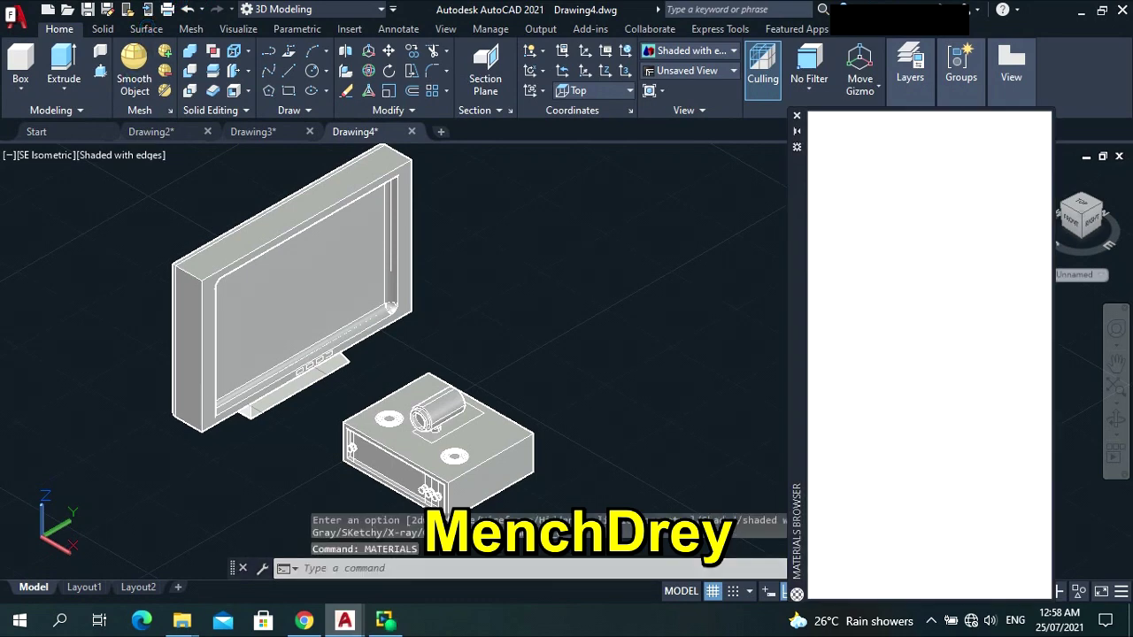
left_click(128, 159)
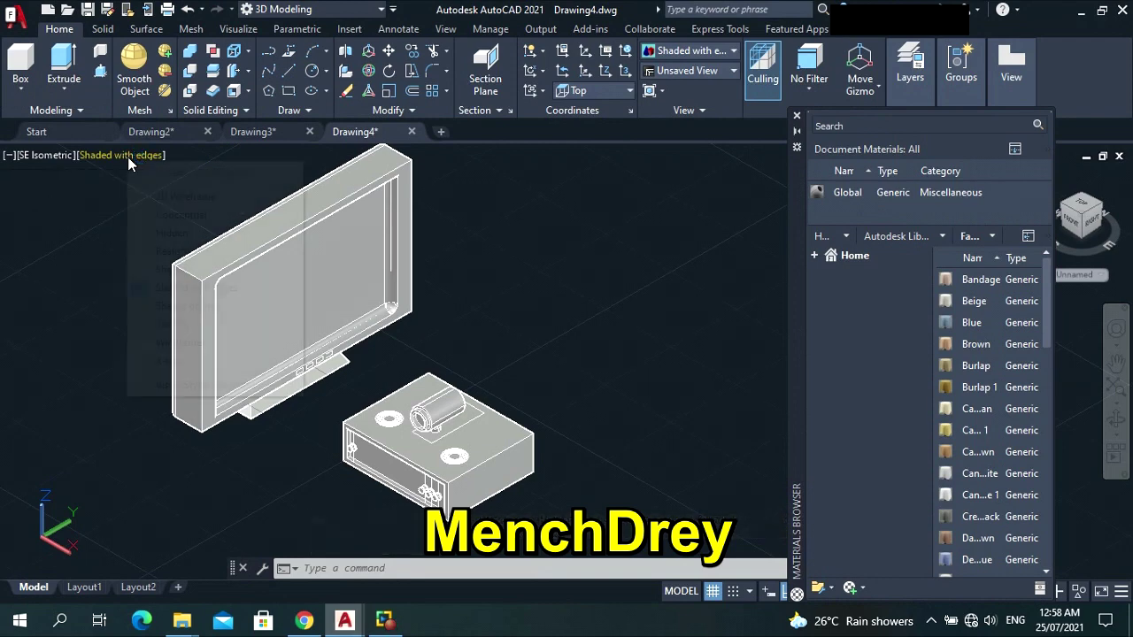
left_click(173, 252)
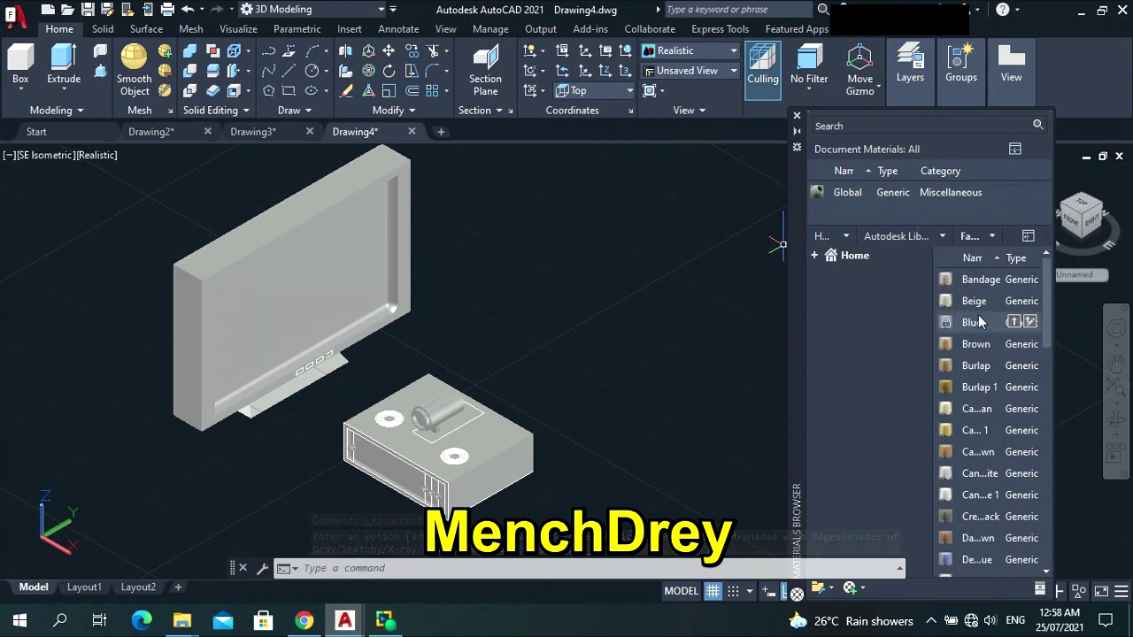
Add the generic Clear glass material from the Autodesk library to the document materials and apply it to the television's body.
scroll(979, 496, "down", 3)
scroll(980, 496, "up", 3)
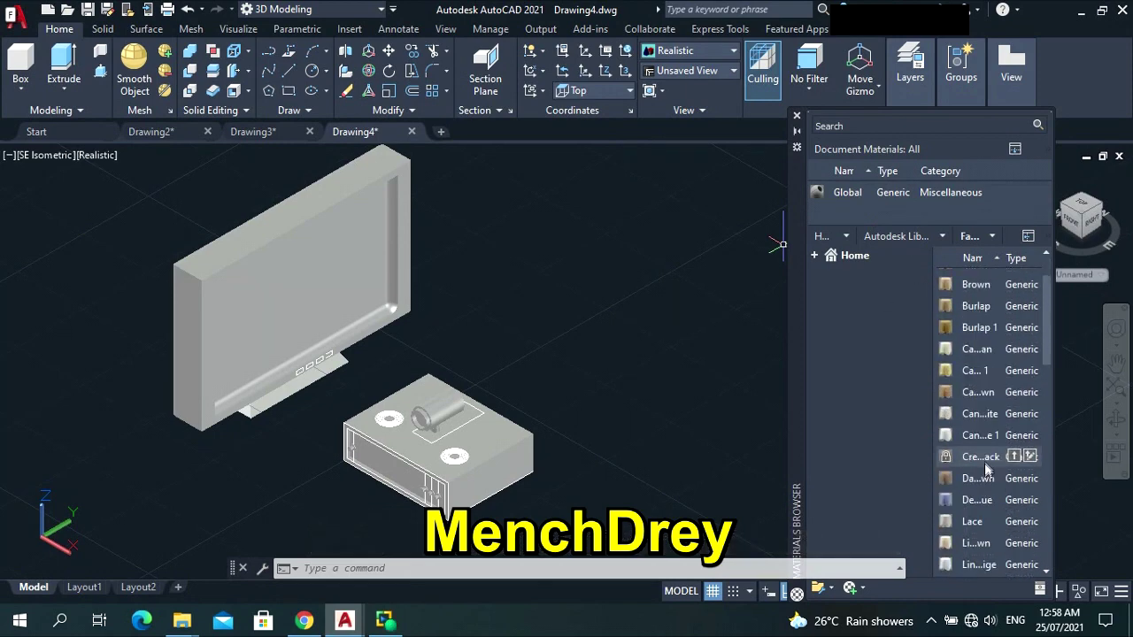
left_click(942, 236)
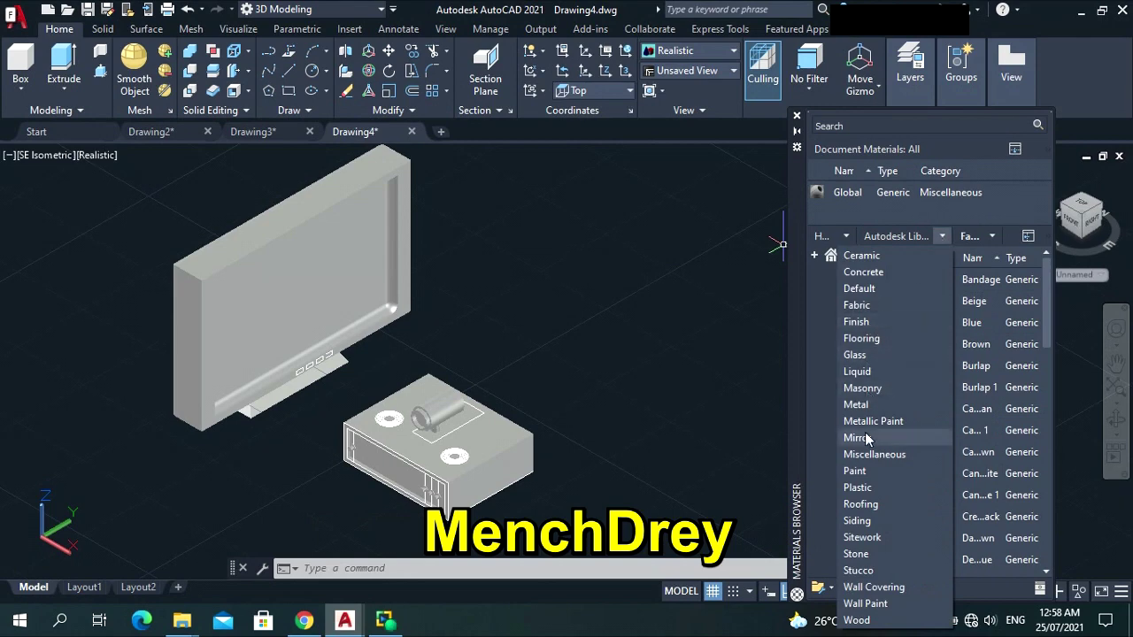
left_click(856, 355)
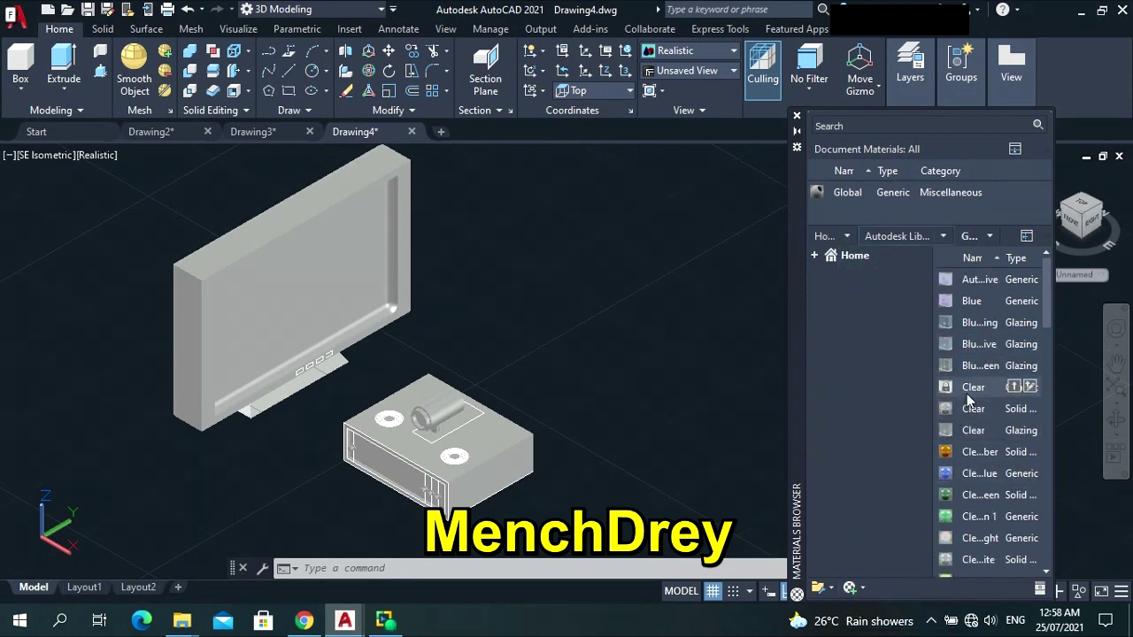
left_click_drag(969, 387, 955, 213)
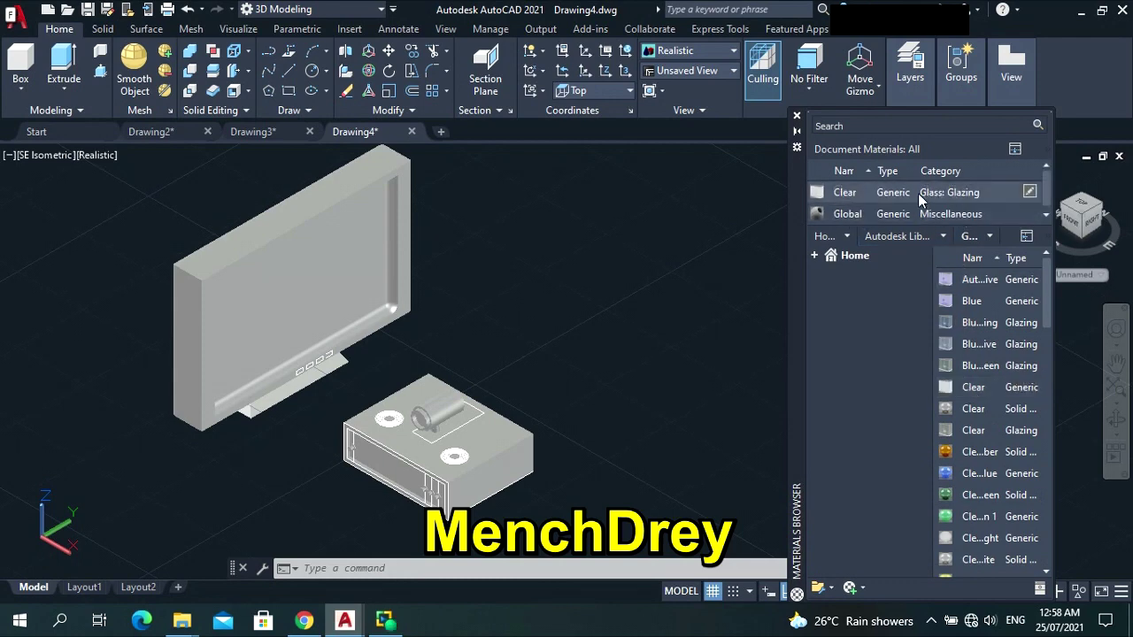
left_click_drag(926, 198, 568, 222)
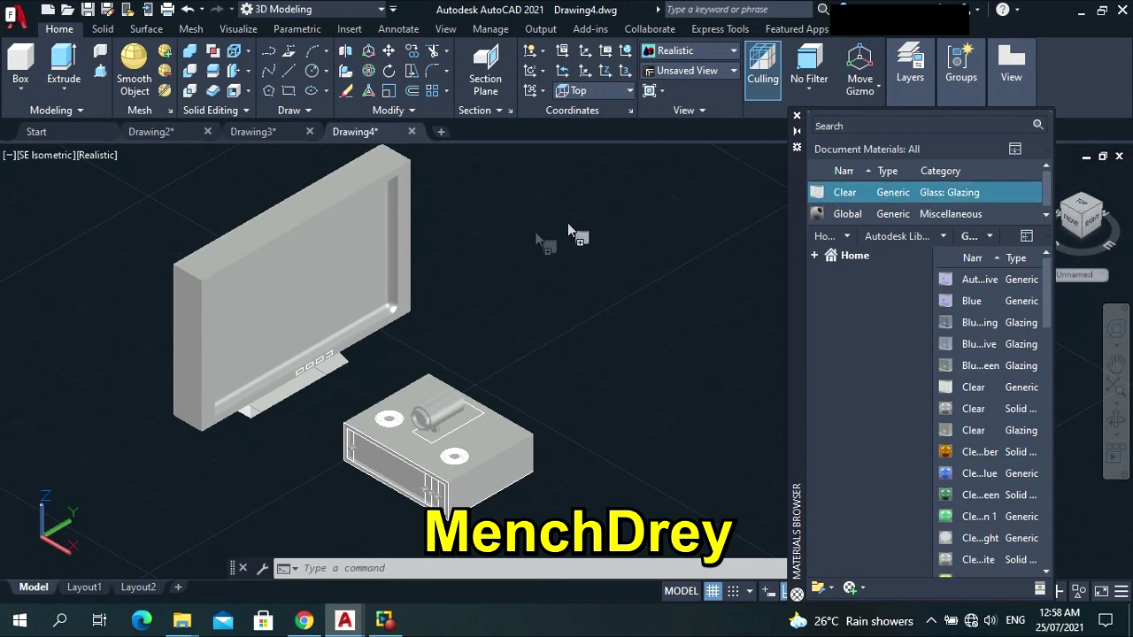
left_click_drag(325, 267, 327, 268)
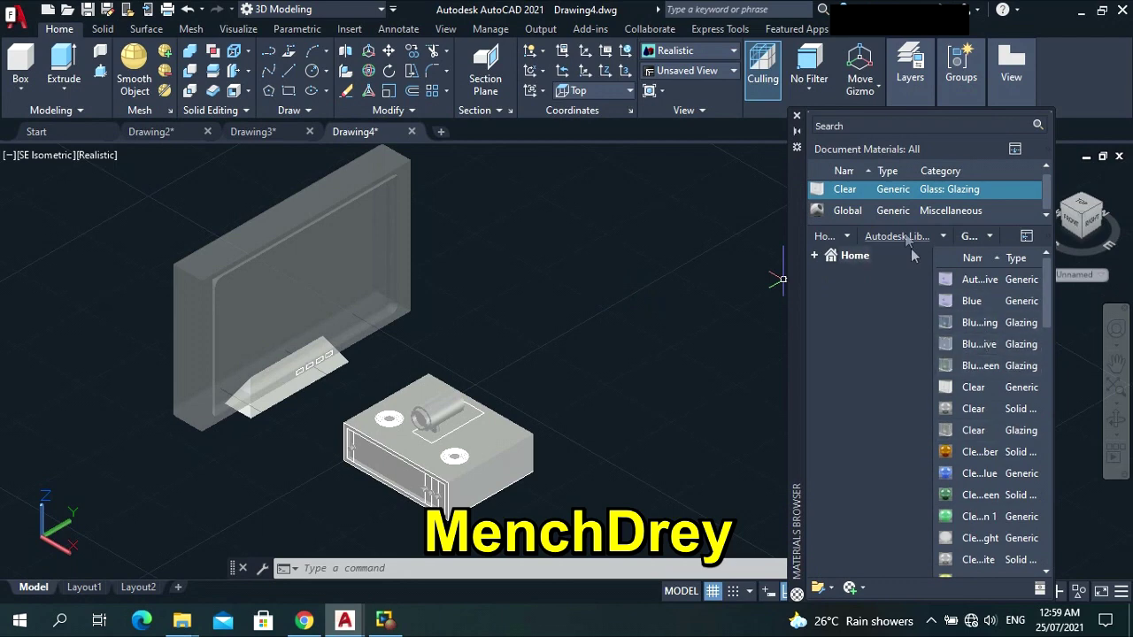
Add the black fine-textured plastic from the Plastic library category to the document materials and apply it to the television's stand.
left_click(944, 236)
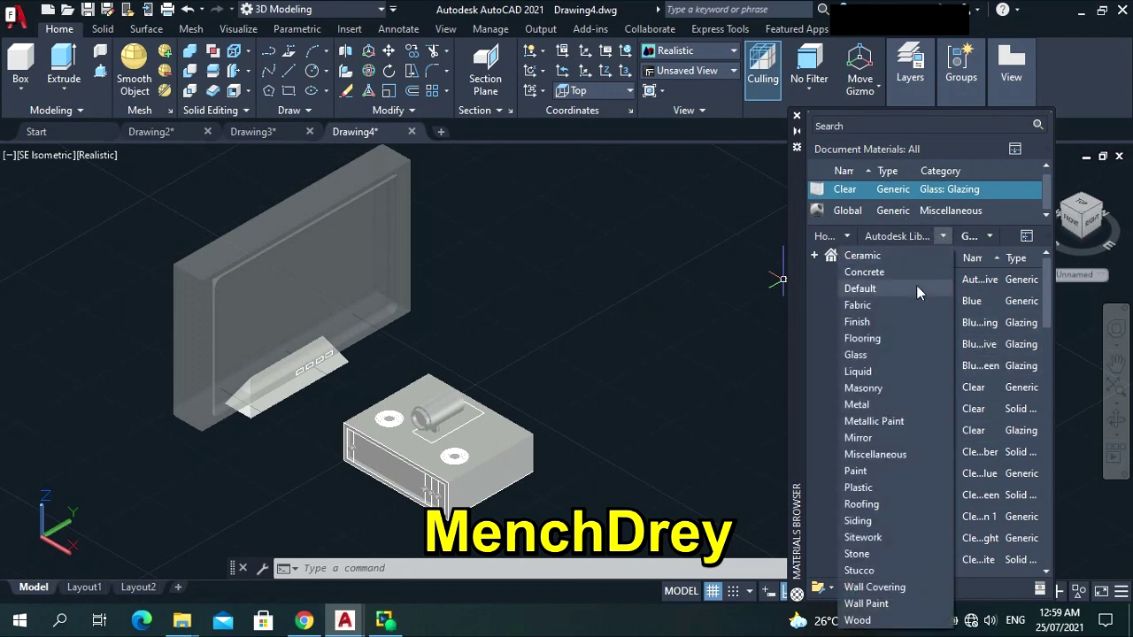
left_click(882, 486)
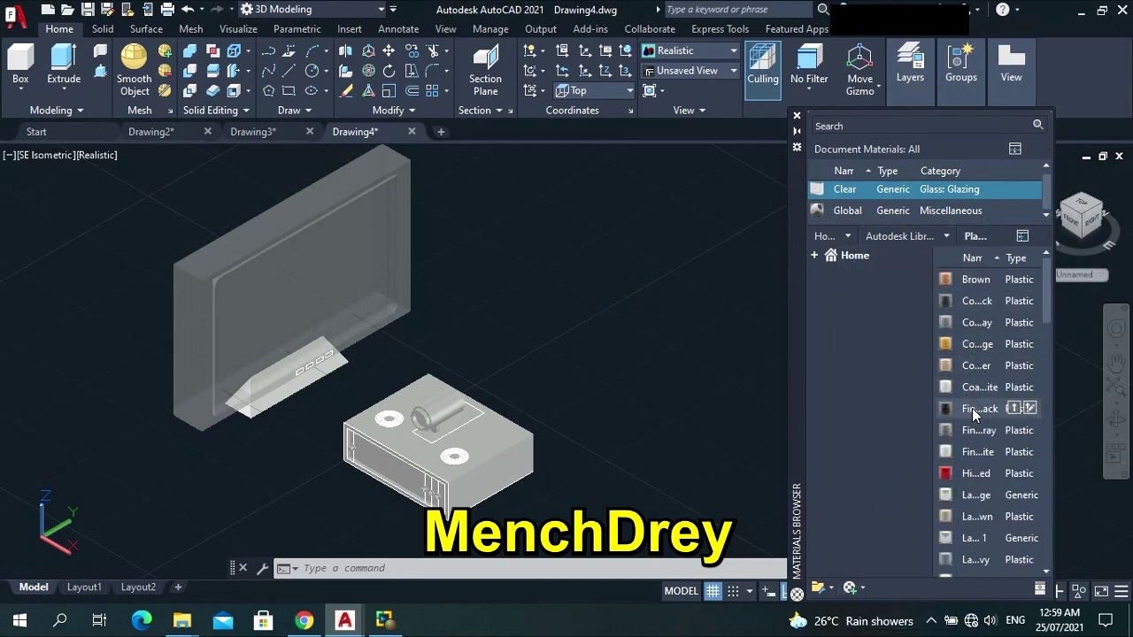
left_click_drag(975, 279, 970, 212)
left_click_drag(879, 217, 419, 305)
mouse_move(324, 374)
left_mouse_down()
mouse_move(299, 393)
mouse_move(310, 387)
left_mouse_up()
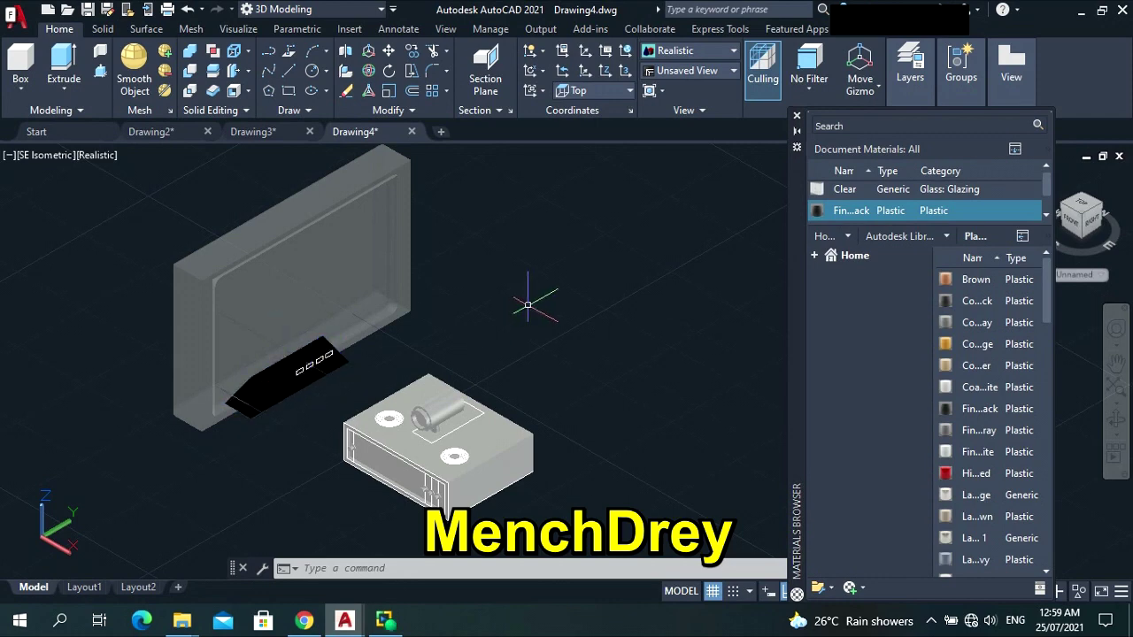
Union the television's body and its stand into one solid.
left_click(412, 572)
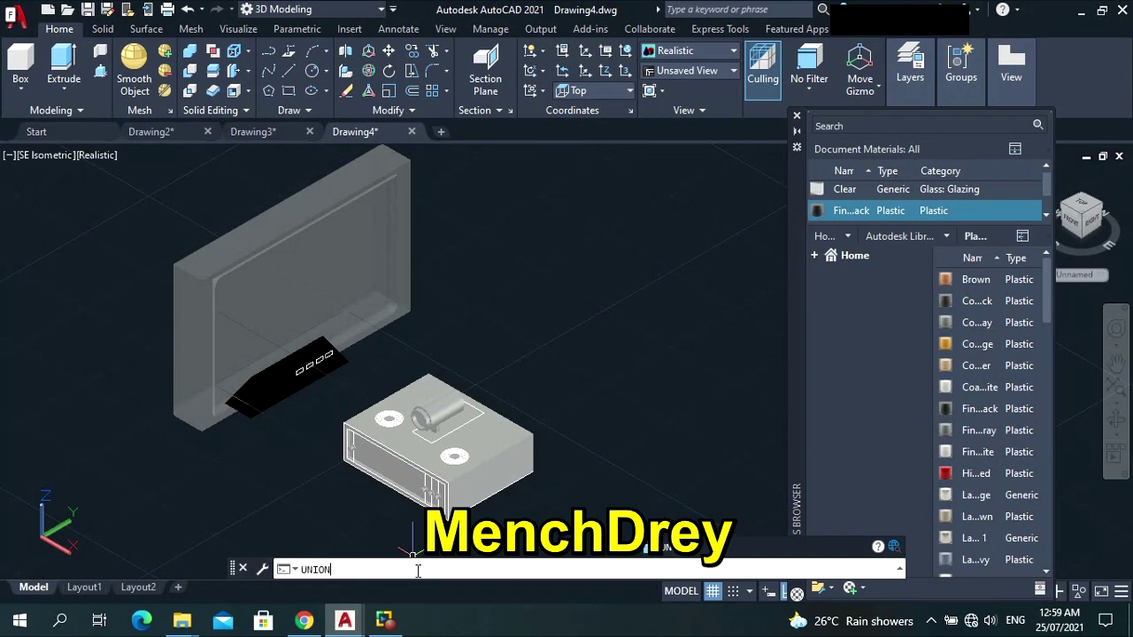
key("Return")
left_click(236, 246)
left_click(236, 245)
left_click(333, 367)
key("Return")
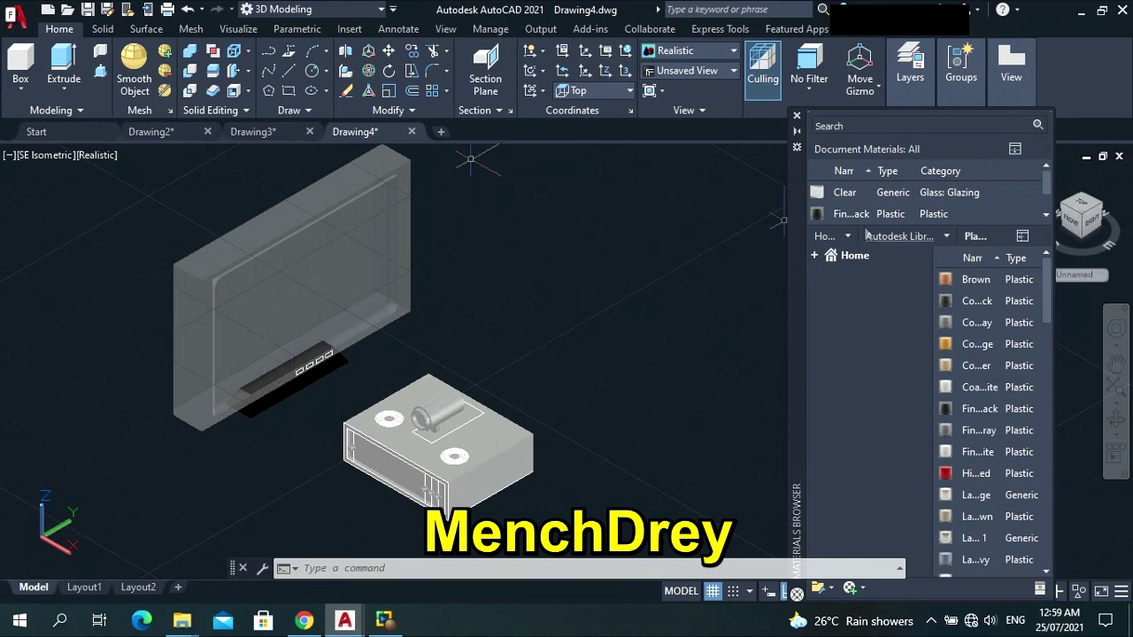
Add a smooth gray plastic from the library to the document materials and apply it to the box's body.
mouse_move(952, 279)
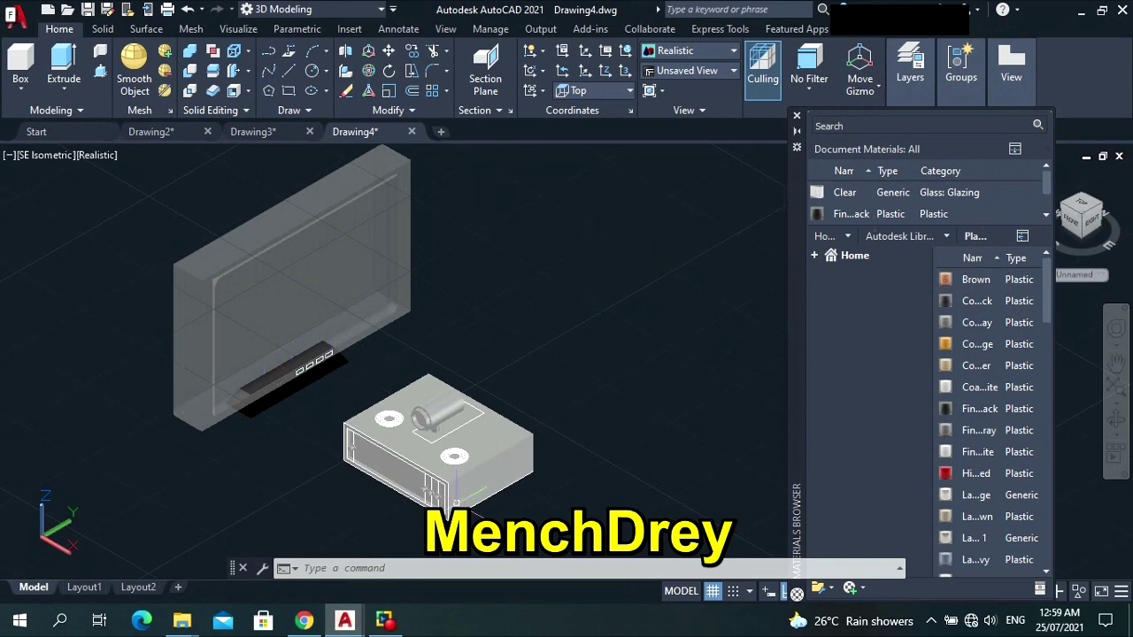
scroll(490, 522, "up", 2)
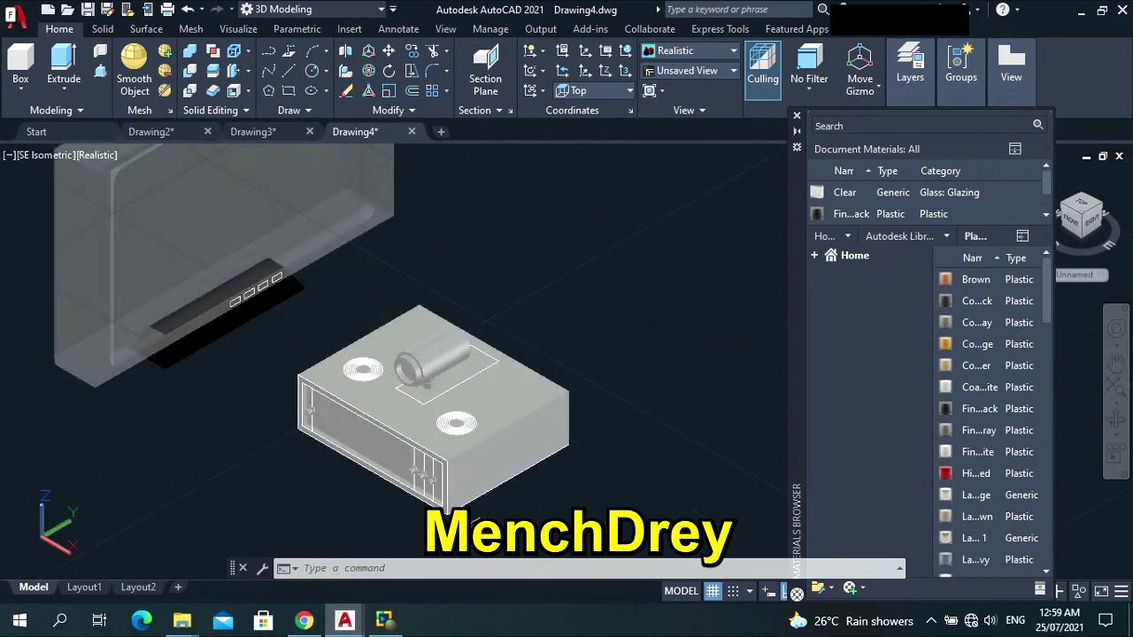
mouse_move(985, 357)
scroll(978, 453, "down", 2)
mouse_move(965, 485)
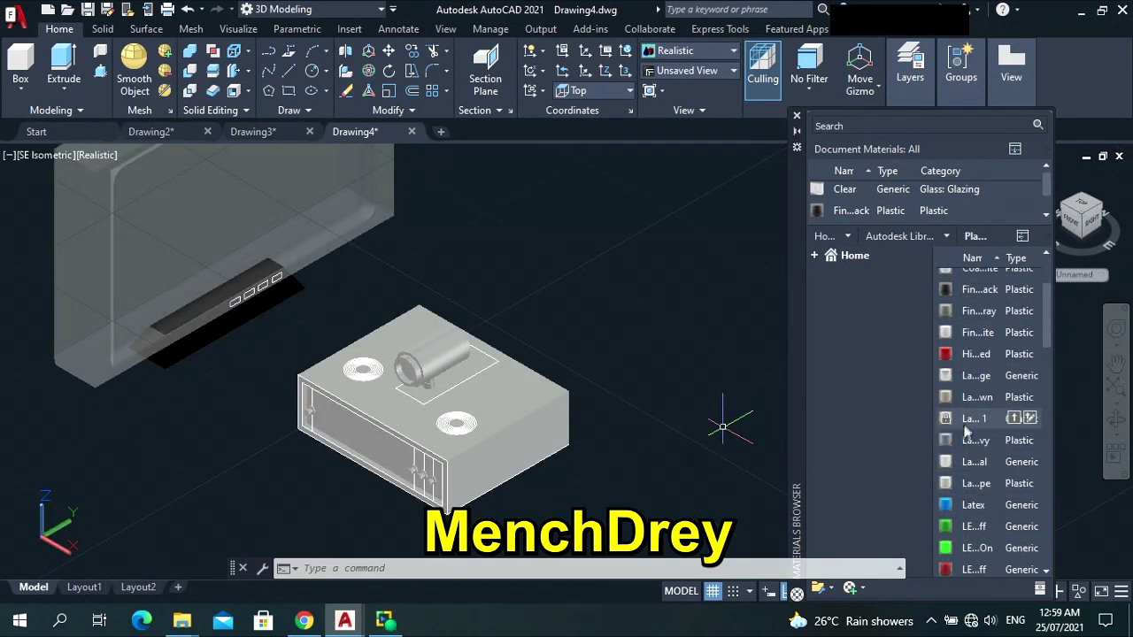
scroll(982, 283, "up", 1)
mouse_move(971, 320)
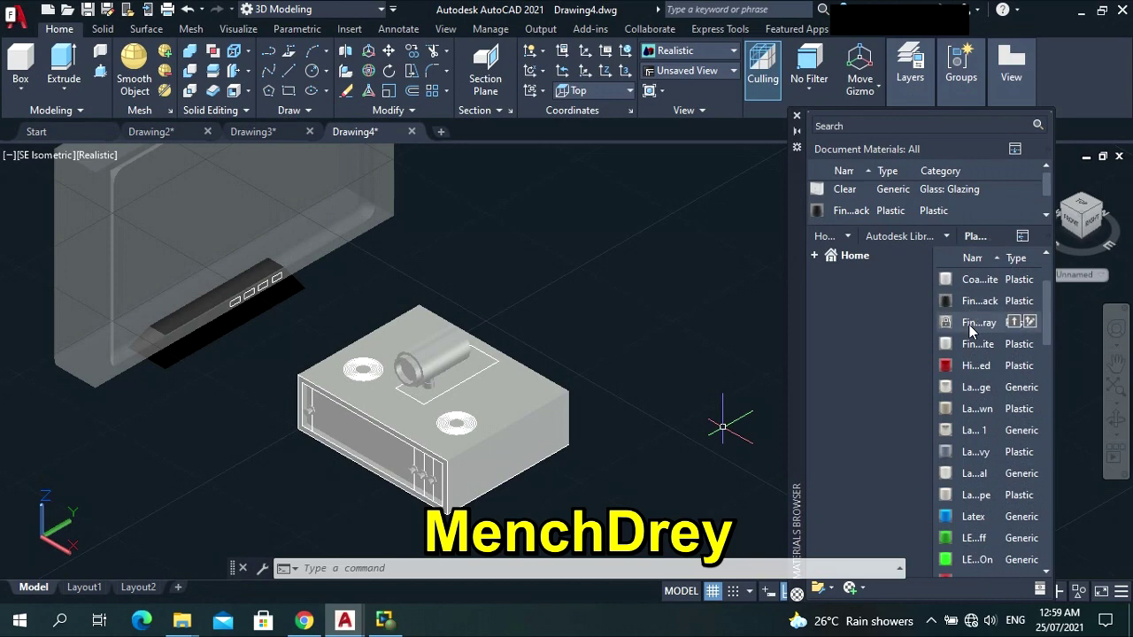
scroll(983, 469, "down", 2)
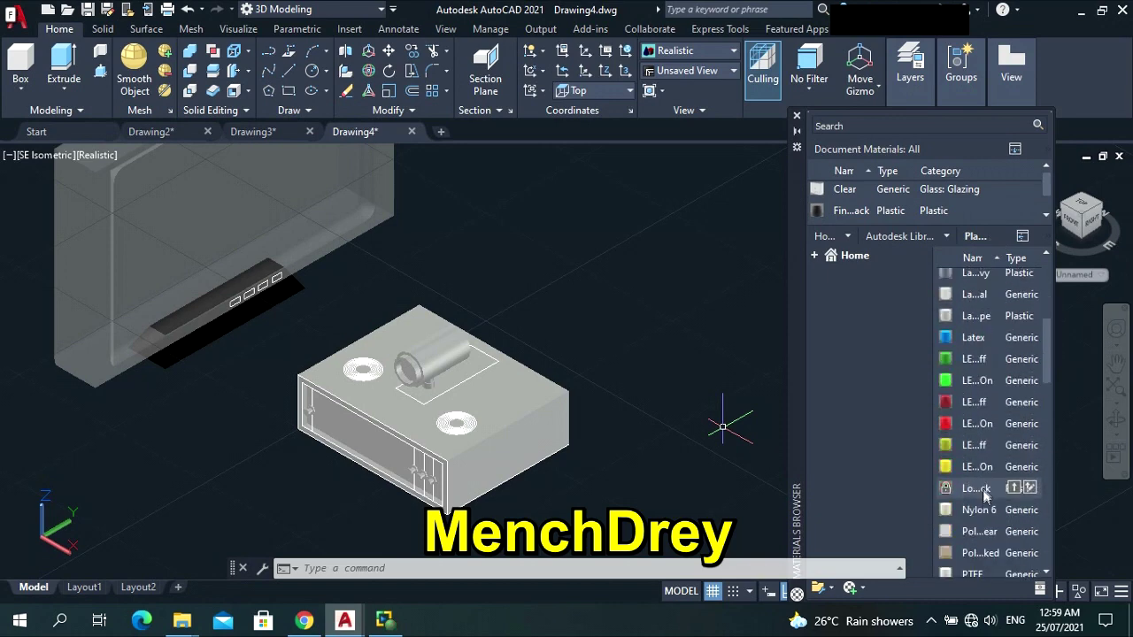
scroll(985, 496, "down", 4)
scroll(986, 523, "down", 1)
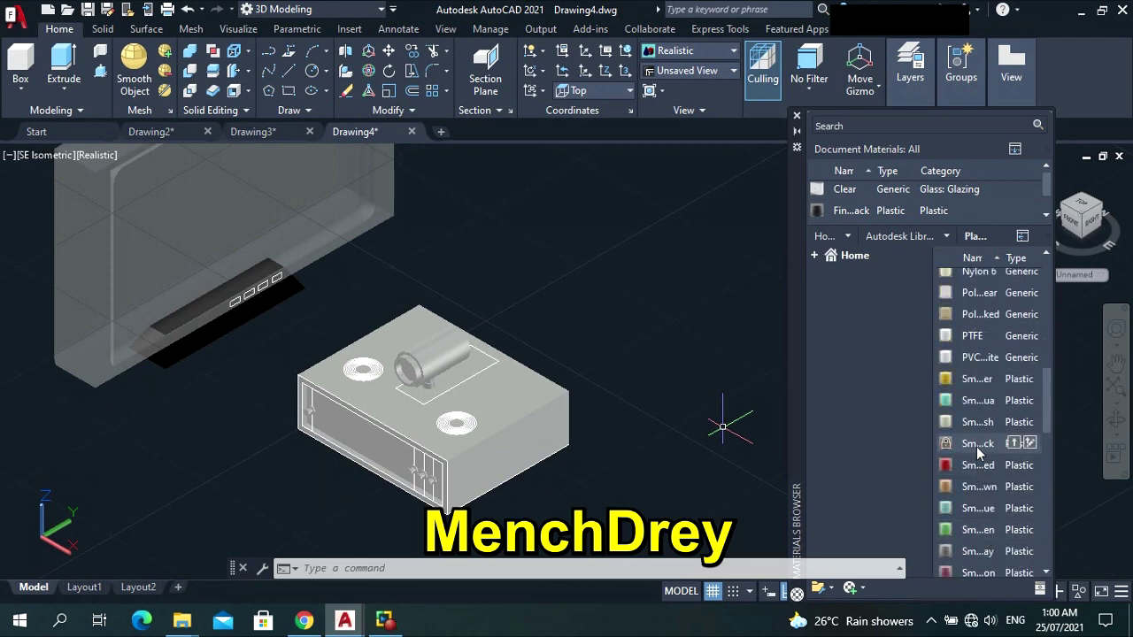
mouse_move(977, 446)
left_mouse_down()
mouse_move(974, 333)
mouse_move(975, 444)
left_mouse_up()
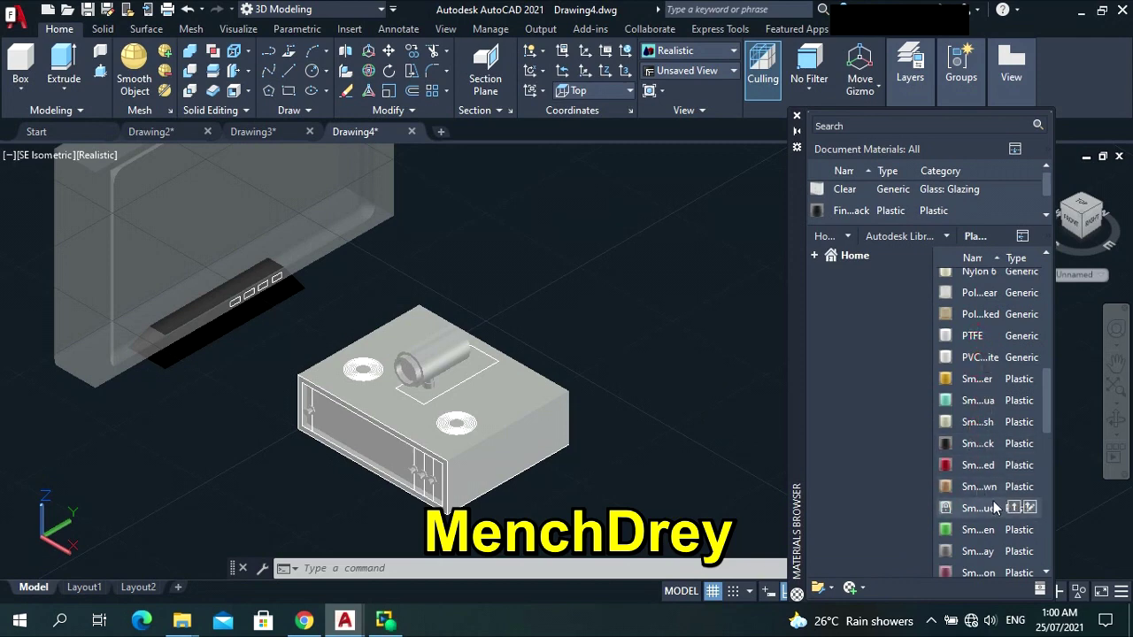
scroll(993, 502, "down", 2)
scroll(978, 482, "down", 1)
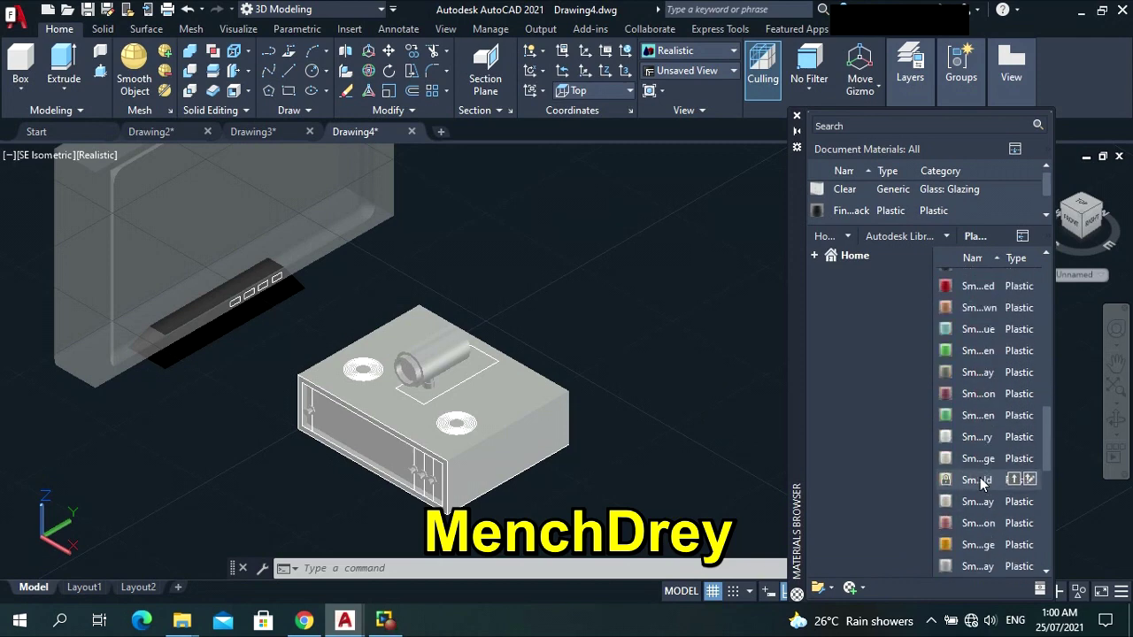
left_click_drag(952, 286, 945, 195)
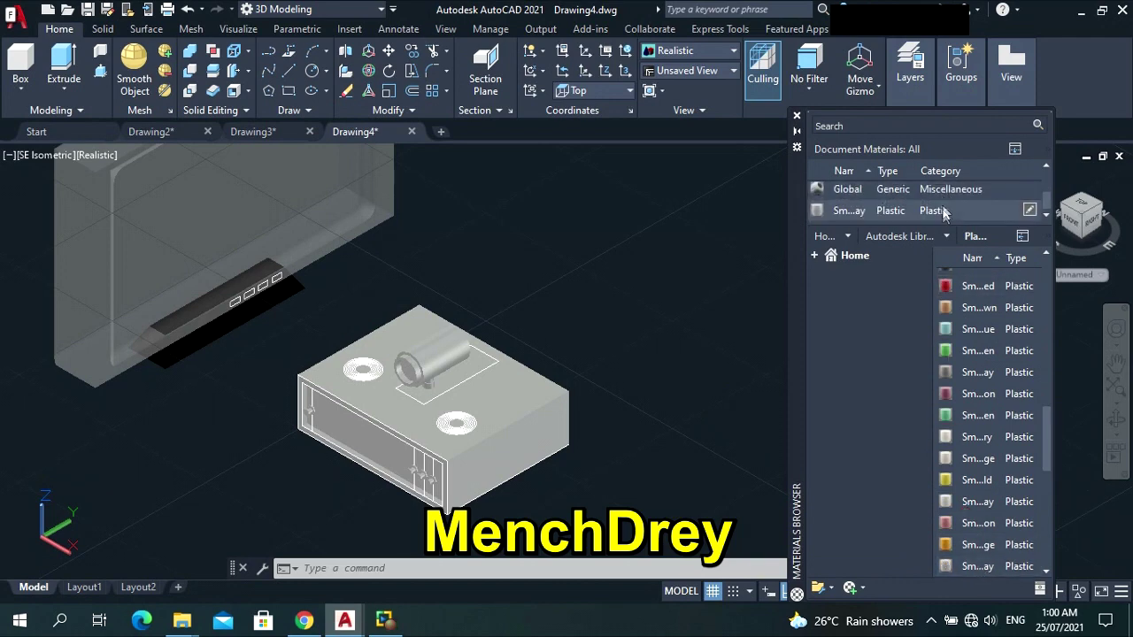
left_click_drag(867, 210, 532, 422)
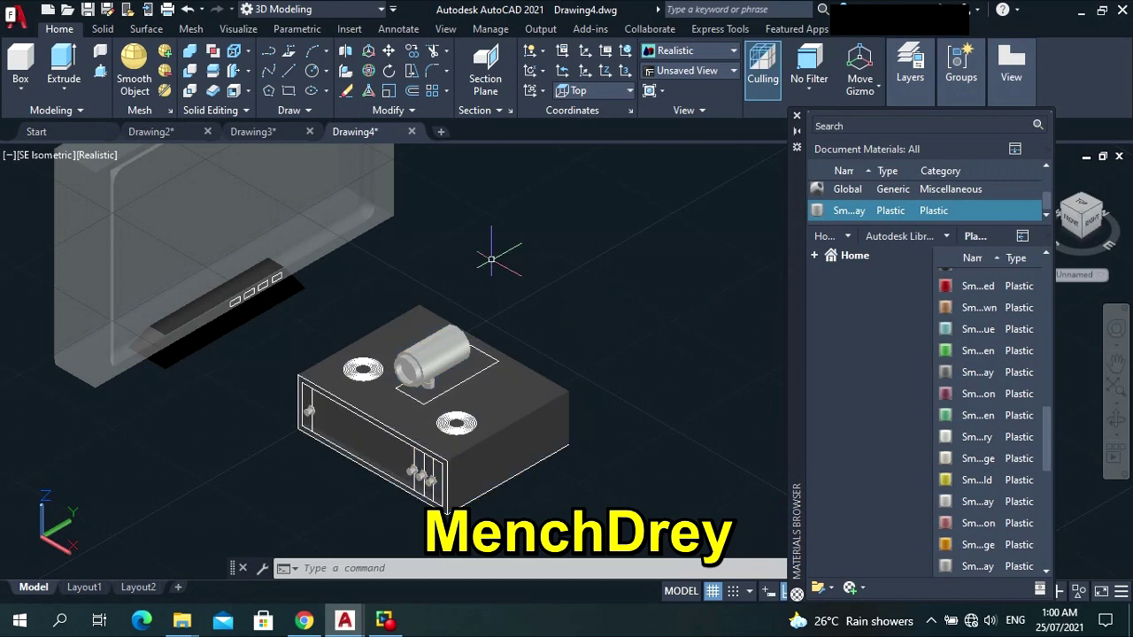
Try extruding the rectangle beneath the cylinder on the box's top to a height of 1, and undo it.
left_click(452, 396)
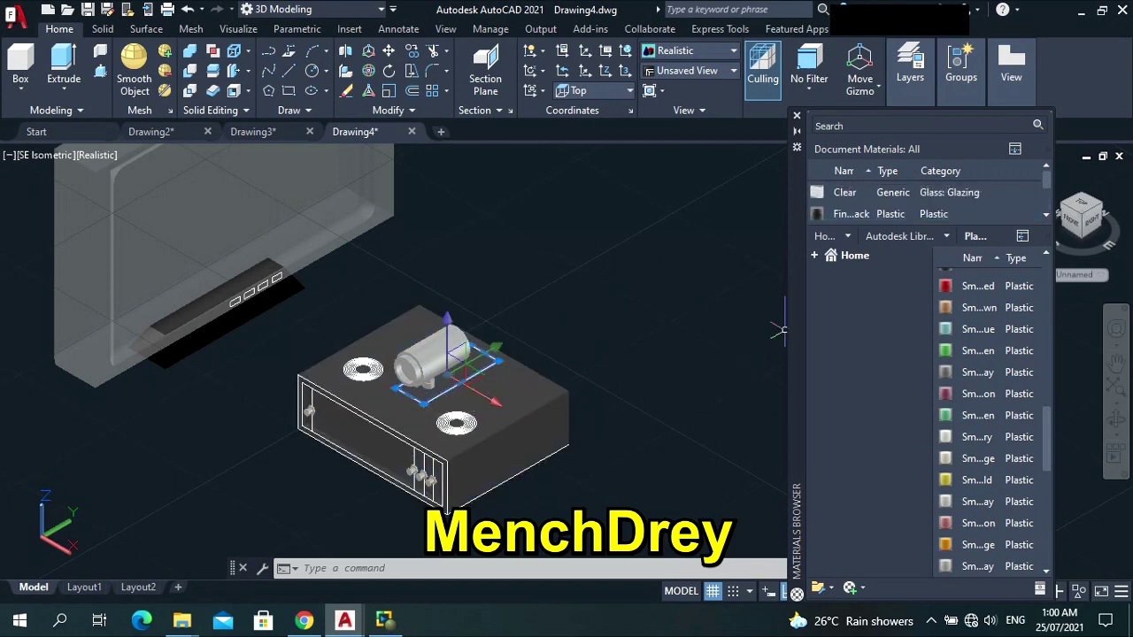
type("extrude")
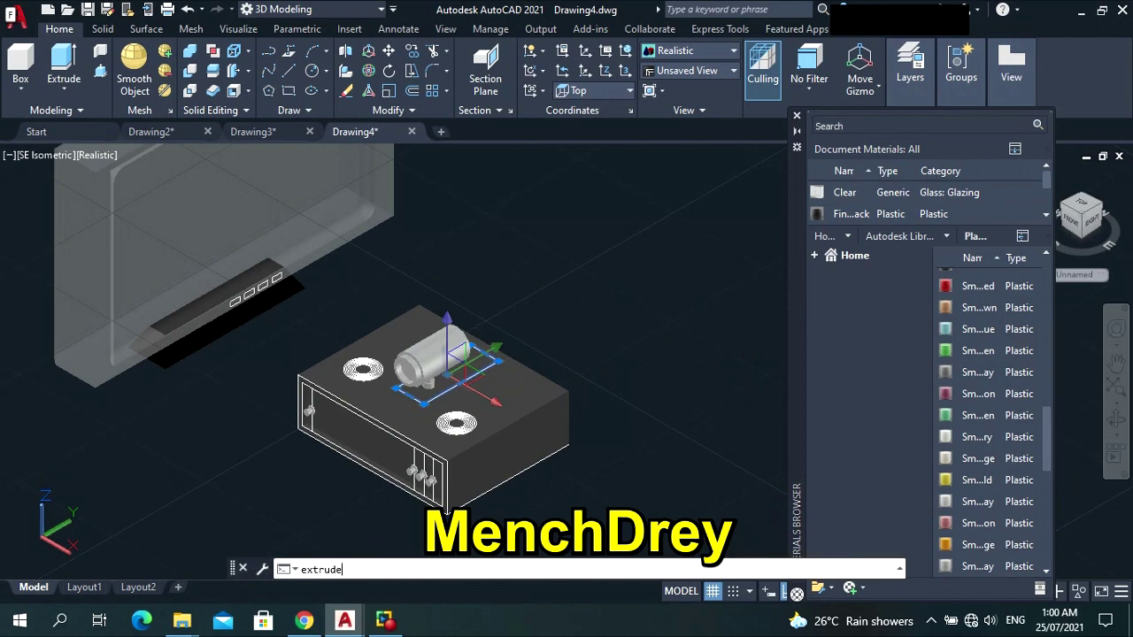
key("Return")
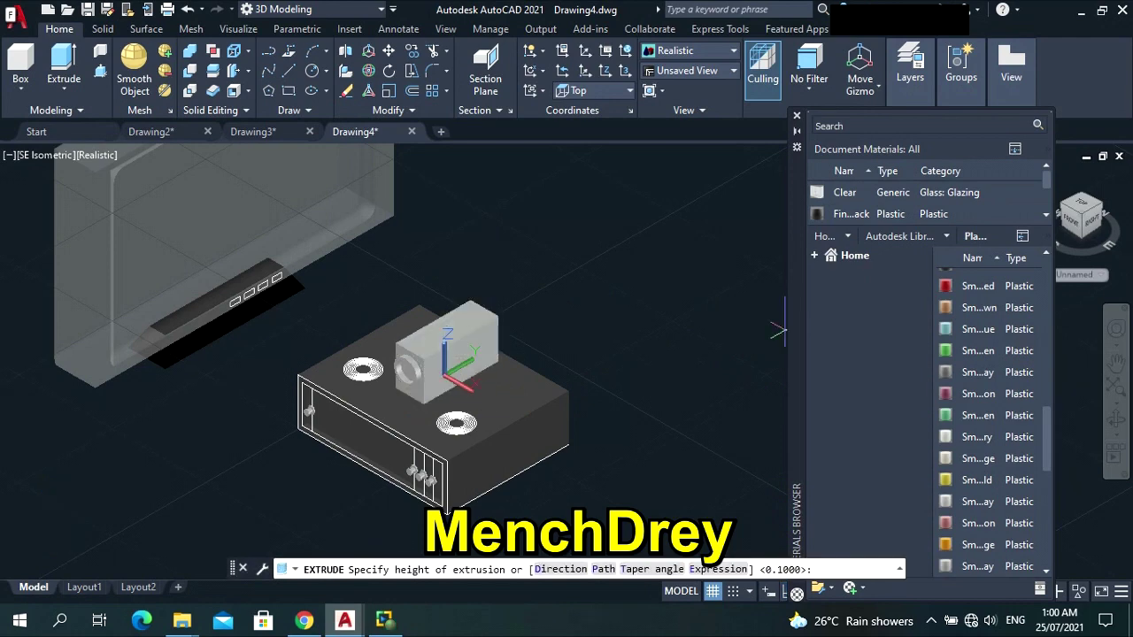
key("Return")
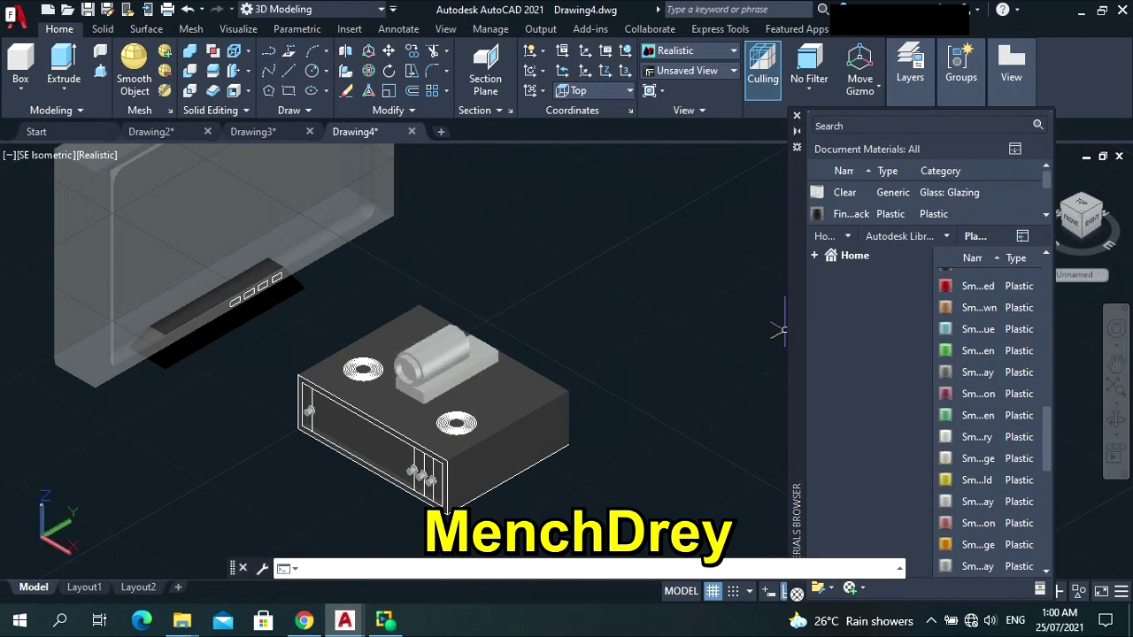
key("ctrl+z")
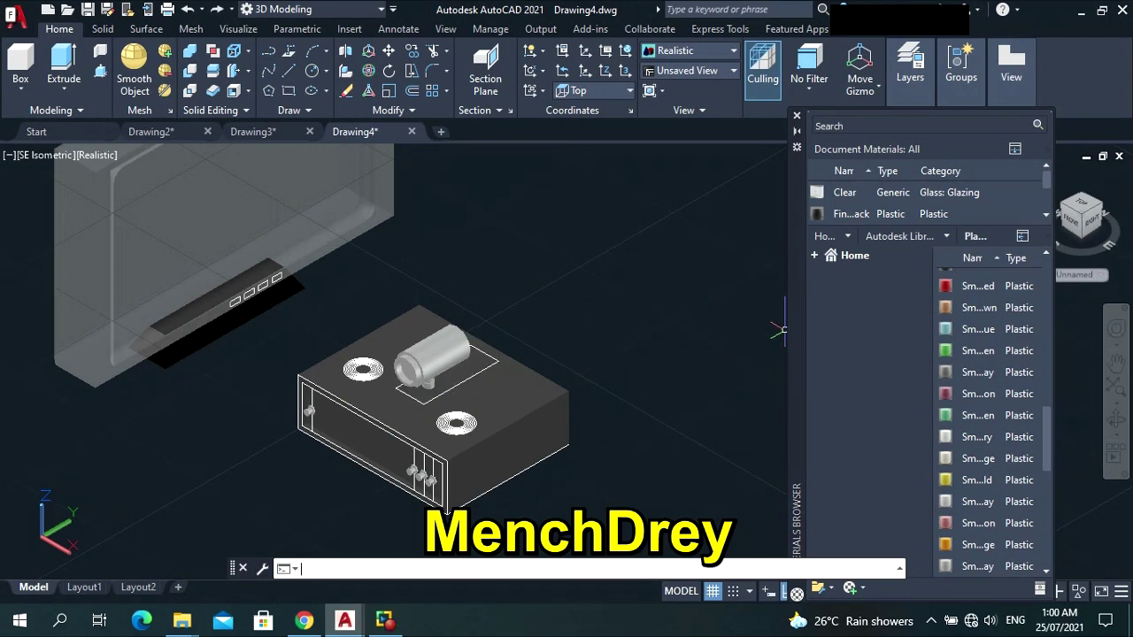
Extrude the rectangle beneath the cylinder on the box's top to a height of 0.2.
type("extrude")
key("Return")
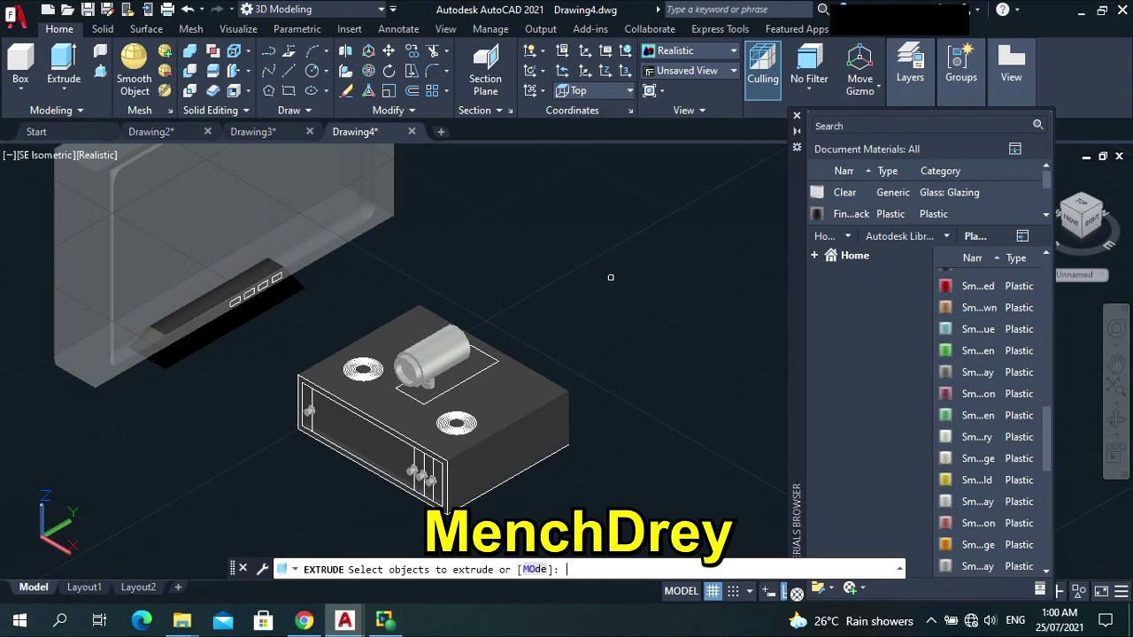
left_click(449, 391)
key("Return")
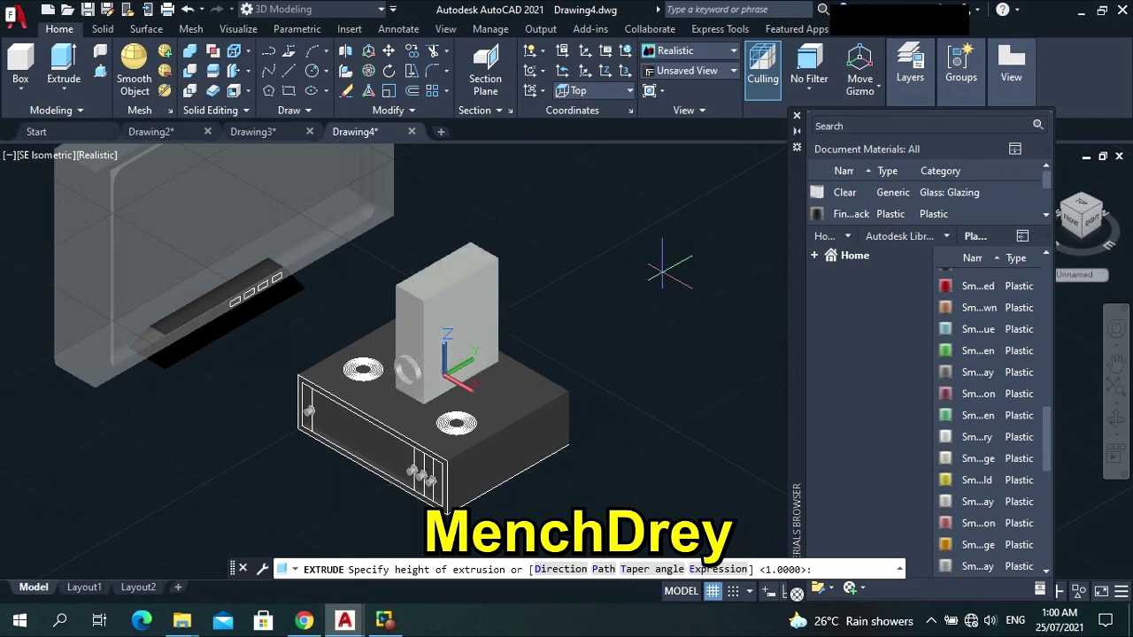
type("0.2")
key("Return")
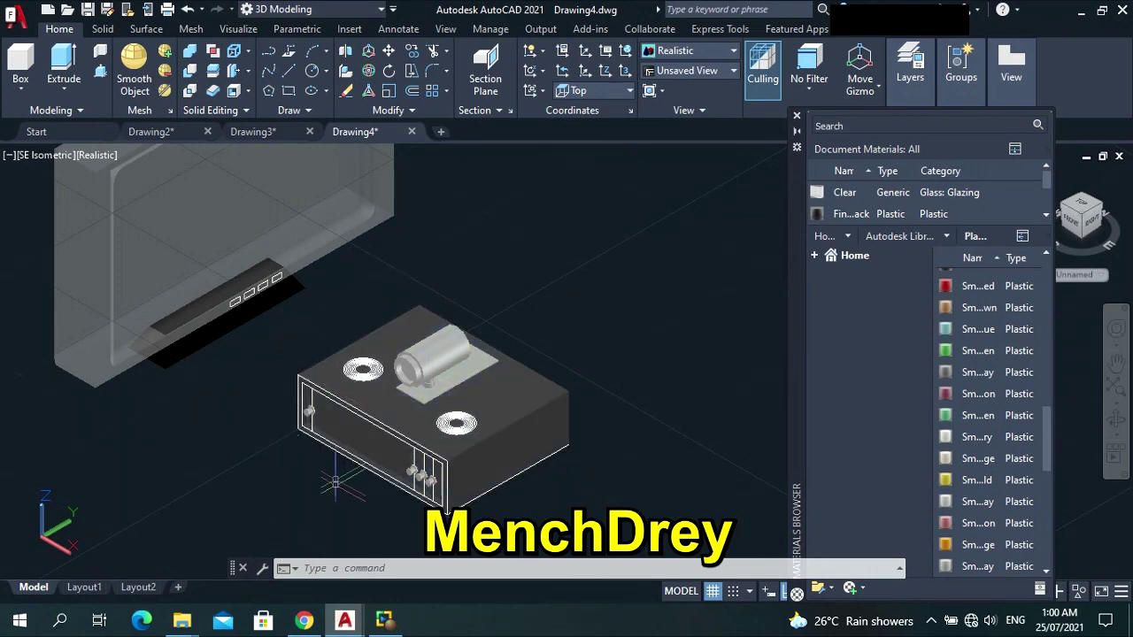
Add the matte Chestnut material from the Wall Paint category and apply it to the round cap of the first of the three grouped knobs.
scroll(320, 473, "up", 2)
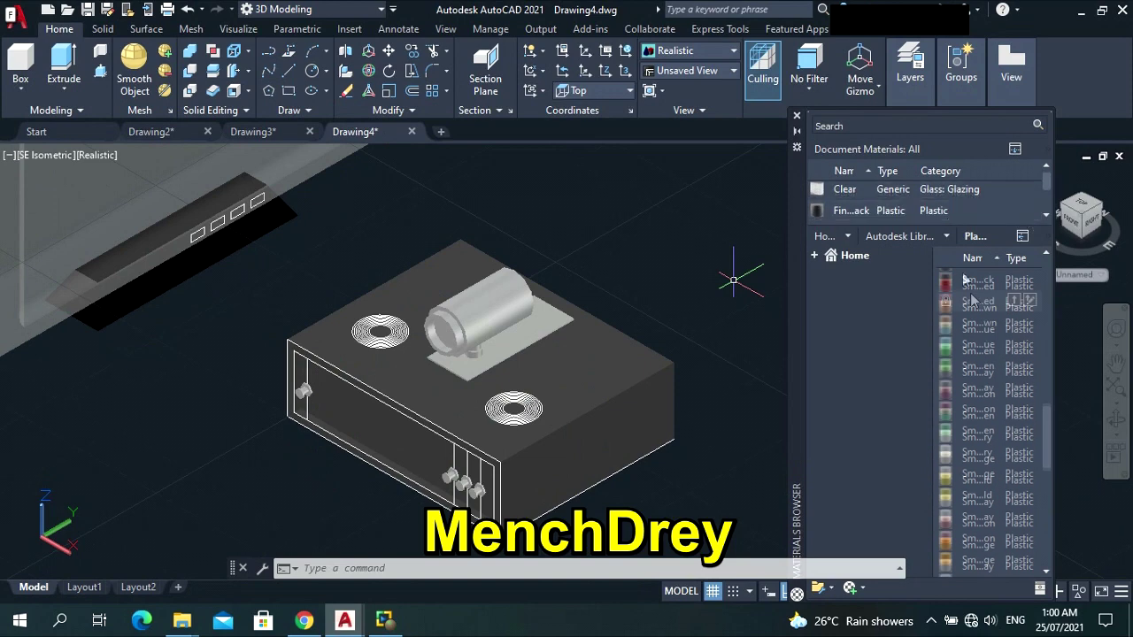
left_click(949, 236)
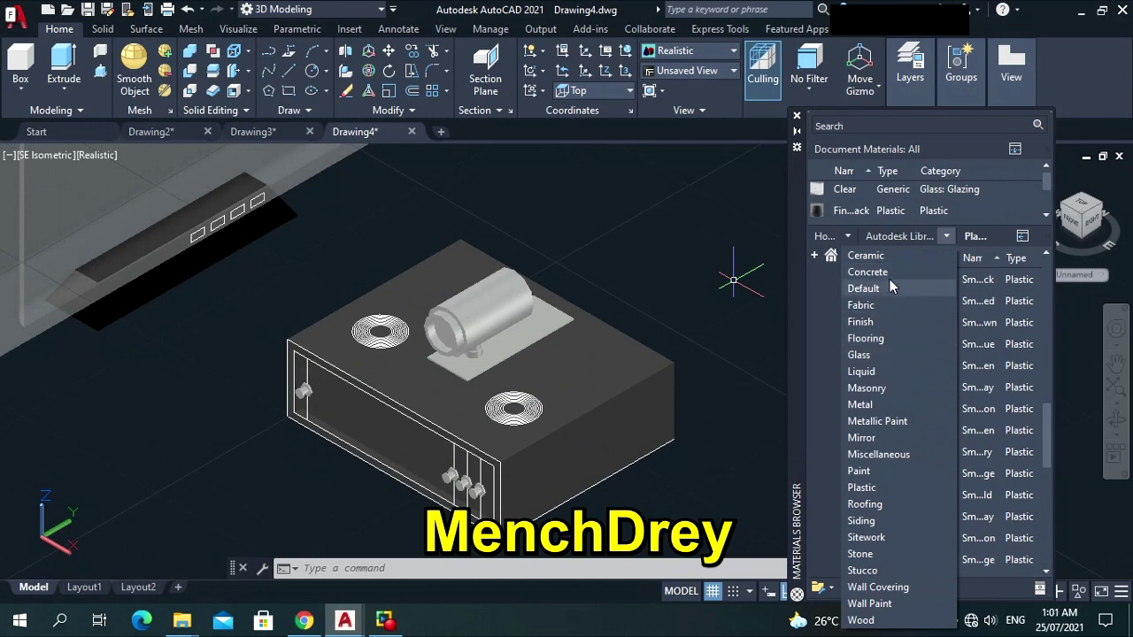
left_click(883, 605)
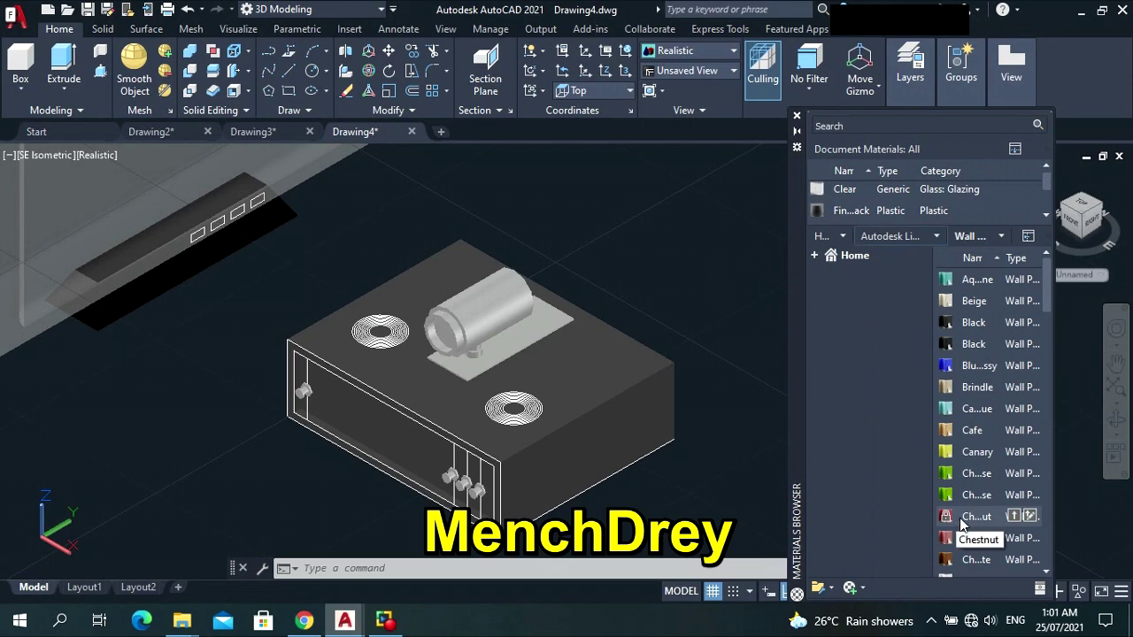
mouse_move(963, 522)
left_mouse_down()
mouse_move(980, 449)
mouse_move(977, 196)
mouse_move(1027, 192)
mouse_move(541, 419)
left_mouse_up()
left_click_drag(476, 436, 414, 470)
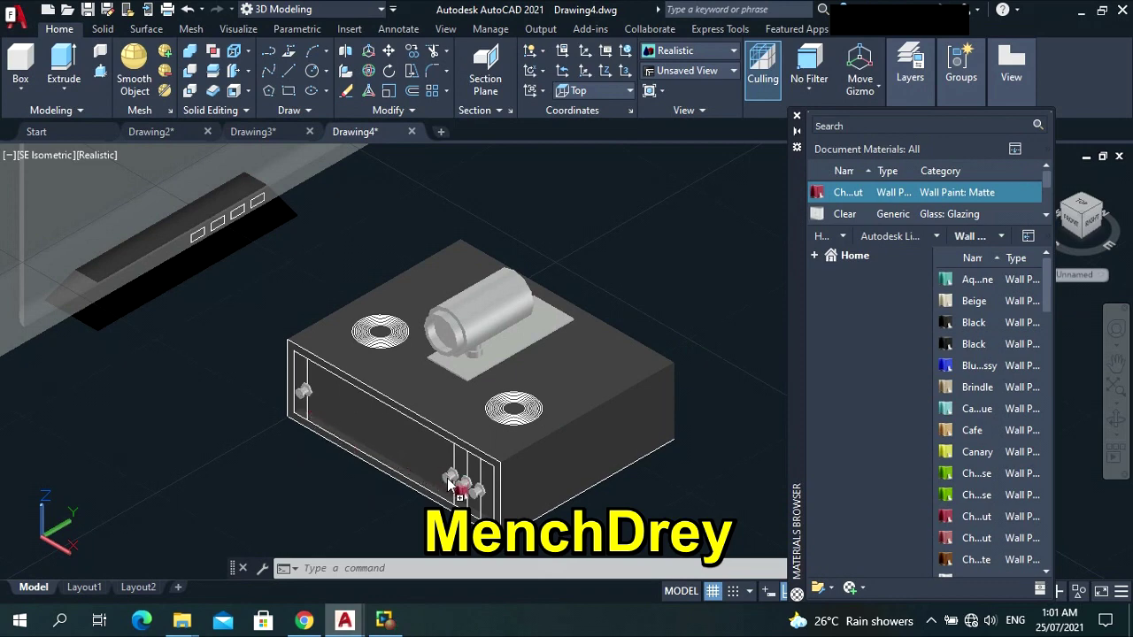
left_click_drag(449, 485, 448, 478)
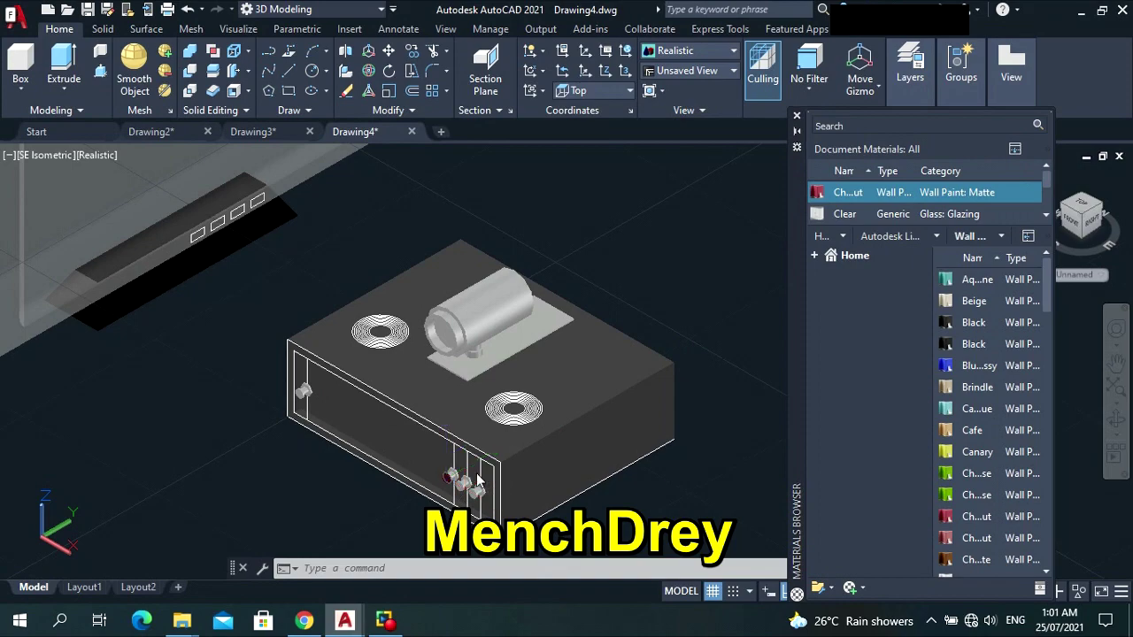
Apply green glossy wall paint to the middle knob's cap and turquoise matte wall paint to the third knob's cap.
scroll(453, 483, "up", 8)
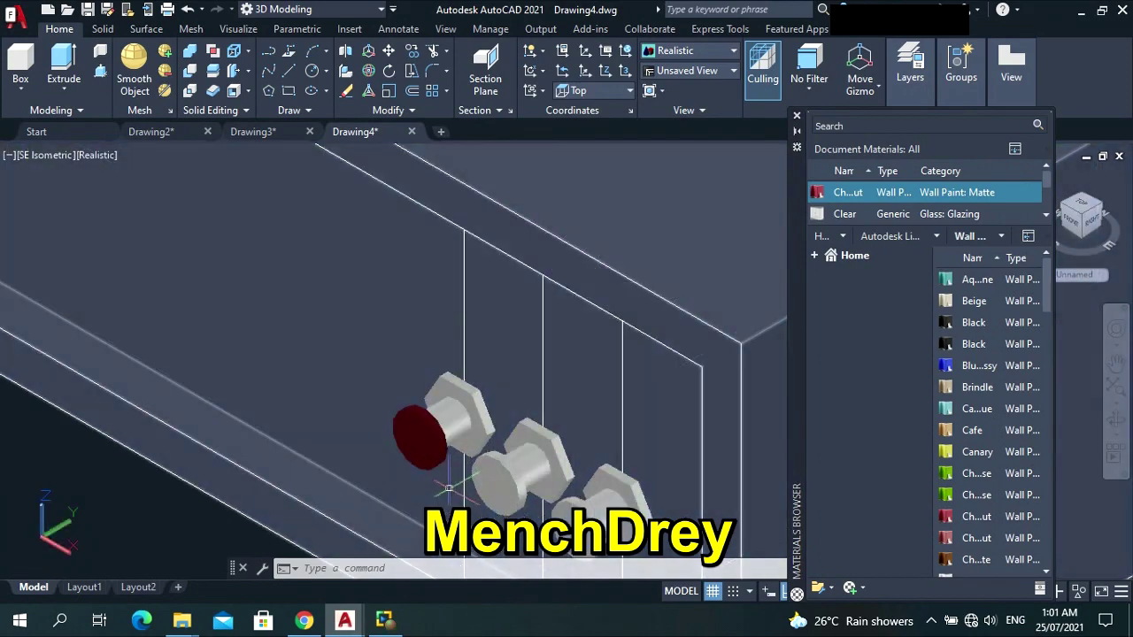
scroll(561, 377, "down", 5)
scroll(575, 399, "up", 2)
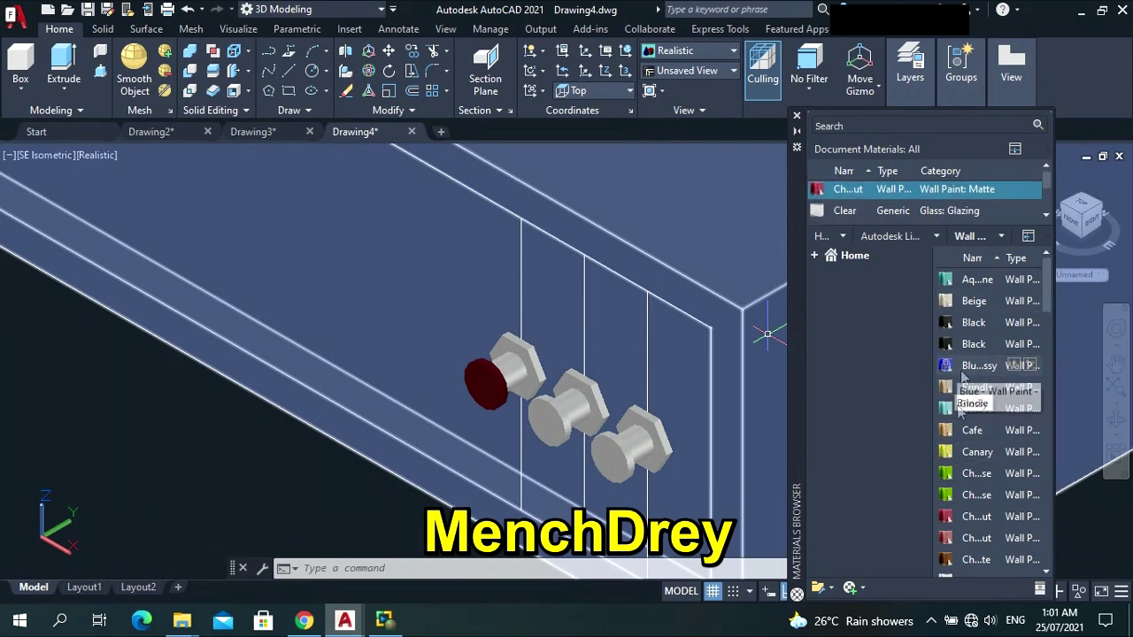
left_click_drag(952, 478, 941, 202)
left_click_drag(814, 195, 554, 423)
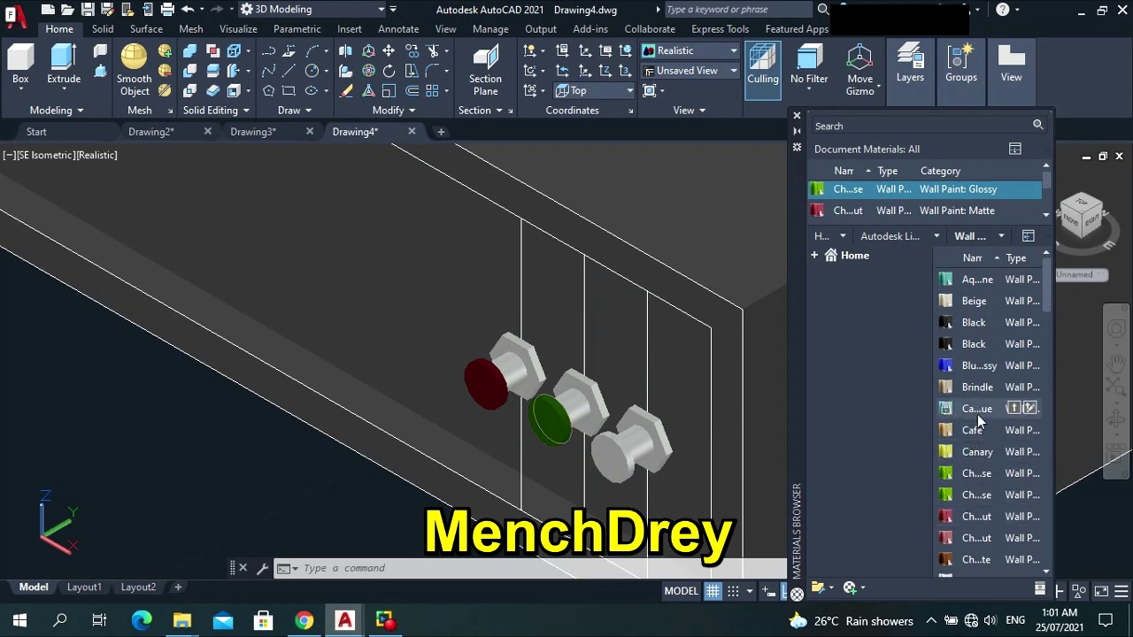
mouse_move(977, 416)
left_mouse_down()
mouse_move(960, 294)
mouse_move(972, 188)
mouse_move(945, 199)
left_mouse_up()
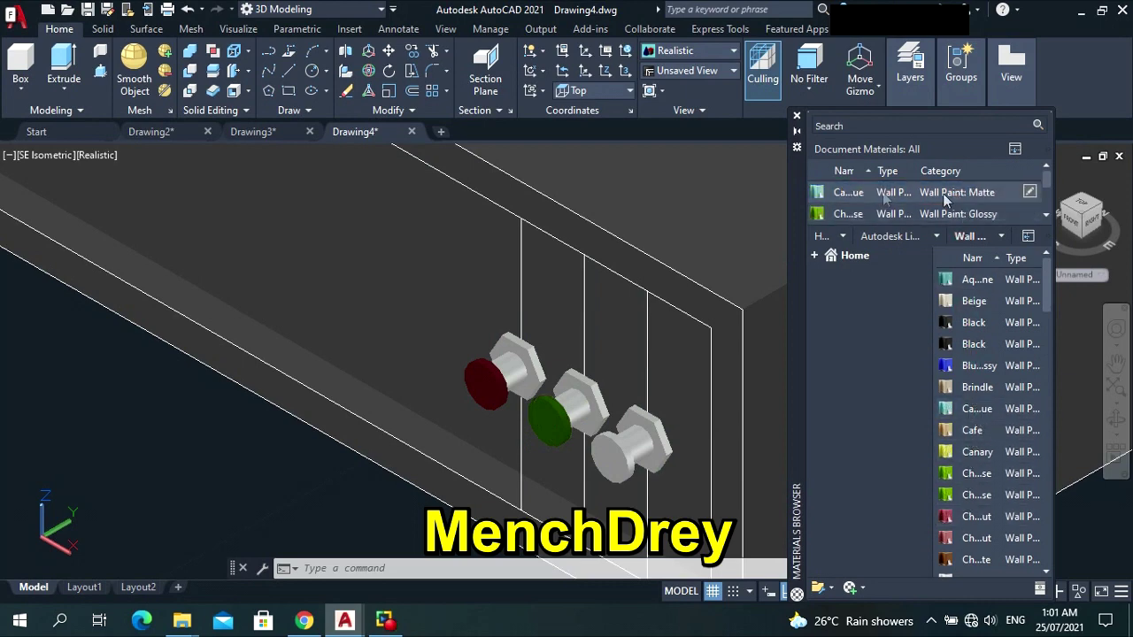
left_click_drag(825, 193, 611, 462)
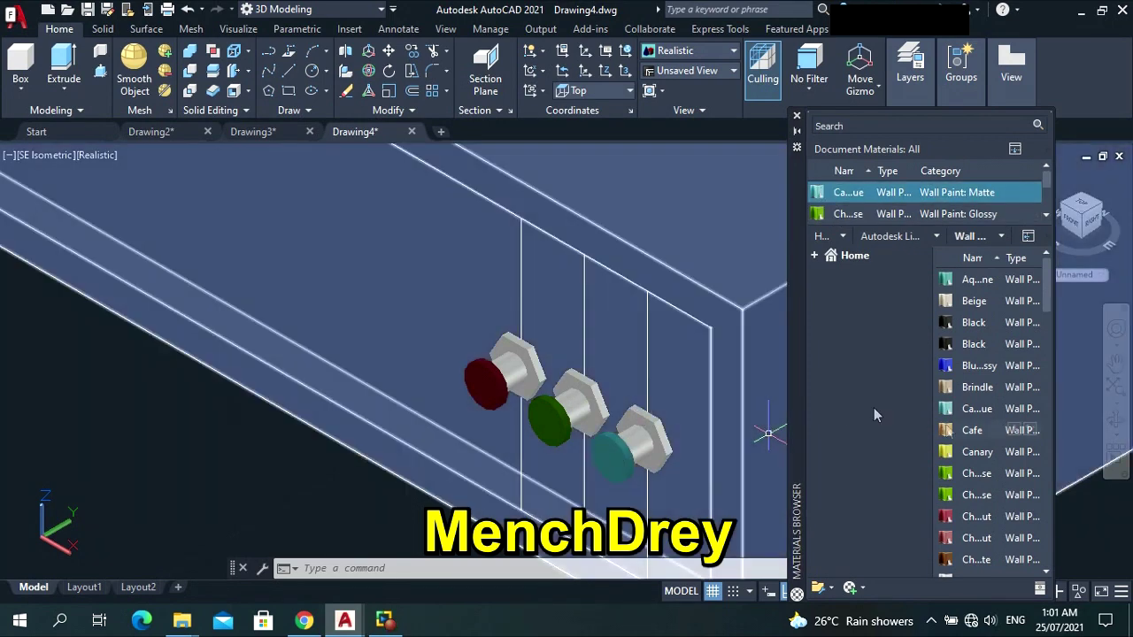
Add the matte Canary wall paint to the document materials and apply it to the round cap of the lone knob.
scroll(956, 456, "down", 3)
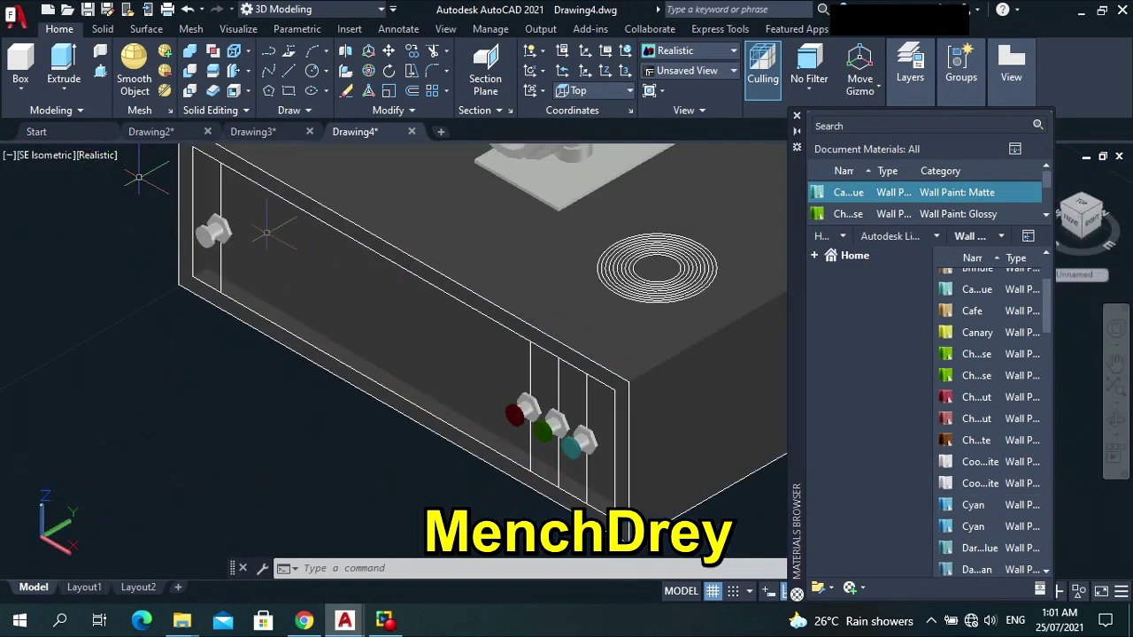
left_click(734, 326)
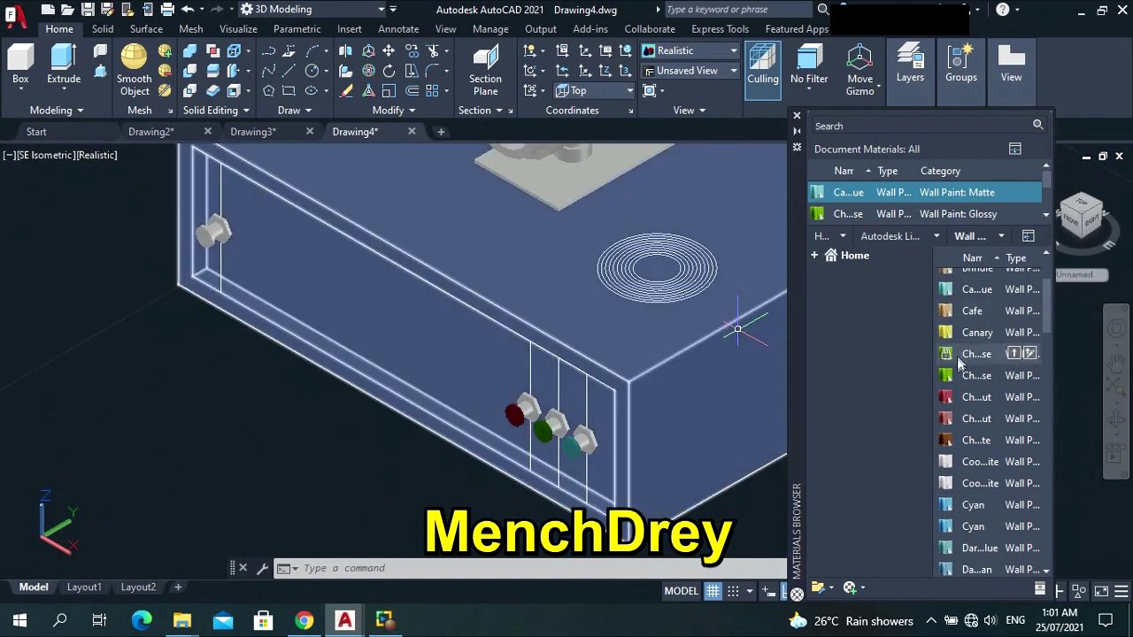
left_click_drag(967, 335, 956, 209)
mouse_move(823, 211)
left_mouse_down()
mouse_move(514, 263)
mouse_move(200, 236)
left_mouse_up()
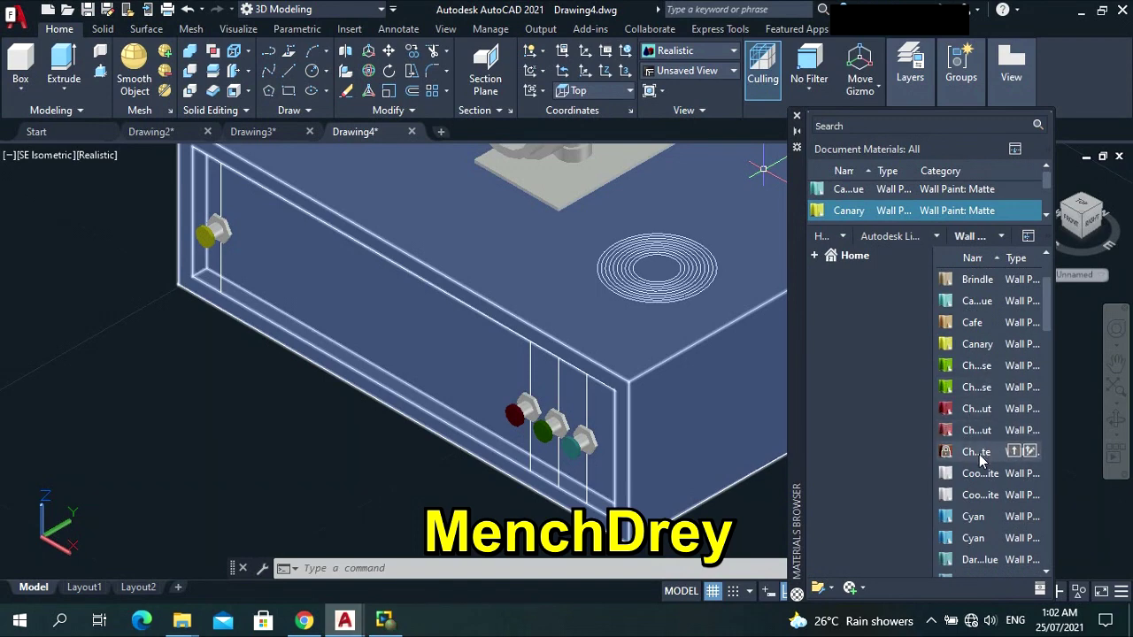
Add the glossy Gray wall paint and apply it to the stems of the lone knob and the red-capped knob.
scroll(979, 456, "down", 5)
scroll(974, 456, "down", 8)
scroll(976, 462, "up", 5)
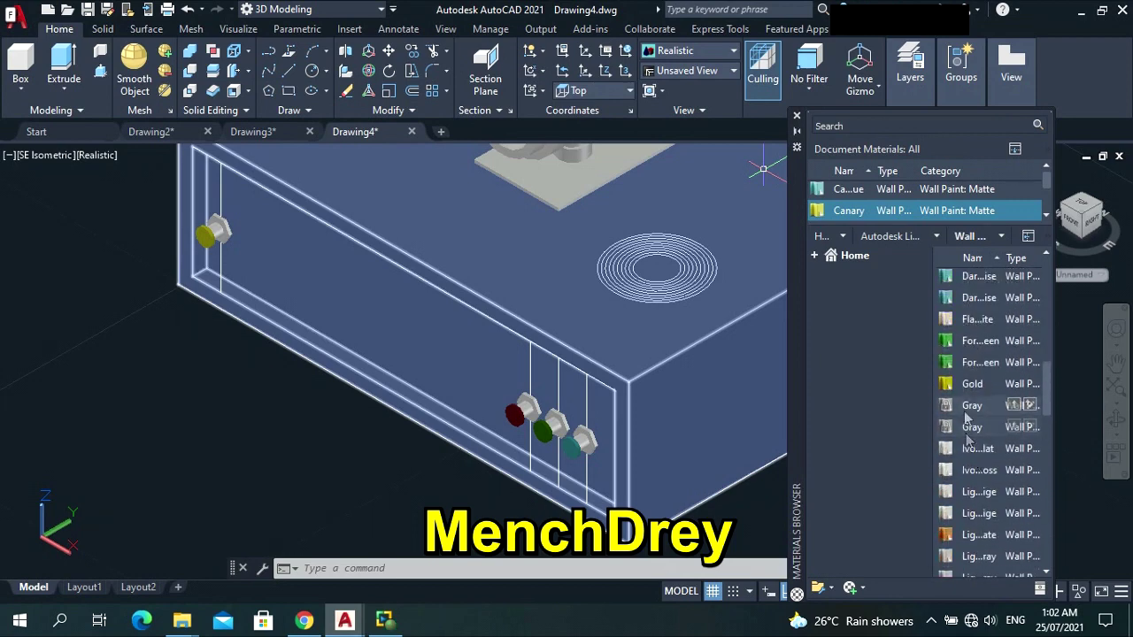
left_click_drag(961, 425, 936, 201)
scroll(936, 206, "down", 5)
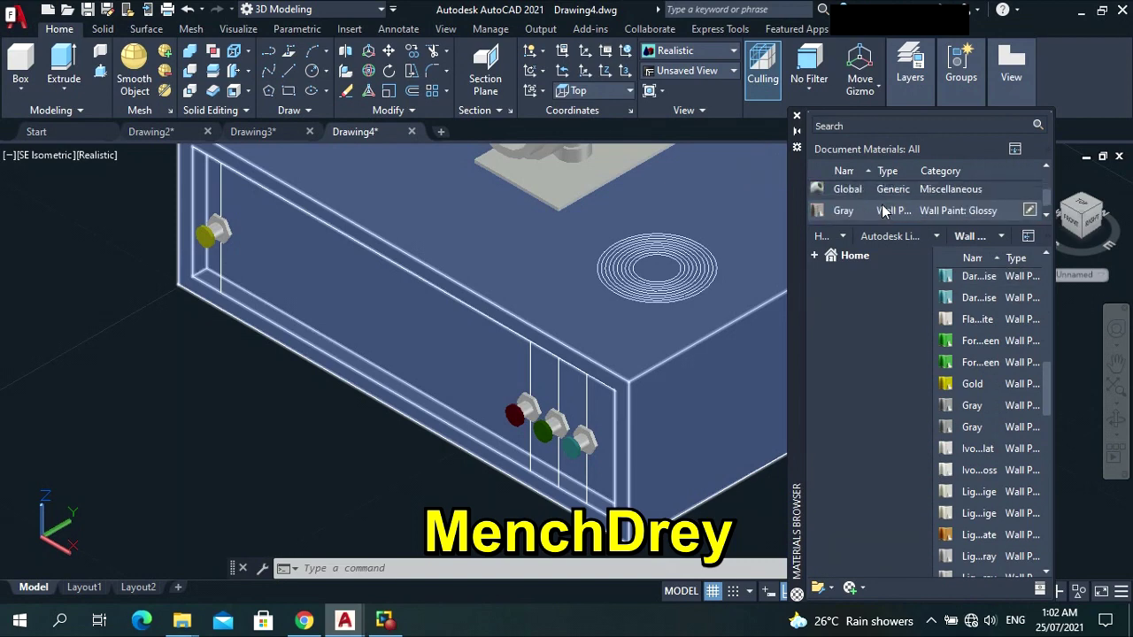
left_click_drag(845, 215, 219, 235)
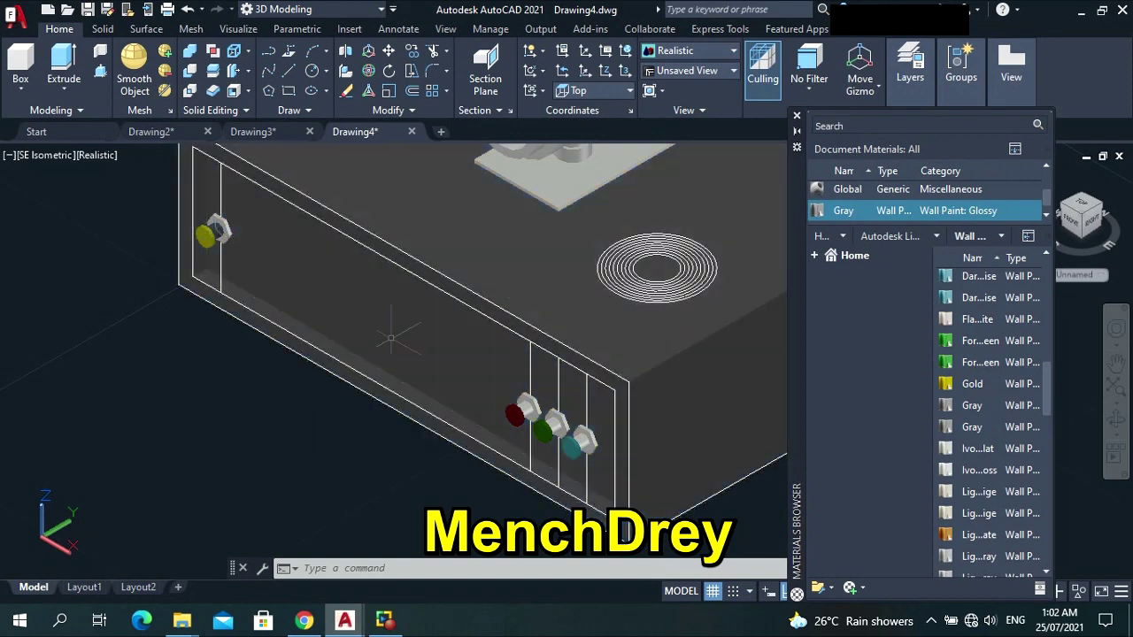
left_click_drag(902, 217, 529, 416)
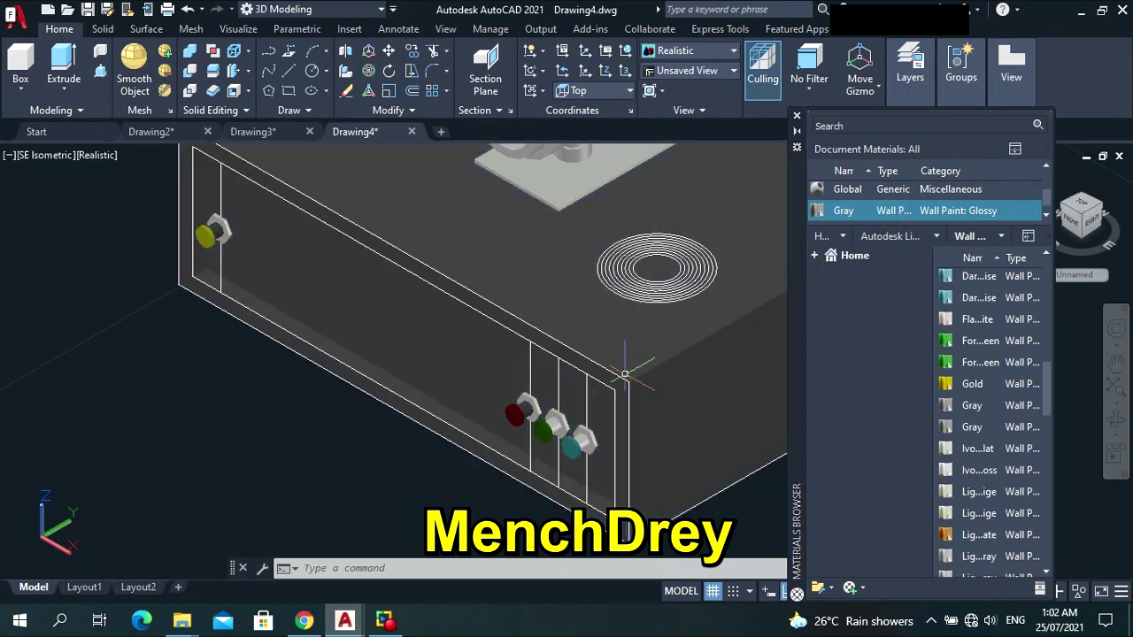
Apply the glossy Gray wall paint to the green-capped middle knob's stem, undoing its misplaced application to the cap.
left_click_drag(893, 217, 555, 431)
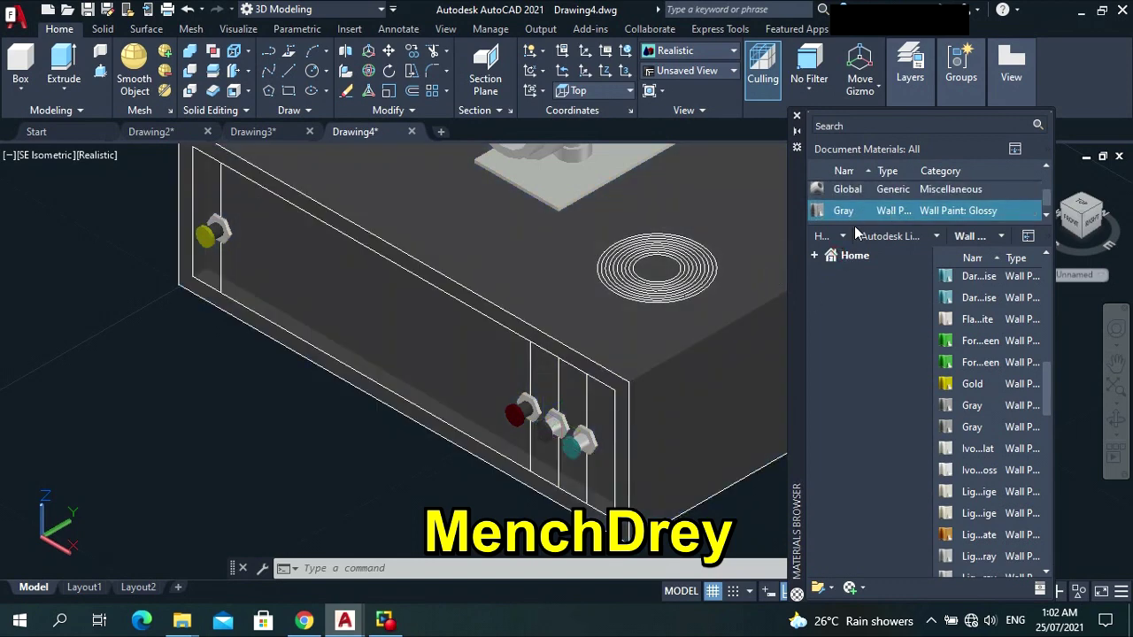
key("ctrl+z")
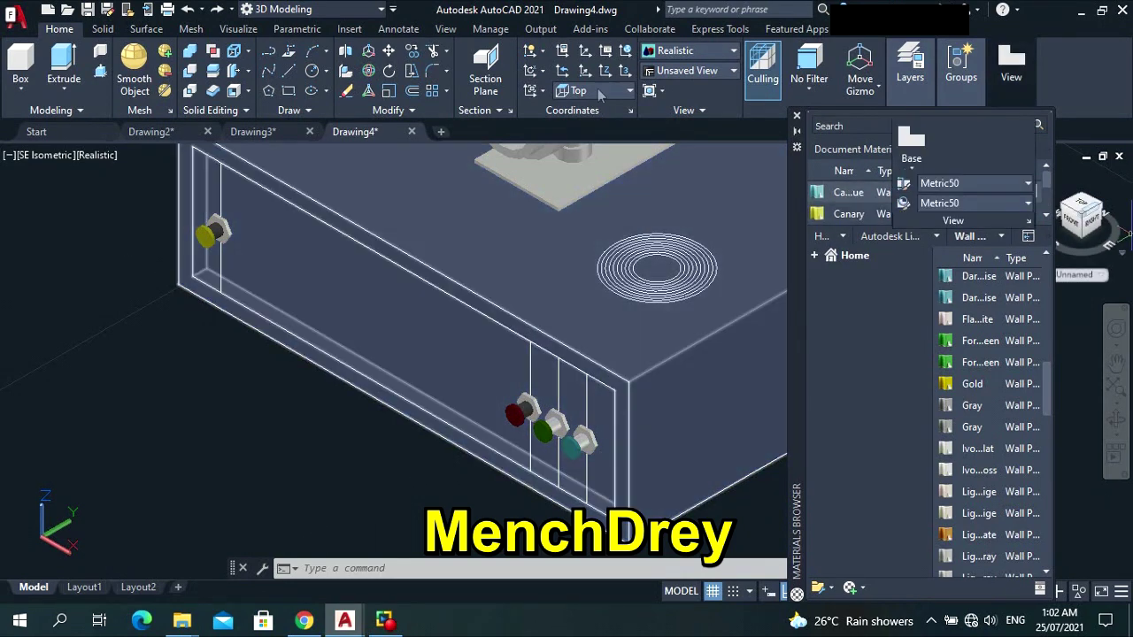
scroll(944, 207, "up", 1)
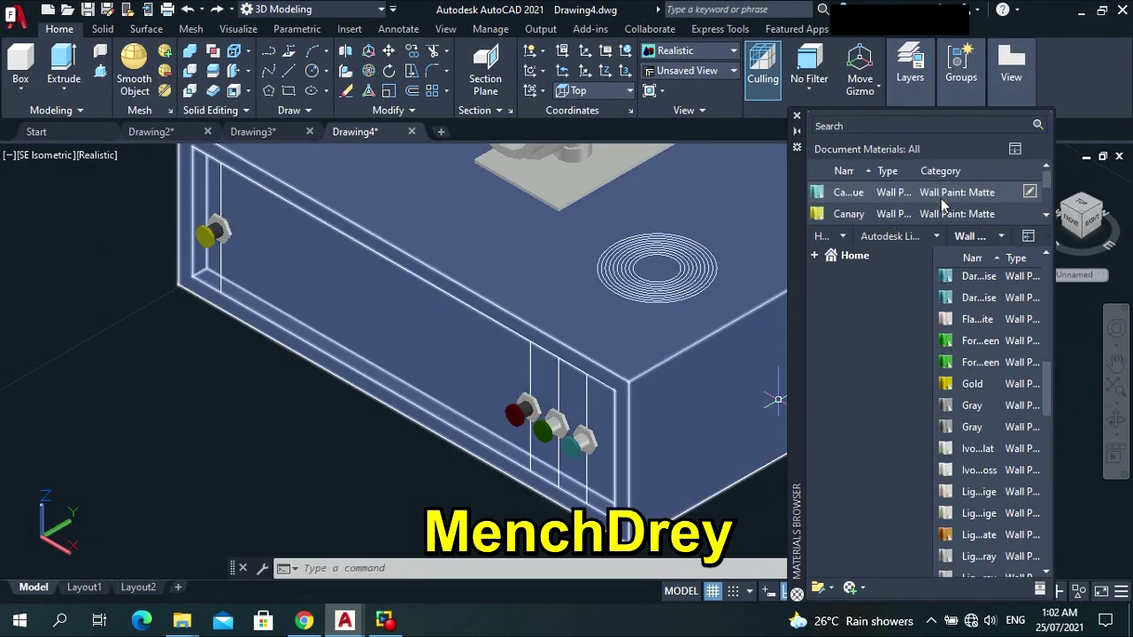
scroll(943, 199, "down", 3)
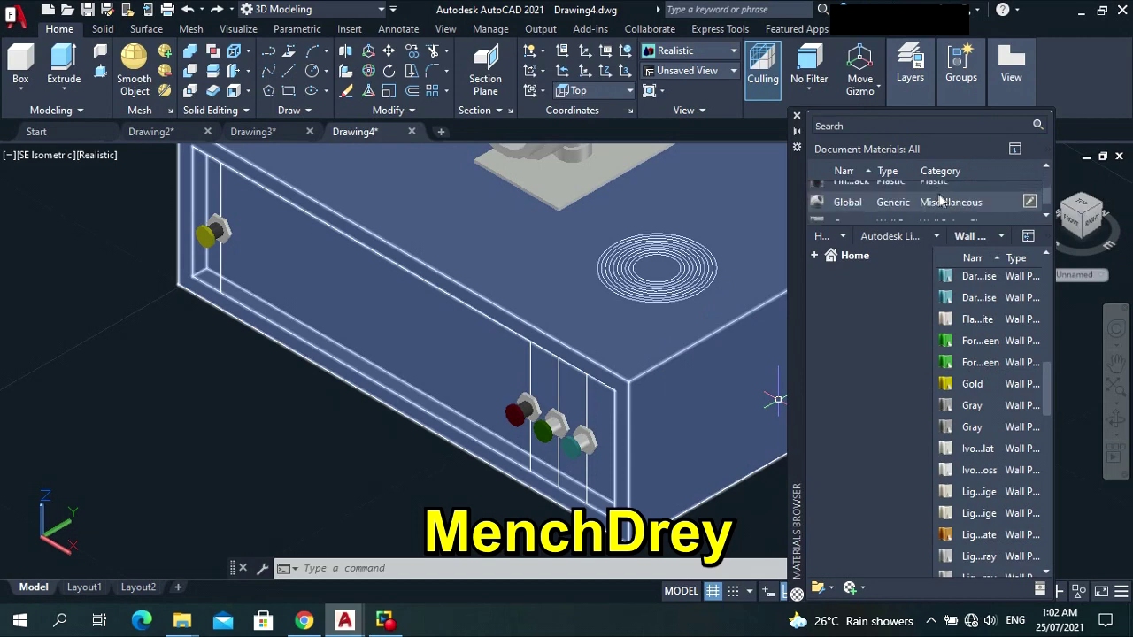
scroll(937, 200, "down", 3)
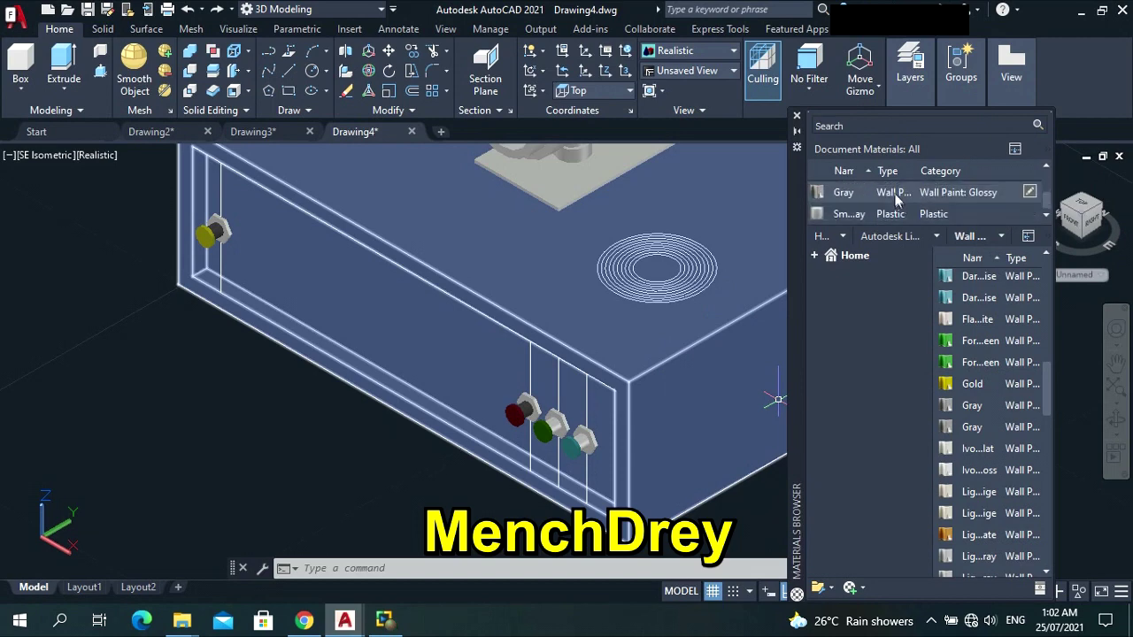
left_click_drag(895, 196, 555, 431)
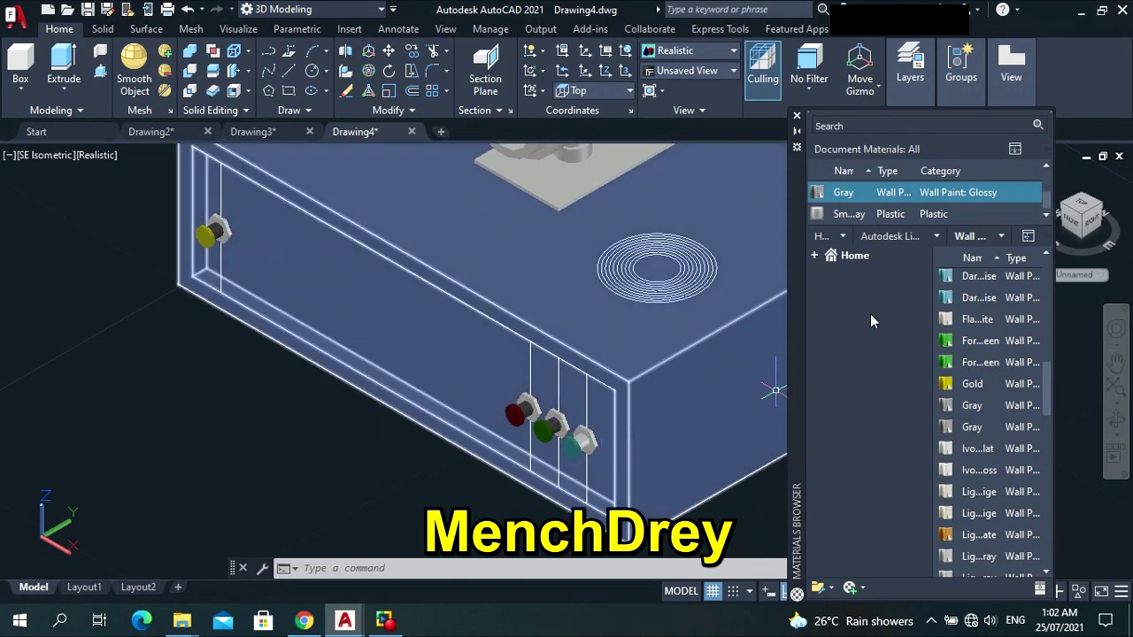
Apply the glossy Gray wall paint to the stem of the turquoise-capped third knob.
left_click_drag(867, 189, 587, 447)
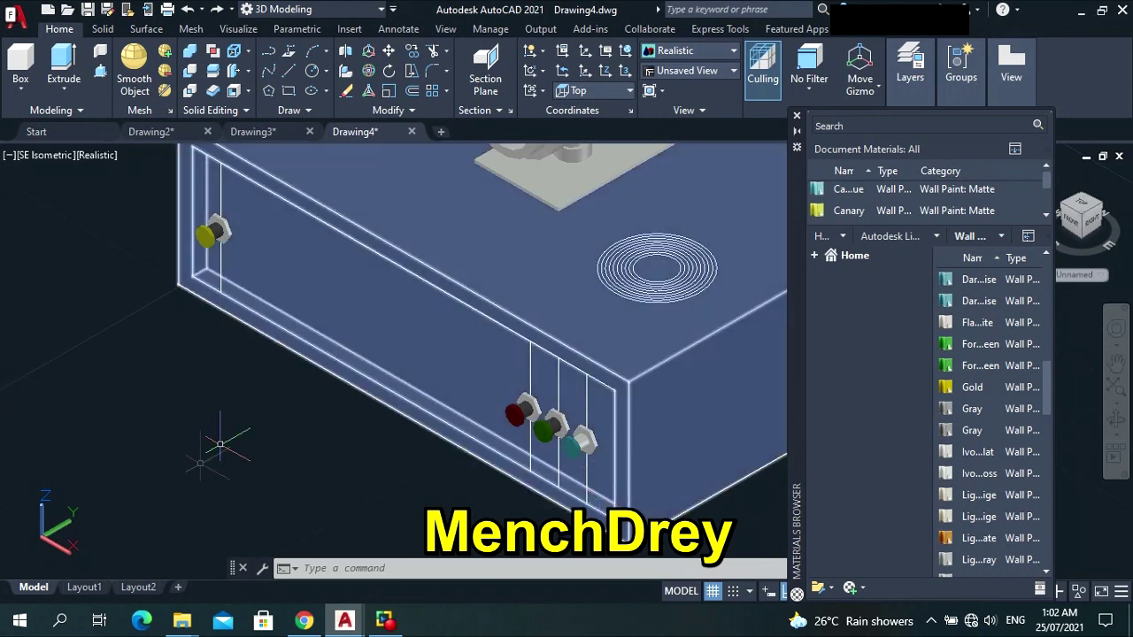
scroll(924, 195, "down", 2)
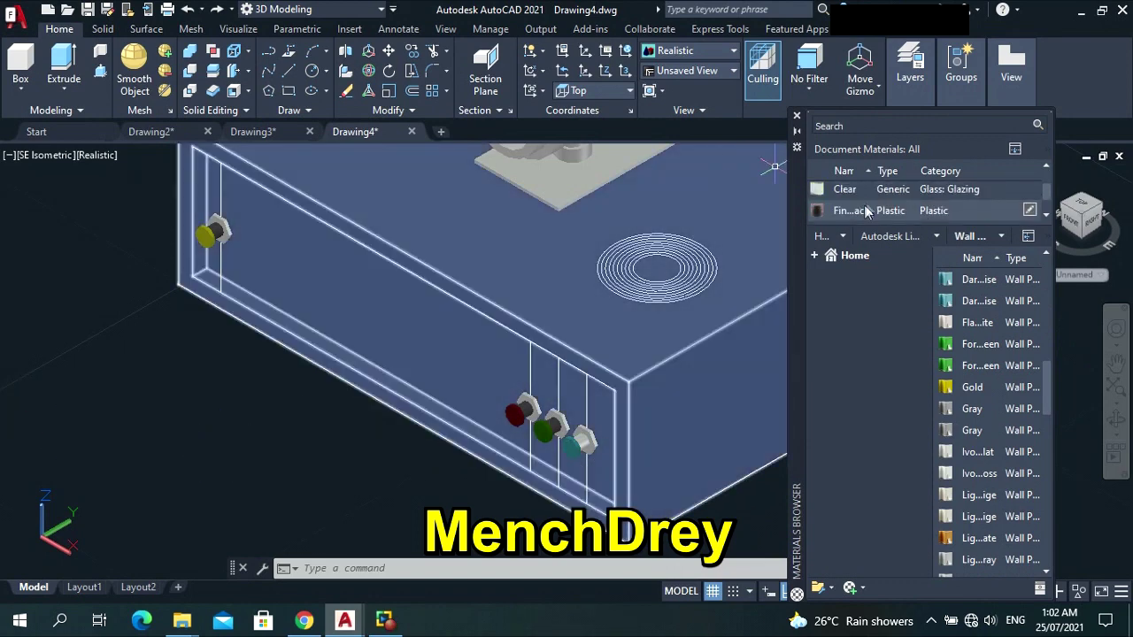
scroll(876, 207, "down", 2)
left_click_drag(879, 201, 589, 443)
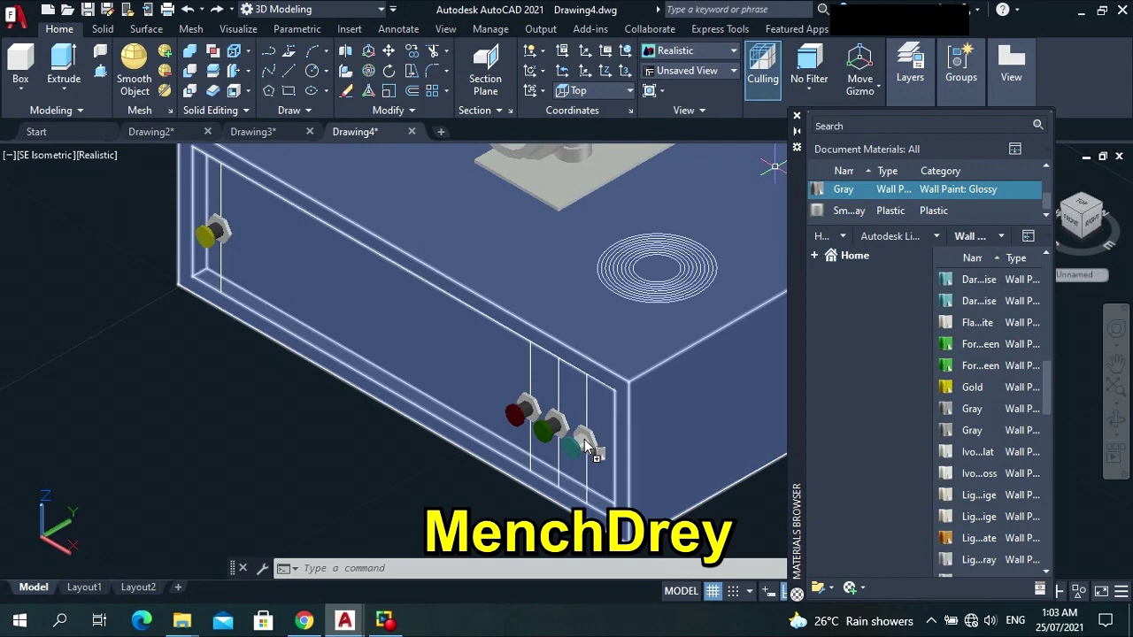
left_click_drag(589, 442, 587, 444)
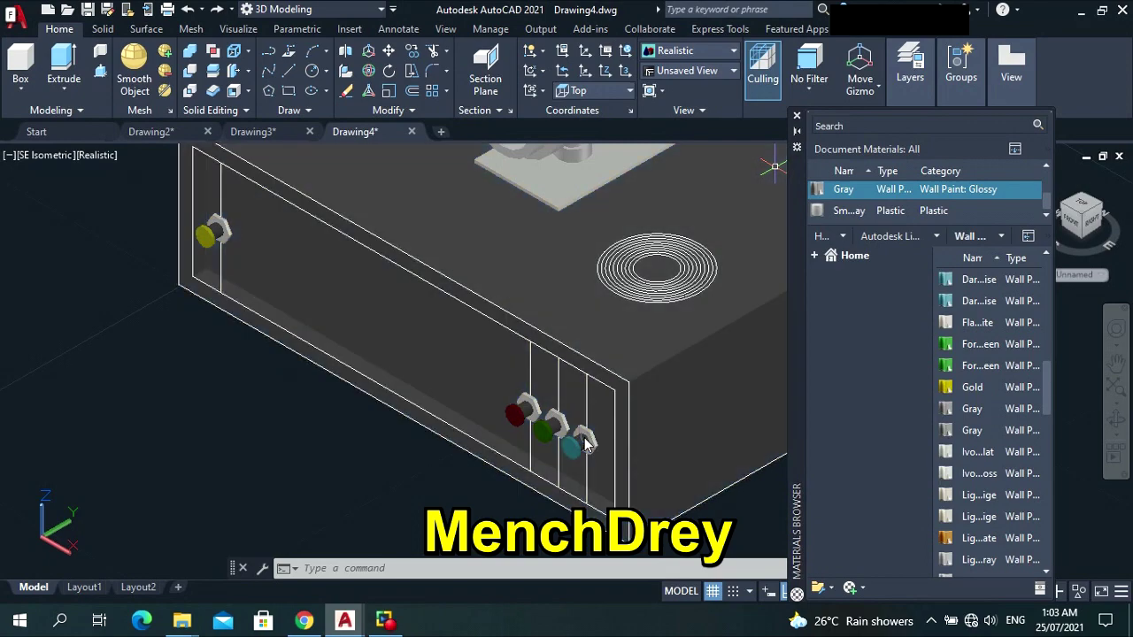
Add the matte Black wall paint to the document materials and apply it to the third knob's hexagonal base.
scroll(586, 456, "up", 3)
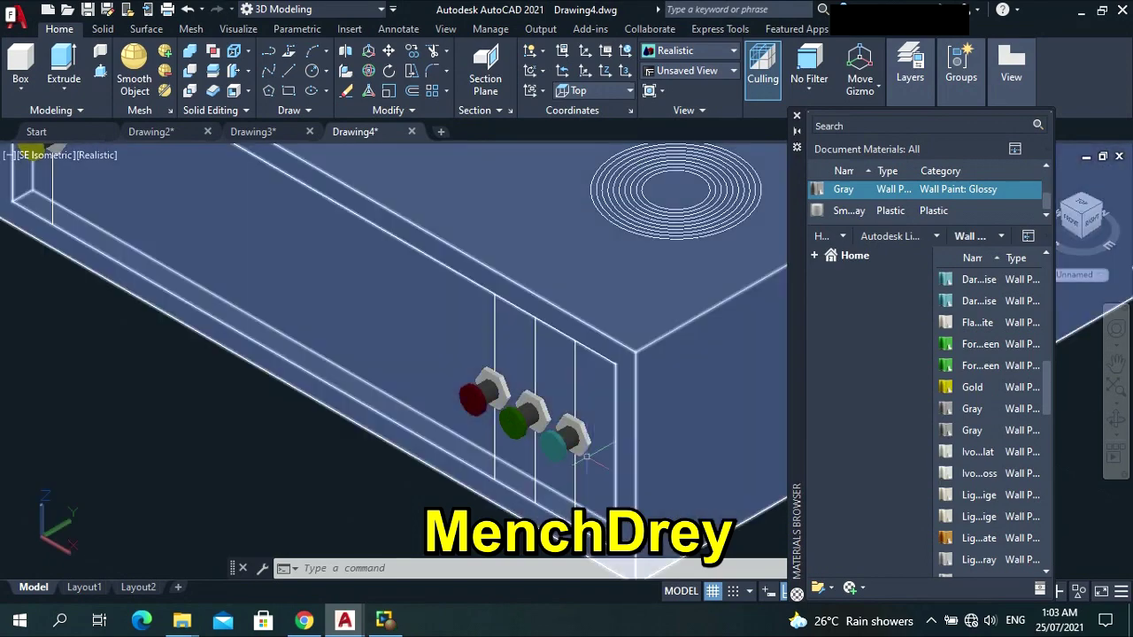
scroll(691, 411, "down", 4)
left_click(712, 408)
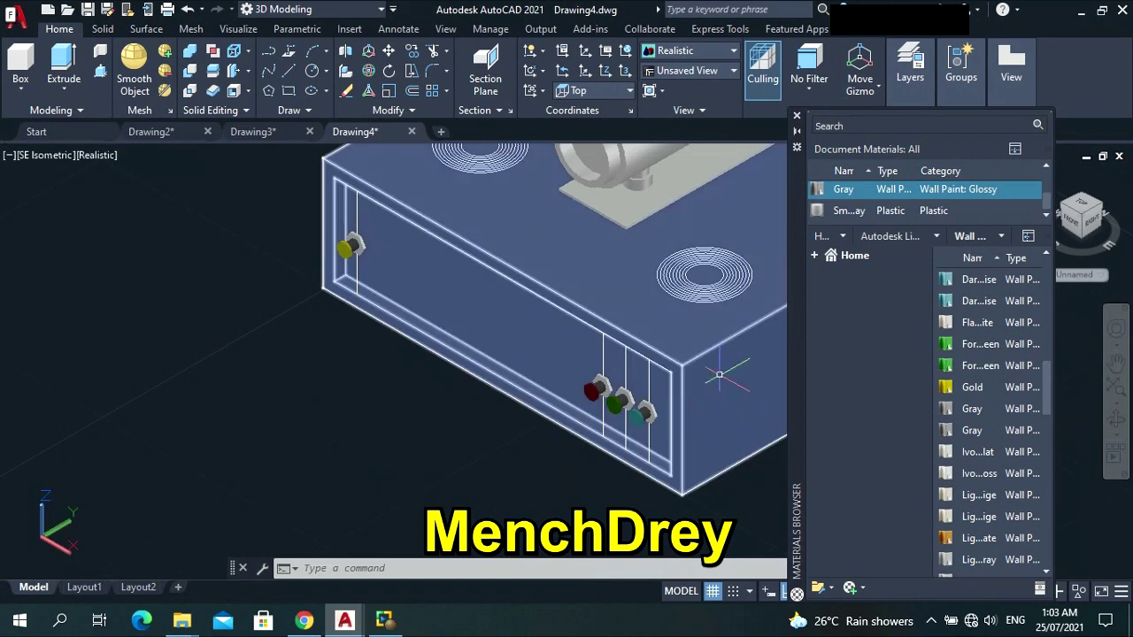
scroll(985, 483, "down", 5)
scroll(985, 483, "down", 6)
left_click_drag(1053, 539, 1057, 292)
left_click_drag(974, 322, 903, 188)
left_click(872, 171)
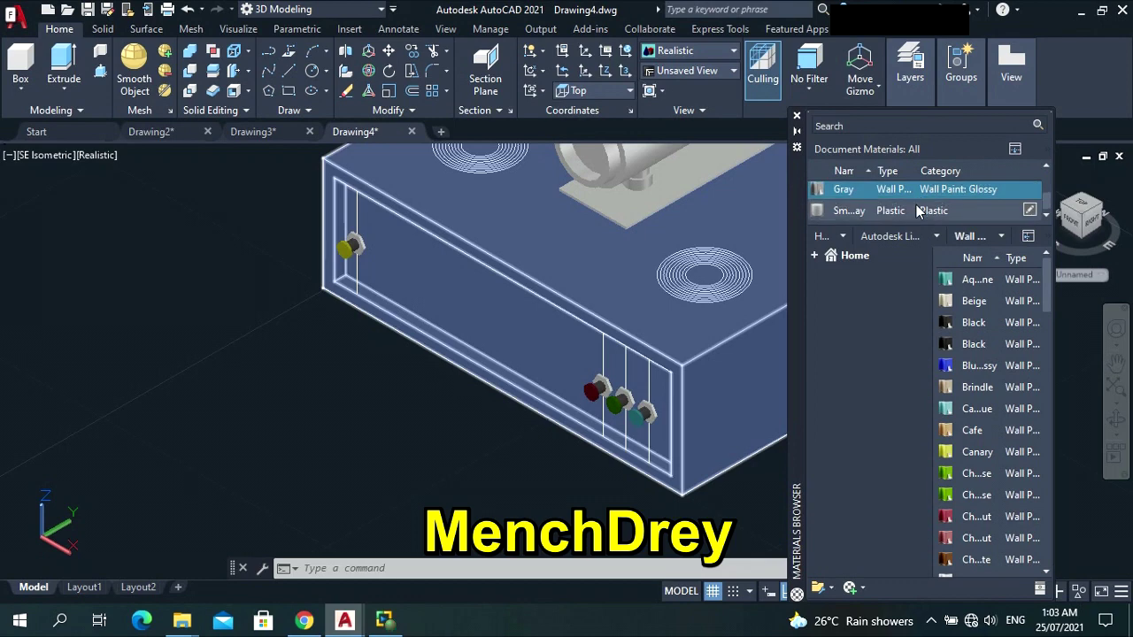
scroll(920, 210, "up", 2)
scroll(921, 202, "down", 2)
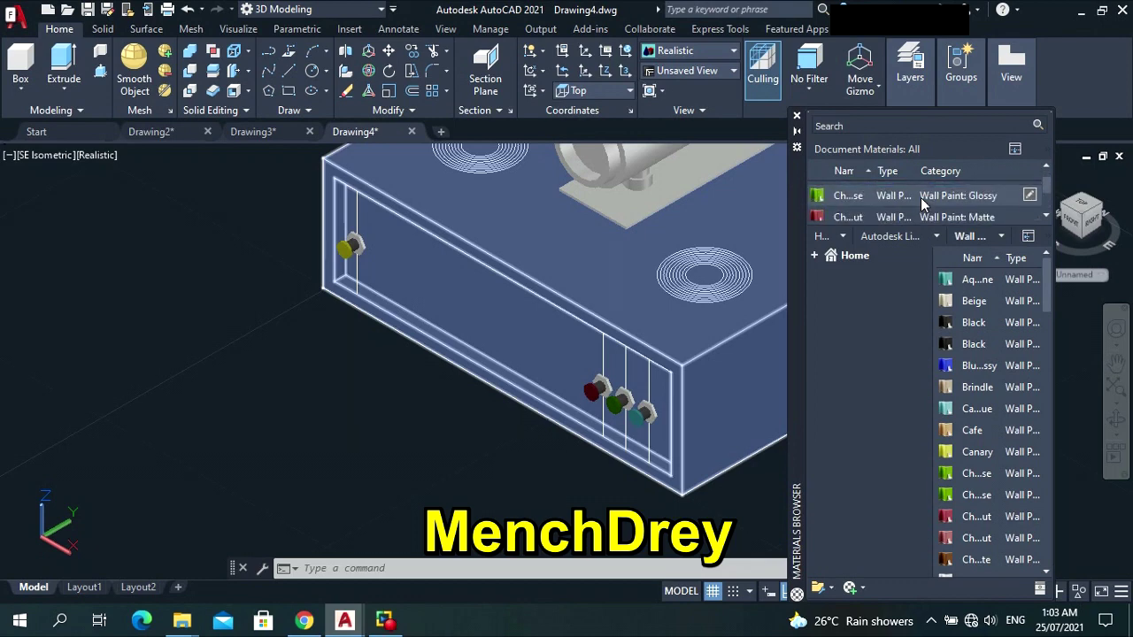
scroll(1003, 193, "up", 1)
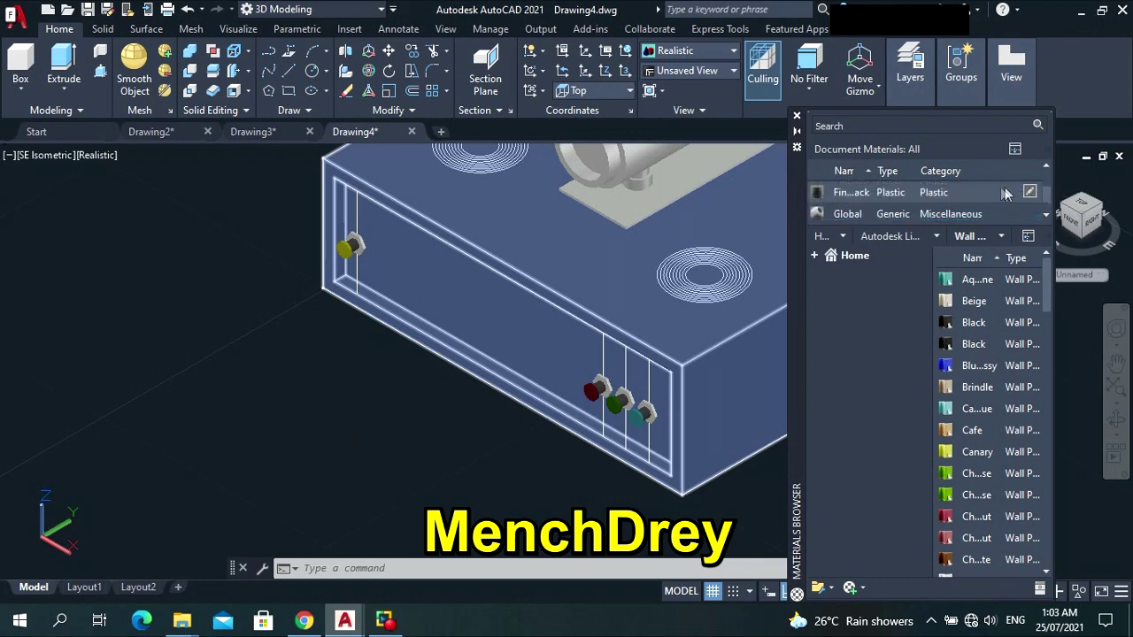
mouse_move(1046, 193)
left_mouse_down()
mouse_move(1048, 172)
mouse_move(1048, 210)
mouse_move(1048, 195)
left_mouse_up()
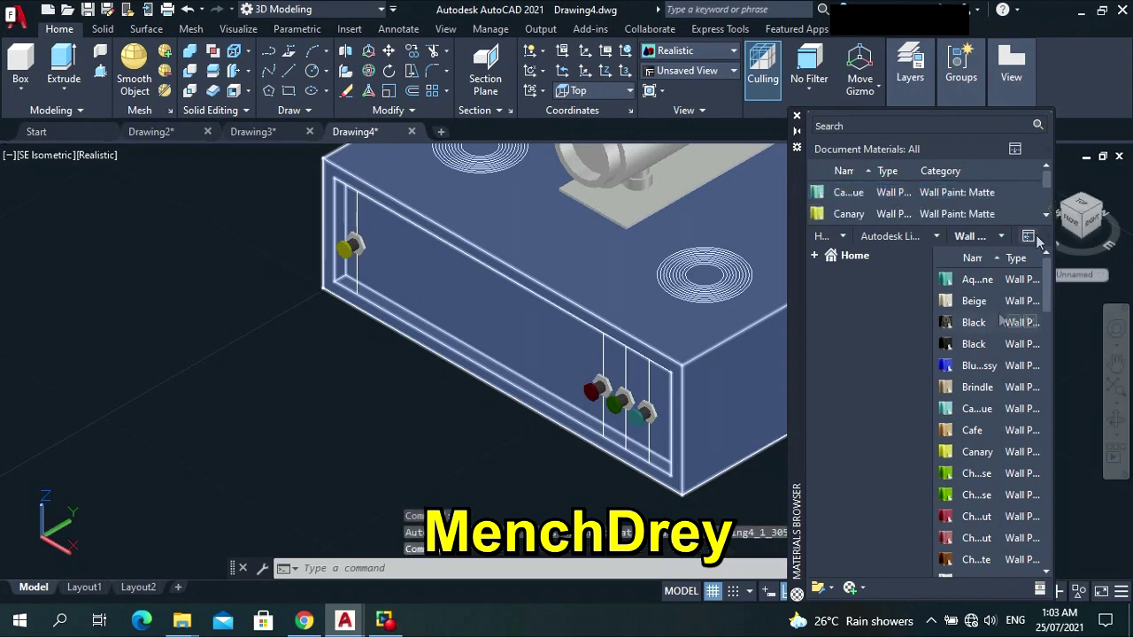
left_click_drag(976, 345, 619, 398)
left_click(770, 356)
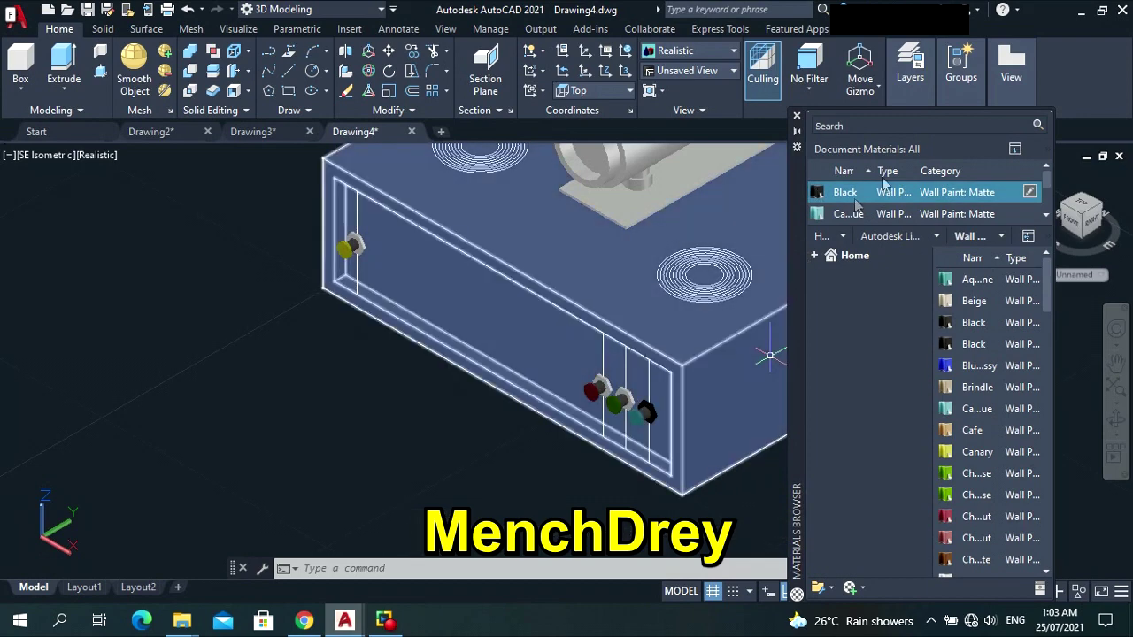
Apply the matte Black wall paint to the hexagonal bases of the middle, red-capped and lone knobs.
left_click_drag(855, 196, 680, 336)
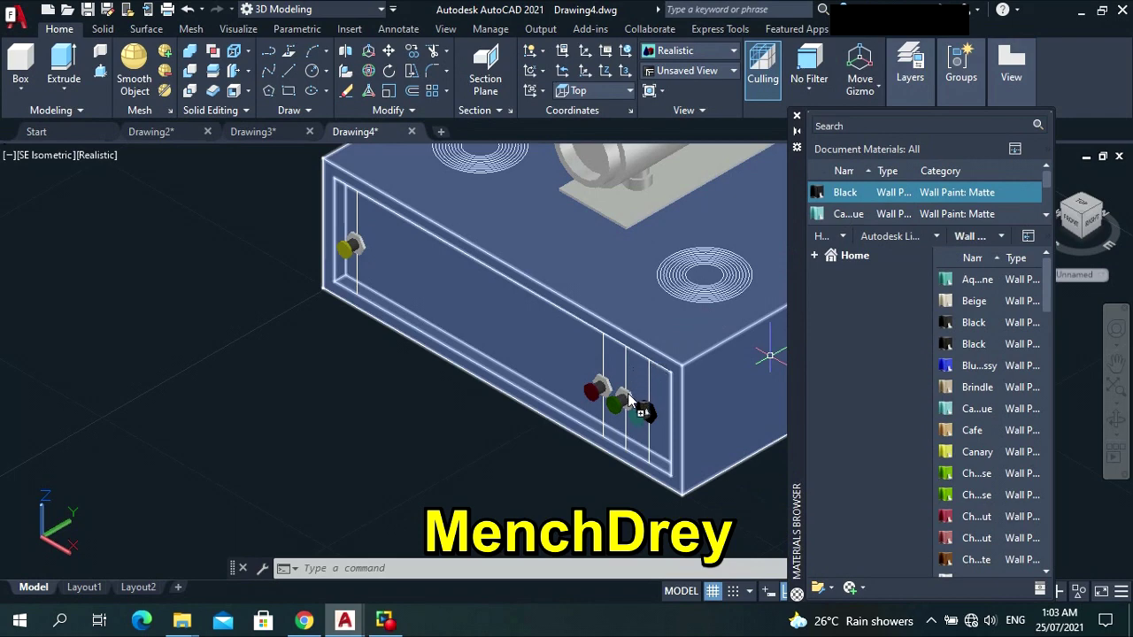
left_click_drag(630, 400, 632, 402)
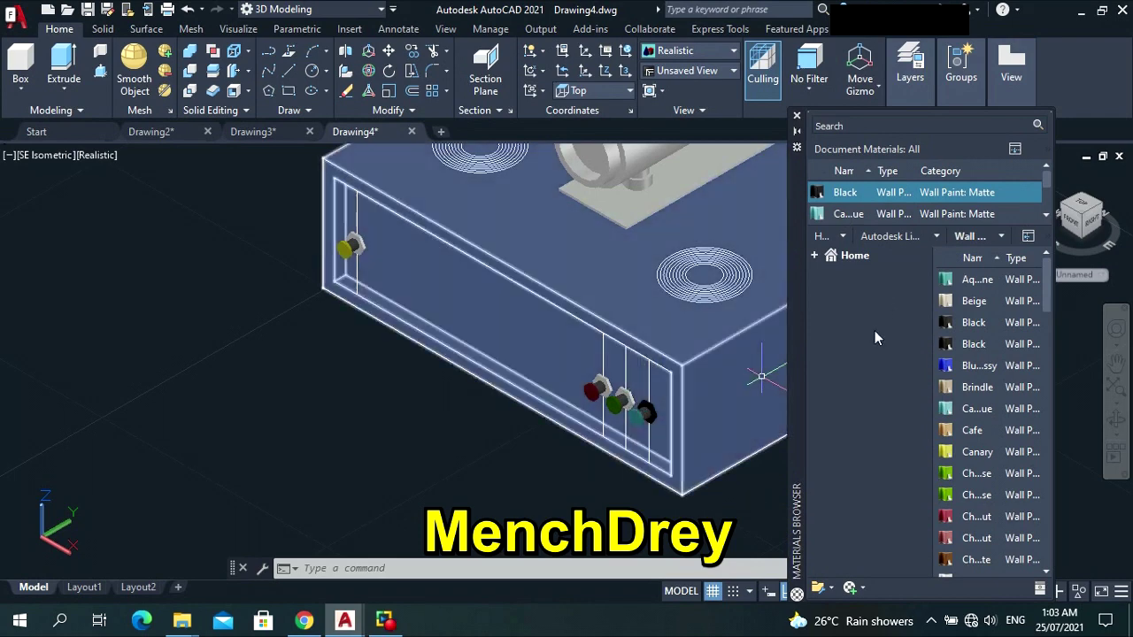
left_click_drag(844, 197, 632, 394)
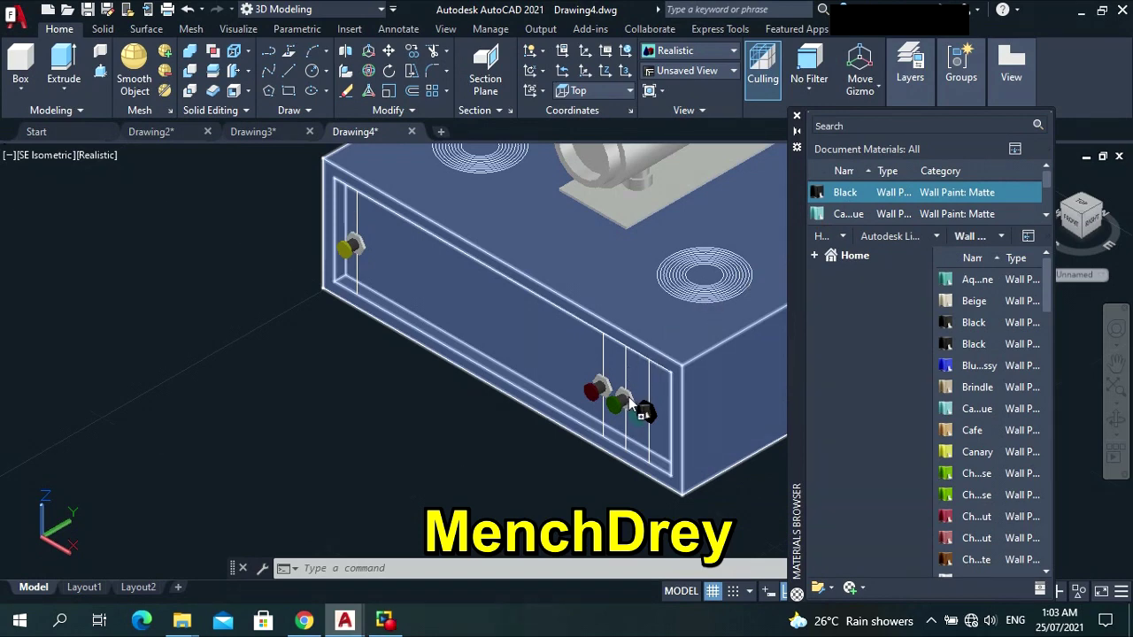
left_click_drag(632, 402, 633, 404)
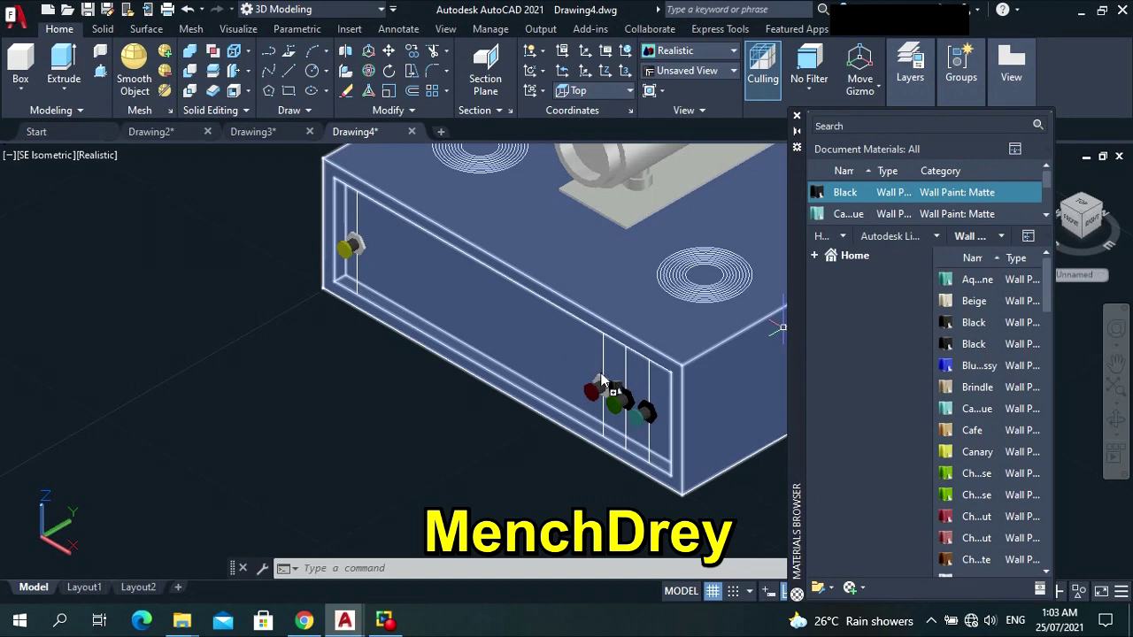
left_click_drag(600, 384, 600, 387)
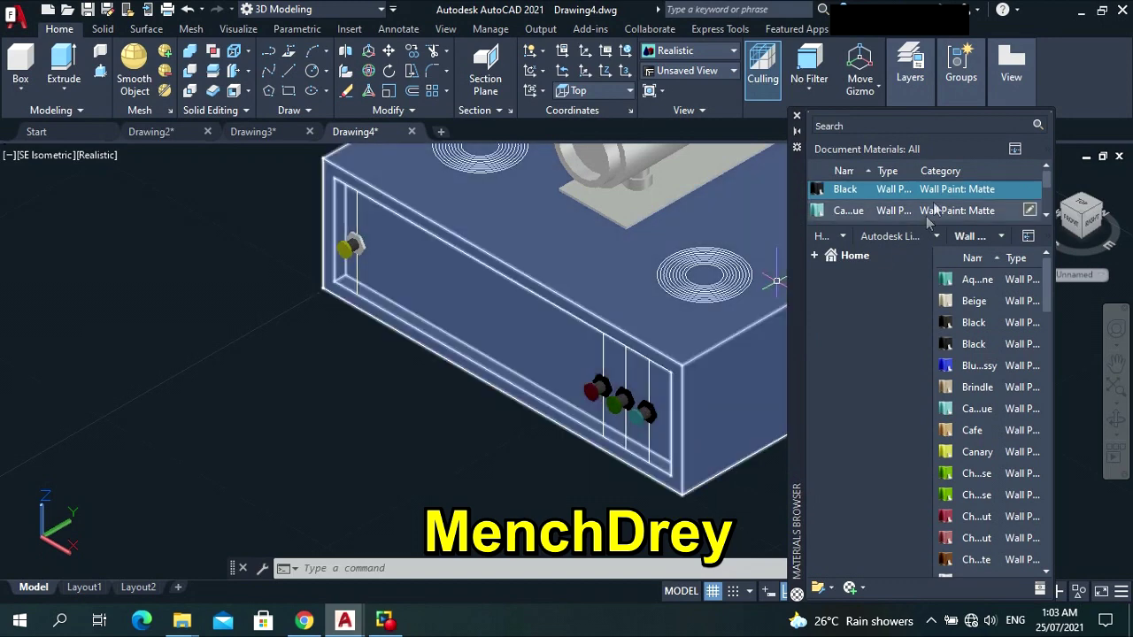
left_click_drag(911, 200, 372, 257)
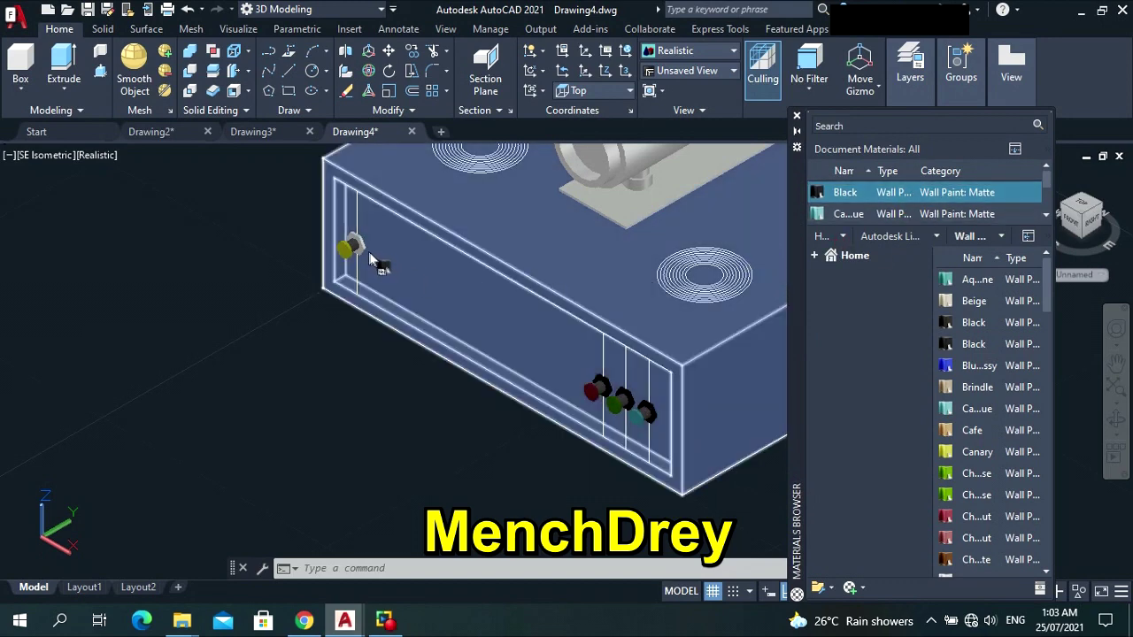
left_click_drag(364, 251, 365, 253)
Apply the matte Black wall paint to the large cylinder's body on top of the box.
scroll(451, 310, "down", 2)
scroll(661, 185, "up", 4)
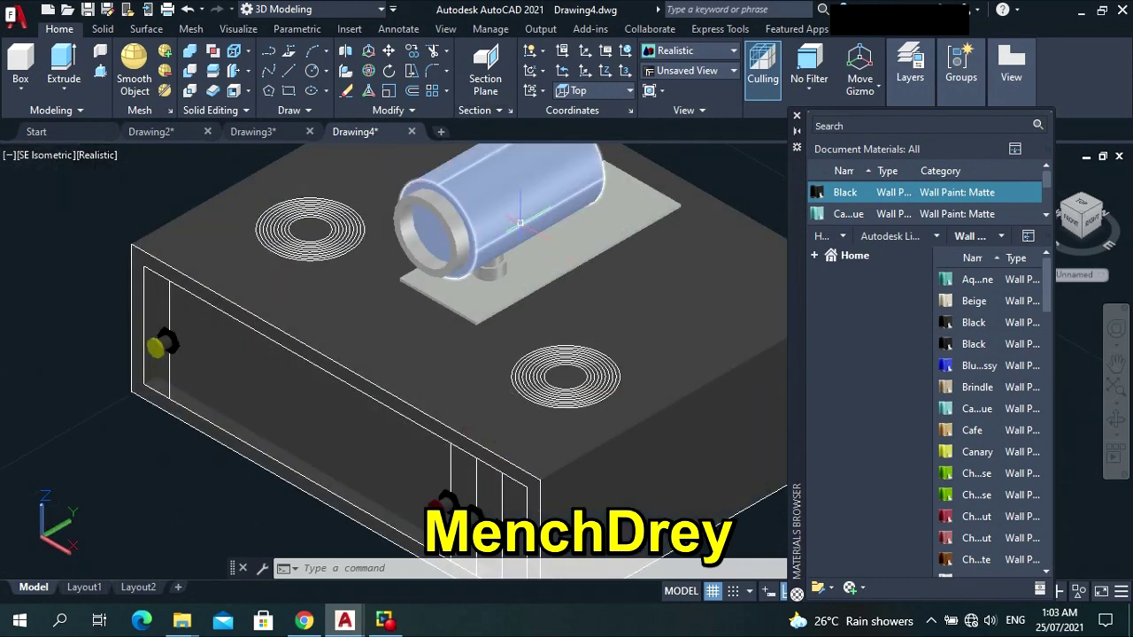
left_click_drag(820, 192, 533, 182)
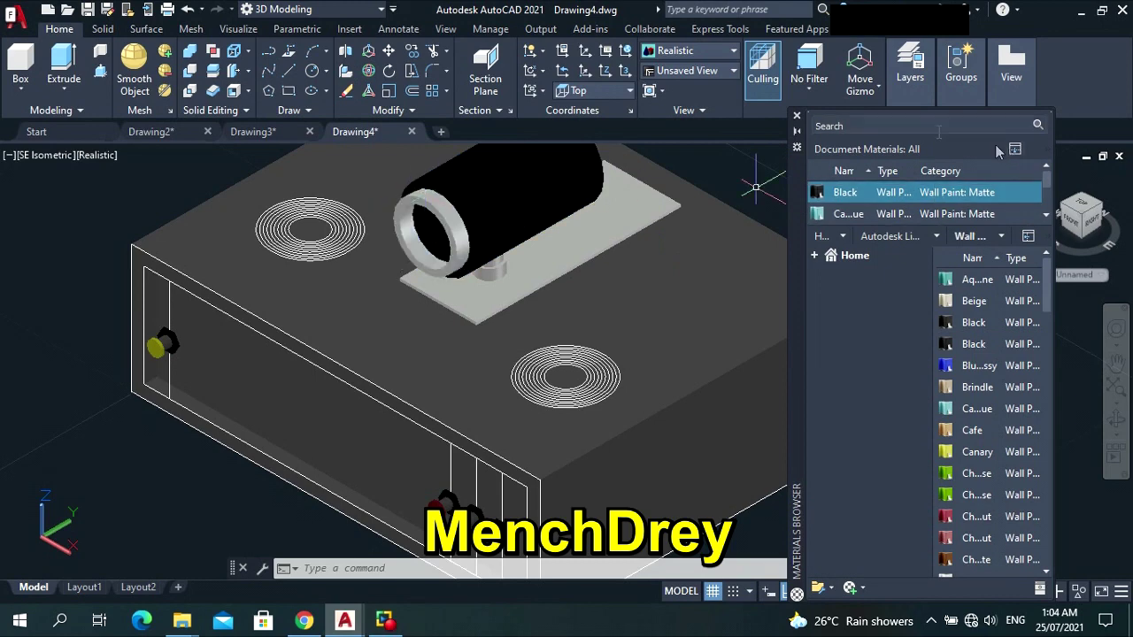
Apply the gray Plastic document material to the ring on the cylinder's front end.
scroll(910, 203, "down", 3)
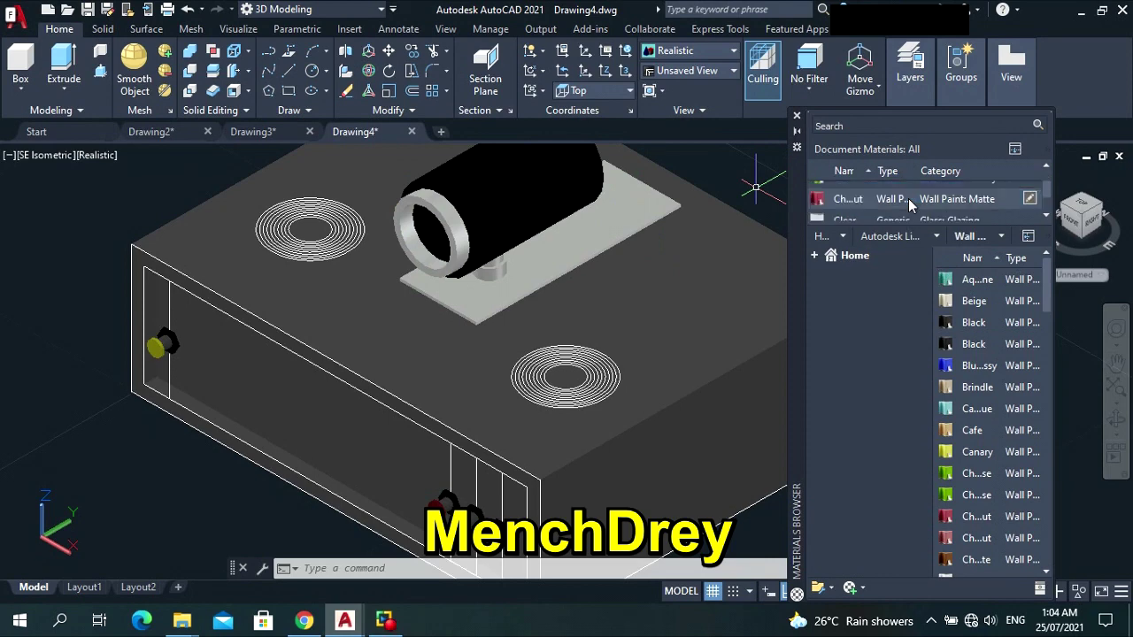
scroll(911, 206, "down", 3)
left_click_drag(818, 215, 801, 232)
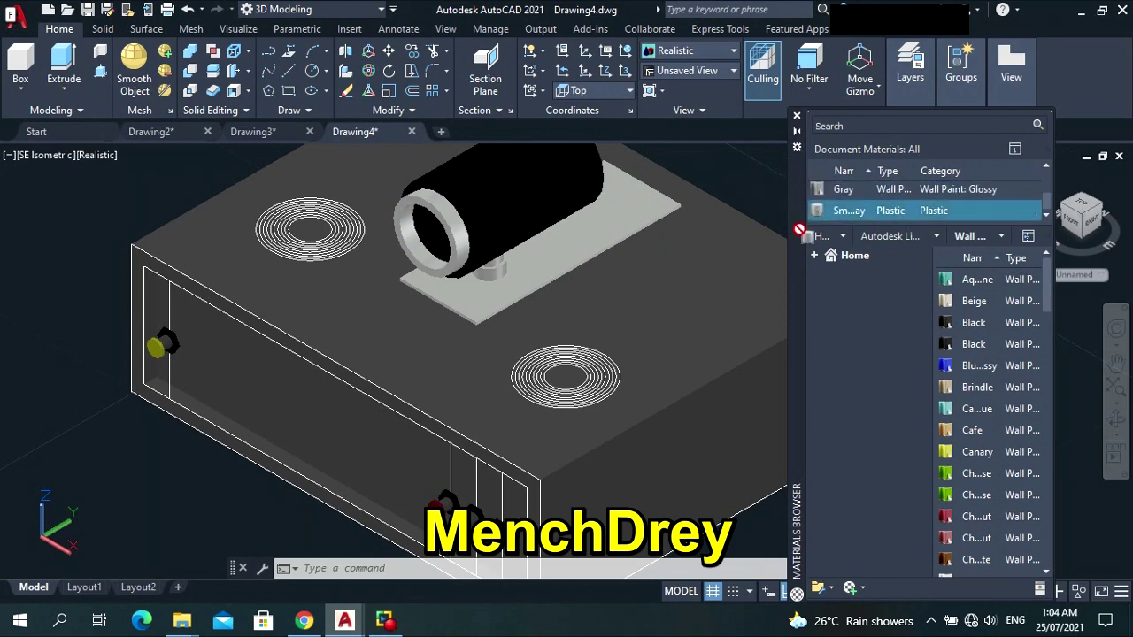
left_click_drag(458, 242, 458, 242)
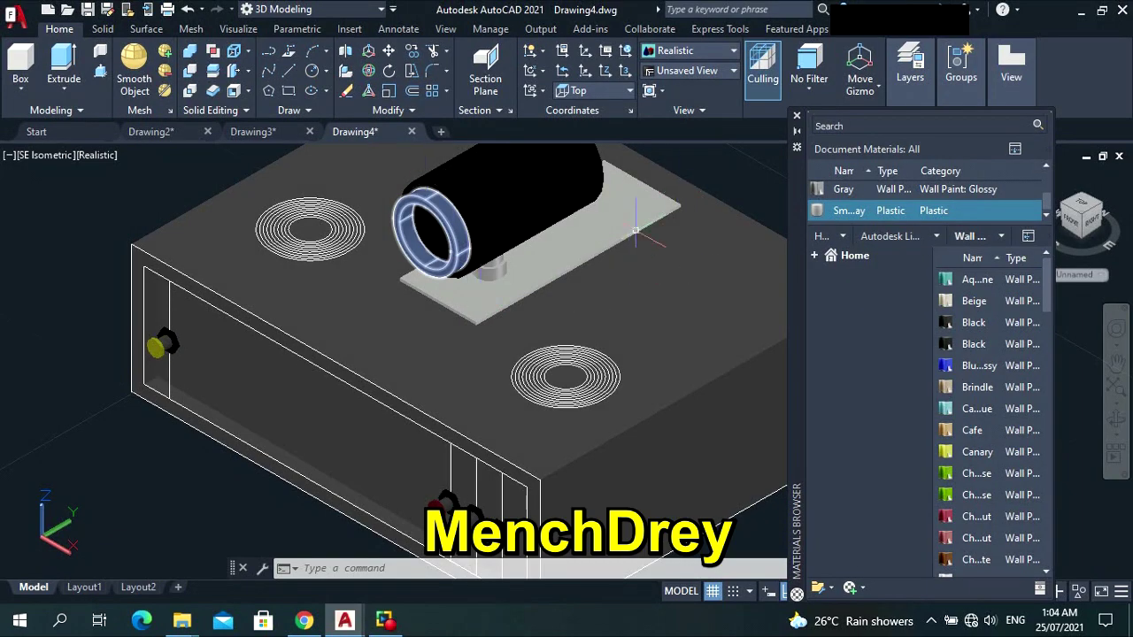
Apply the glossy Gray wall paint to both small support cylinders beneath the large cylinder.
scroll(501, 288, "up", 5)
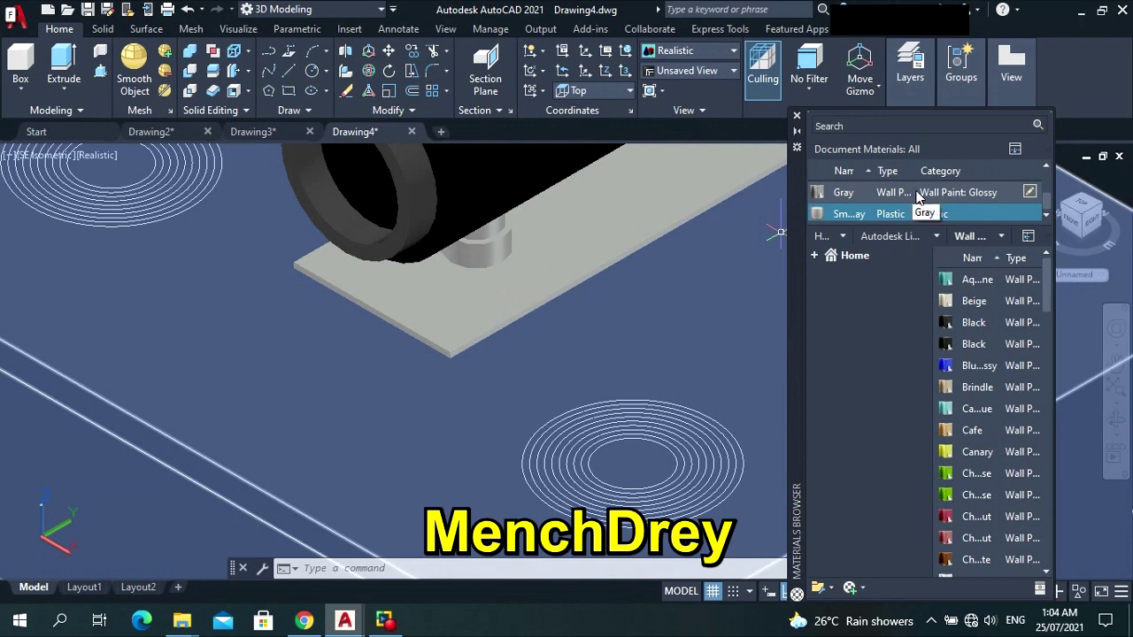
left_click_drag(918, 197, 726, 226)
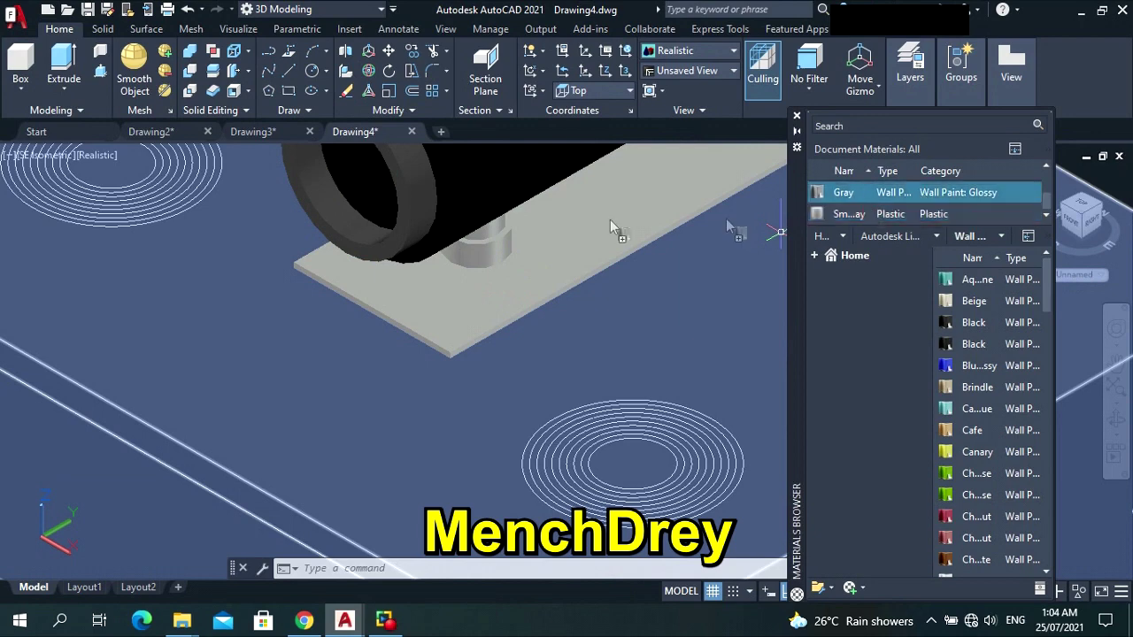
left_click_drag(498, 256, 505, 263)
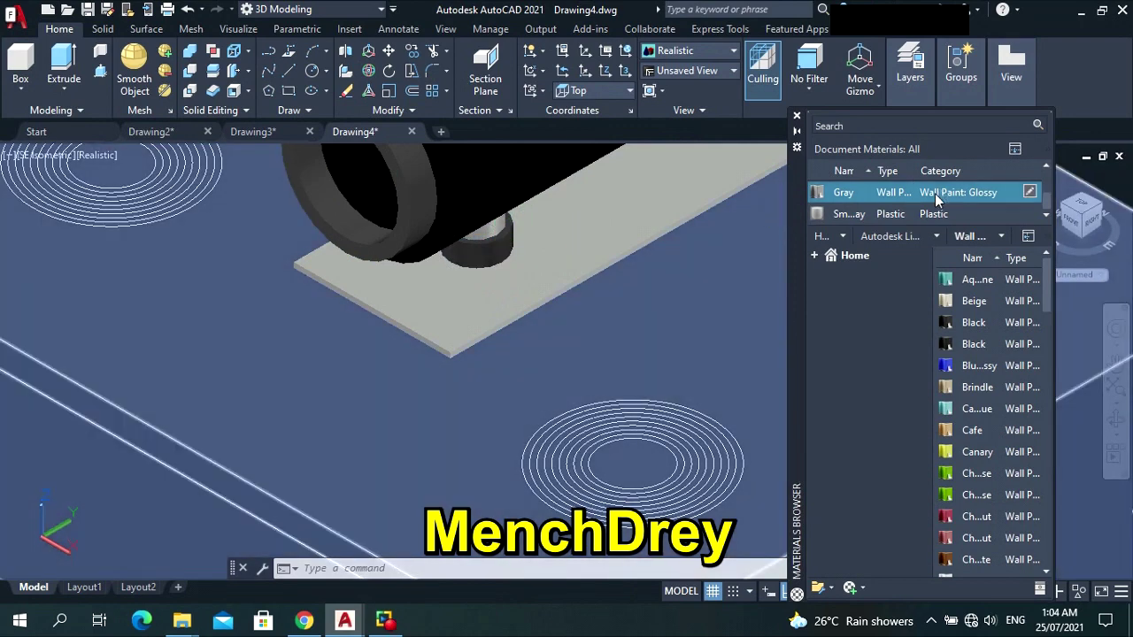
left_click_drag(935, 199, 498, 230)
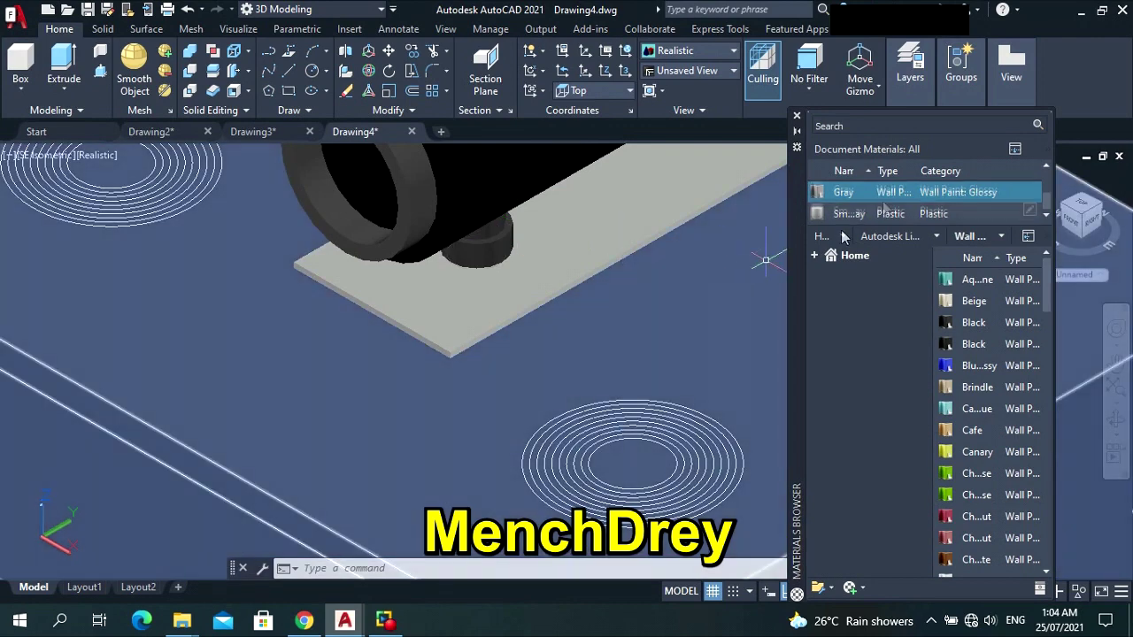
Apply the matte Black wall paint from the document materials to the flat plate under the cylinder.
scroll(932, 200, "up", 1)
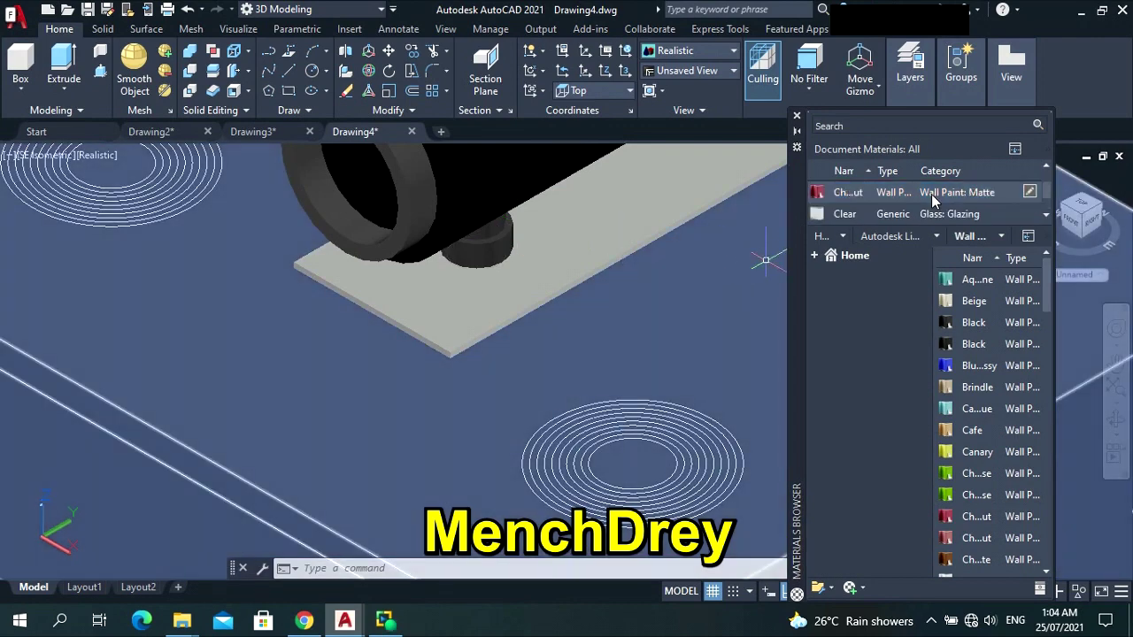
scroll(932, 199, "down", 1)
scroll(932, 210, "up", 3)
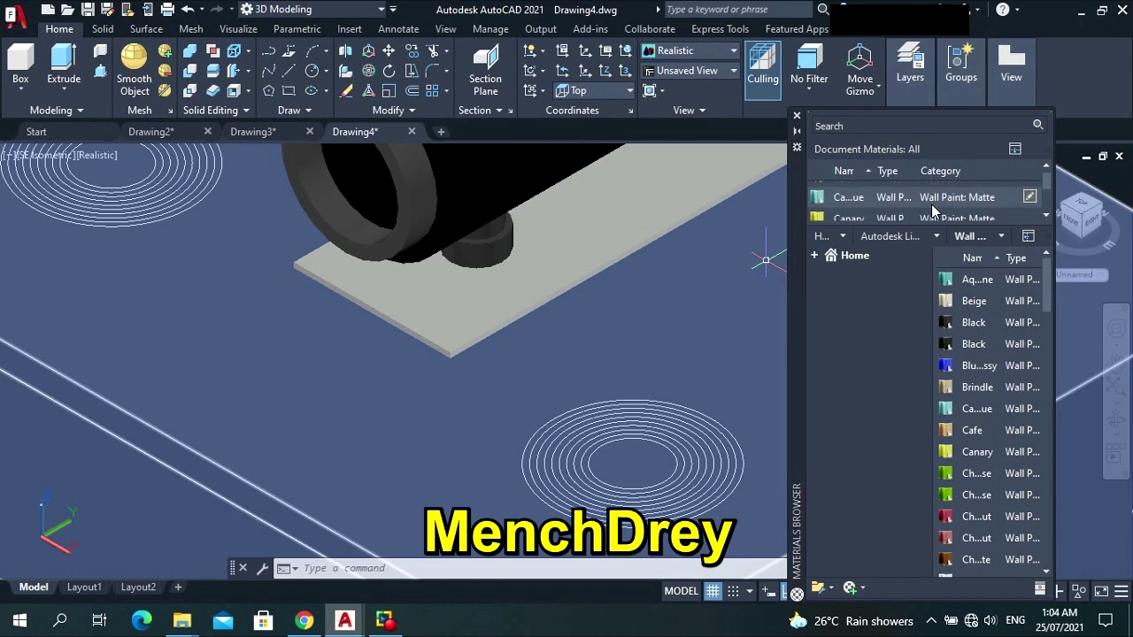
left_click_drag(867, 194, 593, 229)
scroll(620, 301, "down", 2)
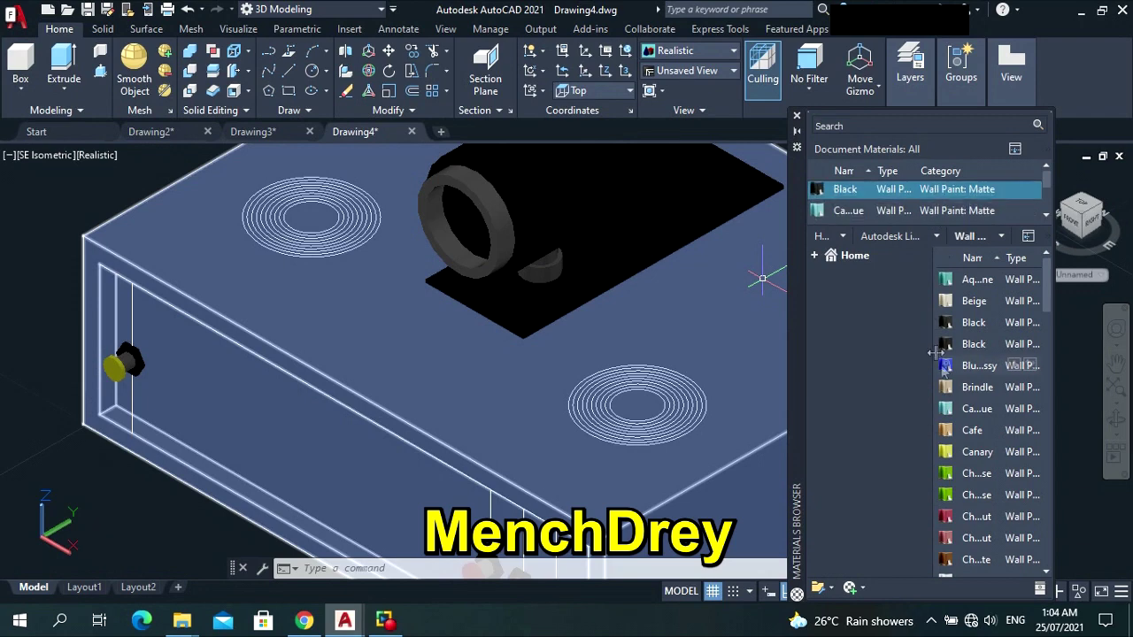
Add the glossy blue wall paint to the document materials, apply it to the flat plate, and close the materials browser.
left_click_drag(951, 280, 949, 202)
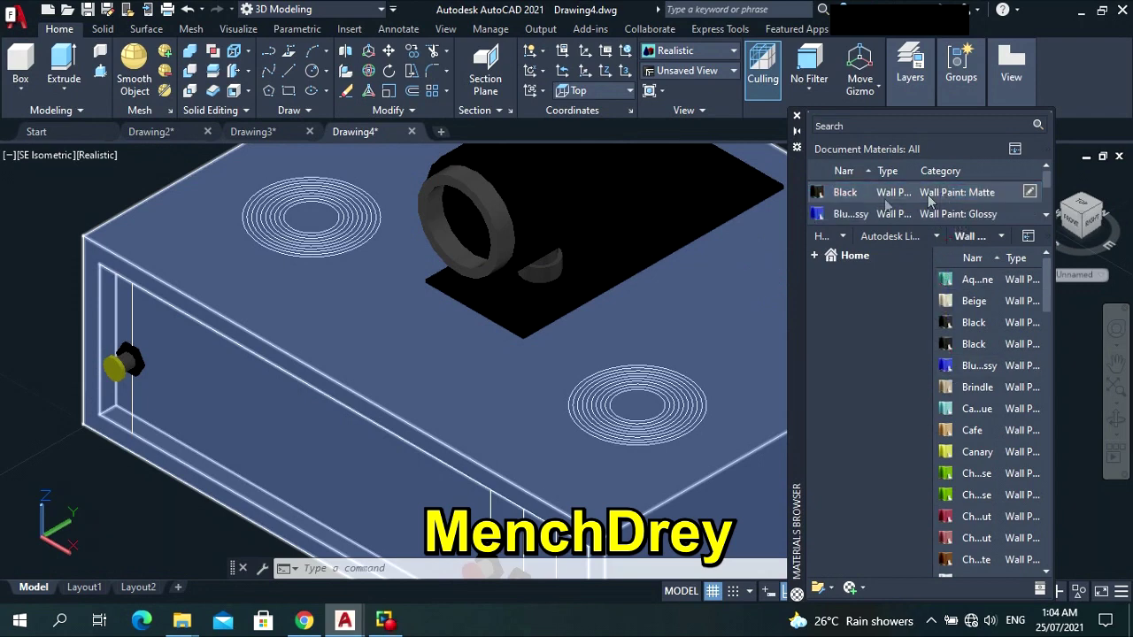
left_click_drag(826, 216, 632, 254)
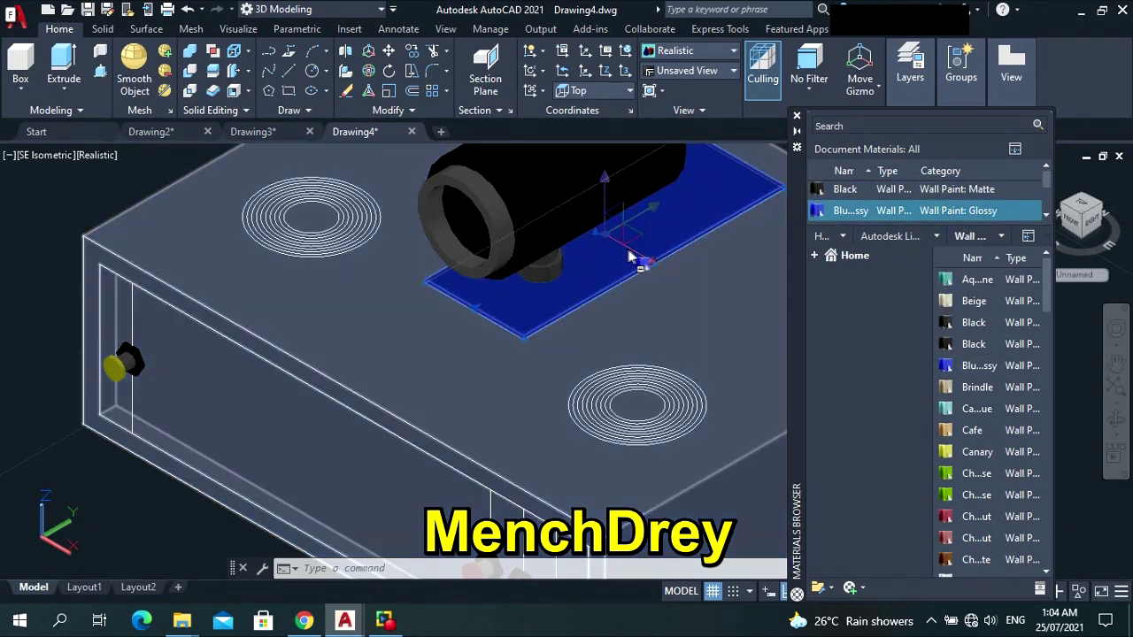
scroll(632, 256, "down", 5)
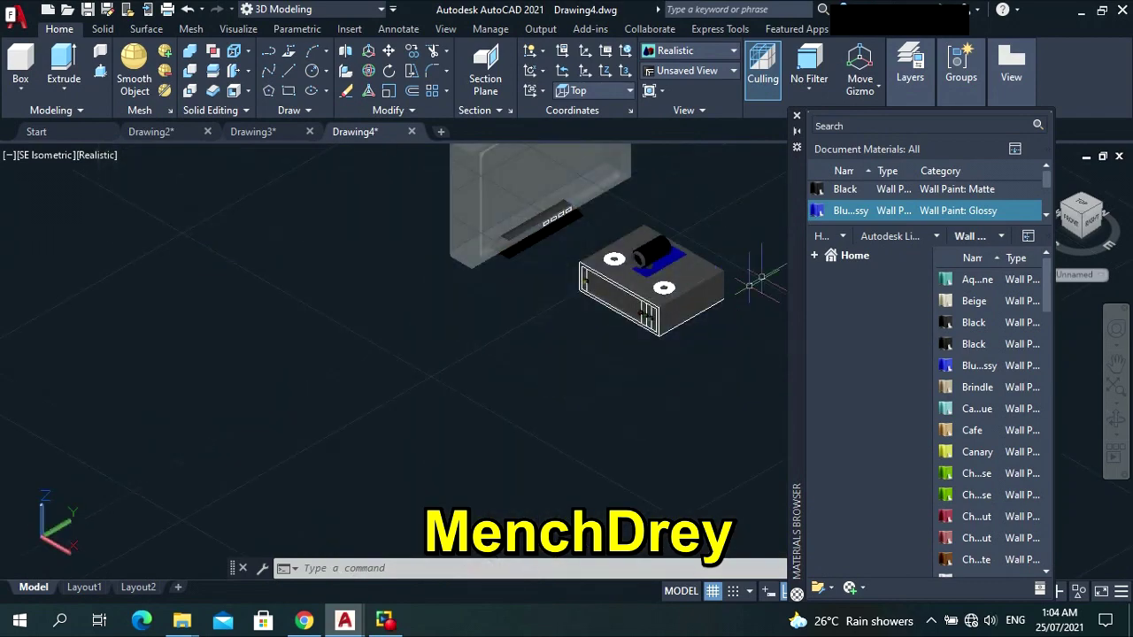
scroll(749, 285, "up", 3)
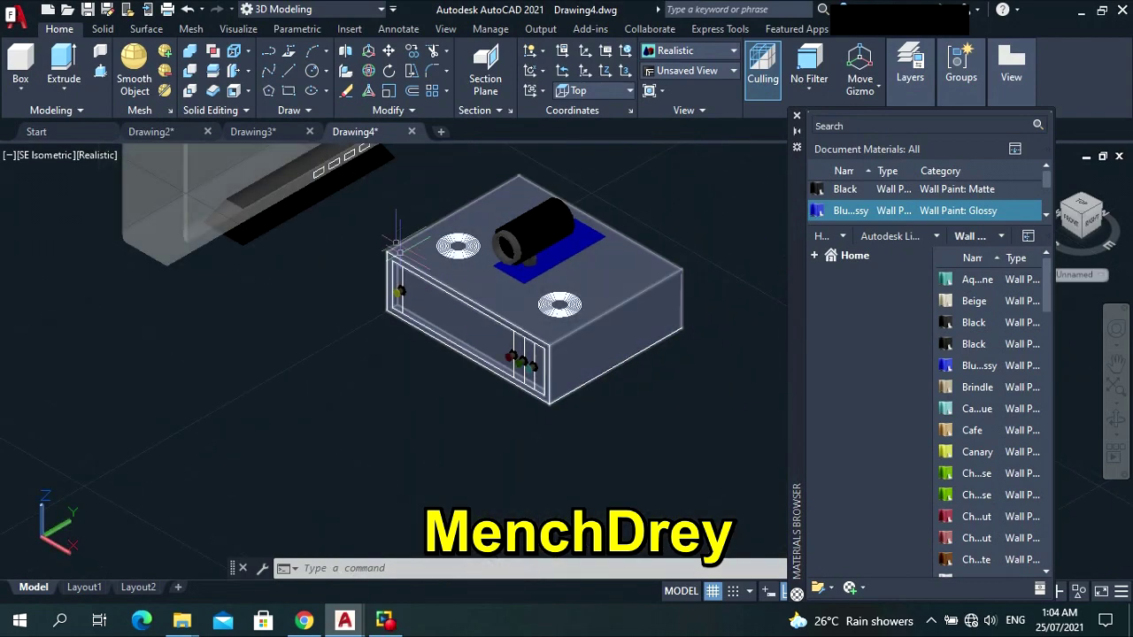
scroll(400, 252, "up", 5)
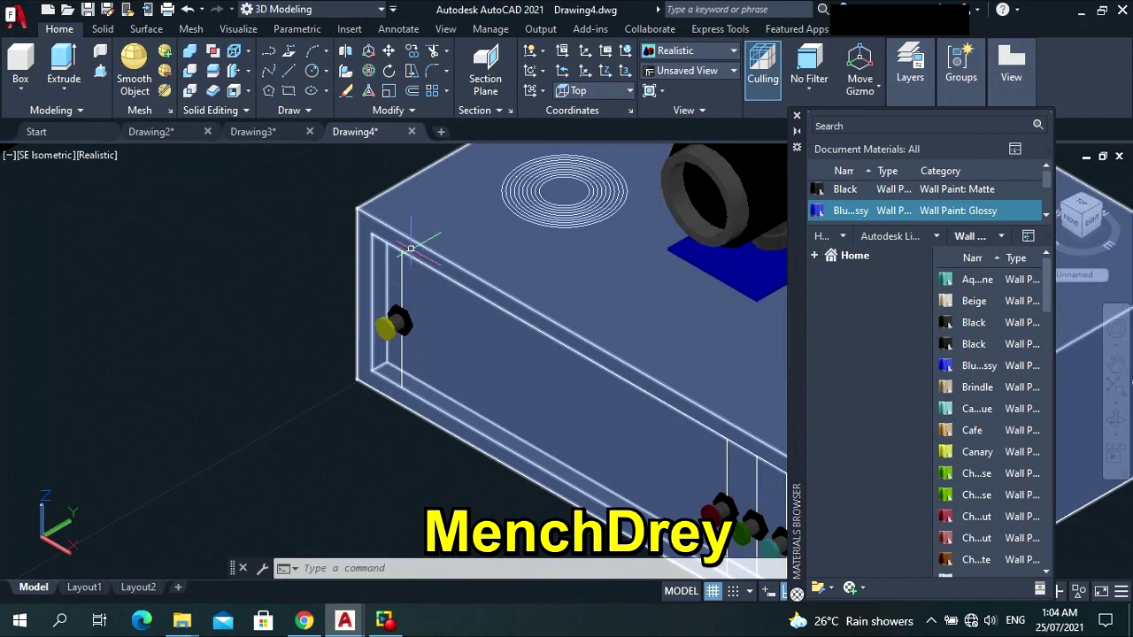
key("Escape")
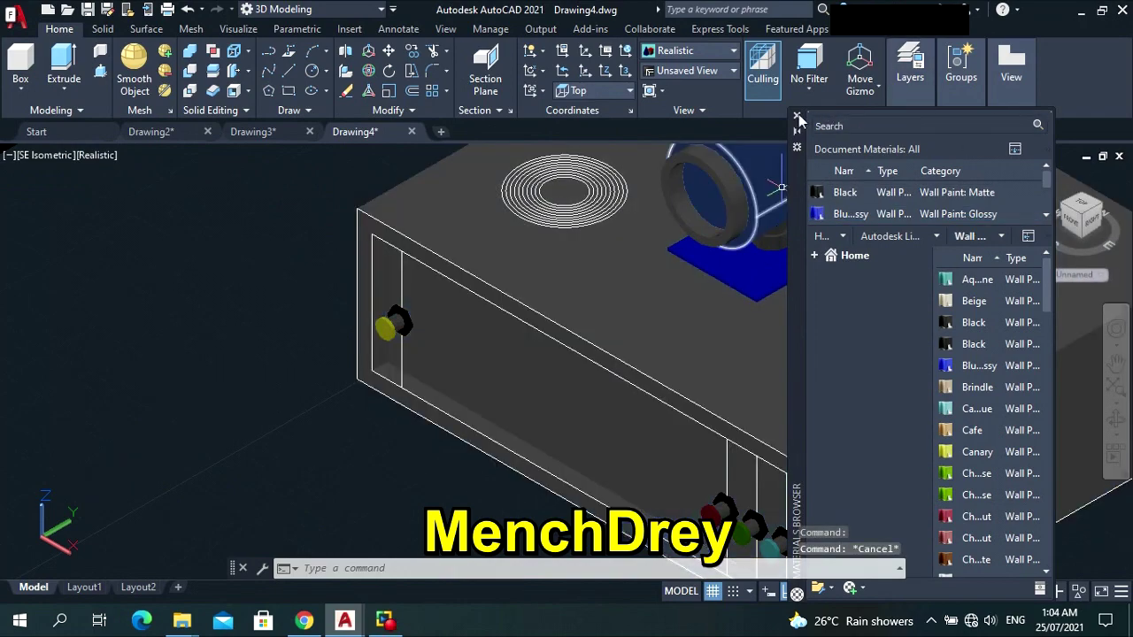
left_click(799, 118)
Try to erase the vertical lines behind the knobs on the box's front.
scroll(613, 356, "down", 6)
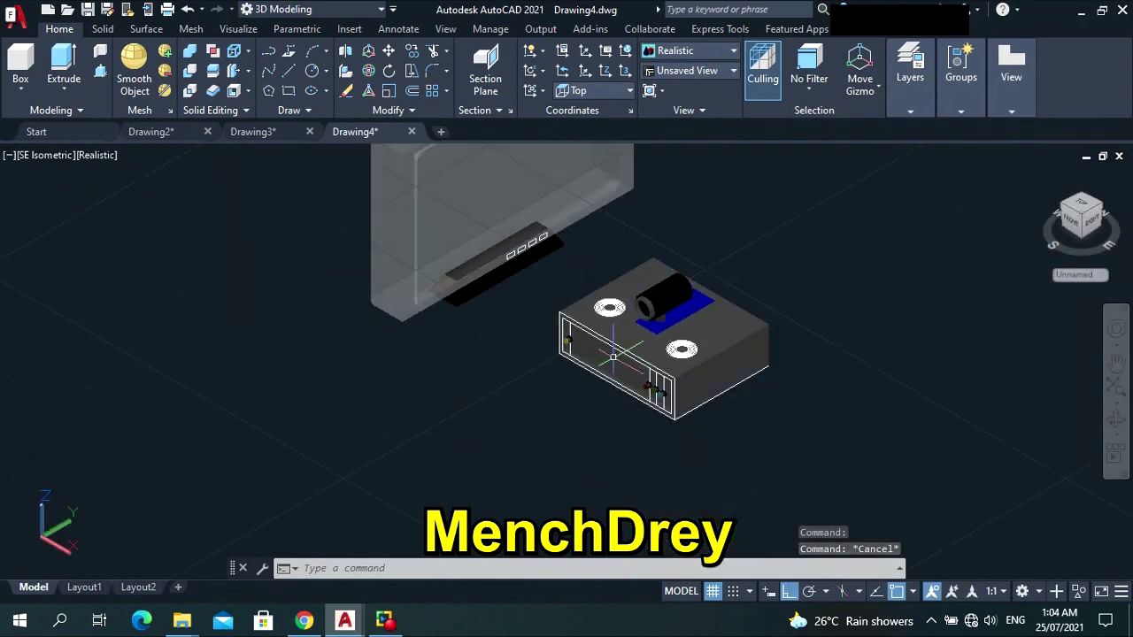
scroll(613, 356, "up", 5)
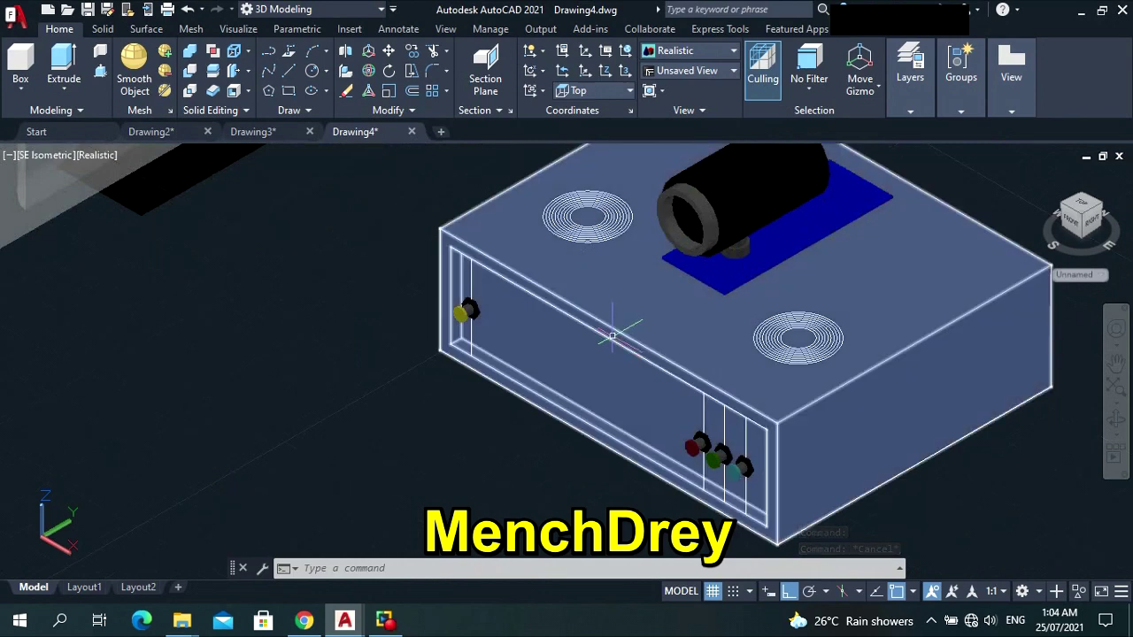
left_click(474, 329)
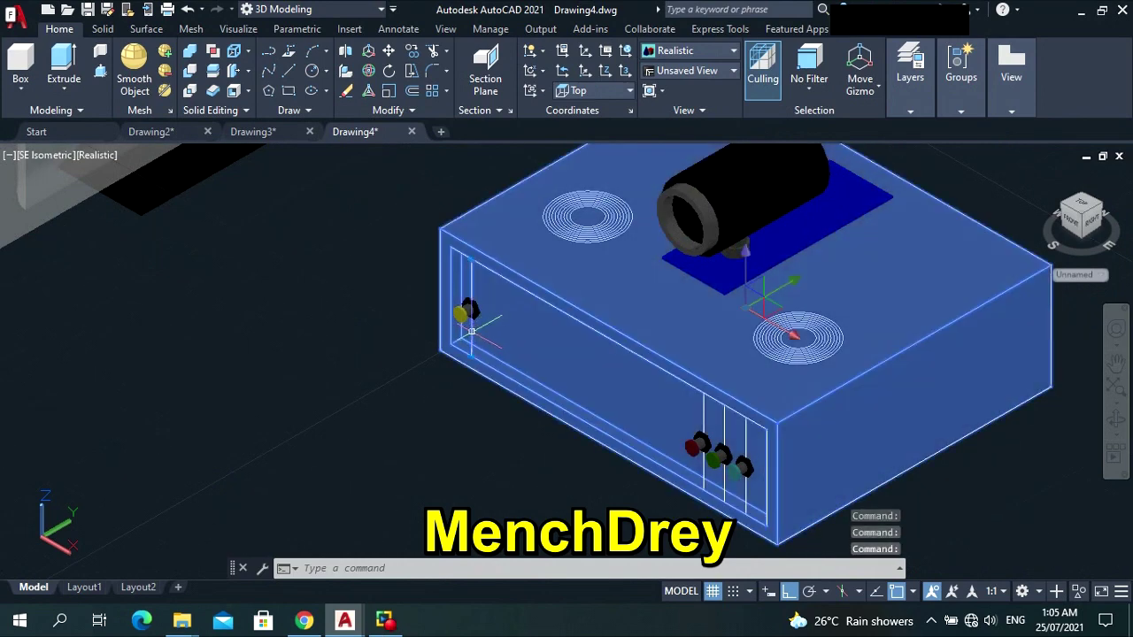
key("Delete")
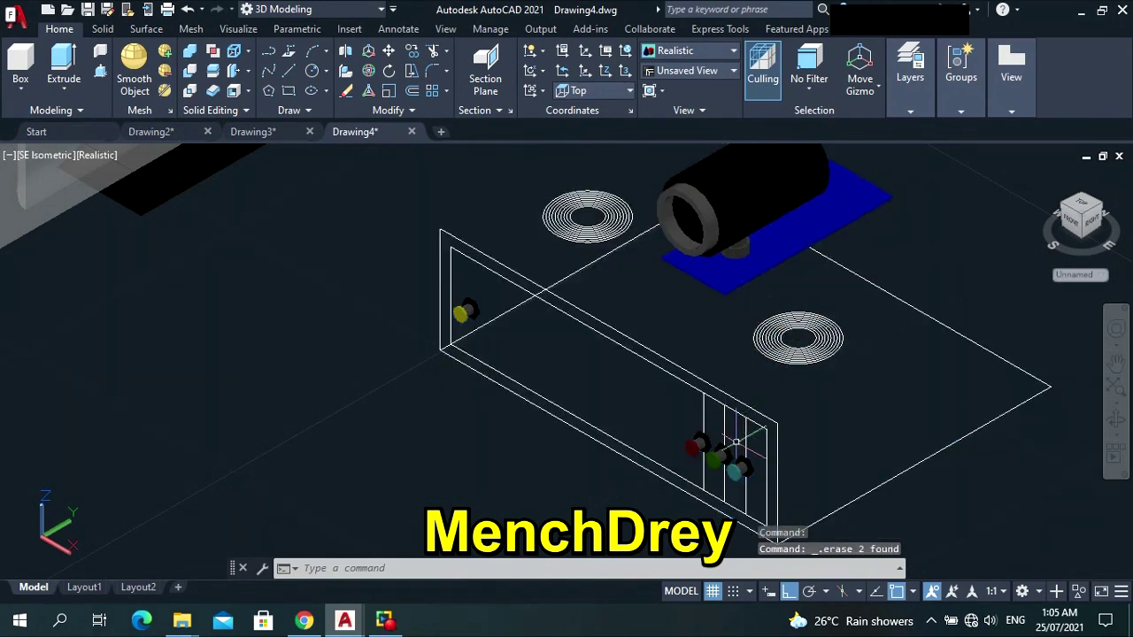
left_click(755, 445)
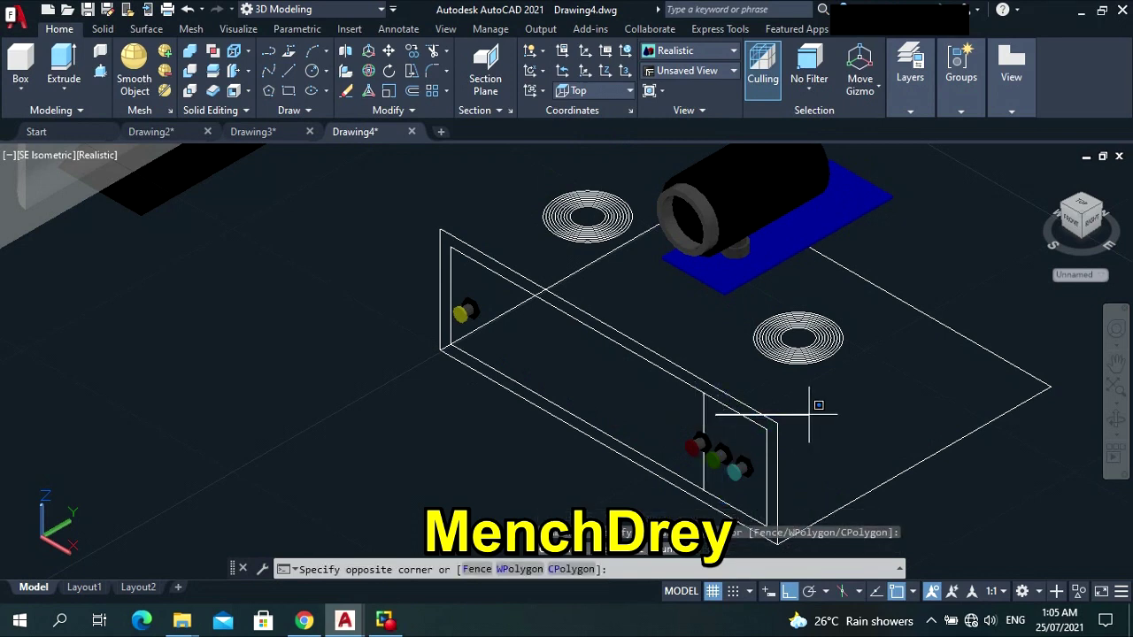
key("ctrl+z")
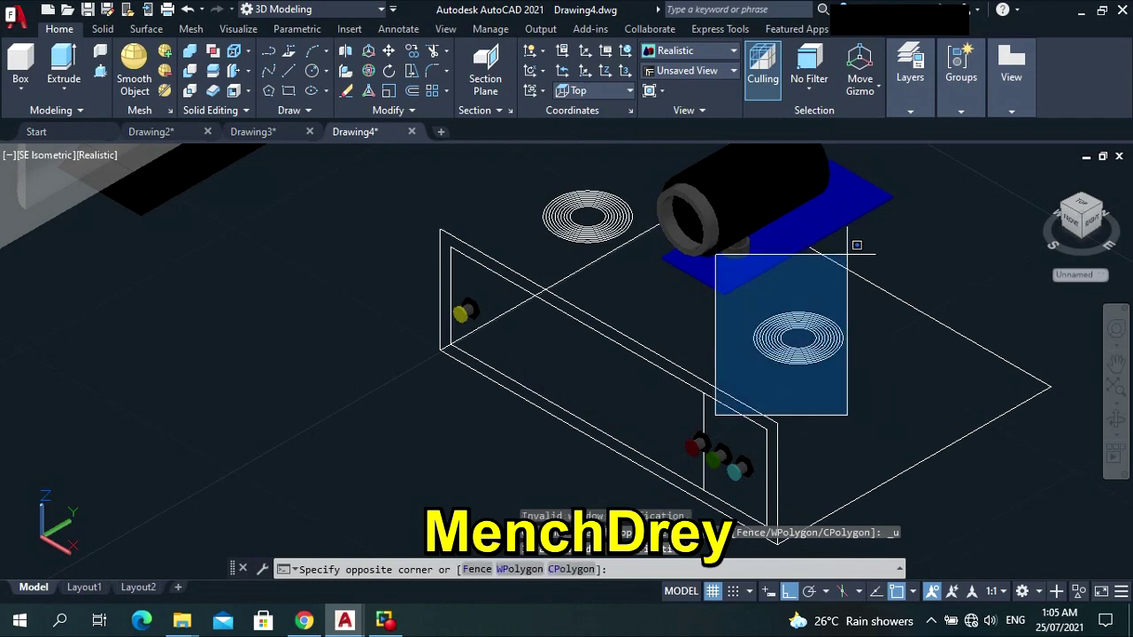
left_click(481, 386)
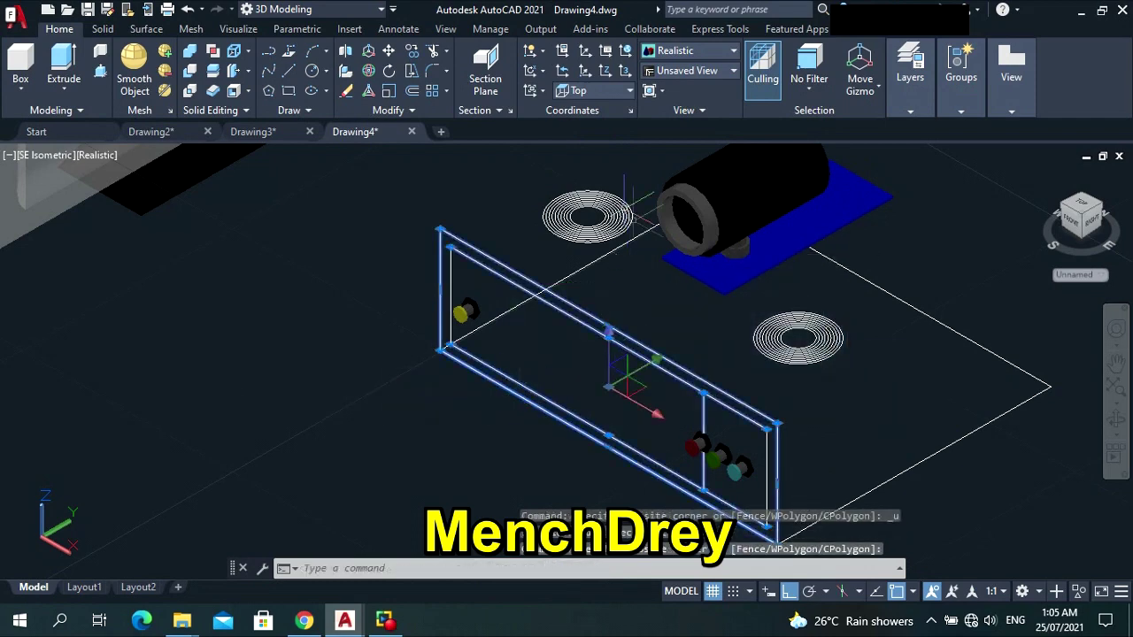
Undo the erasures of the box and the vertical lines on its front.
key("ctrl+z")
key("ctrl+z")
key("ctrl+z")
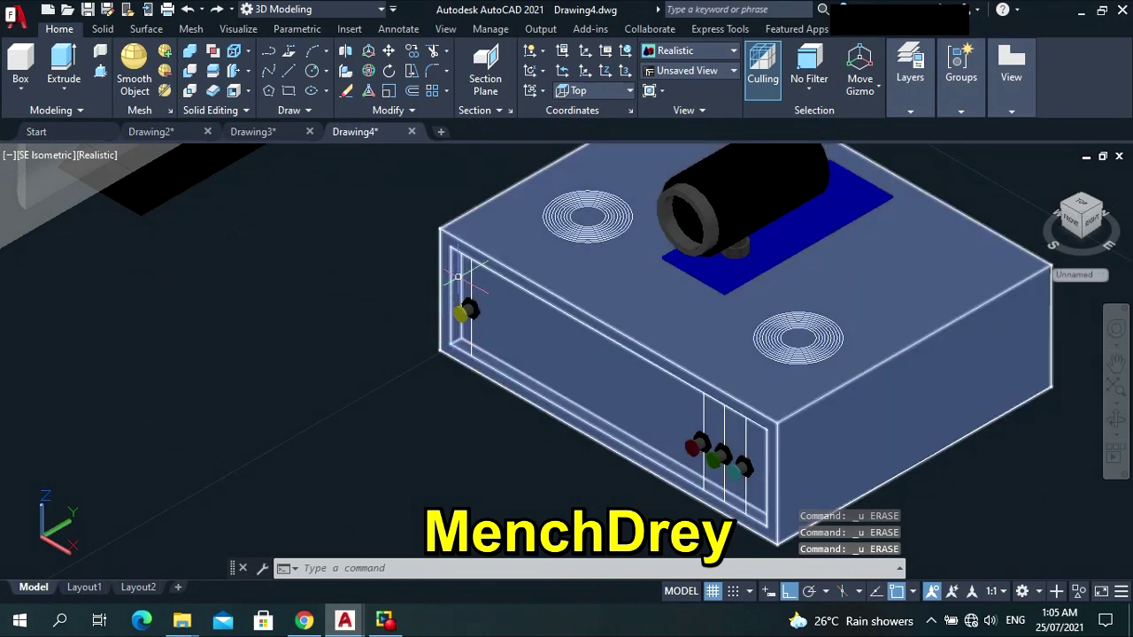
left_click(413, 267)
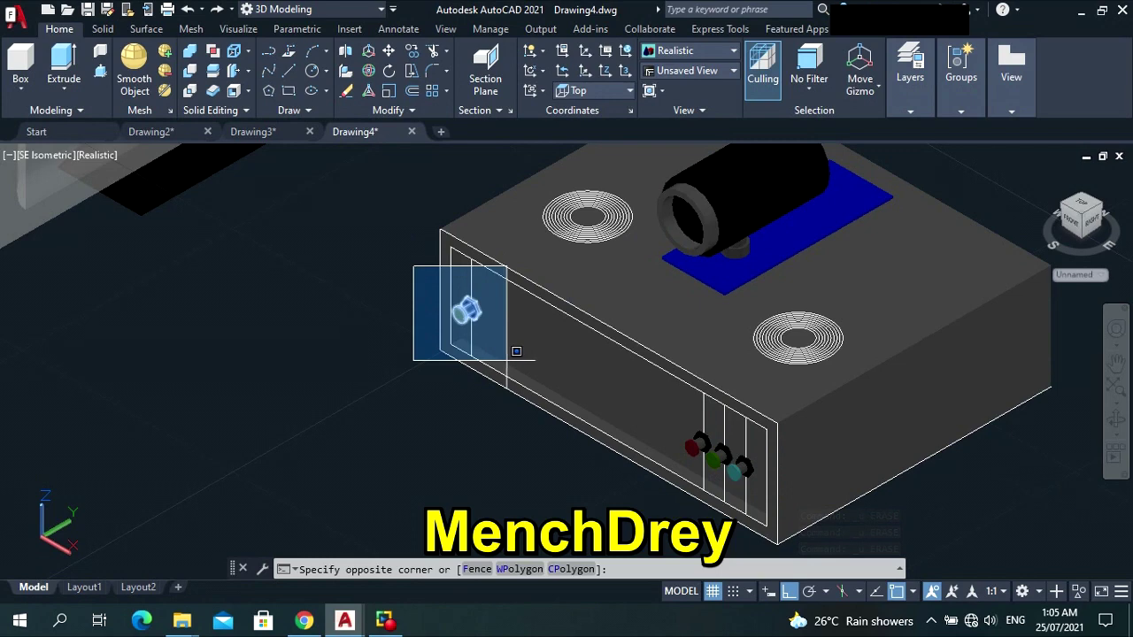
key("Escape")
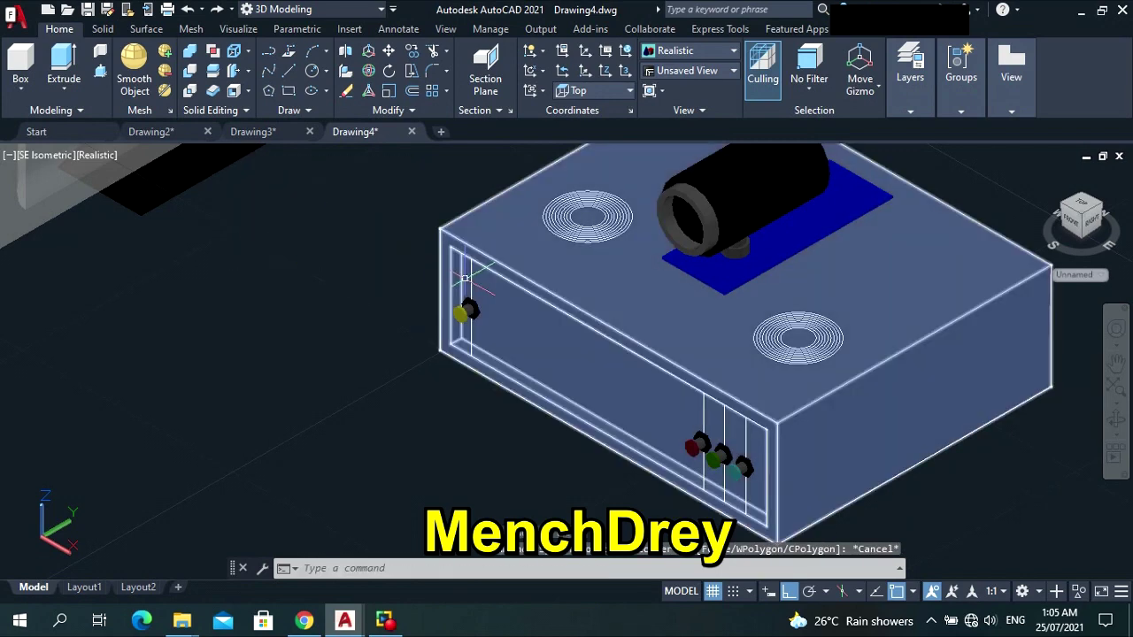
key("Escape")
key("Escape")
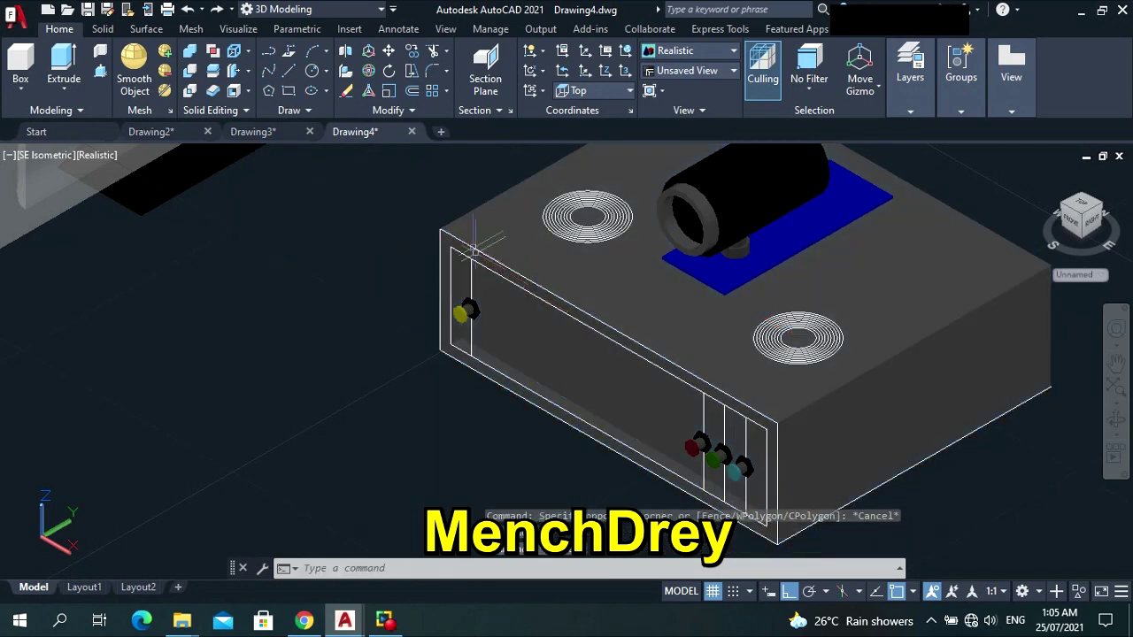
Erase only the vertical line behind the lone yellow-capped knob, keeping the box solid.
scroll(479, 270, "up", 3)
scroll(469, 280, "up", 3)
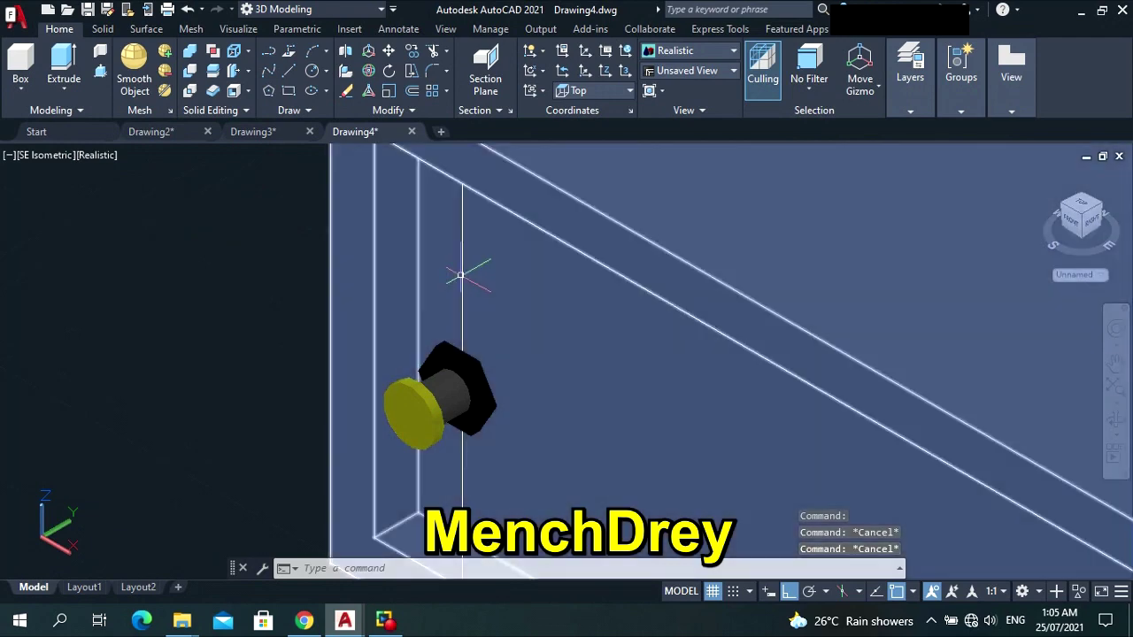
left_click(462, 272)
key("Escape")
left_click(464, 233)
left_click(460, 235)
left_click(462, 235)
key("Escape")
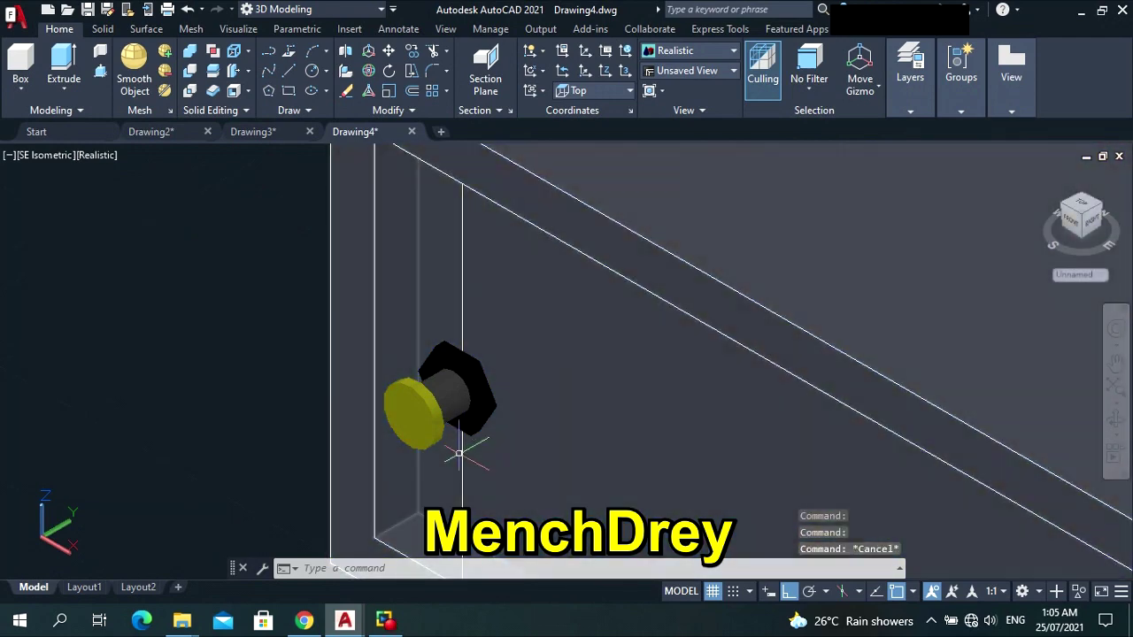
left_click(461, 453)
key("Delete")
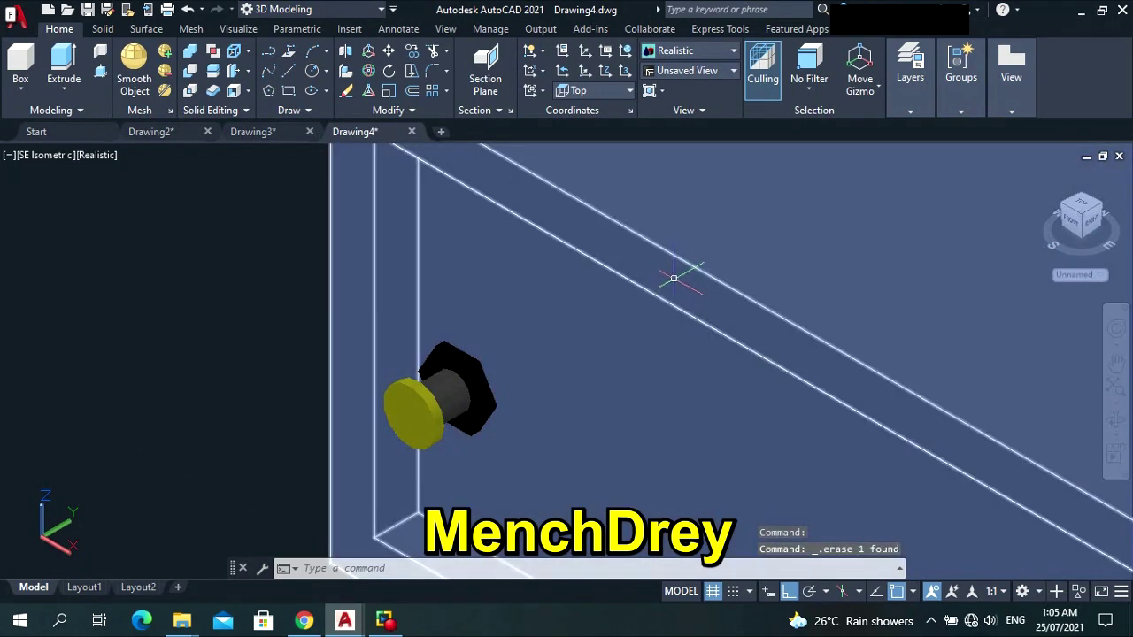
Erase the three vertical lines behind the red, green and cyan-capped knobs on the box's front.
scroll(677, 277, "down", 5)
scroll(662, 373, "down", 3)
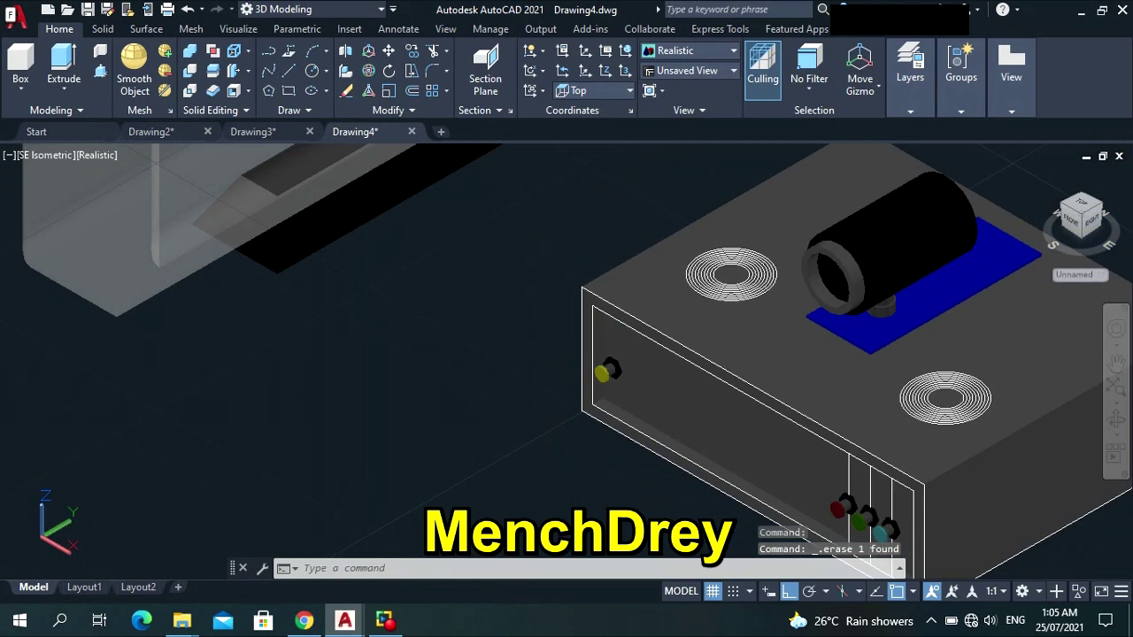
scroll(876, 407, "down", 5)
scroll(879, 405, "up", 6)
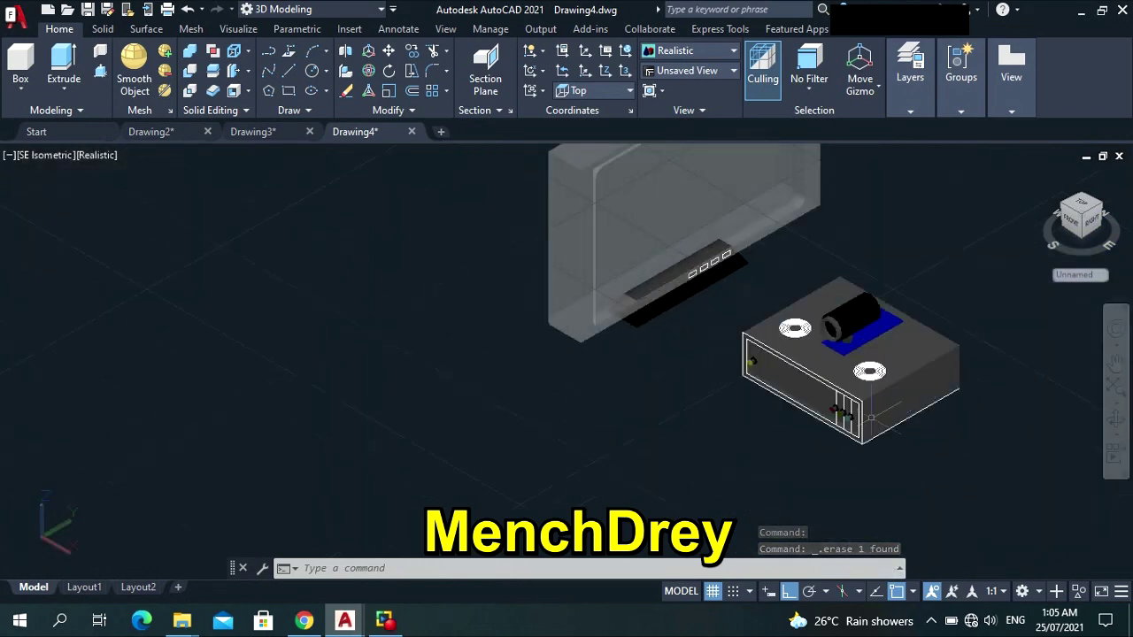
scroll(864, 417, "up", 2)
left_click(818, 382)
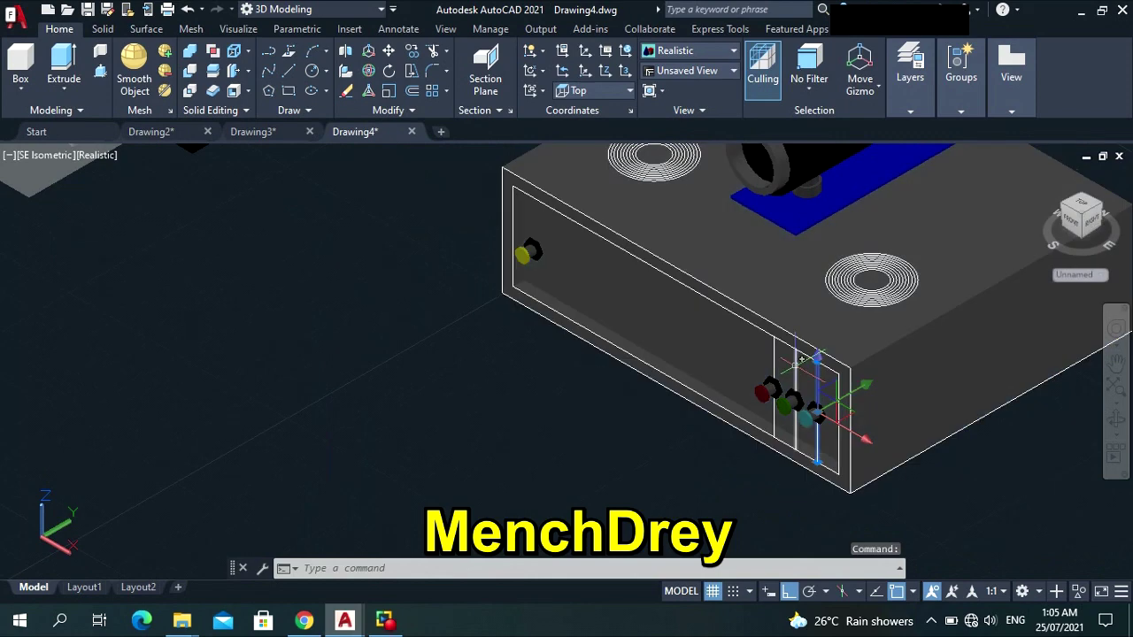
left_click(797, 359)
left_click(776, 356)
key("Delete")
scroll(739, 239, "down", 4)
scroll(747, 216, "up", 1)
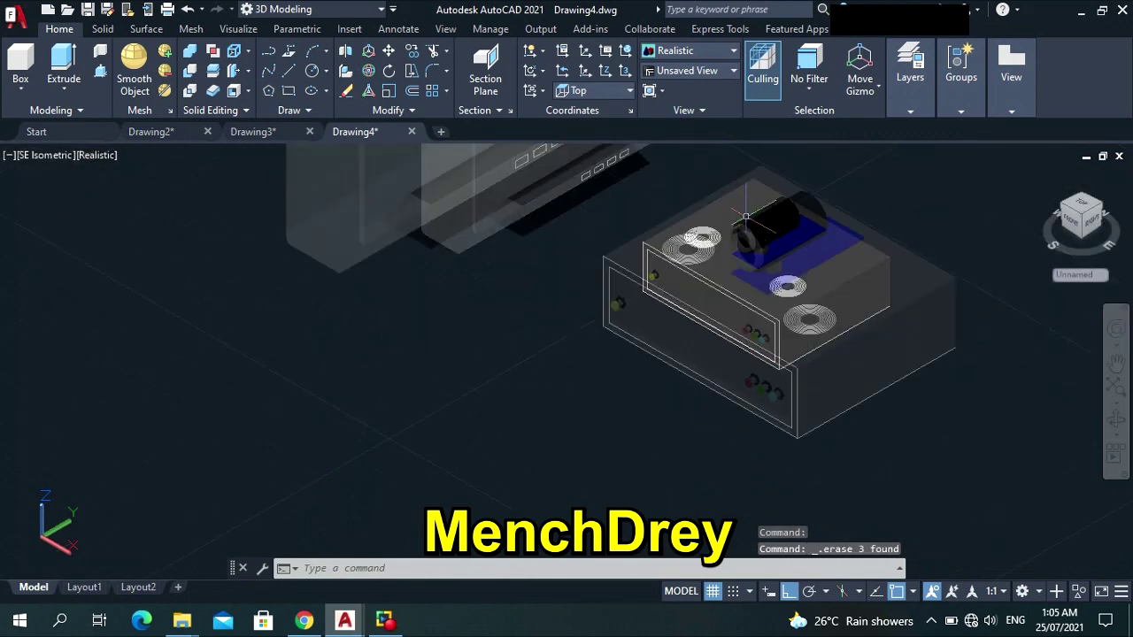
scroll(746, 216, "up", 2)
left_click(668, 240)
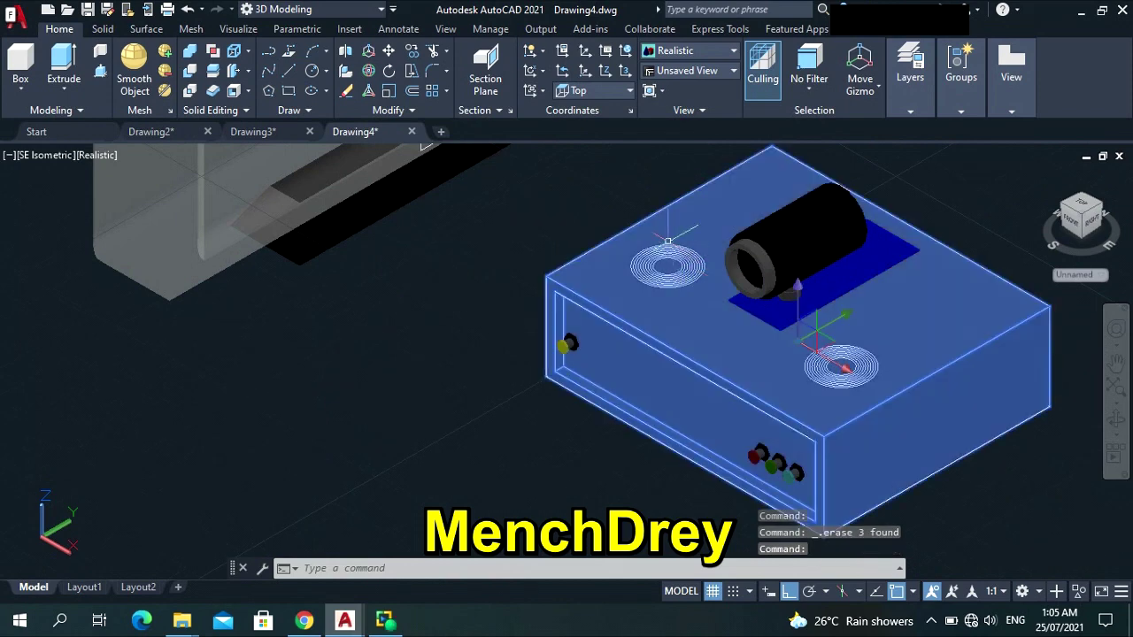
left_click(689, 304)
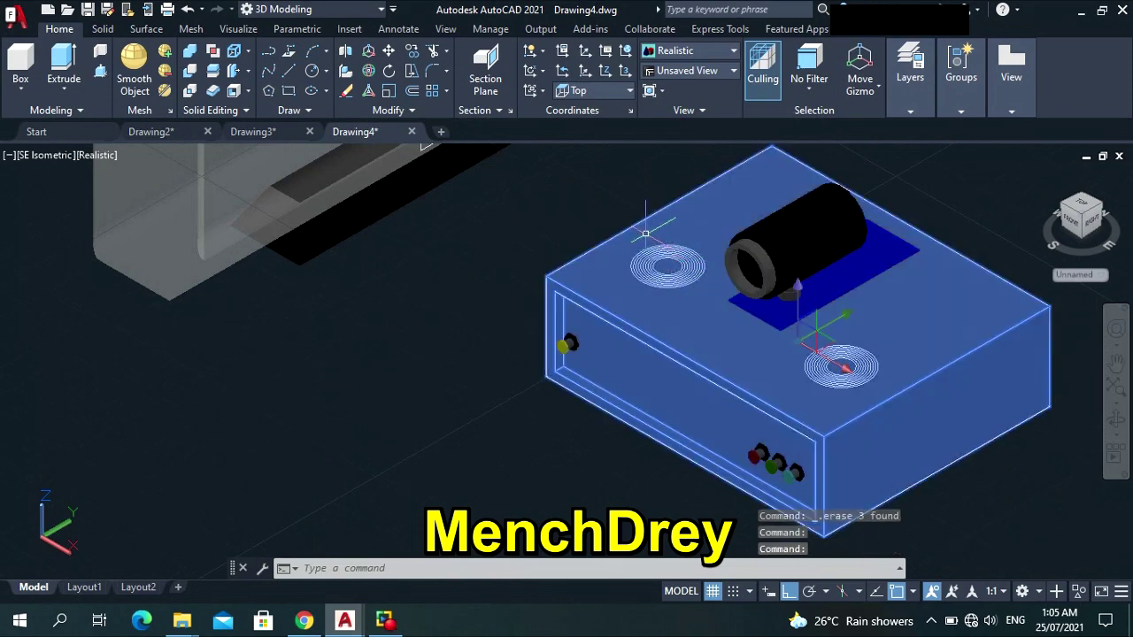
scroll(629, 235, "down", 3)
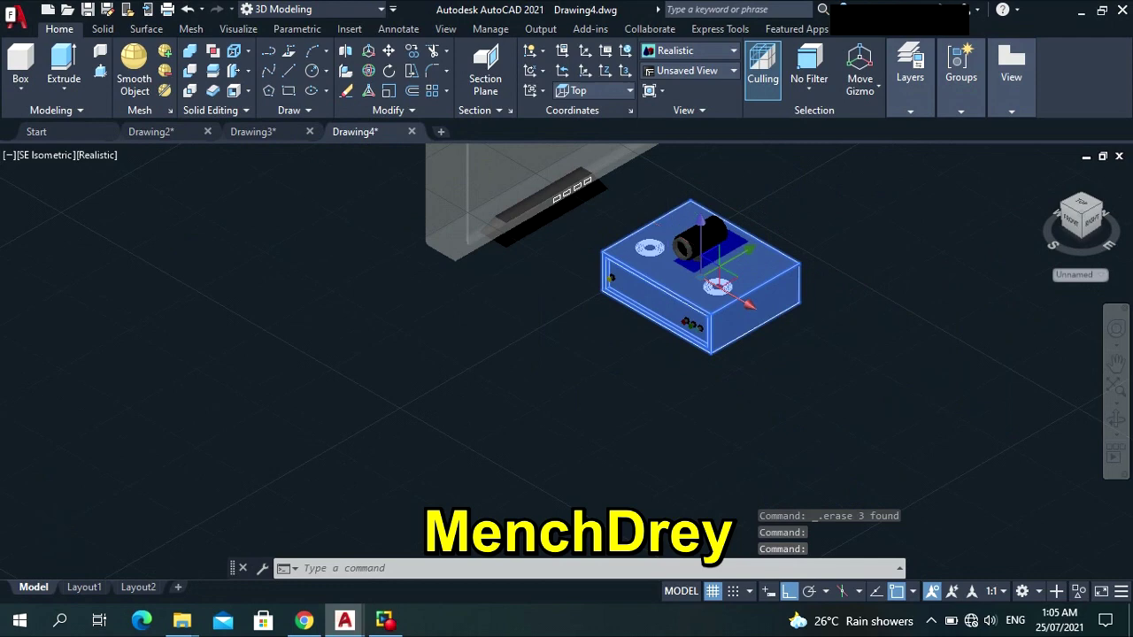
scroll(677, 237, "up", 3)
scroll(636, 215, "up", 2)
left_click(541, 279)
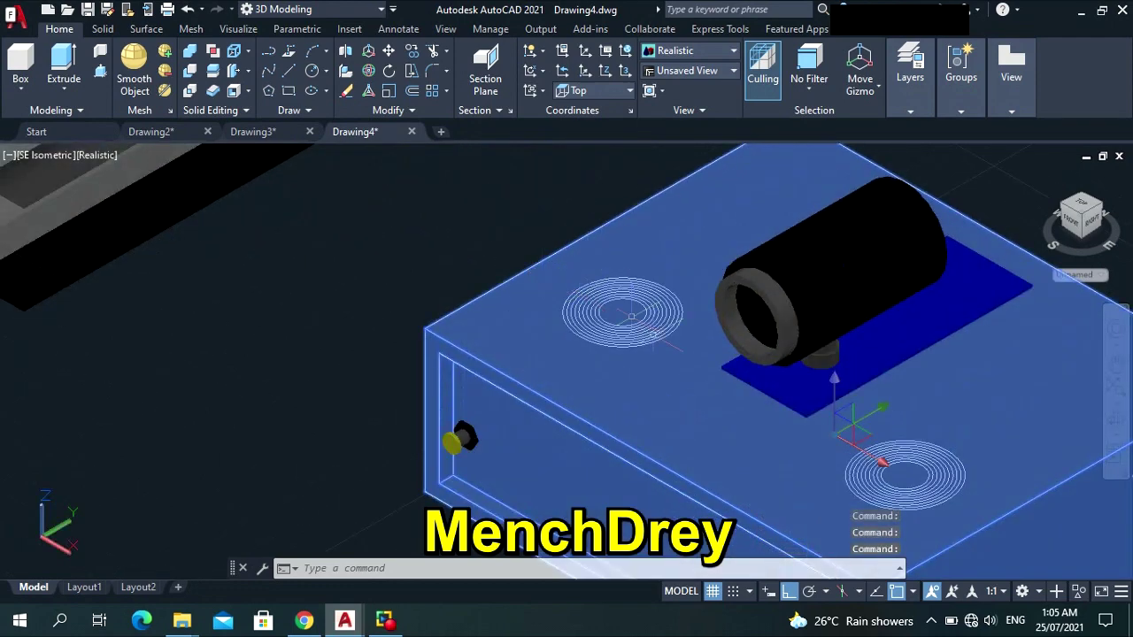
Switch the model to the 2D Wireframe visual style and clear the box selection.
left_click(91, 156)
left_click(133, 192)
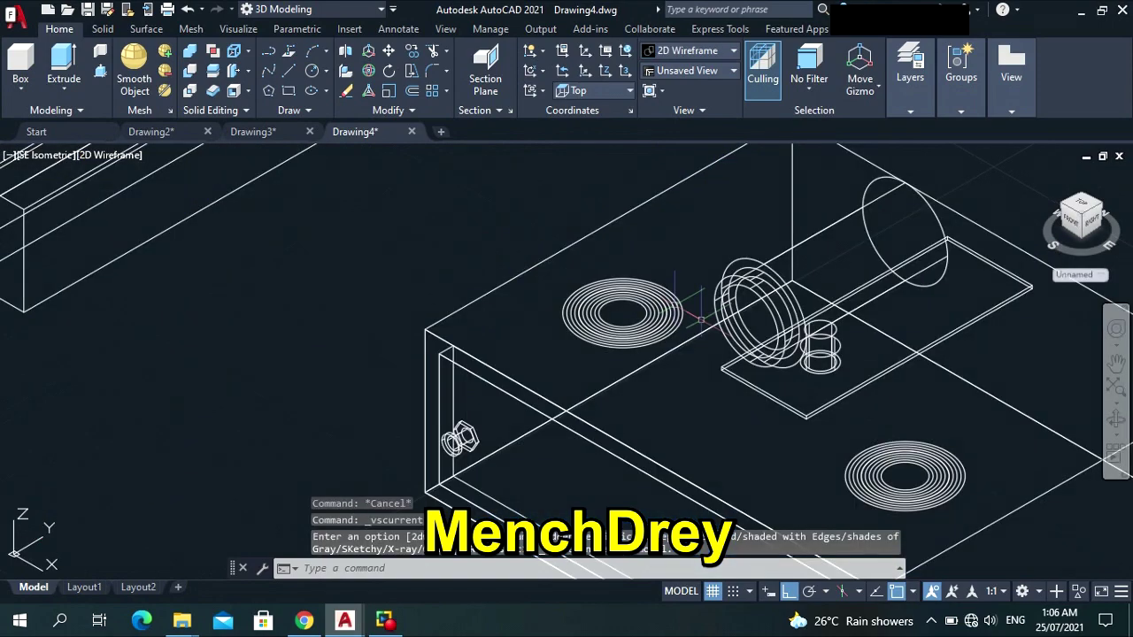
scroll(699, 325, "down", 4)
scroll(699, 326, "up", 2)
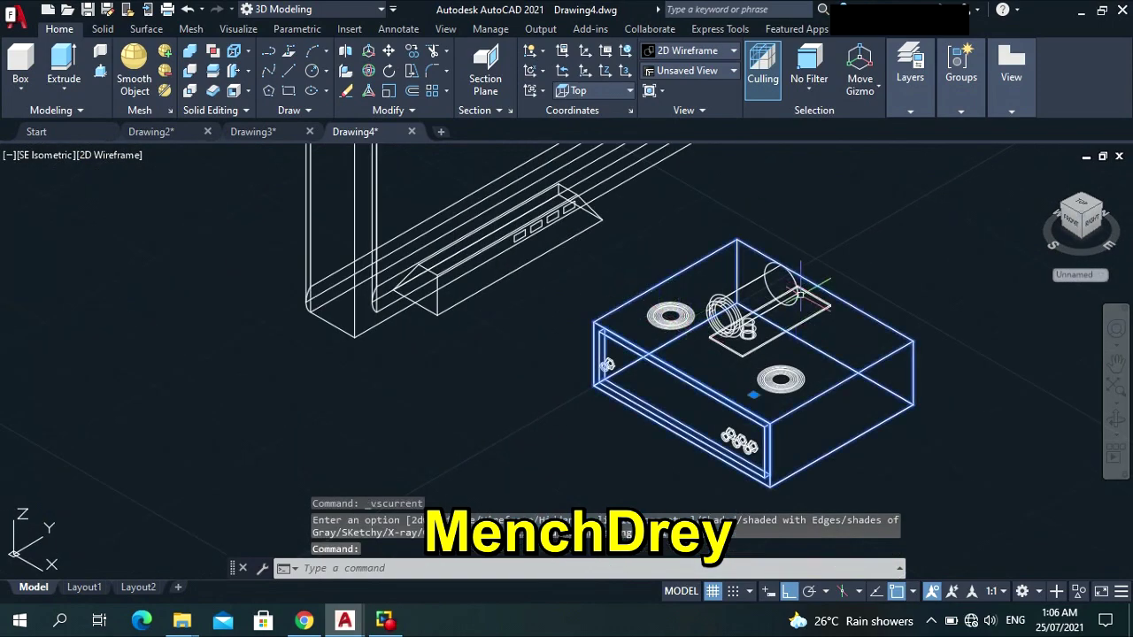
key("Escape")
Set the colour of both sets of concentric circles on the box's top face to Cyan in their properties.
left_click(810, 387)
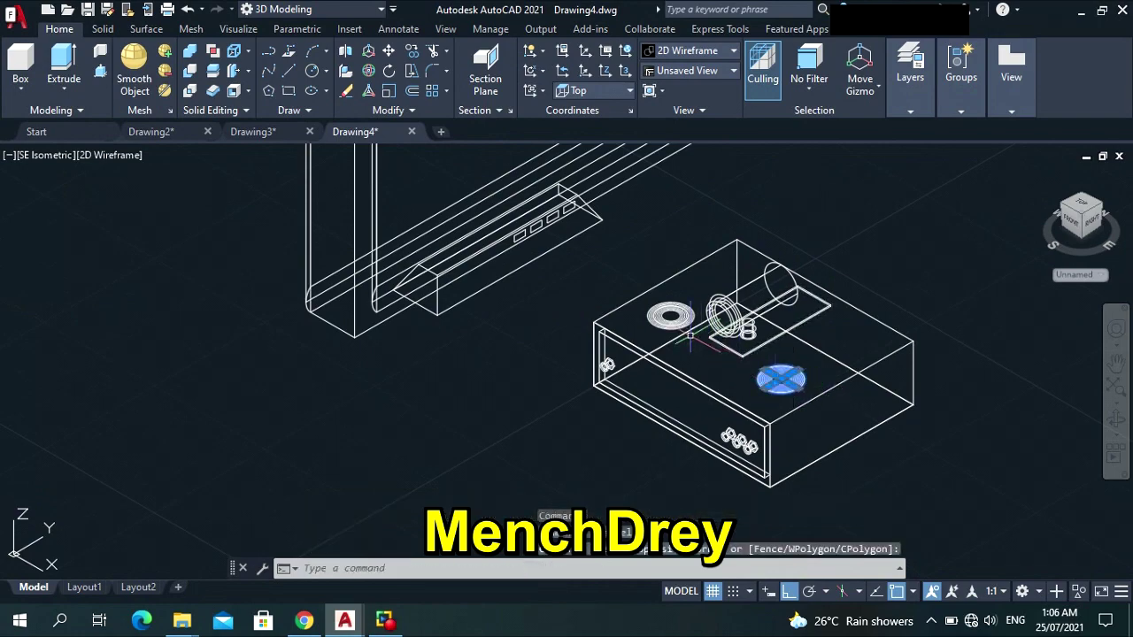
scroll(694, 305, "up", 1)
scroll(691, 314, "up", 3)
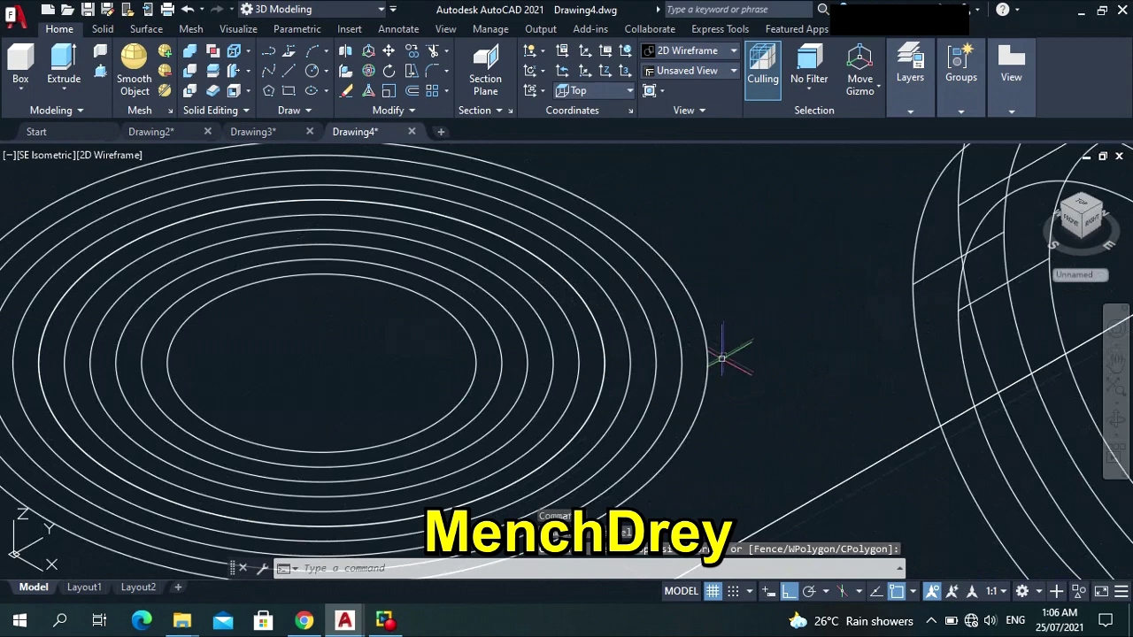
scroll(731, 354, "down", 1)
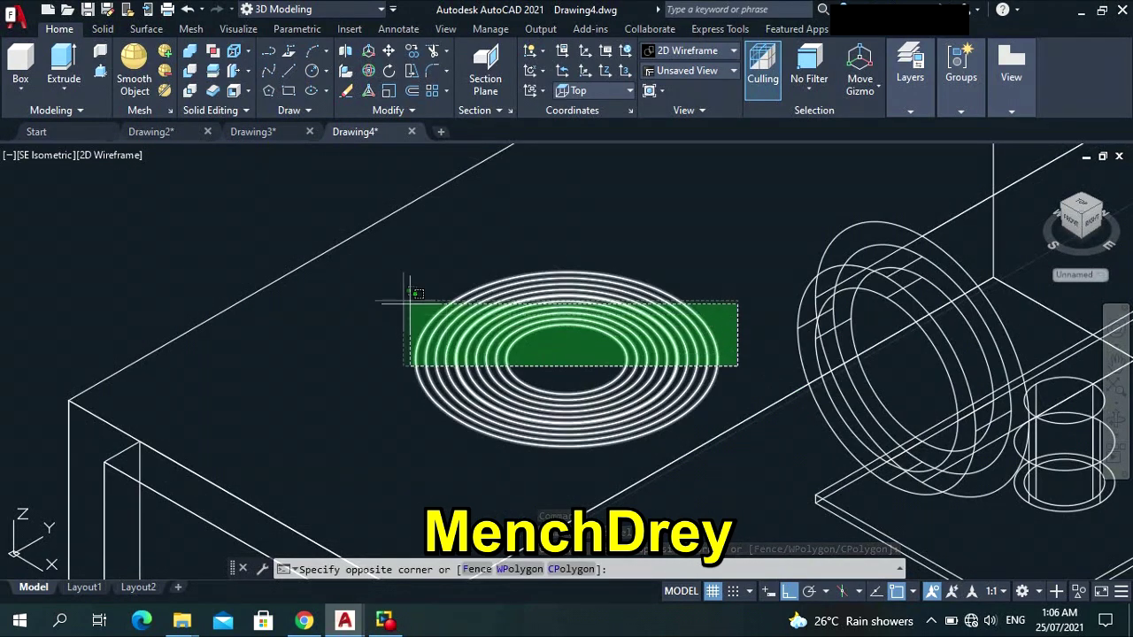
left_click(370, 269)
scroll(518, 304, "down", 5)
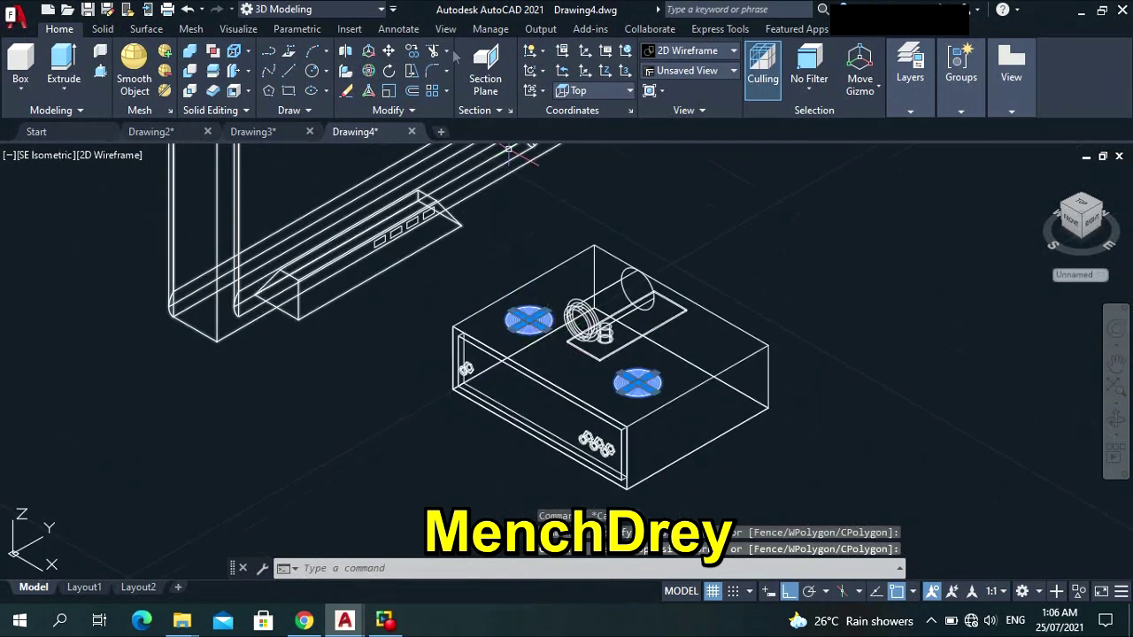
type("p")
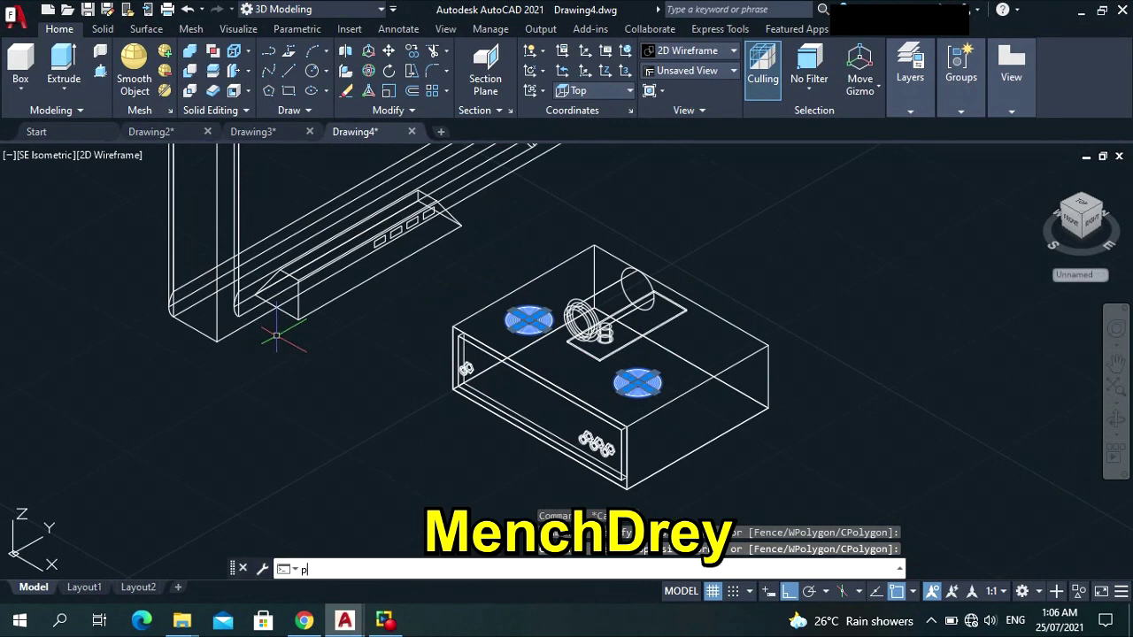
type("roperties")
key("Return")
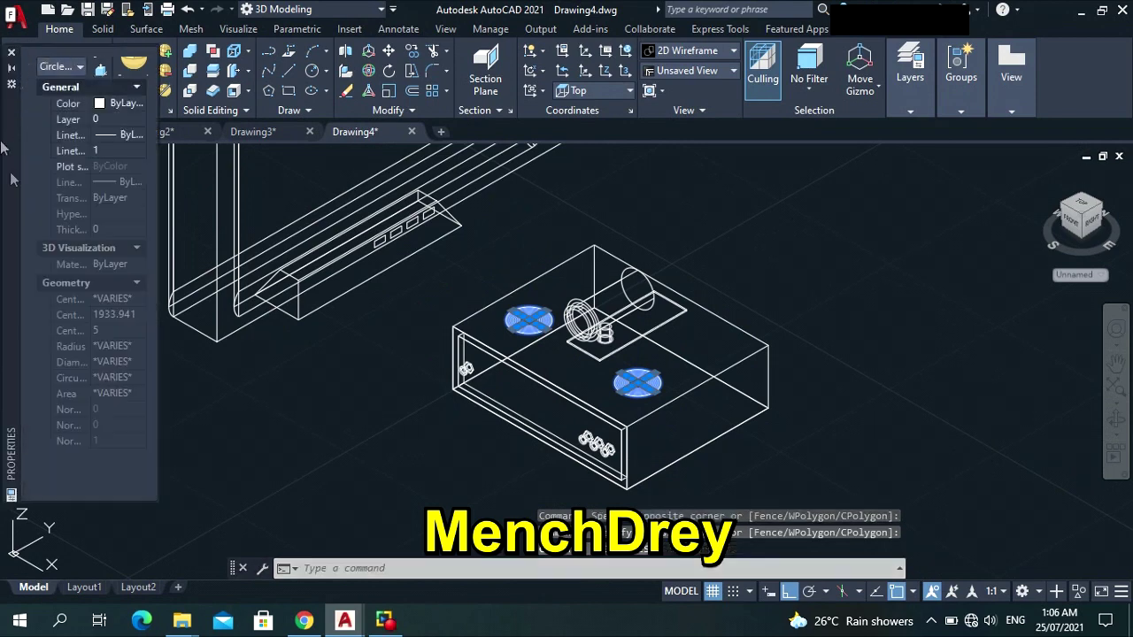
left_click(117, 105)
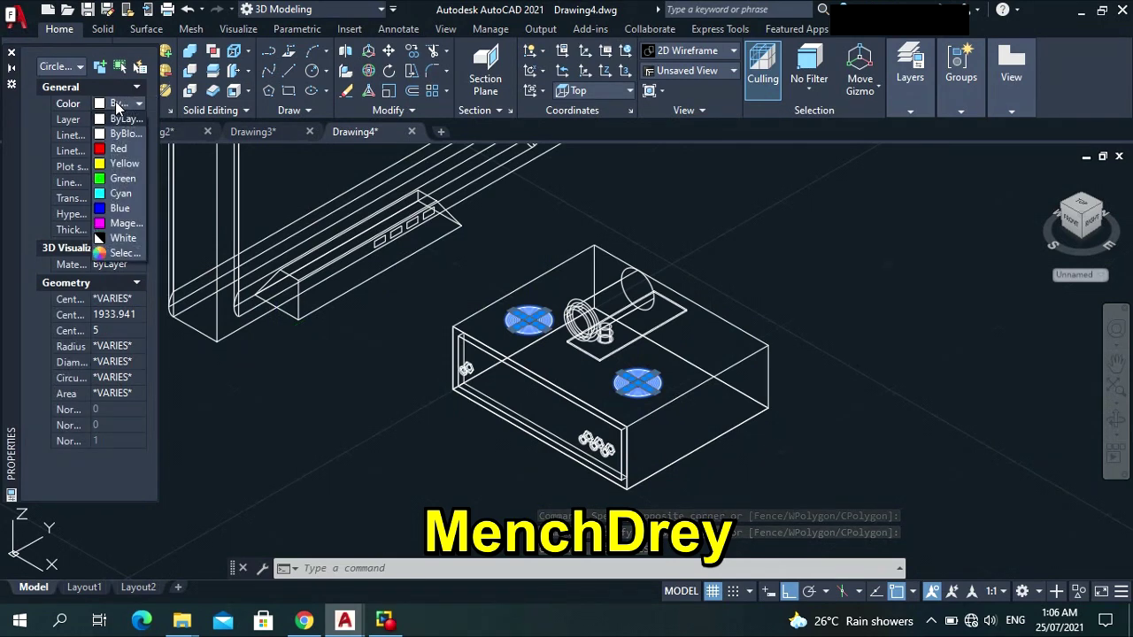
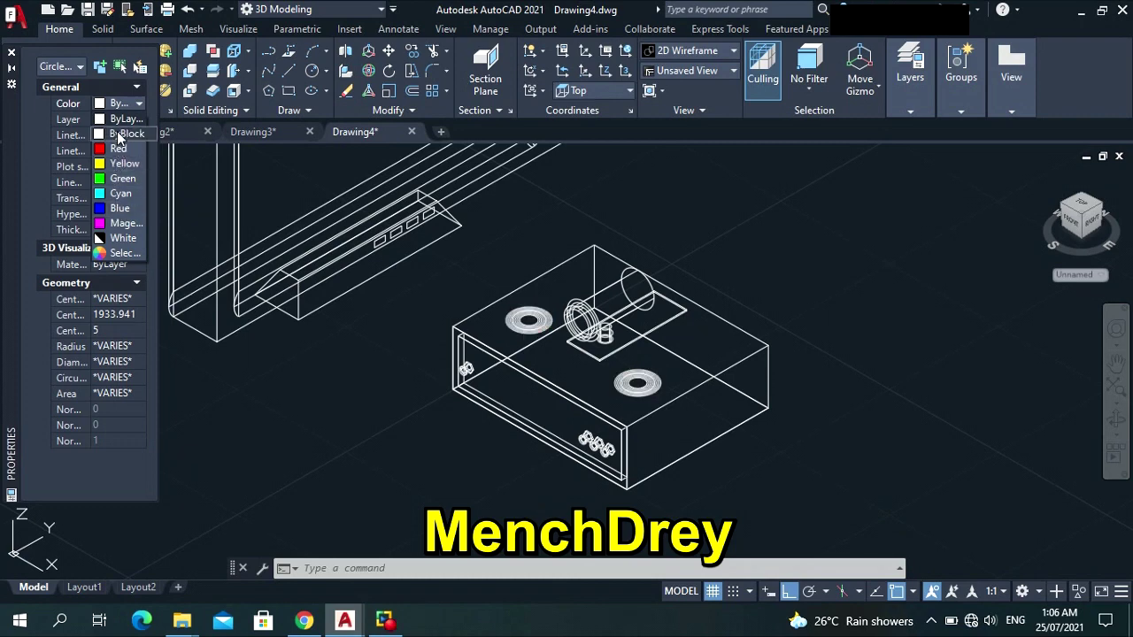
left_click(119, 195)
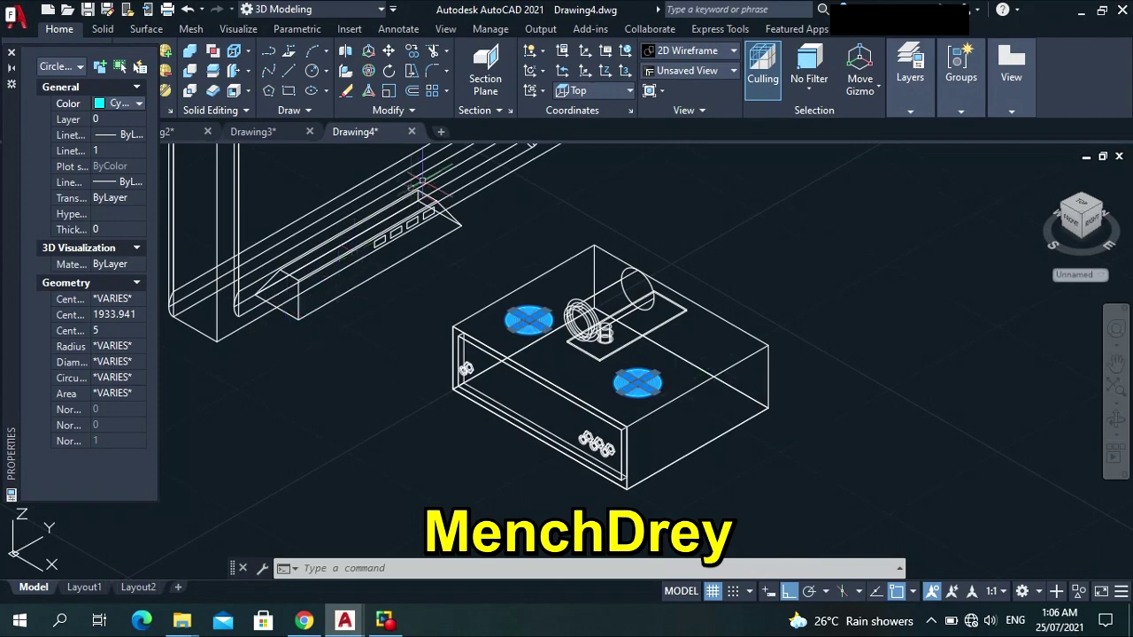
Add the array of four small rectangles on the television's base to the selection and colour everything selected Cyan.
scroll(381, 205, "up", 4)
scroll(380, 205, "up", 2)
left_click(385, 292)
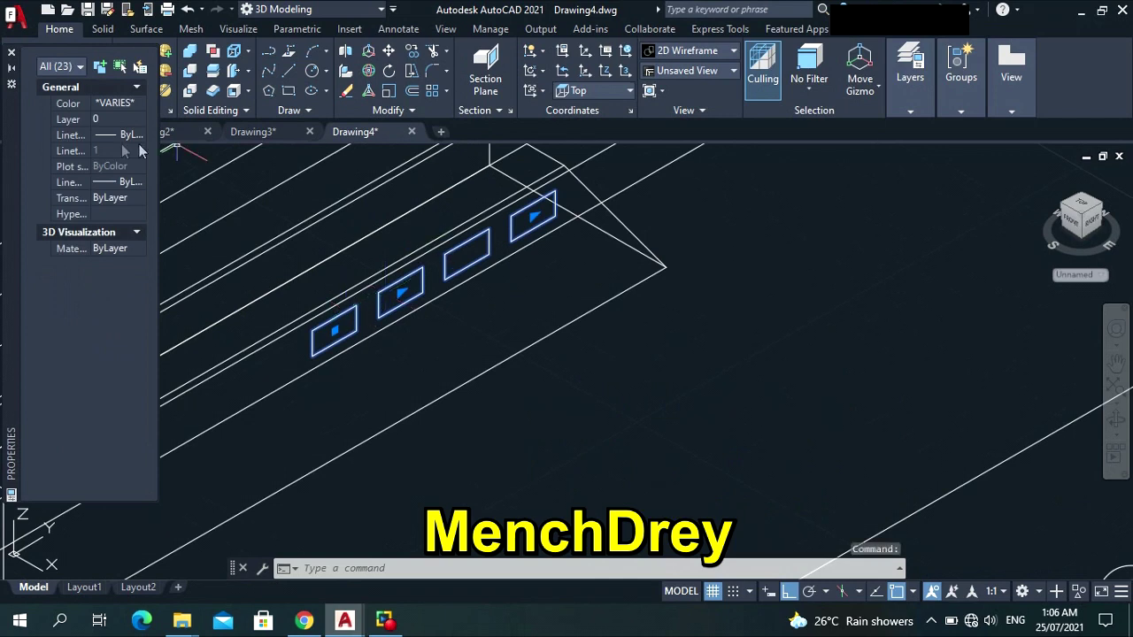
left_click(103, 105)
left_click(112, 106)
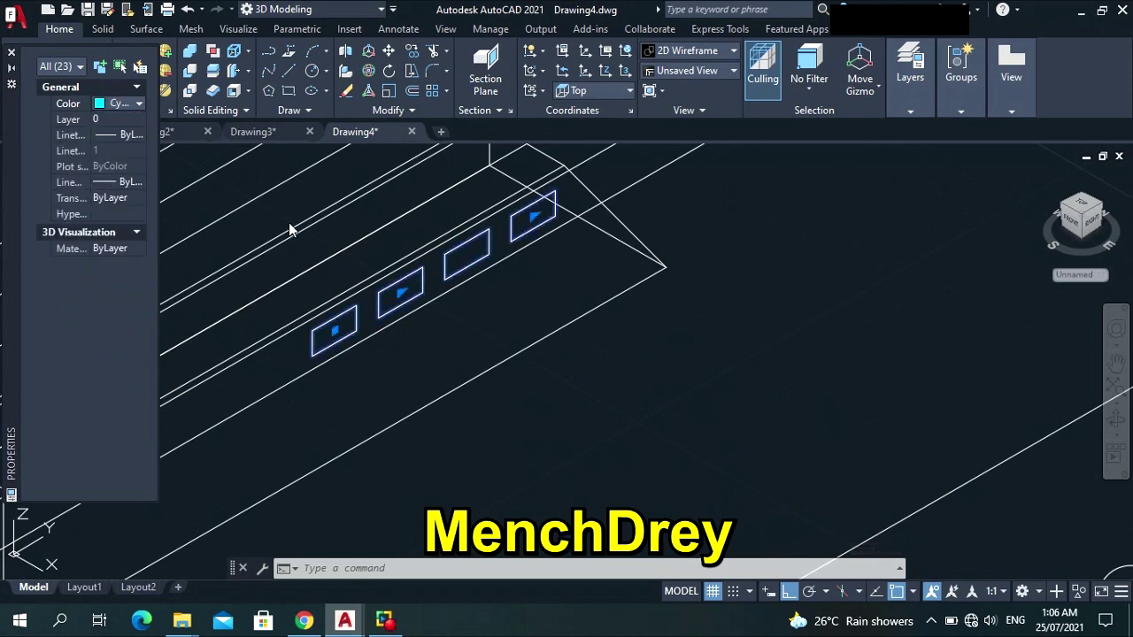
key("Escape")
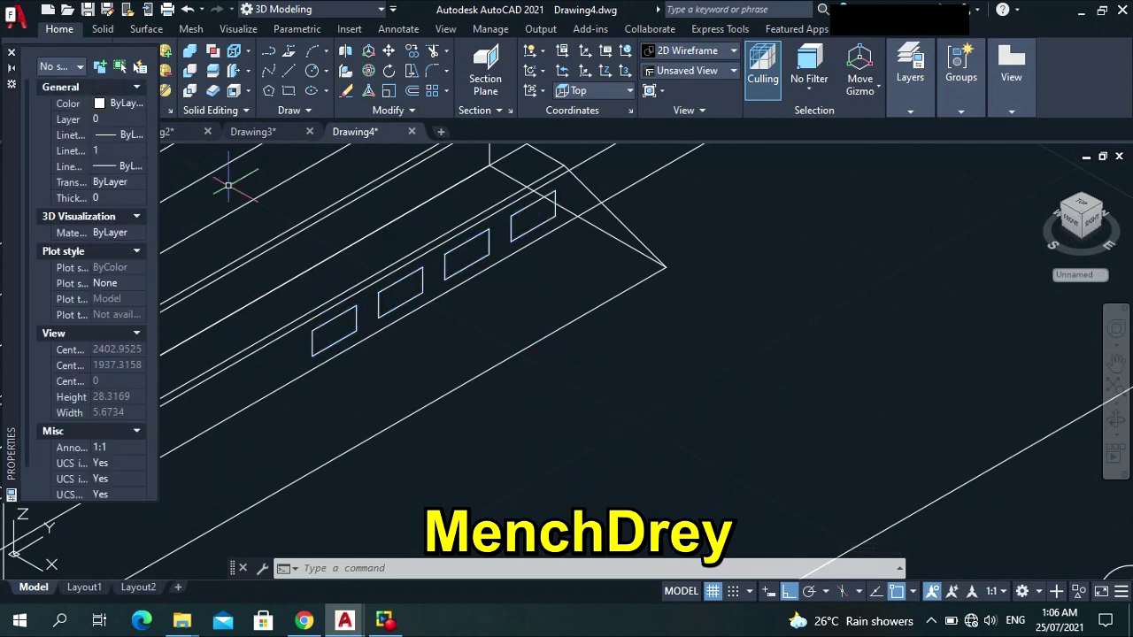
Reselect only the four-rectangle array on the television's base and reapply Cyan as its colour.
left_click(362, 273)
left_click(385, 285)
left_click(385, 285)
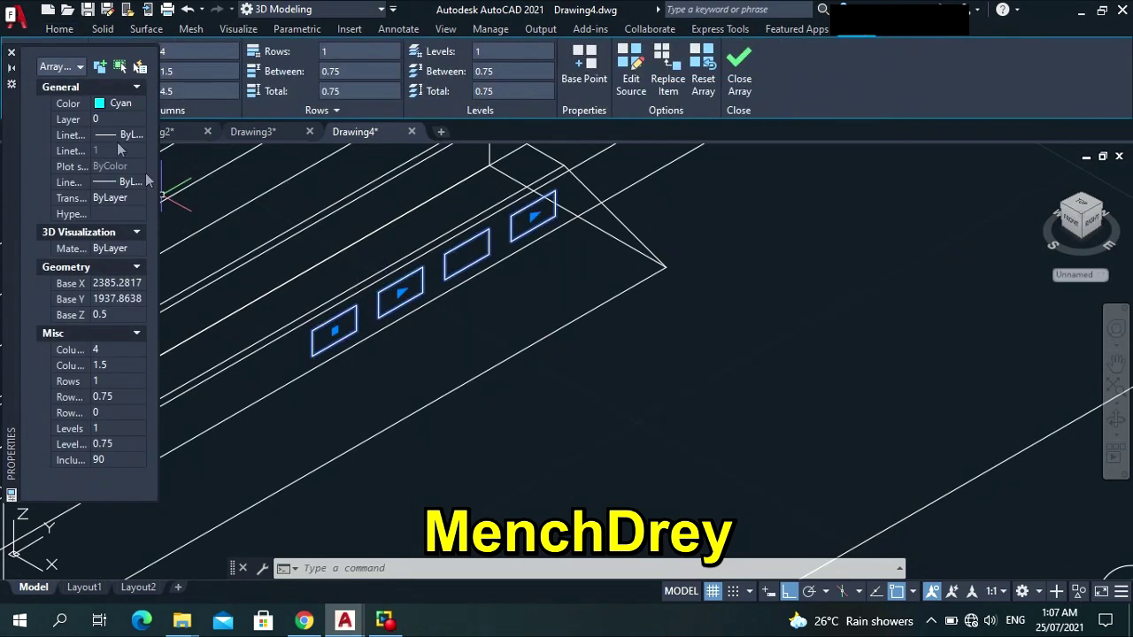
left_click(126, 105)
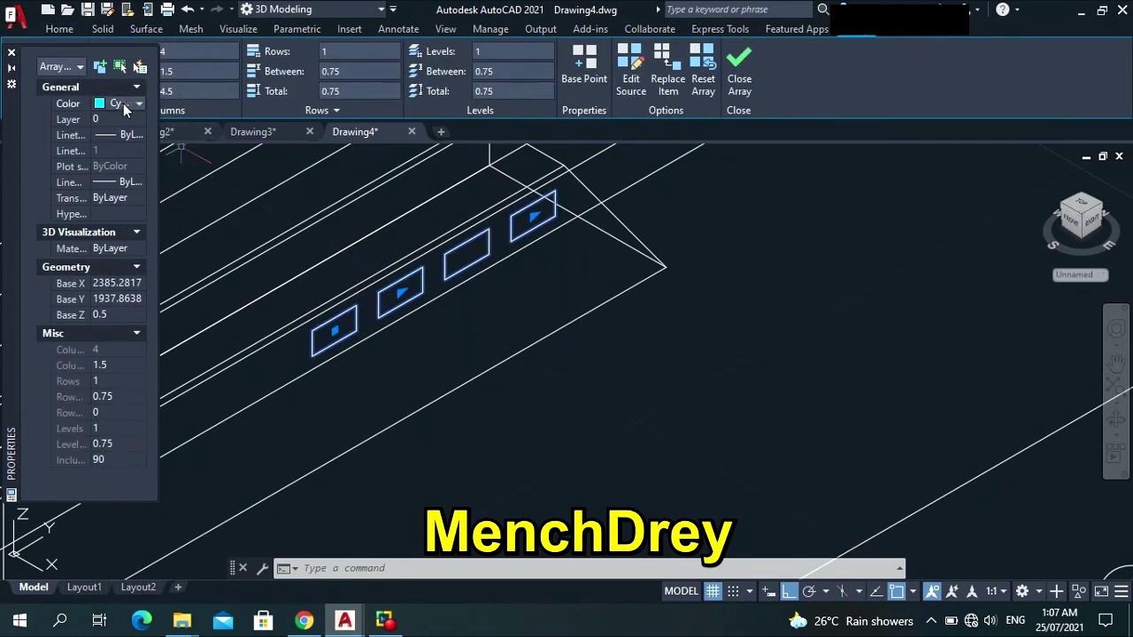
left_click(134, 104)
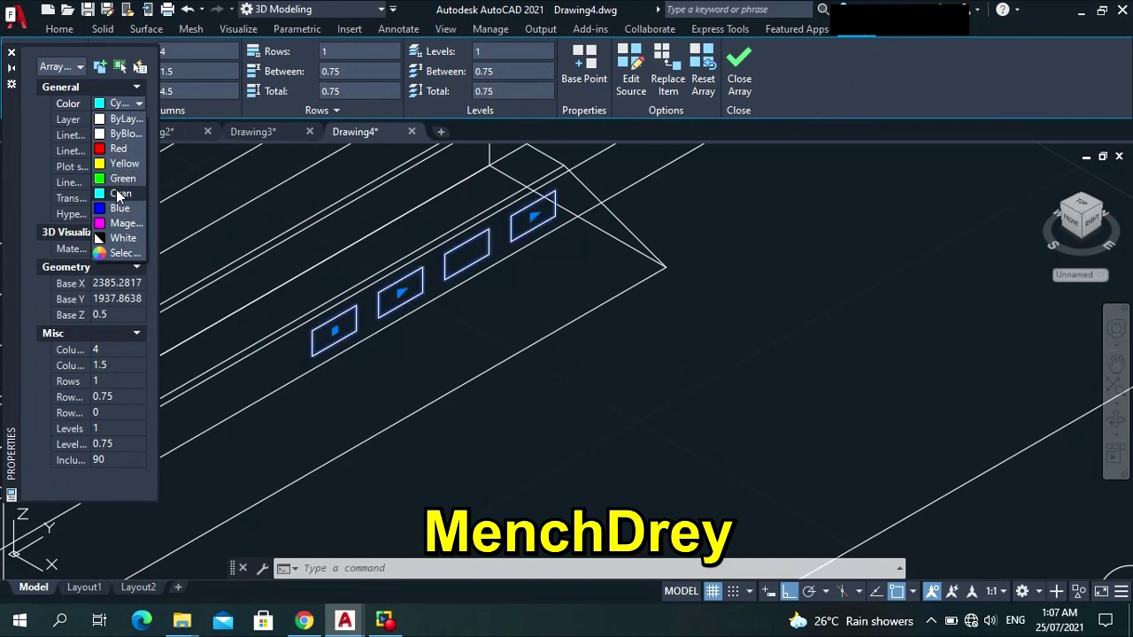
left_click(395, 290)
left_click(727, 342)
left_click(198, 227)
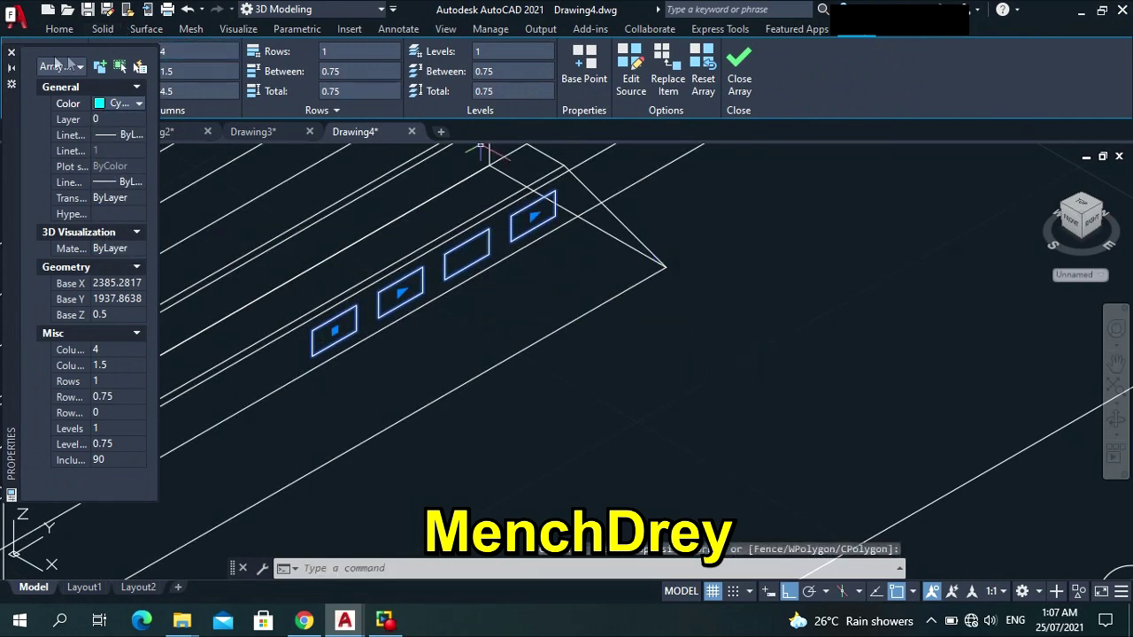
Close the object properties, deselect the rectangle array and return the model to the Realistic visual style.
left_click(11, 54)
scroll(418, 223, "down", 6)
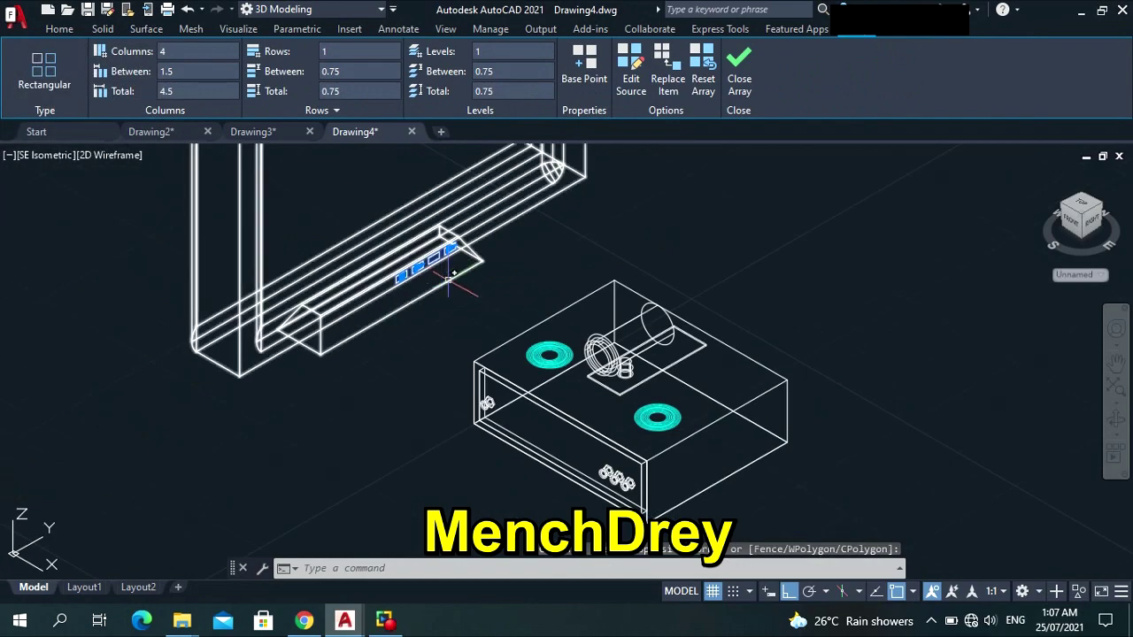
scroll(457, 285, "up", 3)
scroll(456, 285, "down", 4)
scroll(505, 245, "up", 3)
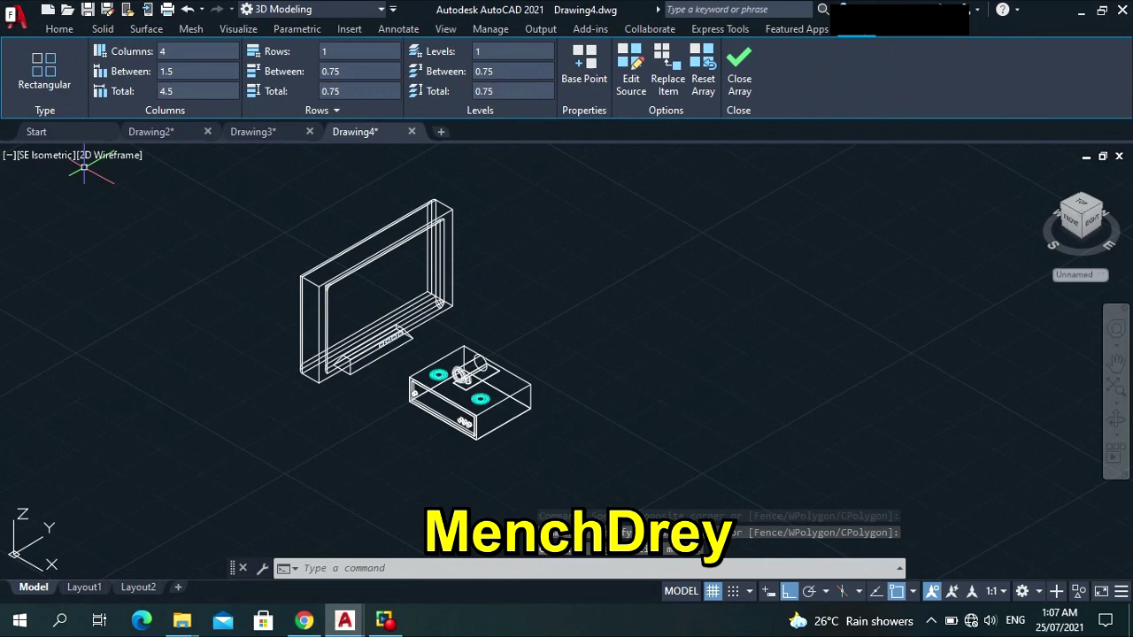
key("Escape")
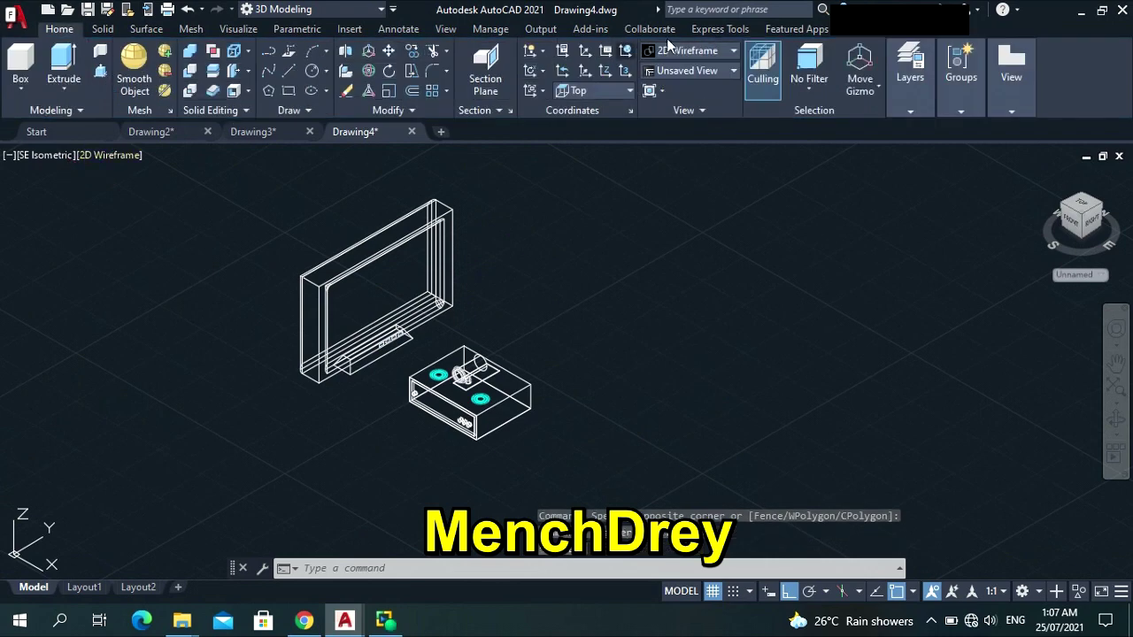
left_click(107, 155)
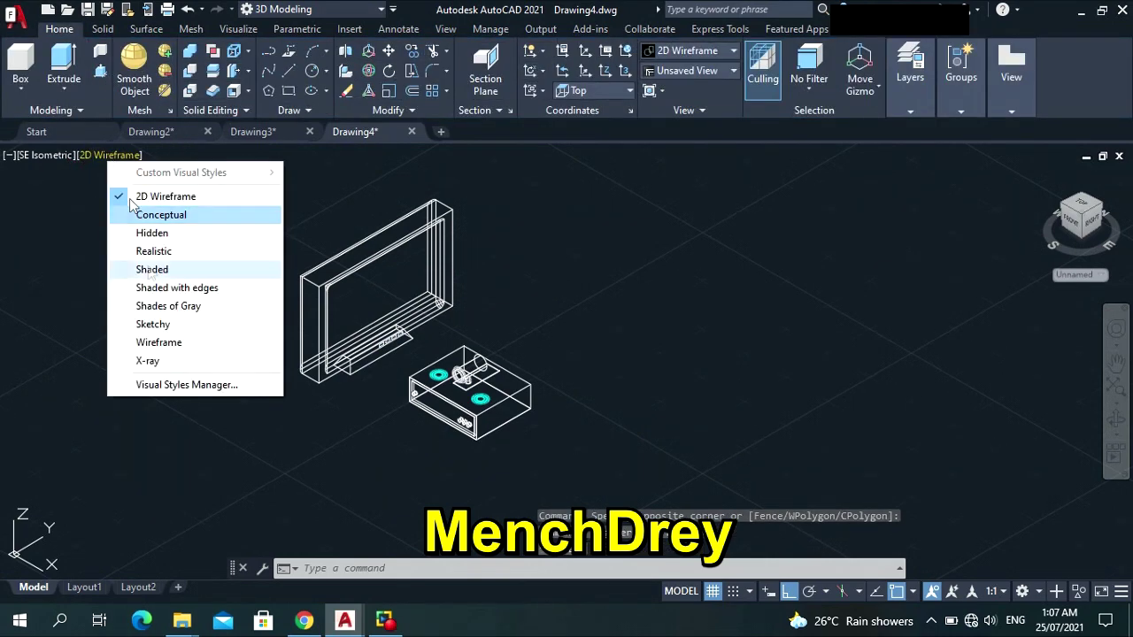
left_click(154, 251)
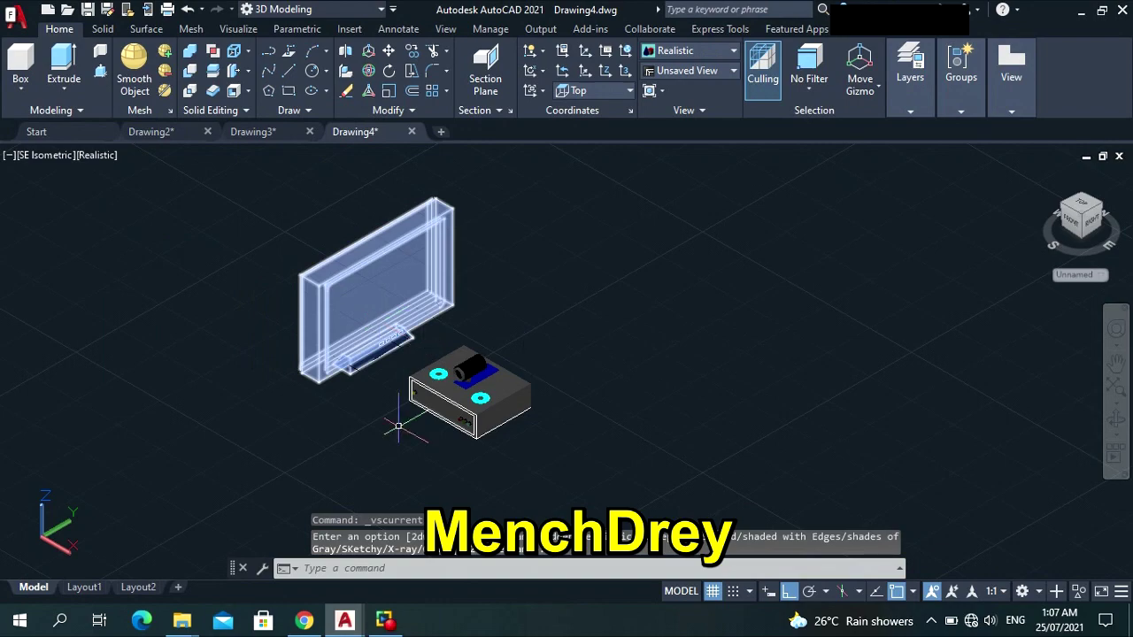
Recolour the four-rectangle array on the television's base through its properties, trying Red before setting it to Green.
scroll(399, 427, "up", 5)
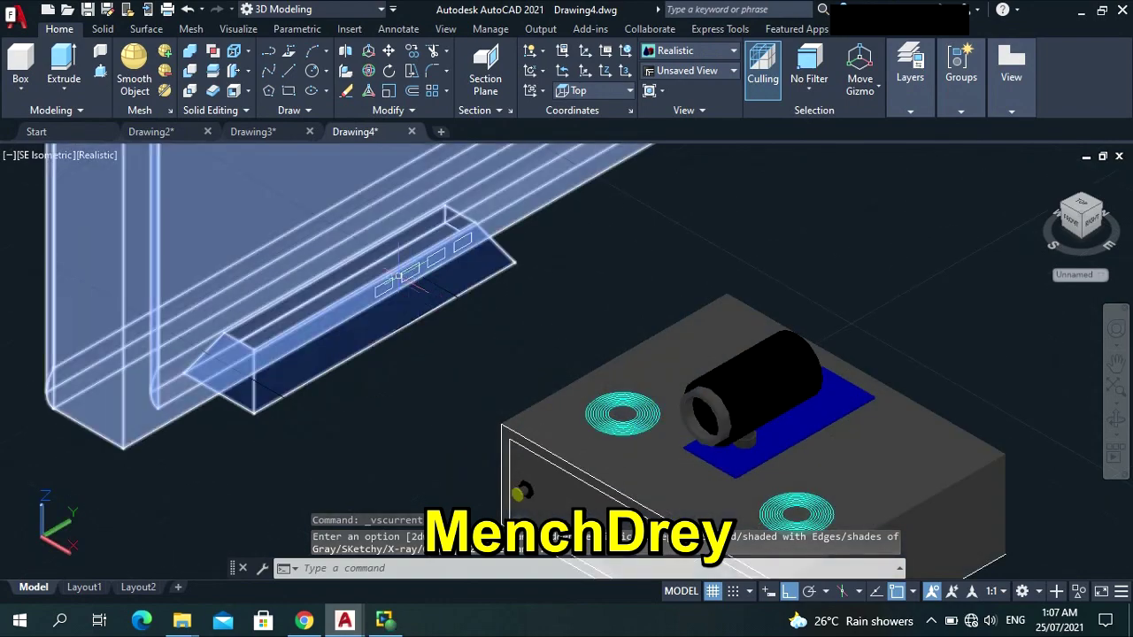
scroll(401, 277, "up", 3)
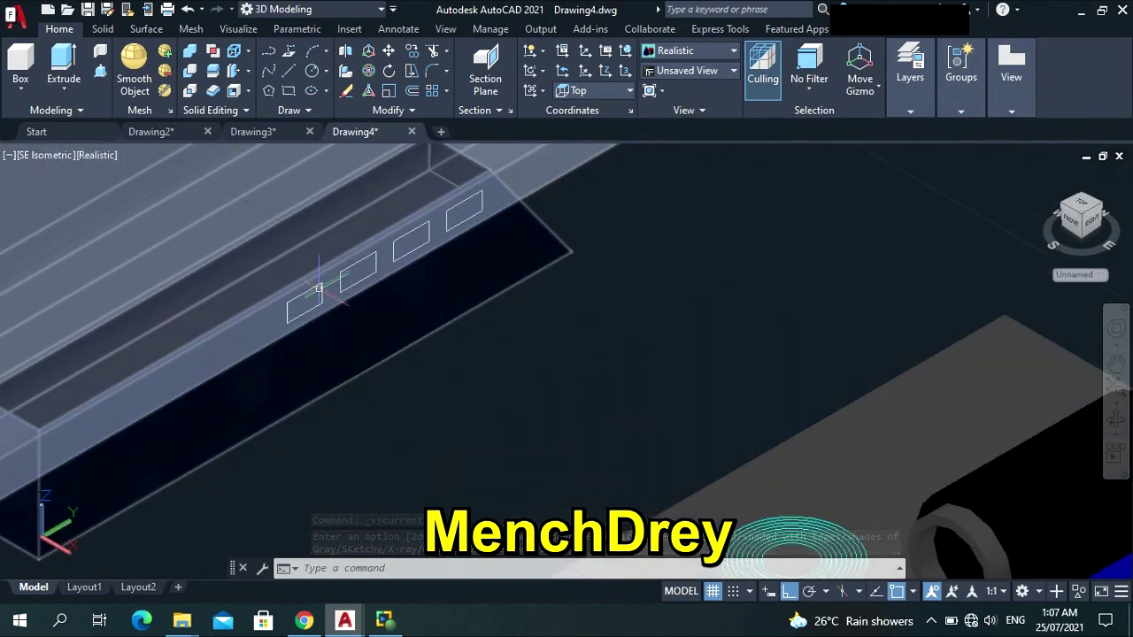
left_click(318, 288)
left_click(177, 266)
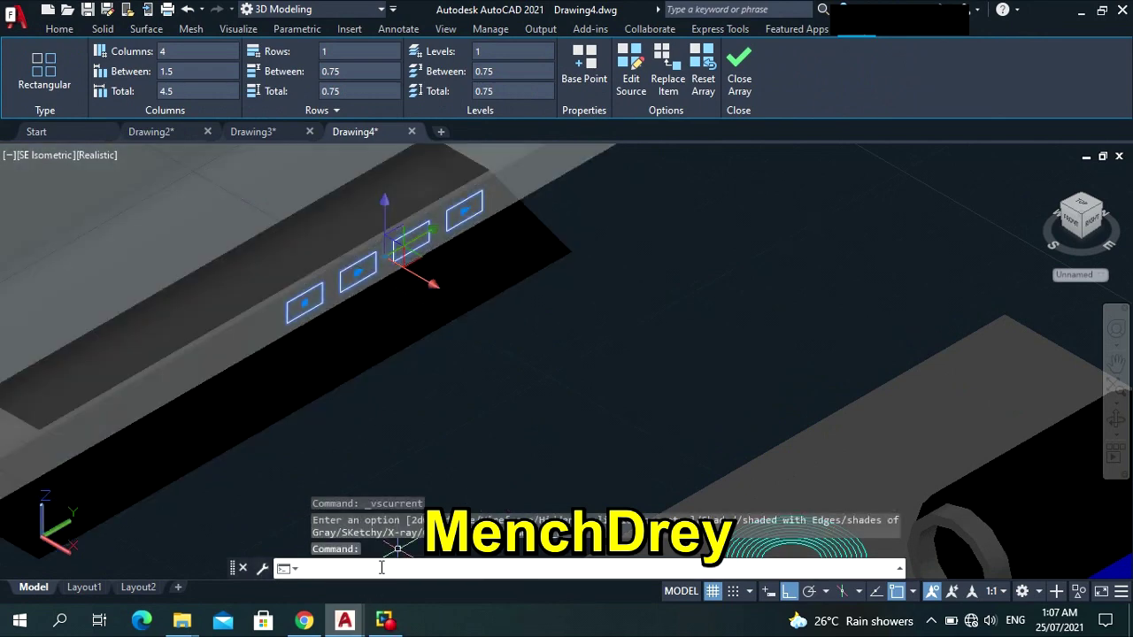
type("ies")
key("Return")
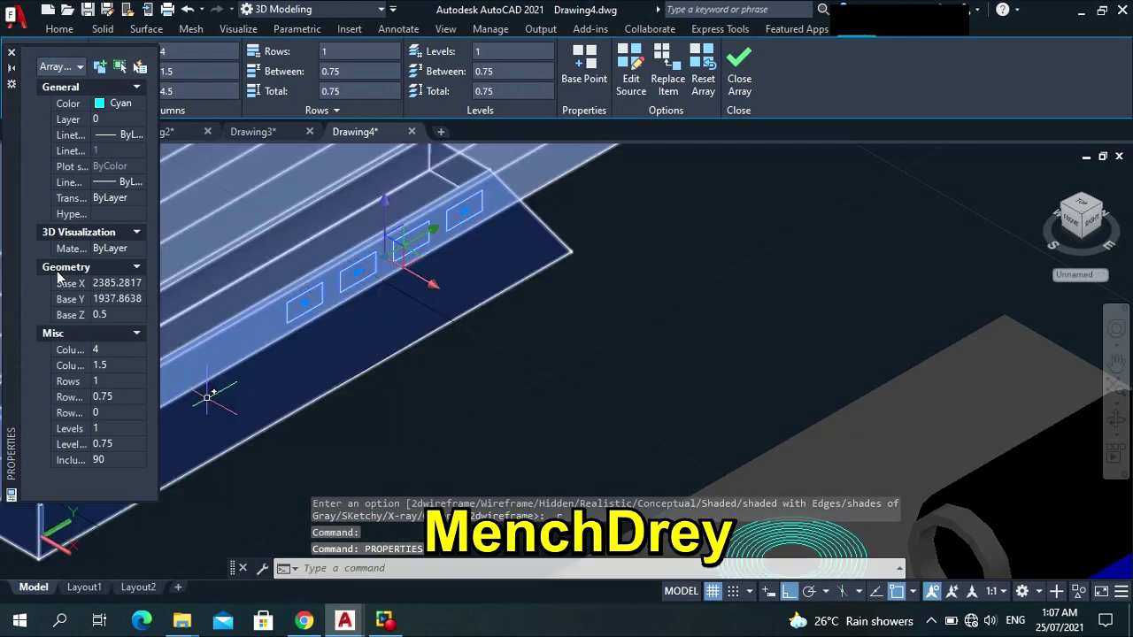
left_click(114, 105)
left_click(113, 107)
left_click(110, 151)
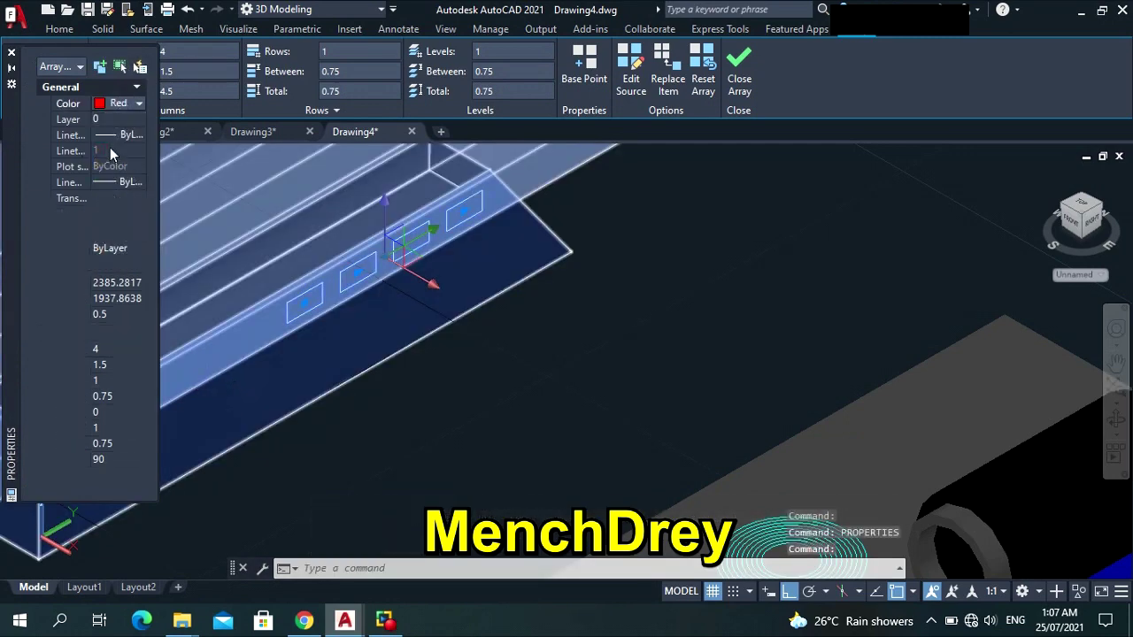
left_click(117, 104)
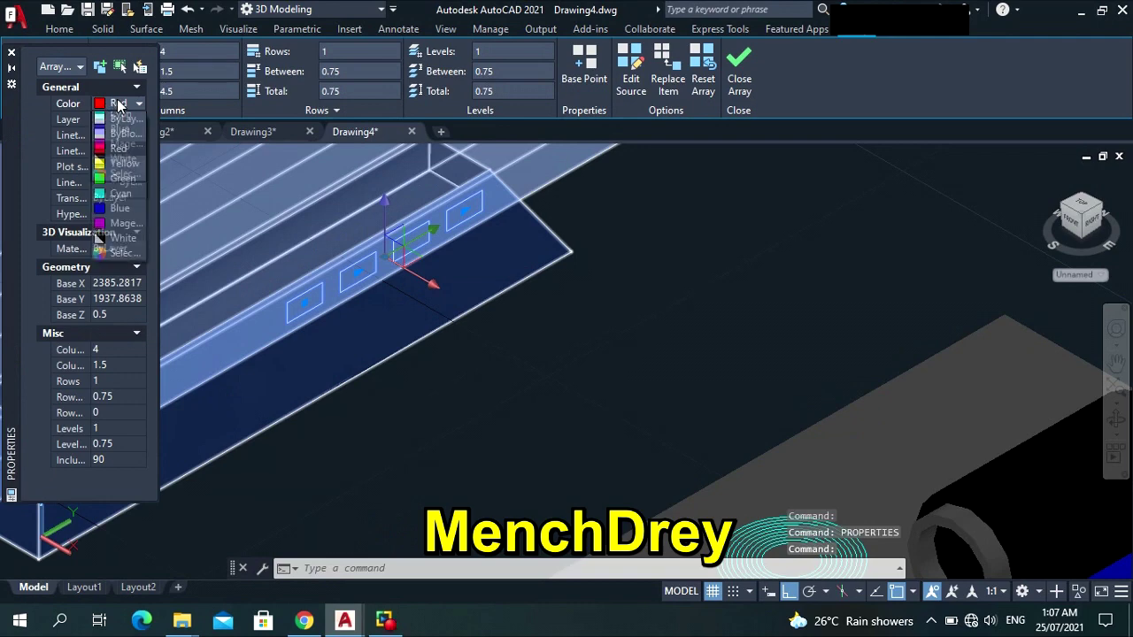
left_click(120, 178)
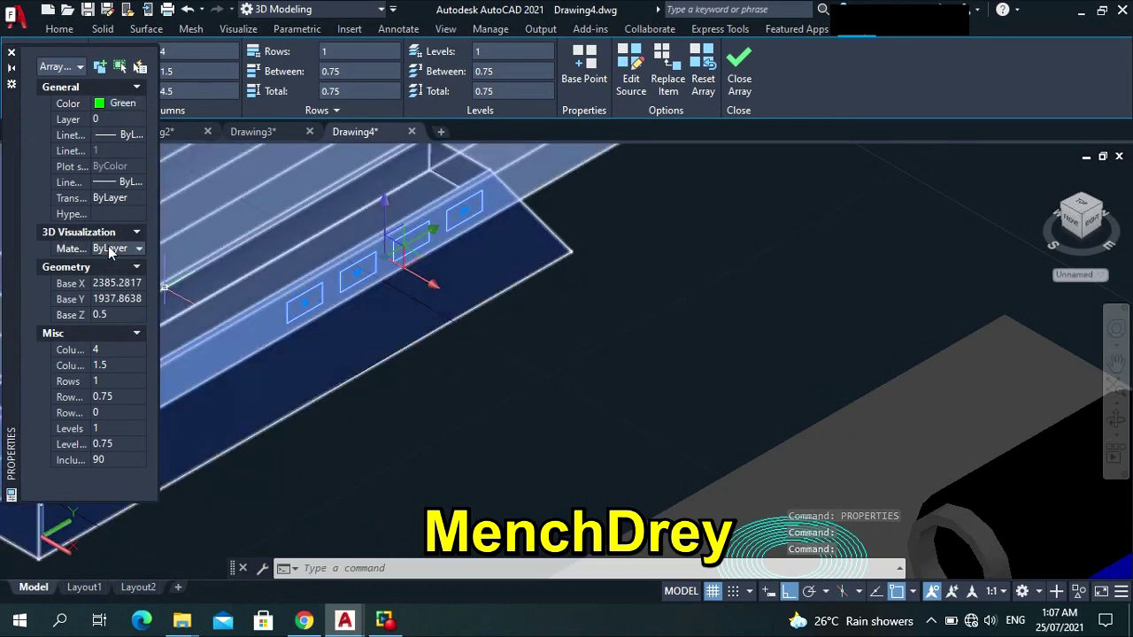
Try Blue and then index colour 98 on the four-rectangle array on the television's base, then close the object properties.
left_click(126, 248)
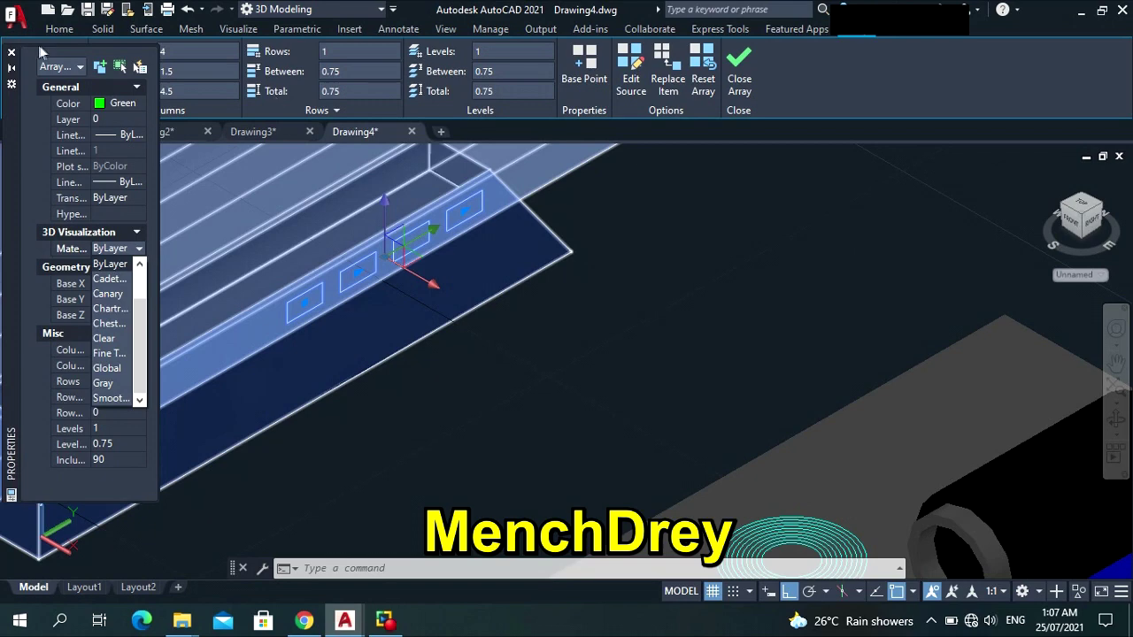
left_click(114, 105)
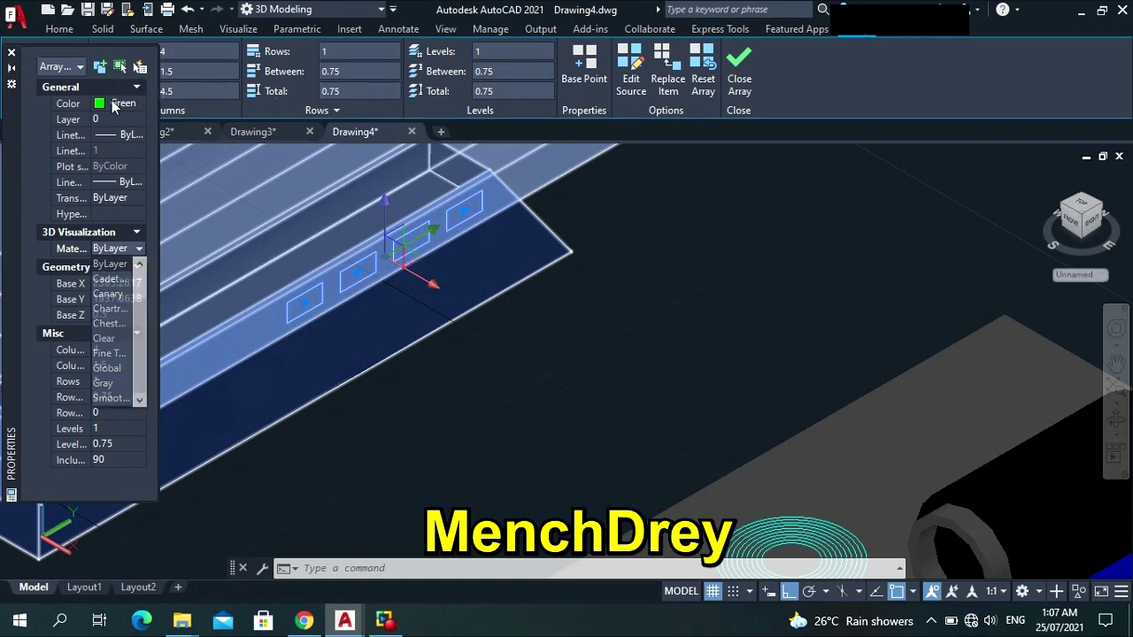
left_click(114, 106)
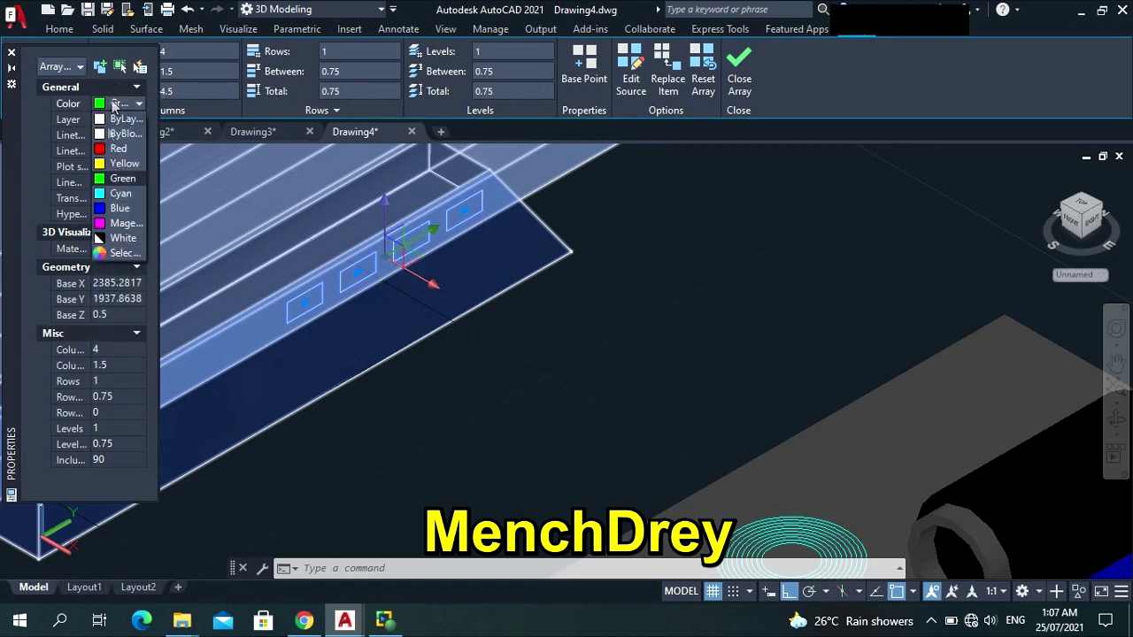
left_click(120, 209)
left_click(113, 104)
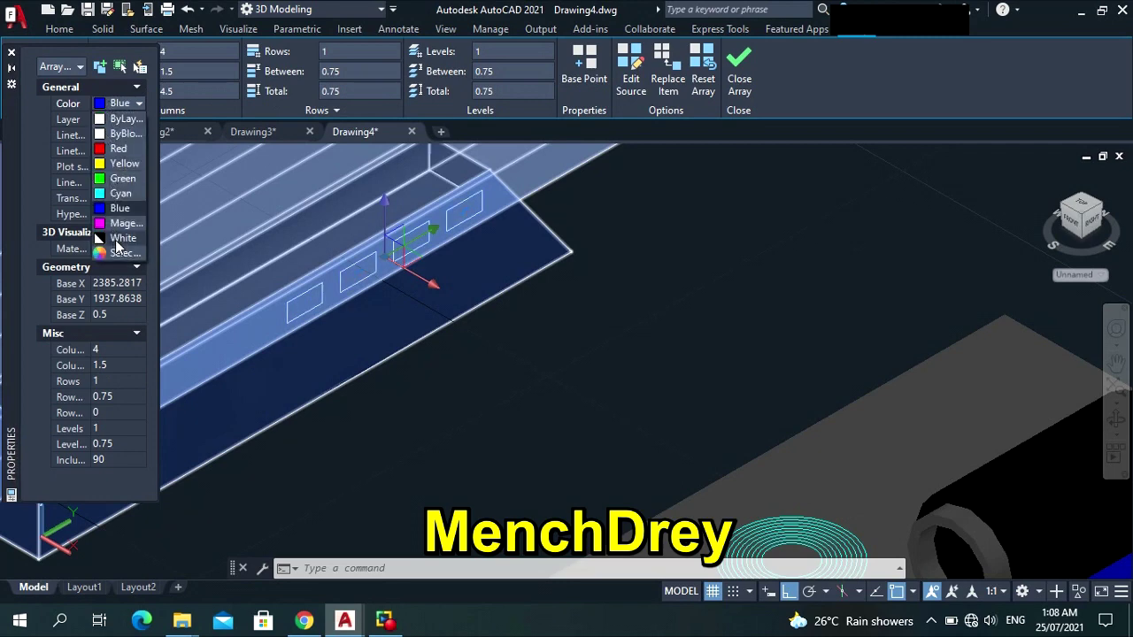
left_click(119, 253)
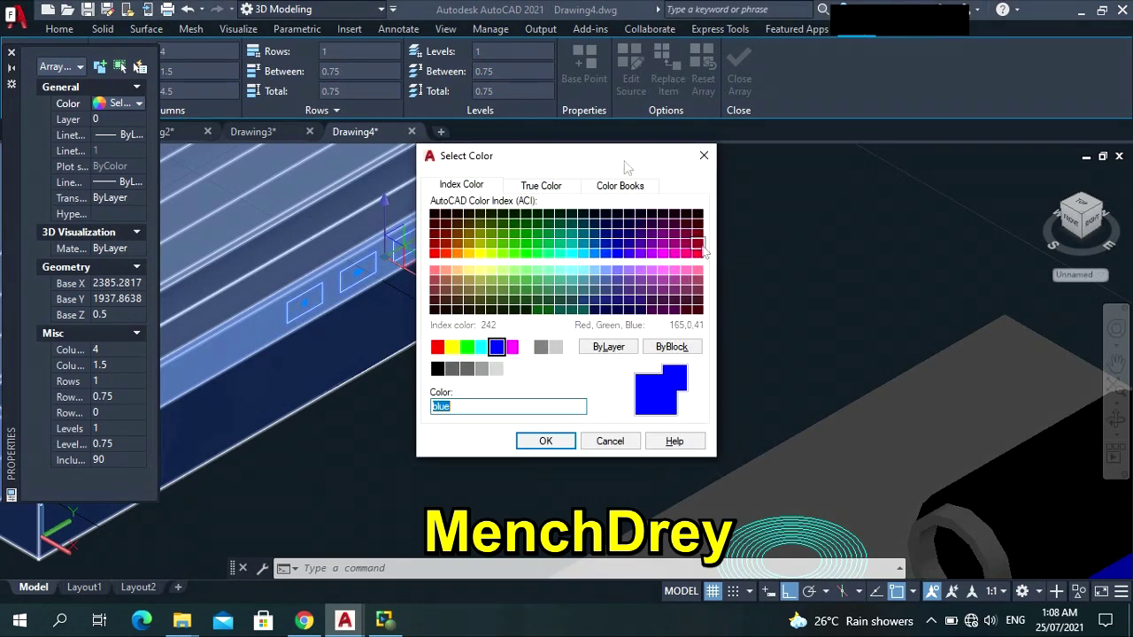
left_click(526, 221)
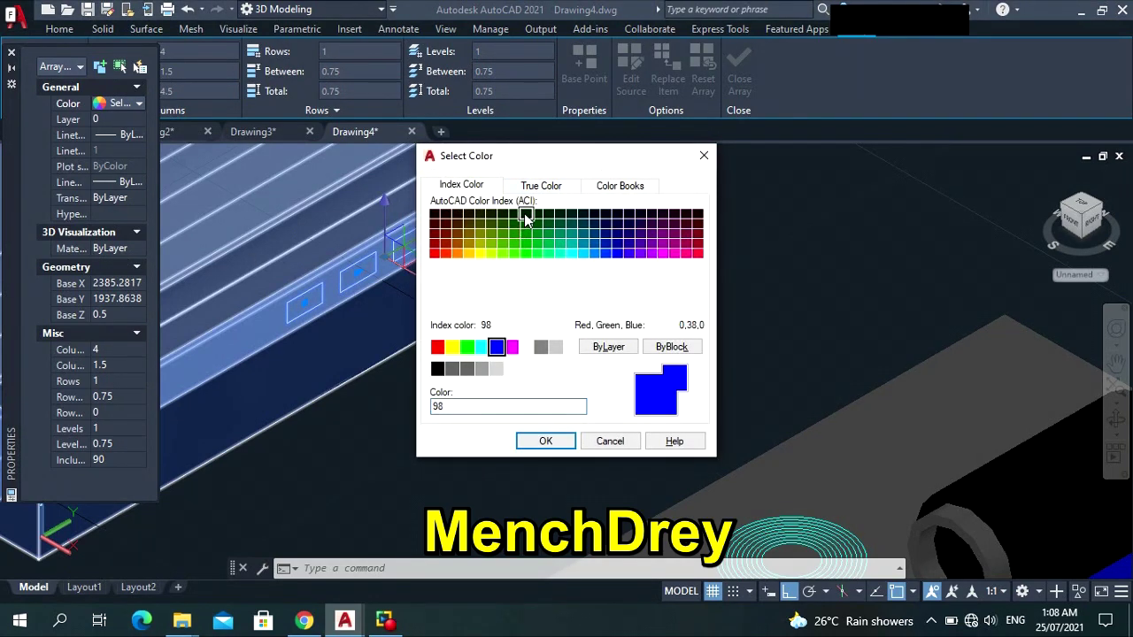
left_click(546, 439)
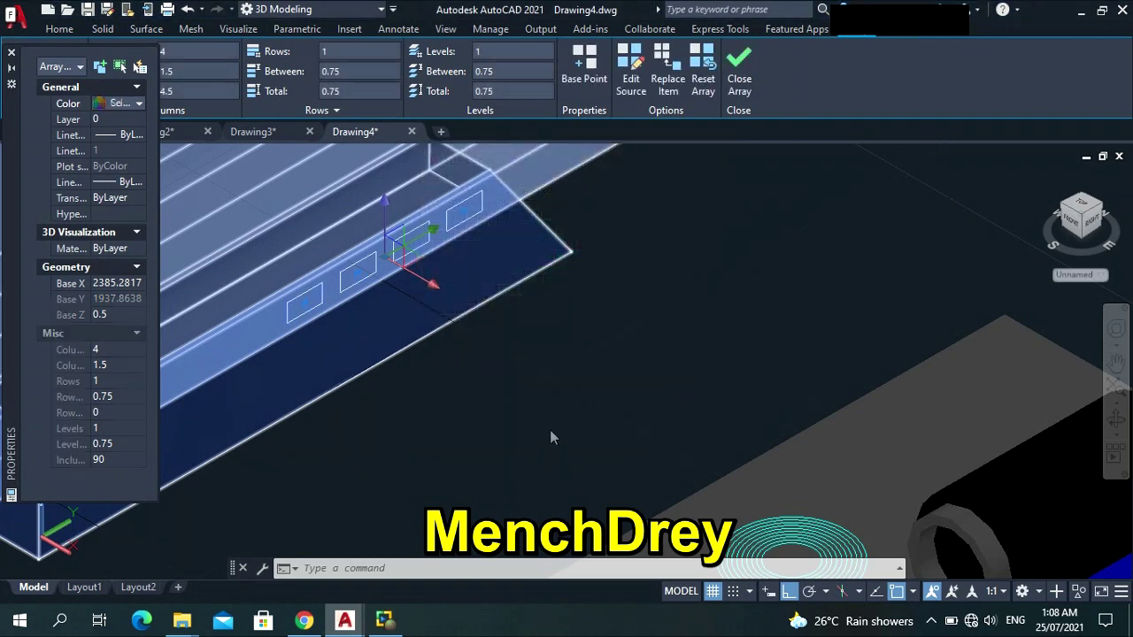
left_click(12, 54)
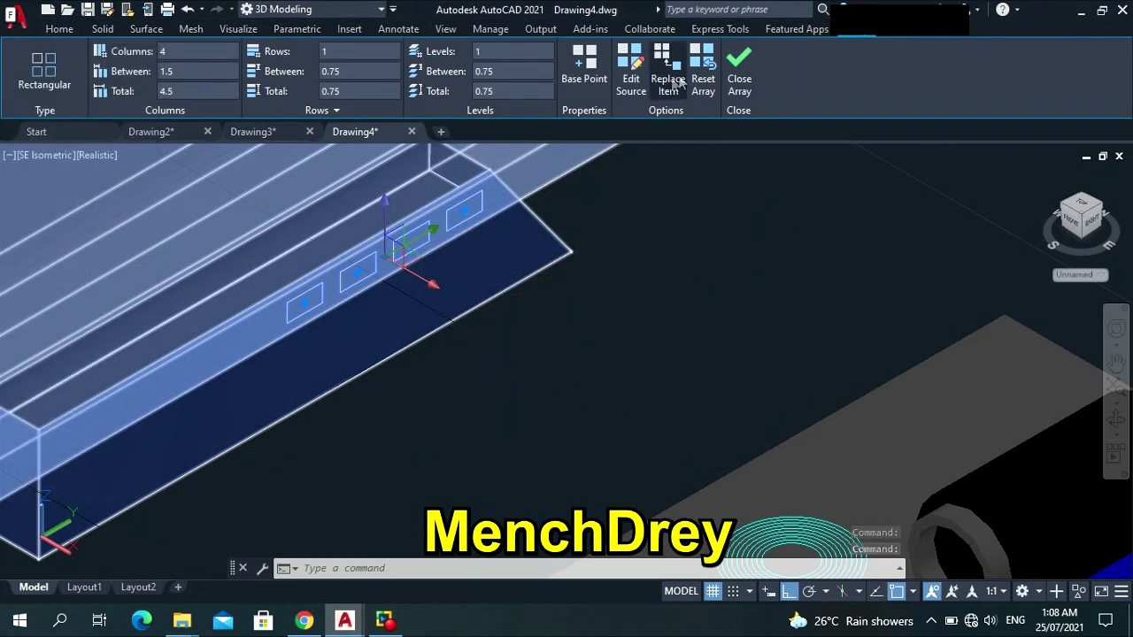
left_click(631, 67)
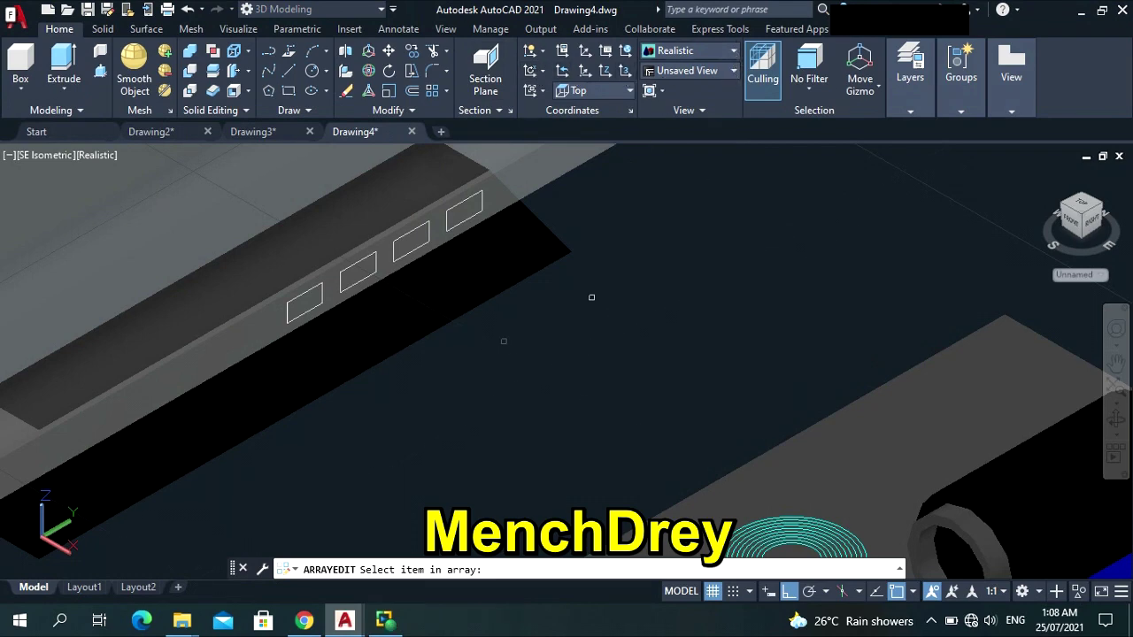
left_click(961, 110)
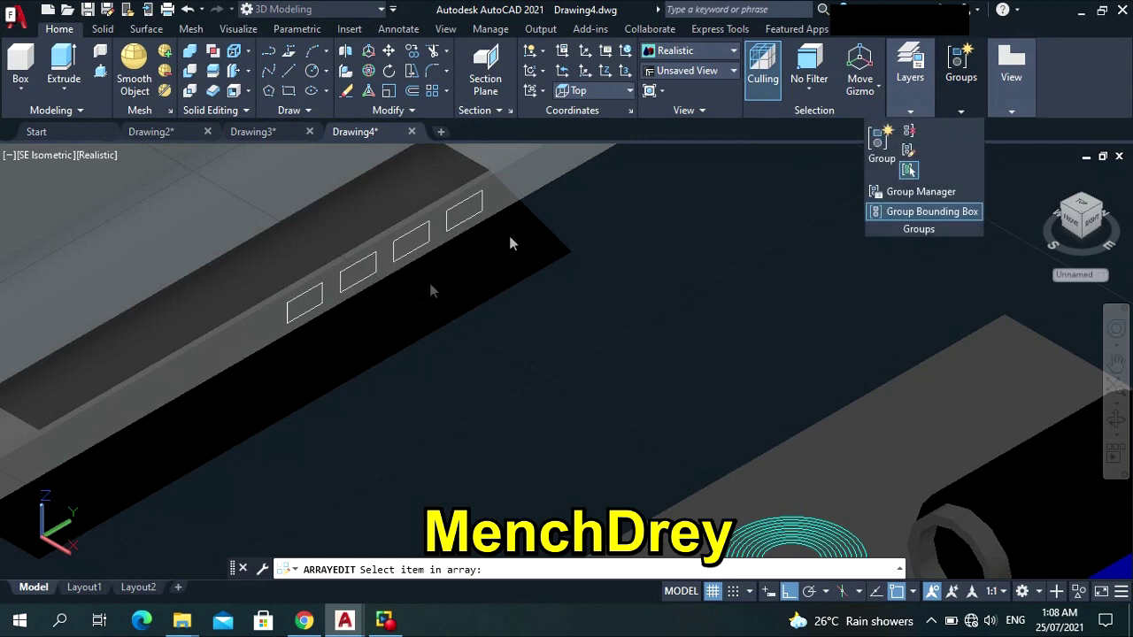
key("Escape")
key("Escape")
key("Escape")
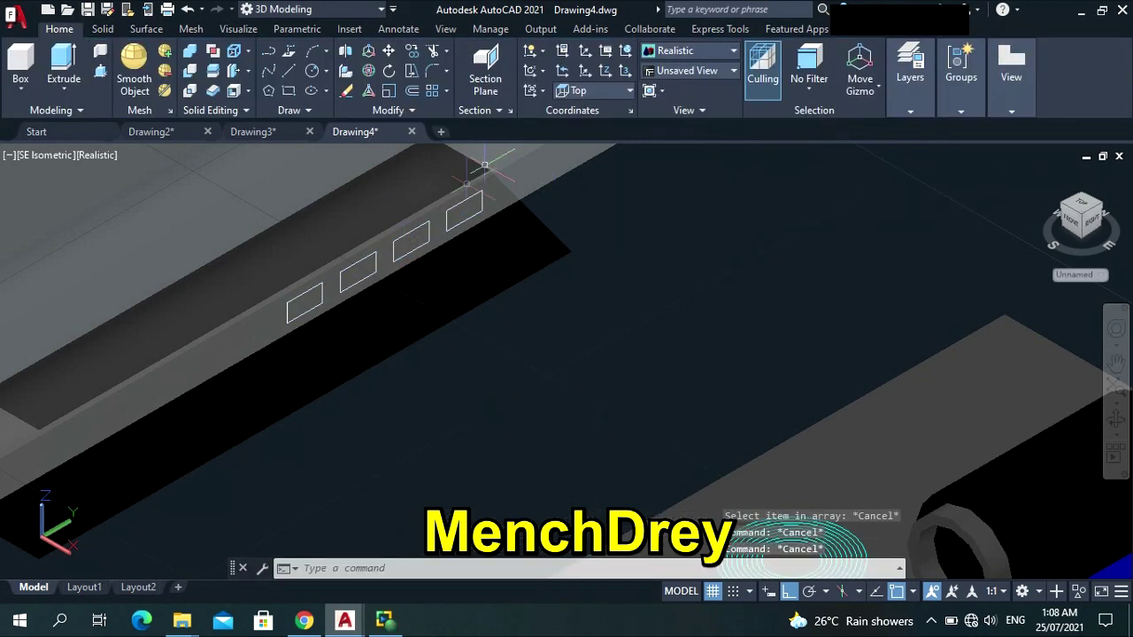
left_click(446, 216)
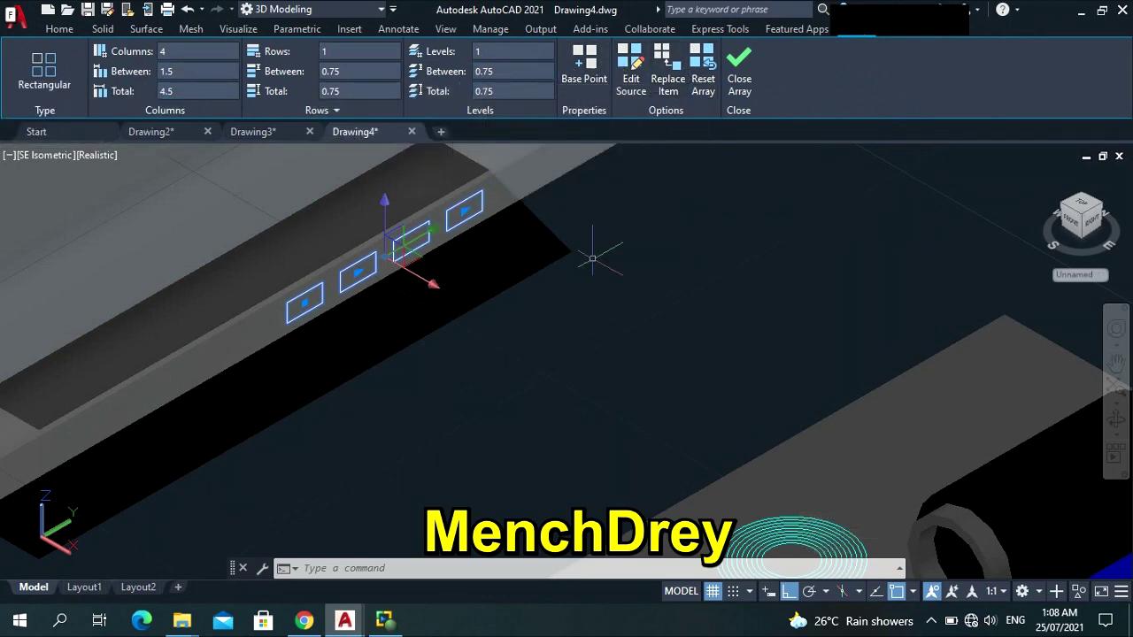
key("Escape")
key("Escape")
Explode the four-rectangle array on the television's base into separate rectangles.
scroll(609, 331, "down", 6)
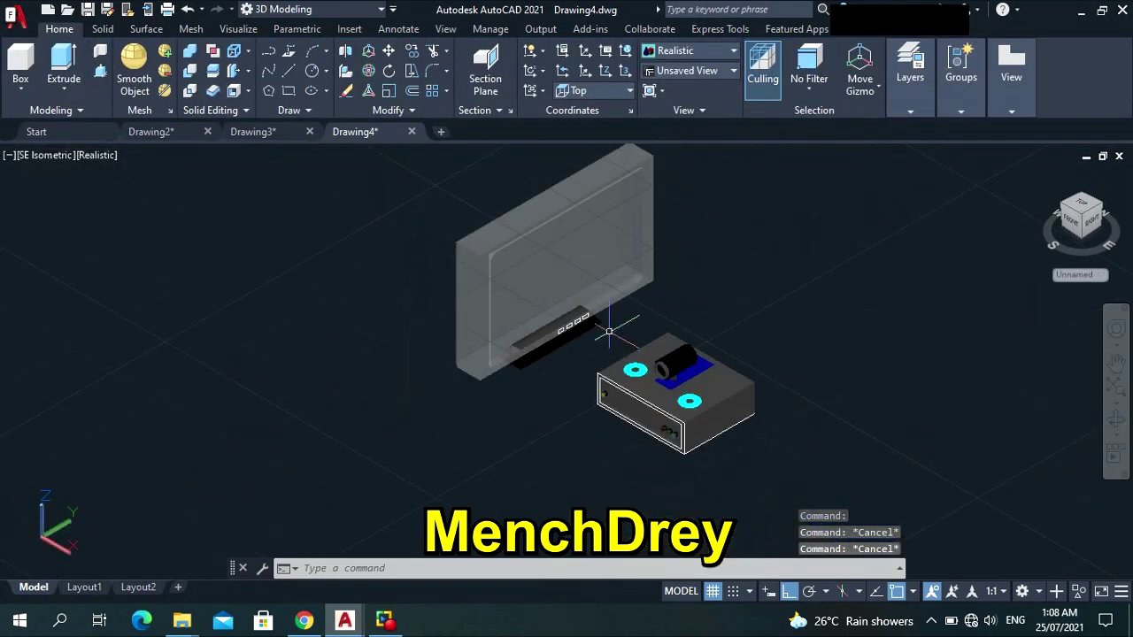
scroll(571, 325, "up", 6)
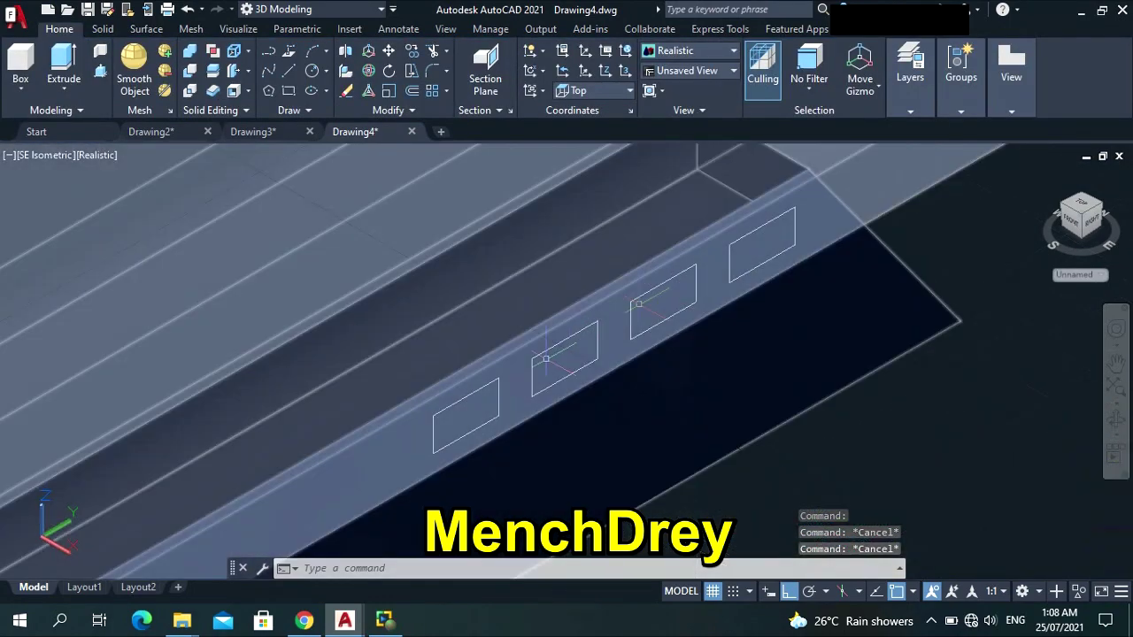
scroll(621, 327, "down", 6)
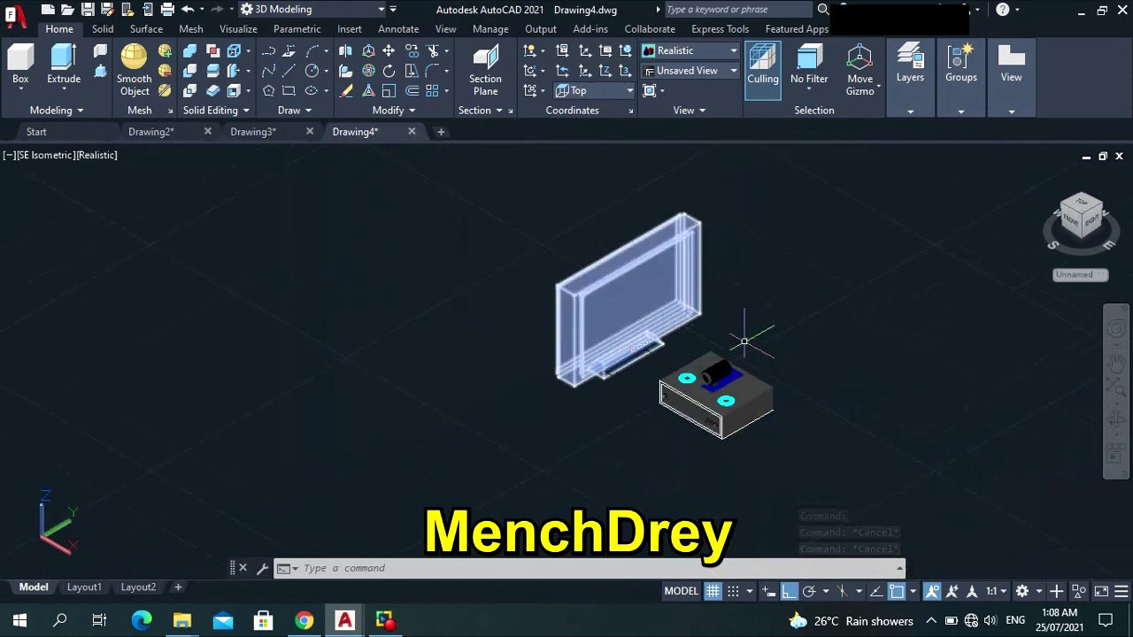
scroll(943, 338, "up", 2)
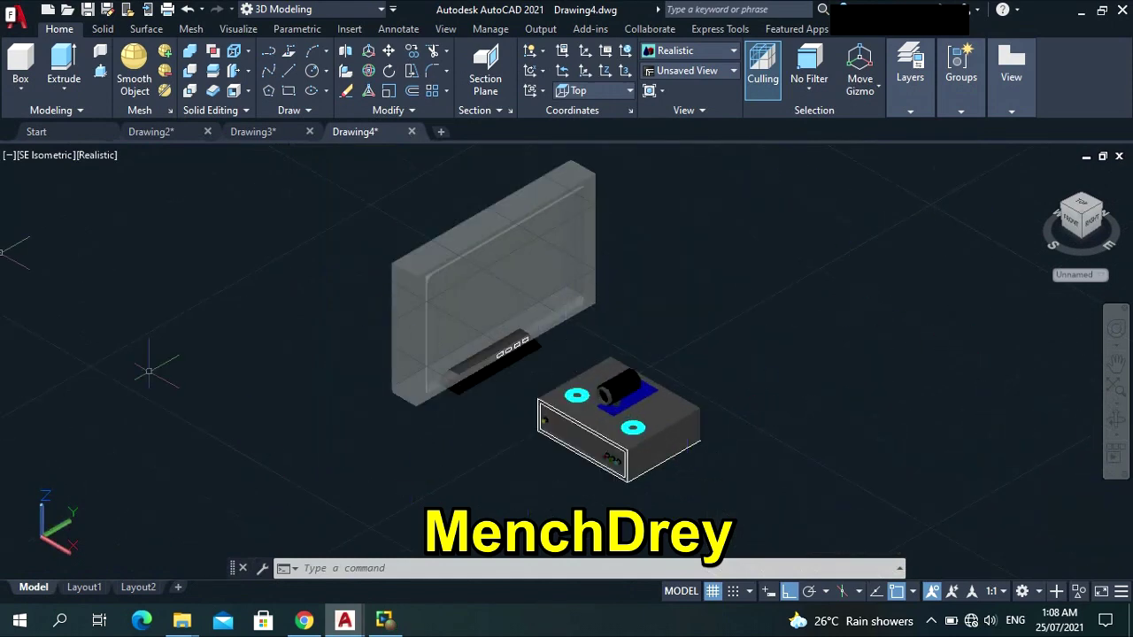
scroll(534, 341, "up", 5)
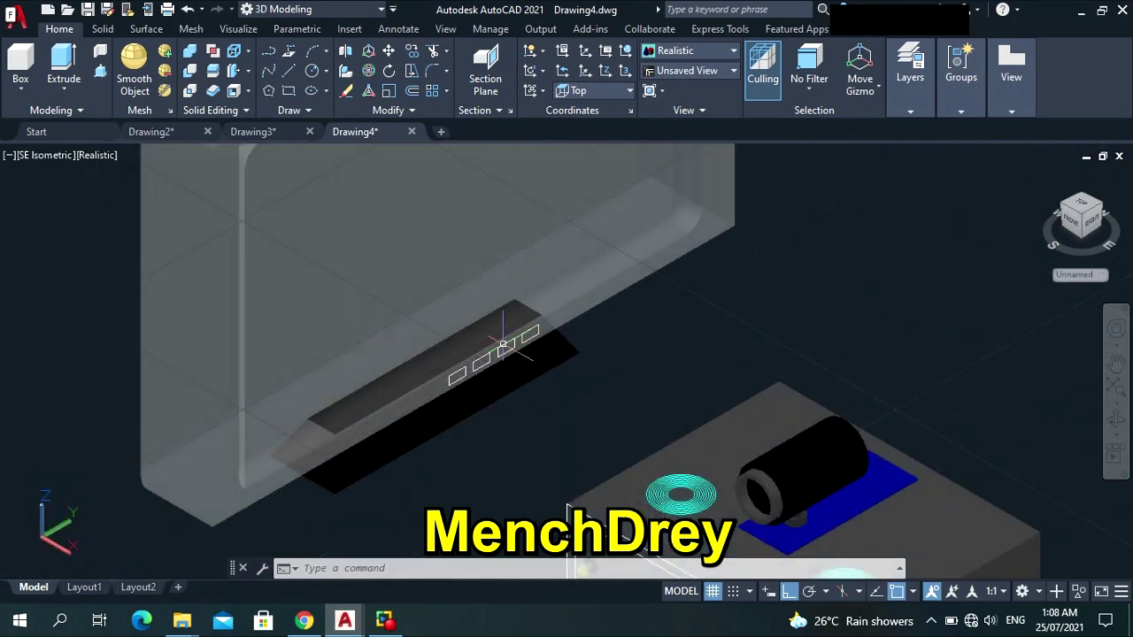
scroll(452, 367, "up", 5)
left_click(540, 297)
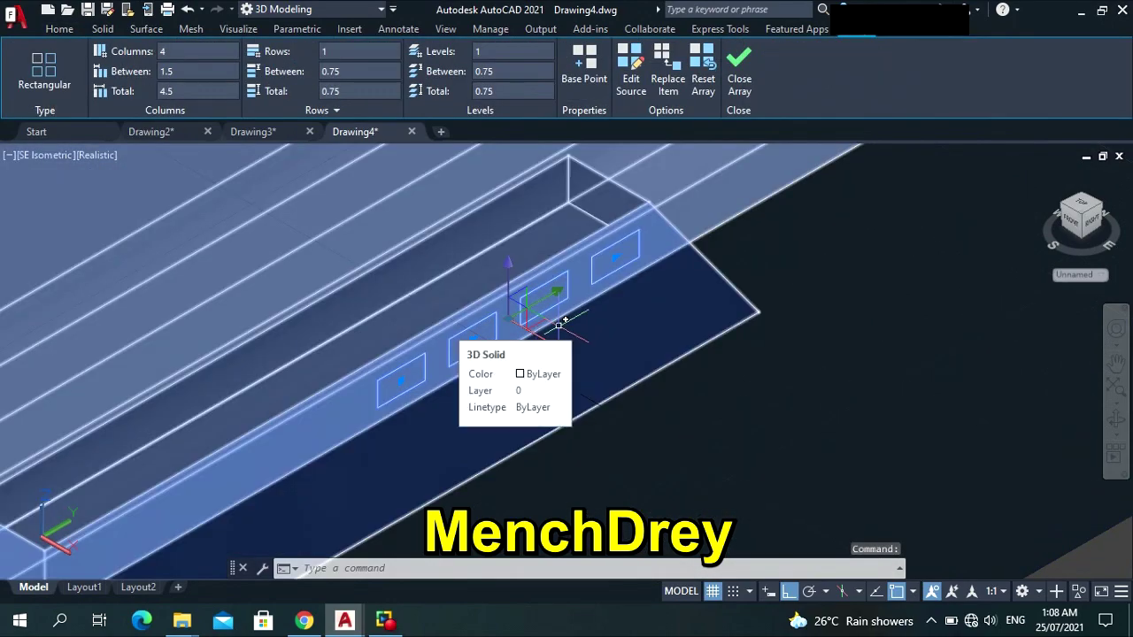
type("explod")
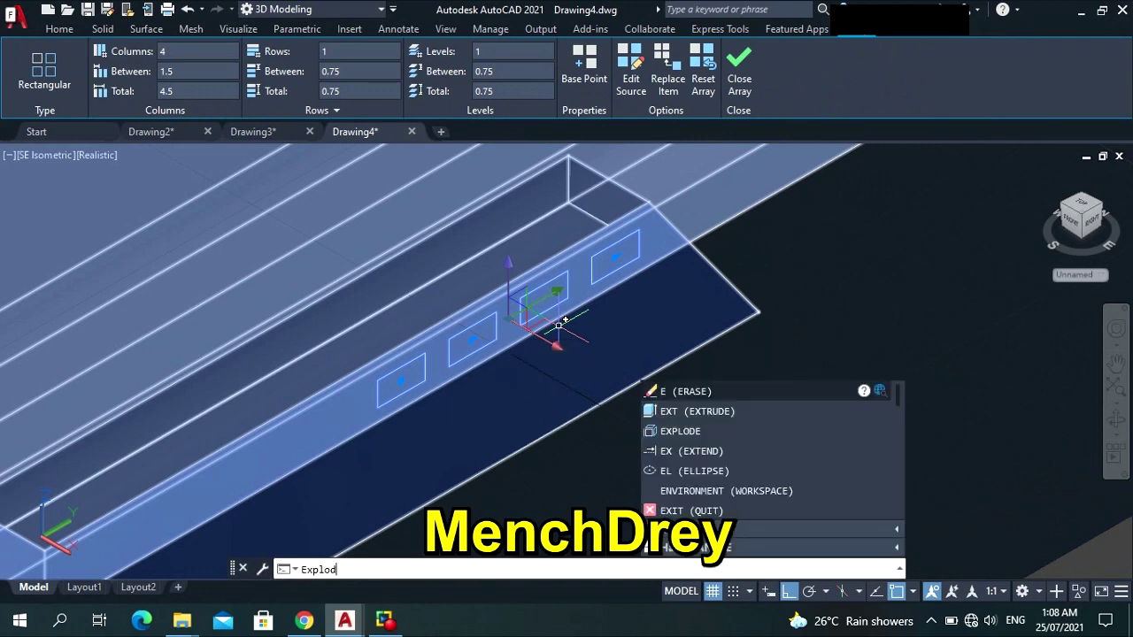
type("e")
key("Return")
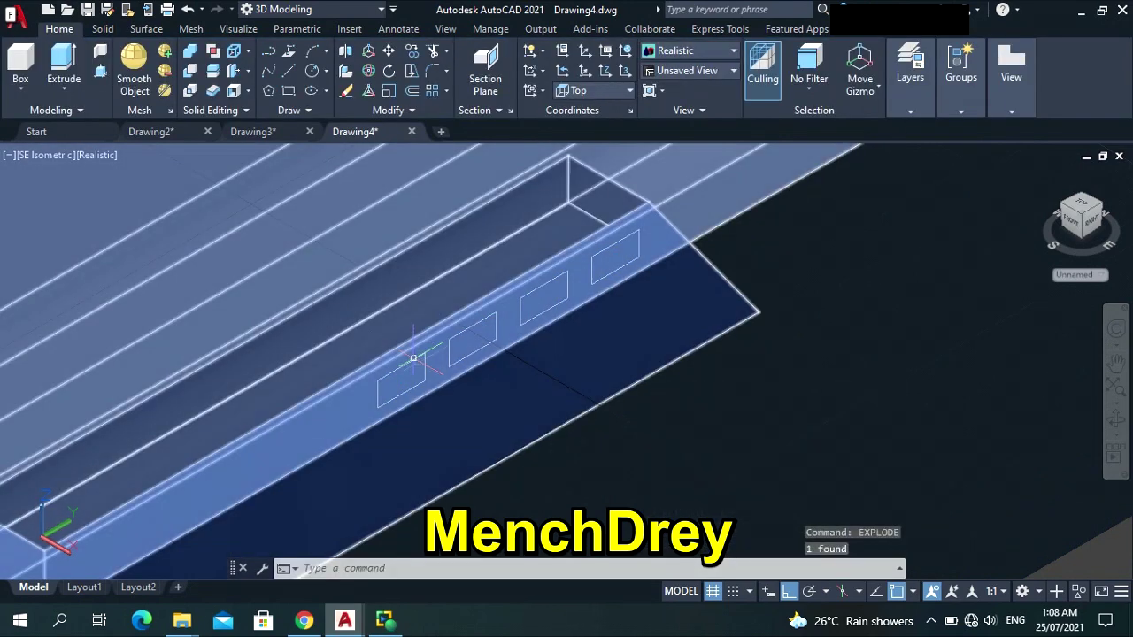
left_click(413, 357)
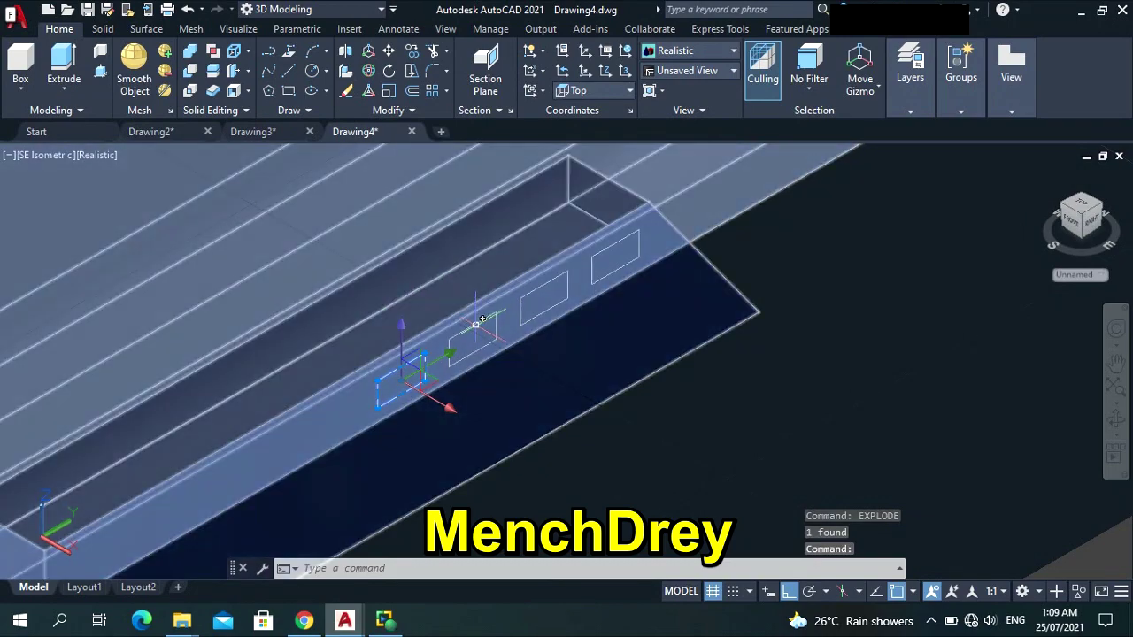
left_click(480, 323)
left_click(549, 281)
left_click(614, 241)
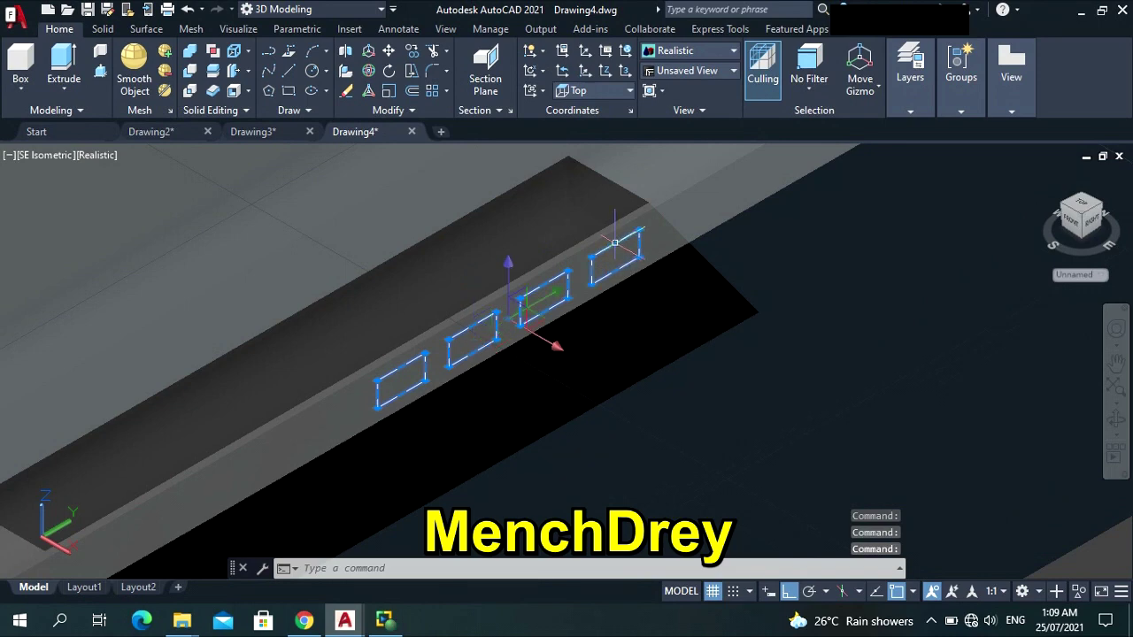
mouse_move(616, 246)
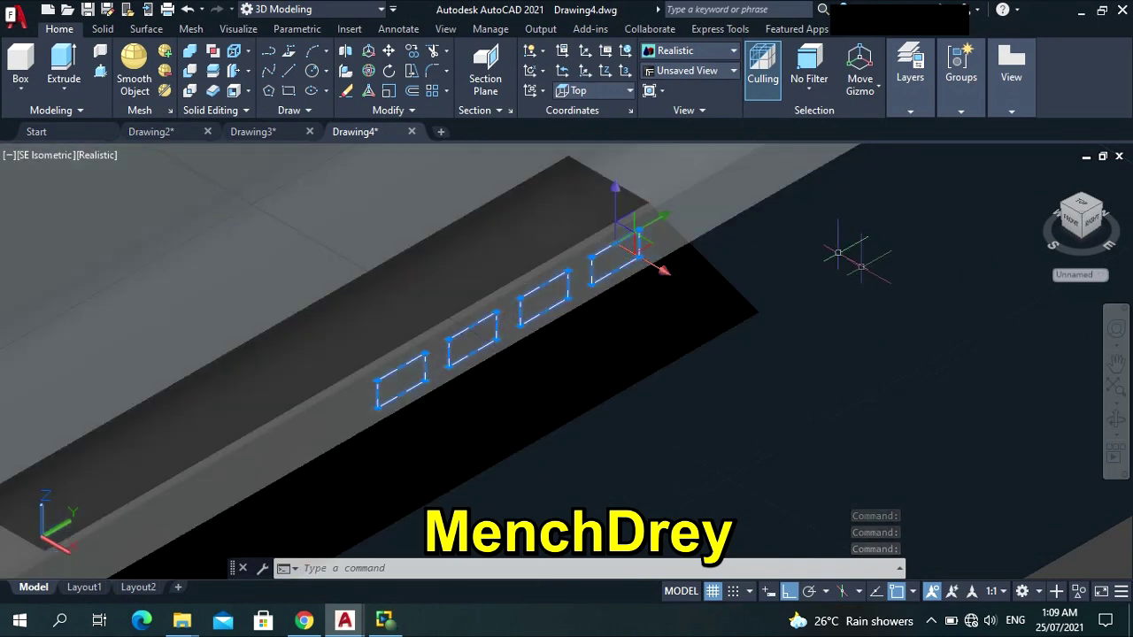
key("Escape")
key("Escape")
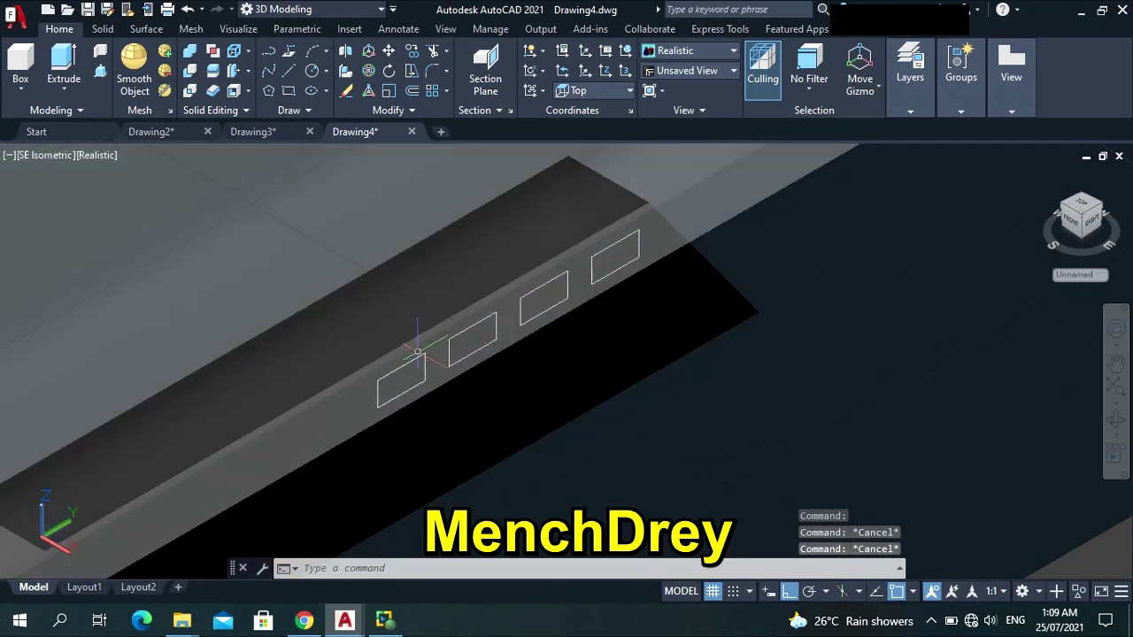
left_click(419, 356)
key("Escape")
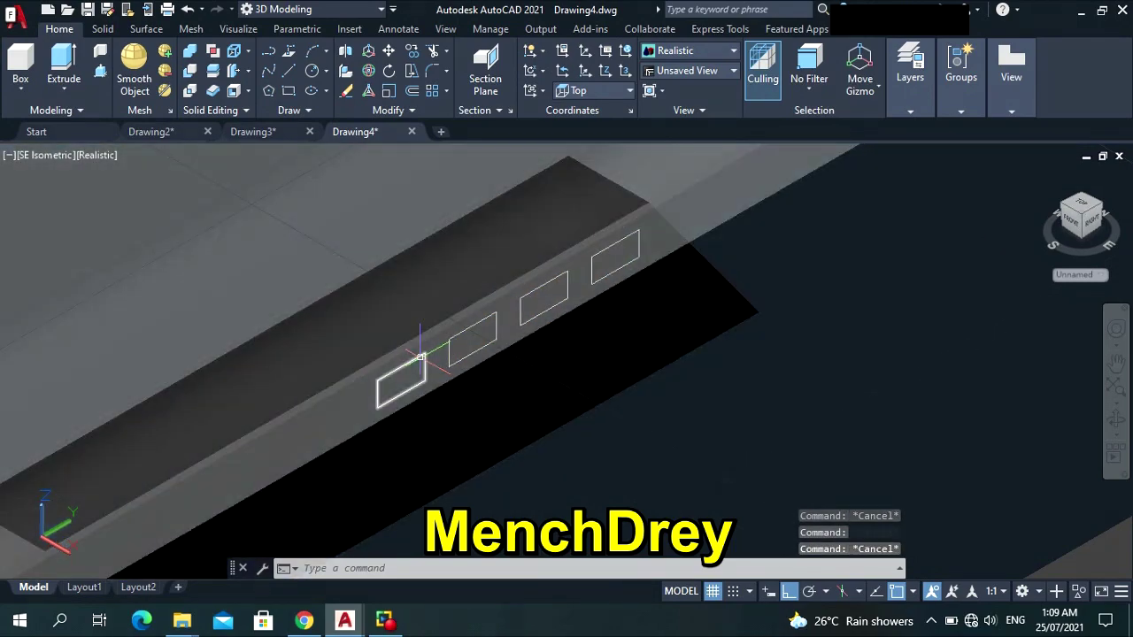
Set the colour of the leftmost small rectangle on the television's base to Cyan through its properties.
left_click(422, 361)
type("pr")
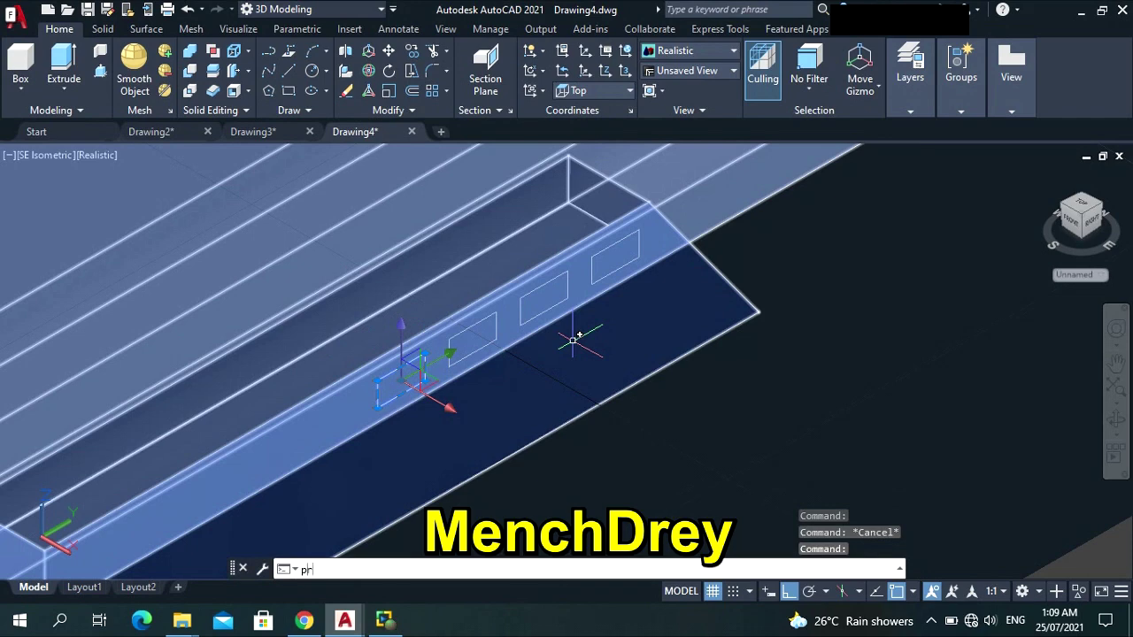
type("operties")
key("Return")
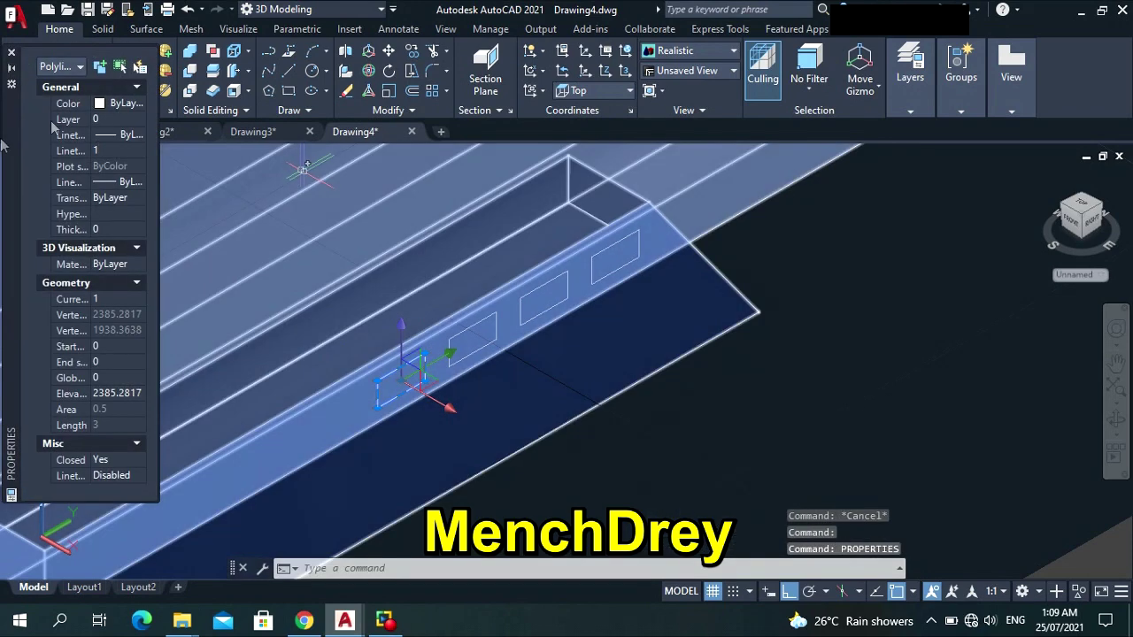
left_click(124, 105)
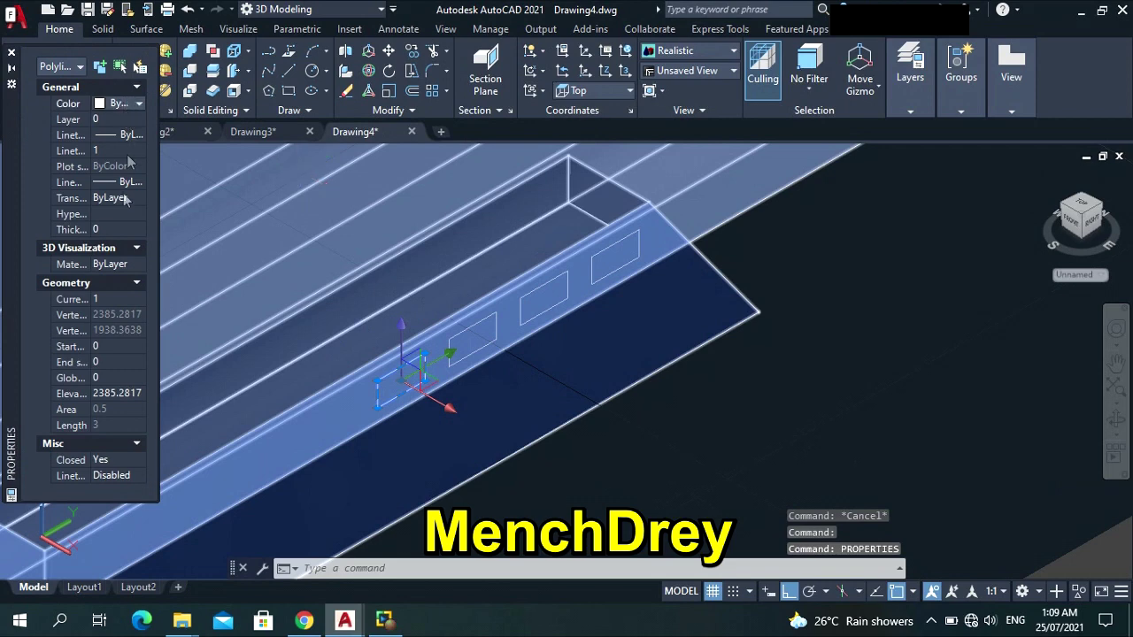
left_click(124, 105)
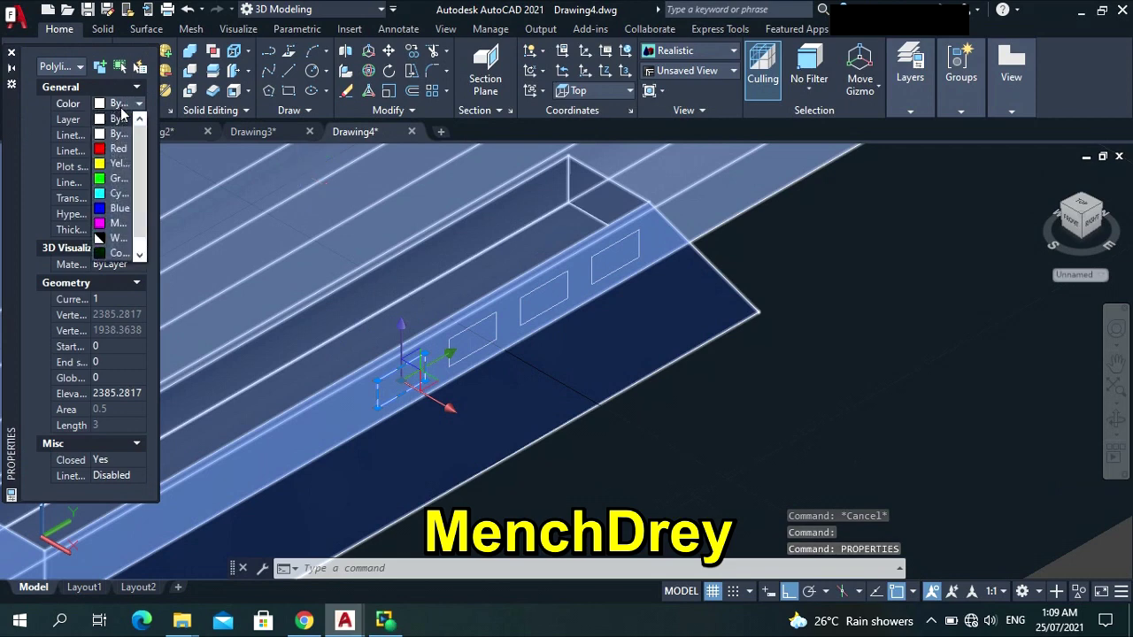
left_click(114, 196)
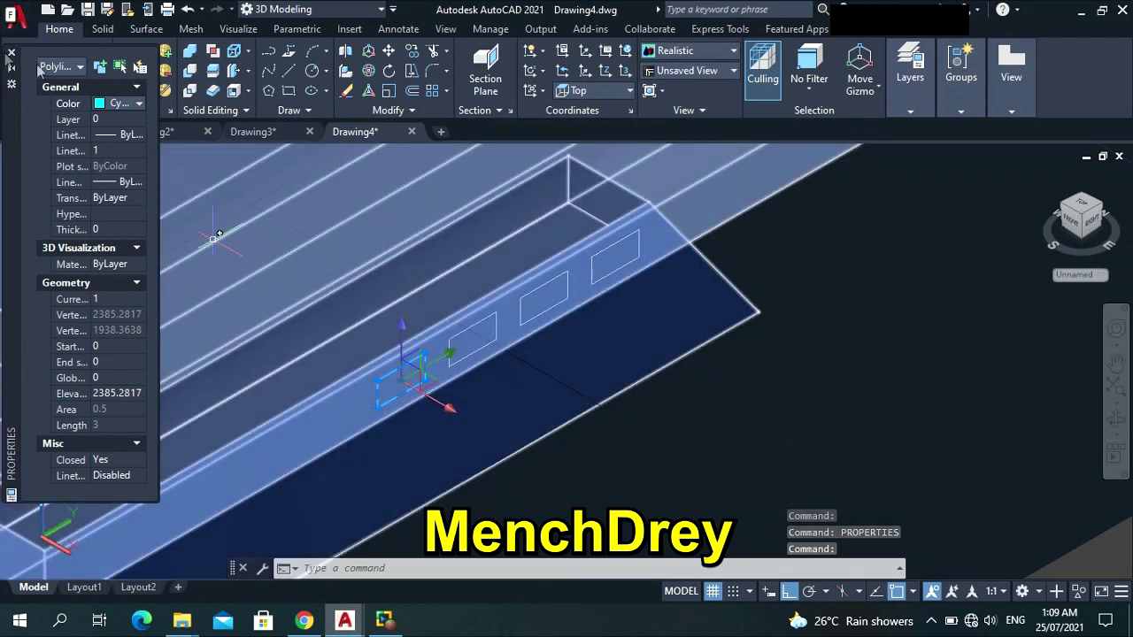
left_click(463, 329)
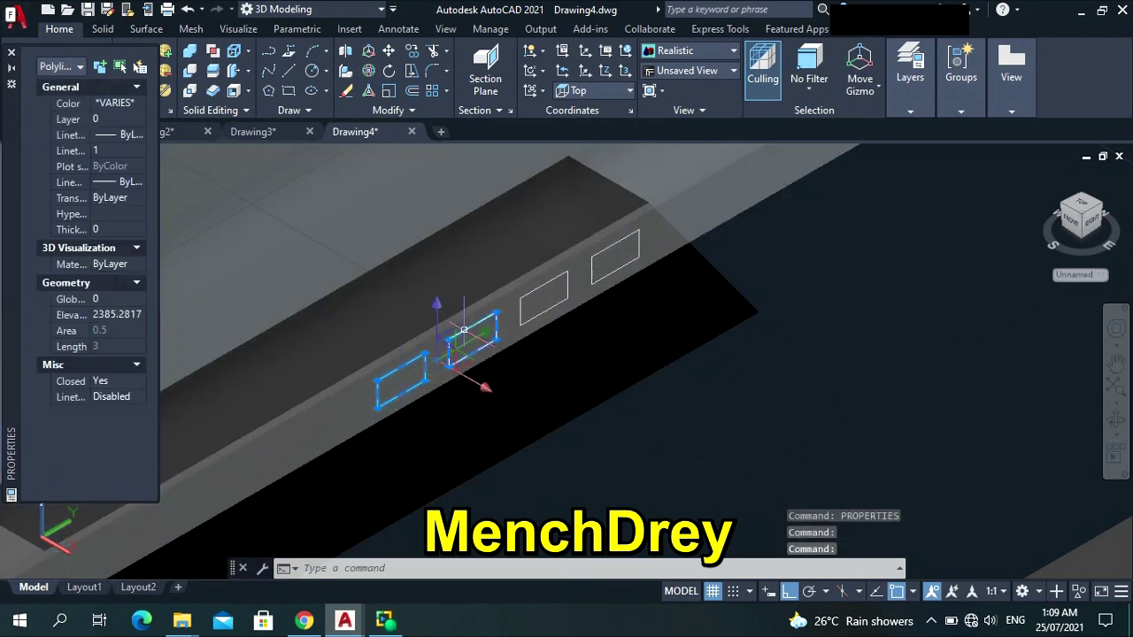
left_click(113, 104)
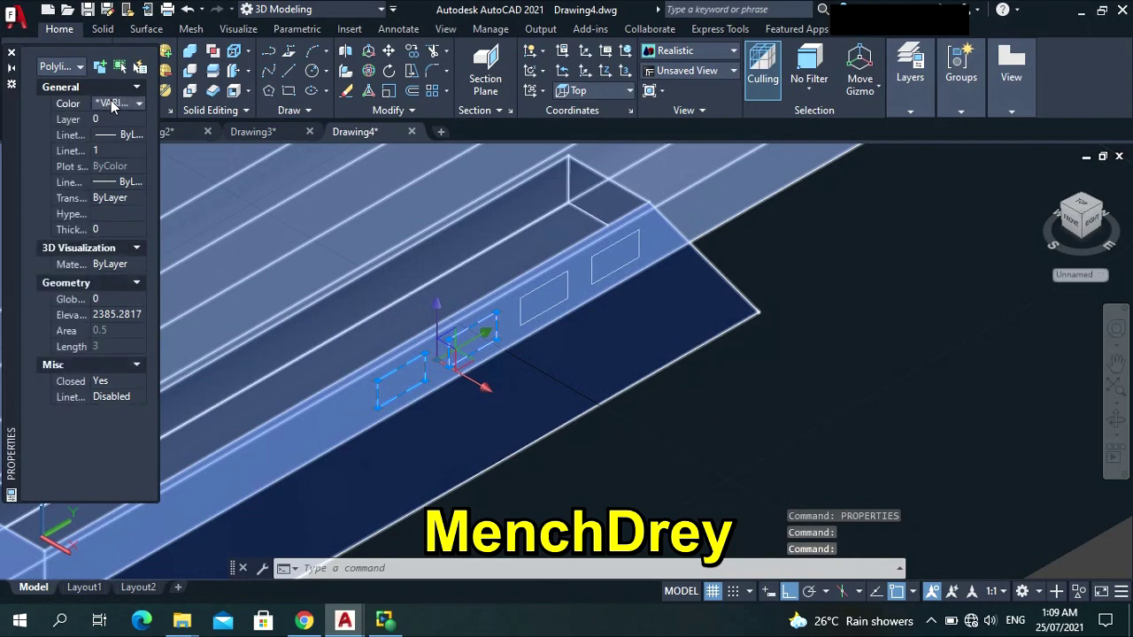
key("Escape")
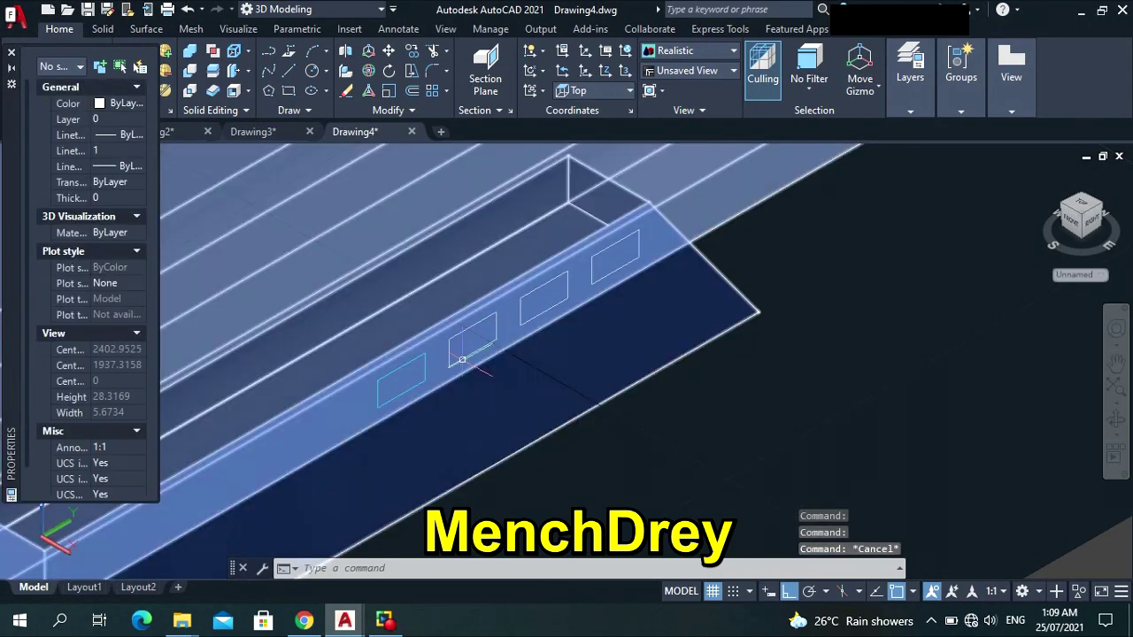
Set the colour of the second small rectangle from the left on the television's base to Cyan.
left_click(478, 325)
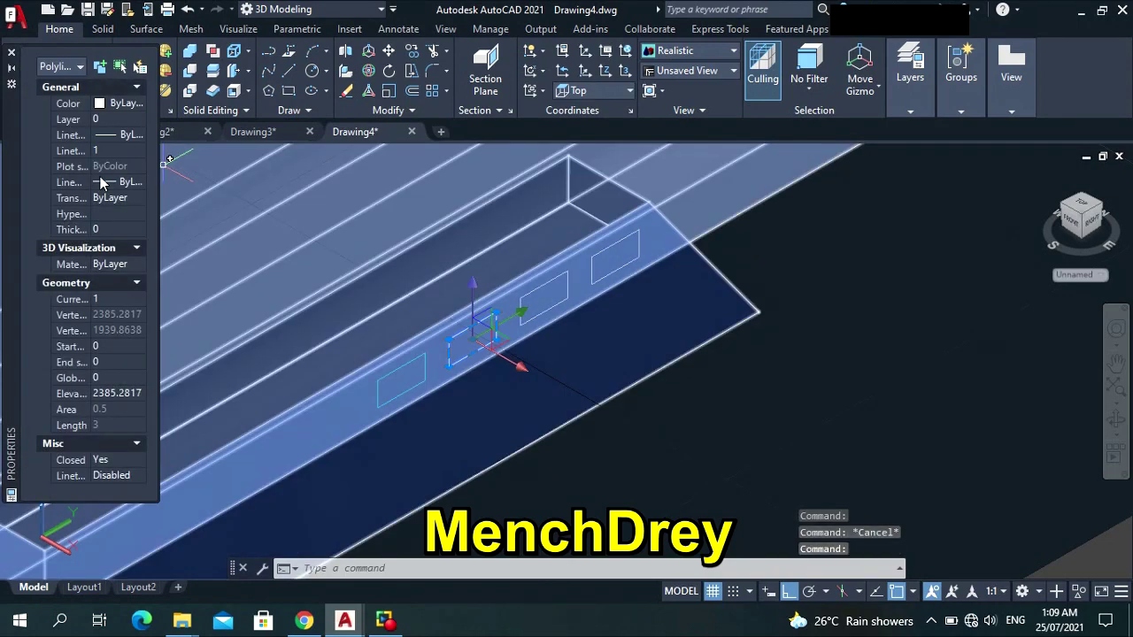
left_click(115, 105)
left_click(115, 104)
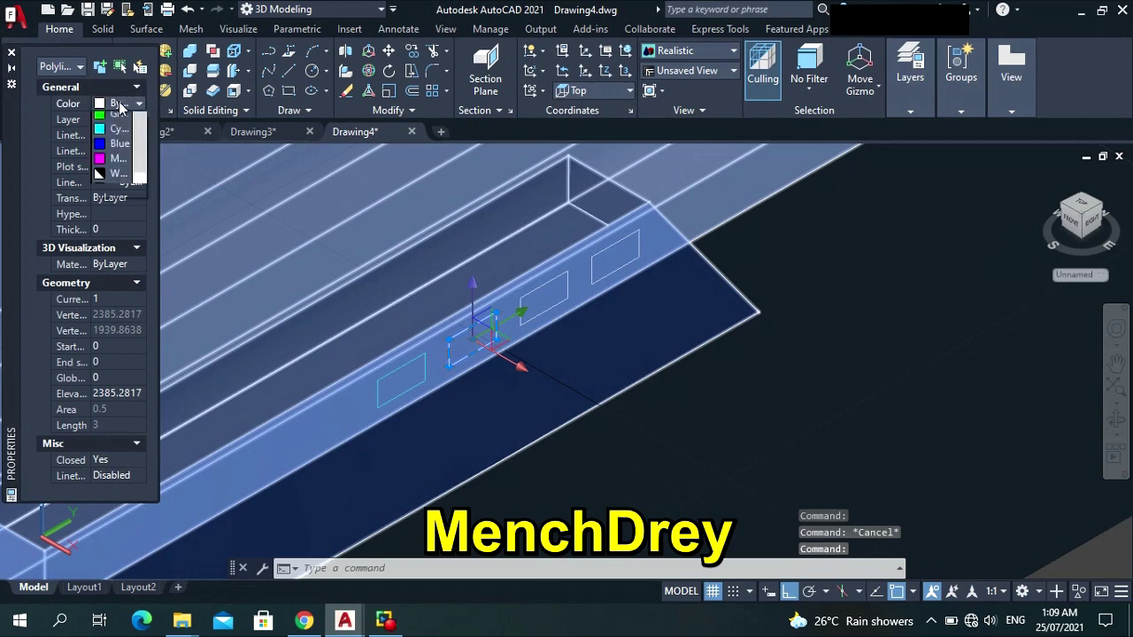
left_click(116, 194)
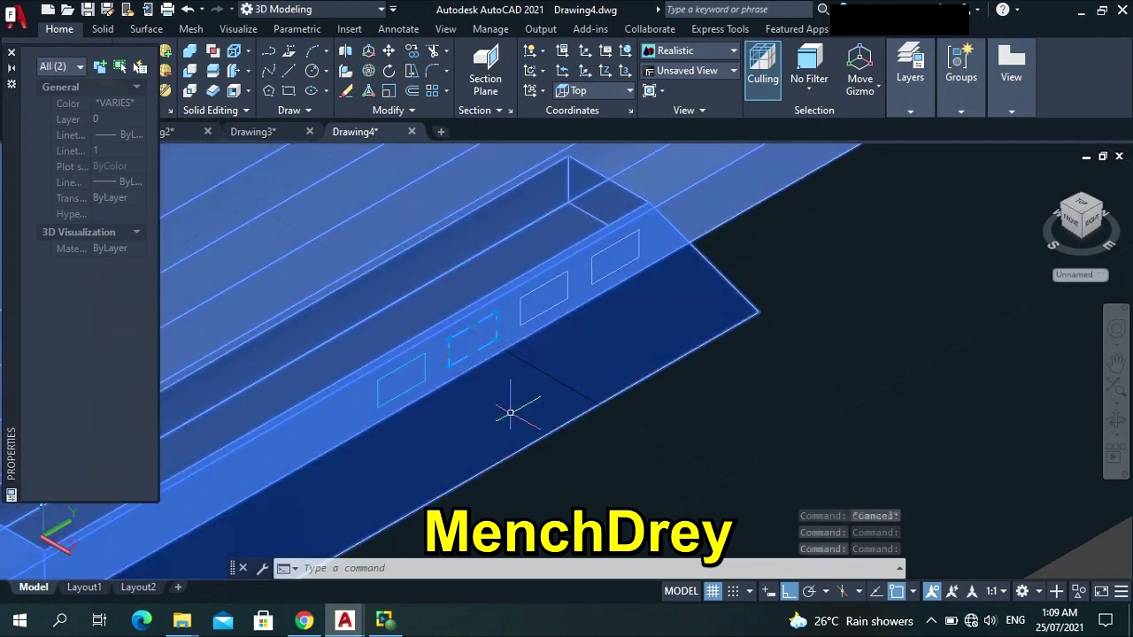
key("Escape")
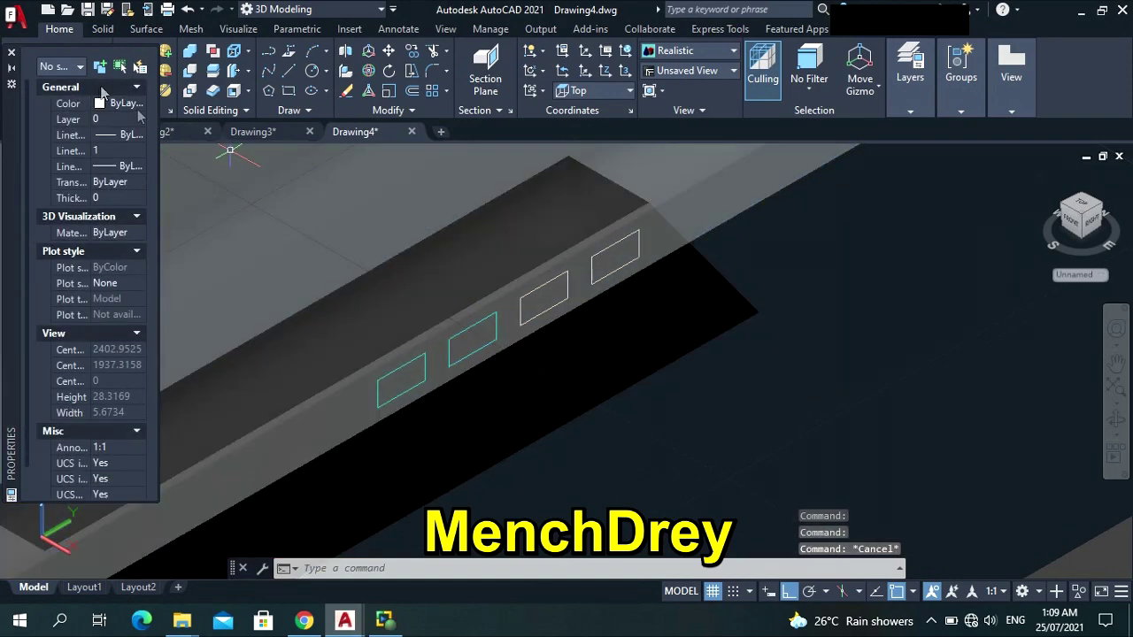
Set the colour of the third small rectangle from the left on the television's base to Cyan.
left_click(569, 307)
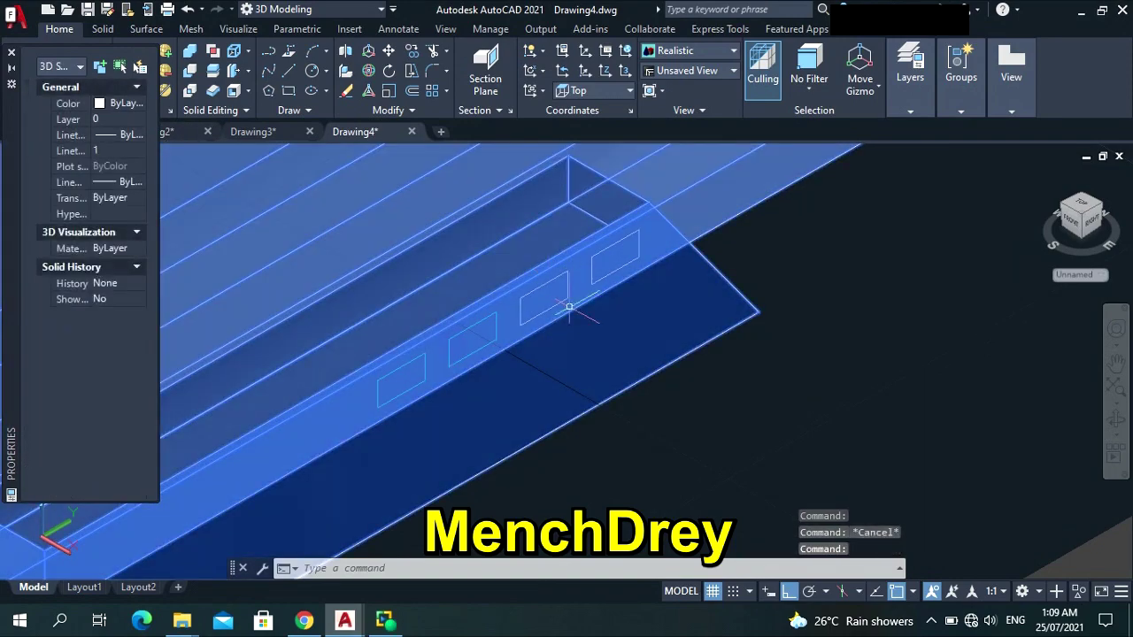
key("Escape")
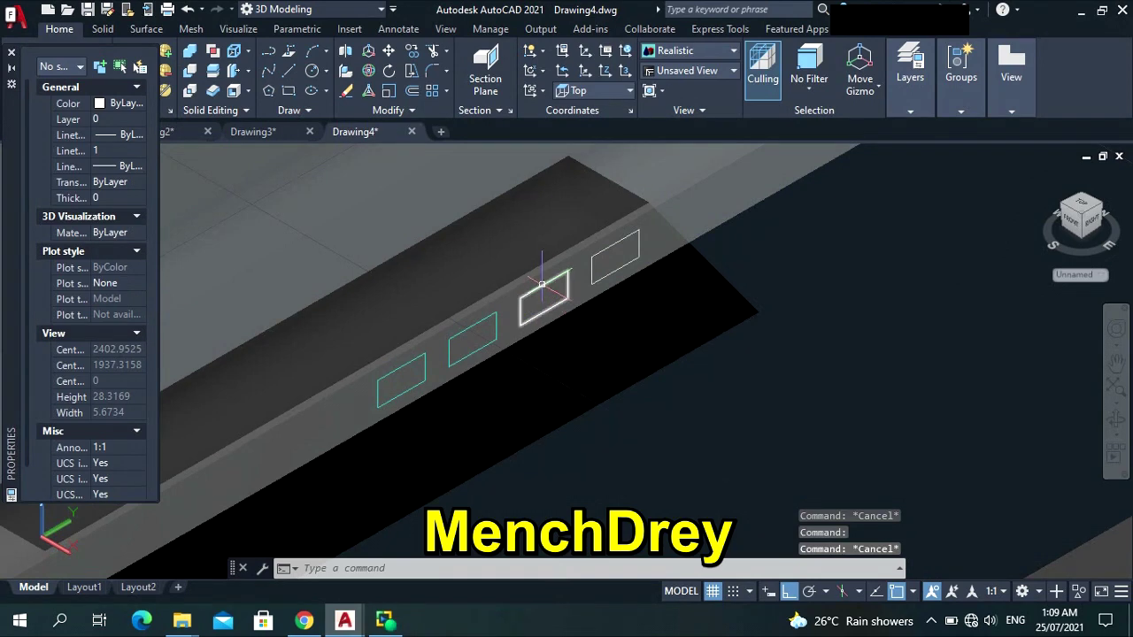
left_click(542, 285)
left_click(113, 104)
left_click(112, 105)
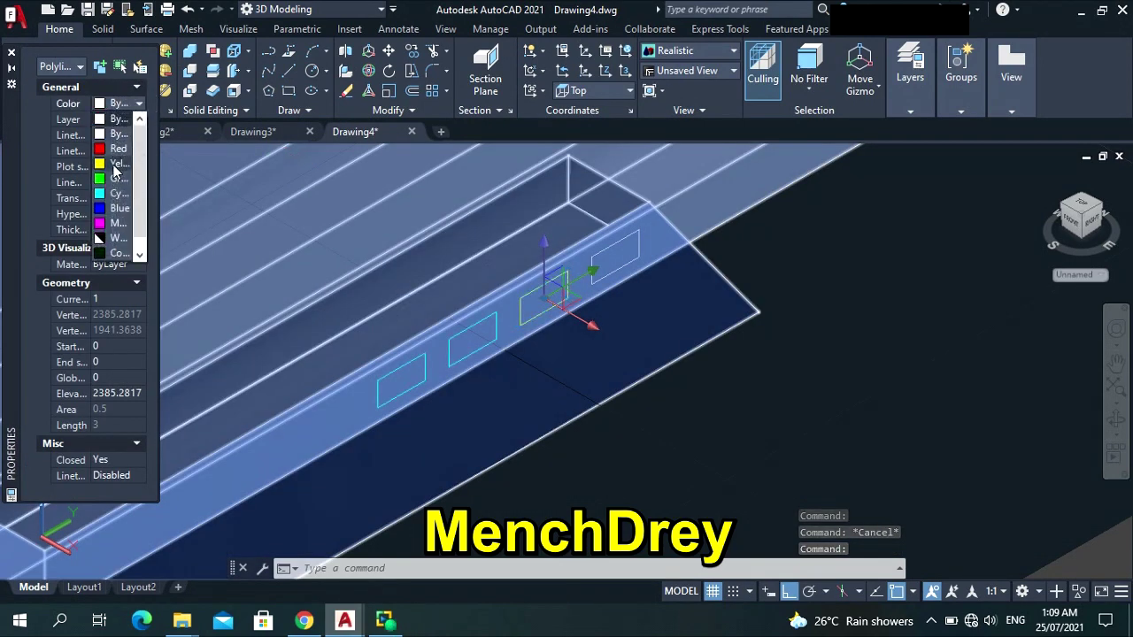
left_click(112, 202)
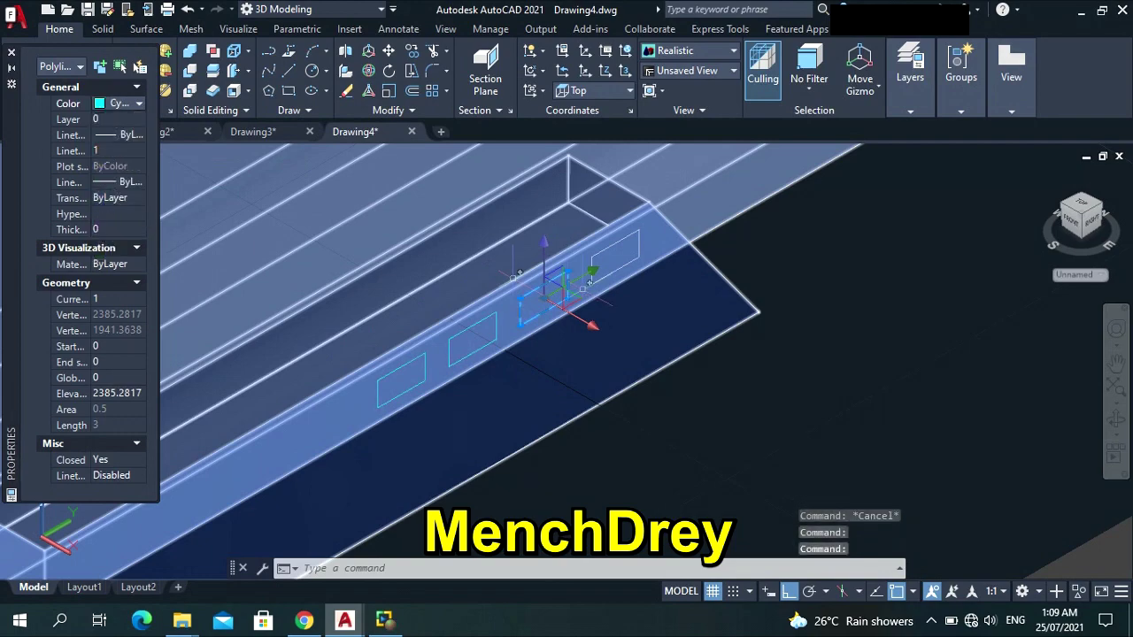
key("Escape")
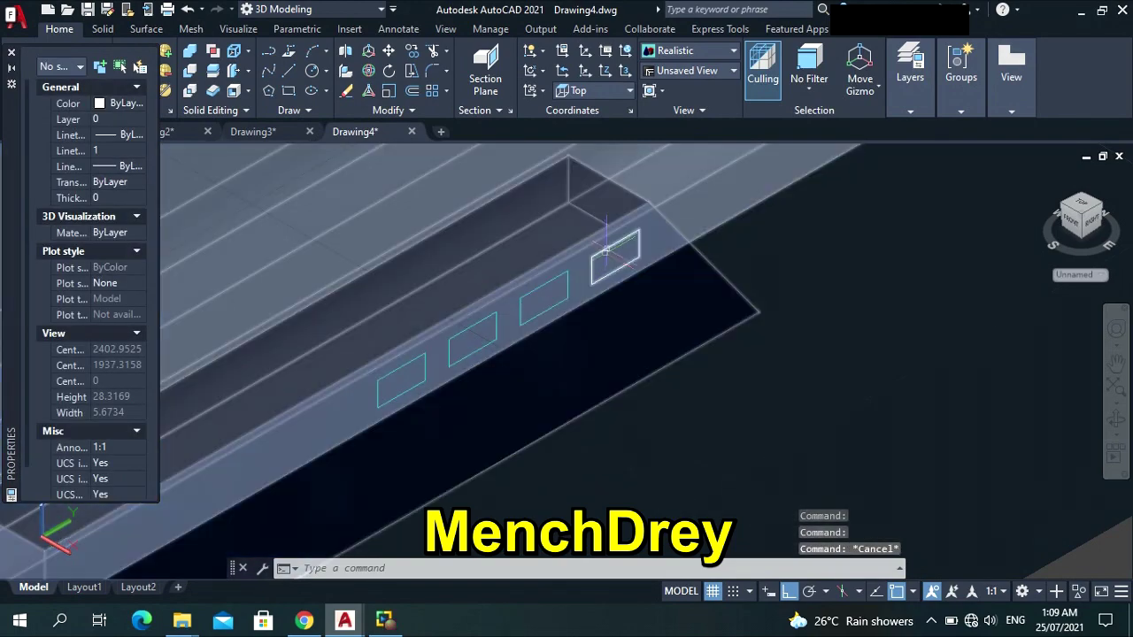
Set the colour of the rightmost small rectangle on the television's base to Cyan, then close the object properties.
left_click(606, 246)
key("Escape")
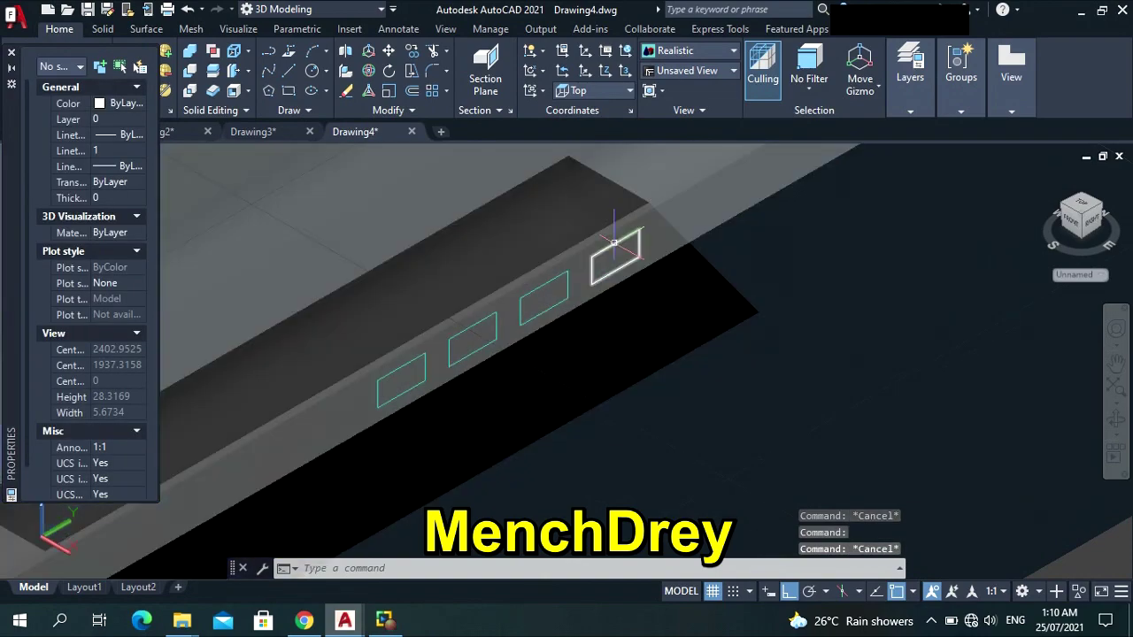
left_click(613, 240)
left_click(133, 107)
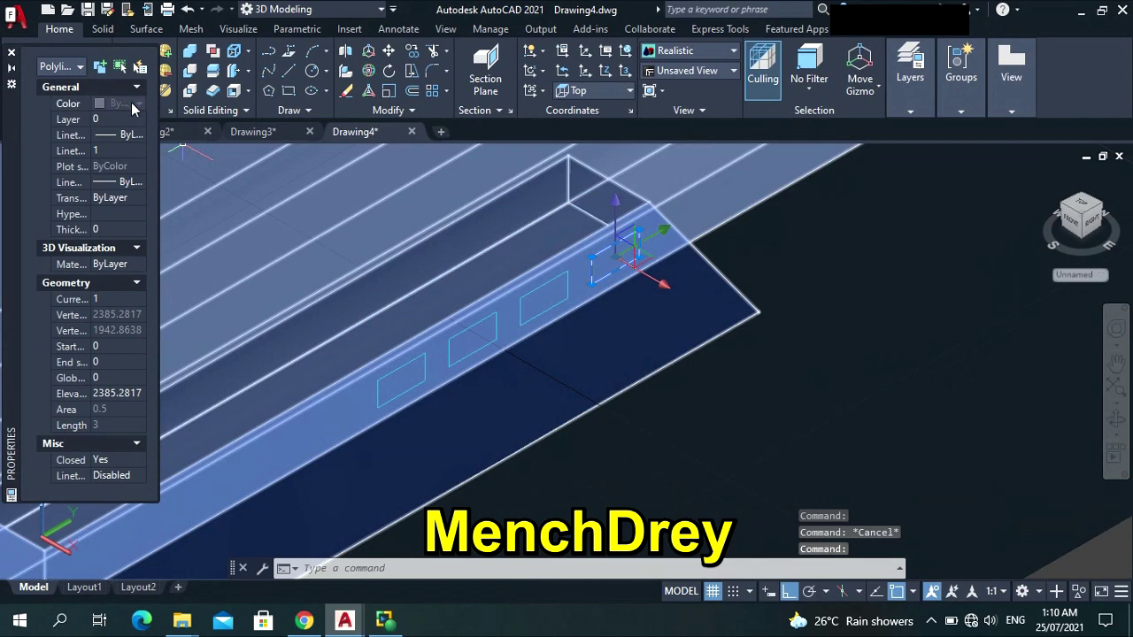
left_click(137, 105)
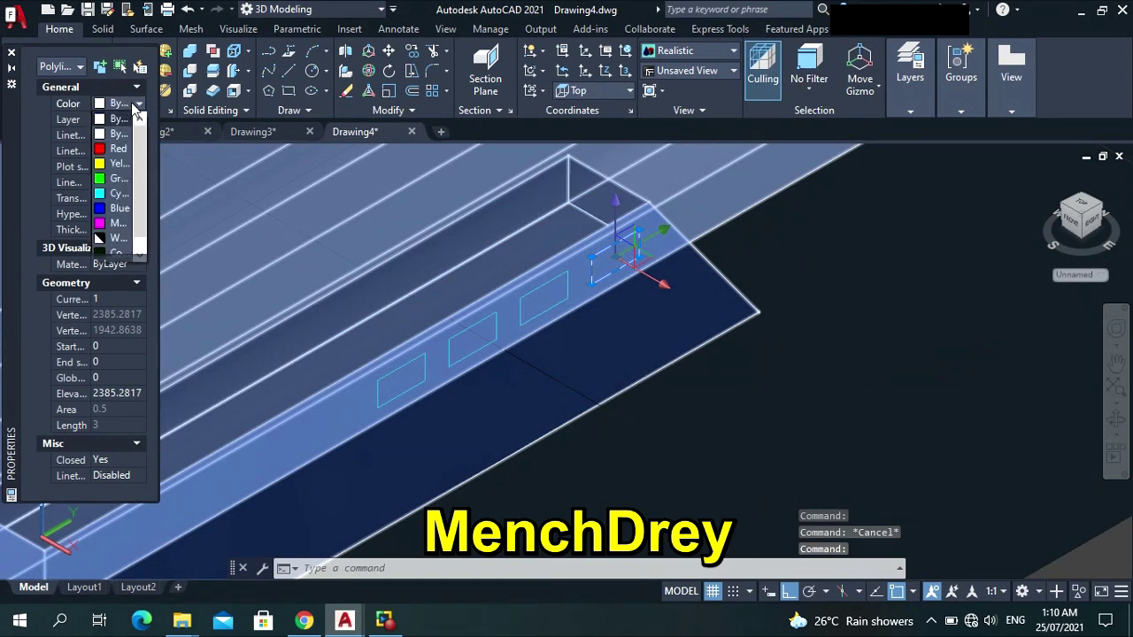
left_click(118, 196)
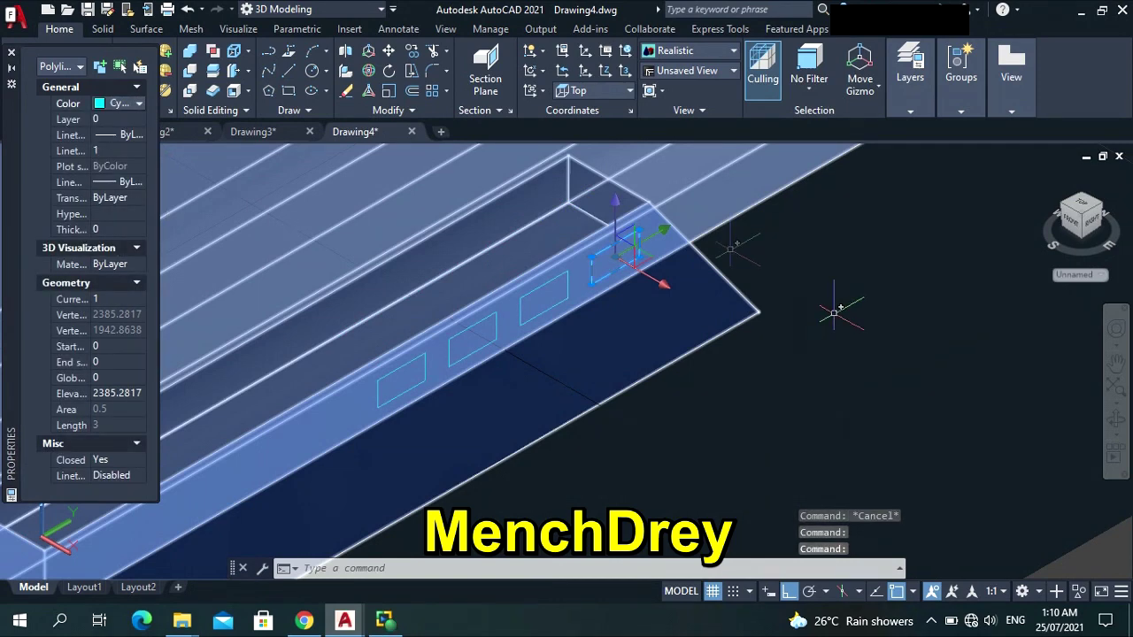
left_click(10, 54)
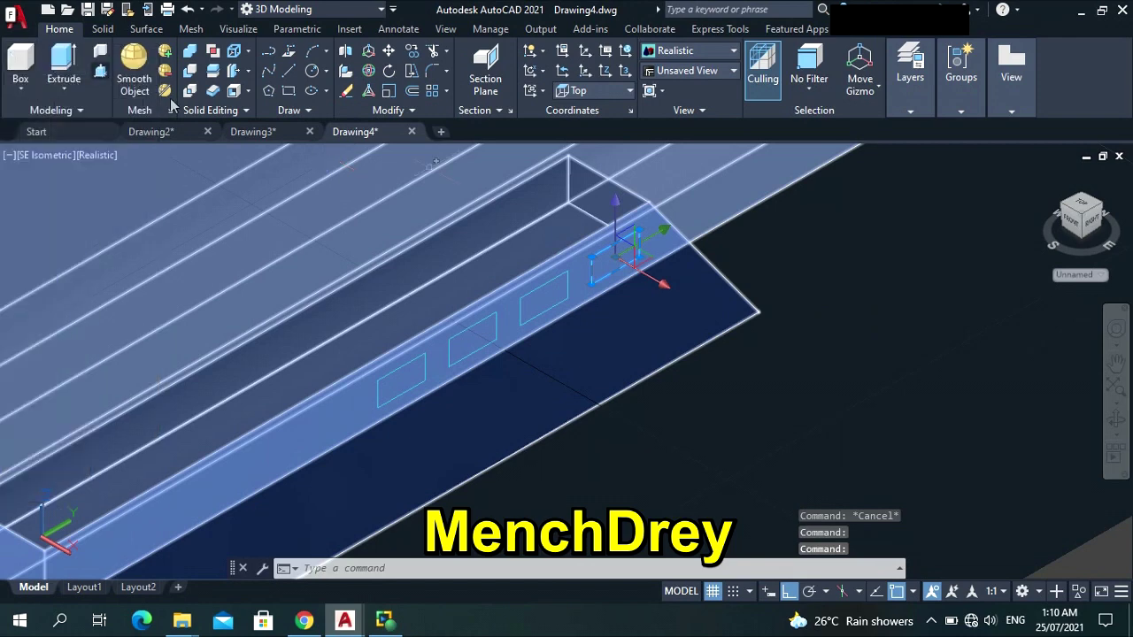
key("Escape")
Erase the leftover white line along the bottom edge of the box's right side face.
scroll(794, 257, "down", 5)
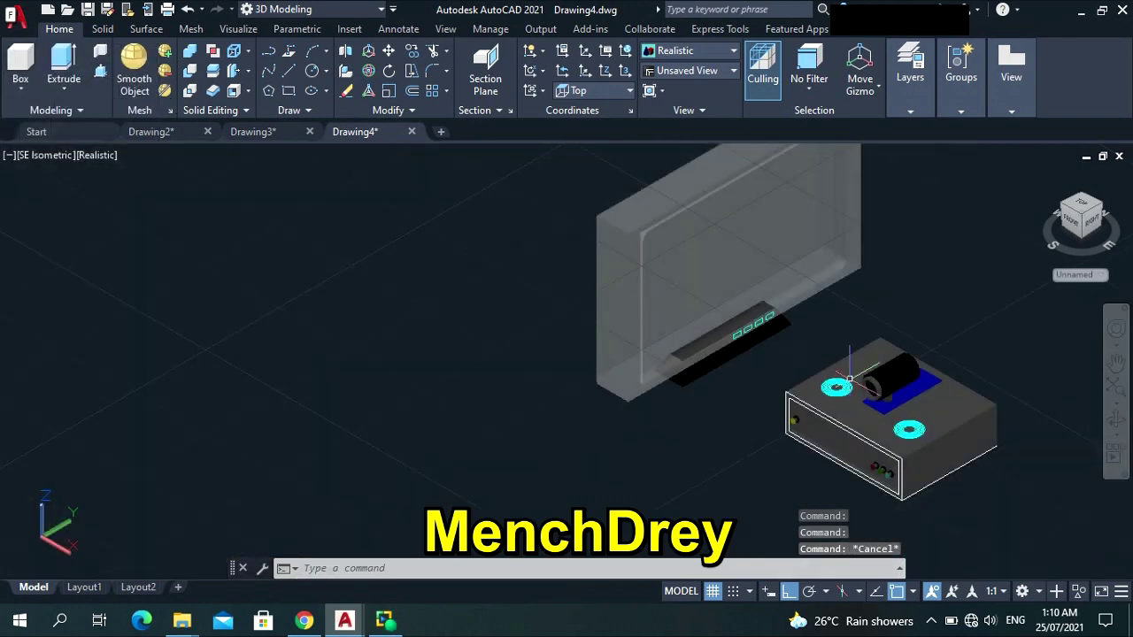
scroll(994, 325, "down", 5)
scroll(897, 481, "up", 5)
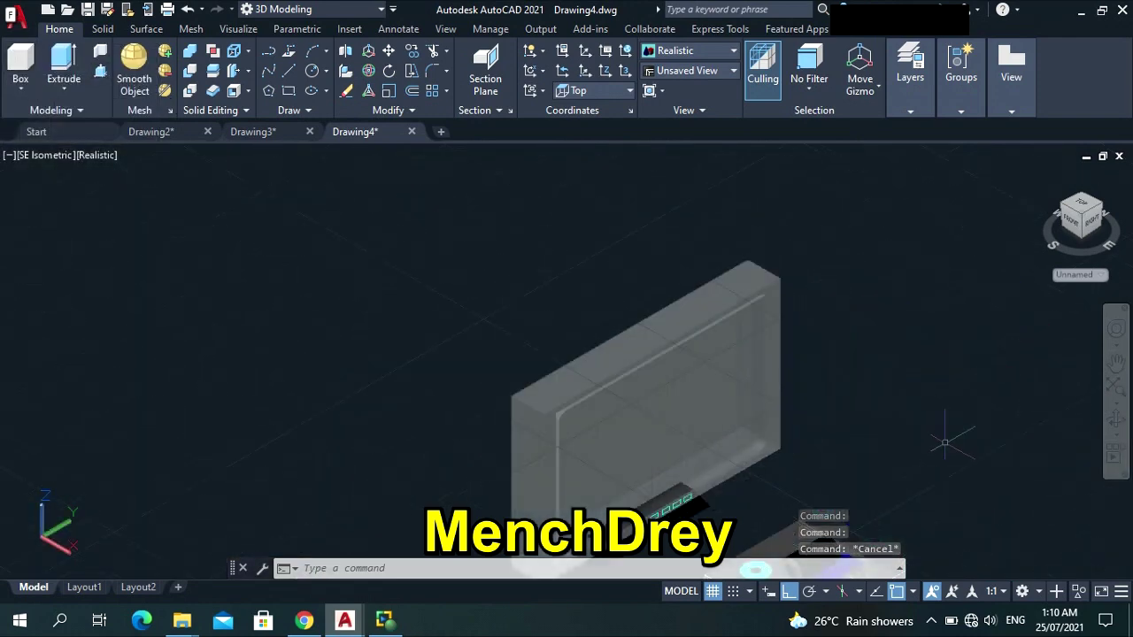
scroll(897, 481, "down", 4)
scroll(951, 527, "up", 6)
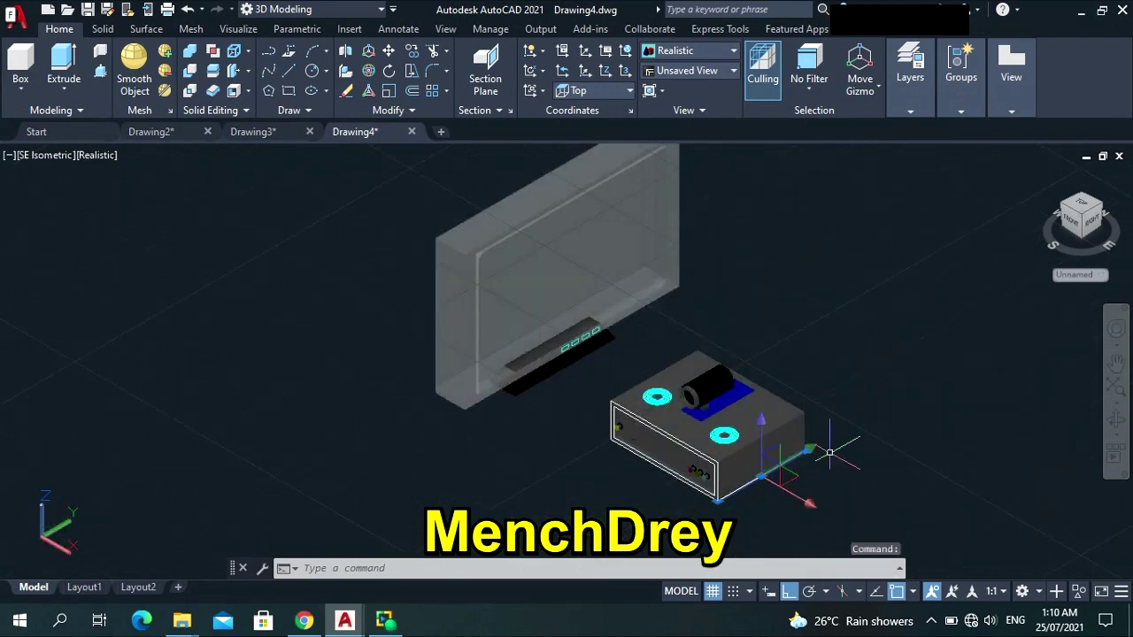
key("Delete")
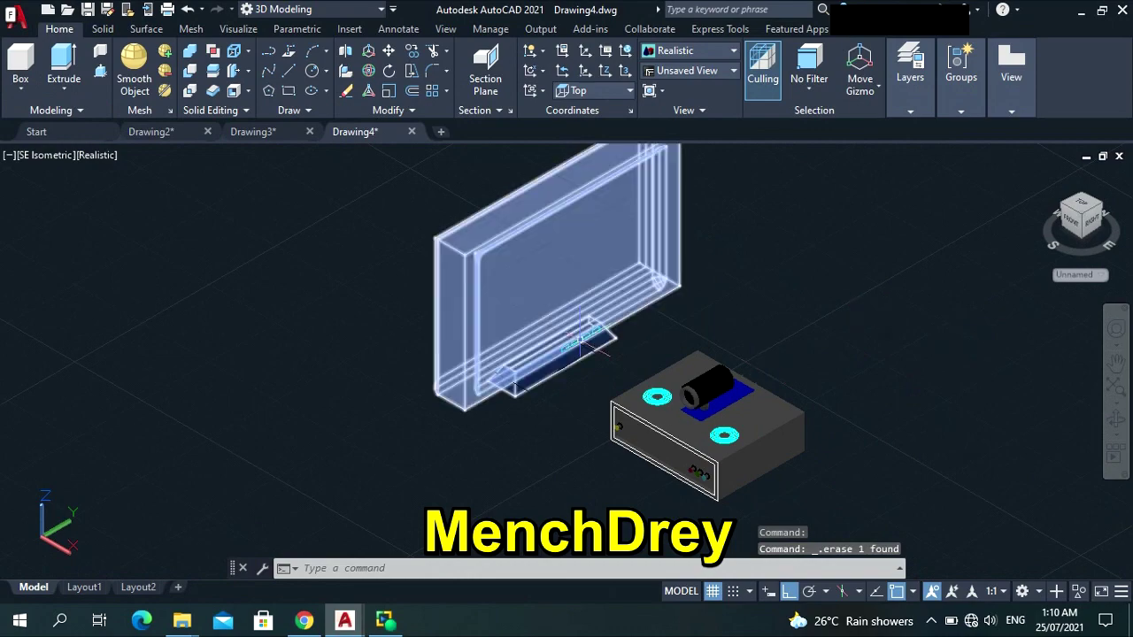
scroll(655, 462, "up", 4)
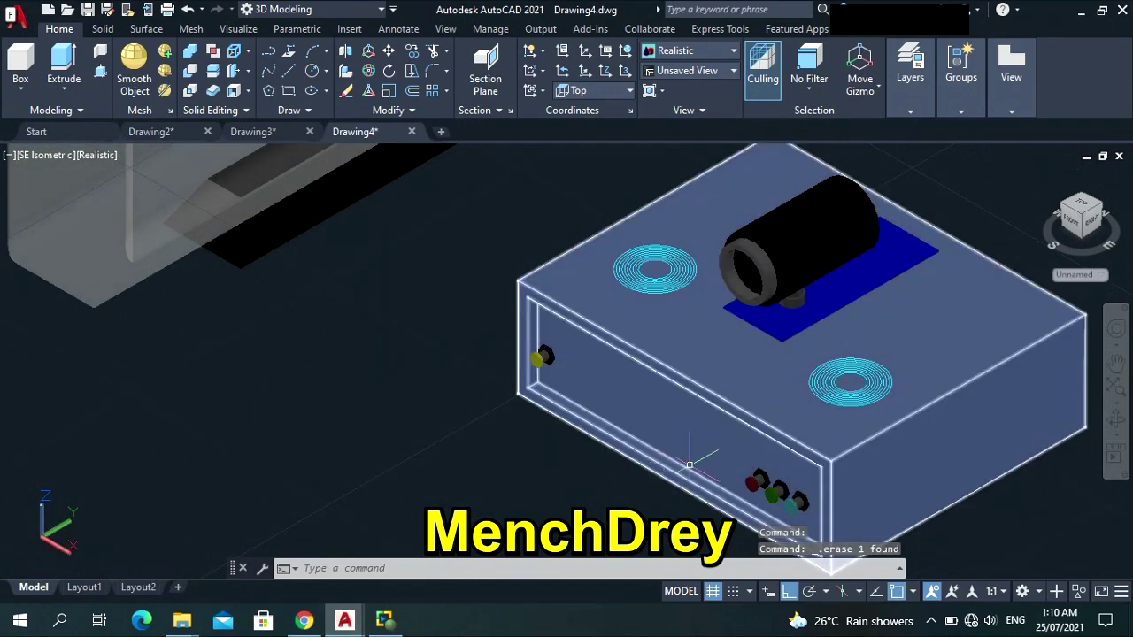
scroll(687, 463, "down", 6)
left_click(688, 464)
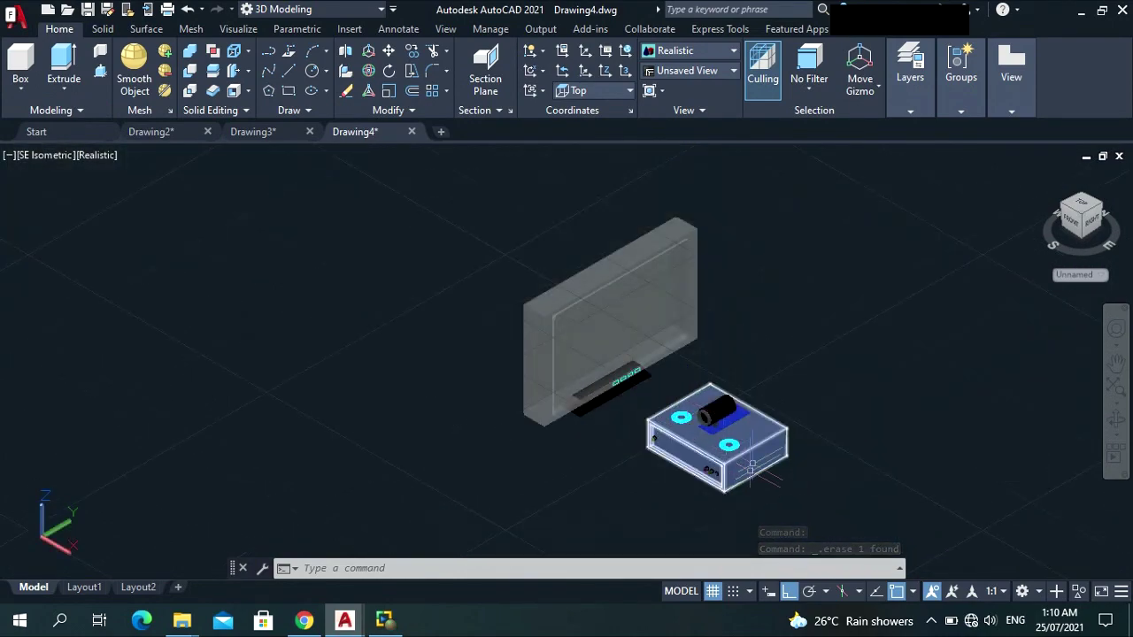
key("Escape")
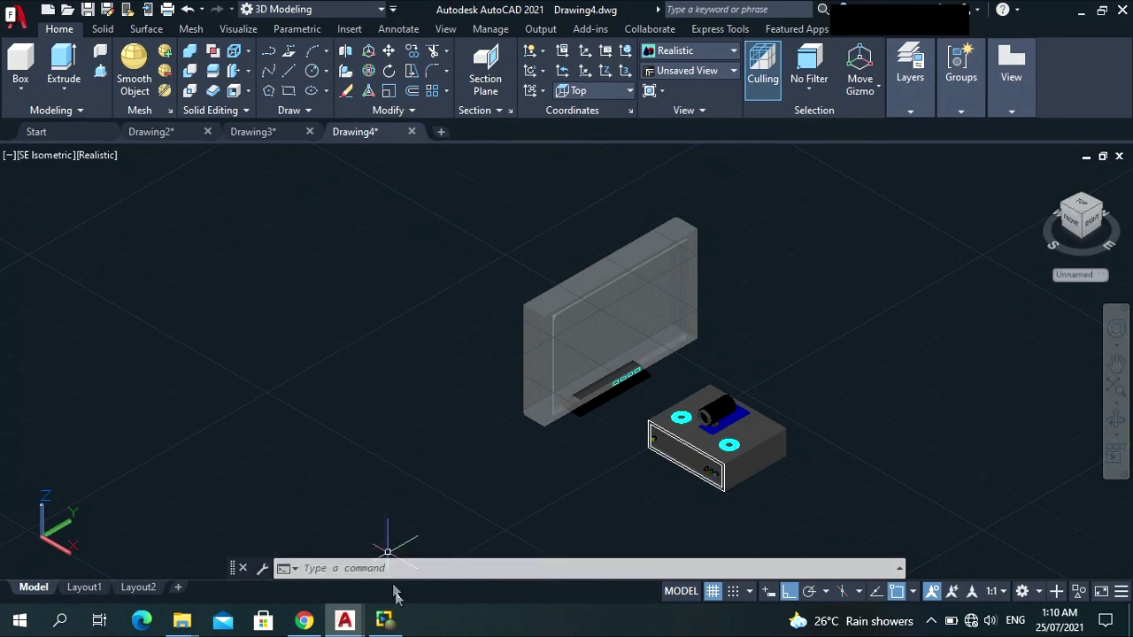